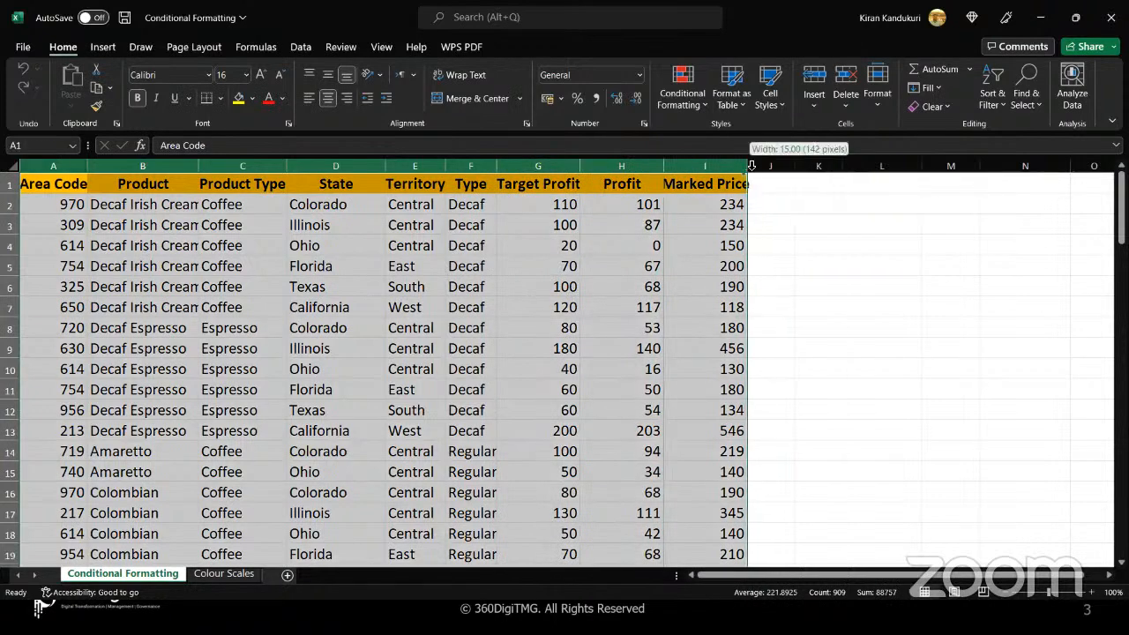
AutoFit the widths of columns A to I to their contents
{"action": "double_click", "coordinate": [750, 165]}
{"action": "left_click_drag", "start_coordinate": [707, 249], "coordinate": [723, 165]}
{"action": "left_click", "coordinate": [677, 165]}
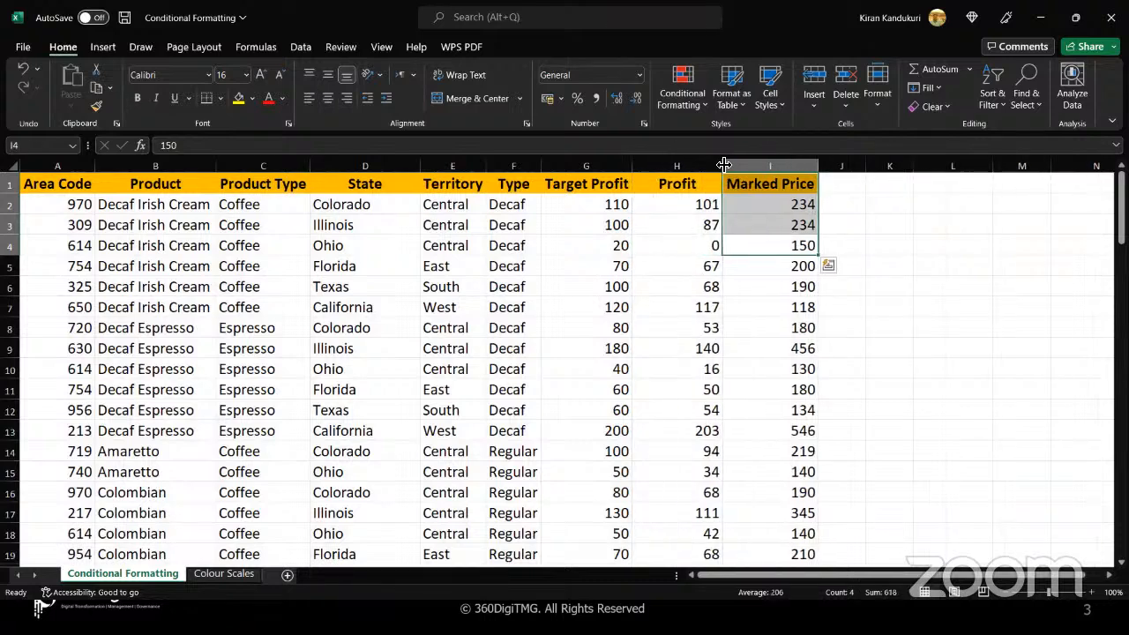
{"action": "left_click", "coordinate": [671, 204]}
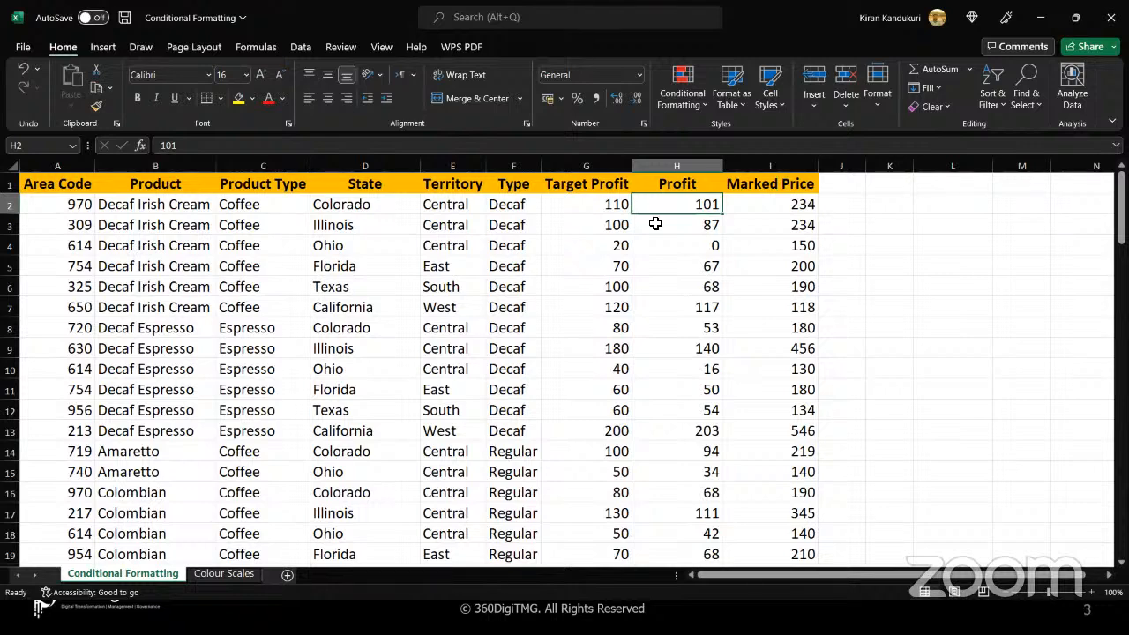
Highlight all Target Profit values greater than 100 with Green Fill with Dark Green Text
{"action": "left_click", "coordinate": [595, 207]}
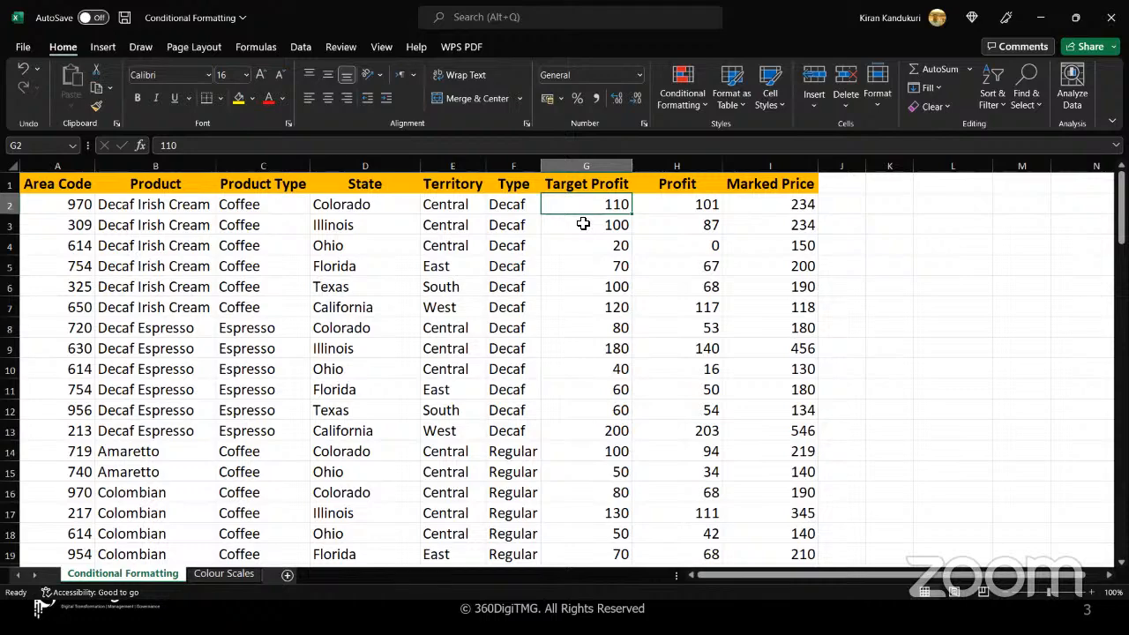
{"action": "key", "text": "ctrl+shift+Down"}
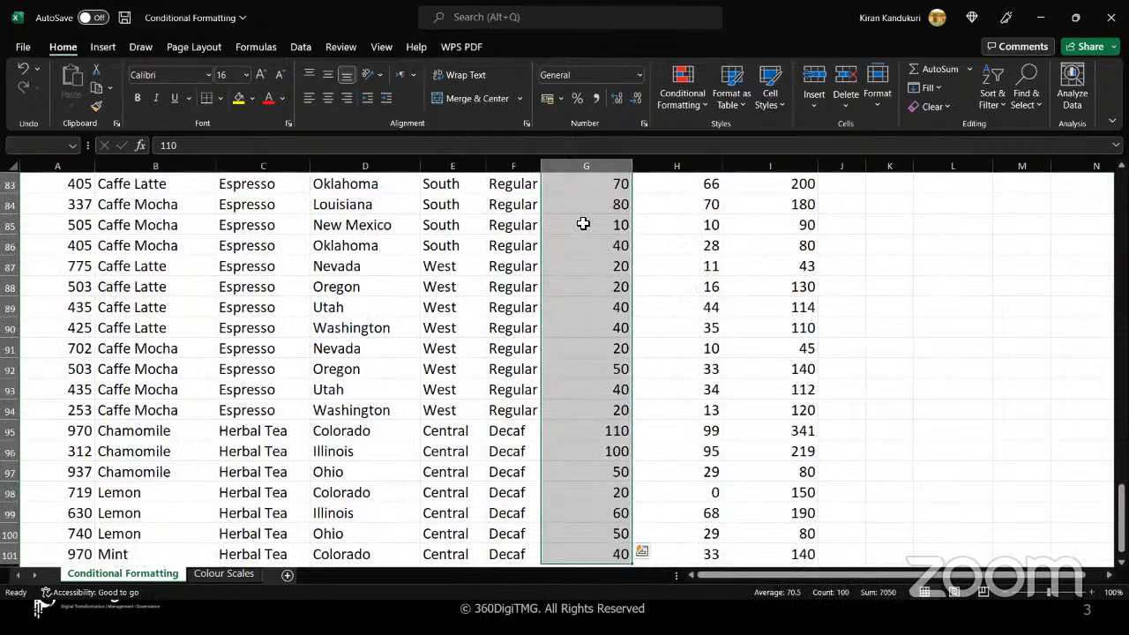
{"action": "scroll", "coordinate": [583, 223], "scroll_direction": "up", "scroll_amount": 20}
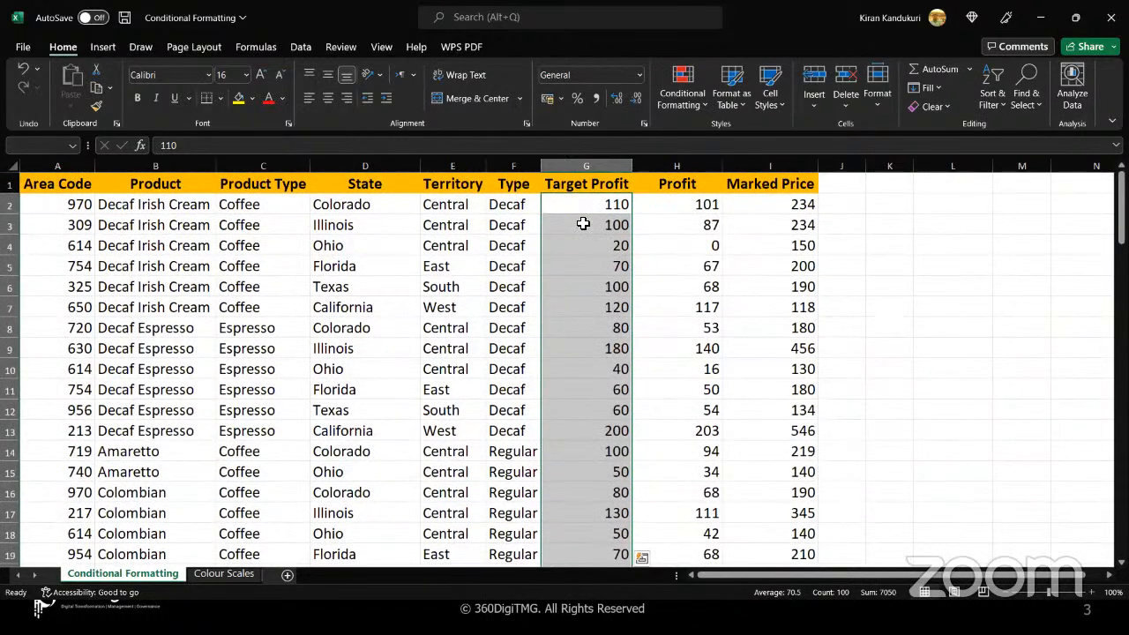
{"action": "left_click", "coordinate": [579, 207]}
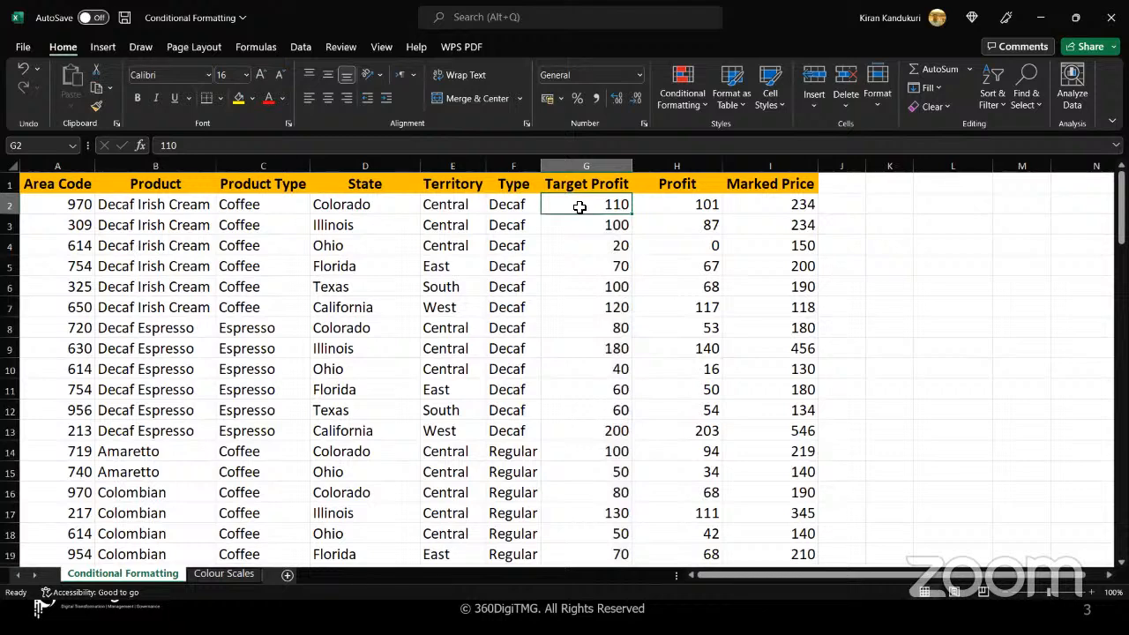
{"action": "key", "text": "ctrl+shift+Down"}
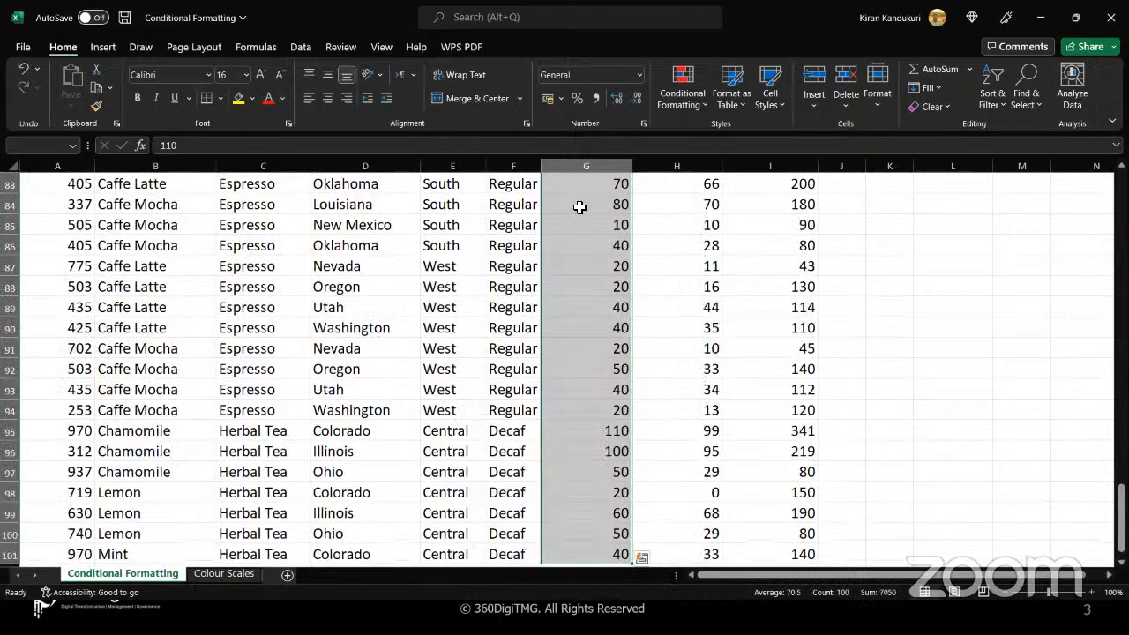
{"action": "scroll", "coordinate": [579, 207], "scroll_direction": "up", "scroll_amount": 20}
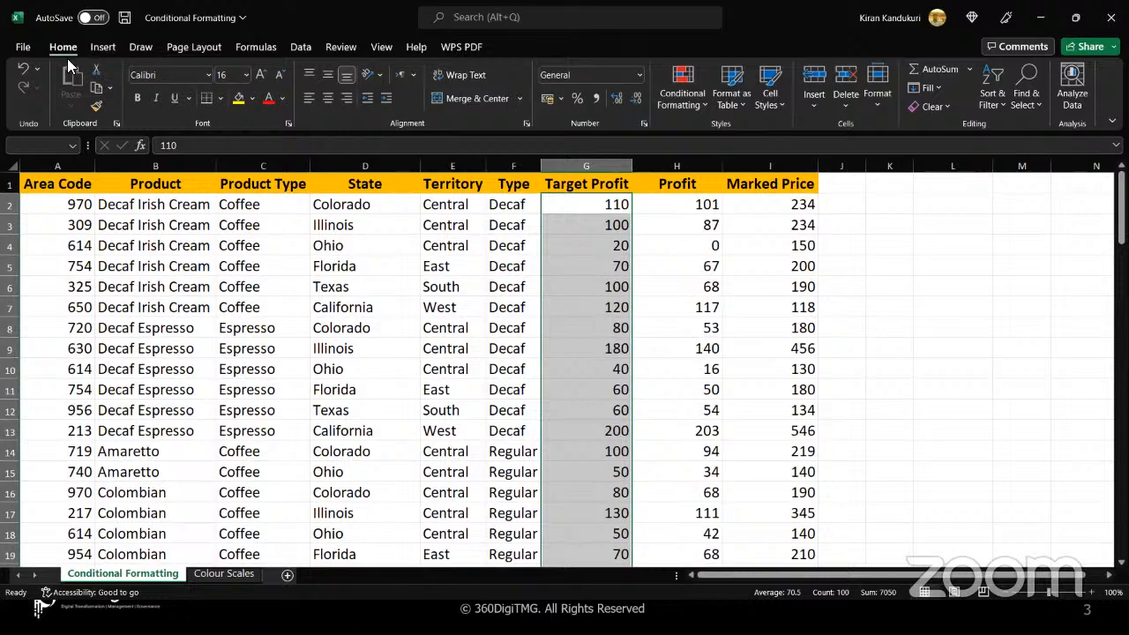
{"action": "left_click", "coordinate": [706, 106]}
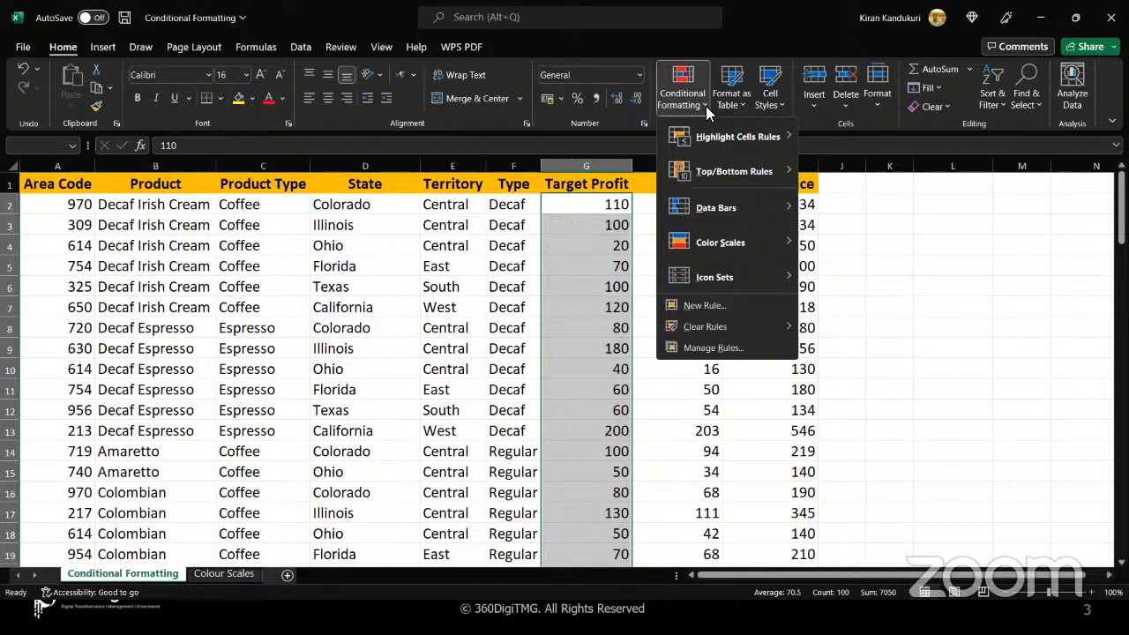
{"action": "mouse_move", "coordinate": [716, 136]}
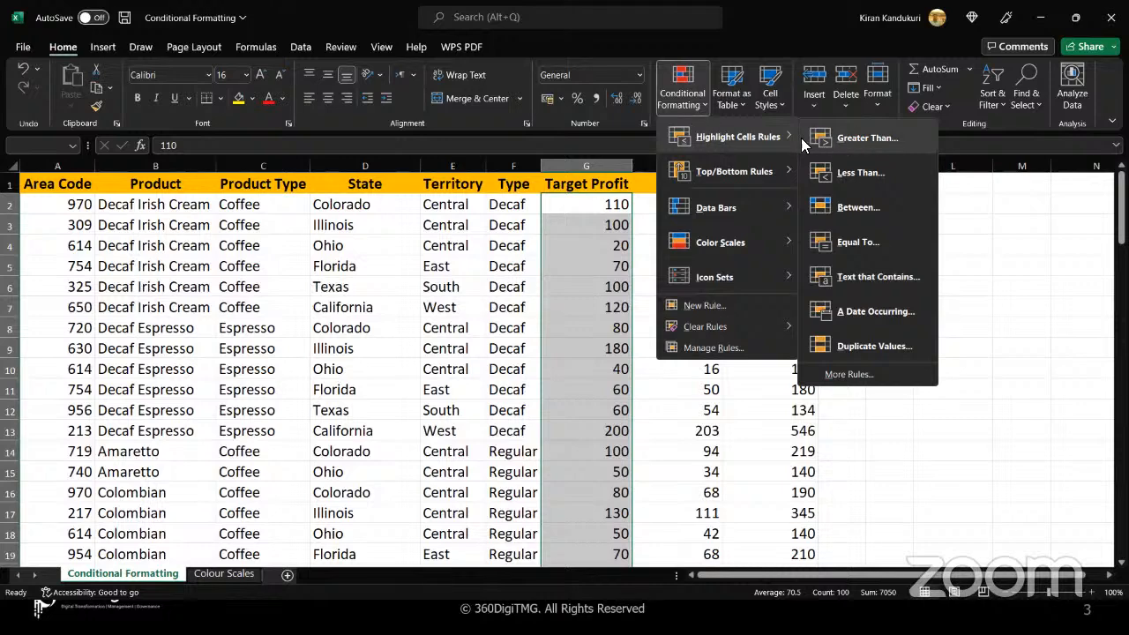
{"action": "left_click", "coordinate": [853, 143]}
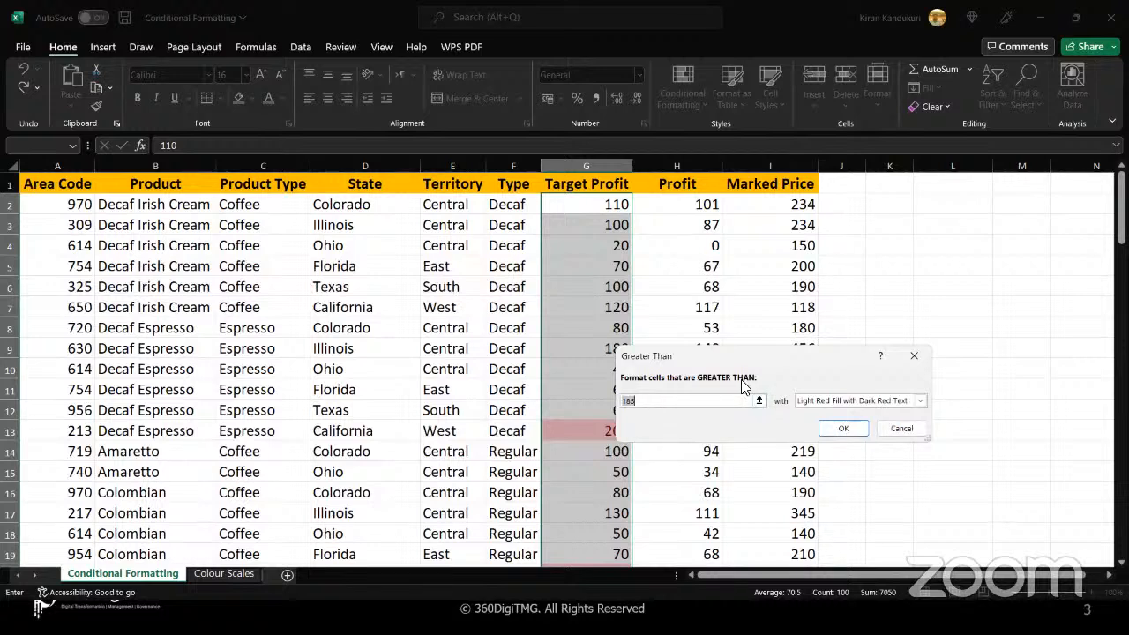
{"action": "type", "text": "100"}
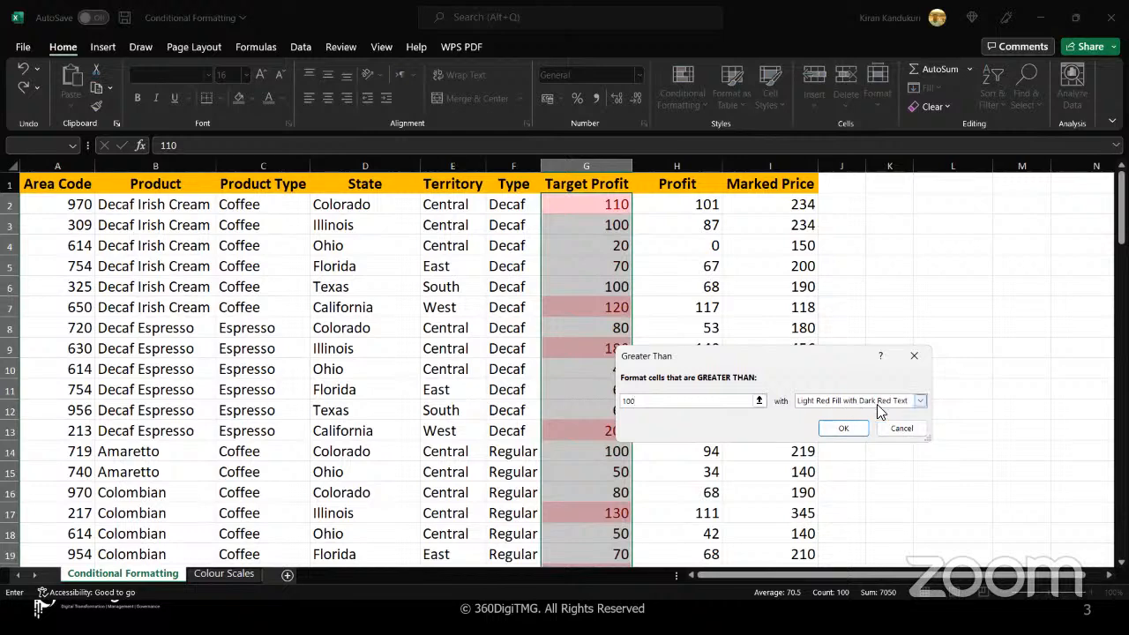
{"action": "left_click", "coordinate": [919, 402]}
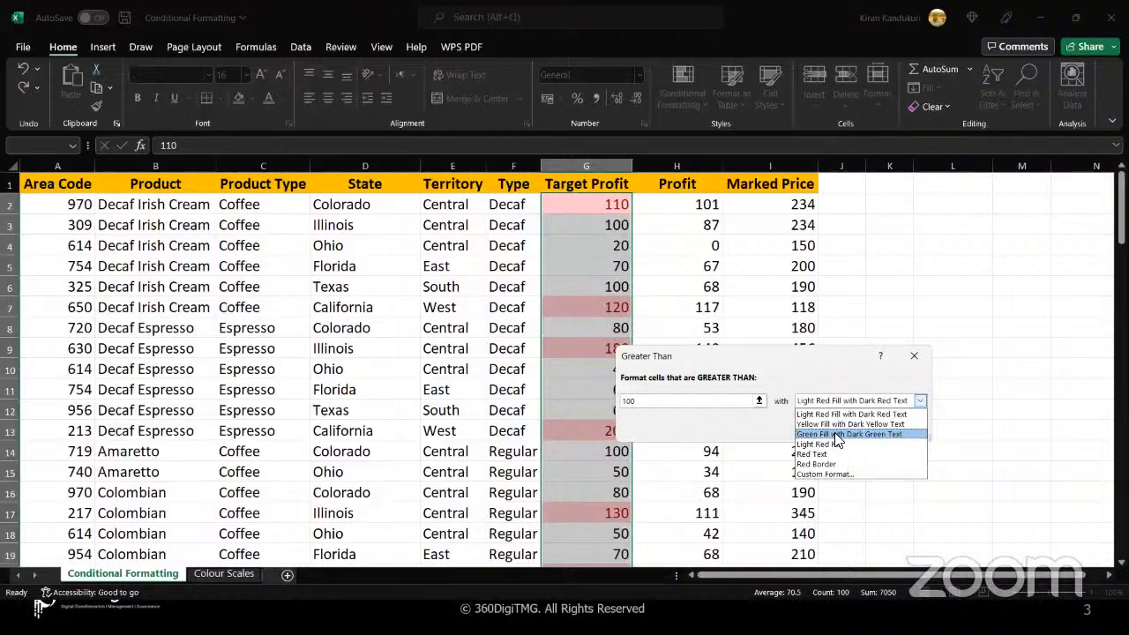
{"action": "left_click", "coordinate": [834, 434]}
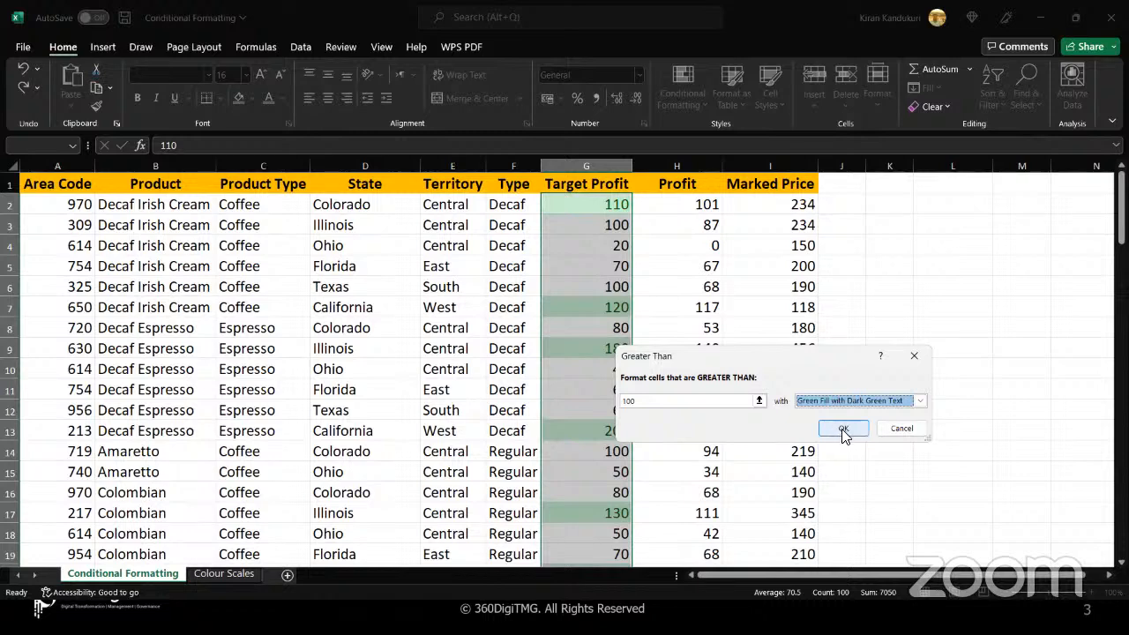
{"action": "left_click", "coordinate": [842, 430]}
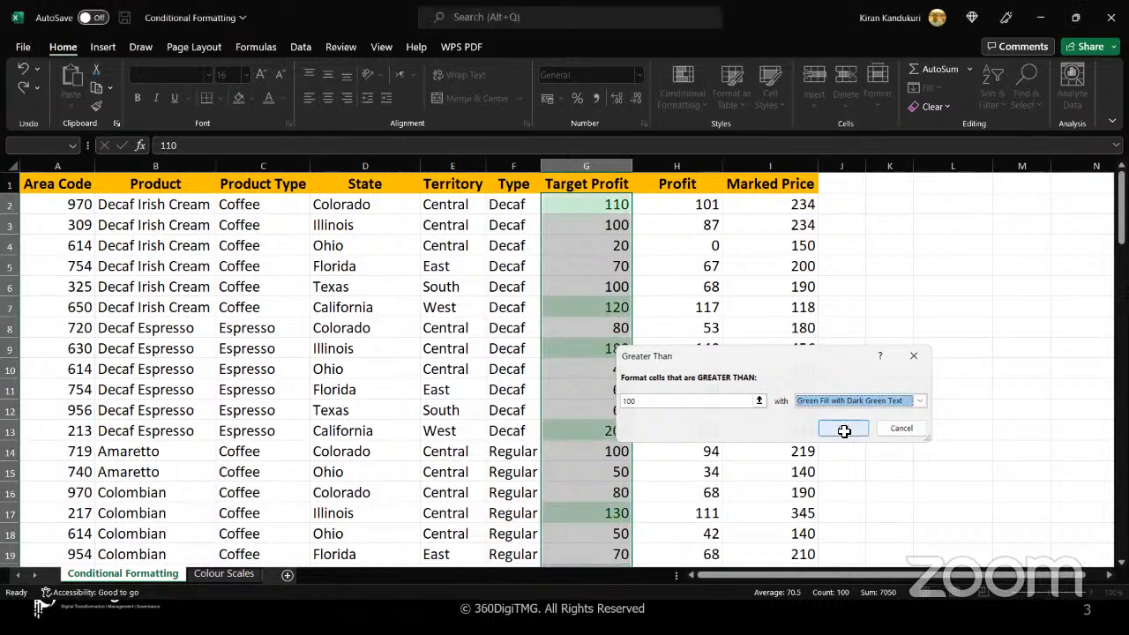
{"action": "left_click", "coordinate": [588, 270]}
Highlight all Target Profit values less than 50 with Light Red Fill with Dark Red Text
{"action": "left_click", "coordinate": [582, 204]}
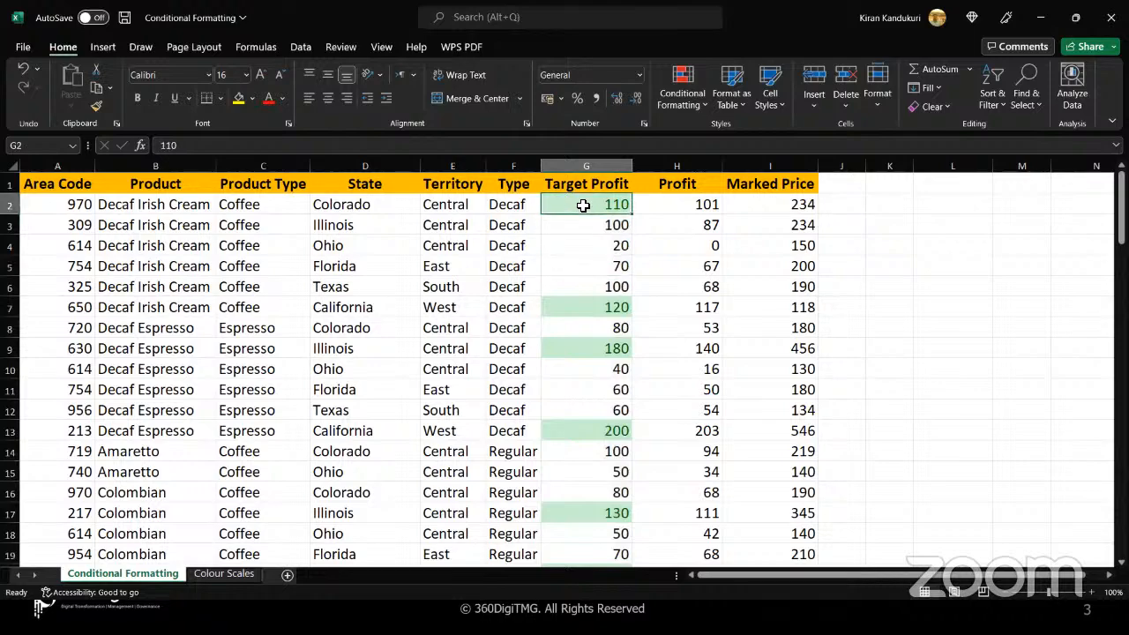
{"action": "scroll", "coordinate": [588, 301], "scroll_direction": "down", "scroll_amount": 9}
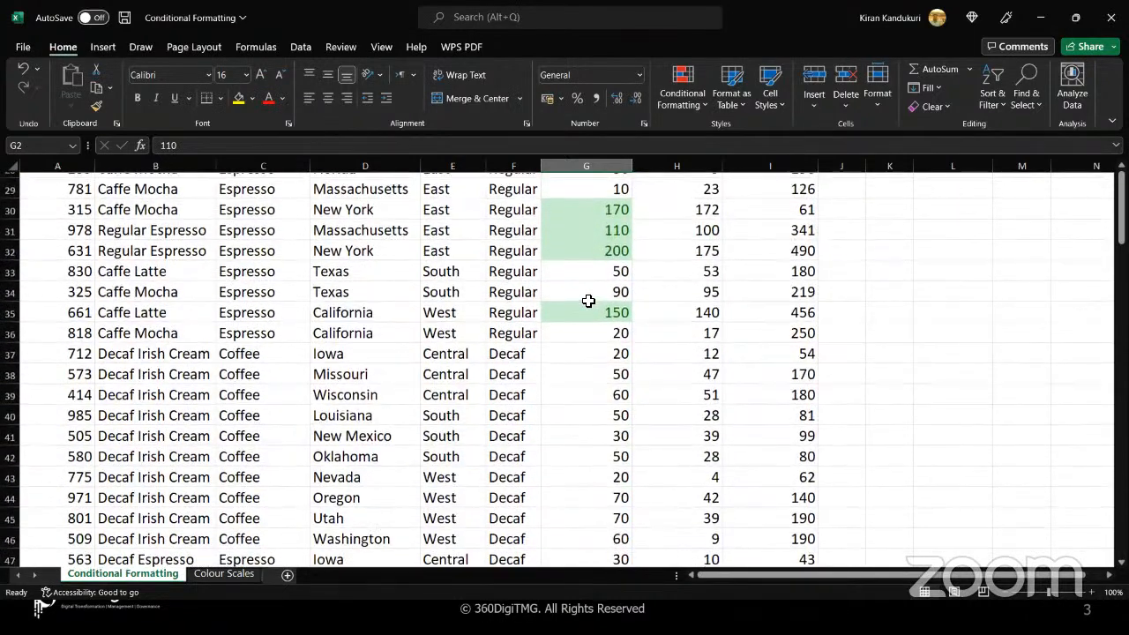
{"action": "scroll", "coordinate": [588, 301], "scroll_direction": "up", "scroll_amount": 9}
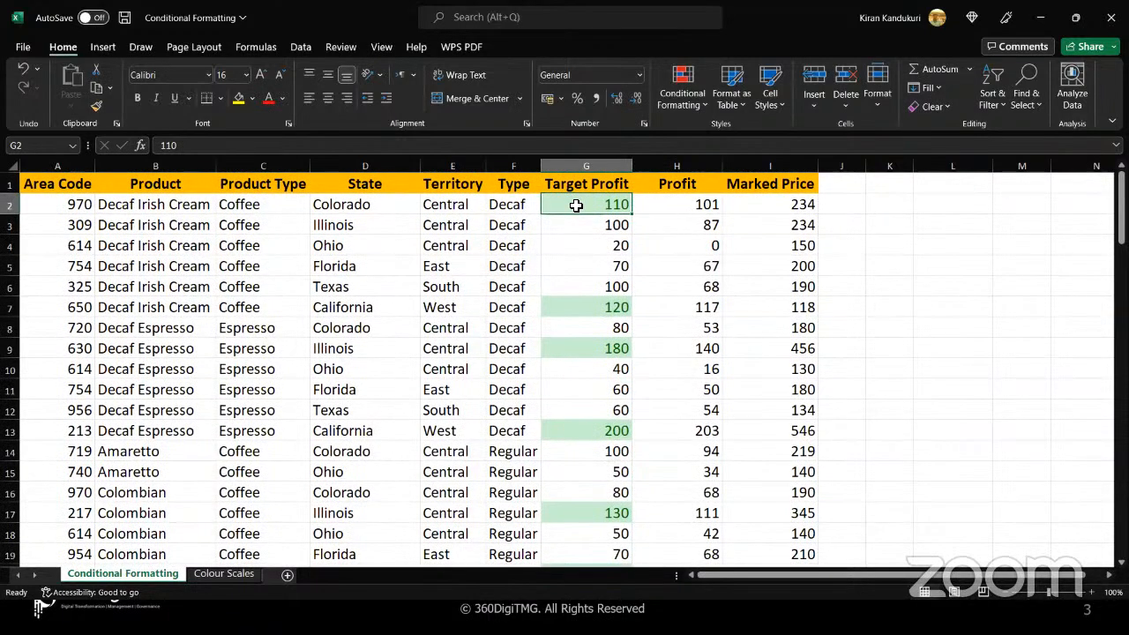
{"action": "key", "text": "ctrl+shift+Down"}
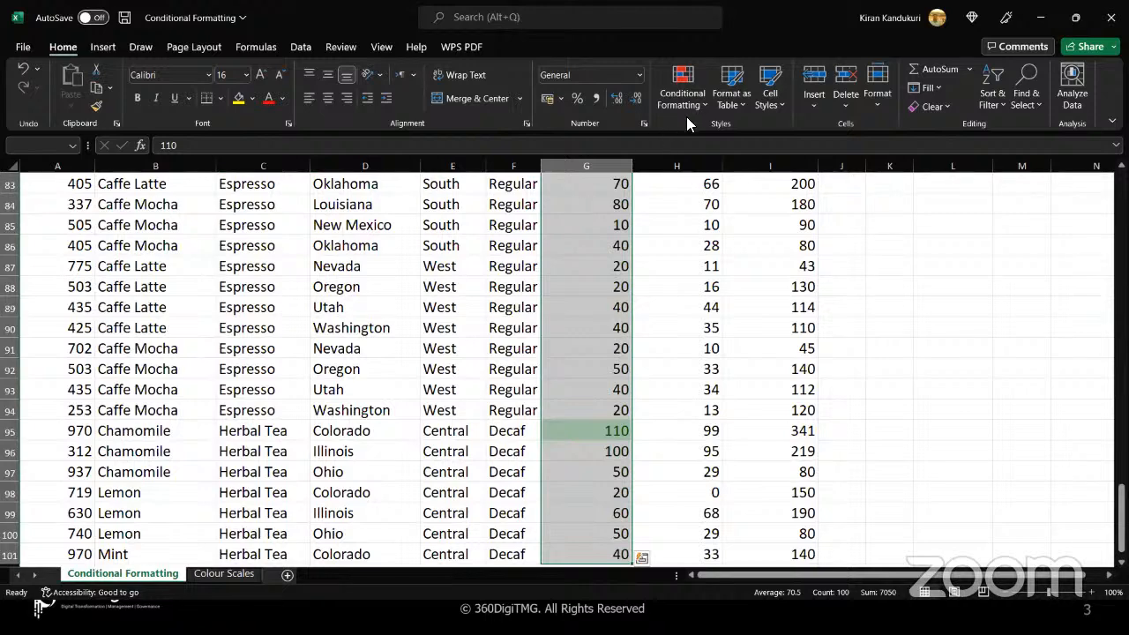
{"action": "left_click", "coordinate": [702, 109]}
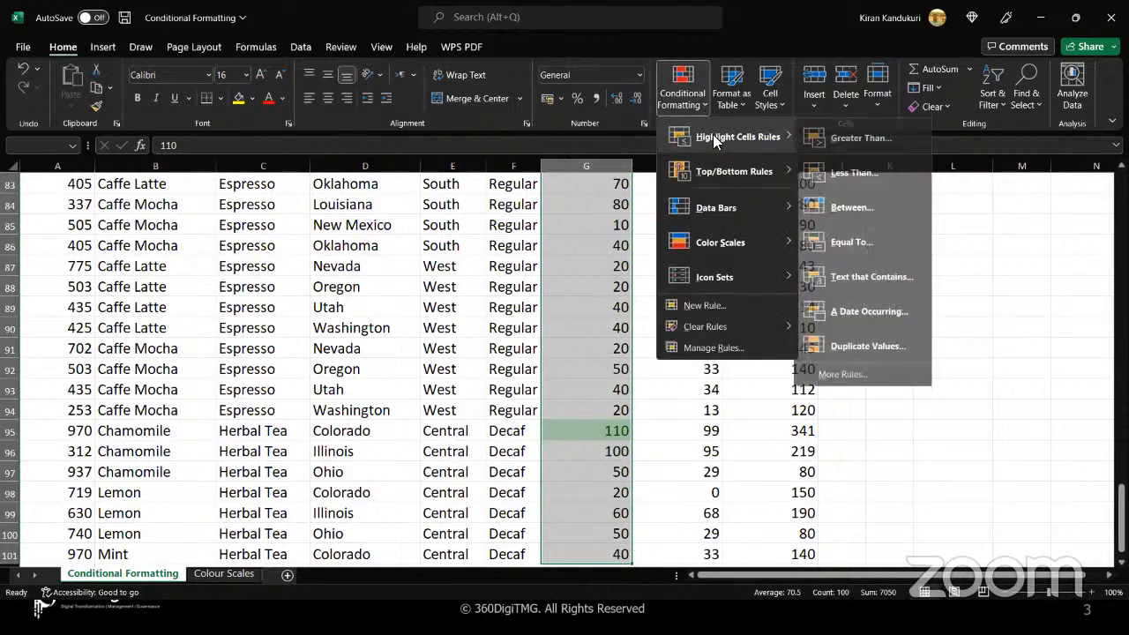
{"action": "left_click", "coordinate": [856, 175]}
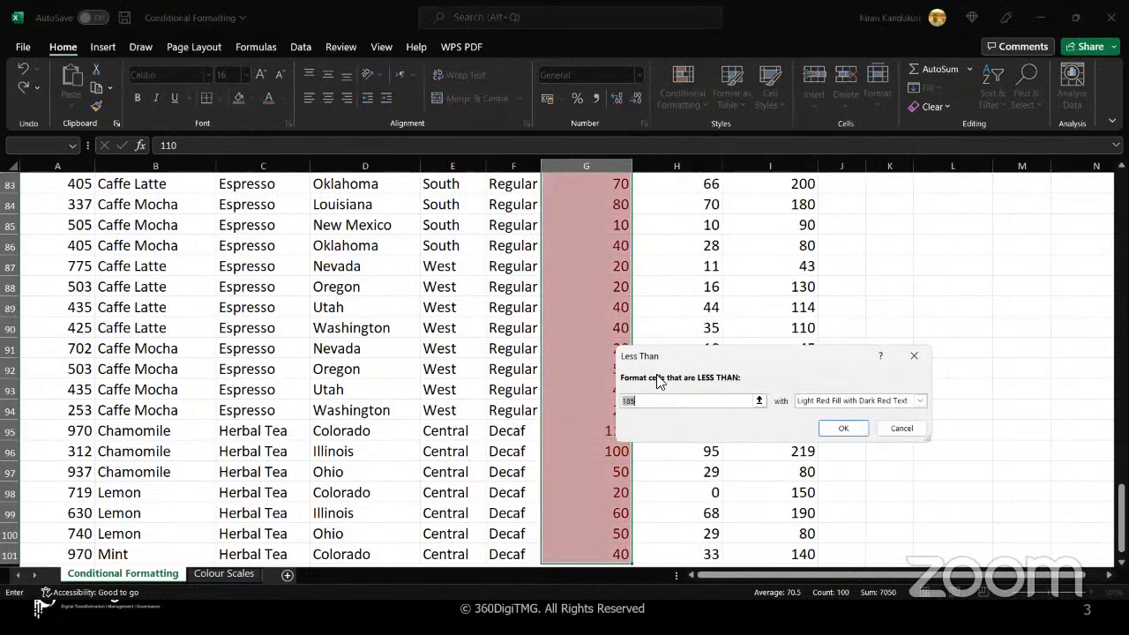
{"action": "type", "text": "50"}
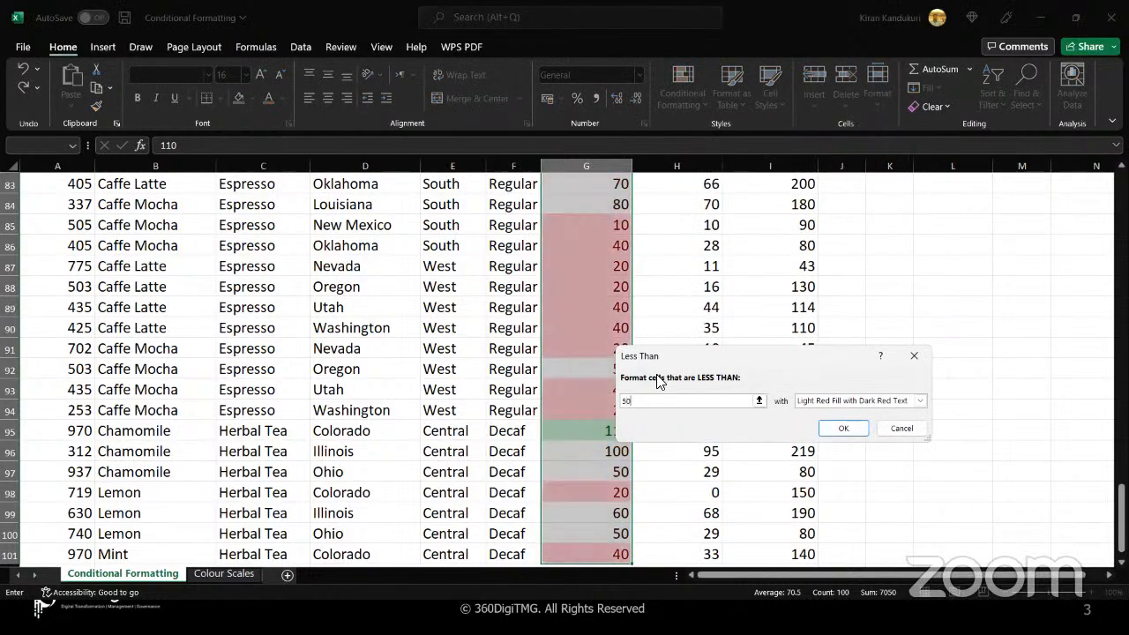
{"action": "left_click", "coordinate": [841, 429]}
{"action": "scroll", "coordinate": [599, 292], "scroll_direction": "up", "scroll_amount": 5}
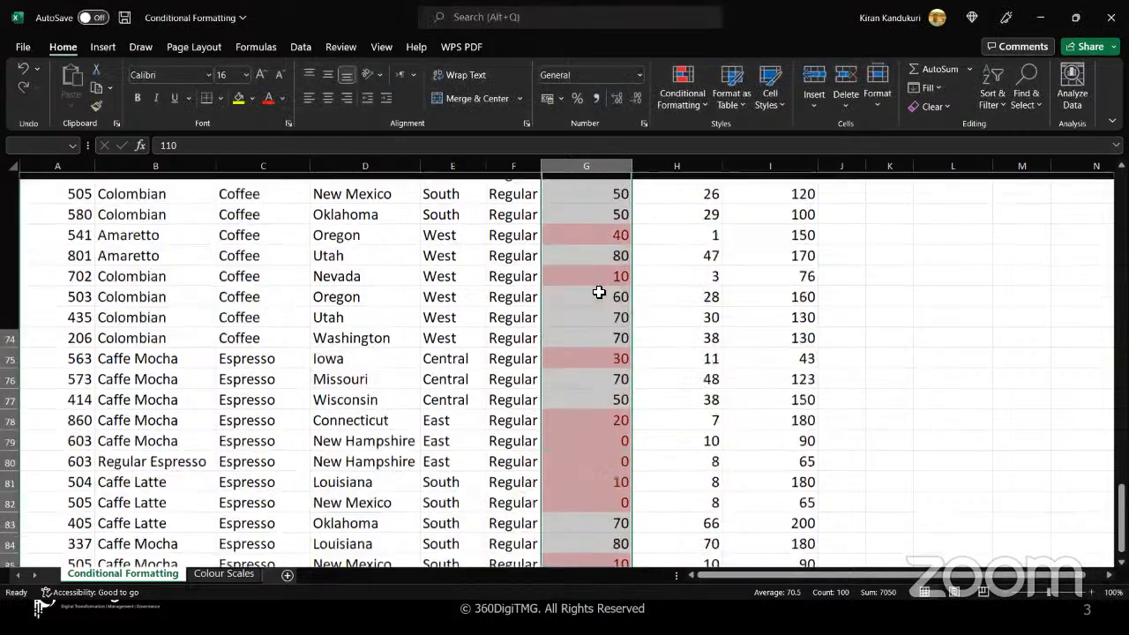
{"action": "scroll", "coordinate": [599, 292], "scroll_direction": "up", "scroll_amount": 20}
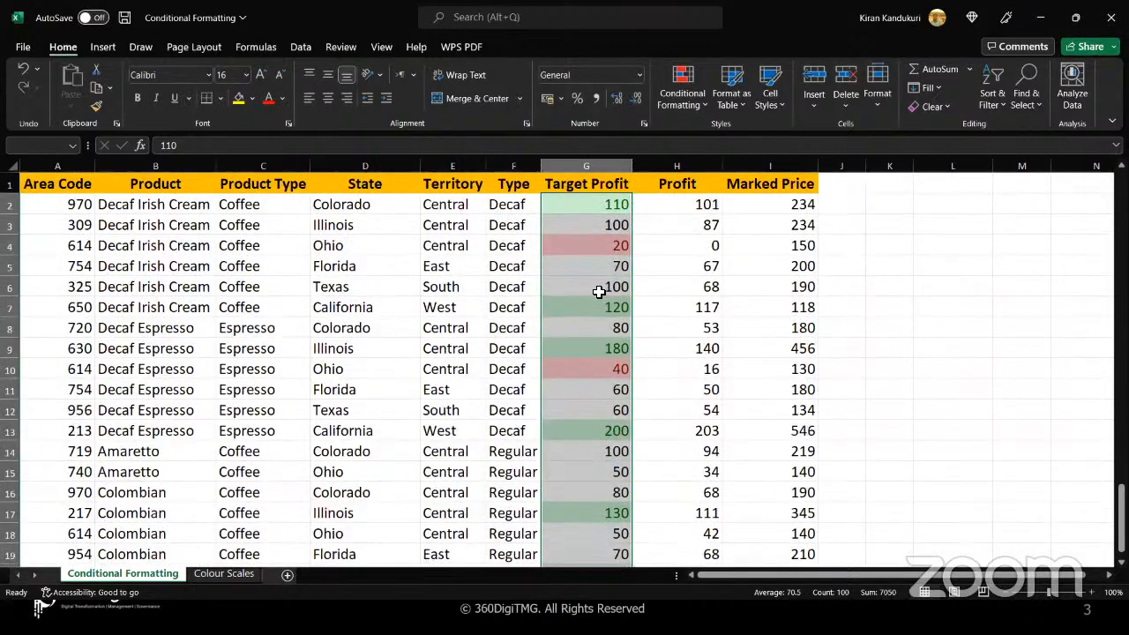
{"action": "left_click", "coordinate": [702, 102]}
{"action": "mouse_move", "coordinate": [750, 137]}
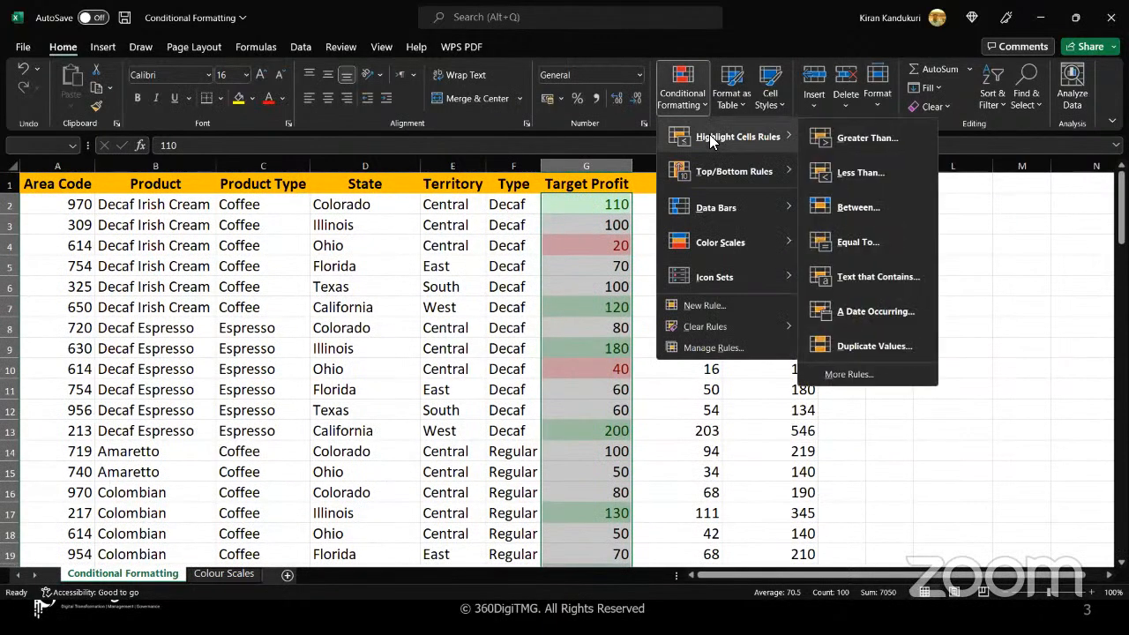
{"action": "left_click", "coordinate": [852, 141]}
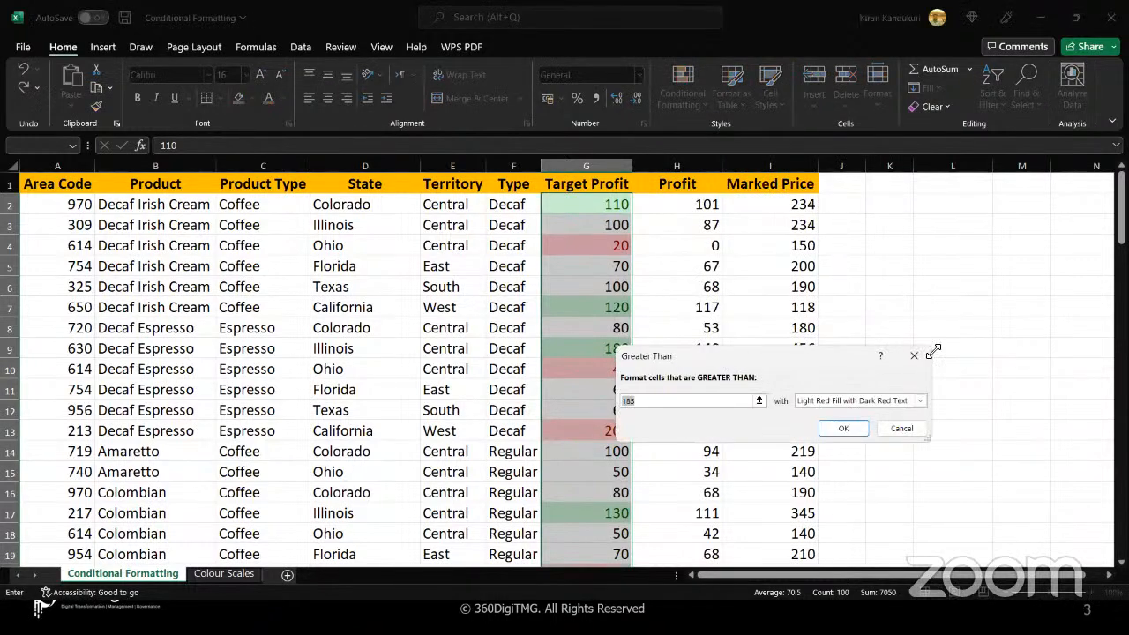
{"action": "left_click", "coordinate": [913, 355]}
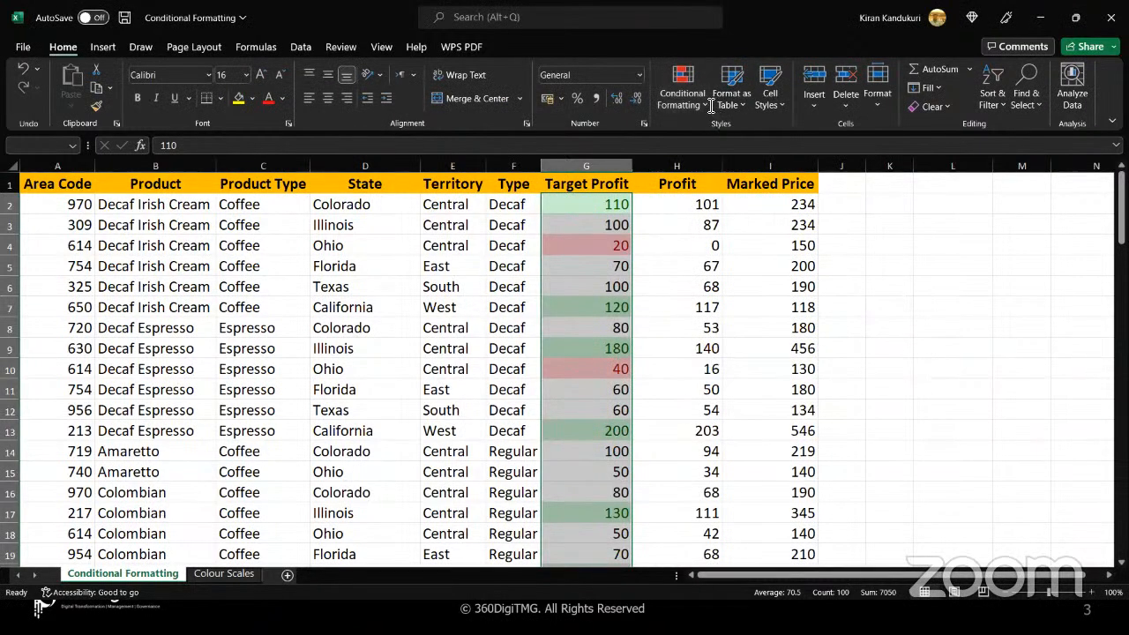
Highlight all Target Profit values between 50 and 100 with Yellow Fill with Dark Yellow Text
{"action": "left_click", "coordinate": [697, 102]}
{"action": "mouse_move", "coordinate": [745, 137]}
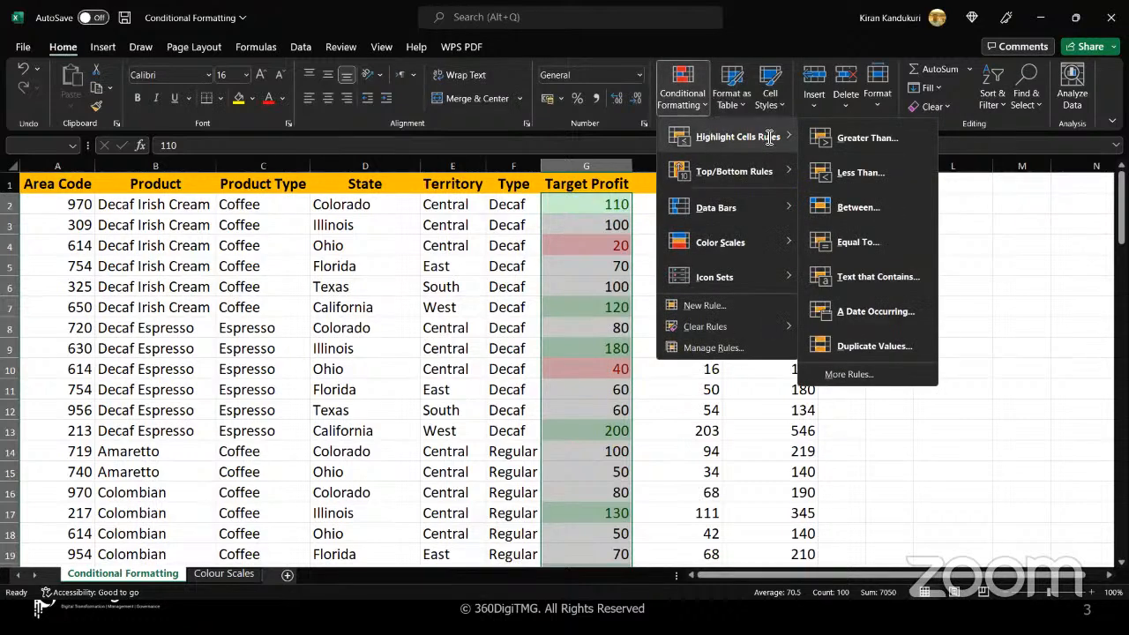
{"action": "left_click", "coordinate": [867, 210]}
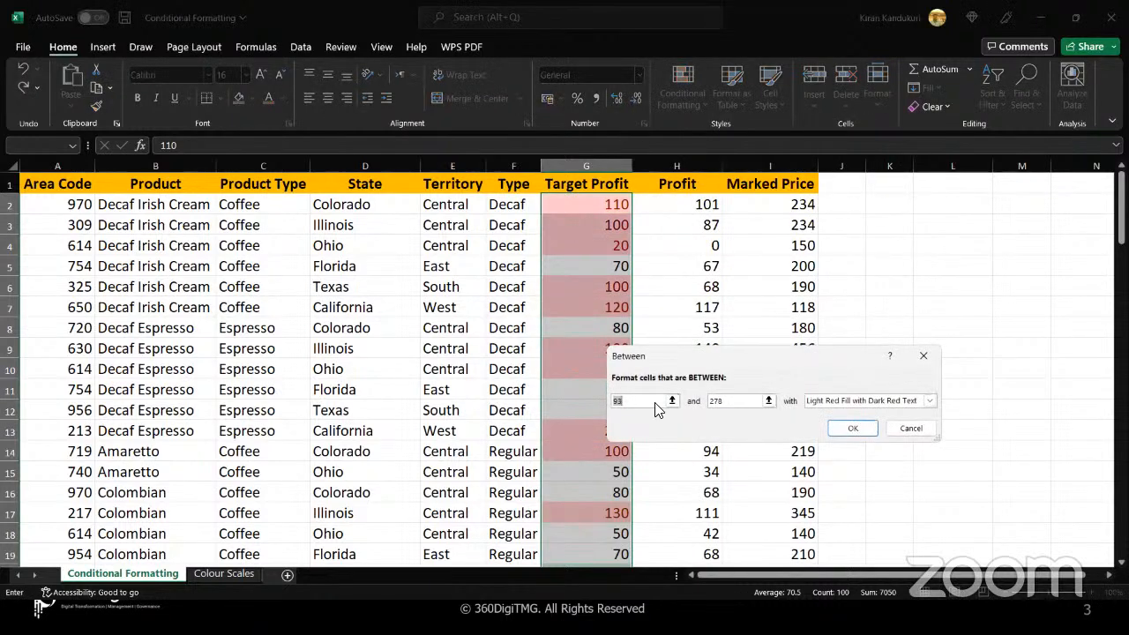
{"action": "type", "text": "50"}
{"action": "key", "text": "Tab"}
{"action": "type", "text": "100"}
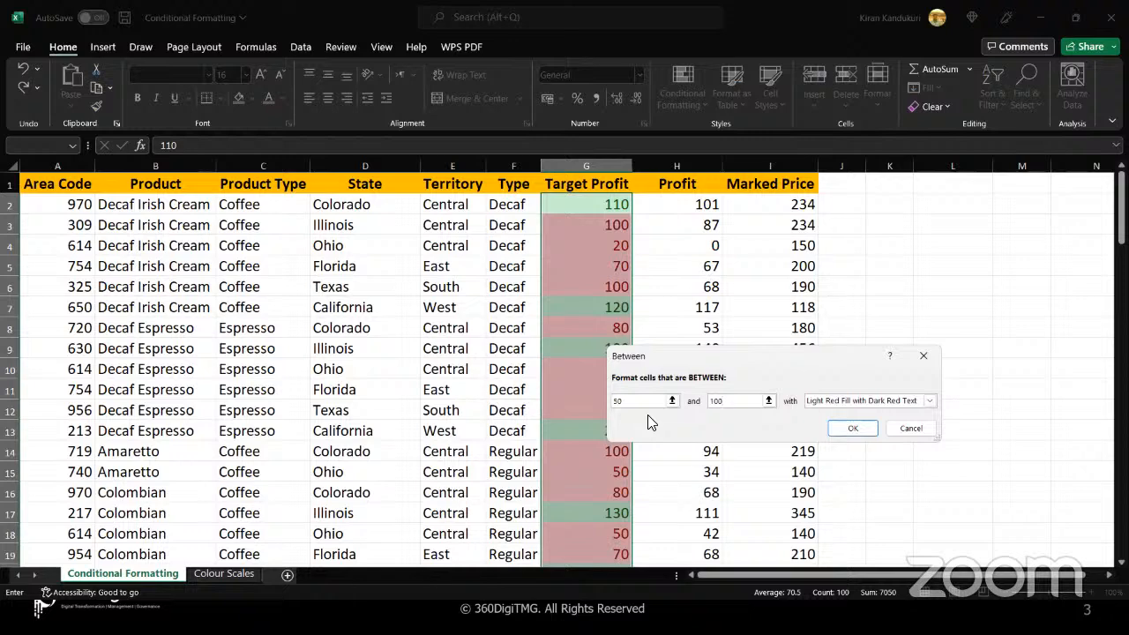
{"action": "left_click", "coordinate": [931, 401]}
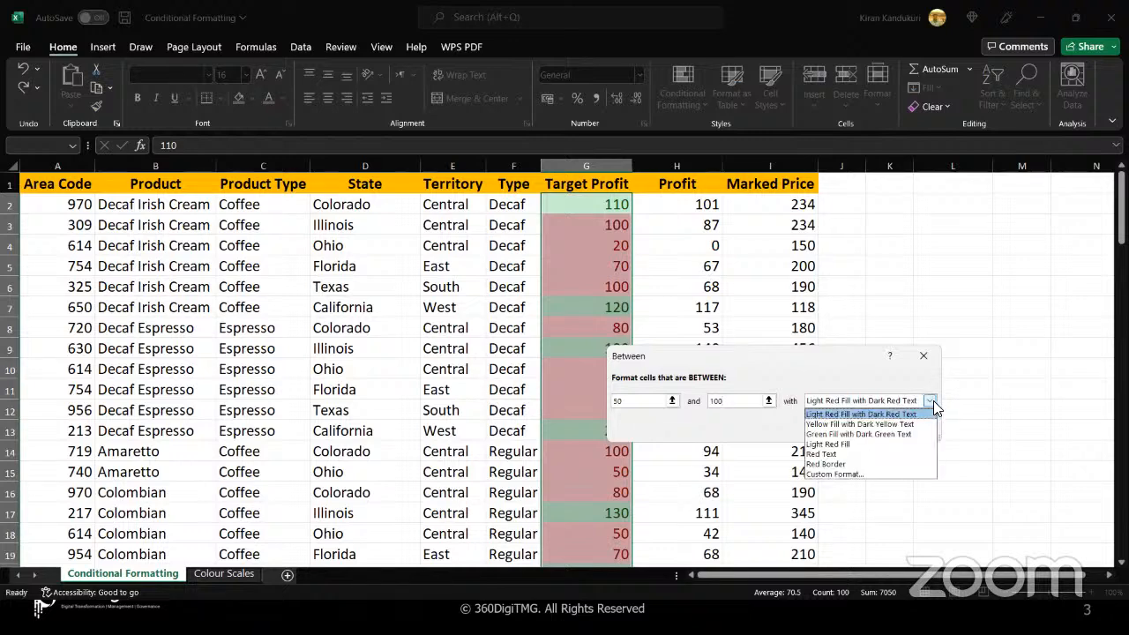
{"action": "left_click", "coordinate": [842, 424]}
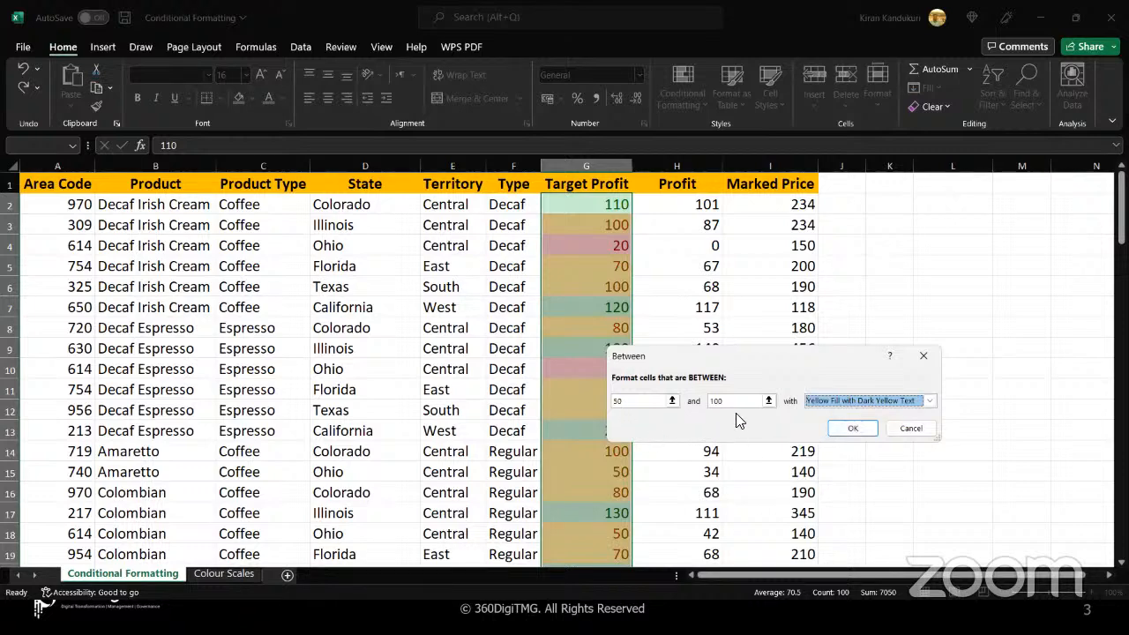
{"action": "left_click", "coordinate": [848, 427]}
{"action": "left_click", "coordinate": [601, 204]}
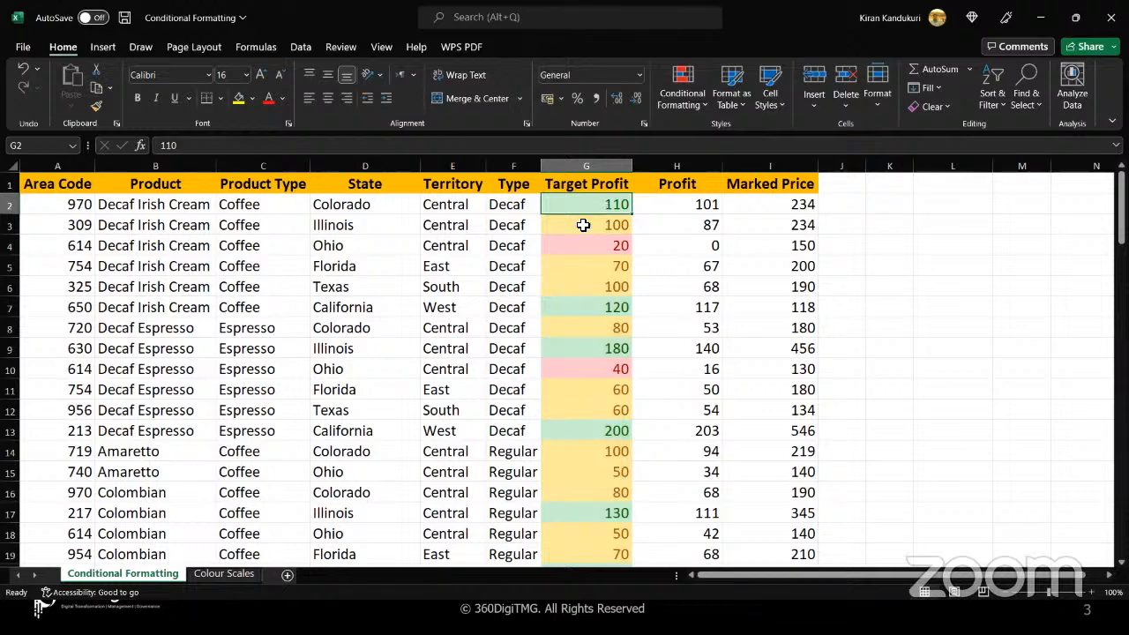
{"action": "scroll", "coordinate": [583, 225], "scroll_direction": "down", "scroll_amount": 2}
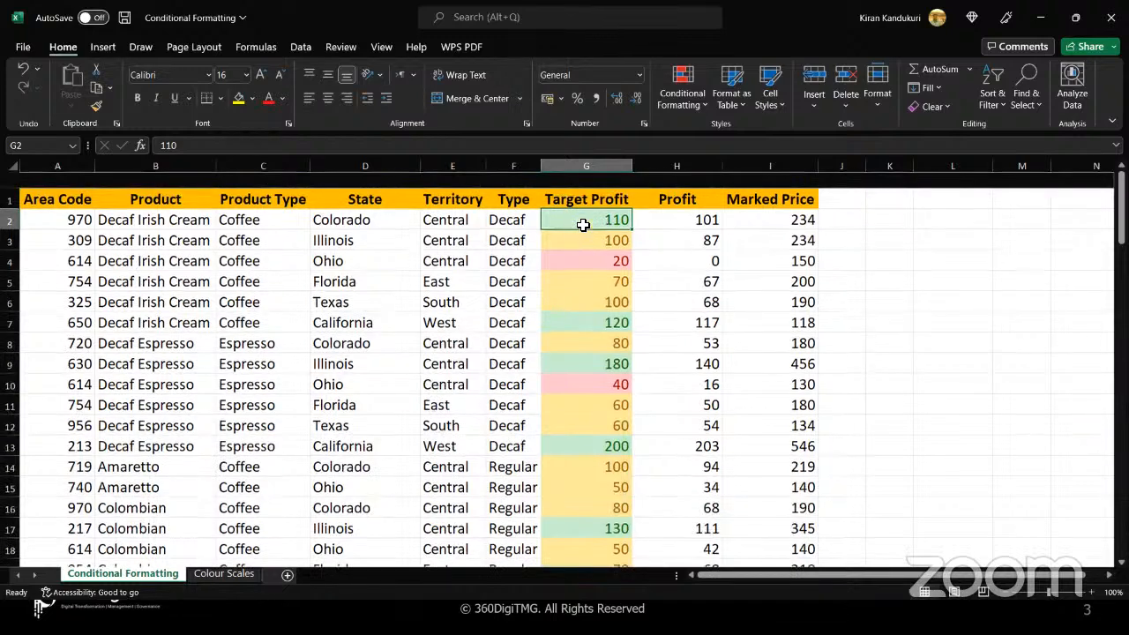
{"action": "scroll", "coordinate": [583, 225], "scroll_direction": "down", "scroll_amount": 3}
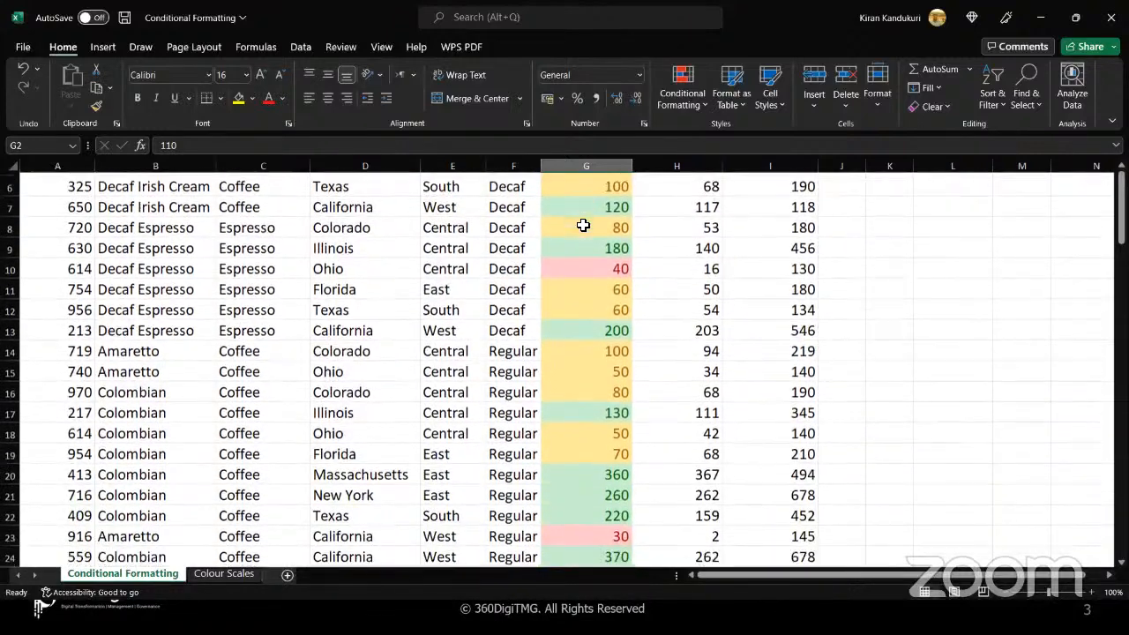
Examine the colour coding of the Target Profit values down the column, including how much of row 2 is formatted
{"action": "scroll", "coordinate": [582, 225], "scroll_direction": "down", "scroll_amount": 1}
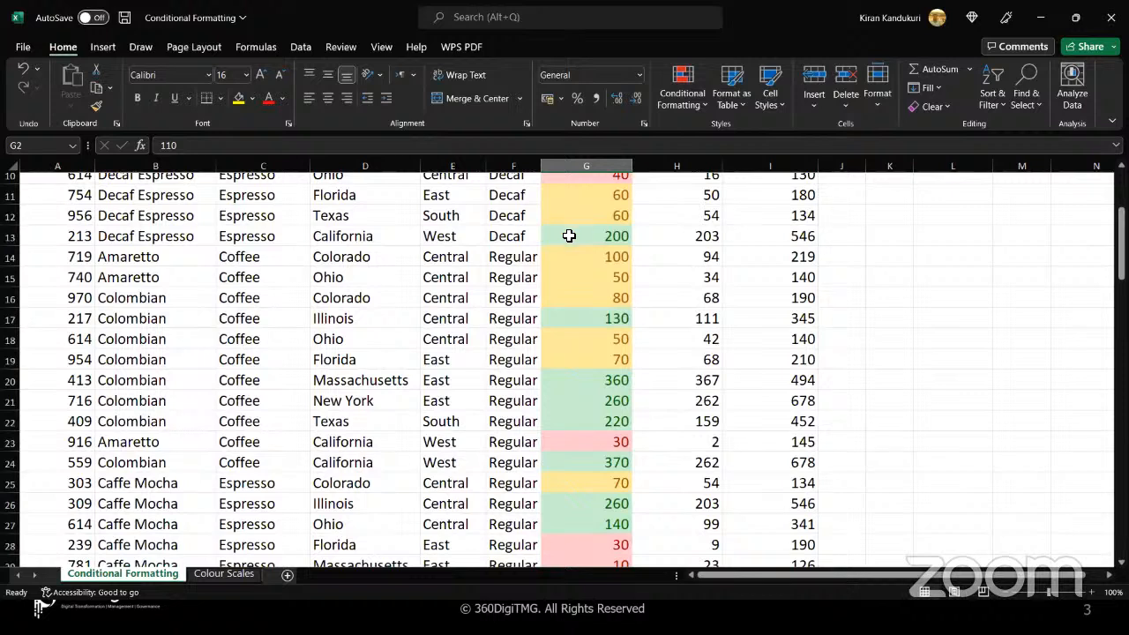
{"action": "left_click", "coordinate": [568, 235]}
{"action": "left_click", "coordinate": [578, 318]}
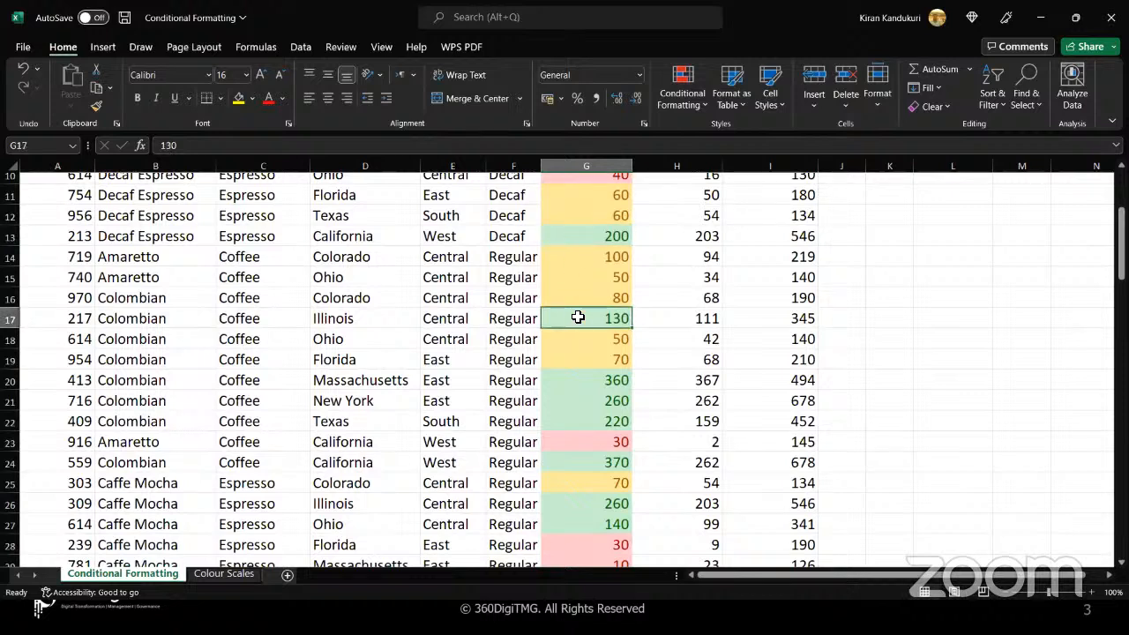
{"action": "left_click", "coordinate": [582, 359]}
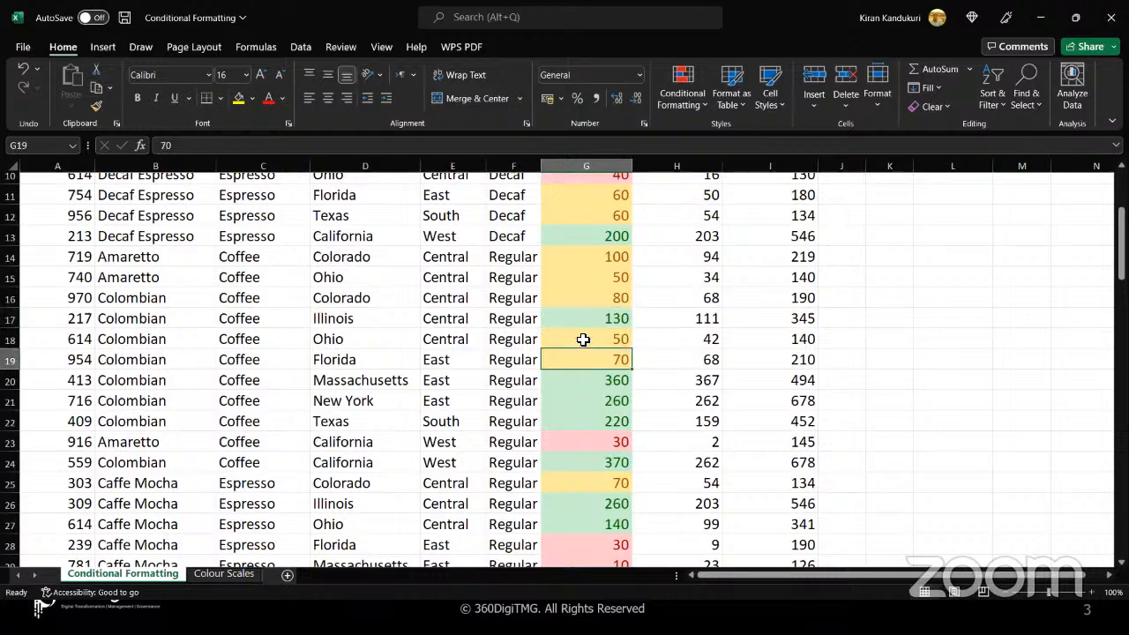
{"action": "left_click", "coordinate": [583, 340]}
{"action": "left_click", "coordinate": [576, 263]}
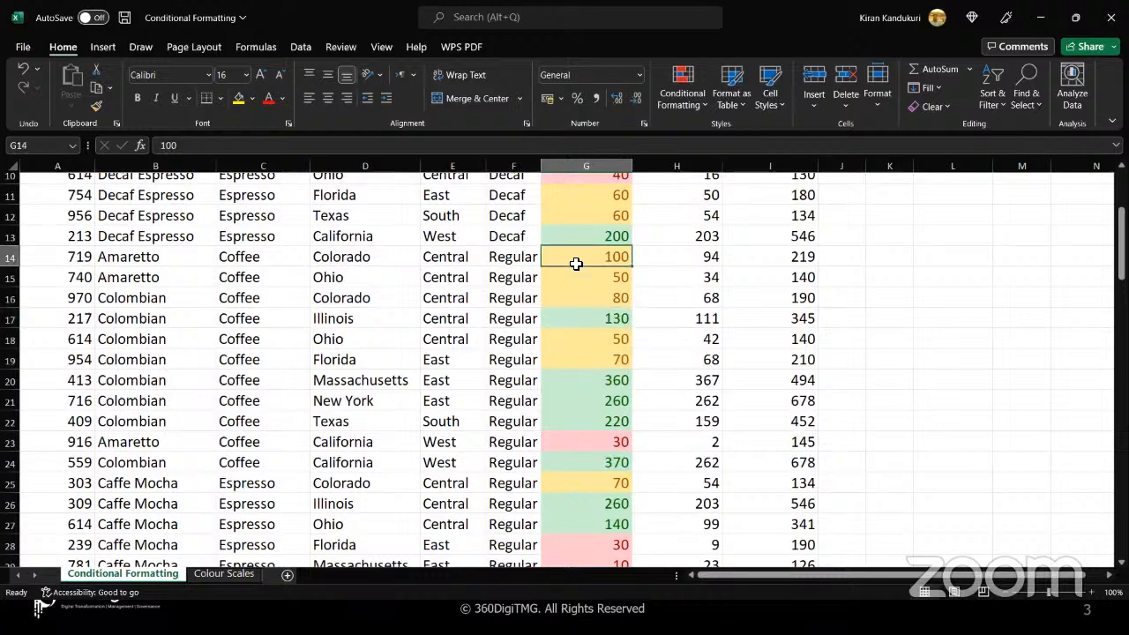
{"action": "left_click", "coordinate": [589, 360]}
{"action": "left_click", "coordinate": [589, 380]}
{"action": "scroll", "coordinate": [590, 382], "scroll_direction": "down", "scroll_amount": 1}
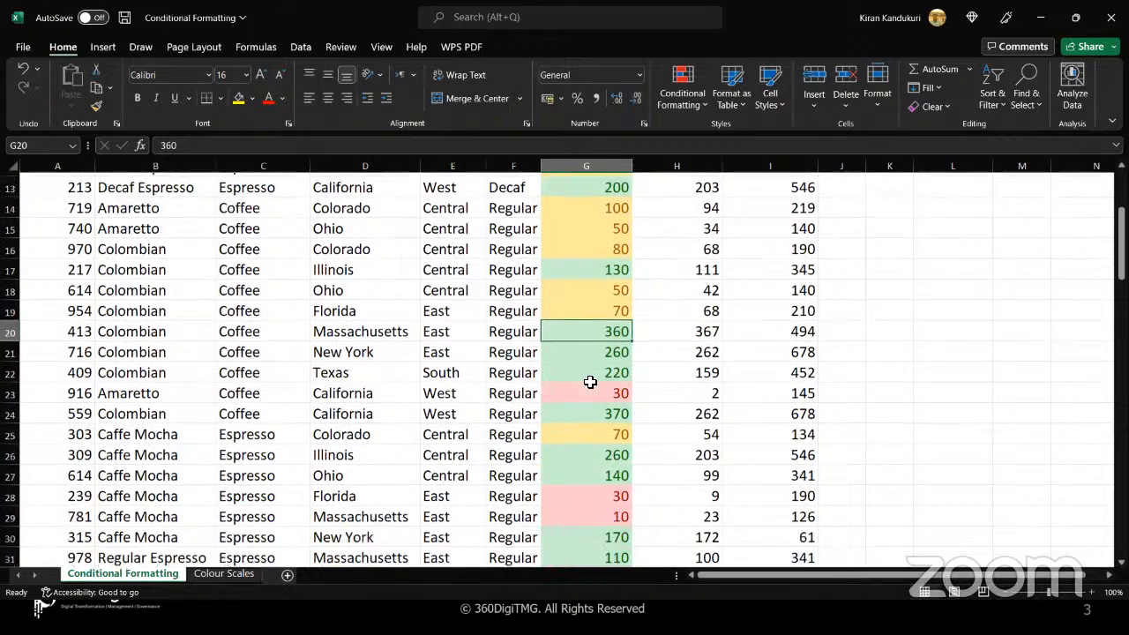
{"action": "left_click", "coordinate": [586, 380]}
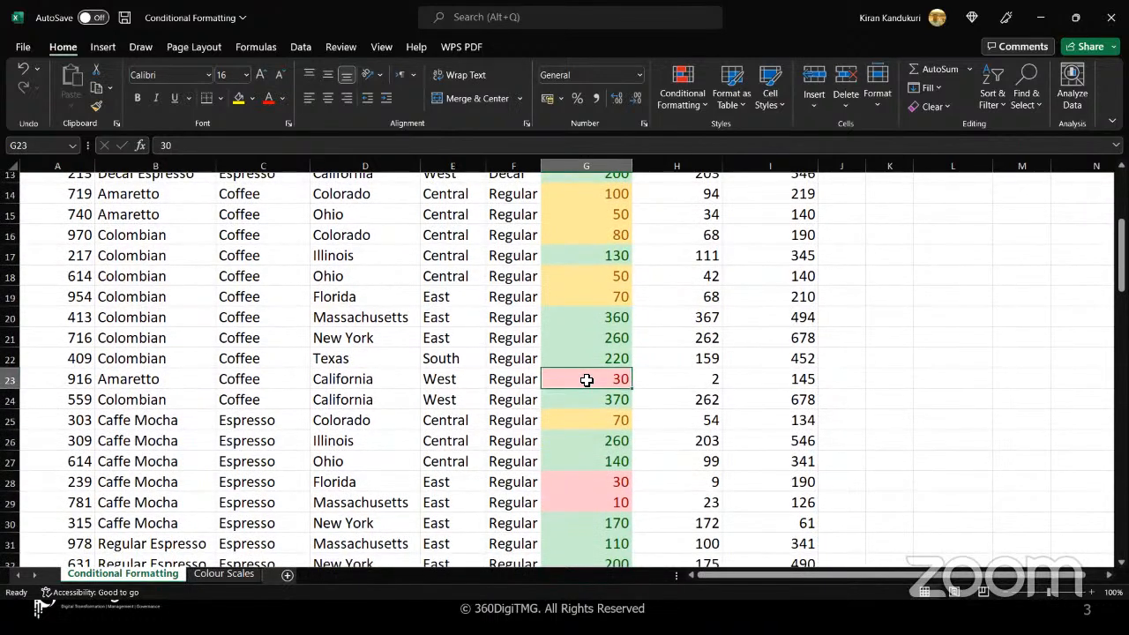
{"action": "scroll", "coordinate": [587, 379], "scroll_direction": "up", "scroll_amount": 4}
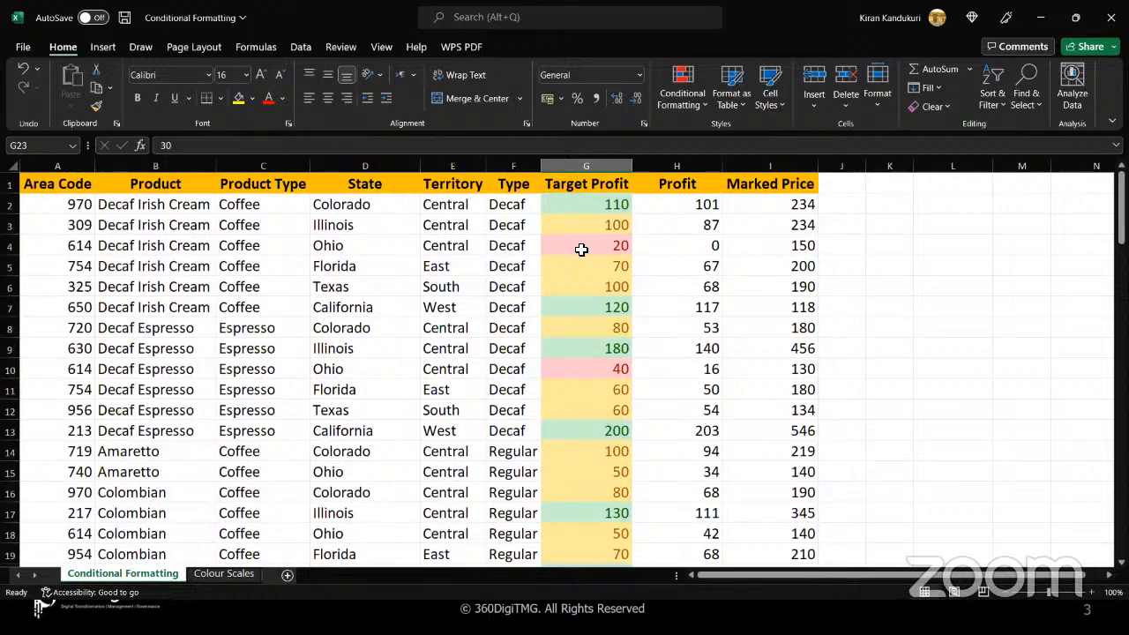
{"action": "left_click", "coordinate": [577, 204]}
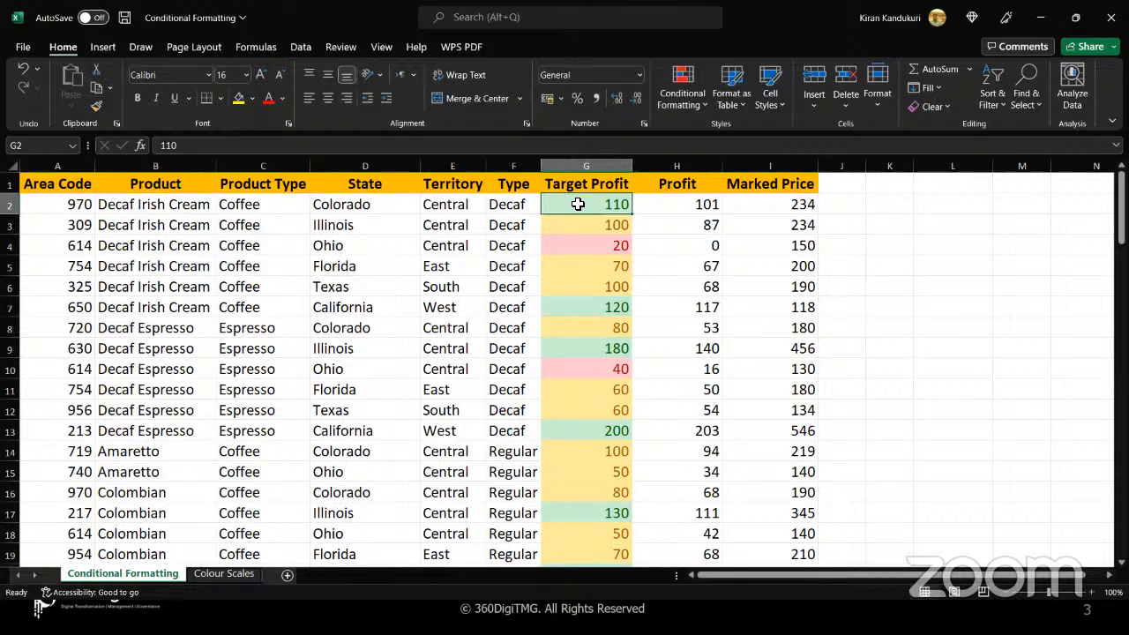
{"action": "left_click_drag", "start_coordinate": [67, 204], "coordinate": [764, 204]}
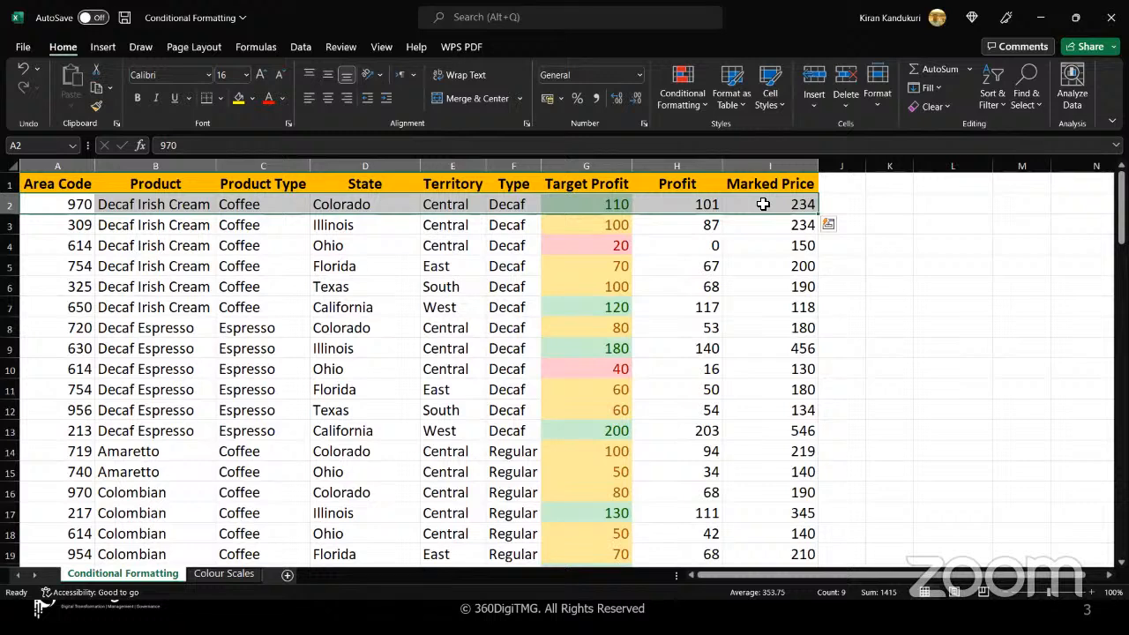
Clear all conditional formatting rules from the entire sheet
{"action": "left_click", "coordinate": [604, 205]}
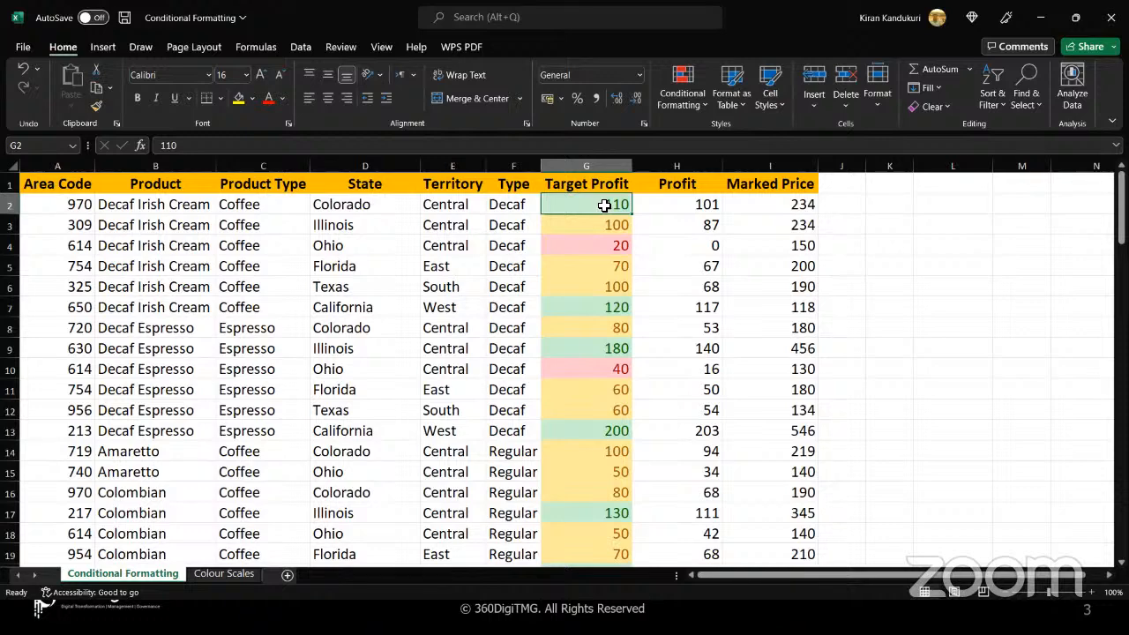
{"action": "left_click", "coordinate": [703, 106]}
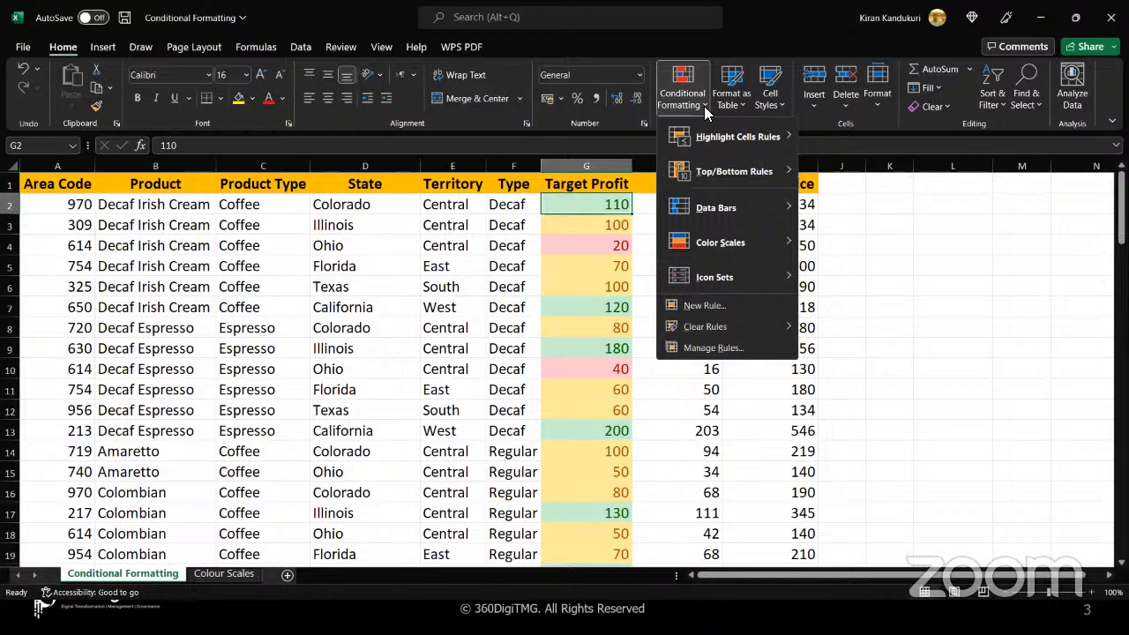
{"action": "mouse_move", "coordinate": [741, 327]}
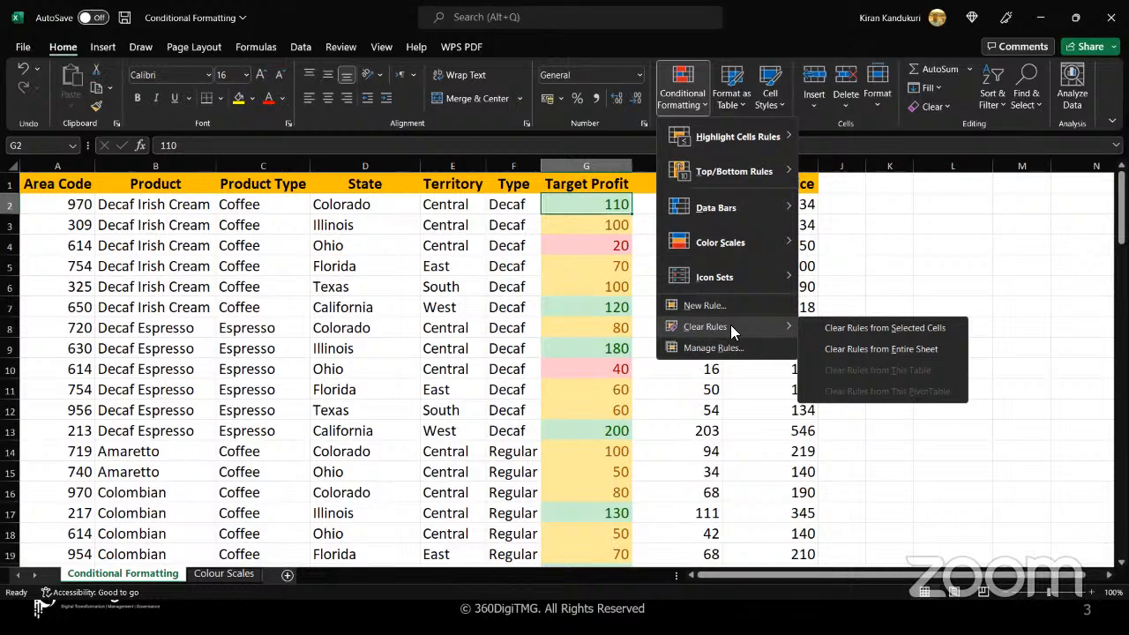
{"action": "left_click", "coordinate": [840, 350]}
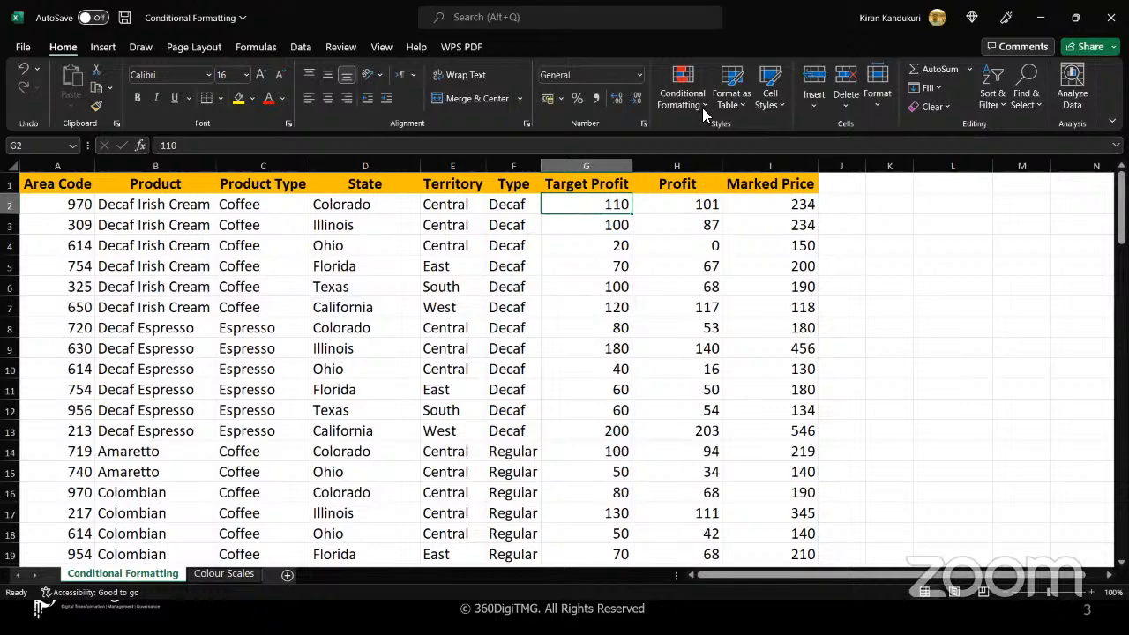
Start a new conditional formatting rule that uses a formula, covering all data rows of columns A to I below the header
{"action": "left_click", "coordinate": [73, 210]}
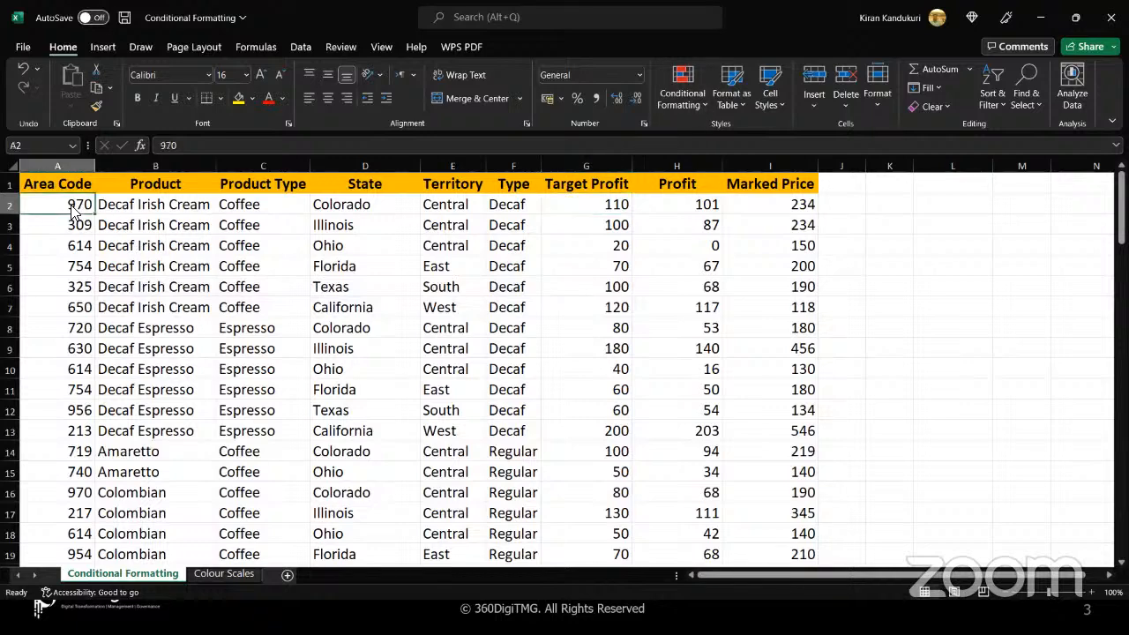
{"action": "key", "text": "ctrl+shift+Right"}
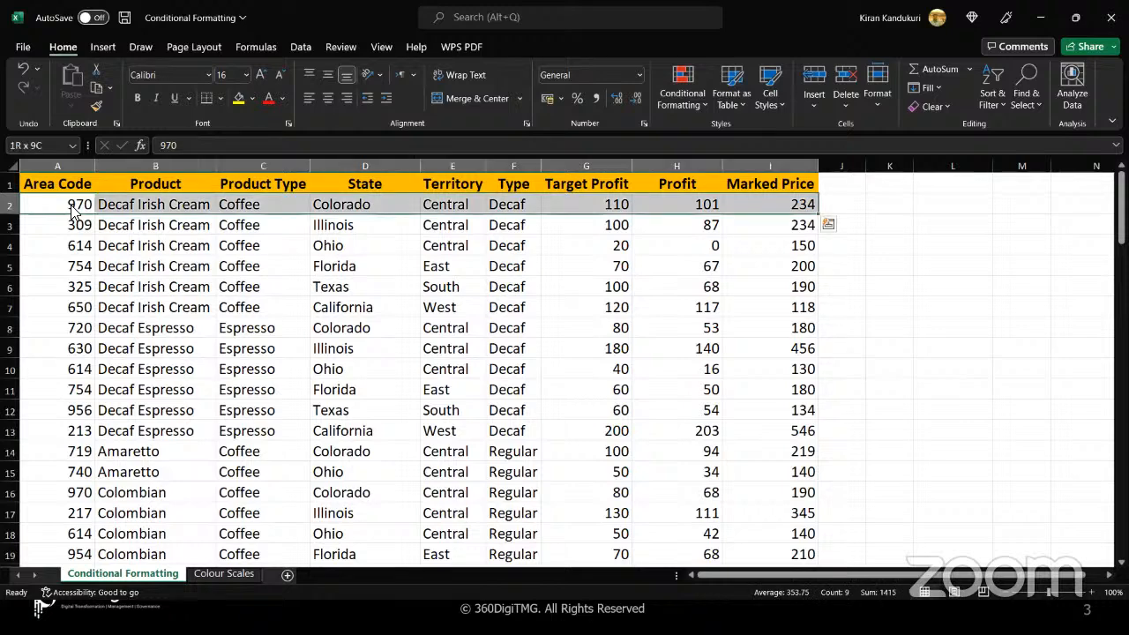
{"action": "key", "text": "ctrl+shift+Down"}
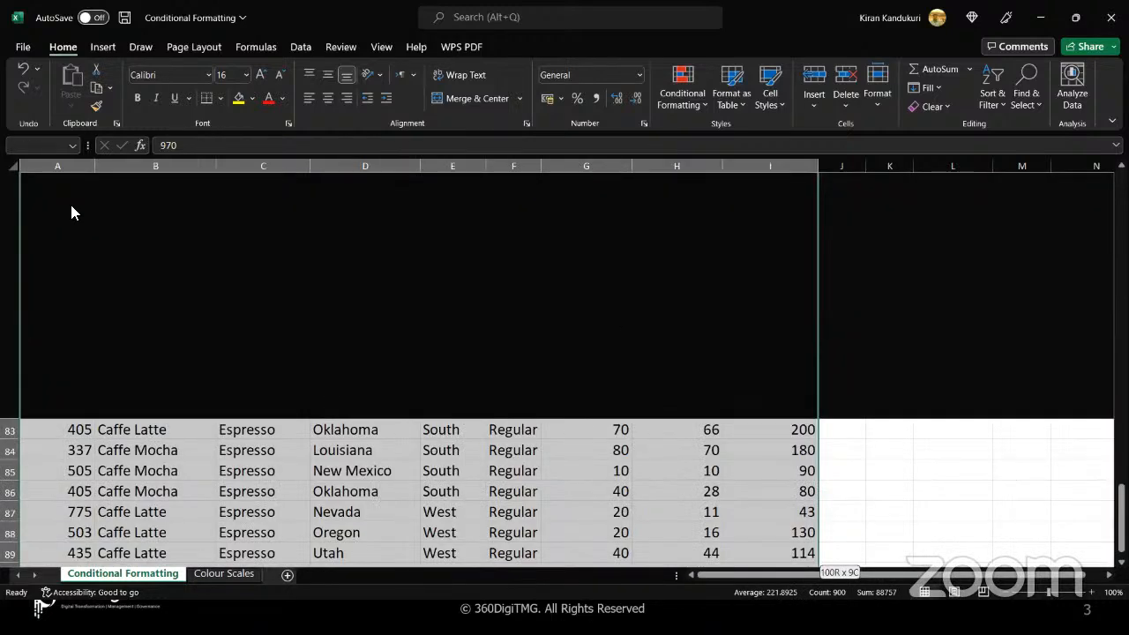
{"action": "scroll", "coordinate": [610, 322], "scroll_direction": "up", "scroll_amount": 20}
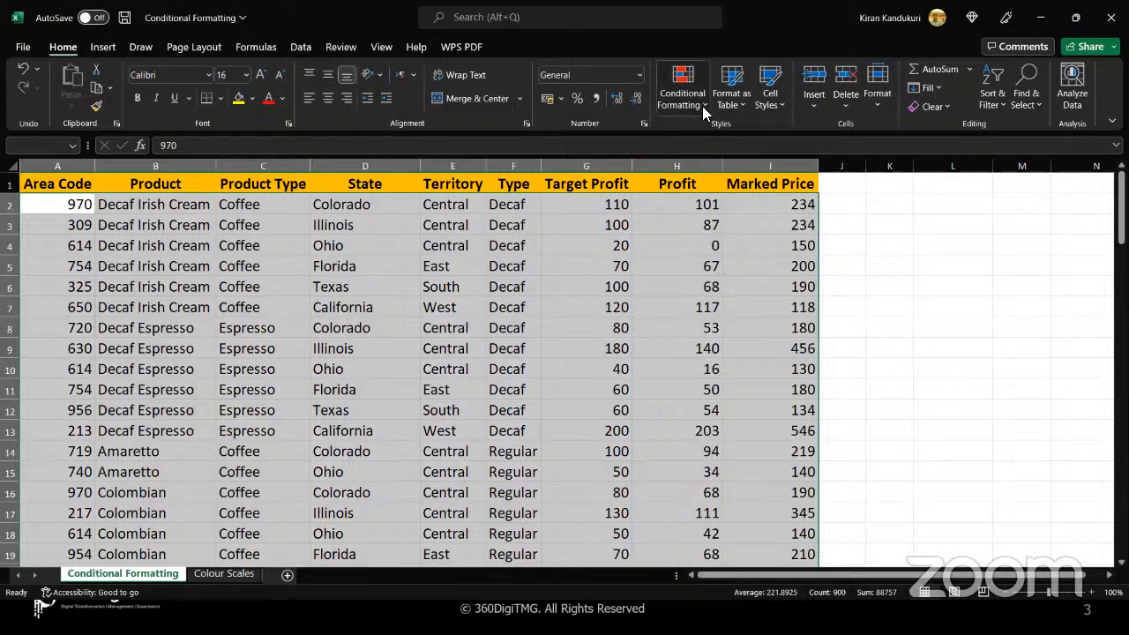
{"action": "left_click", "coordinate": [702, 106]}
{"action": "mouse_move", "coordinate": [710, 139]}
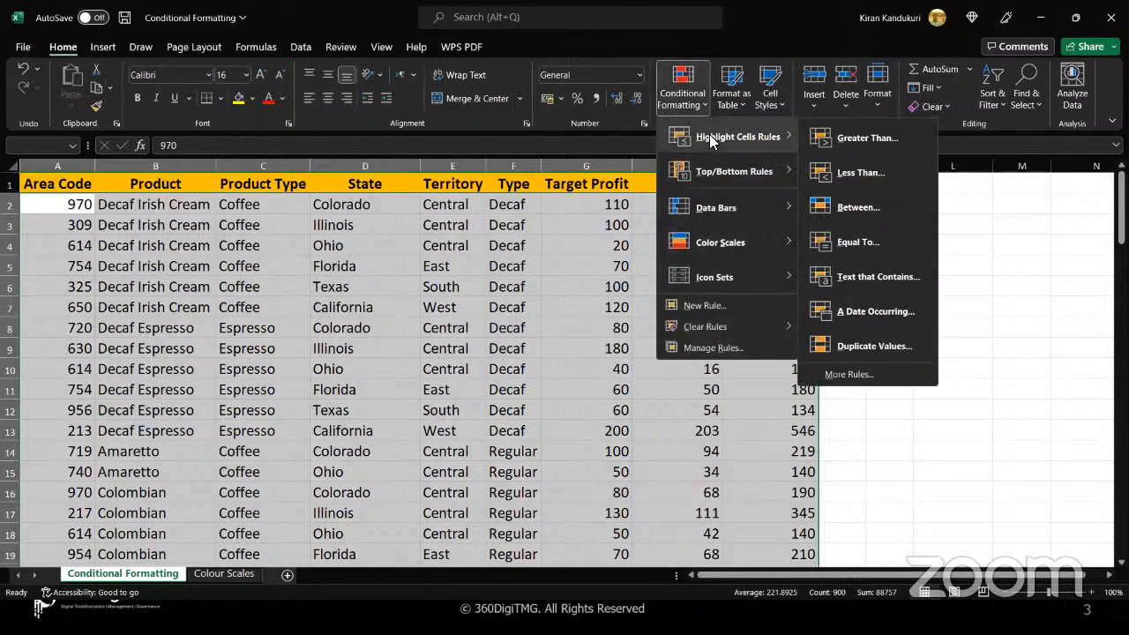
{"action": "left_click", "coordinate": [877, 378]}
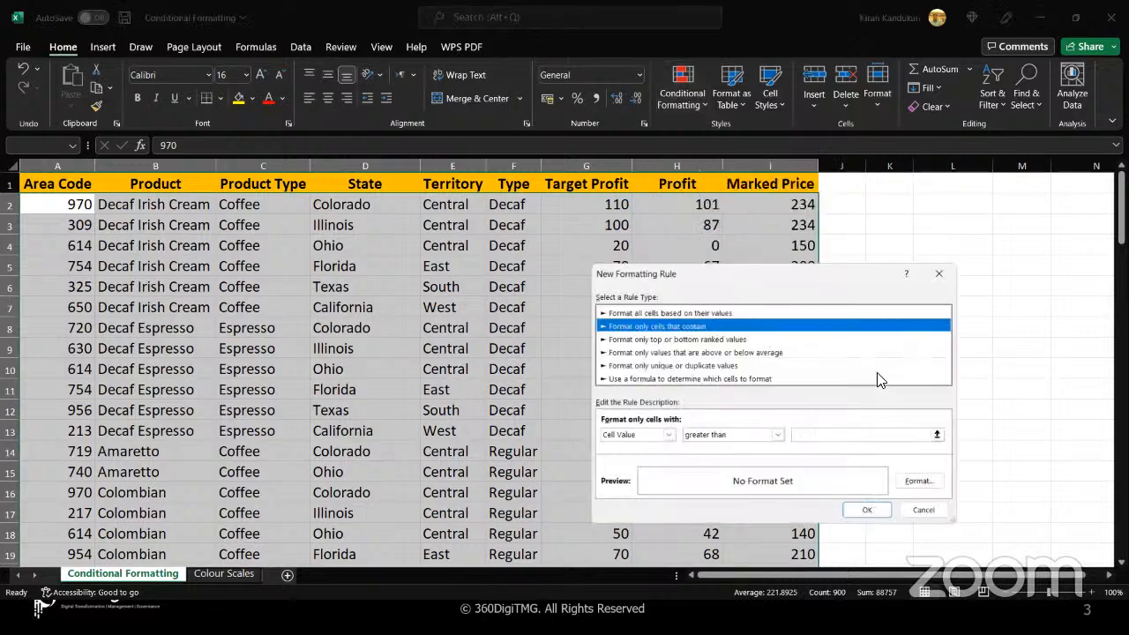
{"action": "left_click", "coordinate": [692, 378]}
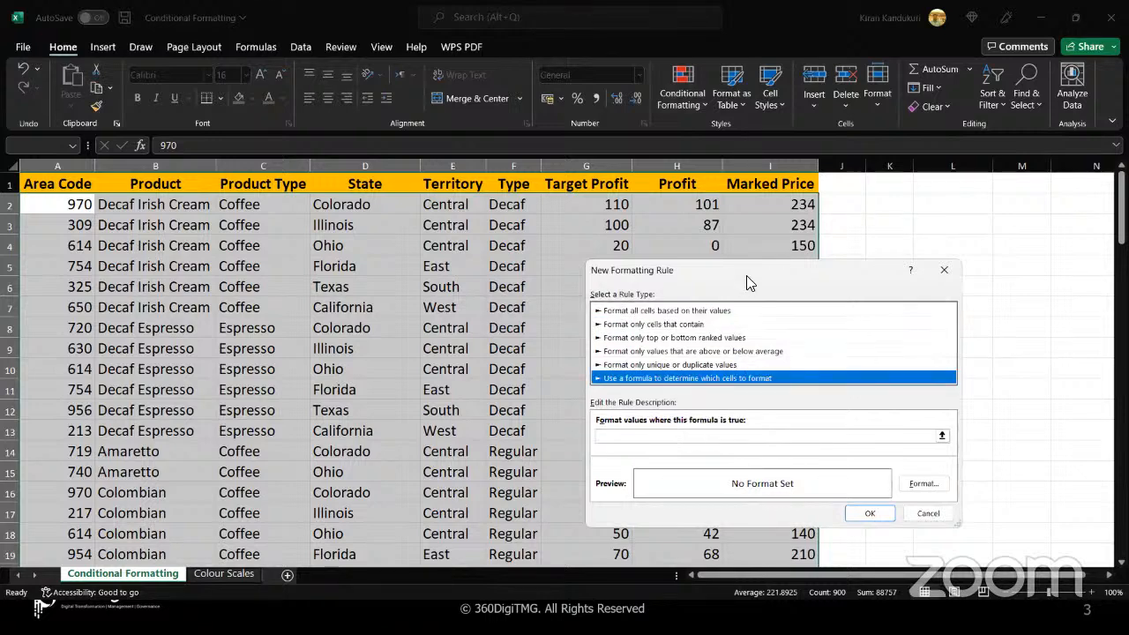
{"action": "left_click_drag", "start_coordinate": [746, 270], "coordinate": [762, 169]}
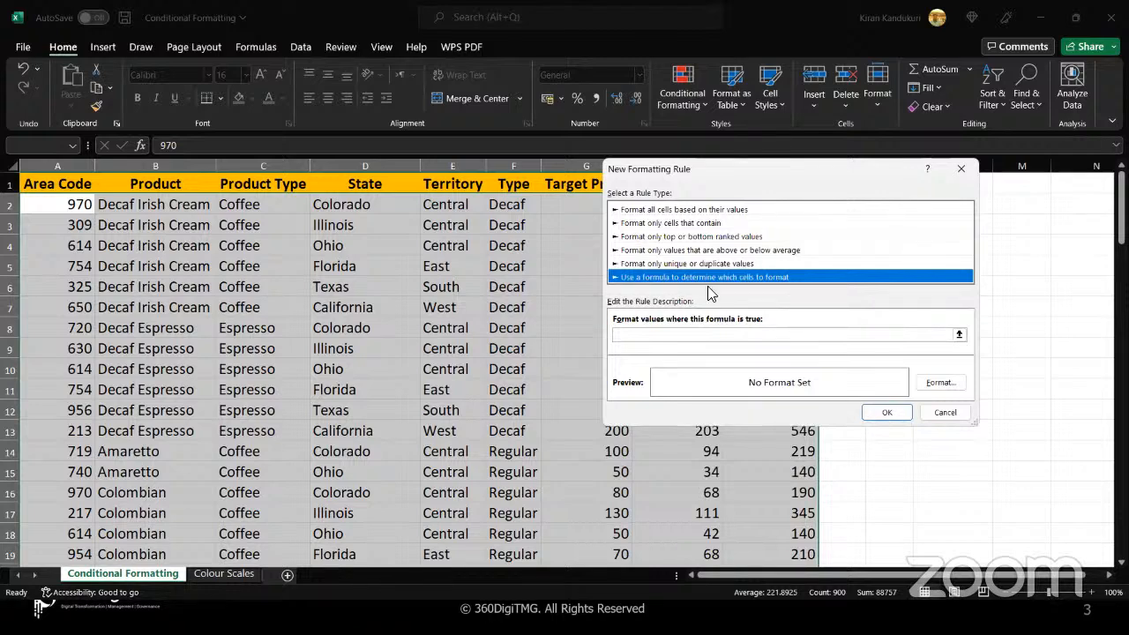
{"action": "left_click_drag", "start_coordinate": [702, 174], "coordinate": [831, 178]}
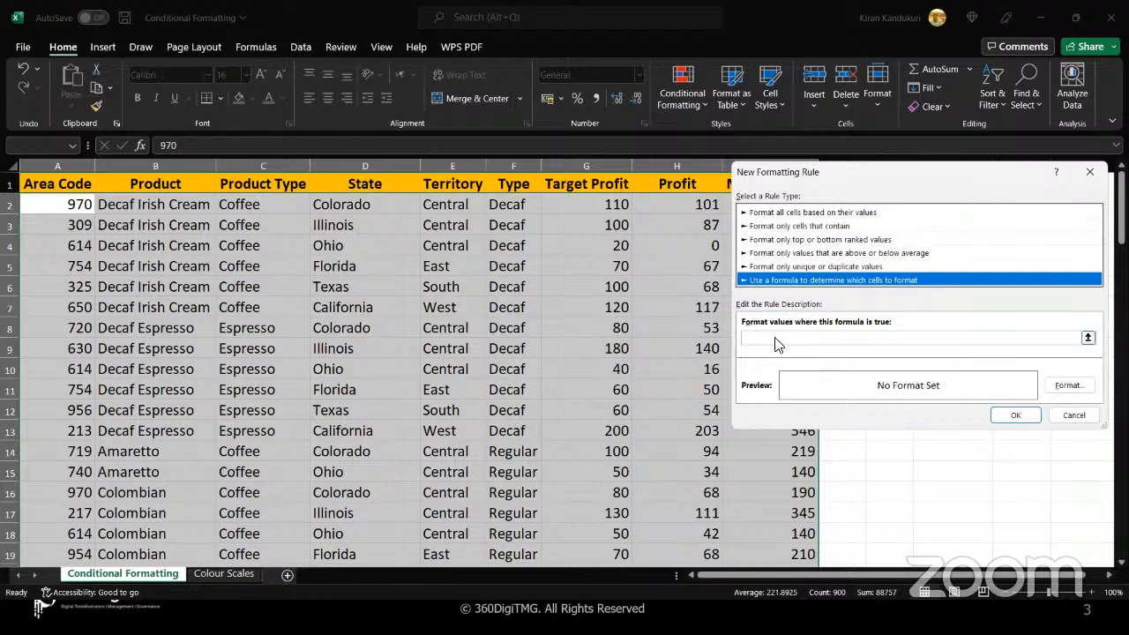
Set the rule's formula to =$G2>100, with only the column reference locked
{"action": "left_click", "coordinate": [785, 339]}
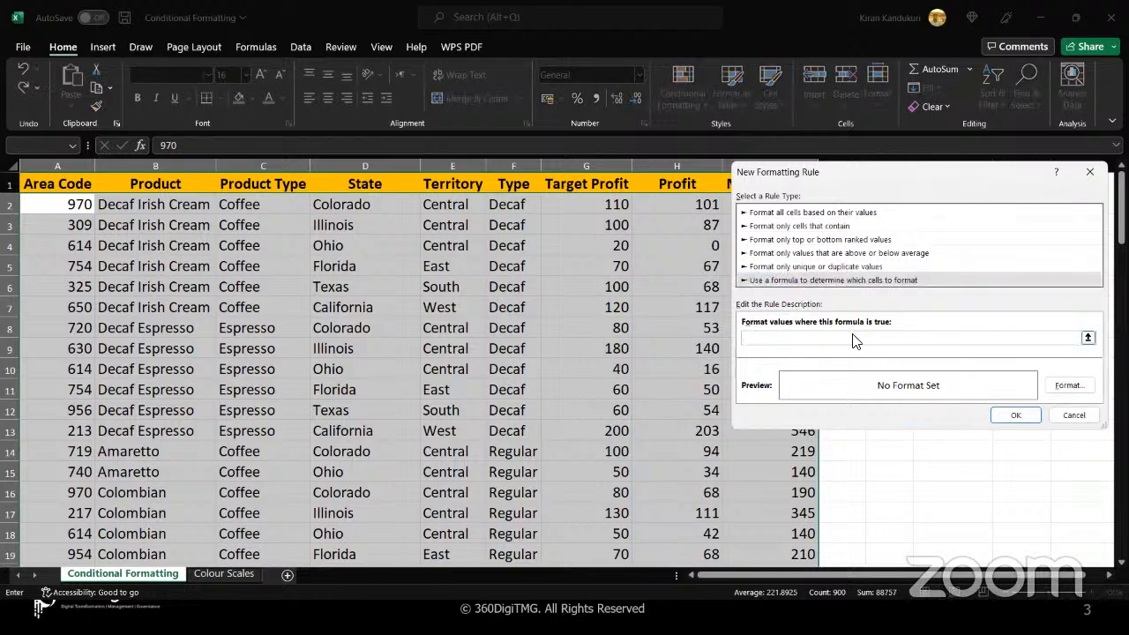
{"action": "left_click", "coordinate": [583, 204]}
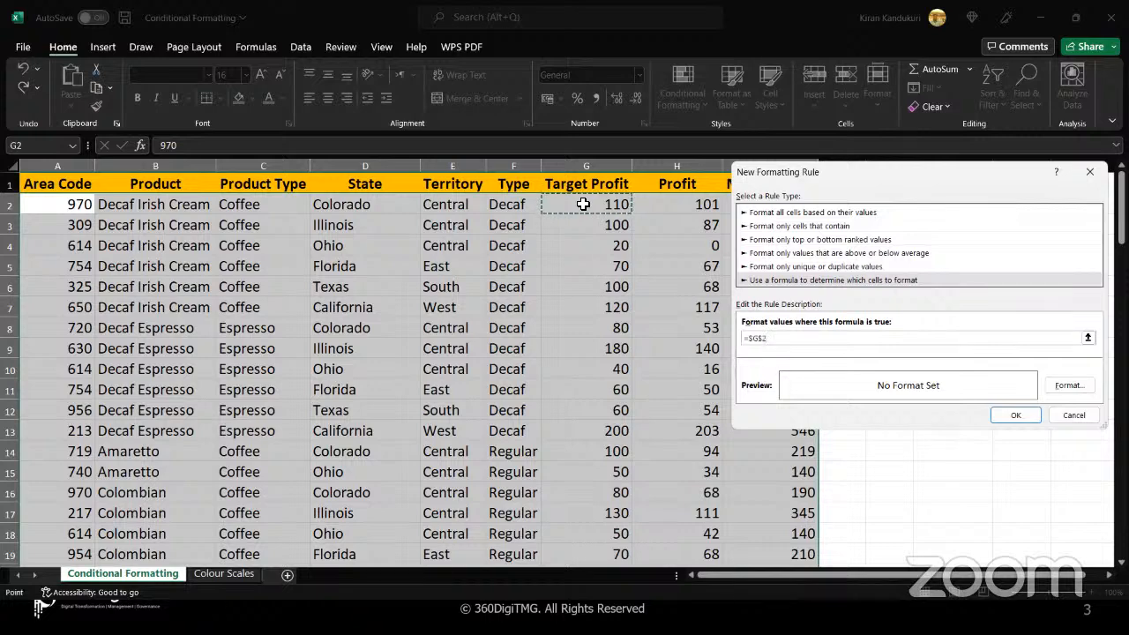
{"action": "type", "text": ">100"}
{"action": "key", "text": "BackSpace"}
{"action": "left_click_drag", "start_coordinate": [831, 173], "coordinate": [781, 168]}
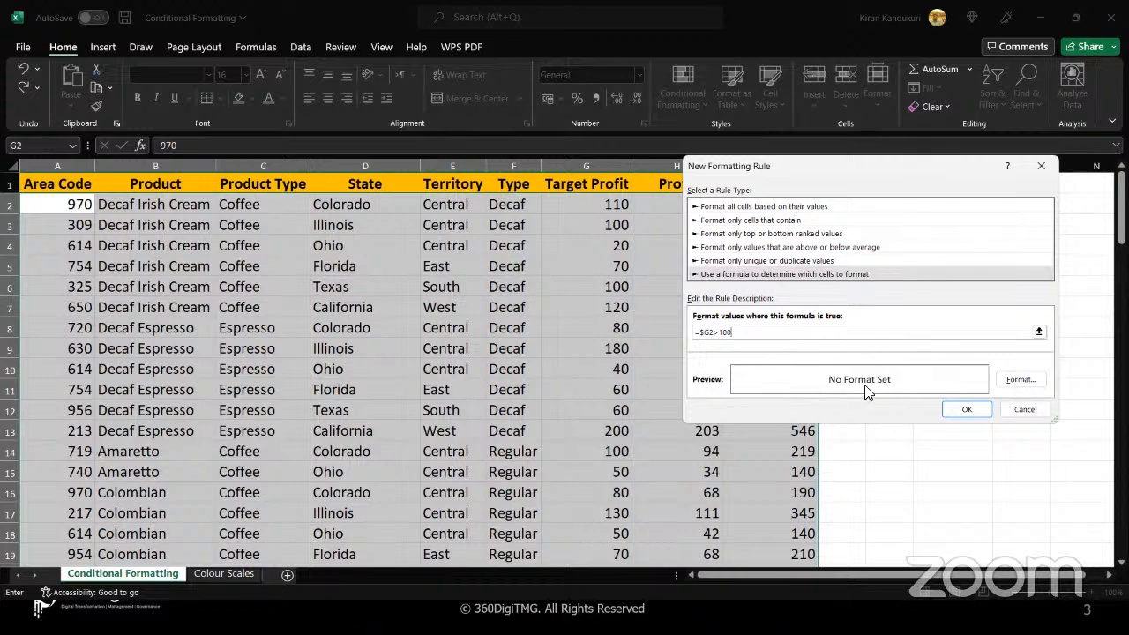
Give the rule a light blue background fill, apply it to the table and deselect the data
{"action": "left_click", "coordinate": [1015, 381]}
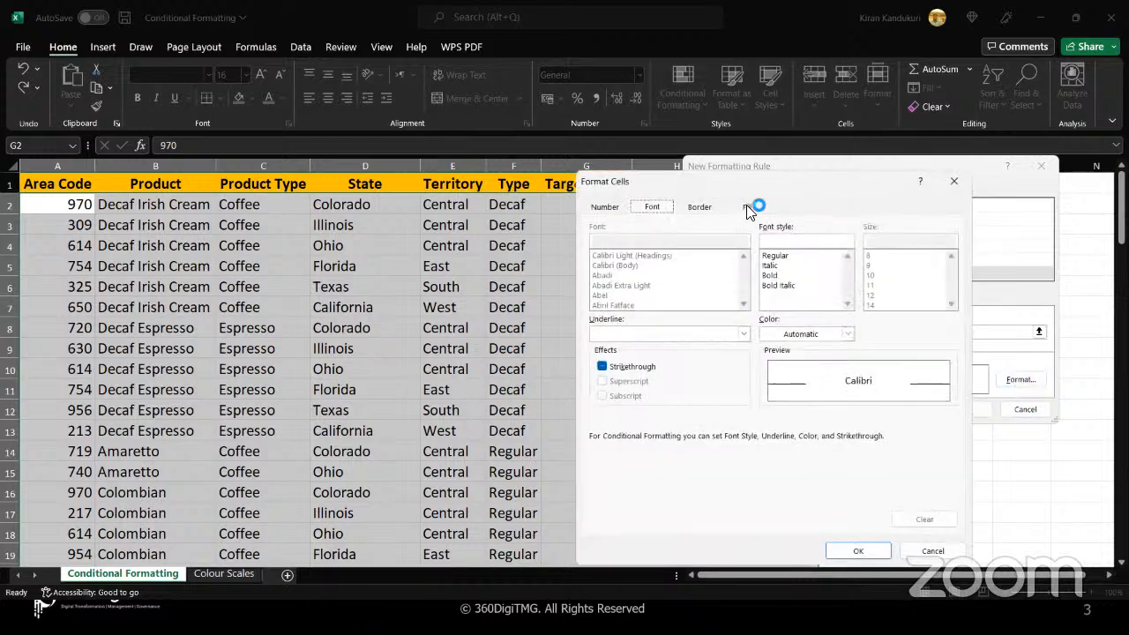
{"action": "left_click", "coordinate": [747, 207]}
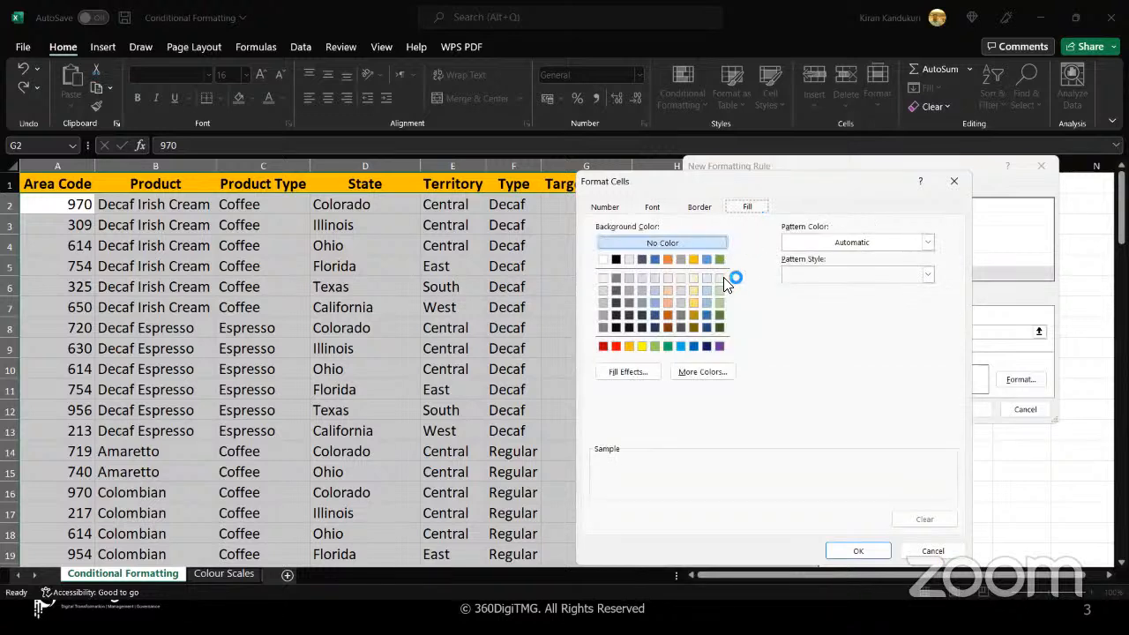
{"action": "left_click", "coordinate": [678, 346]}
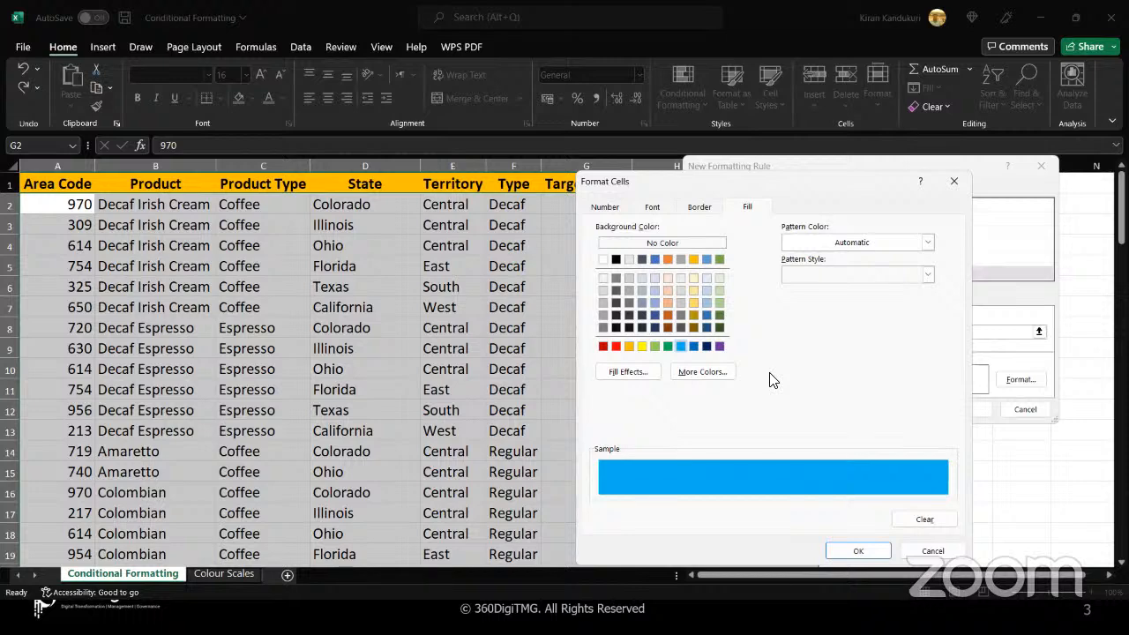
{"action": "left_click", "coordinate": [858, 552]}
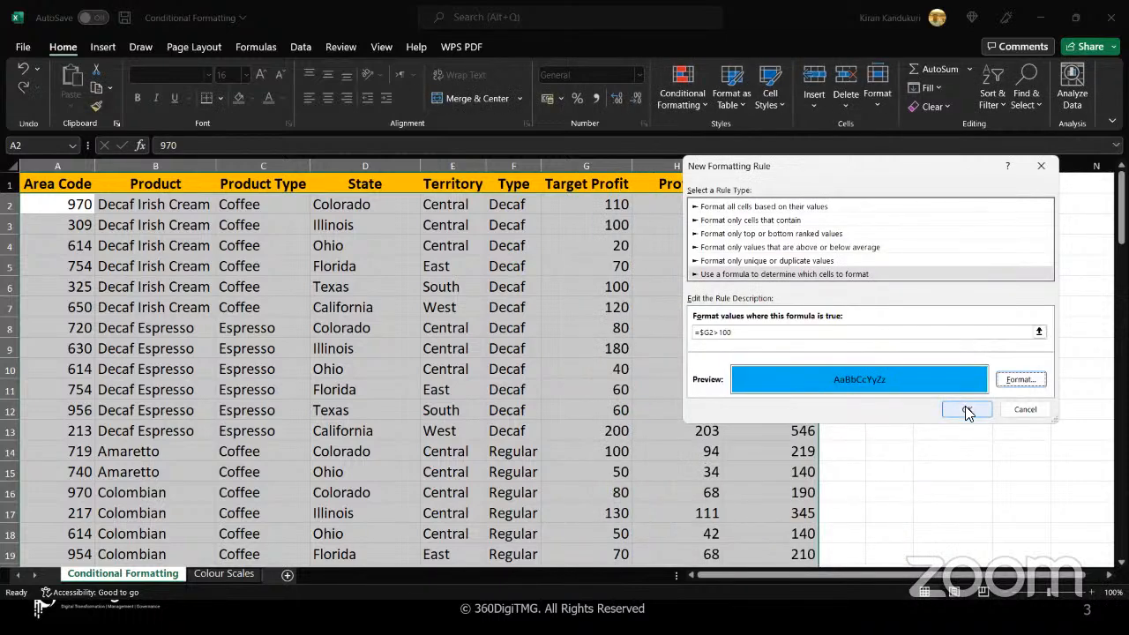
{"action": "left_click", "coordinate": [966, 411]}
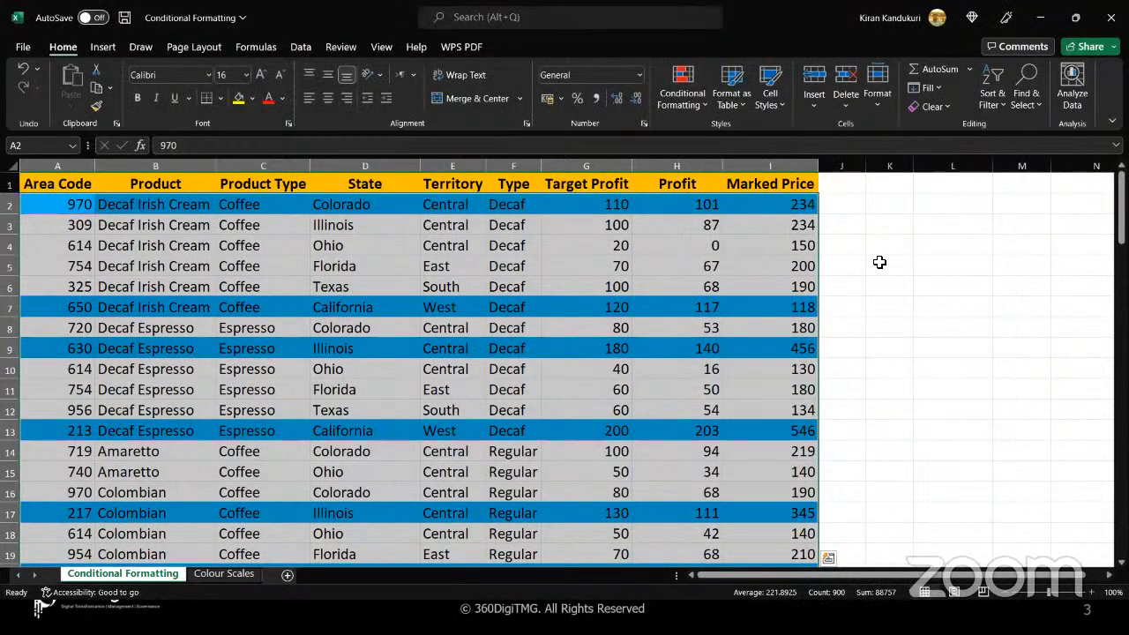
{"action": "left_click", "coordinate": [880, 262]}
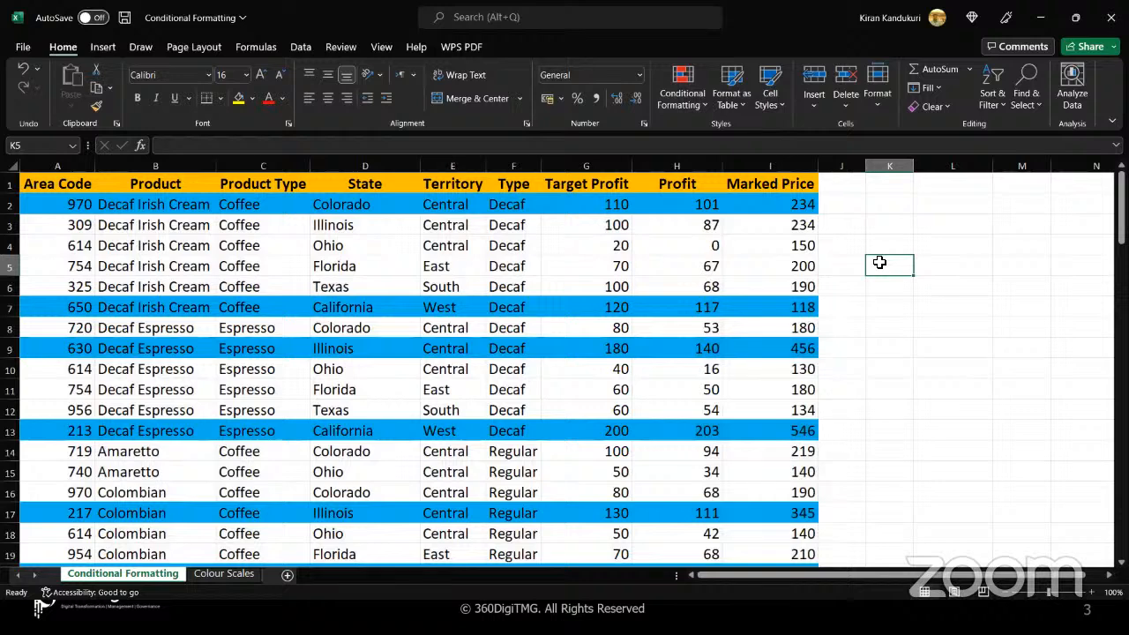
Compare the Target Profit values in rows 2, 7 and 9 with the row highlighting
{"action": "left_click", "coordinate": [593, 203]}
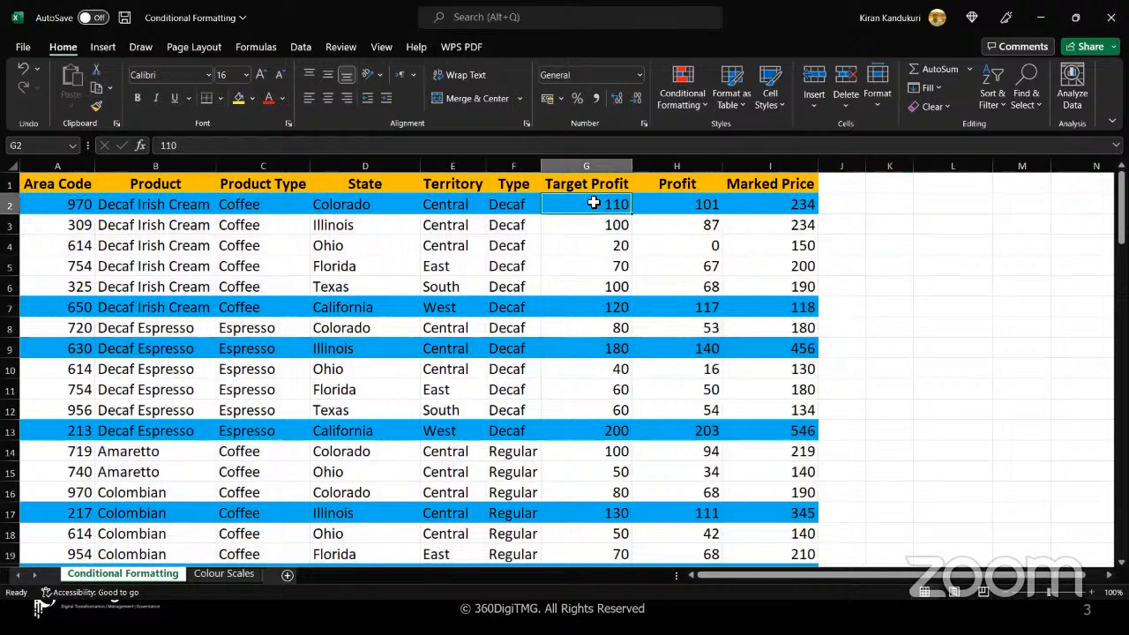
{"action": "left_click", "coordinate": [576, 304]}
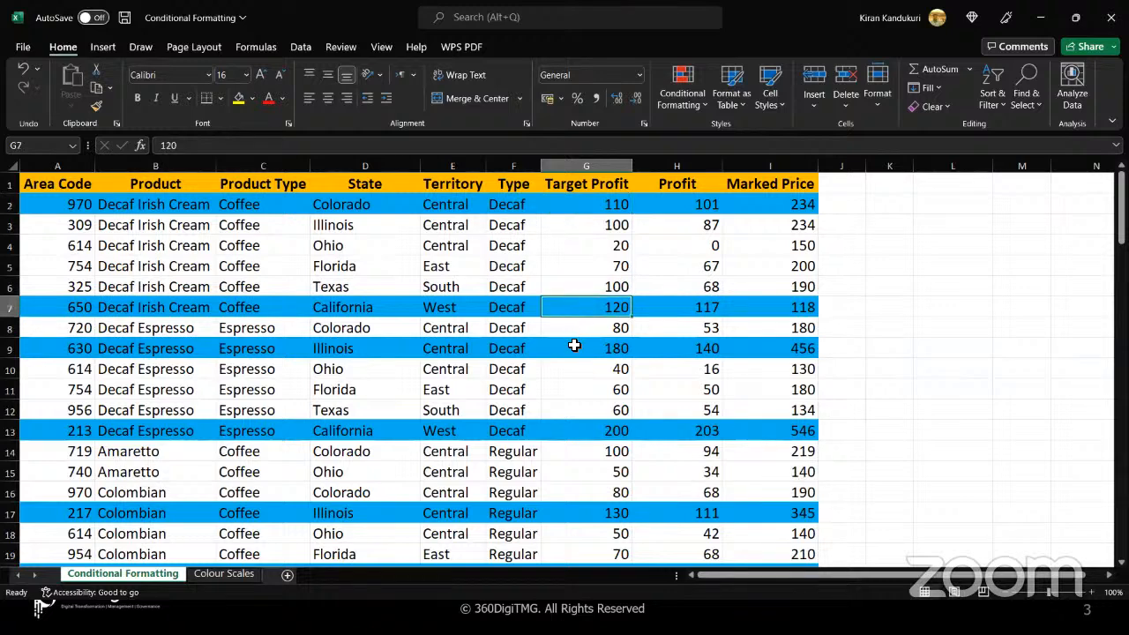
{"action": "left_click", "coordinate": [575, 343]}
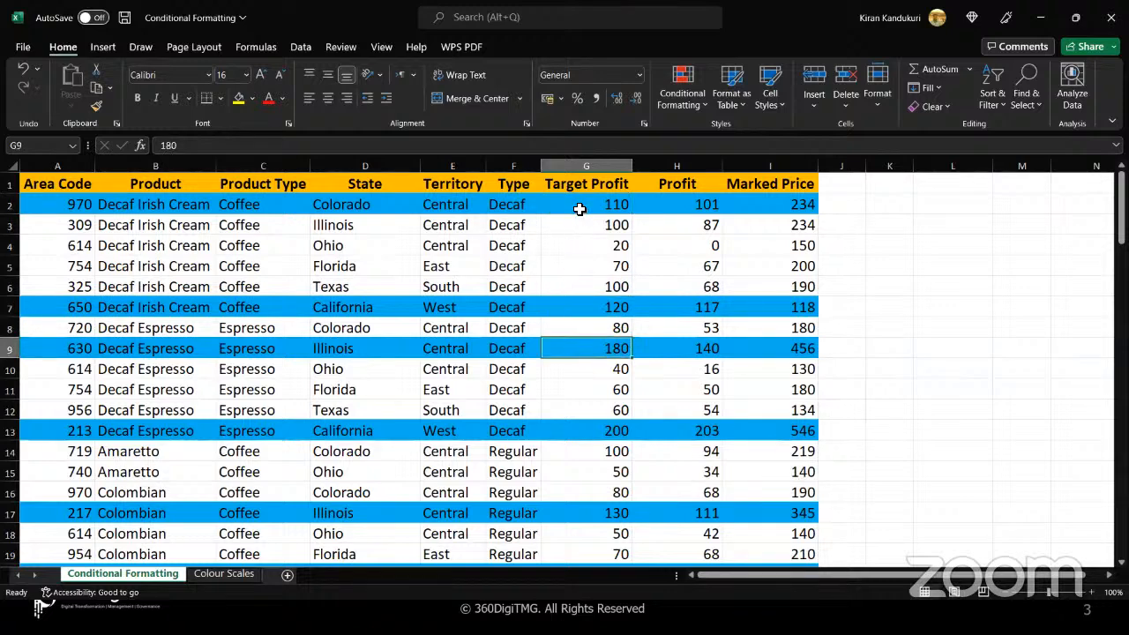
{"action": "left_click", "coordinate": [13, 204]}
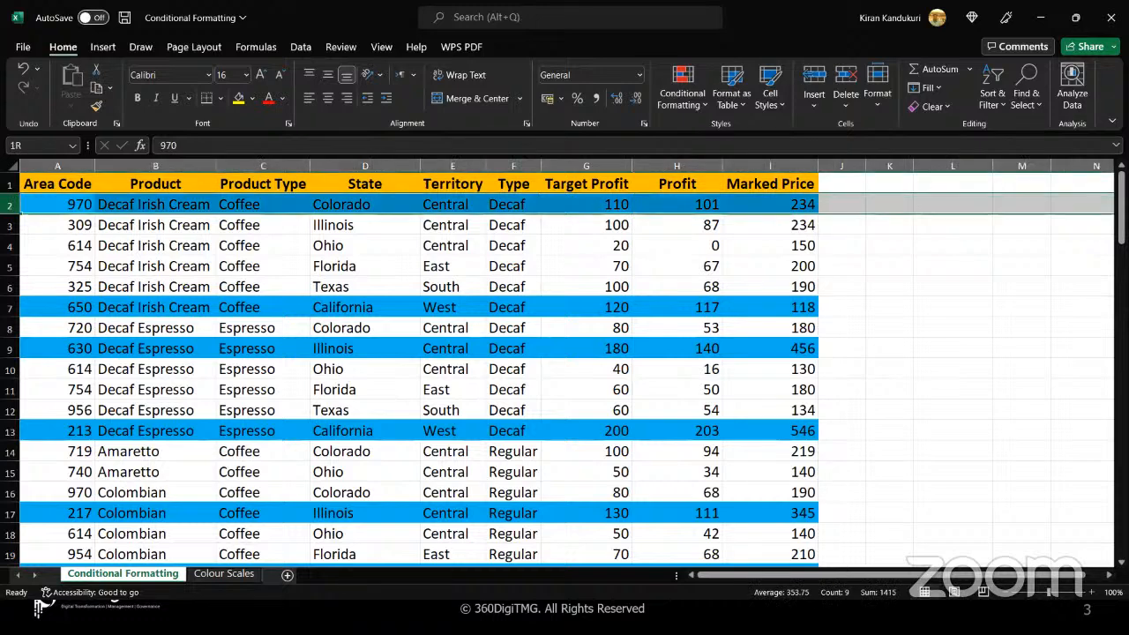
Clear all conditional formatting rules from the entire coffee sales sheet
{"action": "left_click", "coordinate": [848, 270]}
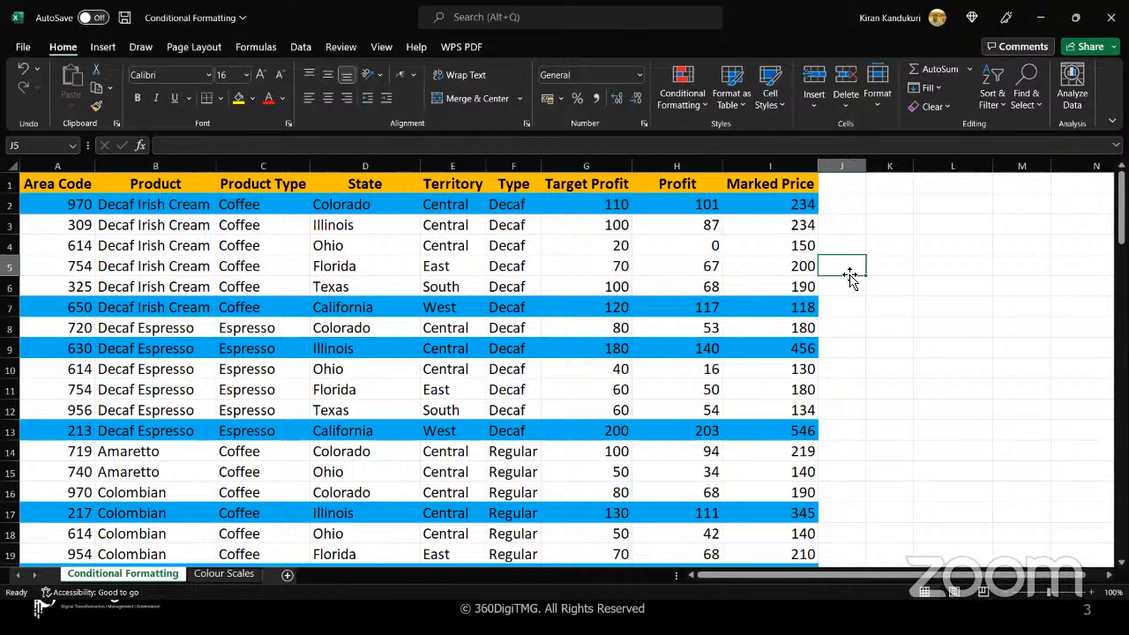
{"action": "left_click", "coordinate": [786, 87]}
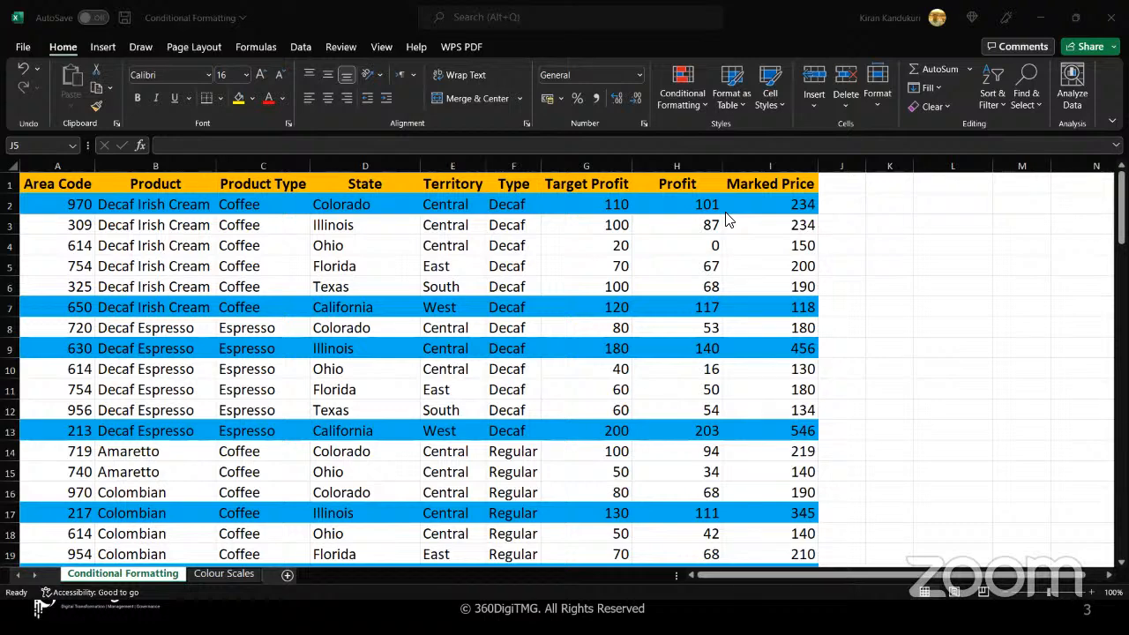
{"action": "left_click", "coordinate": [828, 278]}
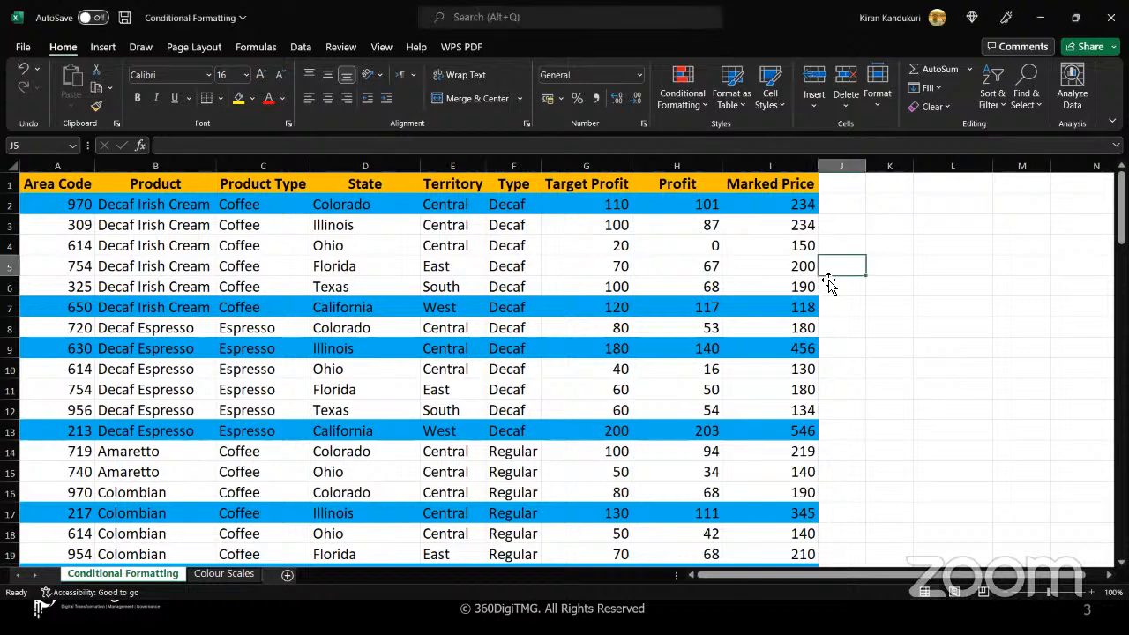
{"action": "left_click", "coordinate": [686, 99]}
{"action": "mouse_move", "coordinate": [745, 327]}
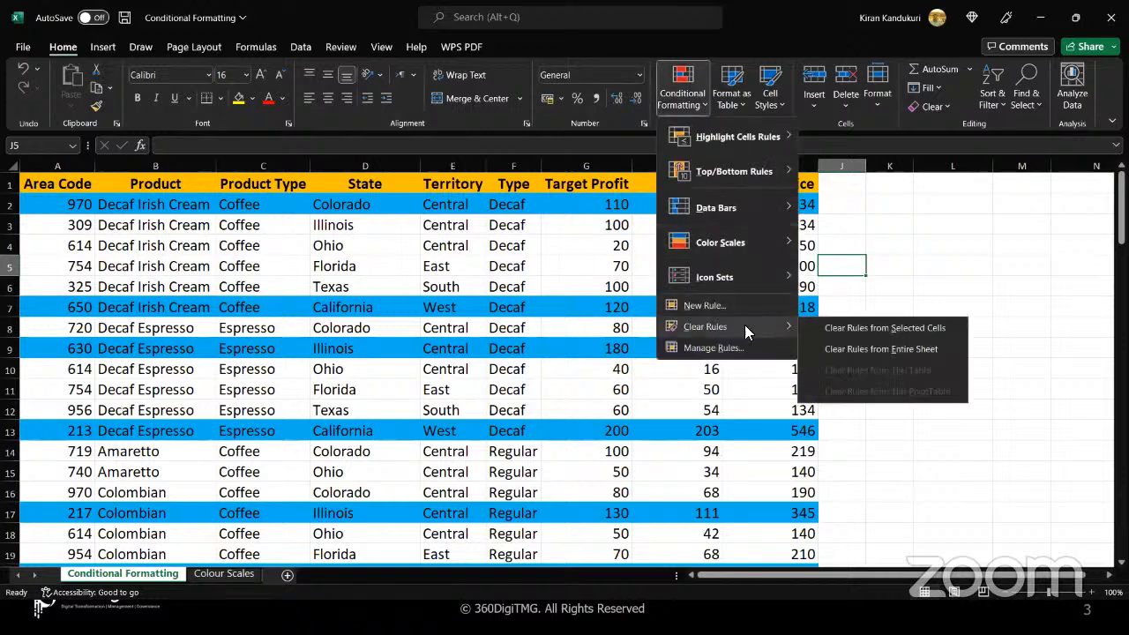
{"action": "left_click", "coordinate": [843, 351]}
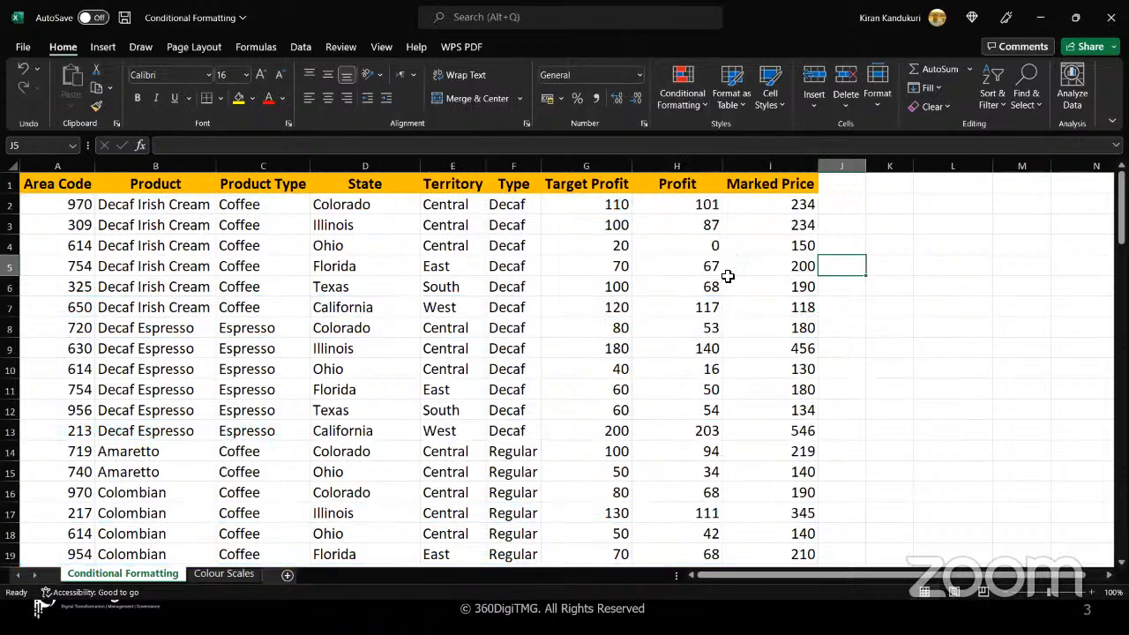
Create a new formula-based conditional formatting rule for the data range A2:I101, leaving out the header row
{"action": "left_click", "coordinate": [596, 207]}
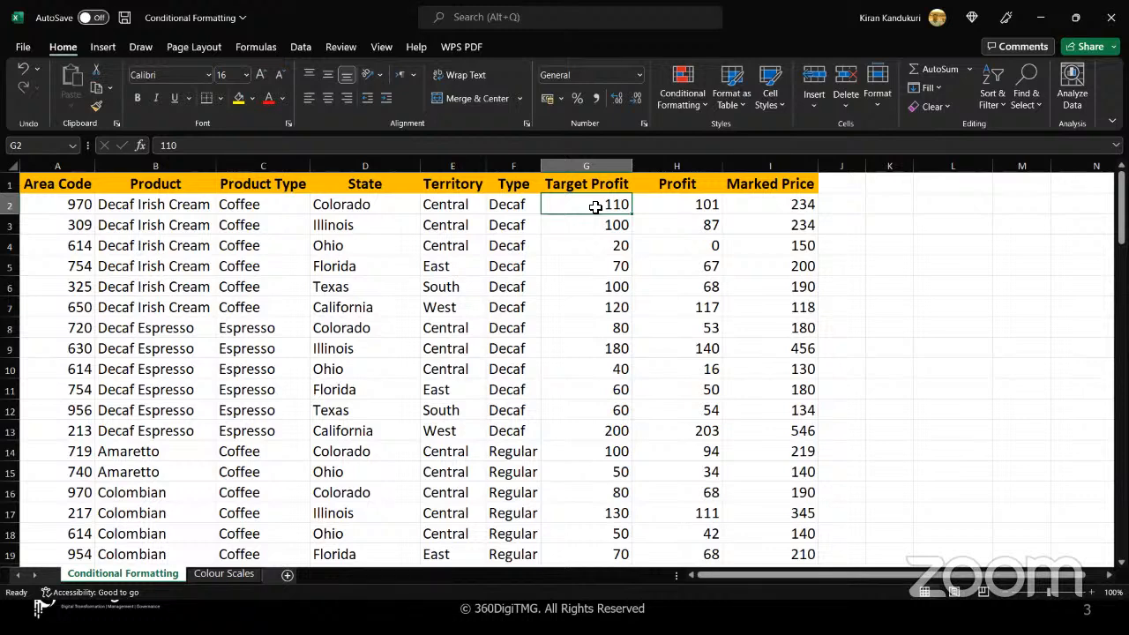
{"action": "left_click", "coordinate": [52, 207]}
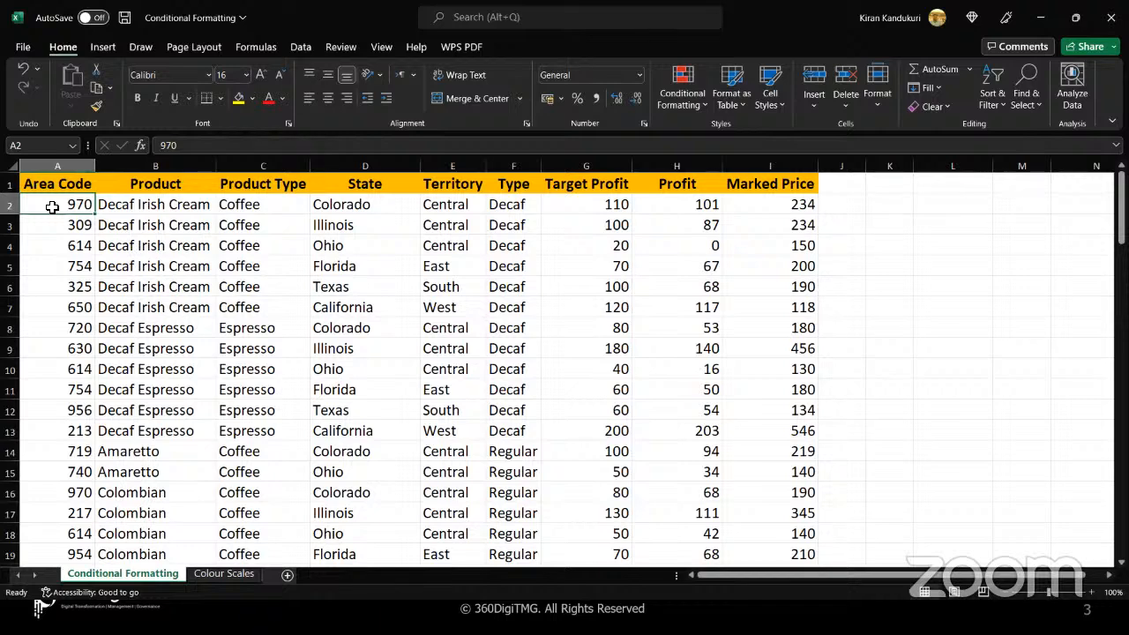
{"action": "key", "text": "ctrl+shift+Right"}
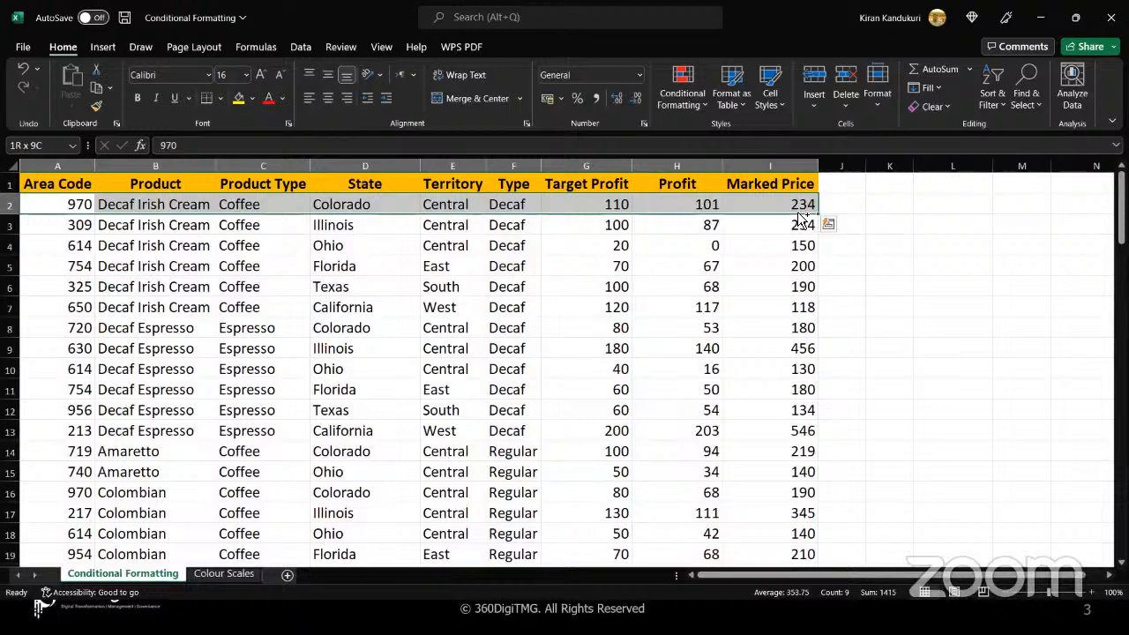
{"action": "key", "text": "ctrl+shift+Down"}
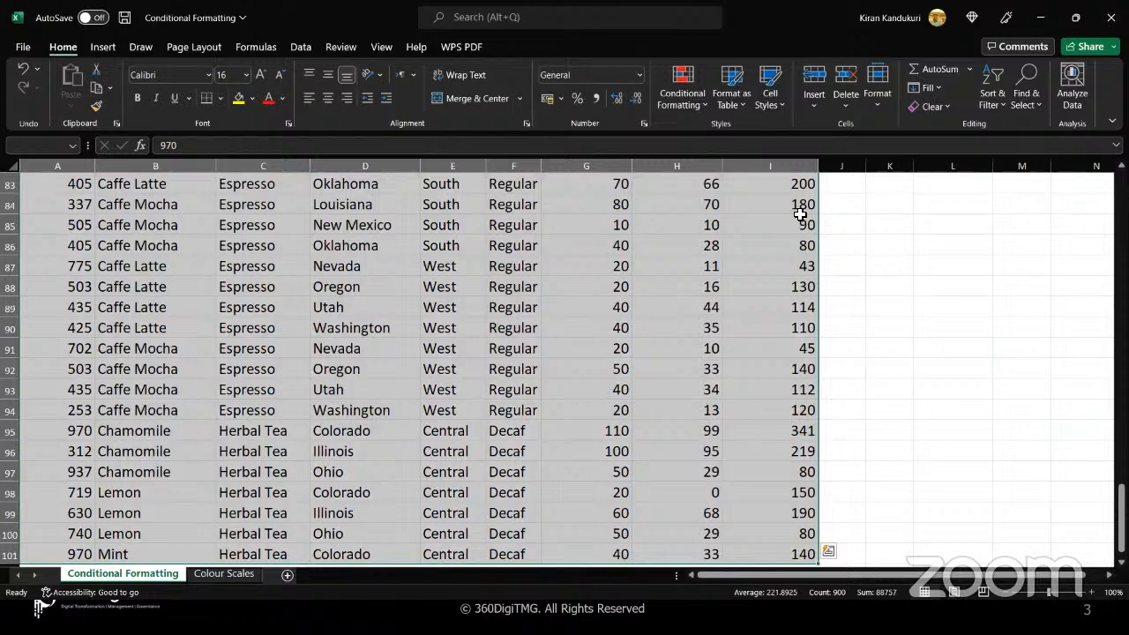
{"action": "scroll", "coordinate": [800, 215], "scroll_direction": "up", "scroll_amount": 20}
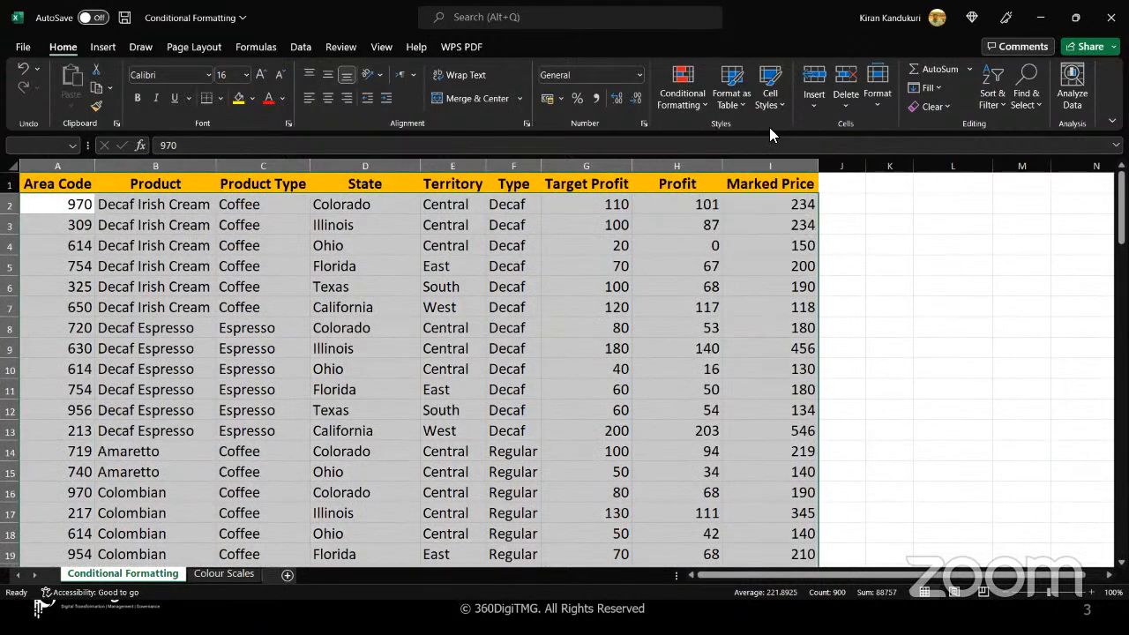
{"action": "left_click", "coordinate": [704, 106]}
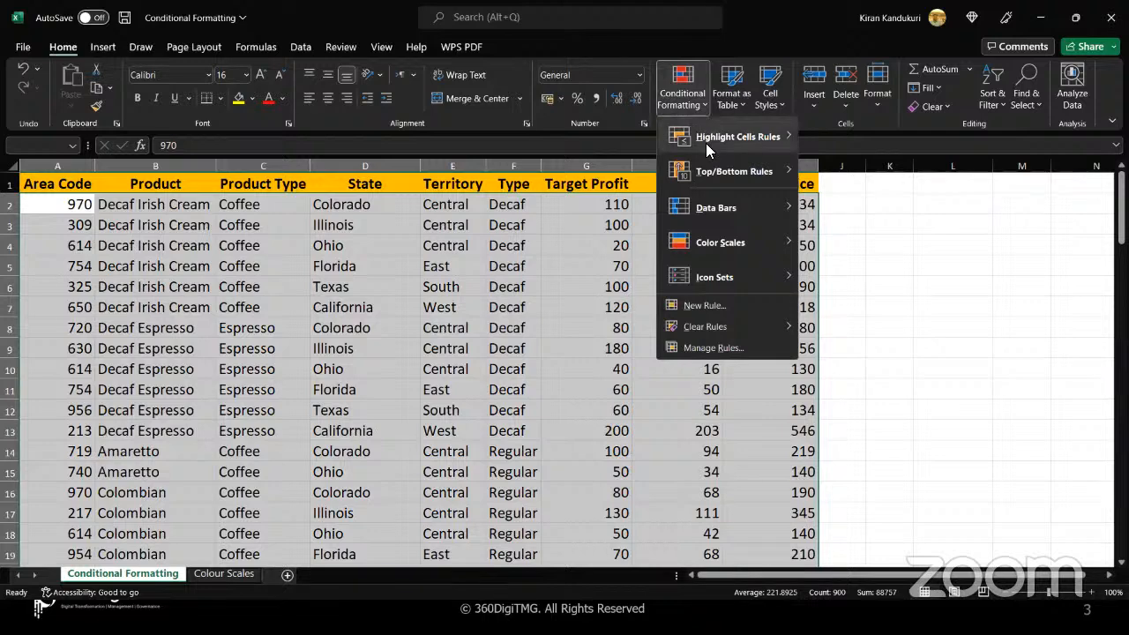
{"action": "mouse_move", "coordinate": [705, 143]}
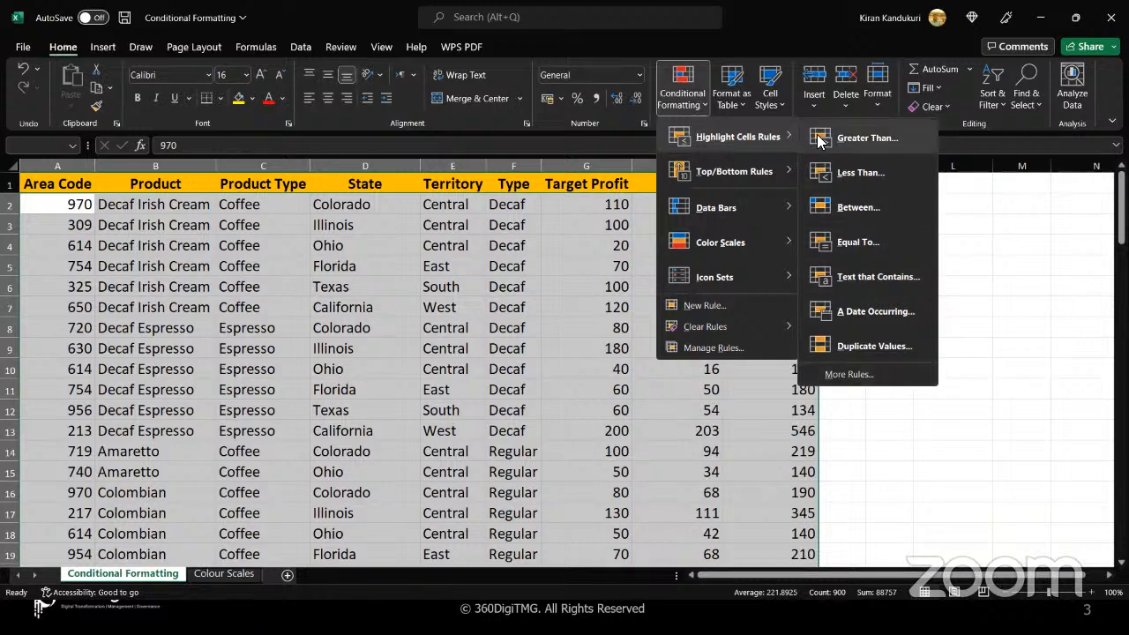
{"action": "left_click", "coordinate": [848, 375]}
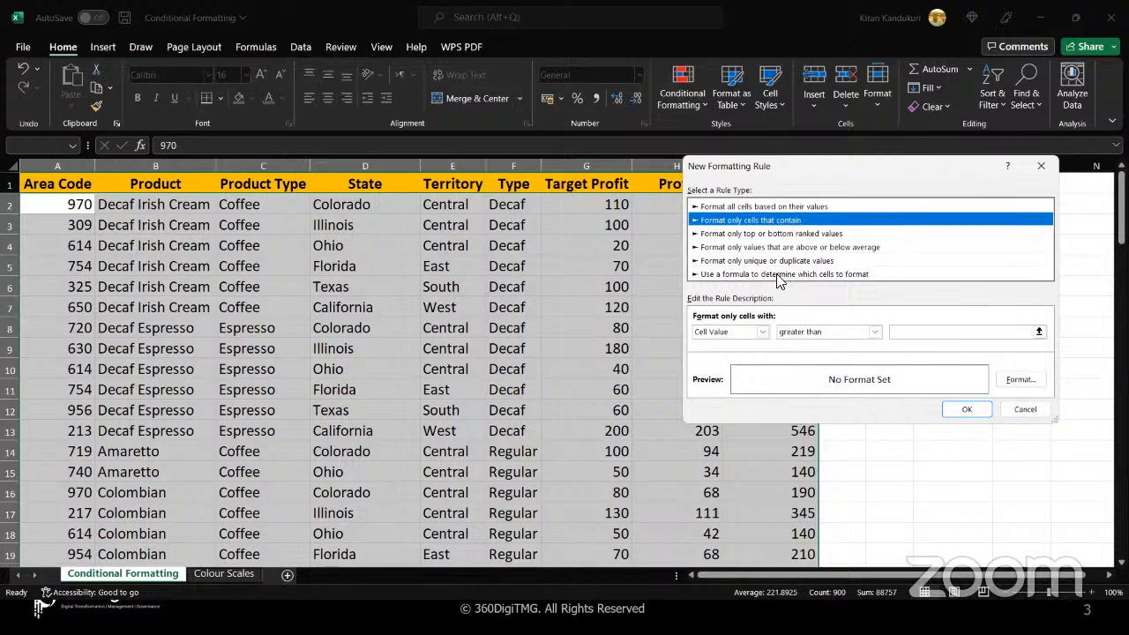
{"action": "left_click", "coordinate": [782, 275]}
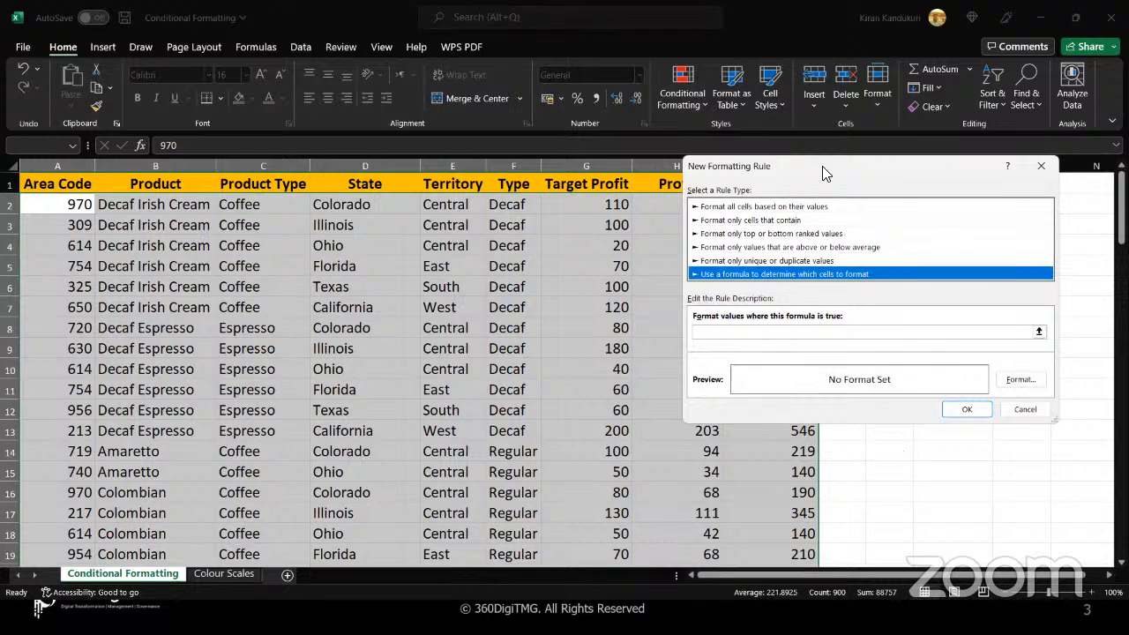
Enter =$G2>100 as the rule's formula, keeping the column absolute and the row relative
{"action": "left_click_drag", "start_coordinate": [822, 173], "coordinate": [726, 193]}
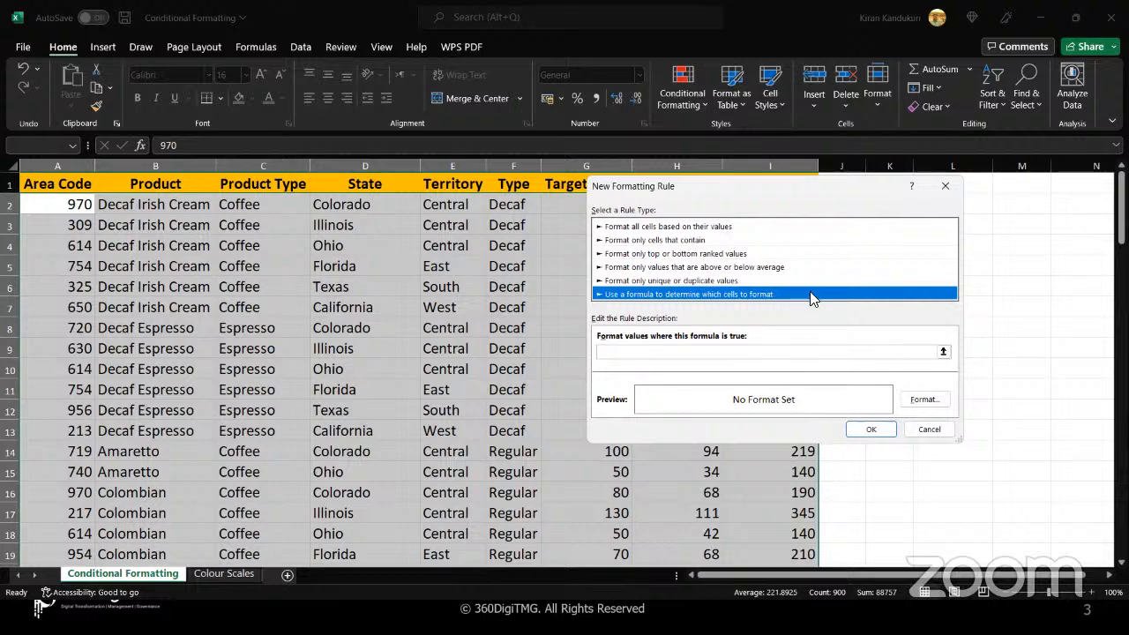
{"action": "left_click", "coordinate": [759, 354]}
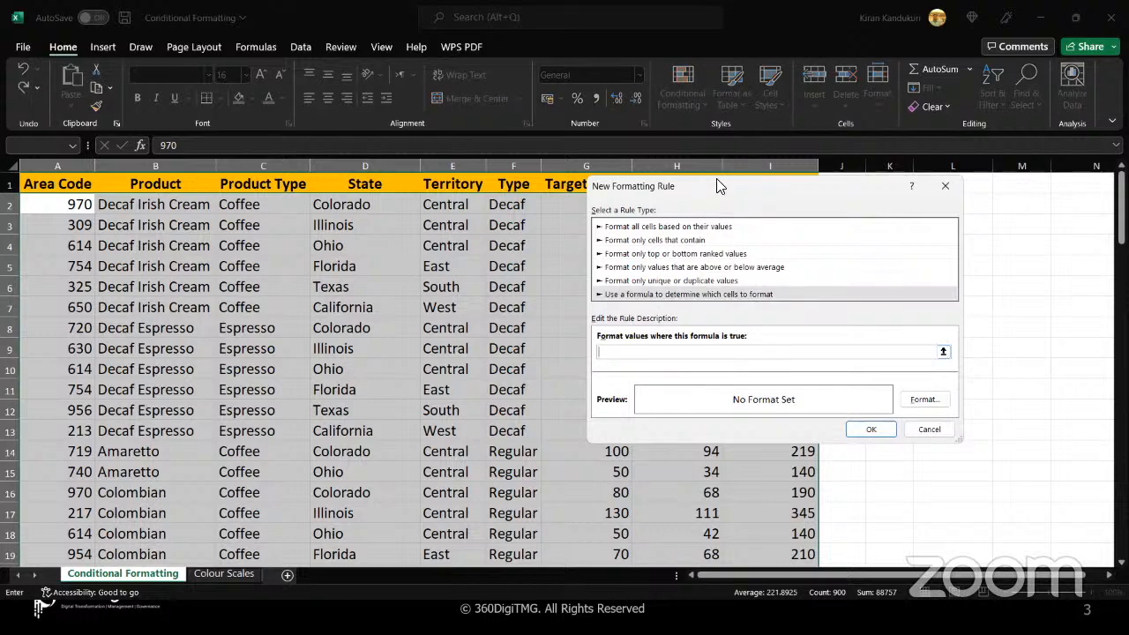
{"action": "left_click_drag", "start_coordinate": [717, 185], "coordinate": [798, 184]}
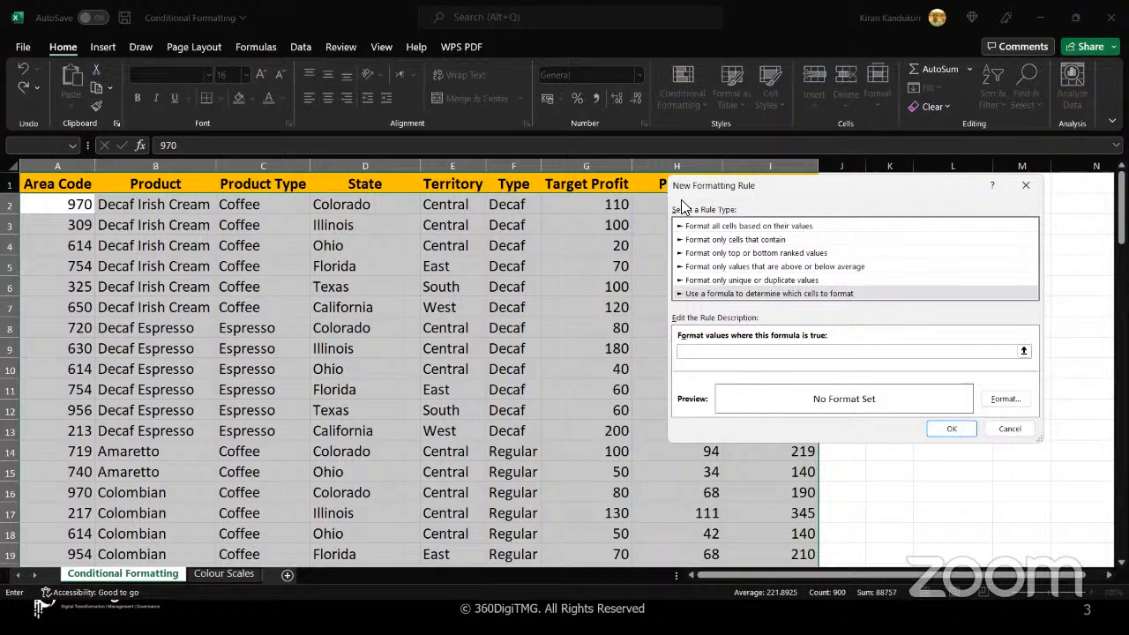
{"action": "left_click", "coordinate": [576, 203]}
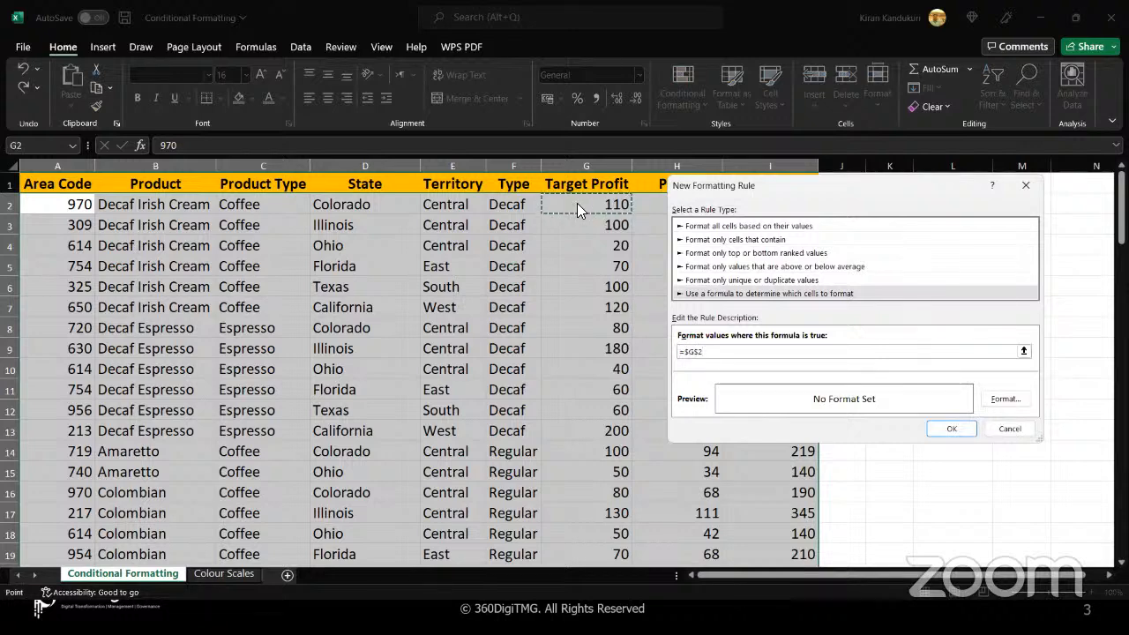
{"action": "type", "text": ">100"}
{"action": "key", "text": "BackSpace"}
Give the rule a light blue background fill, apply it to the selected rows and deselect the table
{"action": "left_click", "coordinate": [986, 403]}
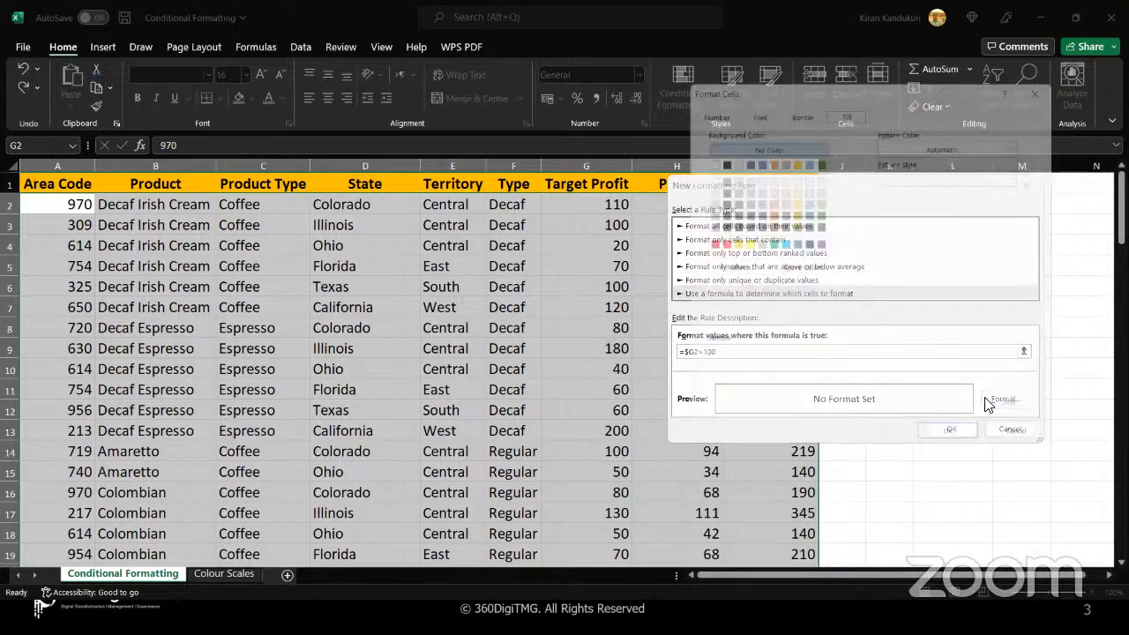
{"action": "left_click", "coordinate": [777, 243]}
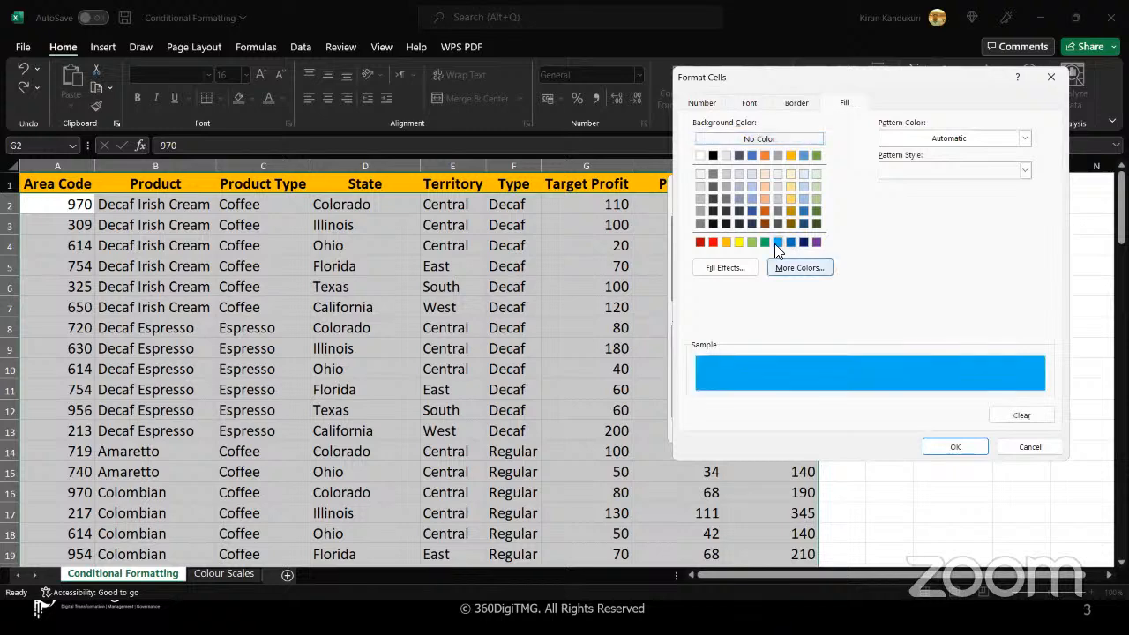
{"action": "left_click", "coordinate": [952, 447]}
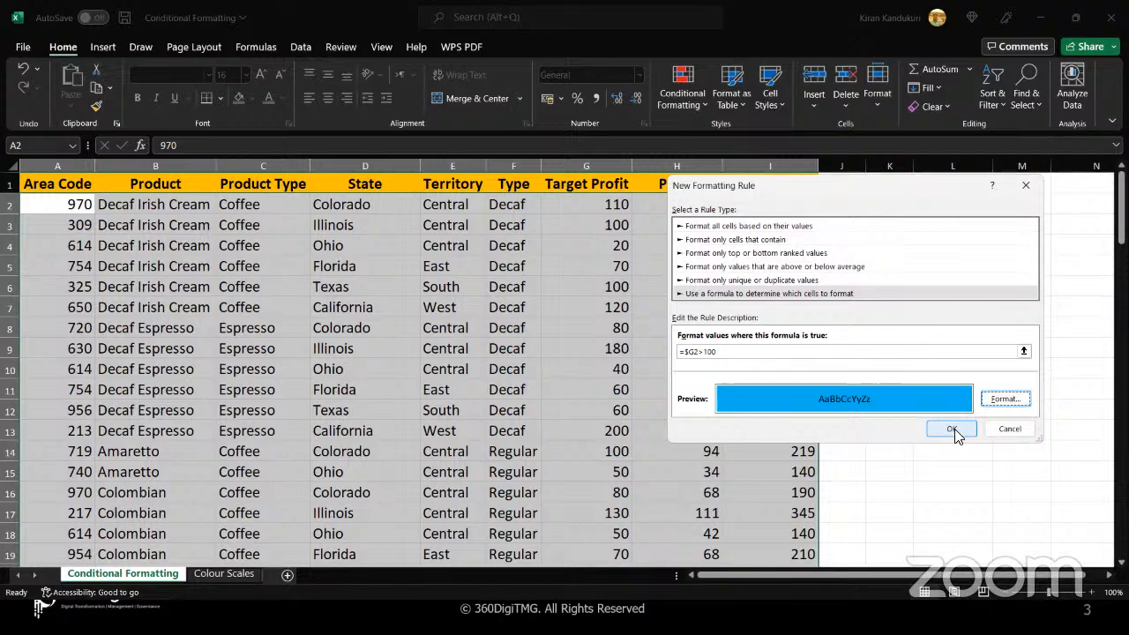
{"action": "left_click", "coordinate": [954, 428]}
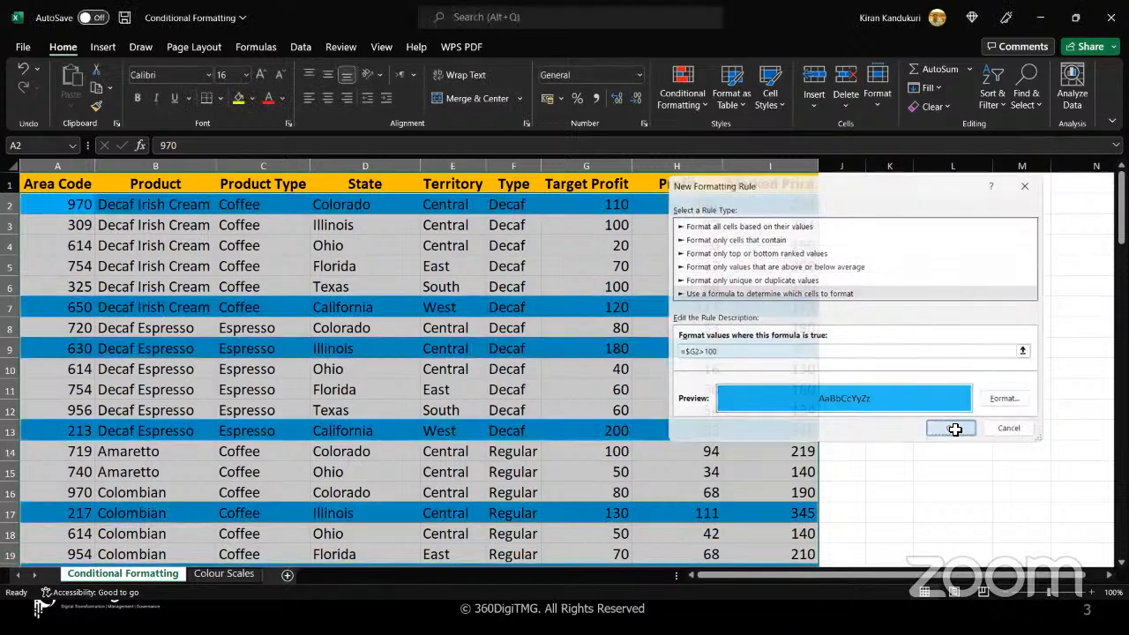
{"action": "left_click", "coordinate": [954, 429]}
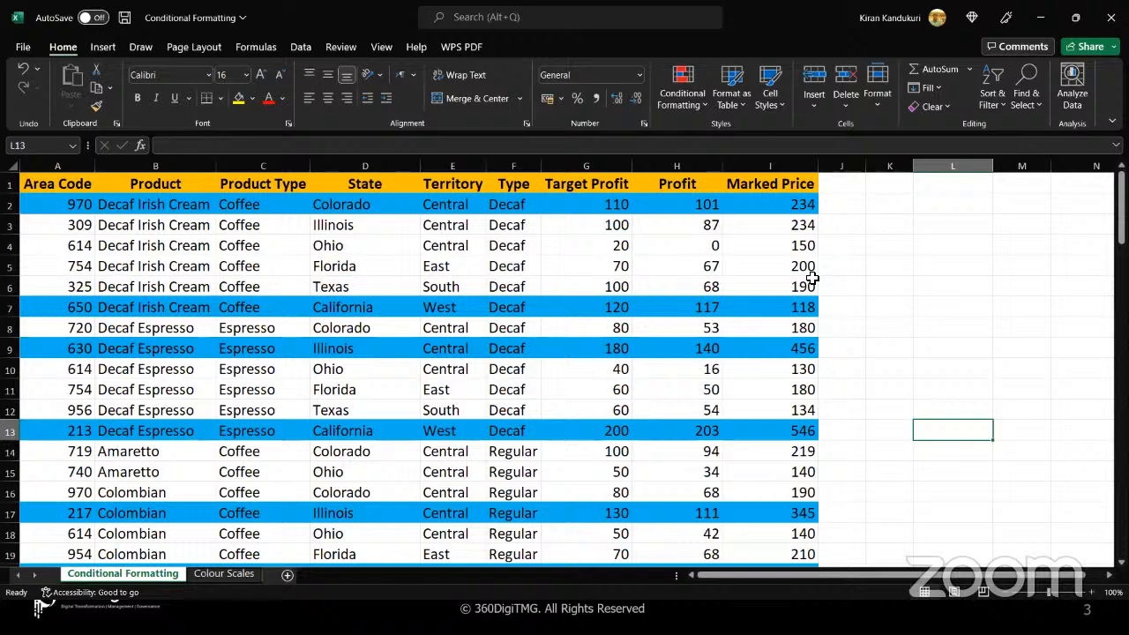
{"action": "left_click", "coordinate": [814, 282]}
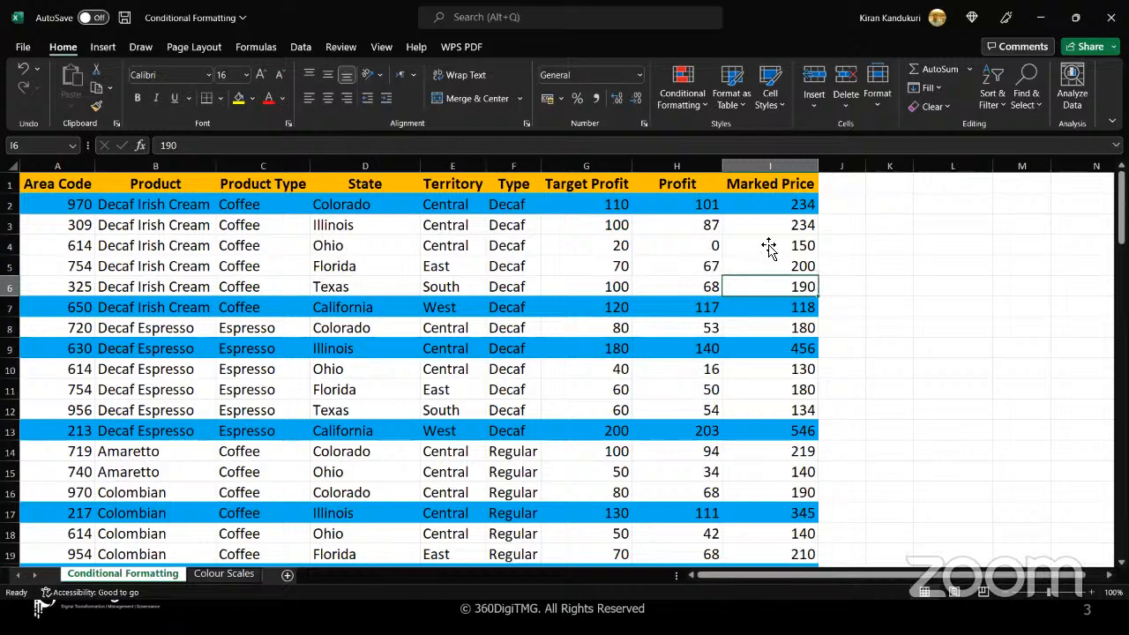
{"action": "key", "text": "Up"}
{"action": "key", "text": "Up"}
{"action": "key", "text": "Right"}
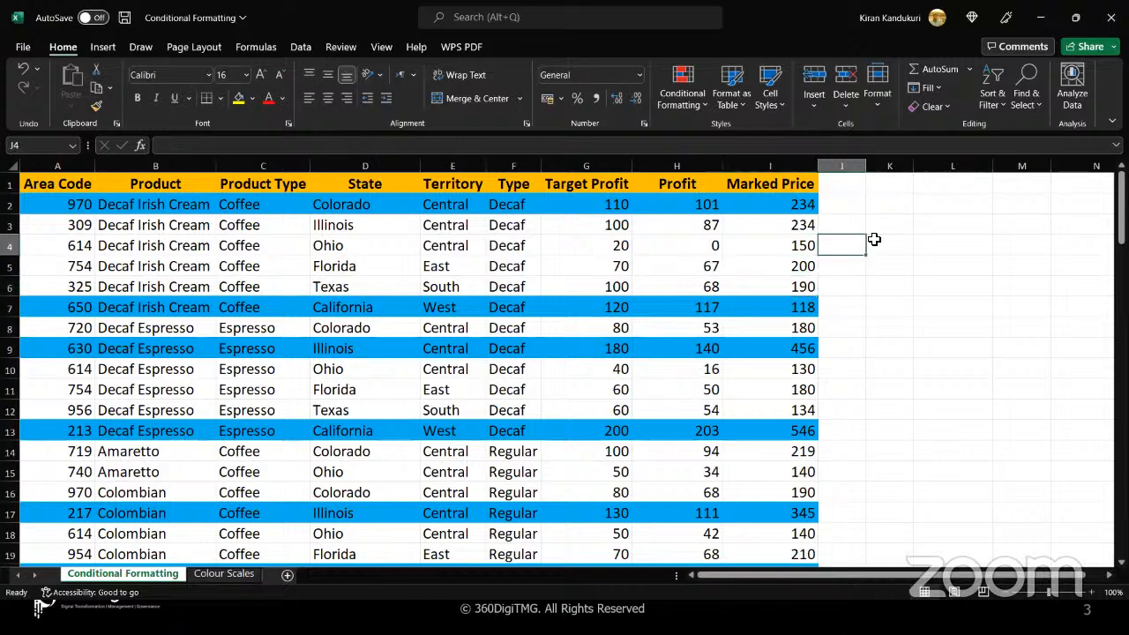
{"action": "left_click", "coordinate": [875, 238]}
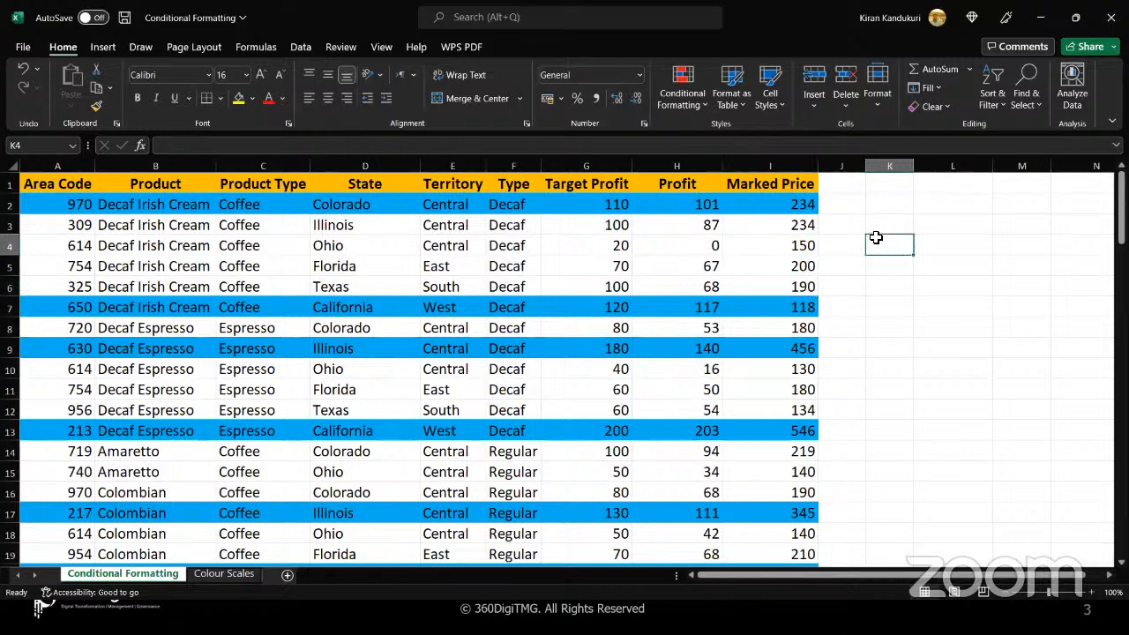
{"action": "type", "text": "k"}
{"action": "key", "text": "BackSpace"}
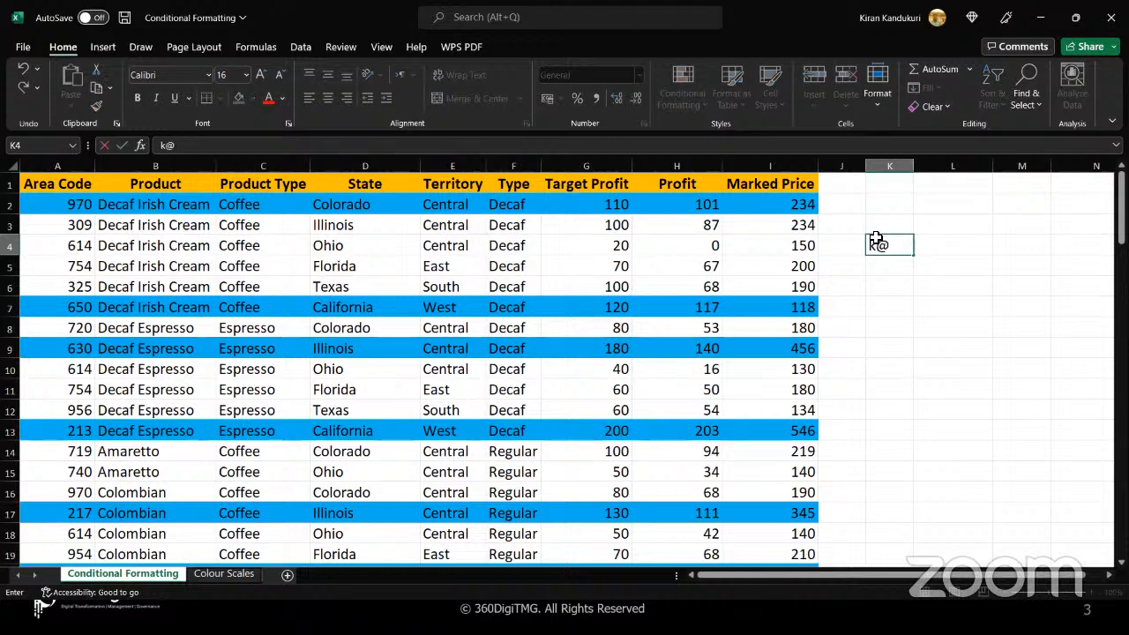
Enter the cell addresses K3, K4 and L4 as text in the matching empty cells beside the table
{"action": "key", "text": "Up"}
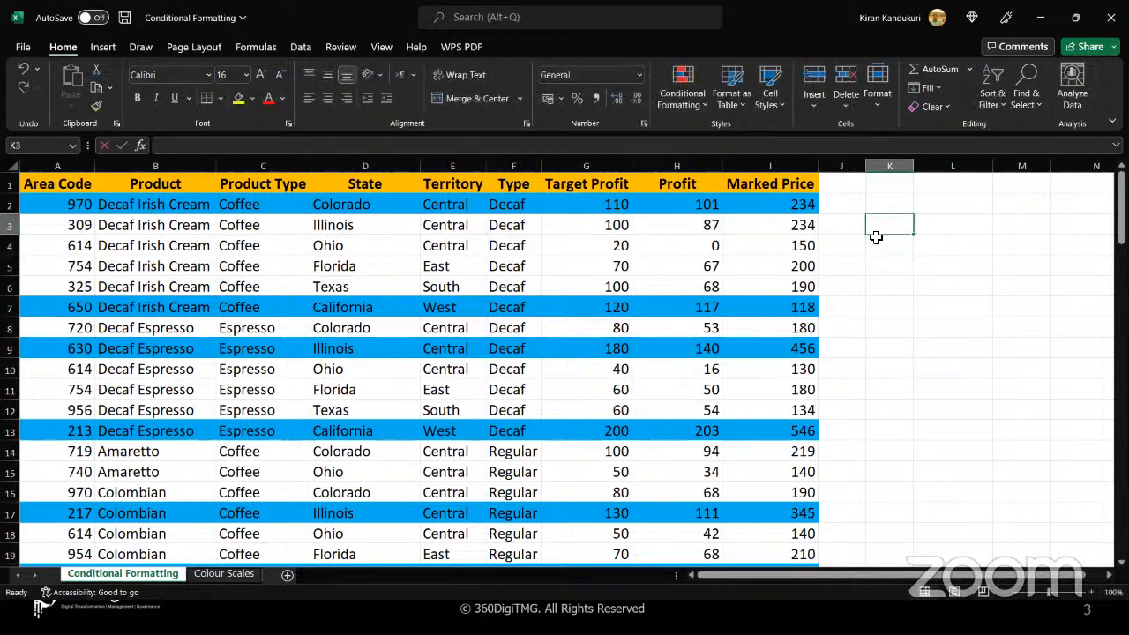
{"action": "type", "text": "K3"}
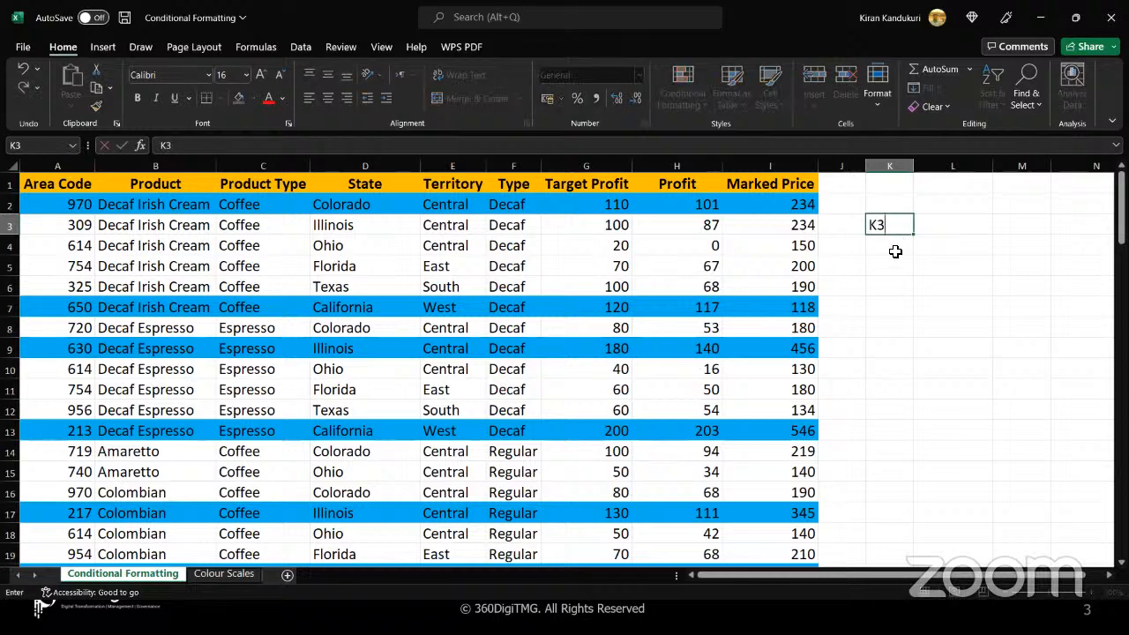
{"action": "key", "text": "Return"}
{"action": "type", "text": "K4"}
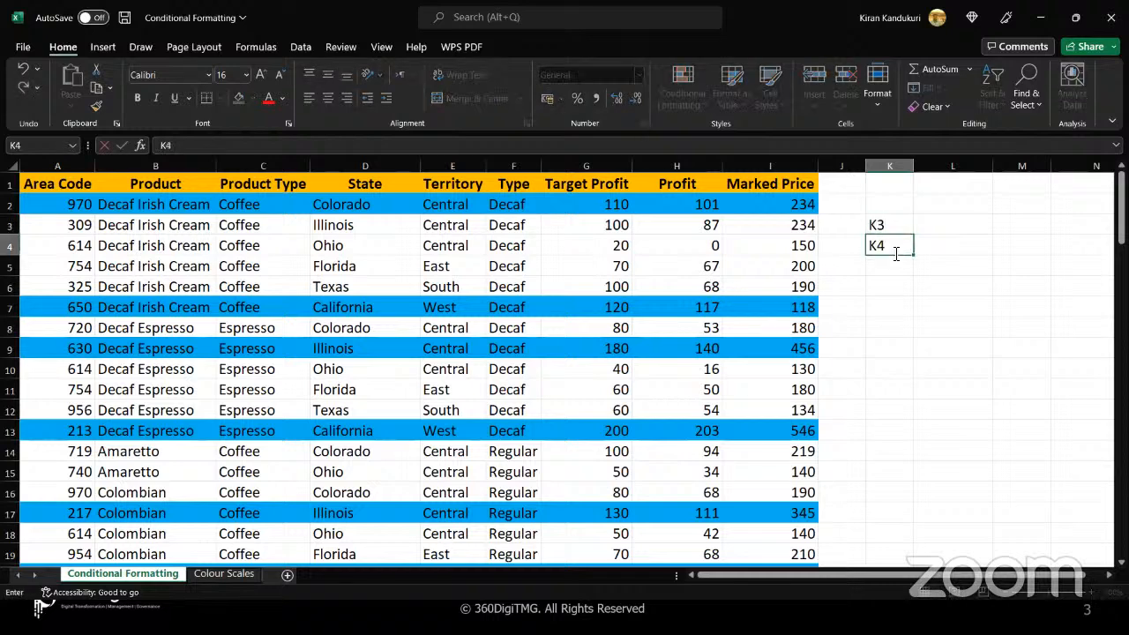
{"action": "key", "text": "Tab"}
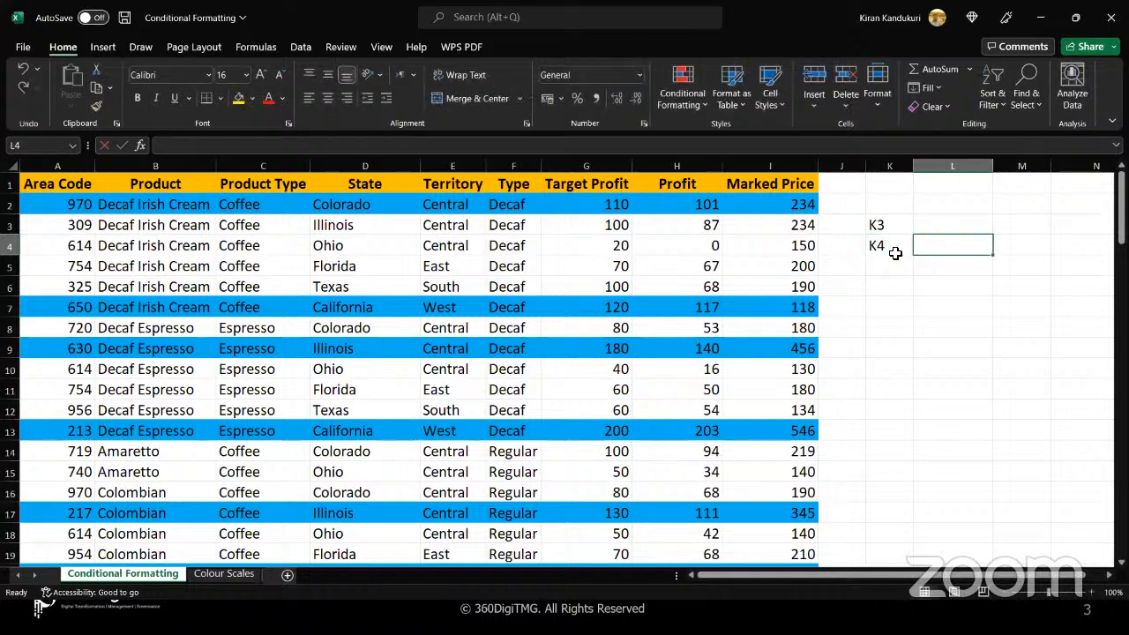
{"action": "type", "text": "L4"}
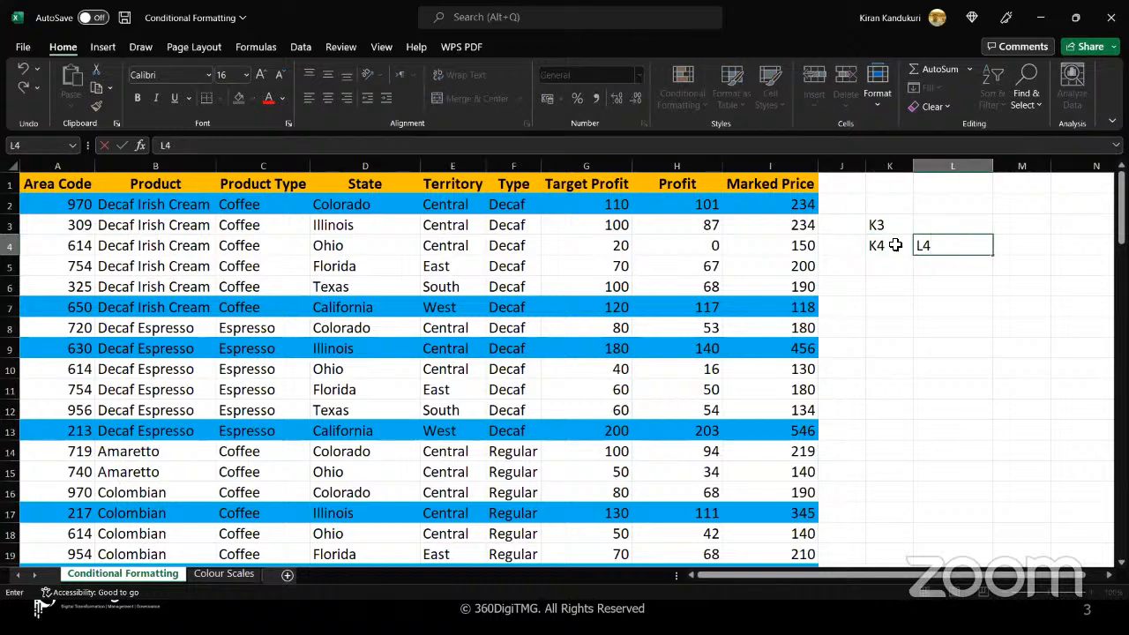
{"action": "key", "text": "Left"}
{"action": "key", "text": "Up"}
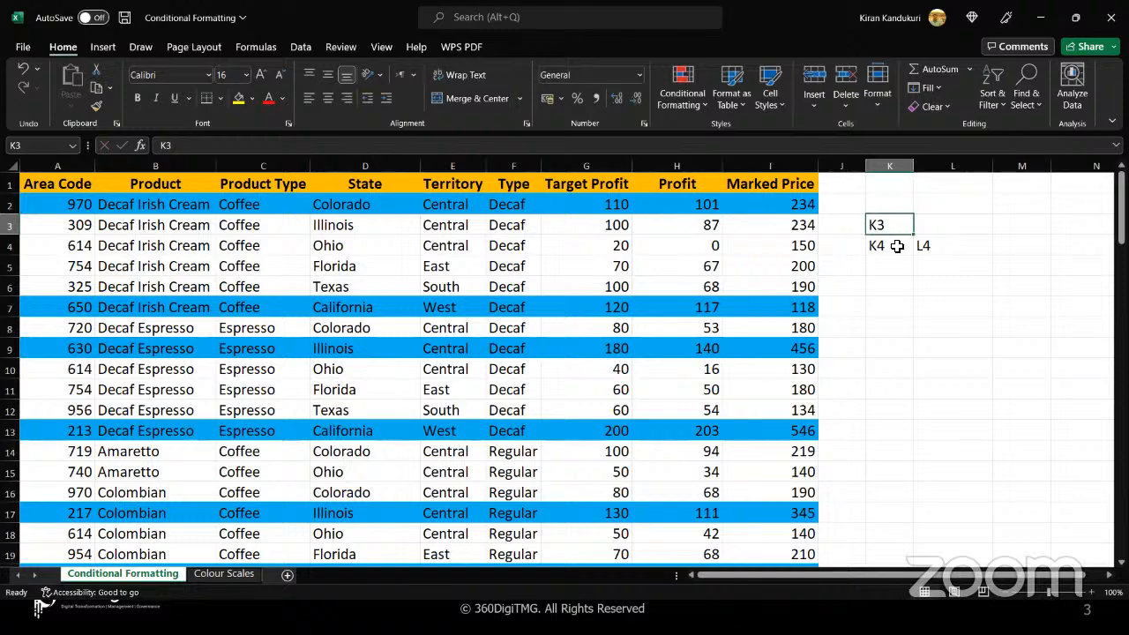
{"action": "left_click", "coordinate": [896, 246]}
{"action": "mouse_move", "coordinate": [893, 269]}
{"action": "left_mouse_down"}
{"action": "mouse_move", "coordinate": [888, 222]}
{"action": "mouse_move", "coordinate": [902, 279]}
{"action": "left_mouse_up"}
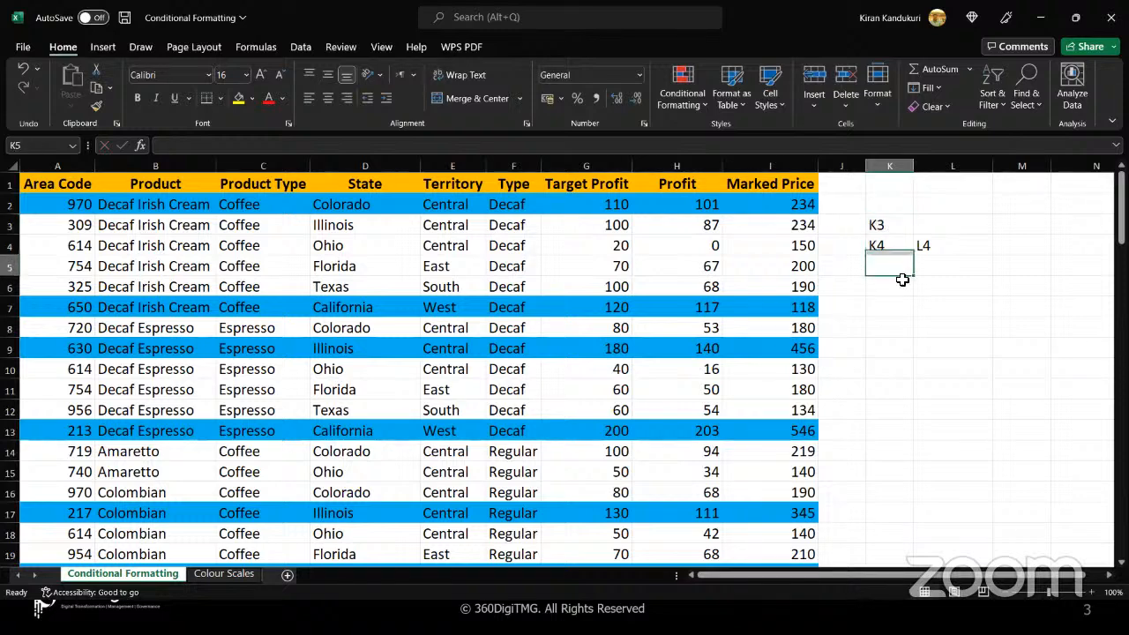
Delete the cell address texts from K3, K4 and L4 beside the table
{"action": "left_click_drag", "start_coordinate": [892, 222], "coordinate": [935, 246]}
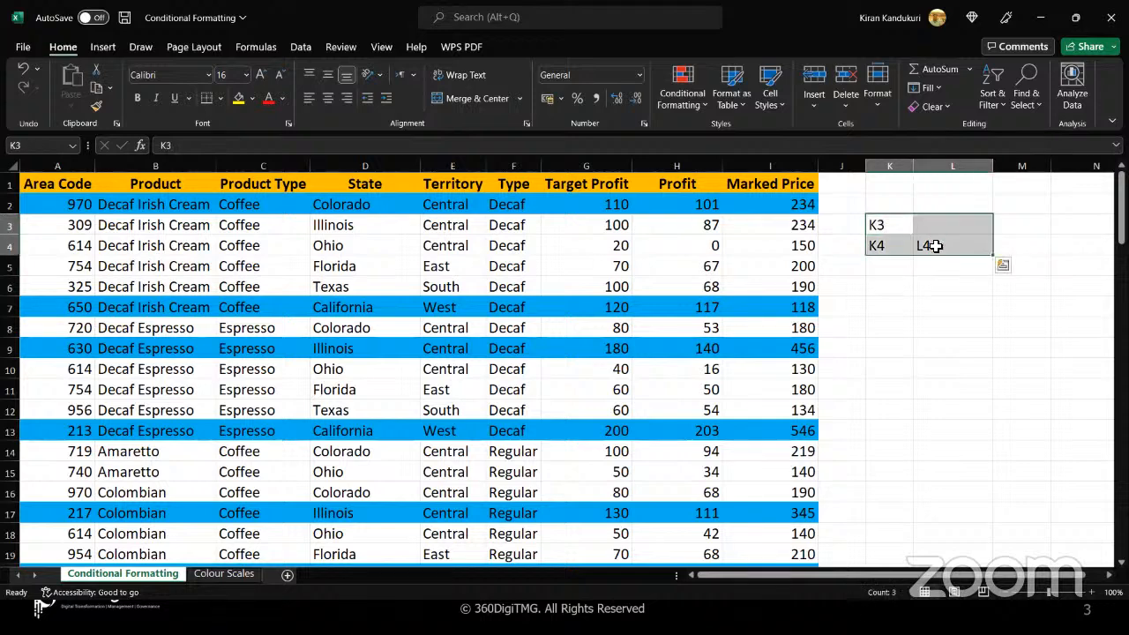
{"action": "key", "text": "BackSpace"}
{"action": "left_click", "coordinate": [893, 245]}
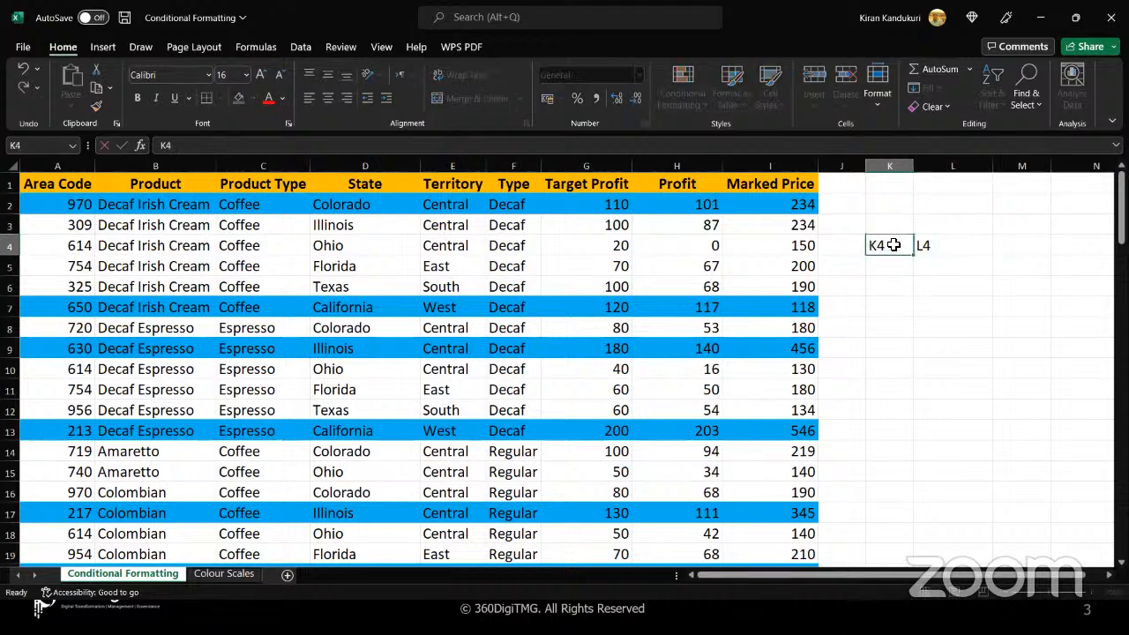
{"action": "key", "text": "Delete"}
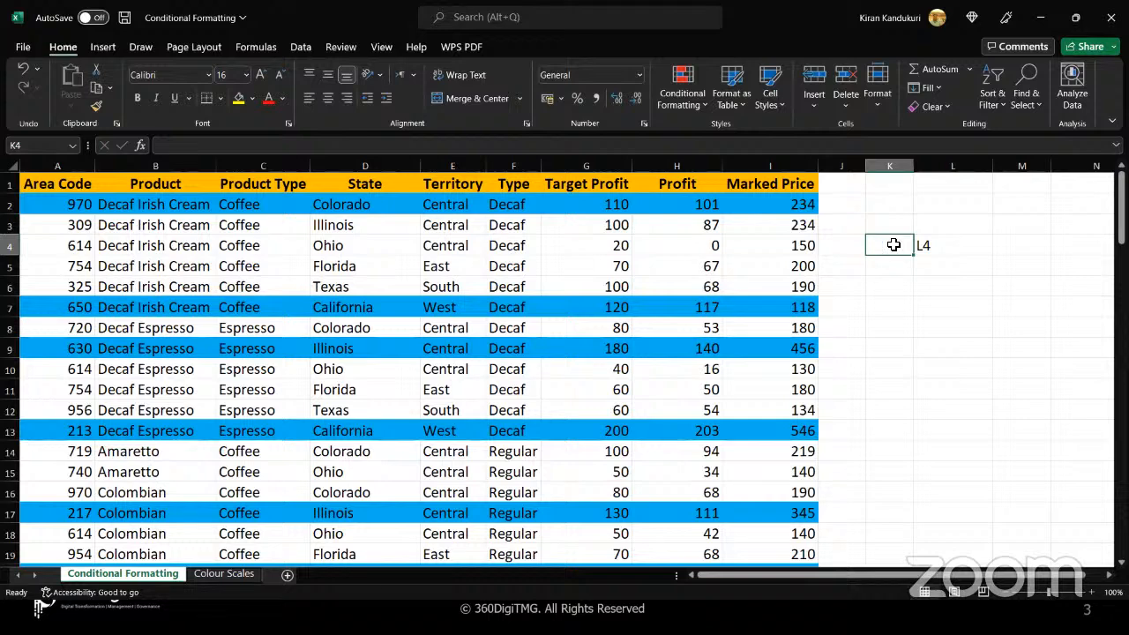
{"action": "left_click", "coordinate": [933, 244]}
{"action": "key", "text": "Delete"}
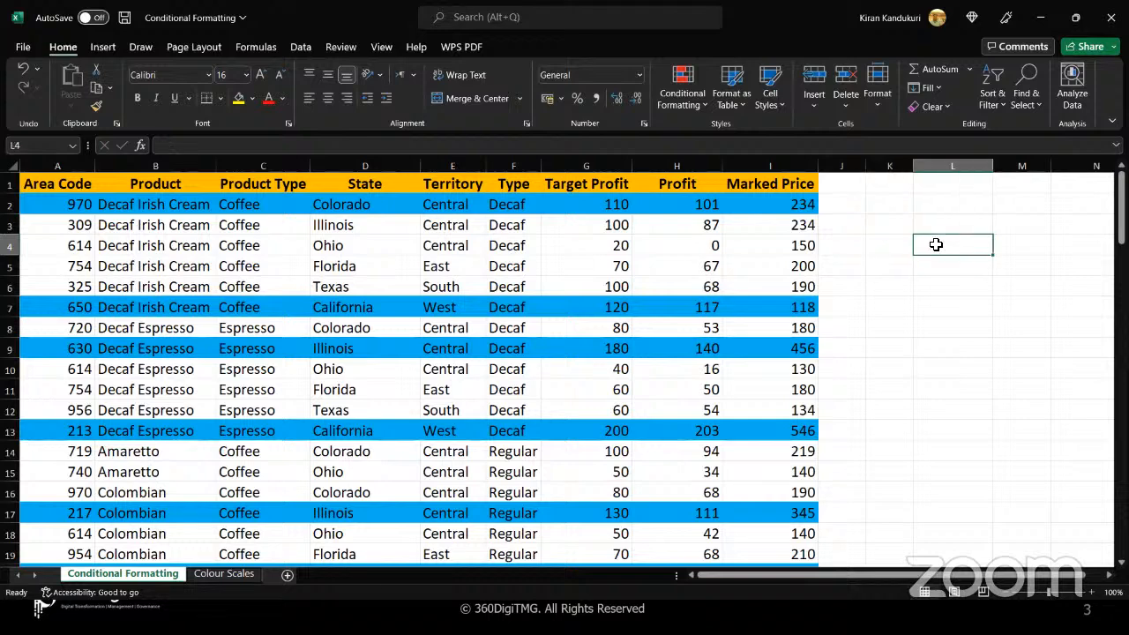
Clear all conditional formatting rules from the entire sheet
{"action": "left_click", "coordinate": [844, 286]}
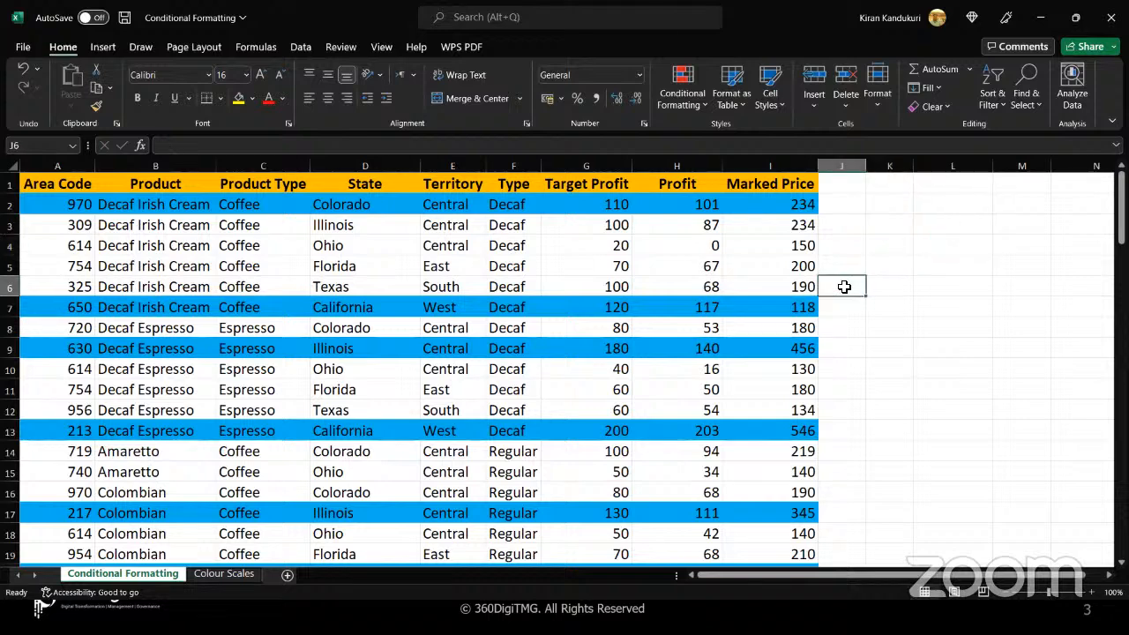
{"action": "left_click", "coordinate": [700, 104]}
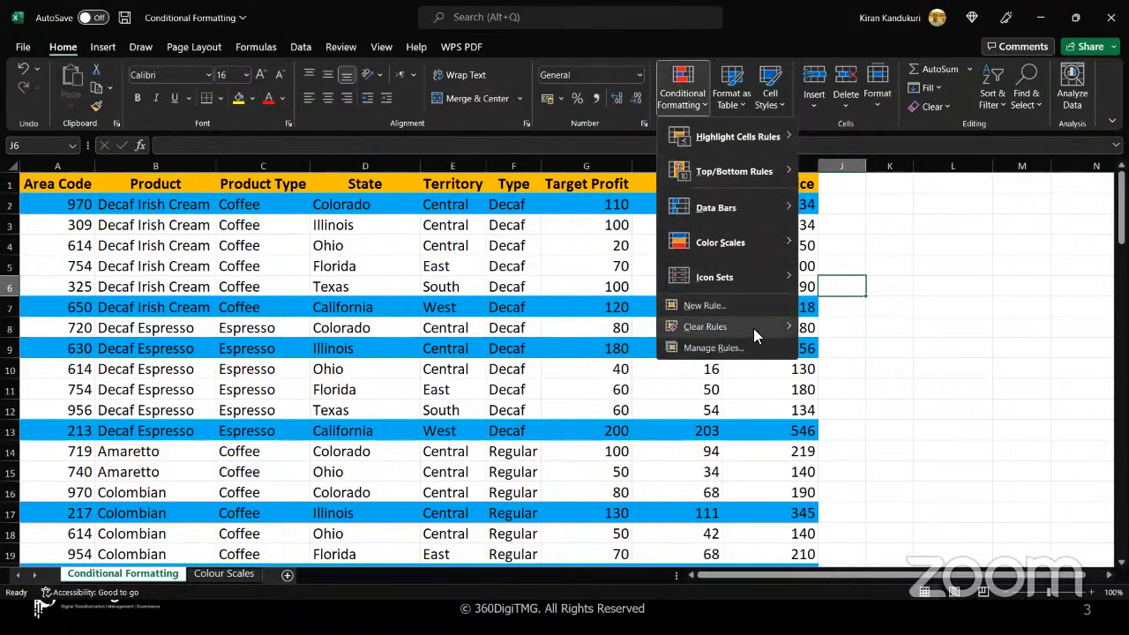
{"action": "mouse_move", "coordinate": [755, 336]}
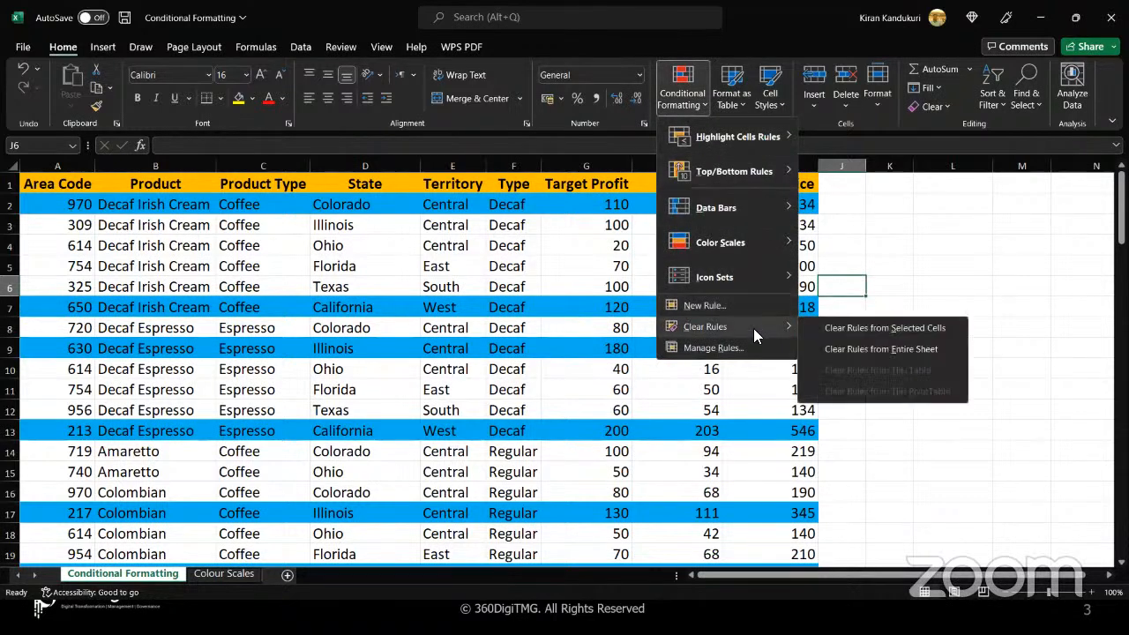
{"action": "left_click", "coordinate": [872, 349]}
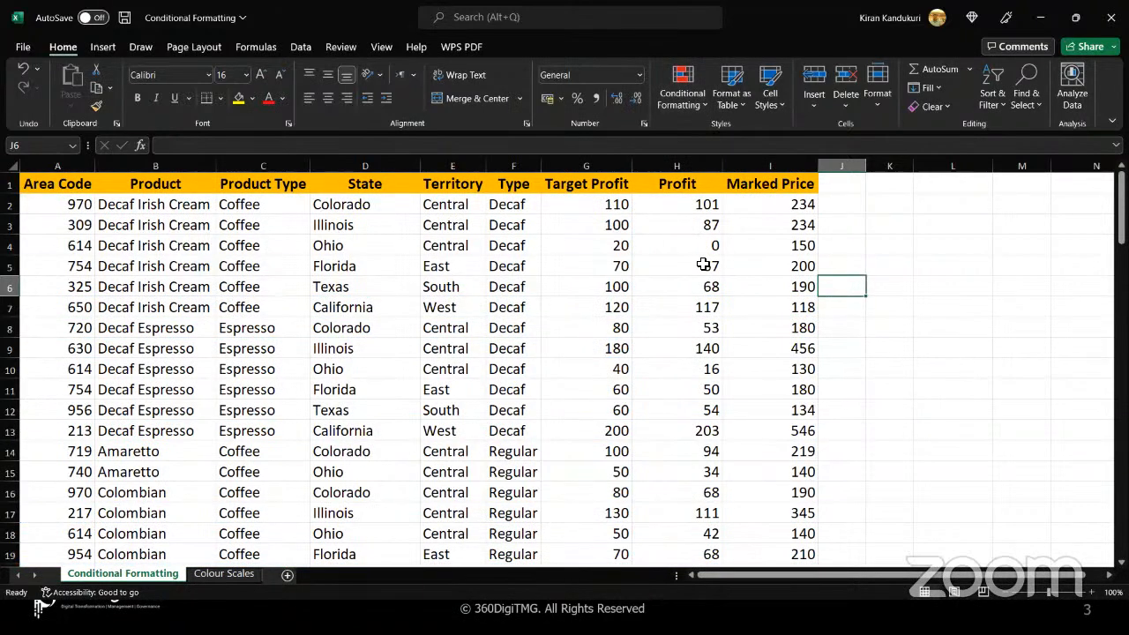
{"action": "left_click", "coordinate": [701, 108]}
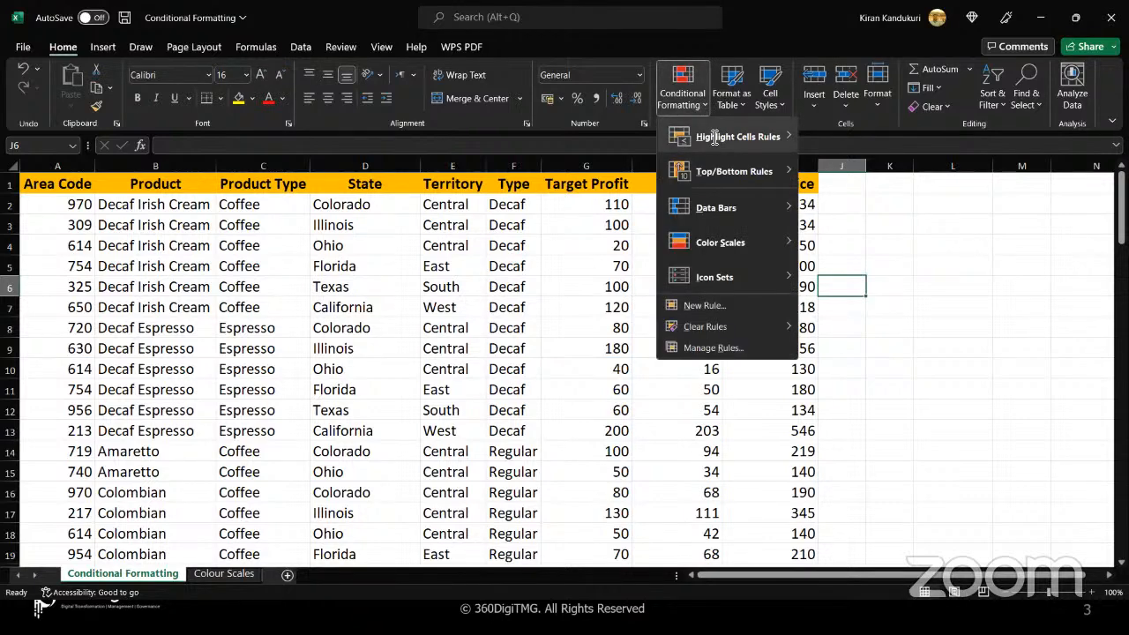
{"action": "mouse_move", "coordinate": [720, 179]}
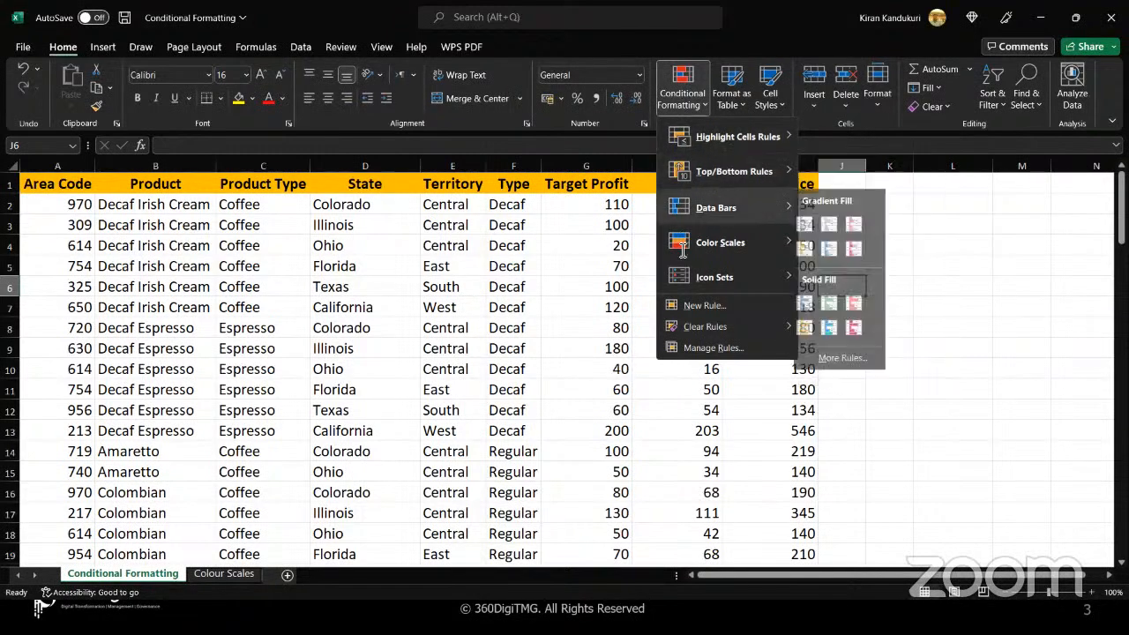
{"action": "mouse_move", "coordinate": [748, 207]}
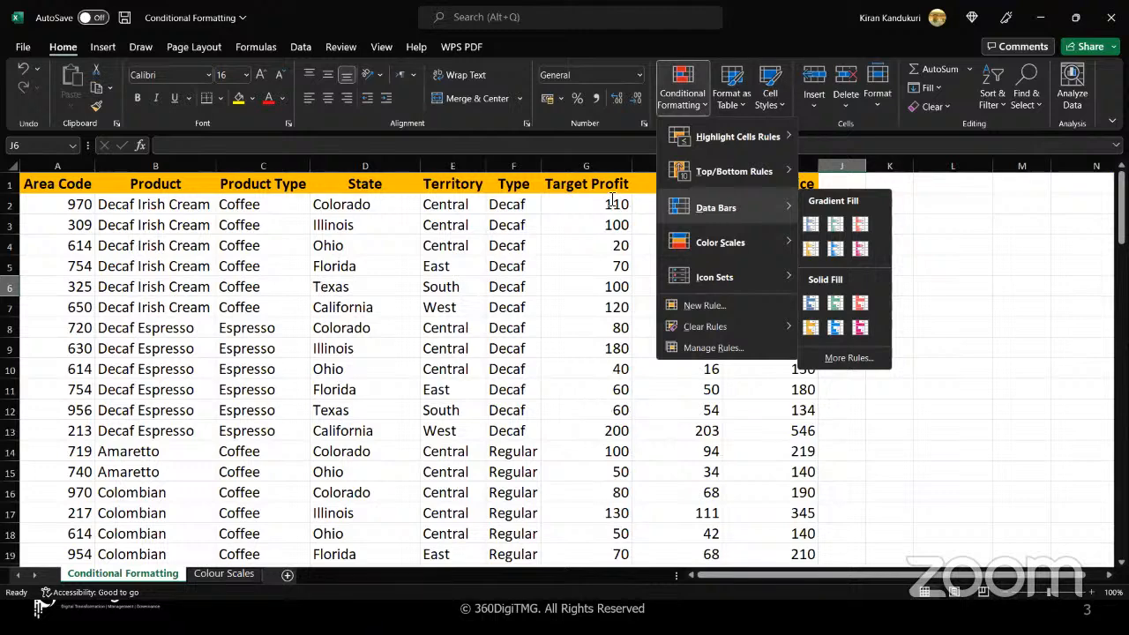
{"action": "left_click", "coordinate": [585, 209]}
Add gradient-fill Blue Data Bars to all Target Profit values in G2:G101, leaving out the header, and deselect the range
{"action": "left_click", "coordinate": [585, 209]}
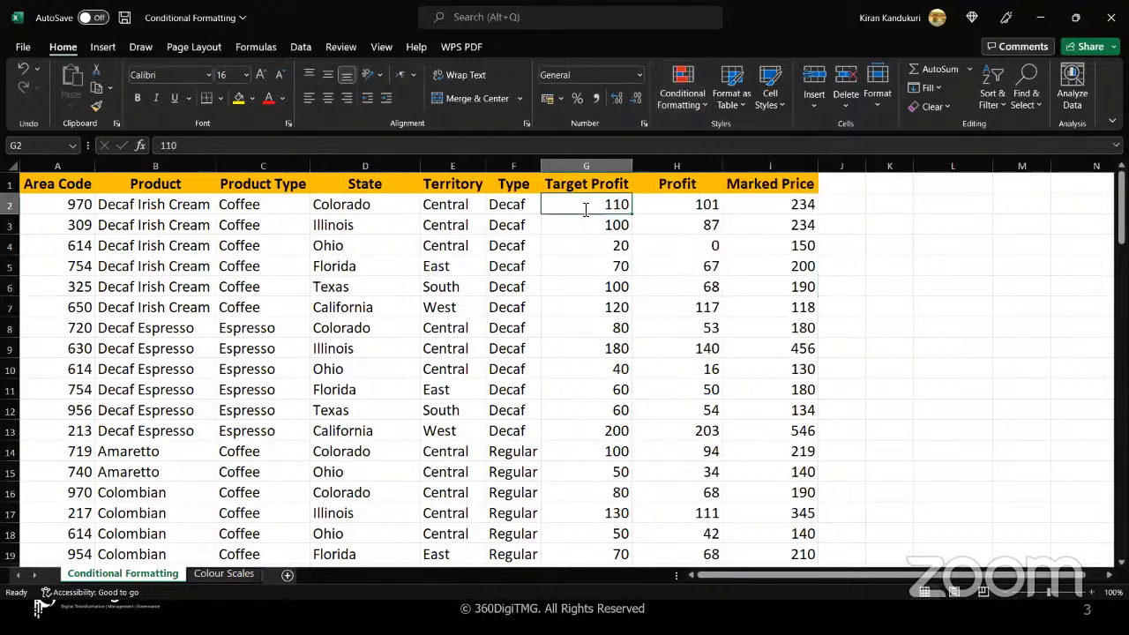
{"action": "key", "text": "ctrl+shift+Down"}
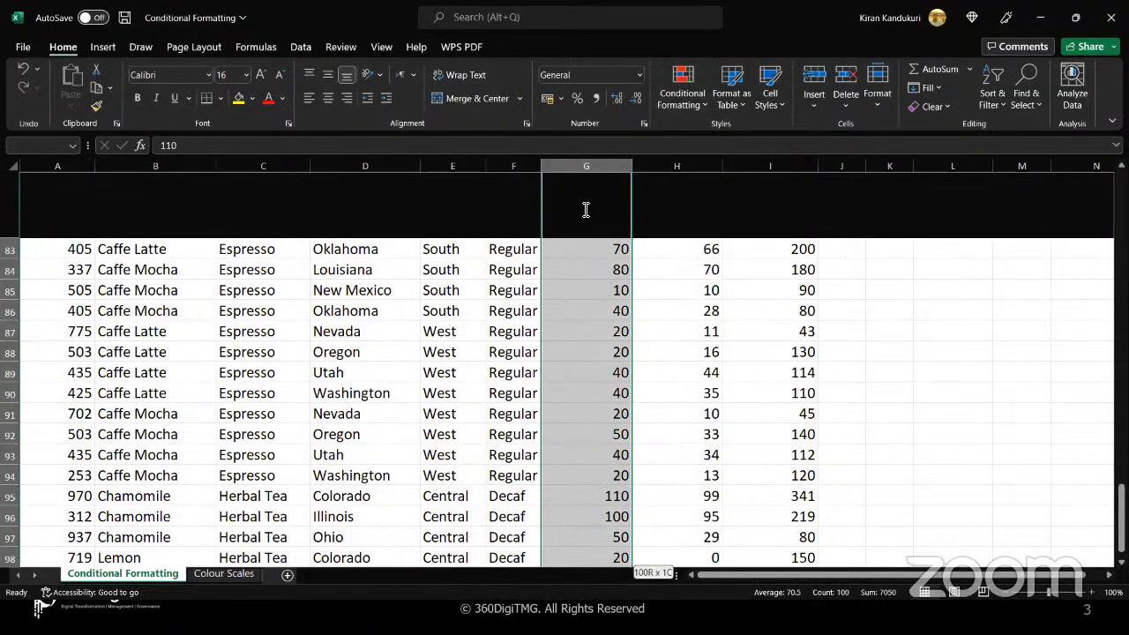
{"action": "scroll", "coordinate": [585, 209], "scroll_direction": "up", "scroll_amount": 20}
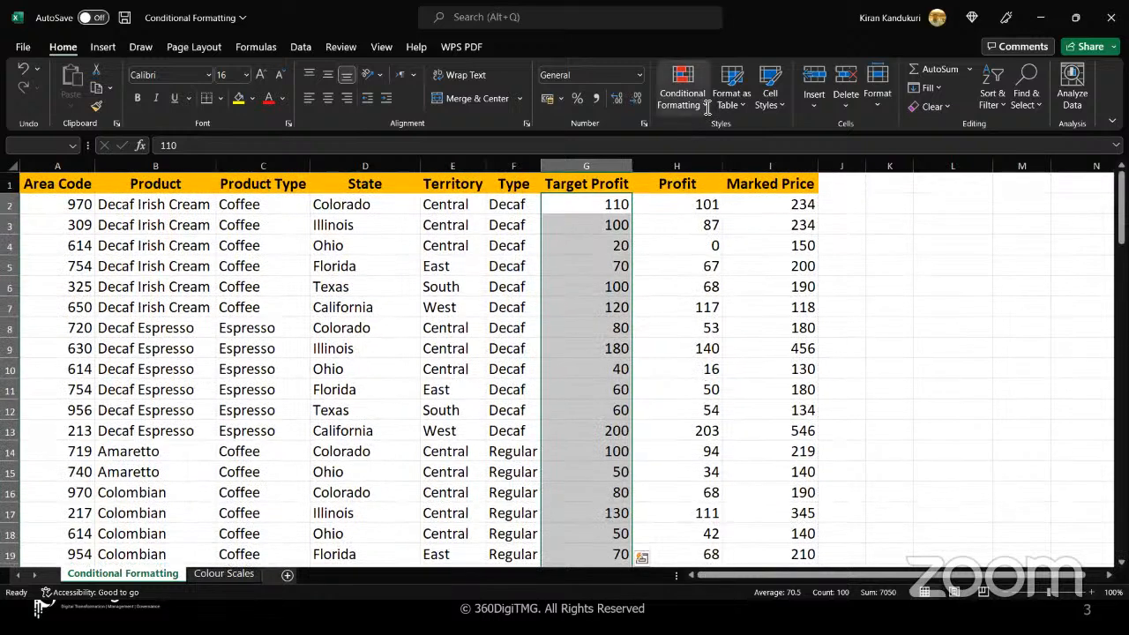
{"action": "left_click", "coordinate": [702, 104]}
{"action": "mouse_move", "coordinate": [712, 209]}
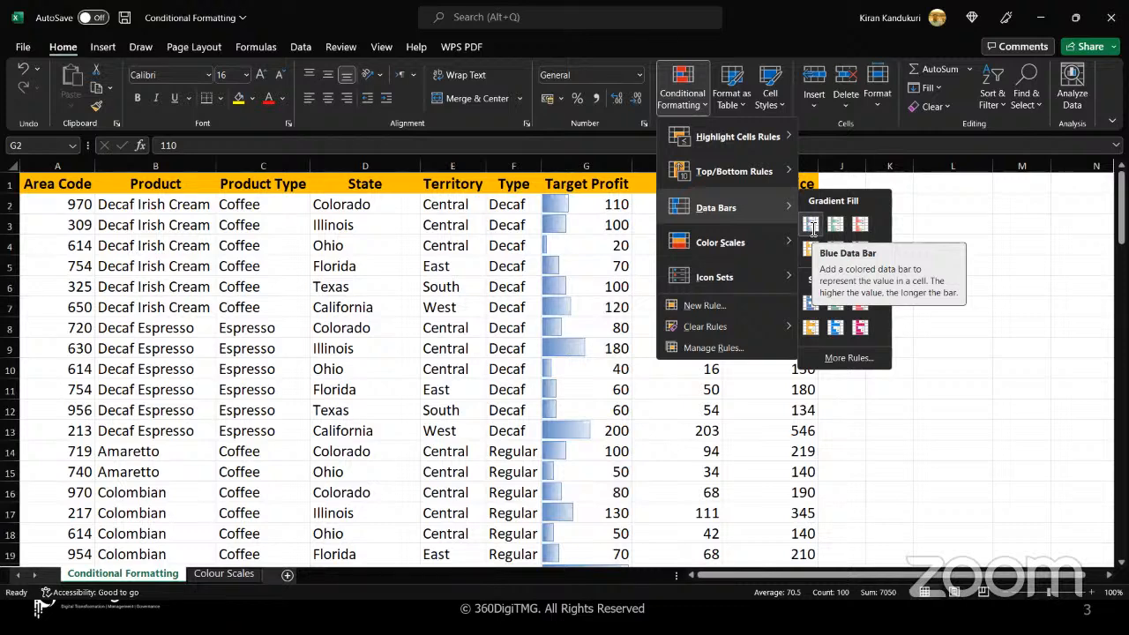
{"action": "left_click", "coordinate": [810, 226]}
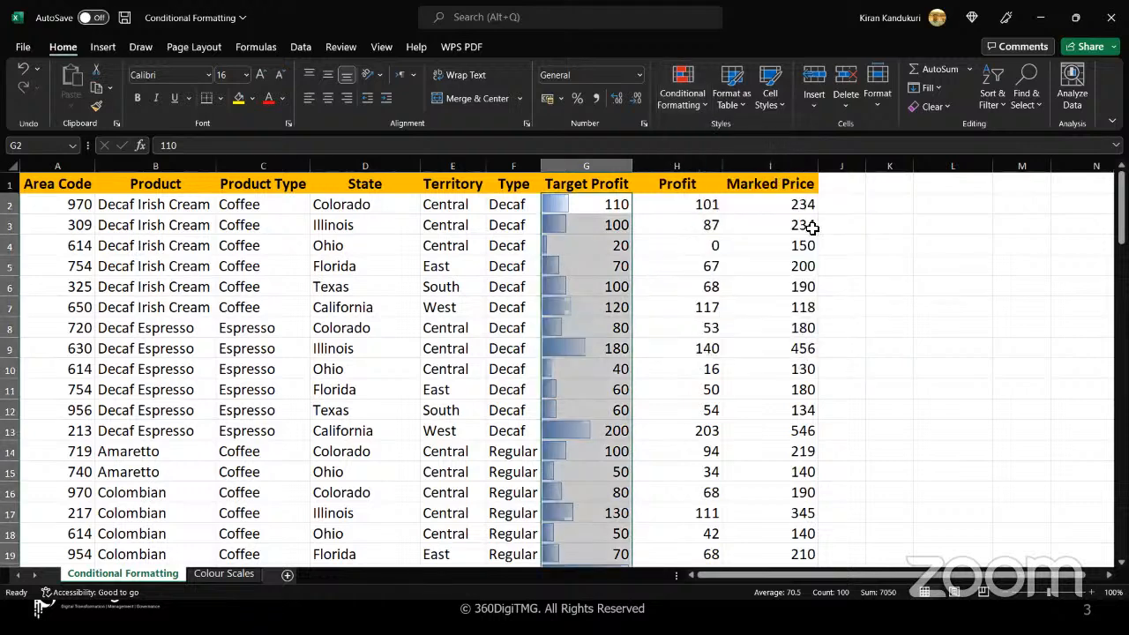
{"action": "left_click", "coordinate": [591, 208]}
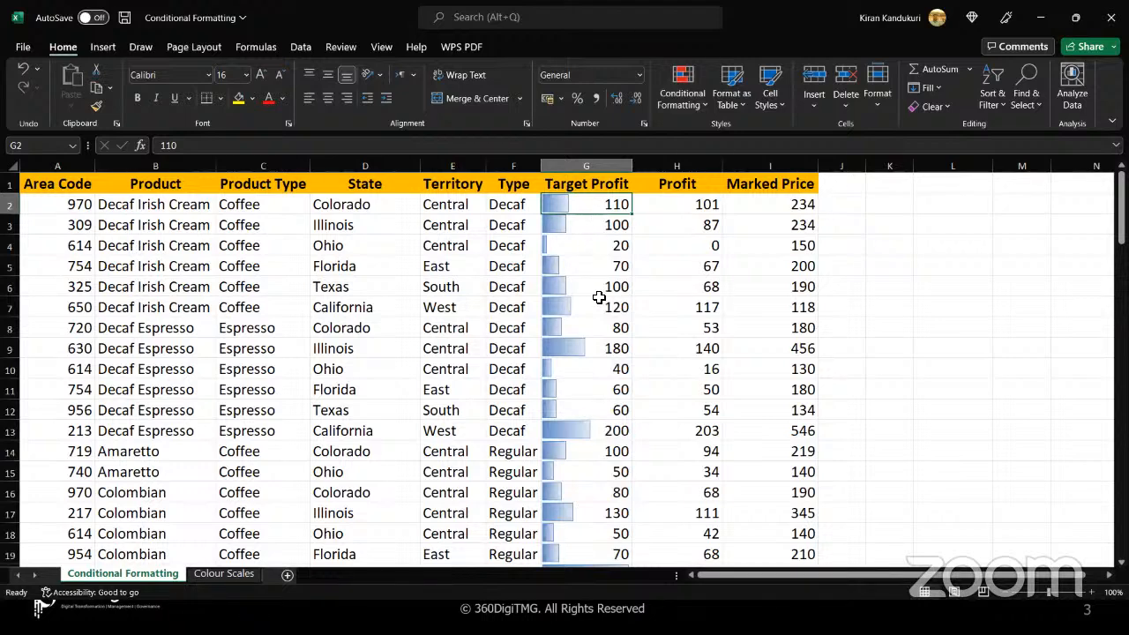
Examine how the data bar lengths relate to the Target Profit values down the whole column, and return to the first row
{"action": "scroll", "coordinate": [607, 392], "scroll_direction": "down", "scroll_amount": 3}
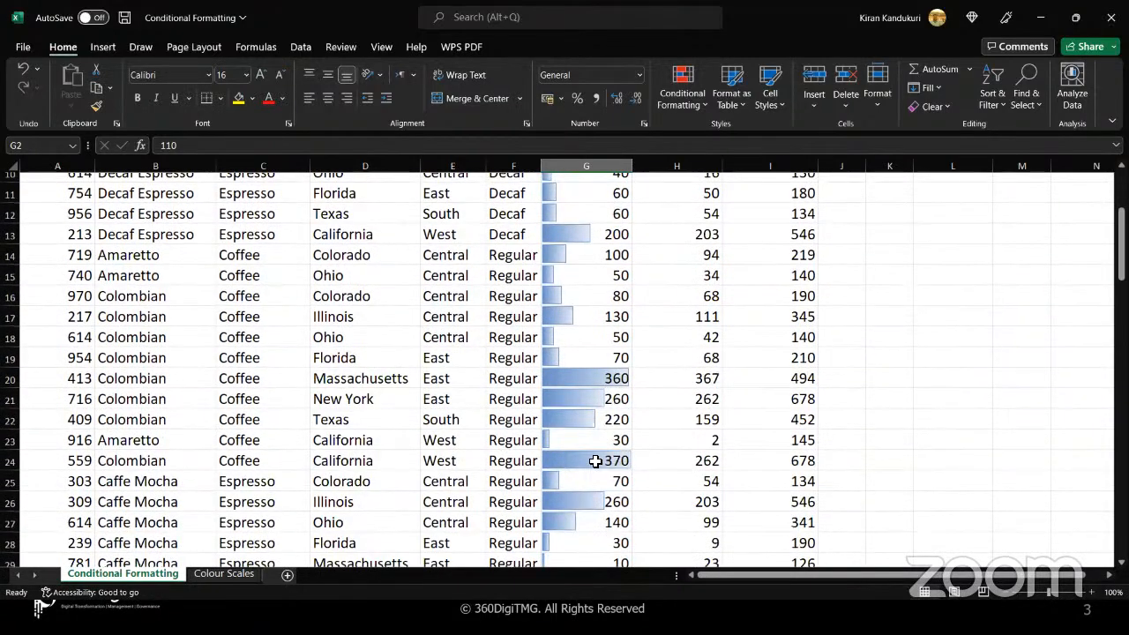
{"action": "scroll", "coordinate": [596, 461], "scroll_direction": "down", "scroll_amount": 1}
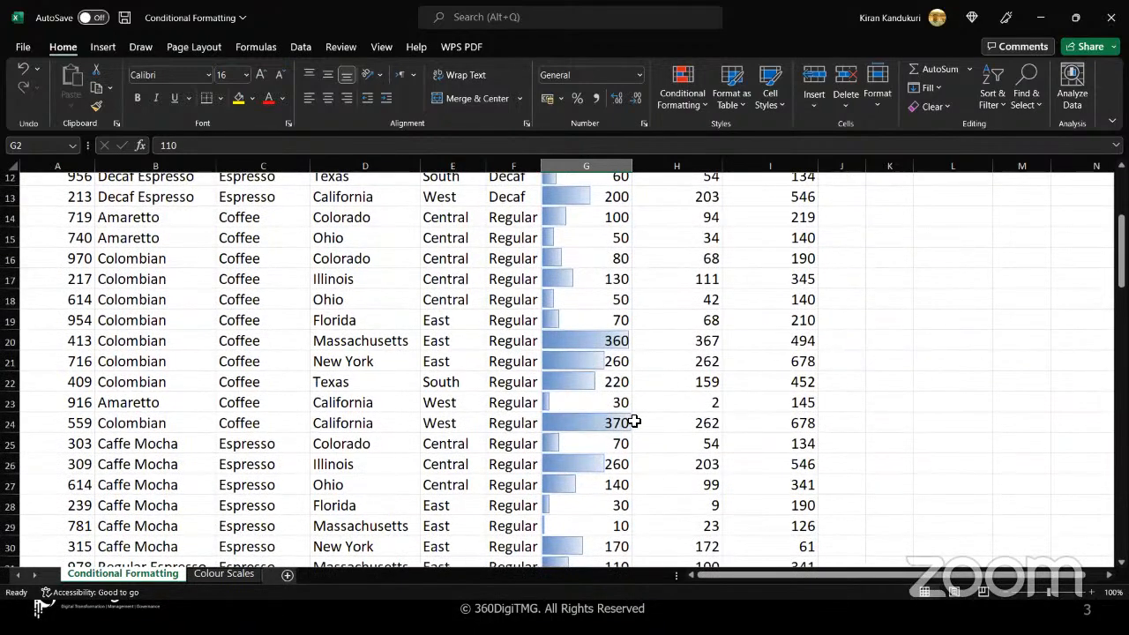
{"action": "scroll", "coordinate": [590, 427], "scroll_direction": "down", "scroll_amount": 7}
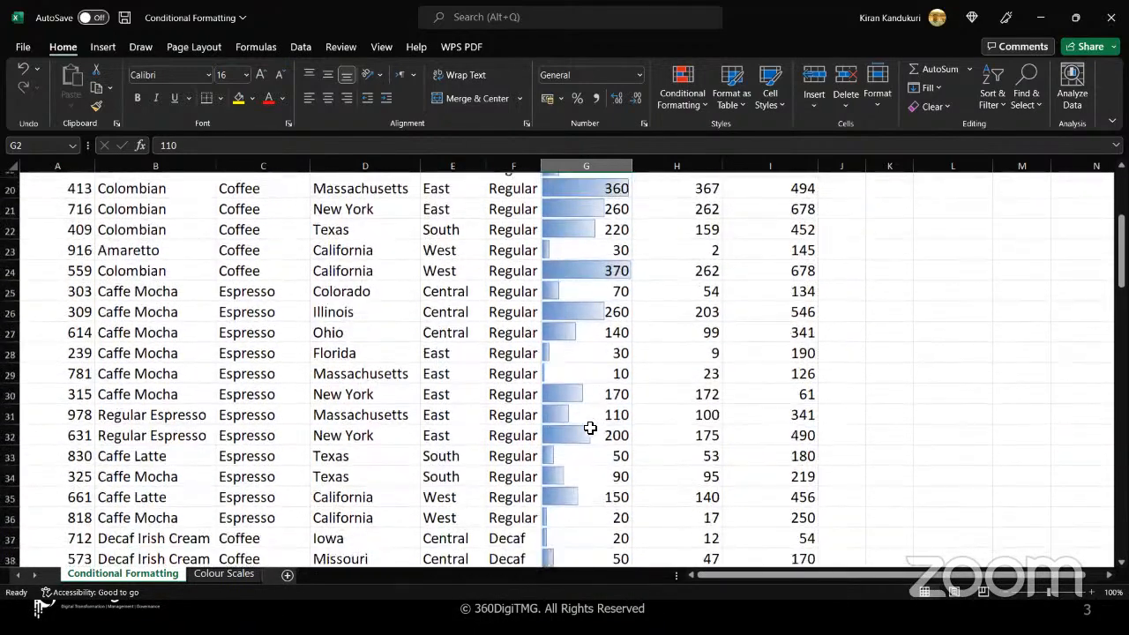
{"action": "scroll", "coordinate": [590, 427], "scroll_direction": "down", "scroll_amount": 10}
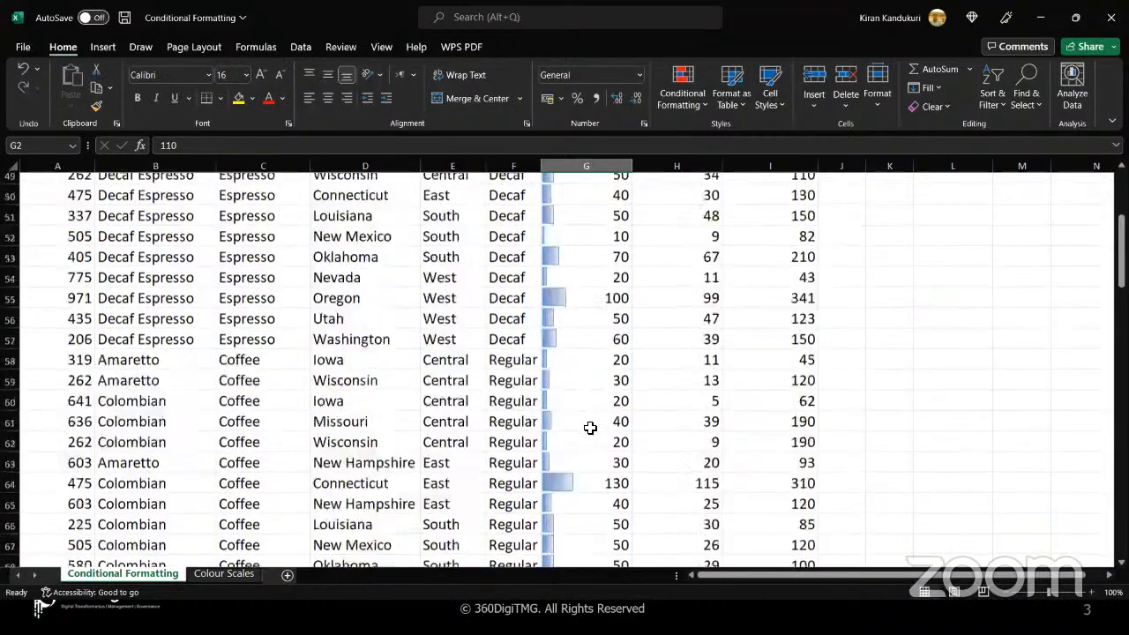
{"action": "scroll", "coordinate": [590, 427], "scroll_direction": "down", "scroll_amount": 8}
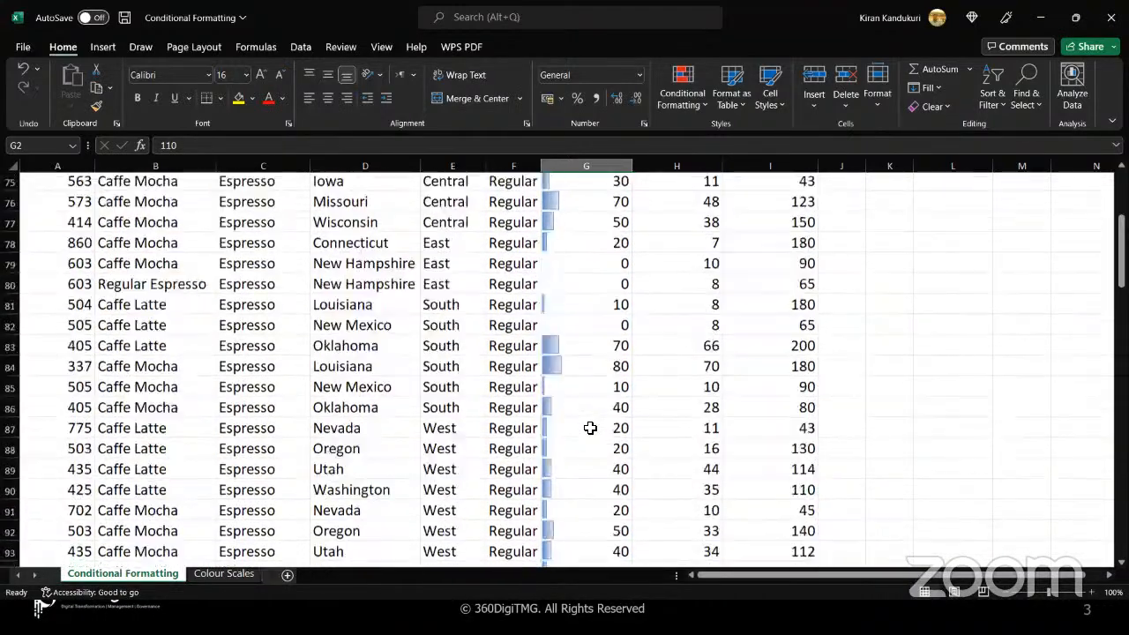
{"action": "scroll", "coordinate": [590, 427], "scroll_direction": "down", "scroll_amount": 1}
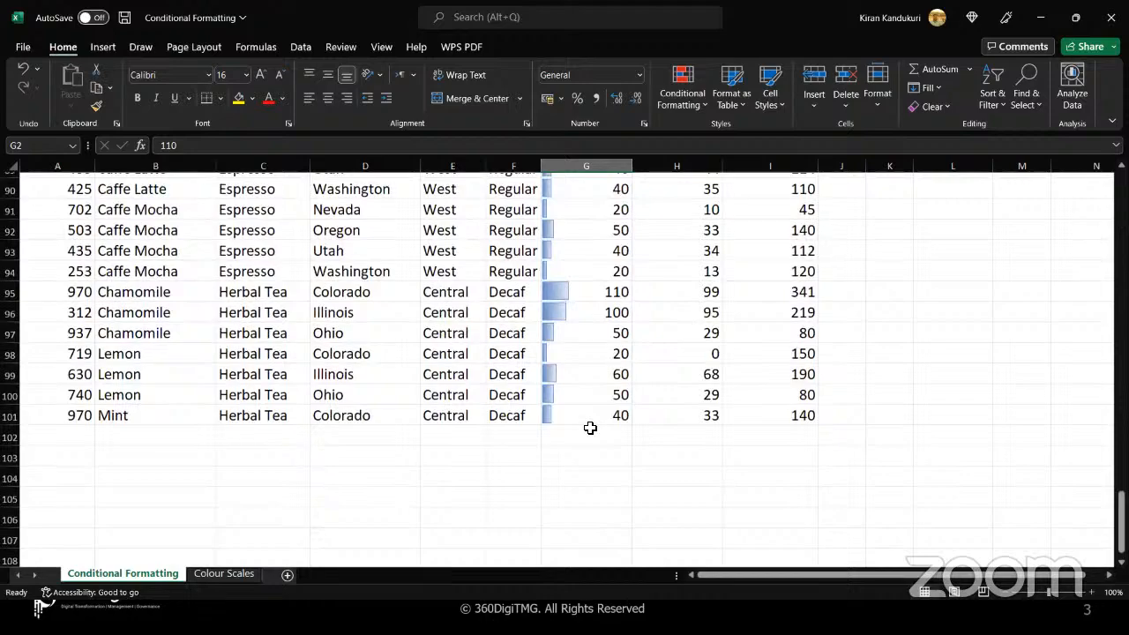
{"action": "scroll", "coordinate": [589, 427], "scroll_direction": "up", "scroll_amount": 4}
{"action": "scroll", "coordinate": [590, 428], "scroll_direction": "up", "scroll_amount": 15}
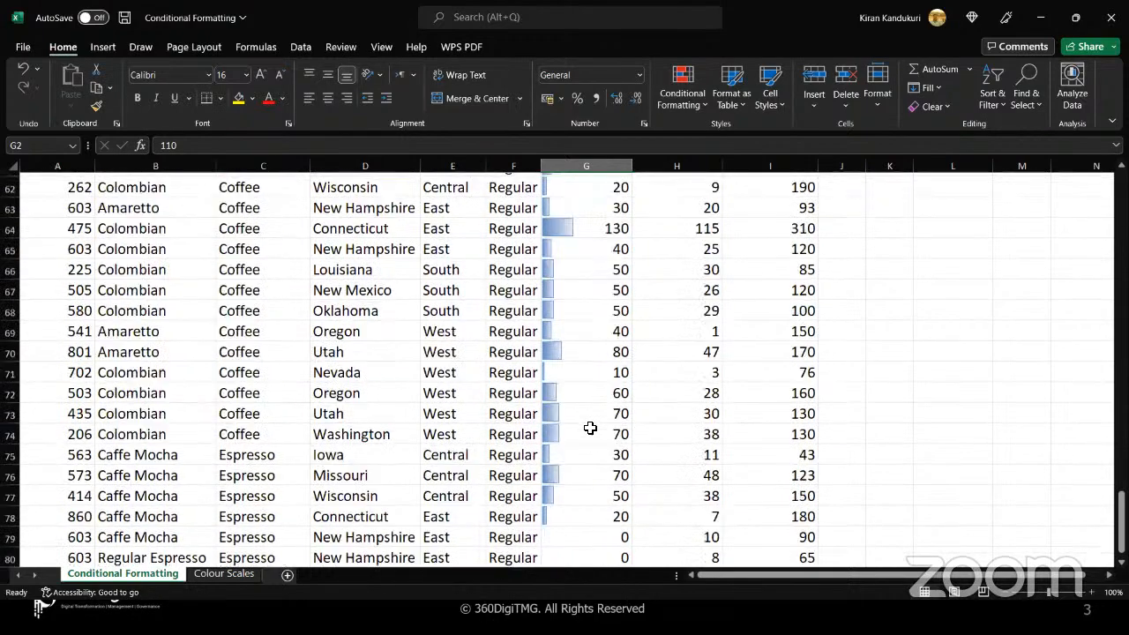
{"action": "scroll", "coordinate": [590, 428], "scroll_direction": "up", "scroll_amount": 5}
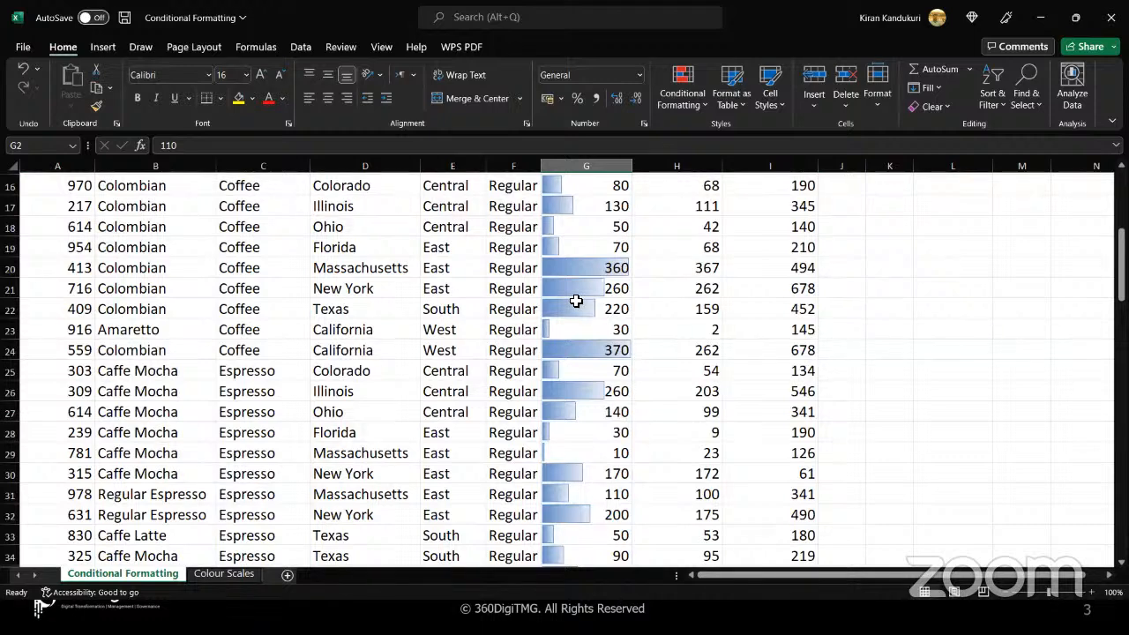
{"action": "scroll", "coordinate": [575, 301], "scroll_direction": "up", "scroll_amount": 5}
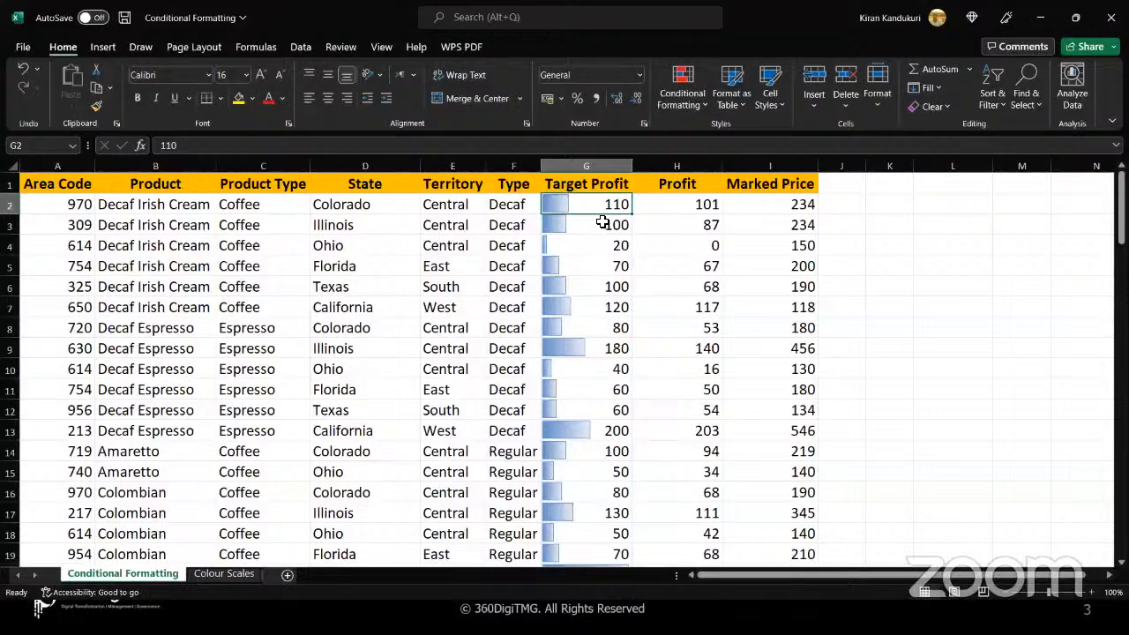
Set the width of the Target Profit, Profit and Marked Price columns to 15
{"action": "left_click", "coordinate": [605, 165]}
{"action": "left_click_drag", "start_coordinate": [616, 166], "coordinate": [748, 164]}
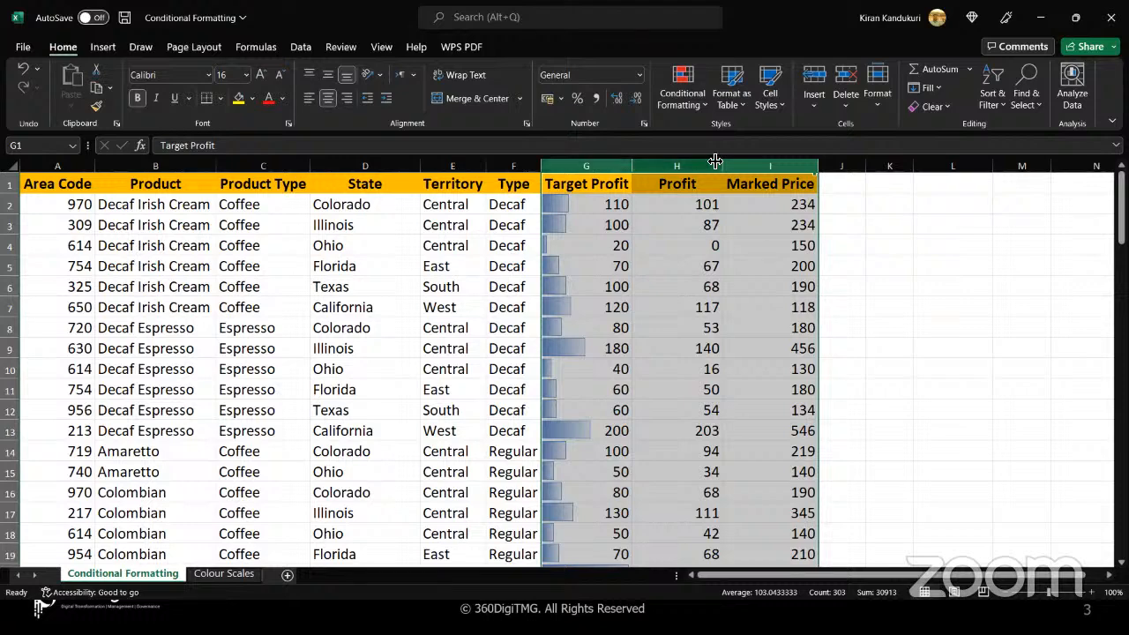
{"action": "left_click", "coordinate": [875, 104]}
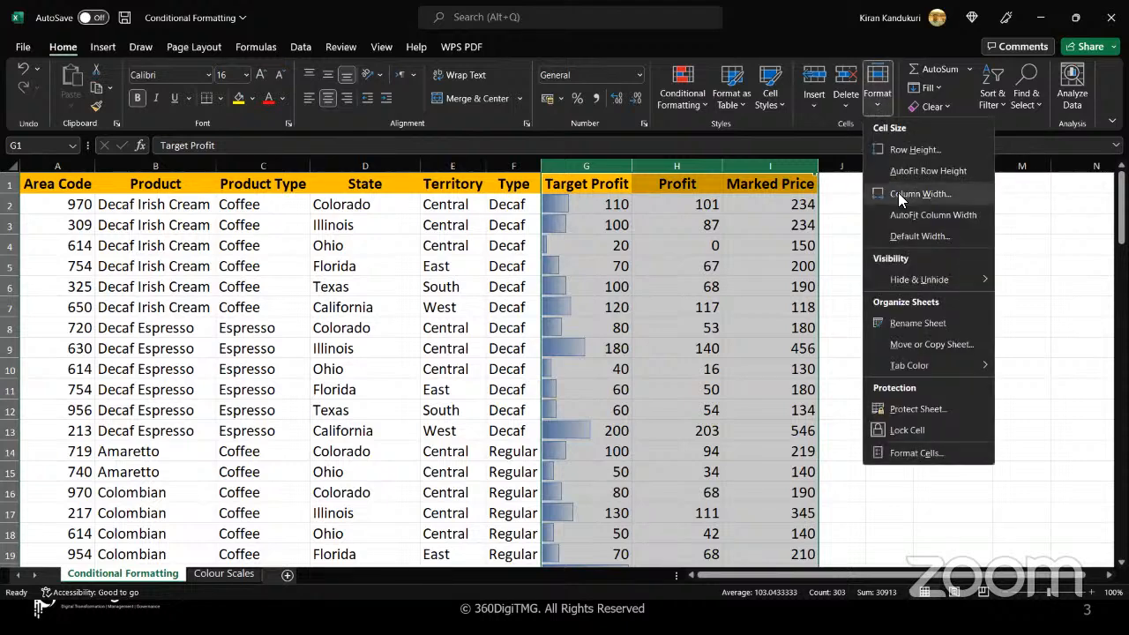
{"action": "left_click", "coordinate": [898, 192]}
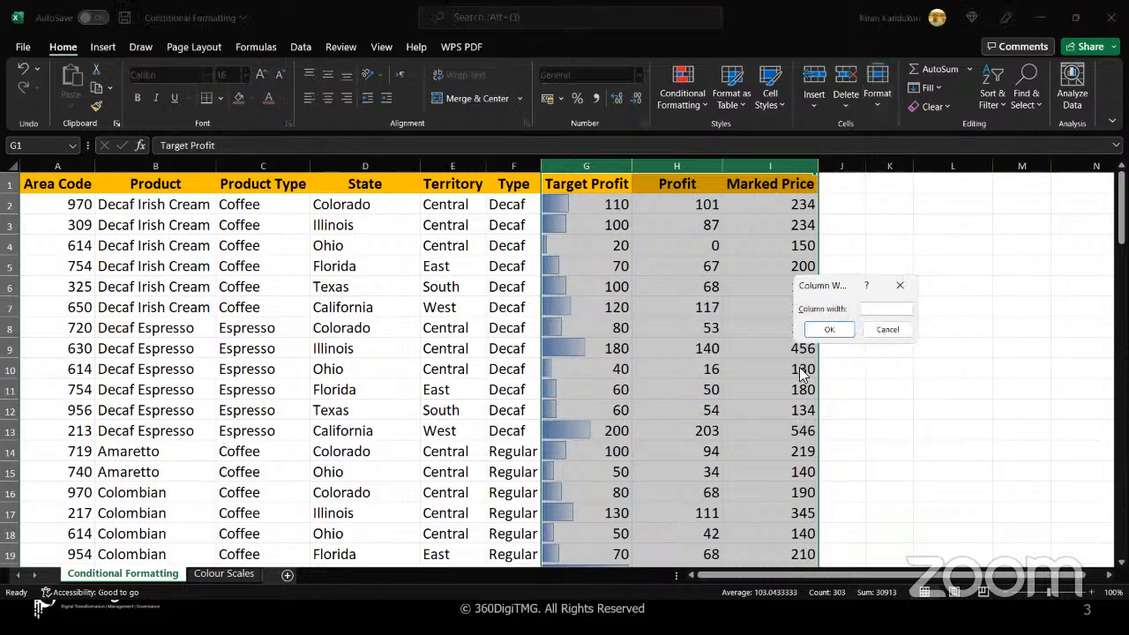
{"action": "type", "text": "15"}
{"action": "left_click", "coordinate": [834, 330]}
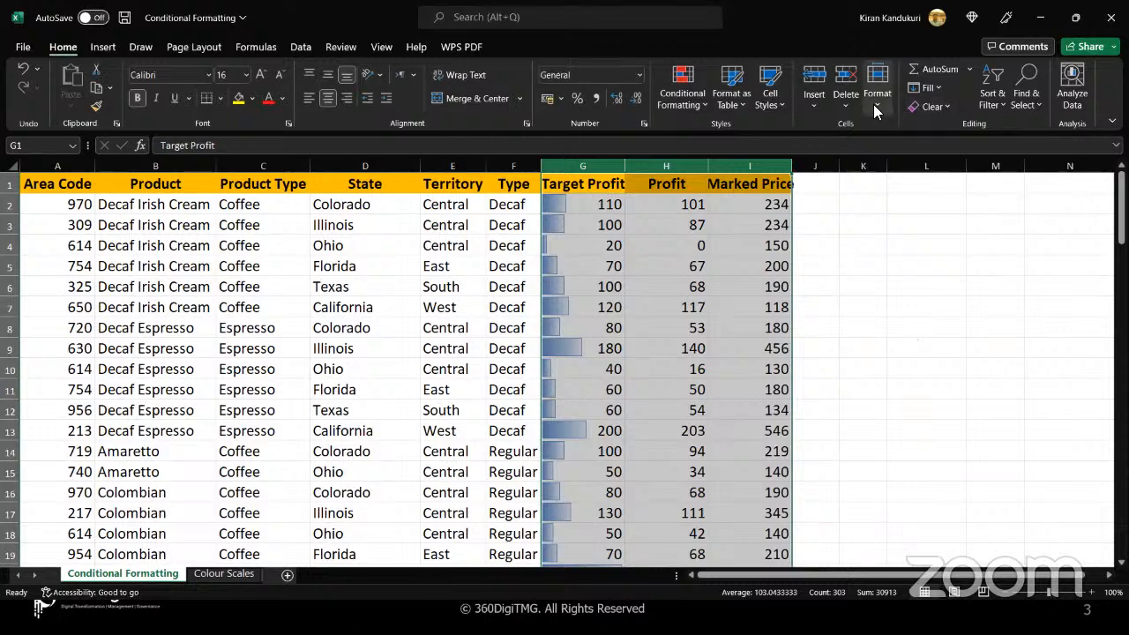
Widen the selected Target Profit, Profit and Marked Price columns to 25 and select the first Target Profit value
{"action": "left_click", "coordinate": [873, 104]}
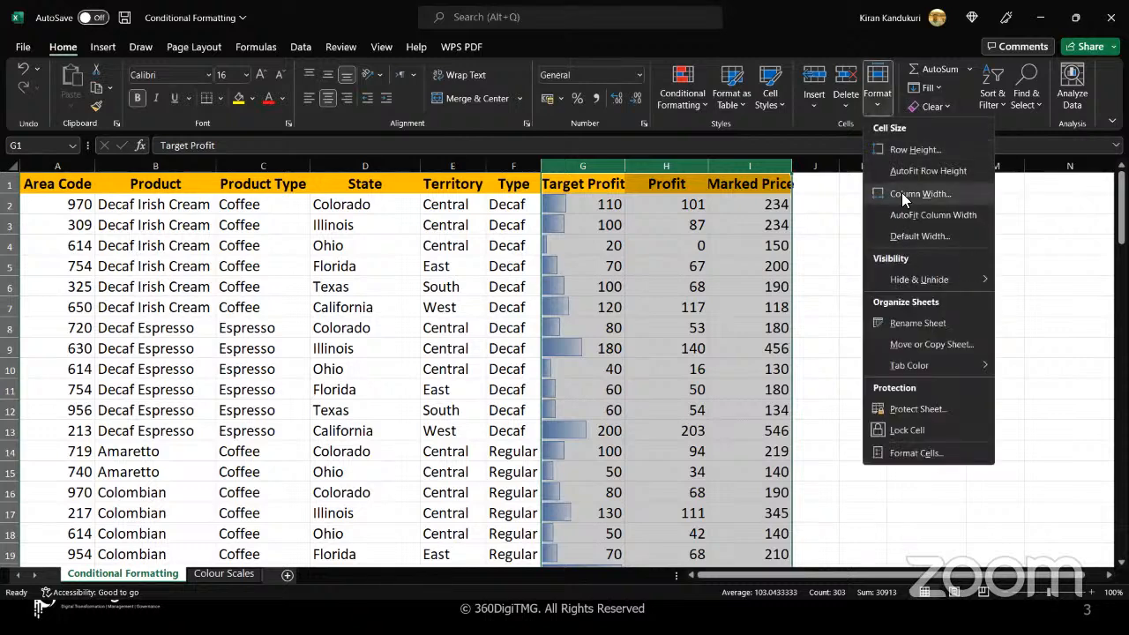
{"action": "left_click", "coordinate": [901, 192]}
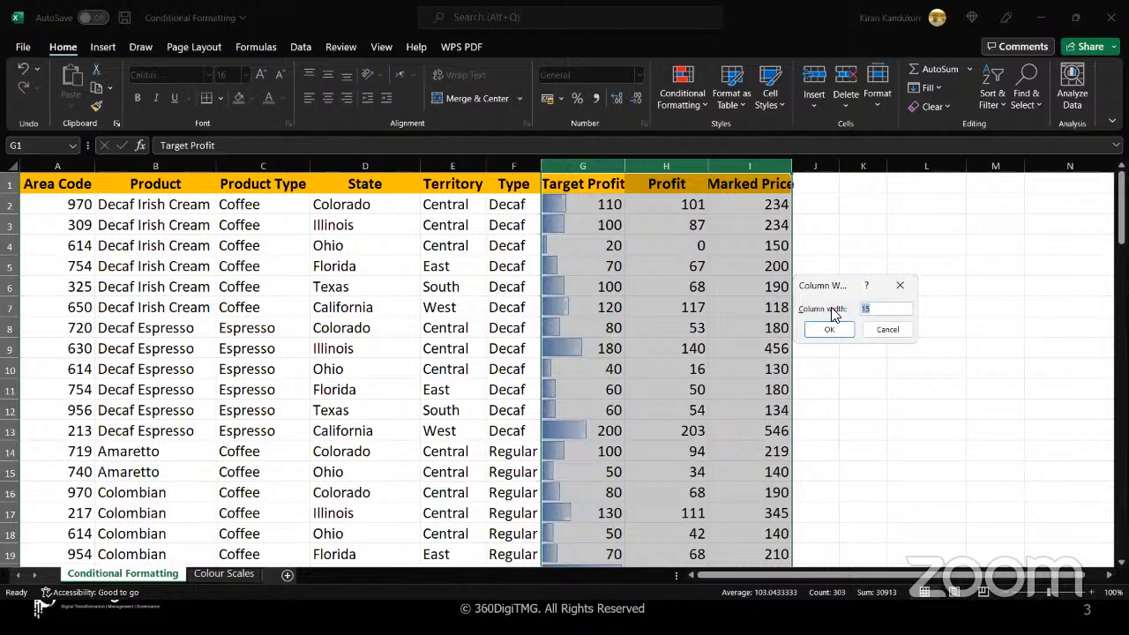
{"action": "type", "text": "25"}
{"action": "key", "text": "Return"}
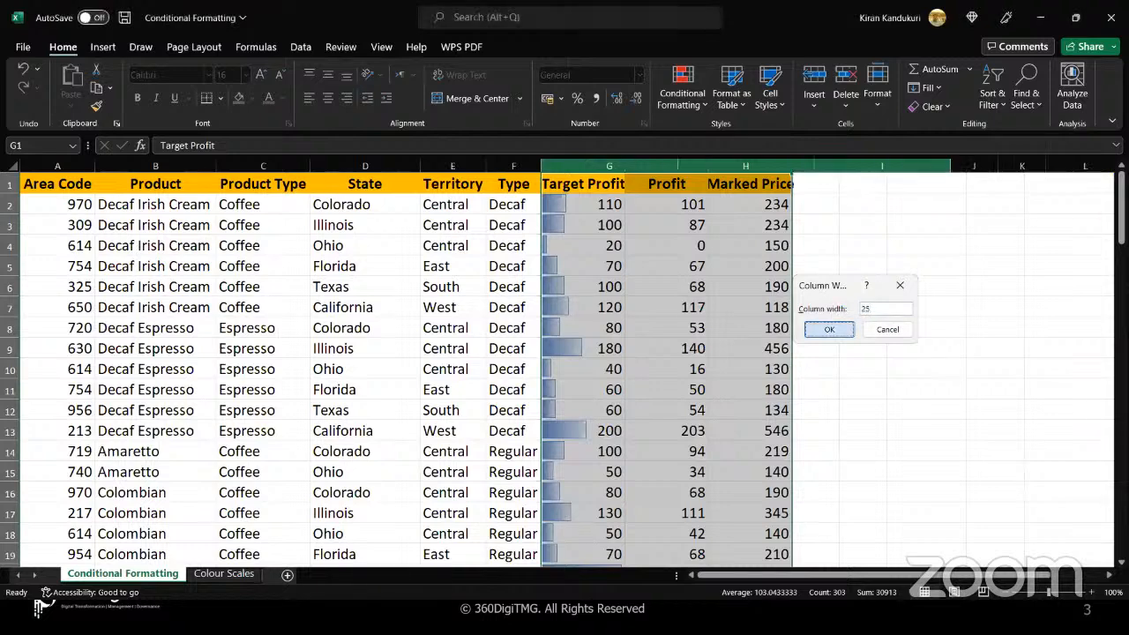
{"action": "left_click", "coordinate": [741, 344]}
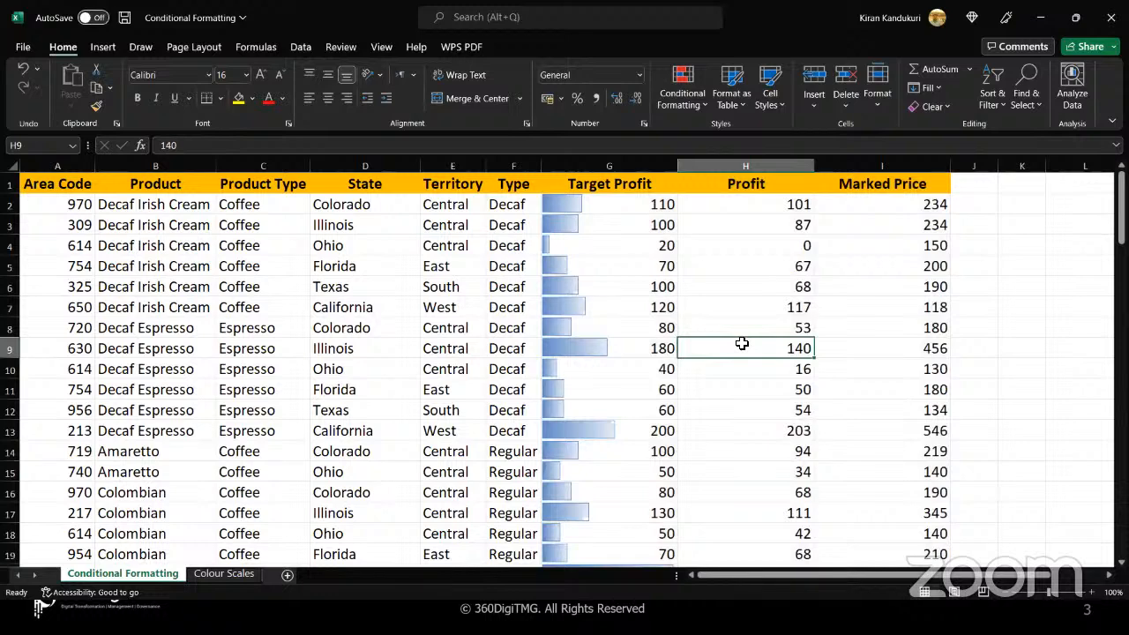
{"action": "left_click", "coordinate": [629, 205]}
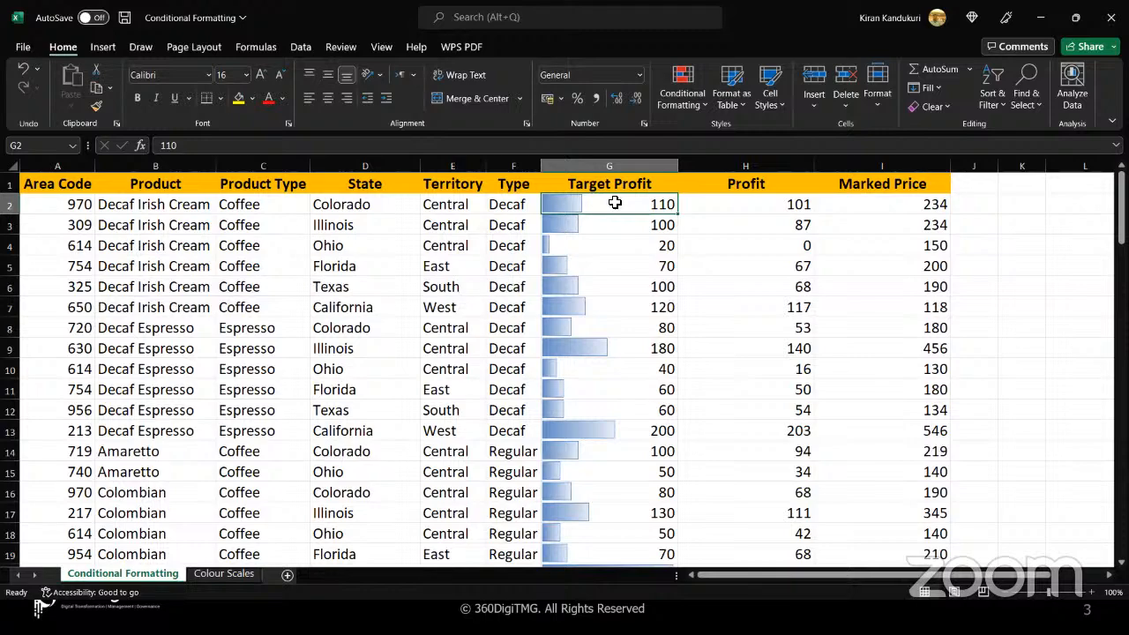
Select all Target Profit values in G2:G101 and pick their Data Bar rule in the Conditional Formatting Rules Manager
{"action": "key", "text": "ctrl+shift+Down"}
{"action": "scroll", "coordinate": [615, 202], "scroll_direction": "up", "scroll_amount": 12}
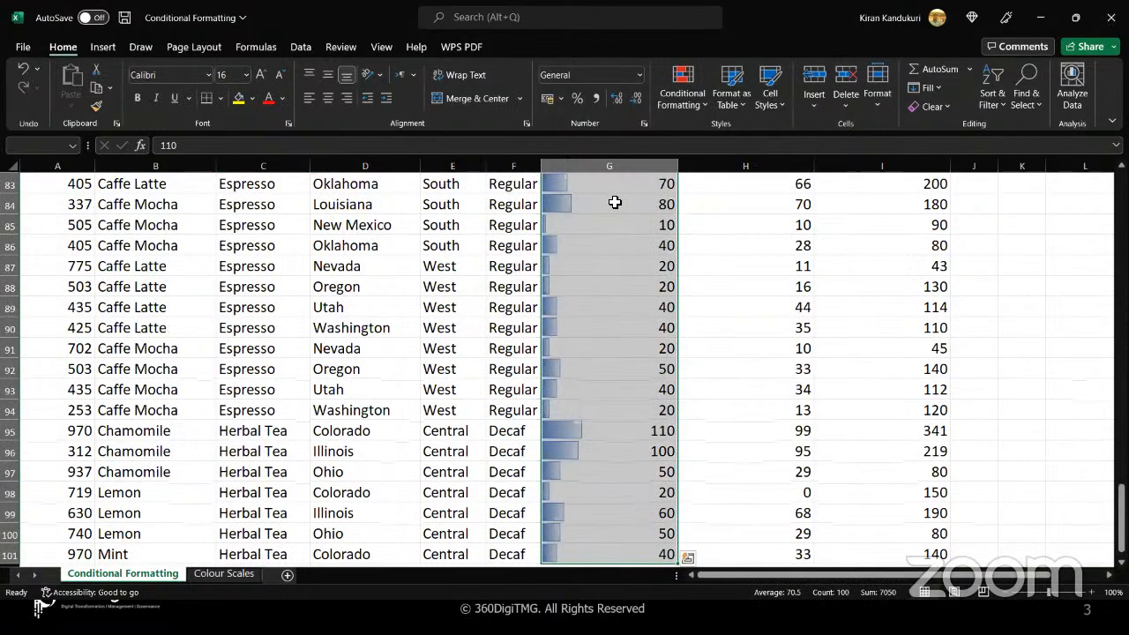
{"action": "scroll", "coordinate": [615, 201], "scroll_direction": "up", "scroll_amount": 18}
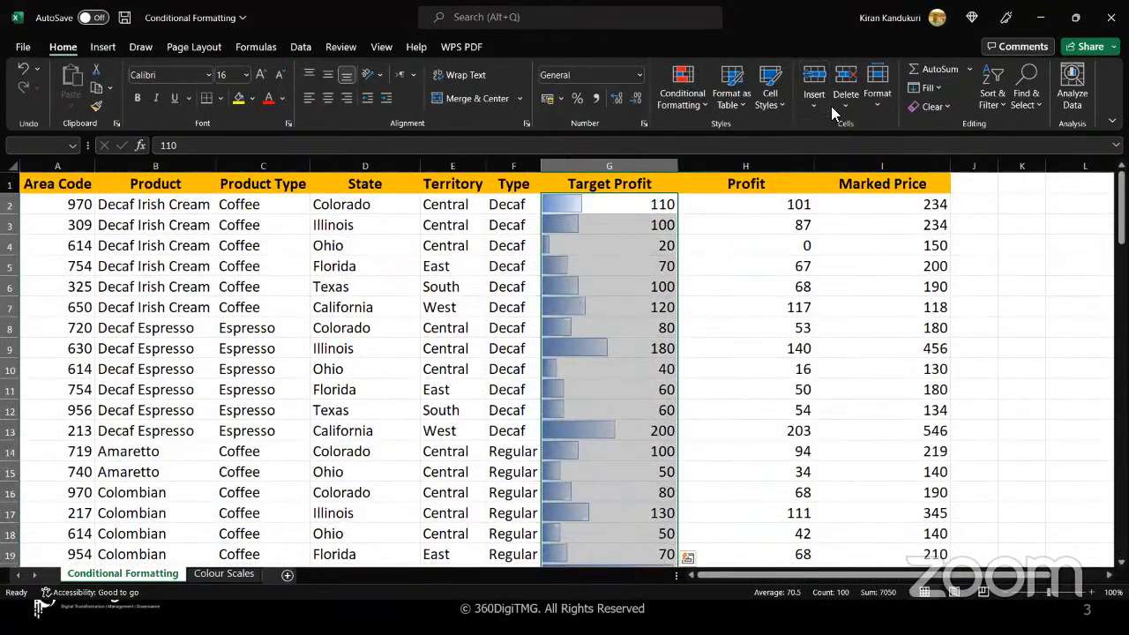
{"action": "left_click", "coordinate": [701, 107]}
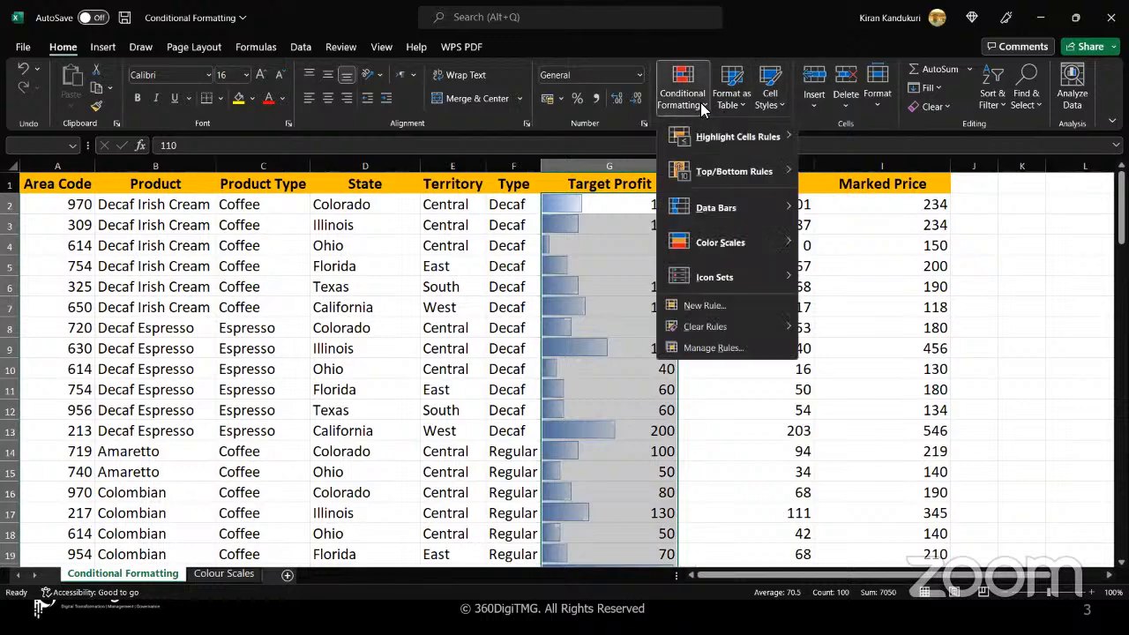
{"action": "left_click", "coordinate": [712, 349]}
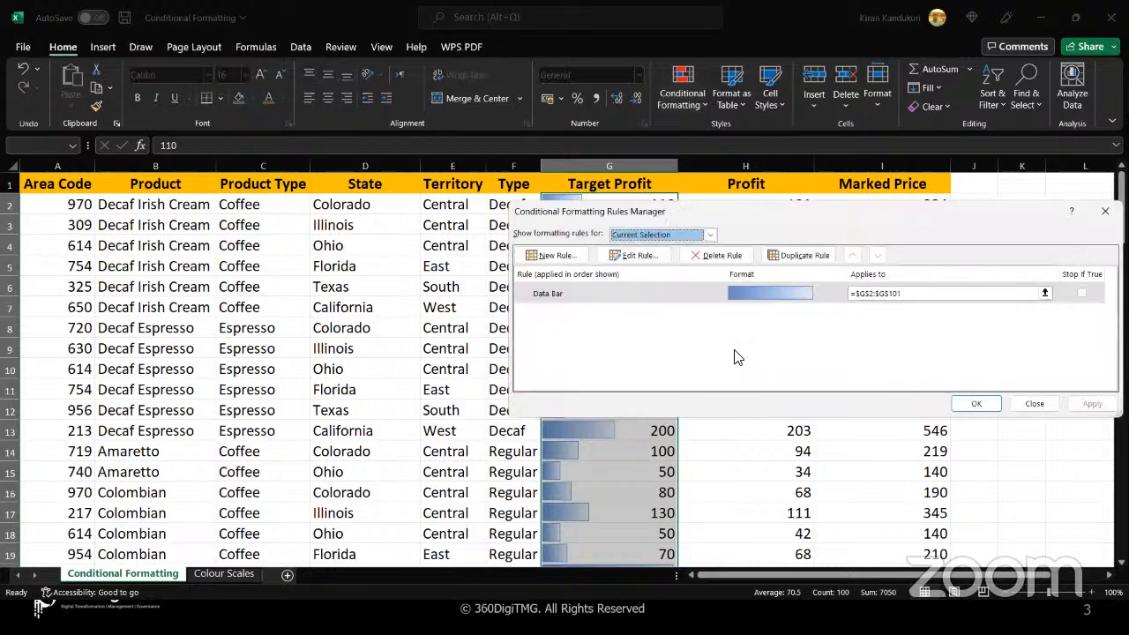
{"action": "left_click", "coordinate": [679, 293]}
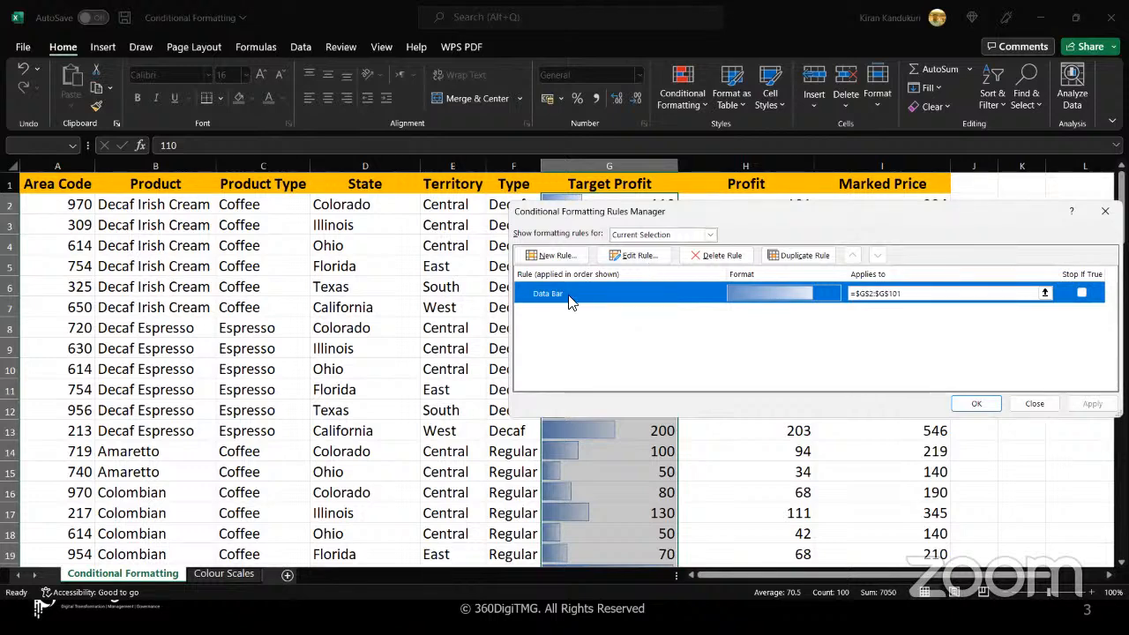
Edit the Data Bar rule to Show Bar Only, apply it to the Target Profit values, and deselect the range
{"action": "left_click", "coordinate": [641, 262]}
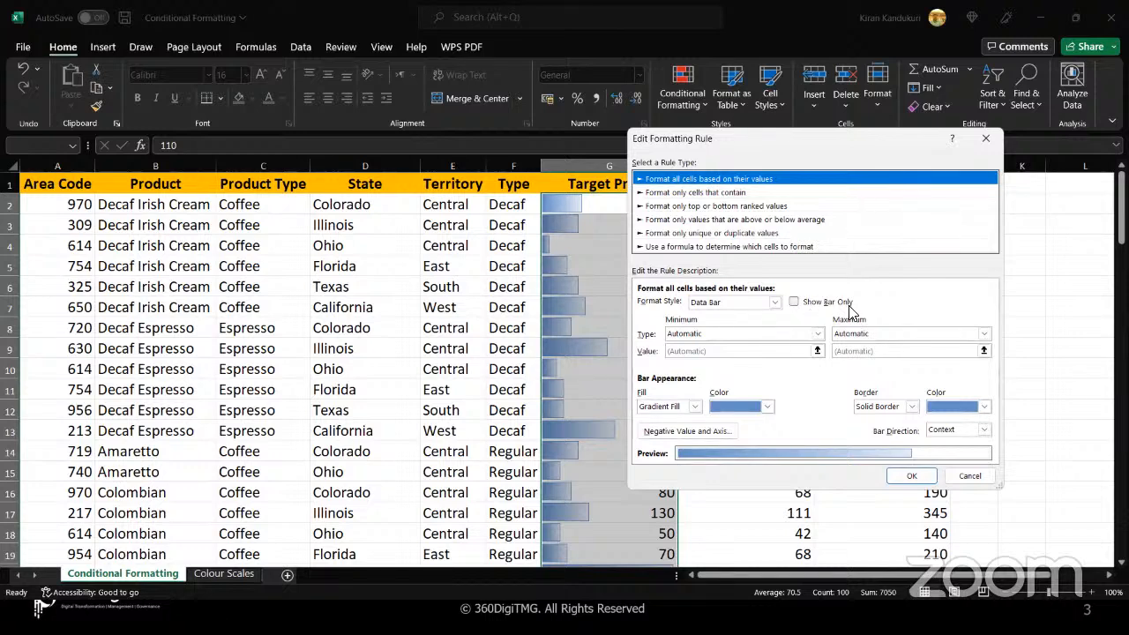
{"action": "left_click", "coordinate": [794, 304]}
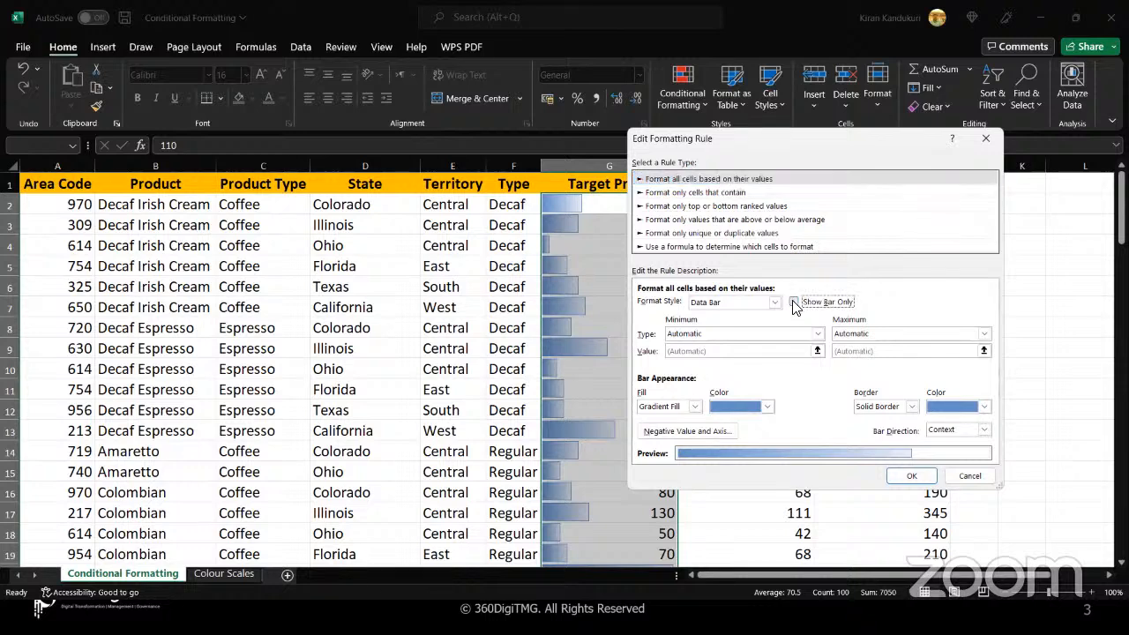
{"action": "left_click", "coordinate": [793, 303]}
{"action": "left_click_drag", "start_coordinate": [719, 142], "coordinate": [782, 133]}
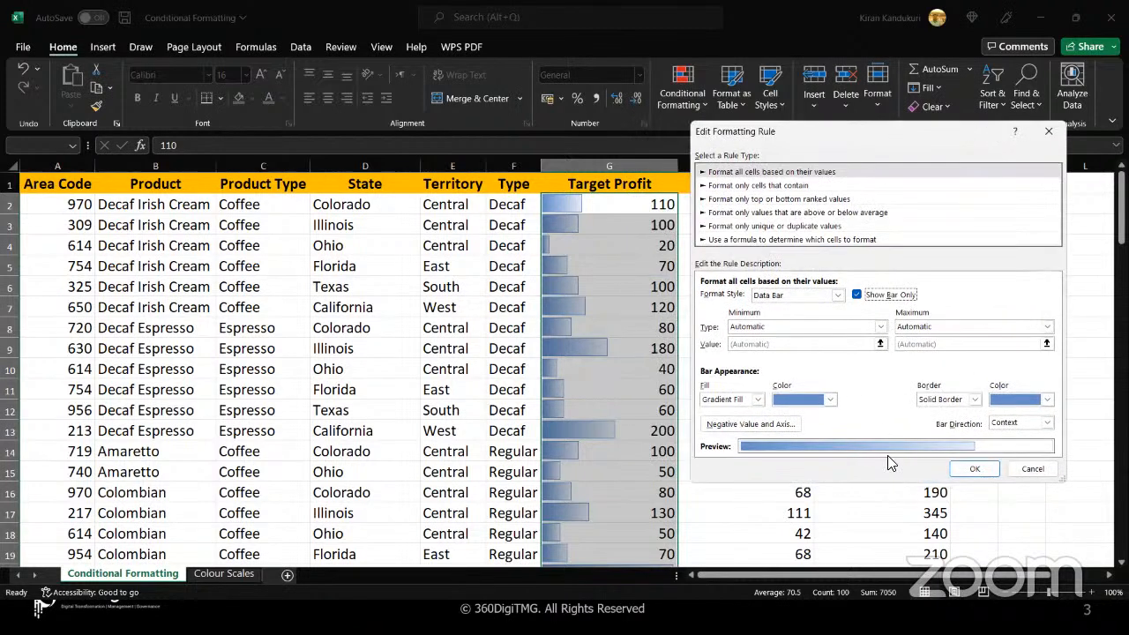
{"action": "left_click", "coordinate": [973, 469]}
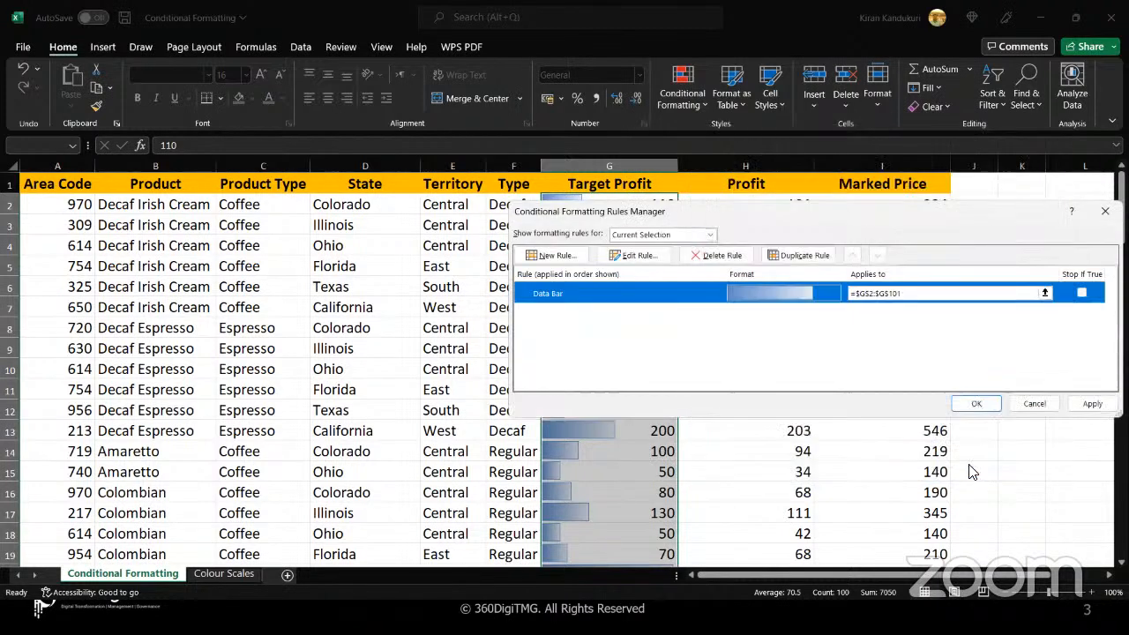
{"action": "left_click", "coordinate": [1092, 403]}
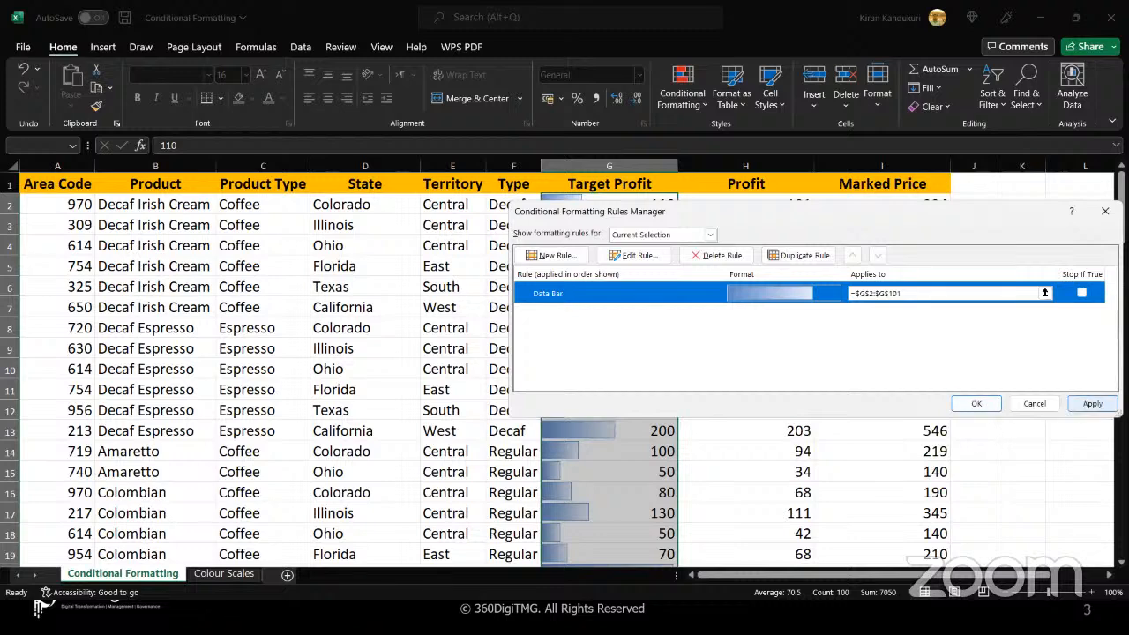
{"action": "left_click", "coordinate": [963, 404]}
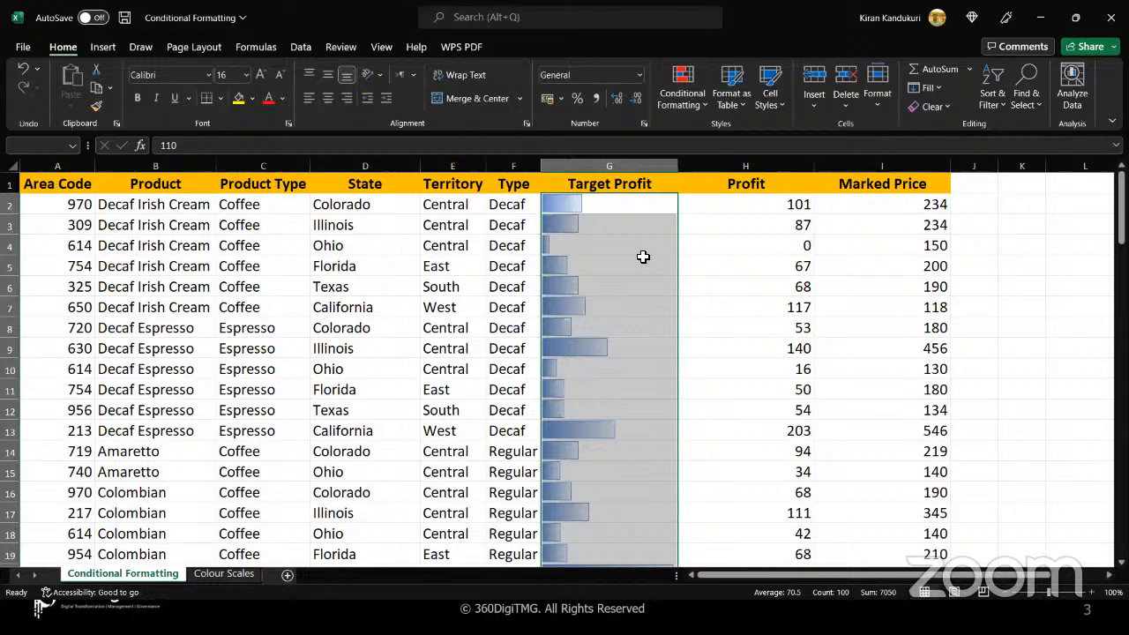
{"action": "left_click", "coordinate": [645, 259]}
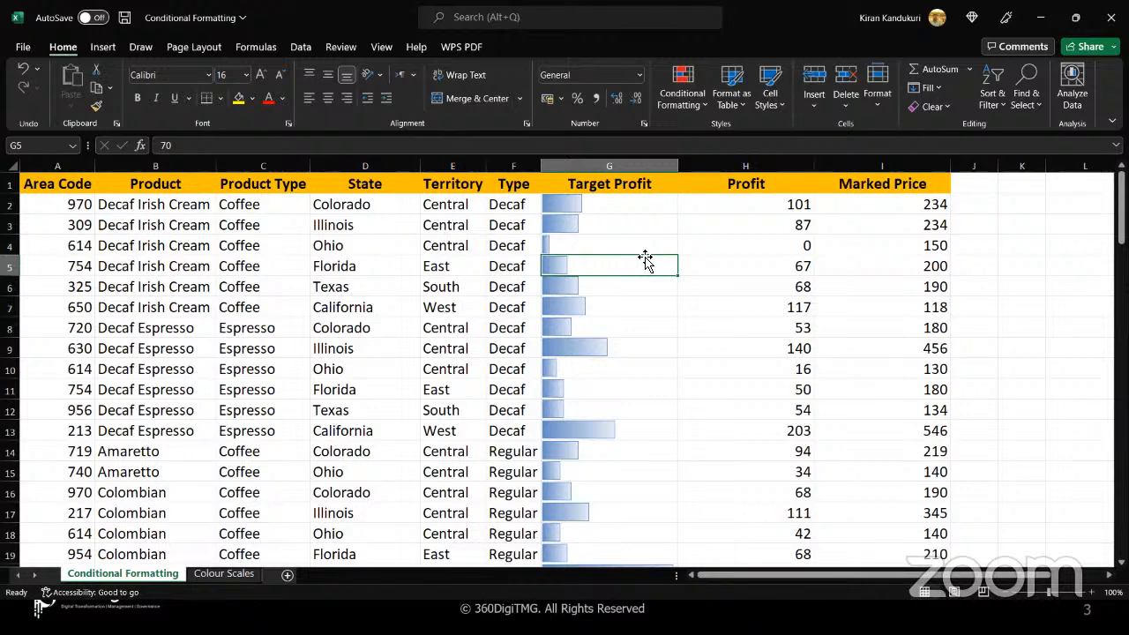
Compare the bar-only Target Profit cells with their underlying values down to row 24, and return to the first row
{"action": "left_click_drag", "start_coordinate": [641, 213], "coordinate": [644, 257]}
{"action": "left_click", "coordinate": [641, 255]}
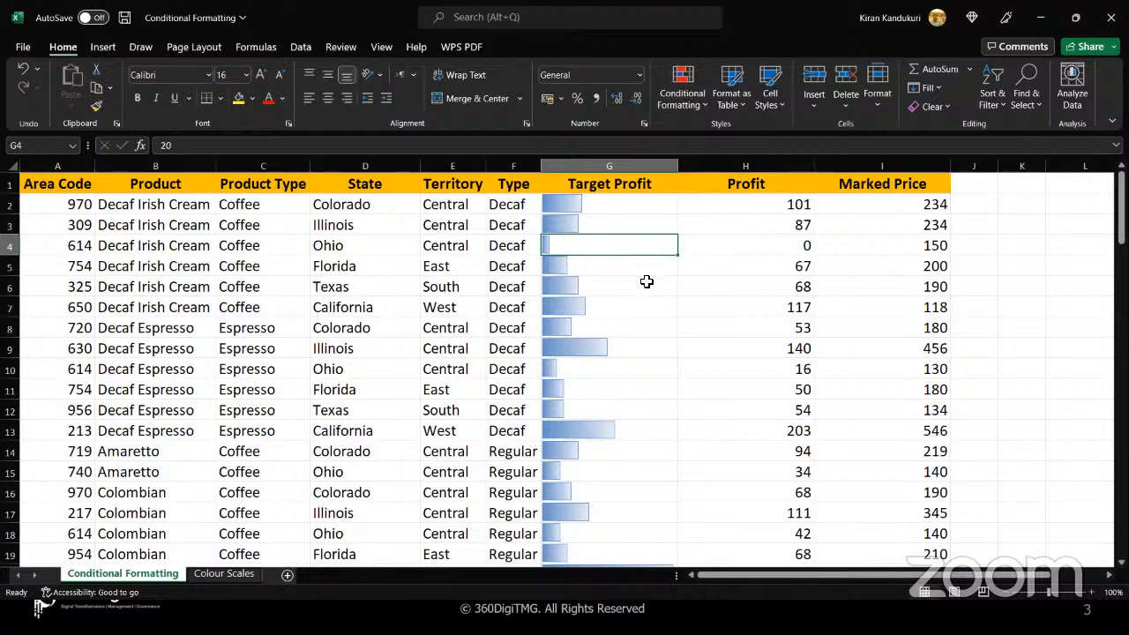
{"action": "left_click_drag", "start_coordinate": [627, 204], "coordinate": [629, 343]}
{"action": "left_click", "coordinate": [630, 343]}
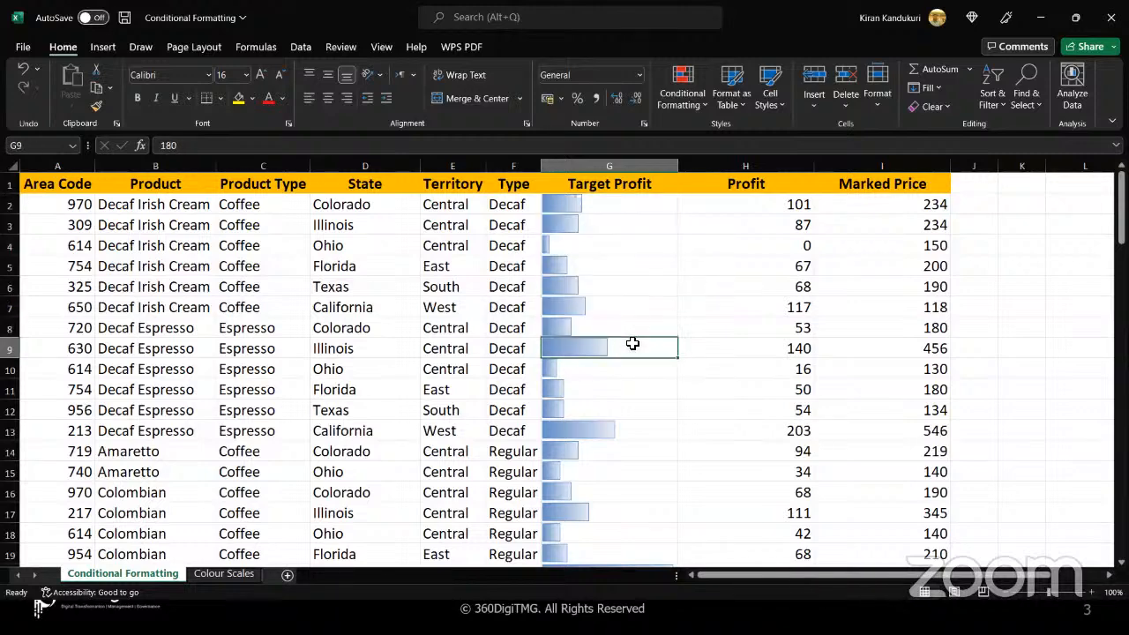
{"action": "scroll", "coordinate": [632, 343], "scroll_direction": "down", "scroll_amount": 2}
{"action": "left_click", "coordinate": [659, 537]}
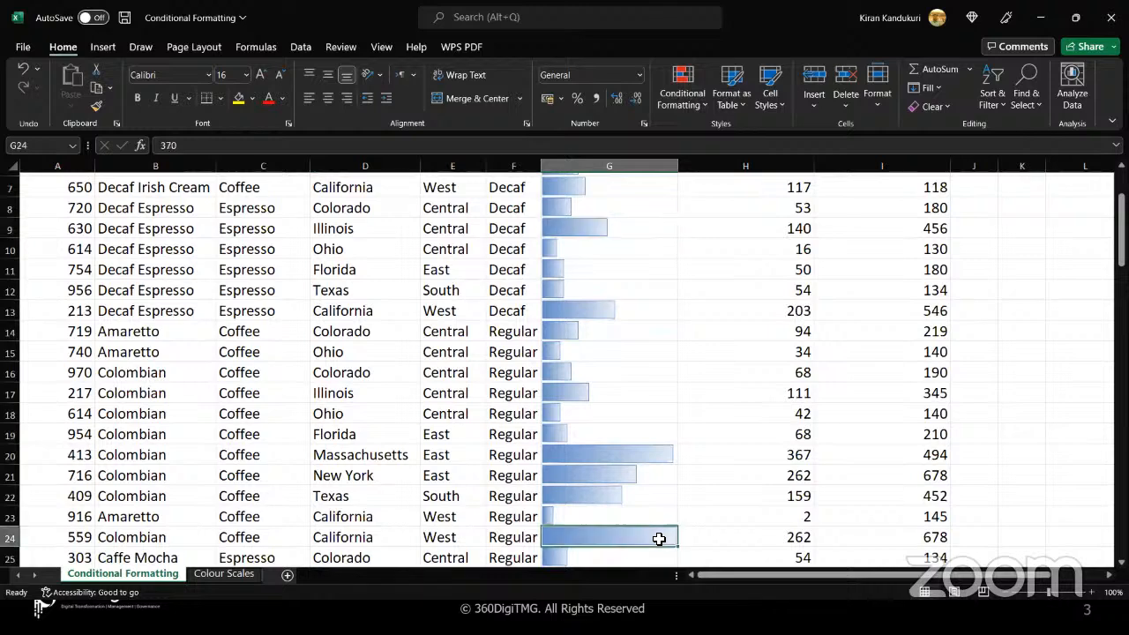
{"action": "scroll", "coordinate": [642, 441], "scroll_direction": "down", "scroll_amount": 2}
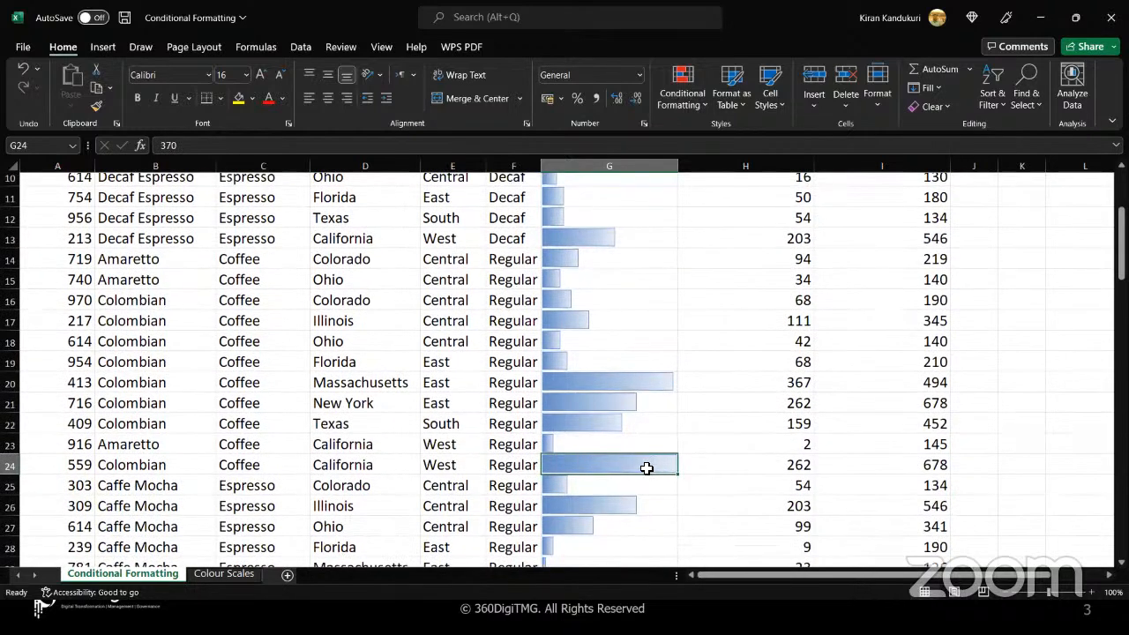
{"action": "left_click", "coordinate": [648, 389]}
{"action": "left_click", "coordinate": [644, 357]}
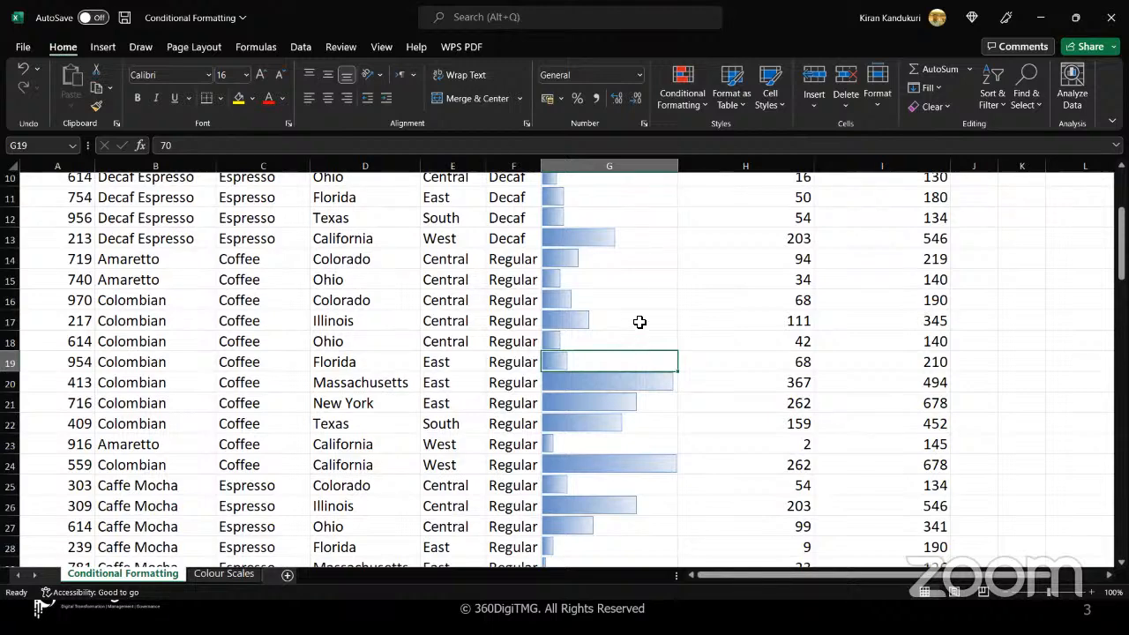
{"action": "left_click", "coordinate": [639, 322]}
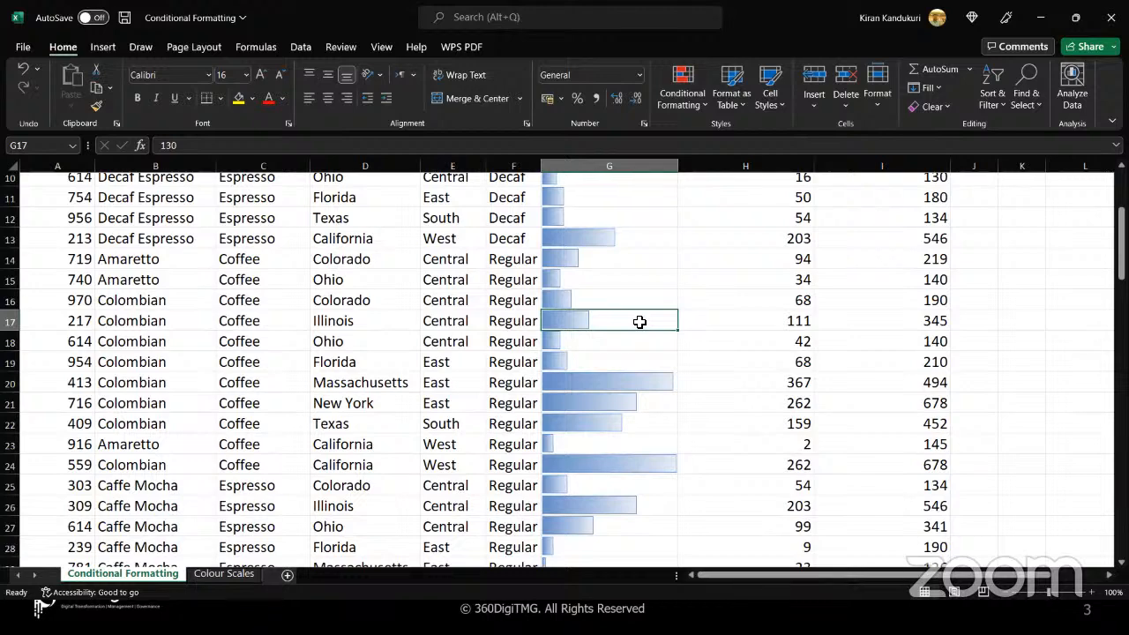
{"action": "scroll", "coordinate": [640, 322], "scroll_direction": "up", "scroll_amount": 3}
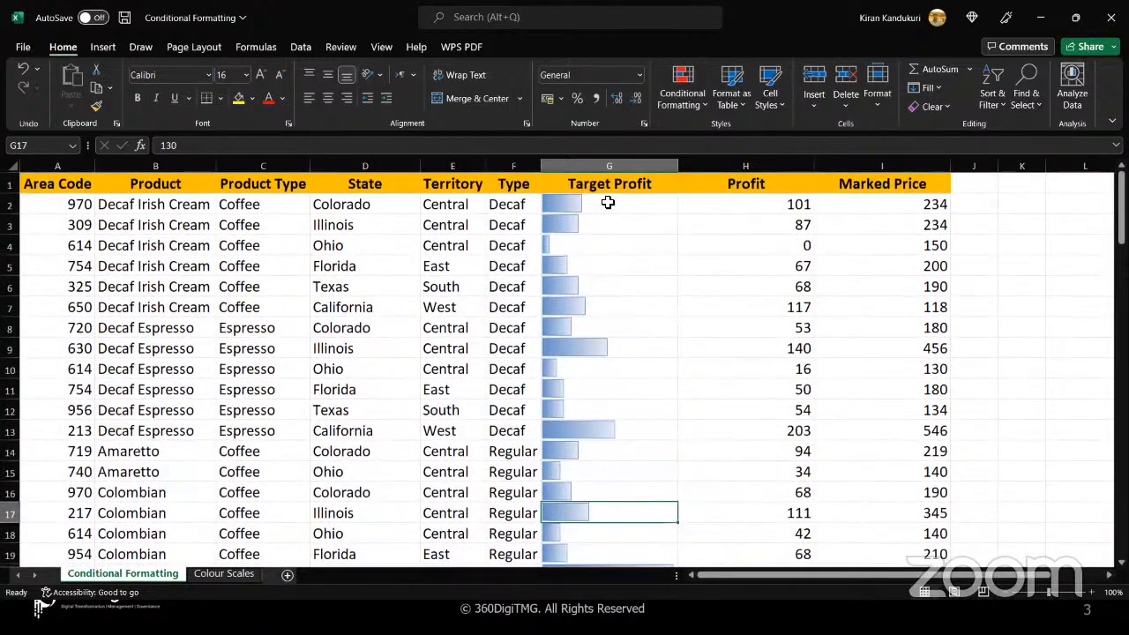
Examine how the bar lengths in the first Target Profit rows, G2 to G14, relate to the hidden cell values
{"action": "left_click_drag", "start_coordinate": [607, 204], "coordinate": [606, 454]}
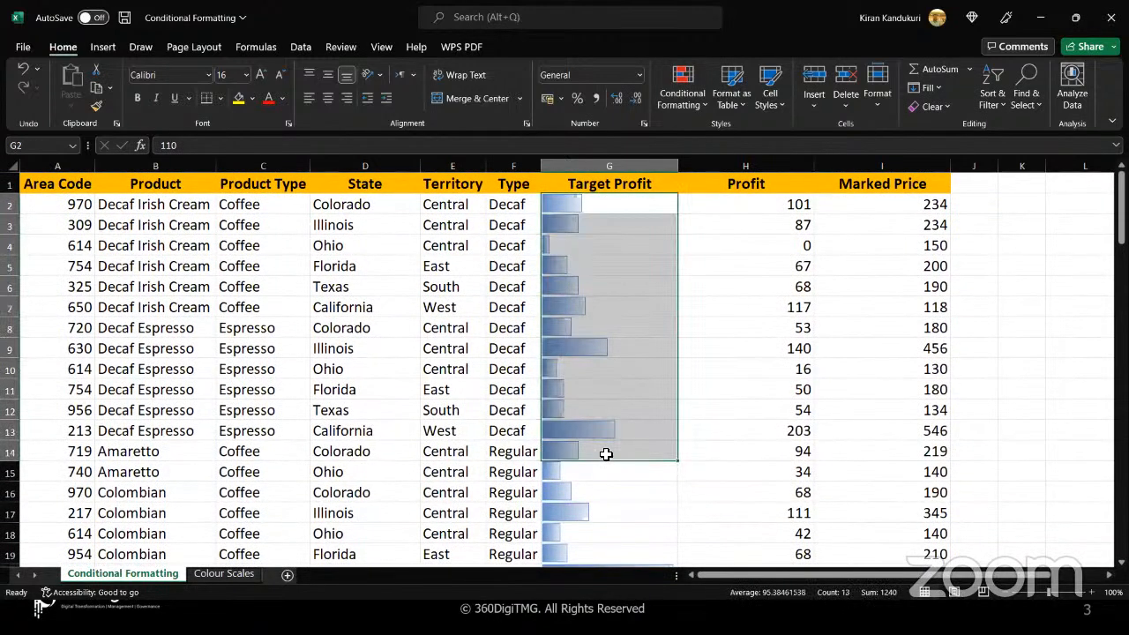
{"action": "left_click", "coordinate": [629, 433]}
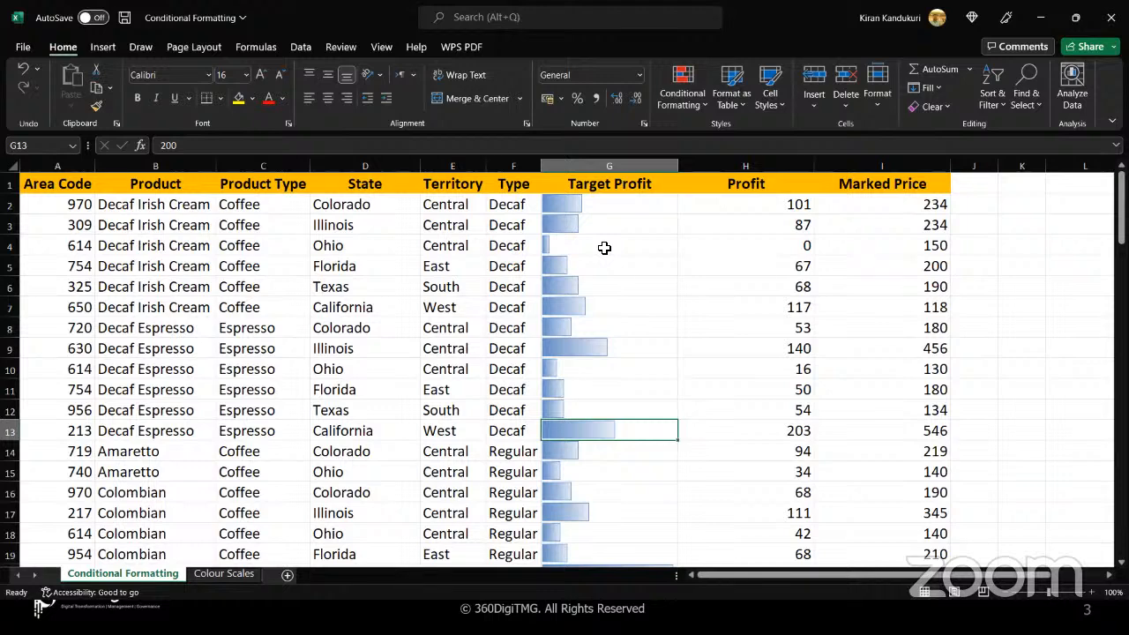
{"action": "left_click", "coordinate": [600, 206]}
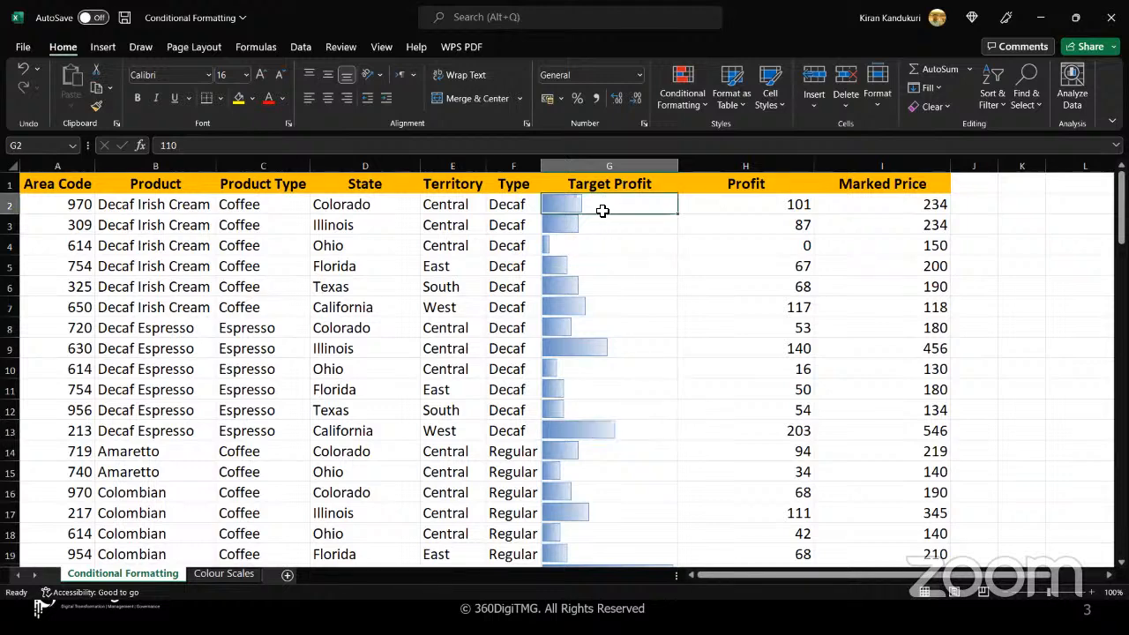
{"action": "left_click", "coordinate": [590, 225]}
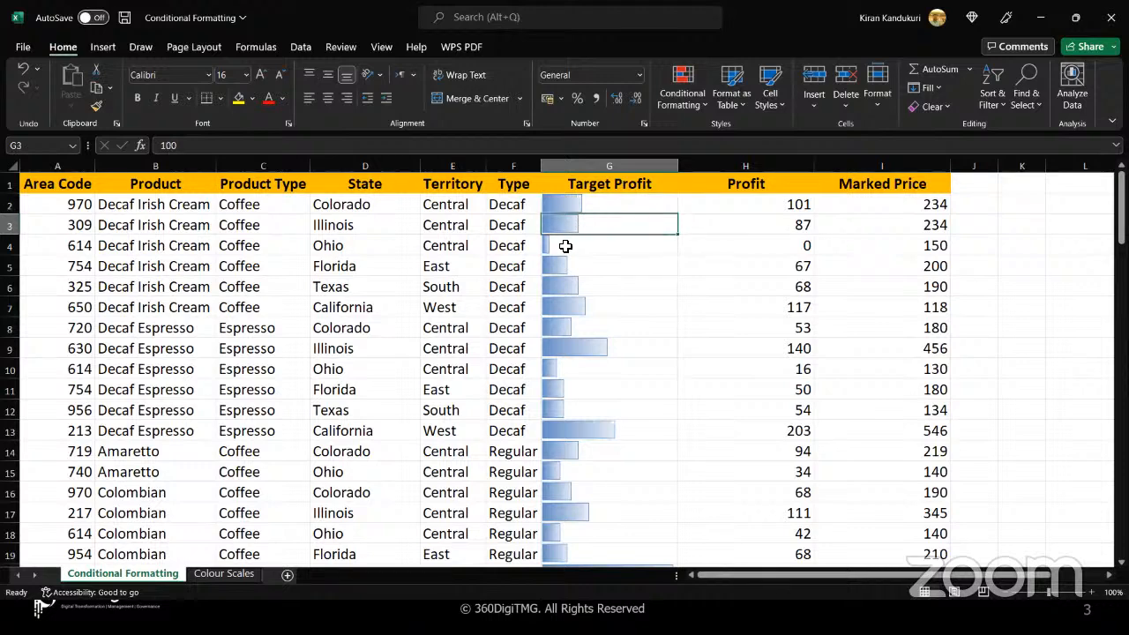
{"action": "left_click", "coordinate": [555, 248]}
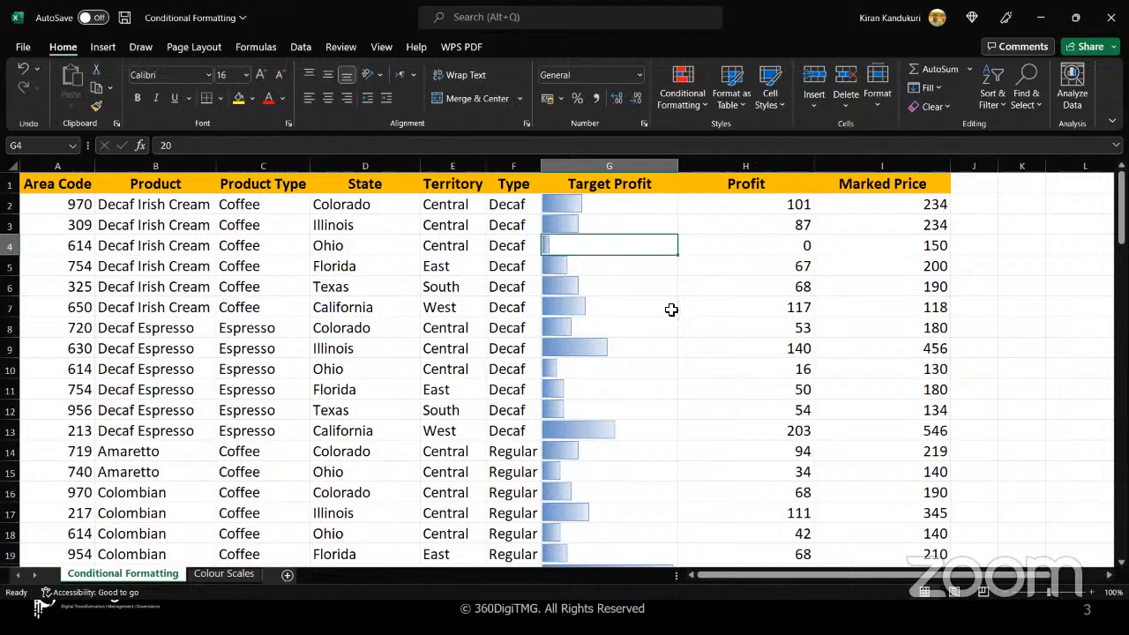
{"action": "left_click", "coordinate": [648, 349]}
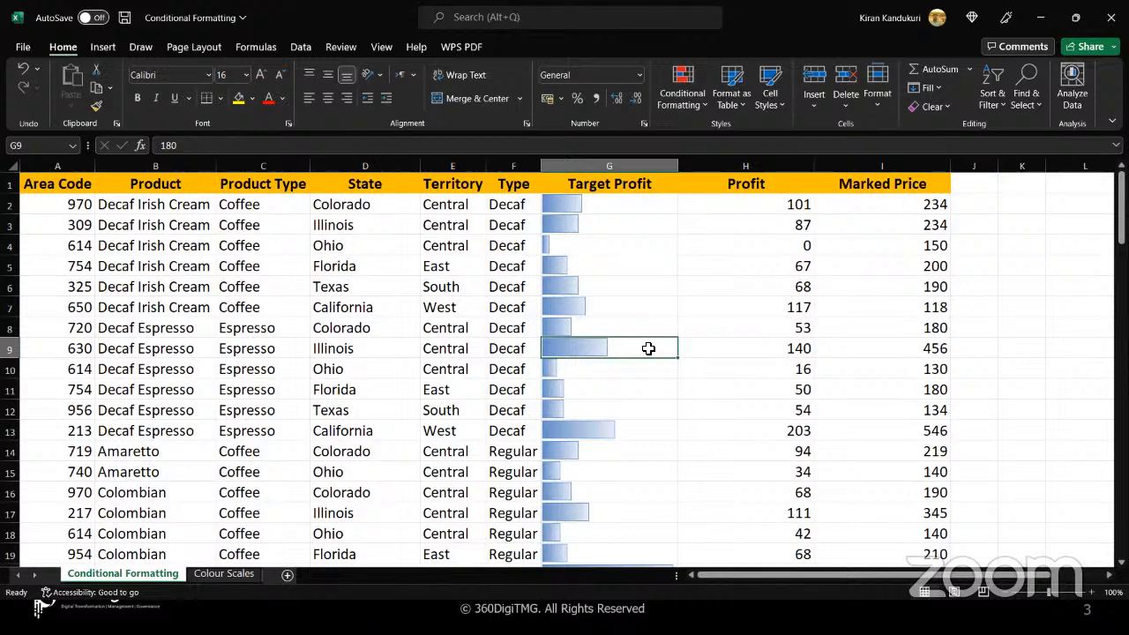
{"action": "left_click", "coordinate": [649, 303]}
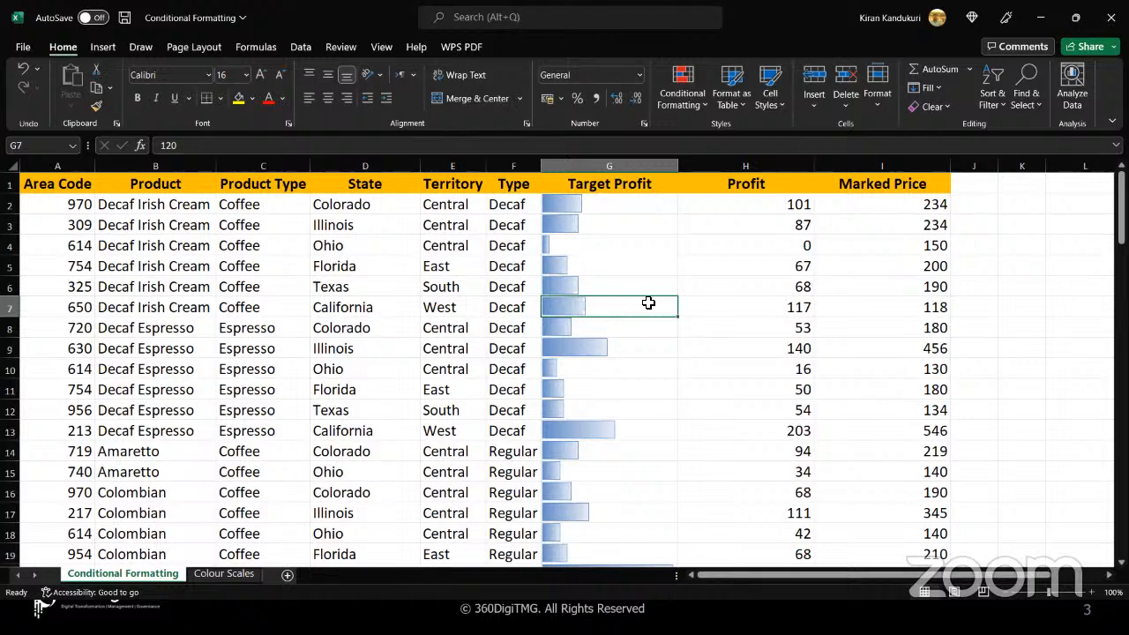
{"action": "left_click", "coordinate": [705, 104]}
{"action": "mouse_move", "coordinate": [725, 214]}
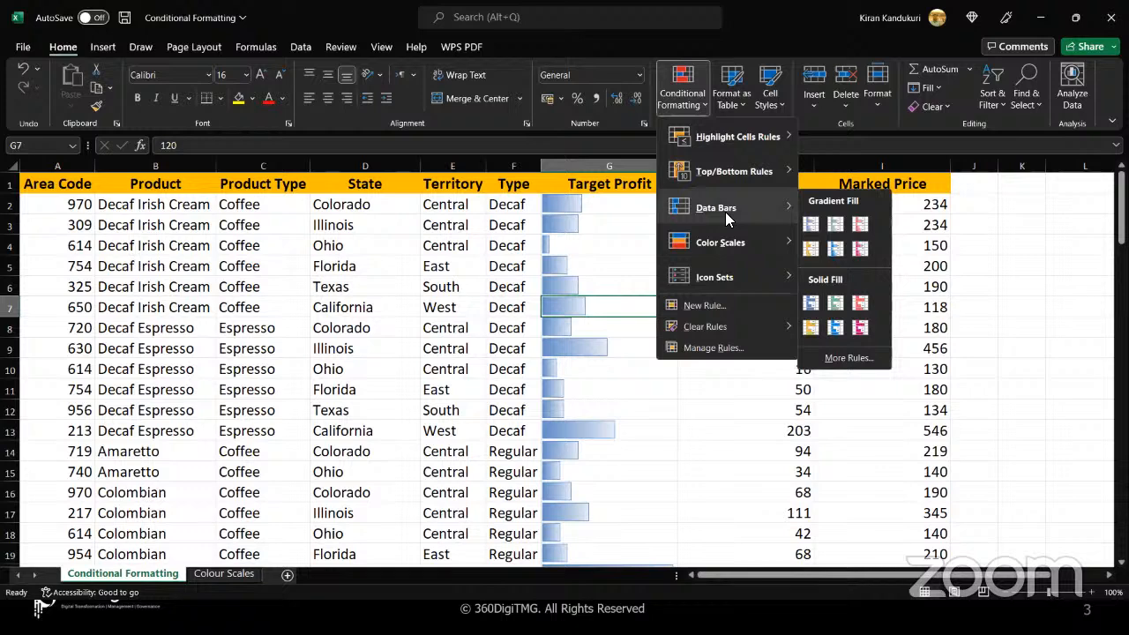
{"action": "left_click", "coordinate": [624, 210]}
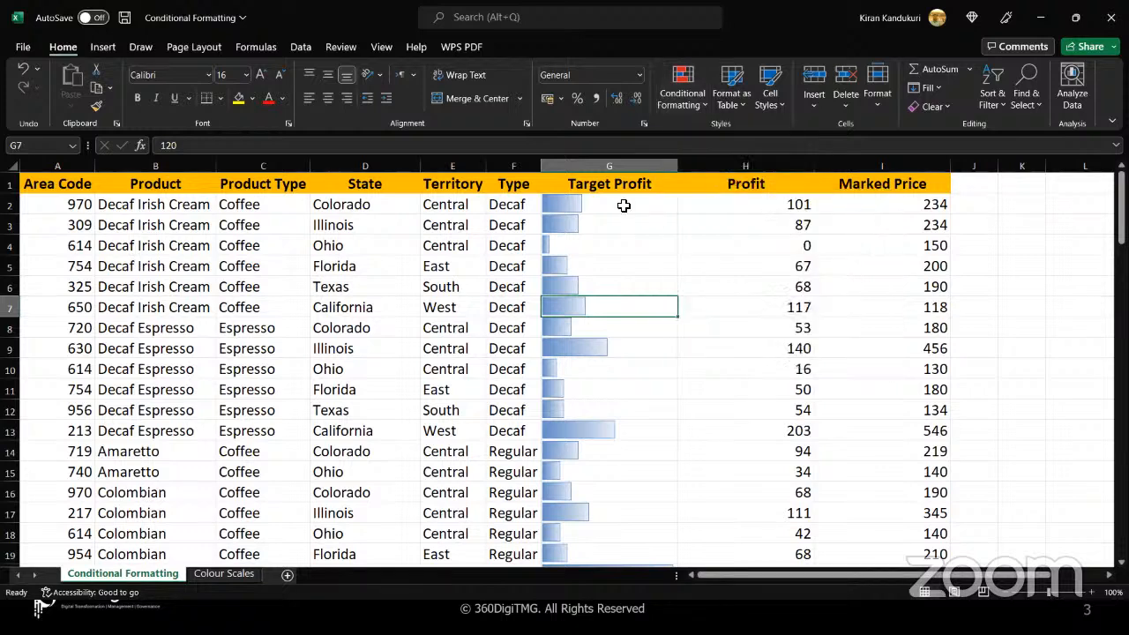
Apply the Green - Yellow - Red Color Scale to all Profit values in H2:H101, leaving out the header, and deselect the range
{"action": "left_click", "coordinate": [701, 208]}
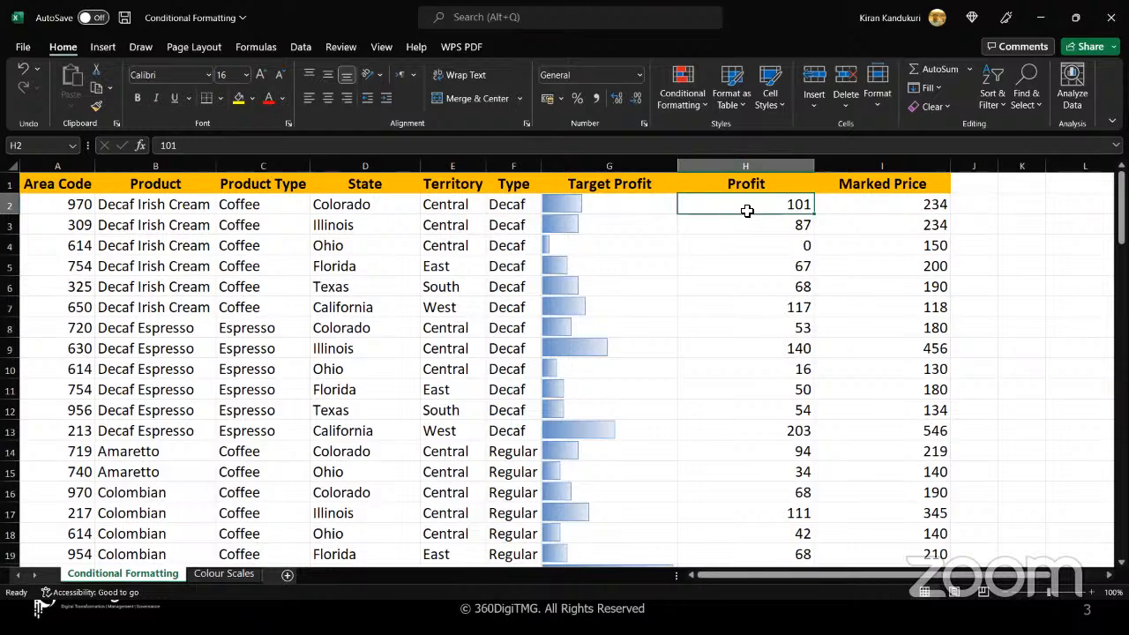
{"action": "key", "text": "ctrl+shift+Down"}
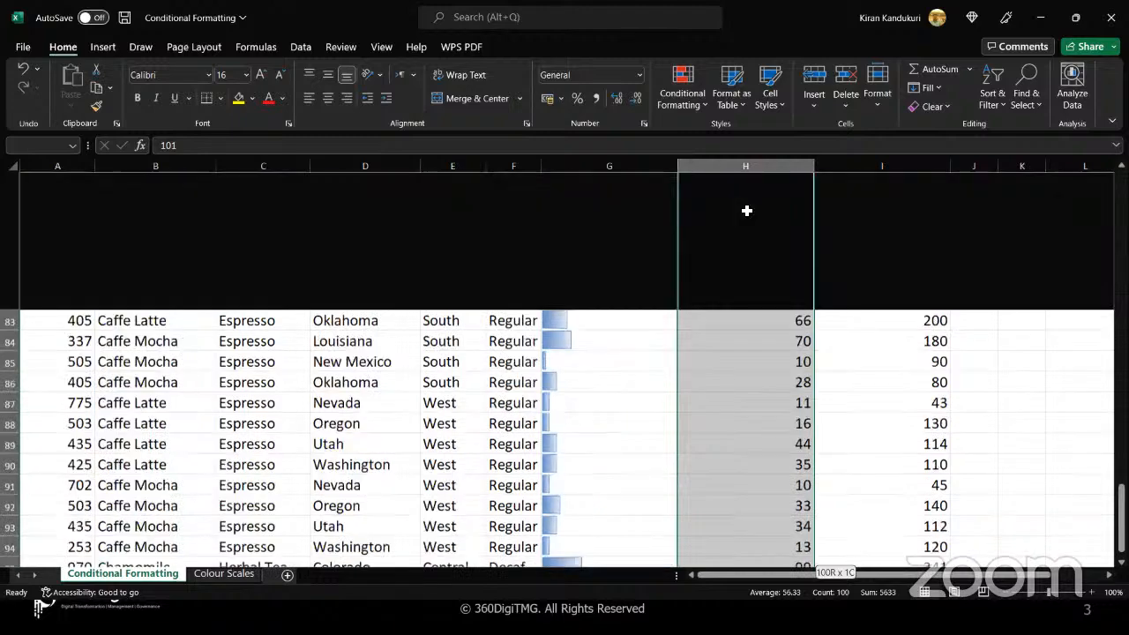
{"action": "scroll", "coordinate": [747, 210], "scroll_direction": "up", "scroll_amount": 3}
{"action": "scroll", "coordinate": [747, 211], "scroll_direction": "up", "scroll_amount": 20}
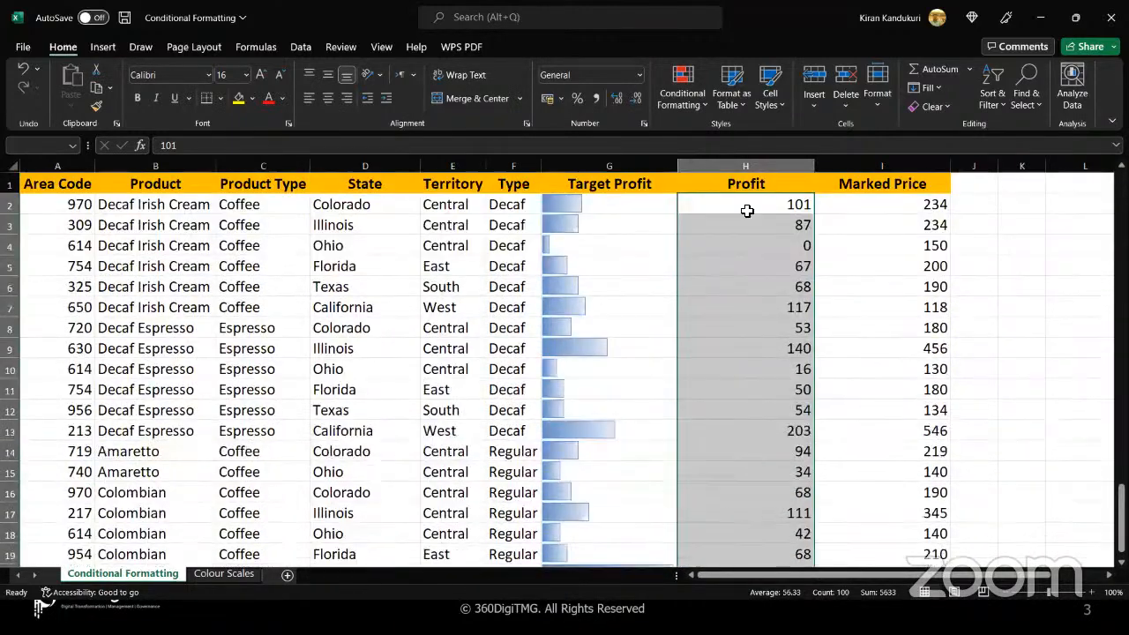
{"action": "left_click", "coordinate": [704, 106]}
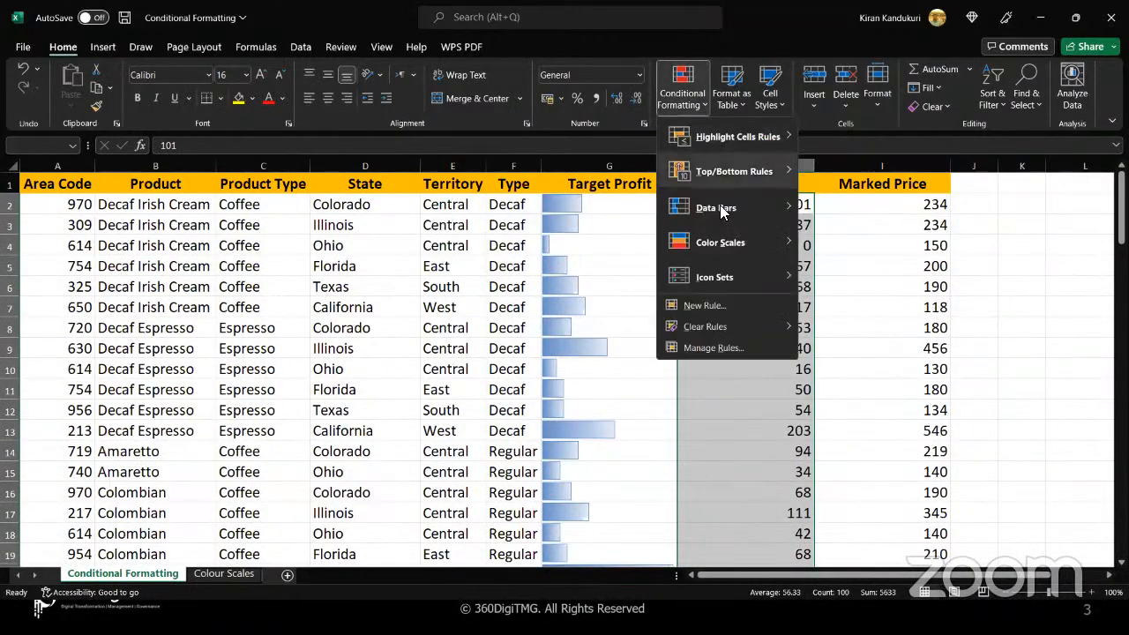
{"action": "mouse_move", "coordinate": [725, 246]}
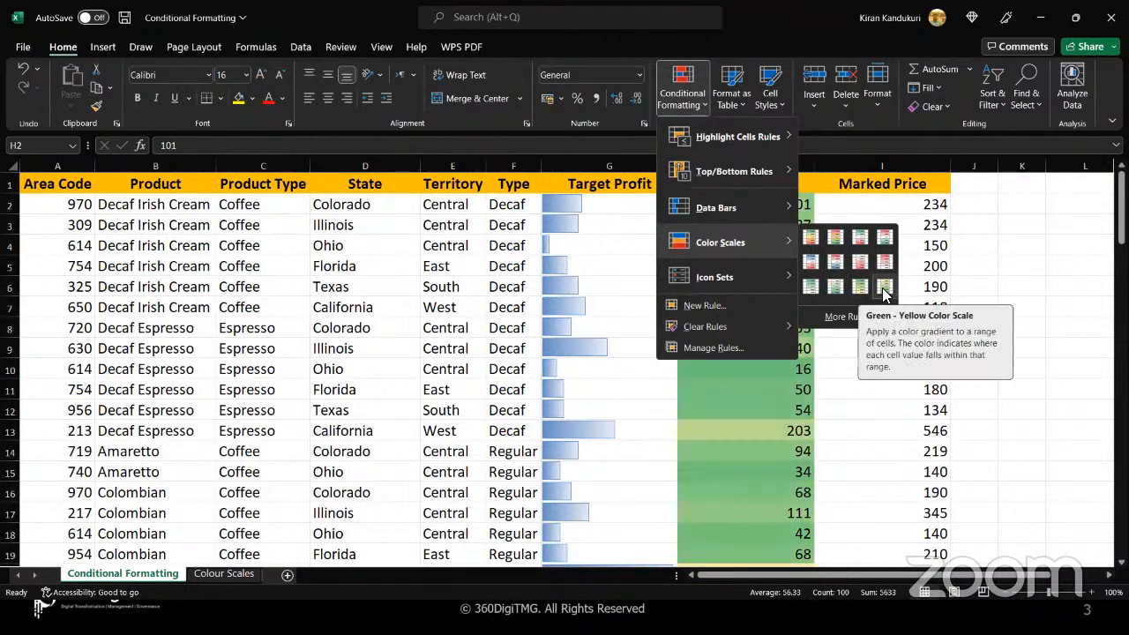
{"action": "left_click", "coordinate": [810, 238]}
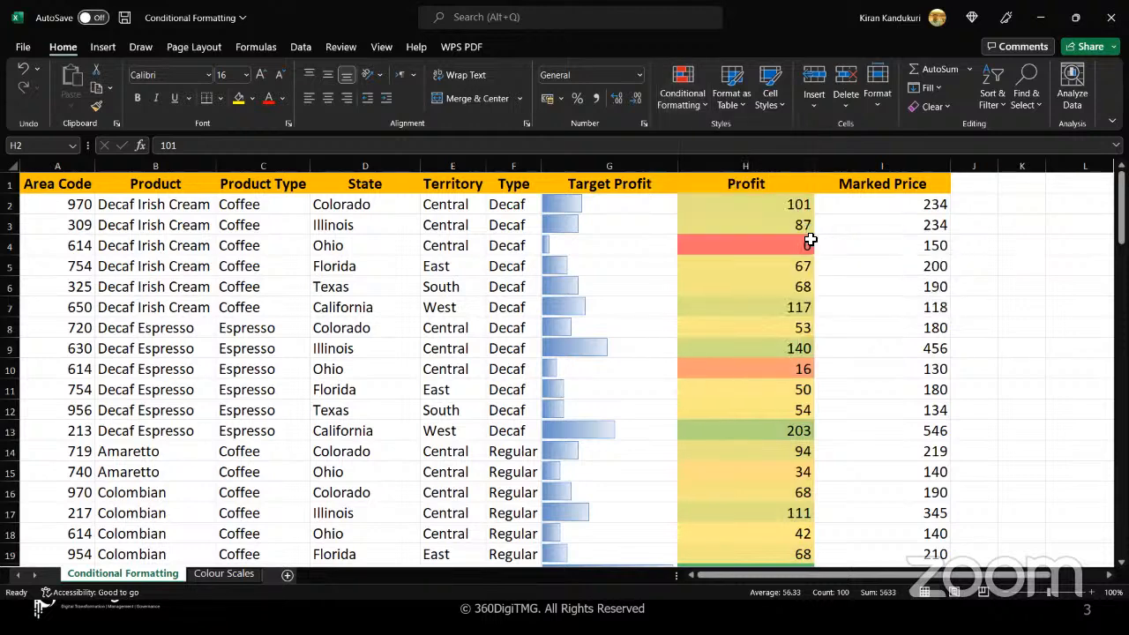
{"action": "left_click", "coordinate": [768, 276]}
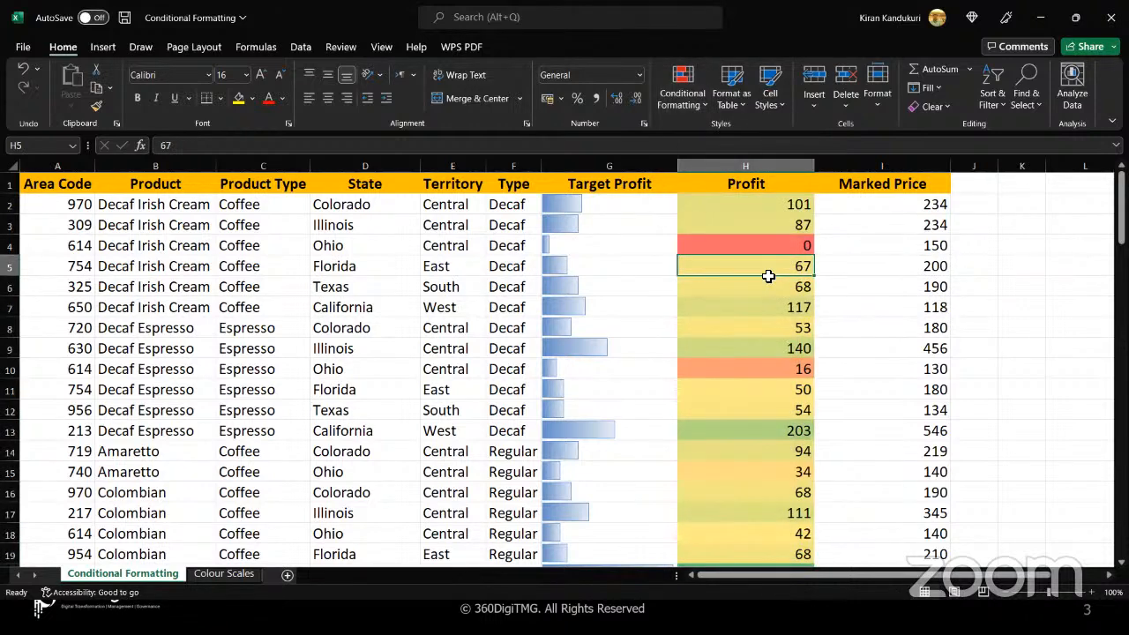
{"action": "left_click", "coordinate": [704, 110]}
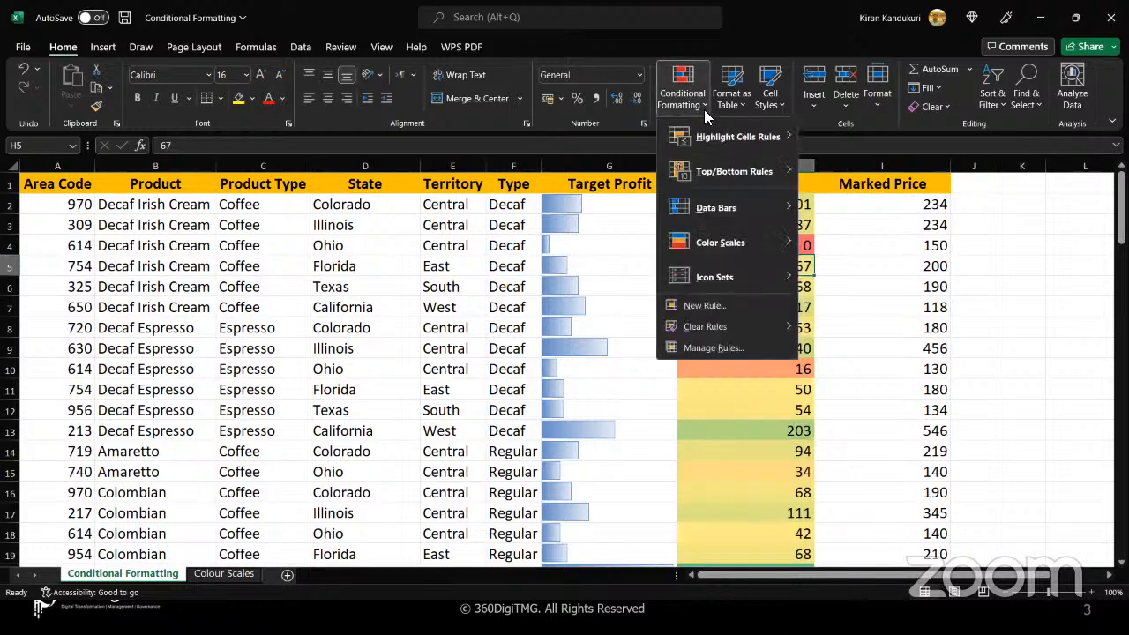
{"action": "mouse_move", "coordinate": [720, 251]}
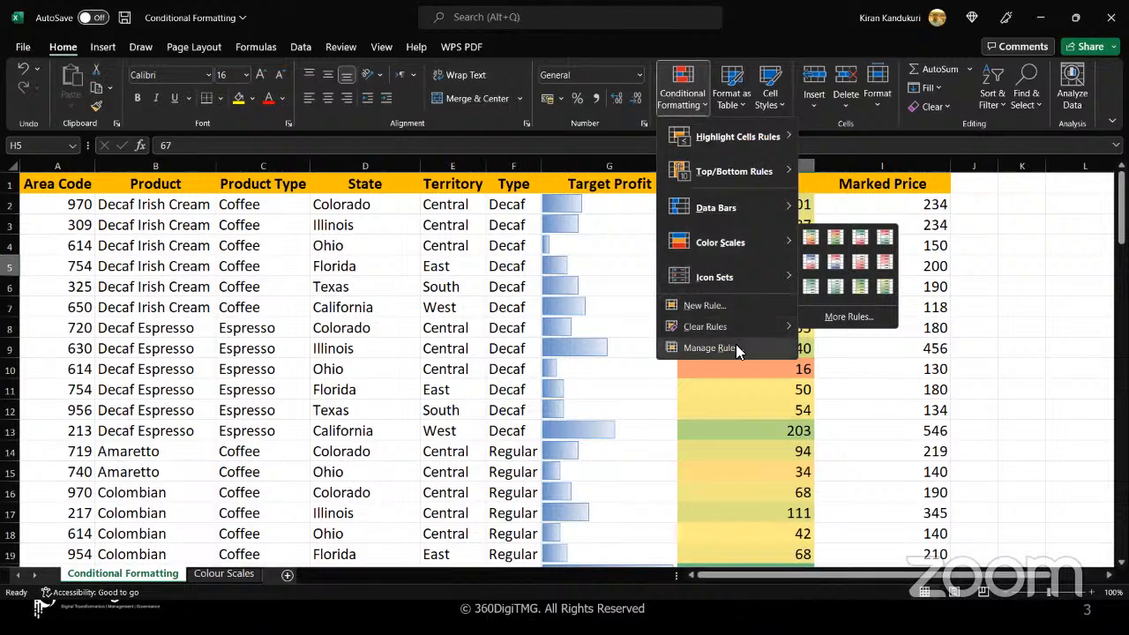
{"action": "left_click", "coordinate": [754, 408]}
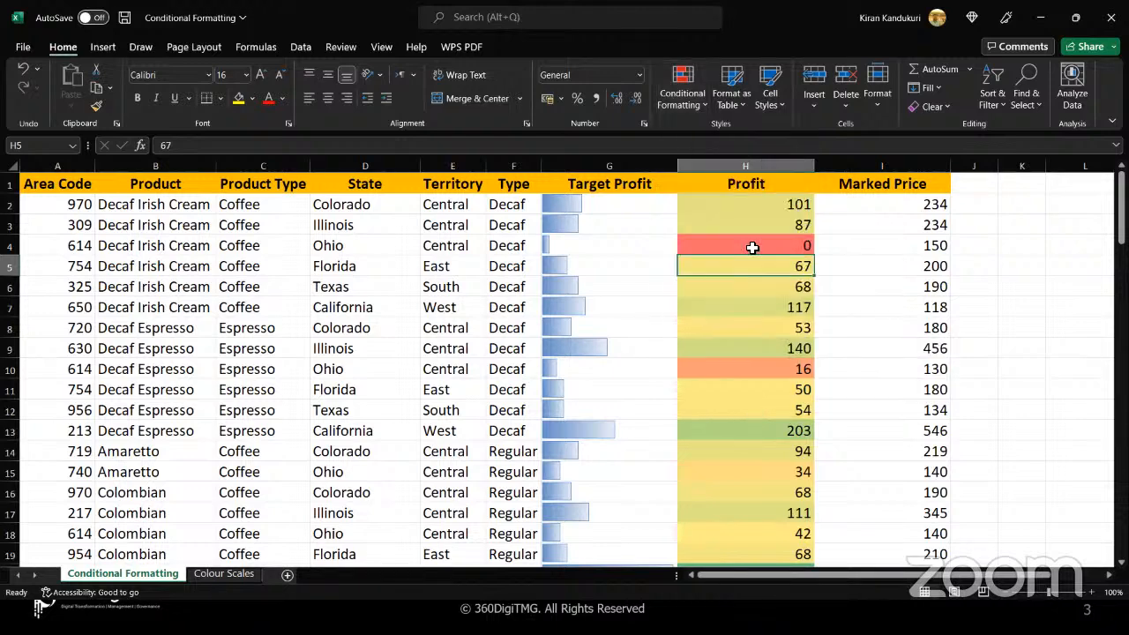
Examine how the color scale shades the Profit values, checking H2, H4 and H20 and the rows down to about row 47
{"action": "left_click", "coordinate": [752, 204]}
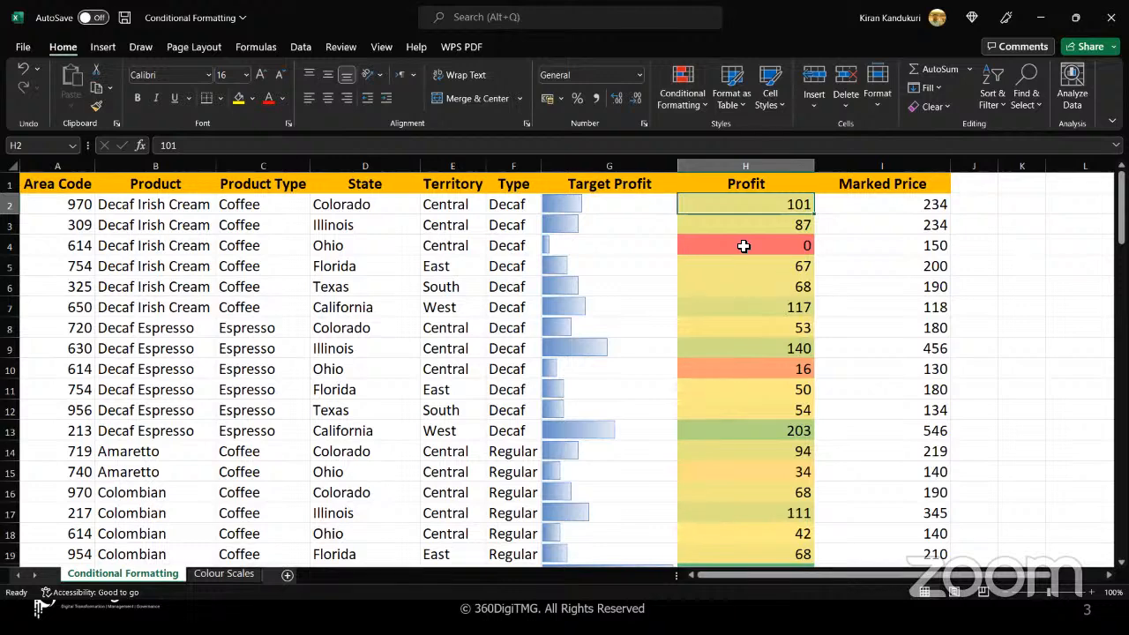
{"action": "left_click", "coordinate": [744, 246]}
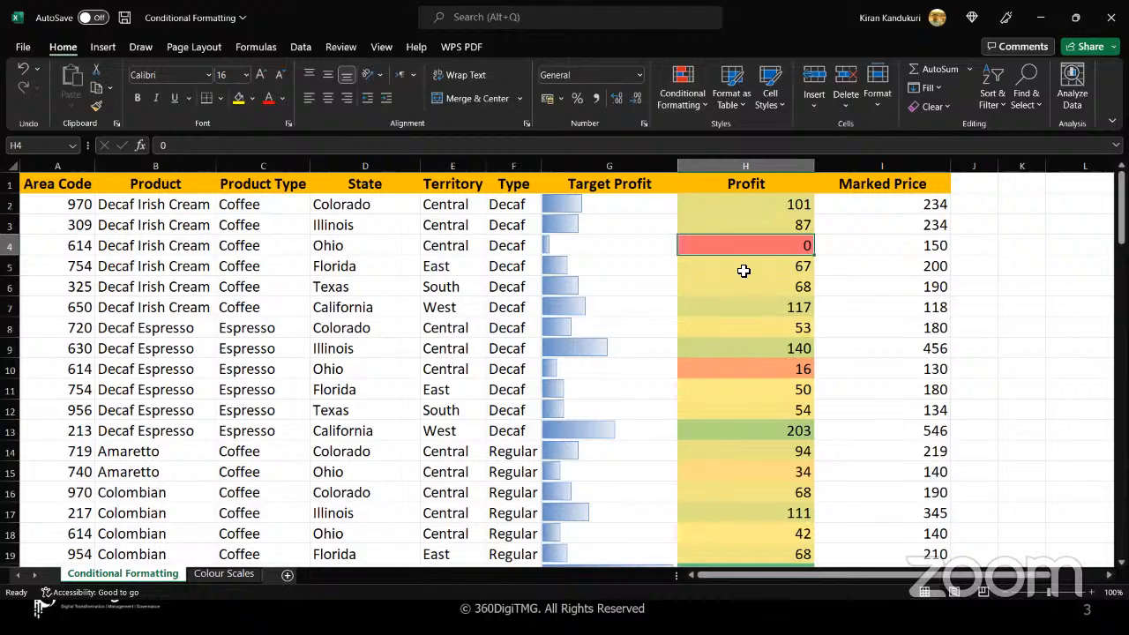
{"action": "scroll", "coordinate": [744, 271], "scroll_direction": "down", "scroll_amount": 2}
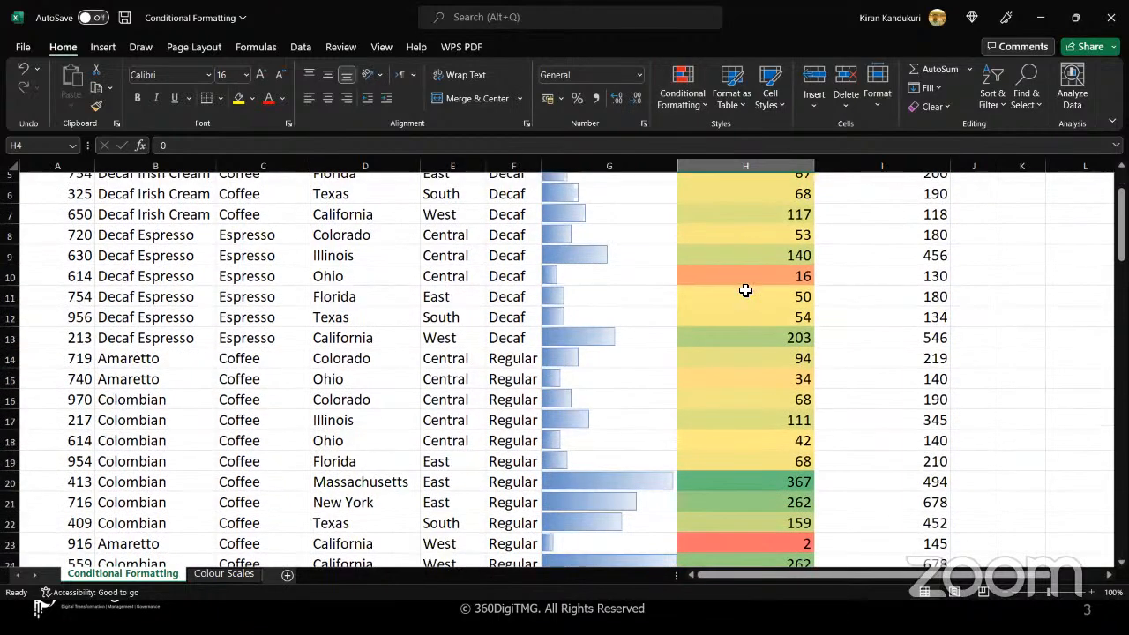
{"action": "scroll", "coordinate": [746, 311], "scroll_direction": "down", "scroll_amount": 2}
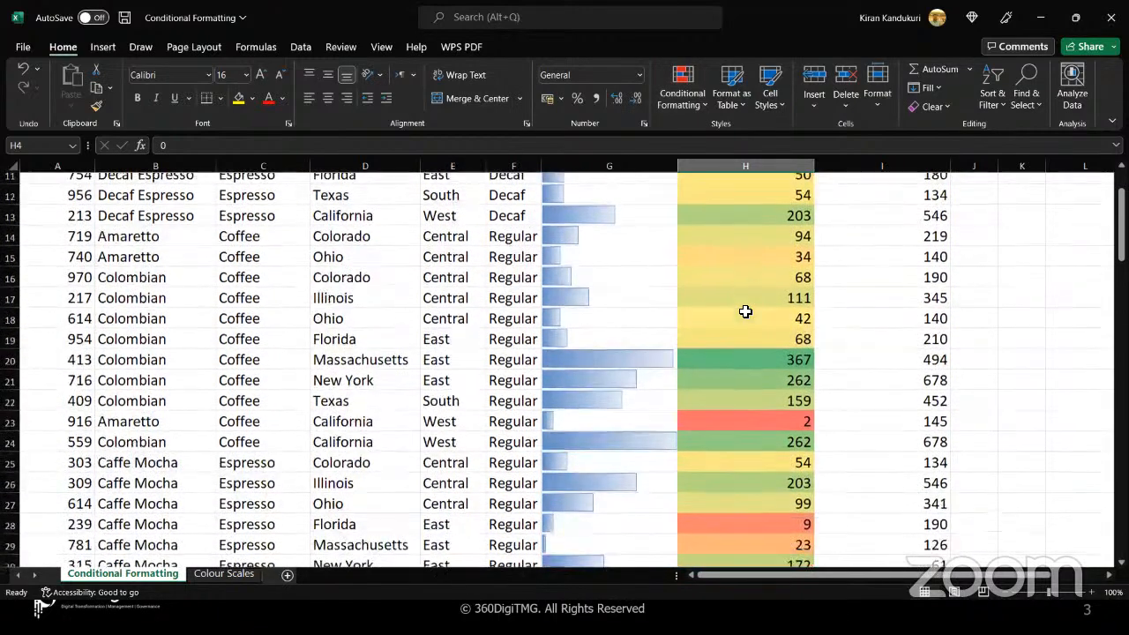
{"action": "left_click", "coordinate": [728, 359]}
{"action": "scroll", "coordinate": [727, 359], "scroll_direction": "down", "scroll_amount": 4}
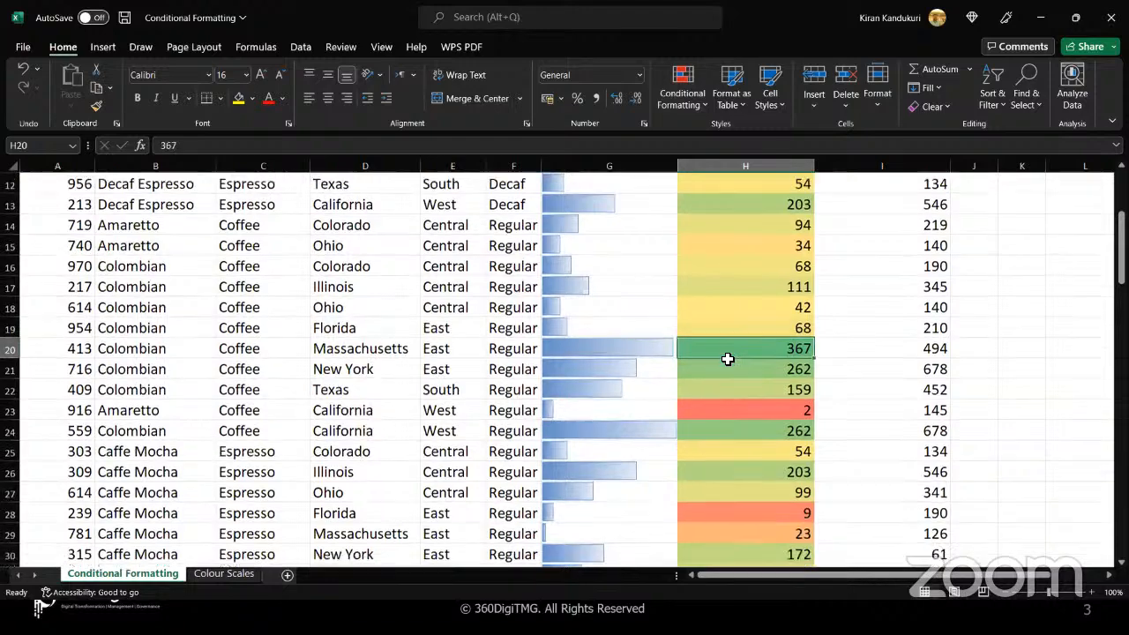
{"action": "scroll", "coordinate": [727, 359], "scroll_direction": "down", "scroll_amount": 2}
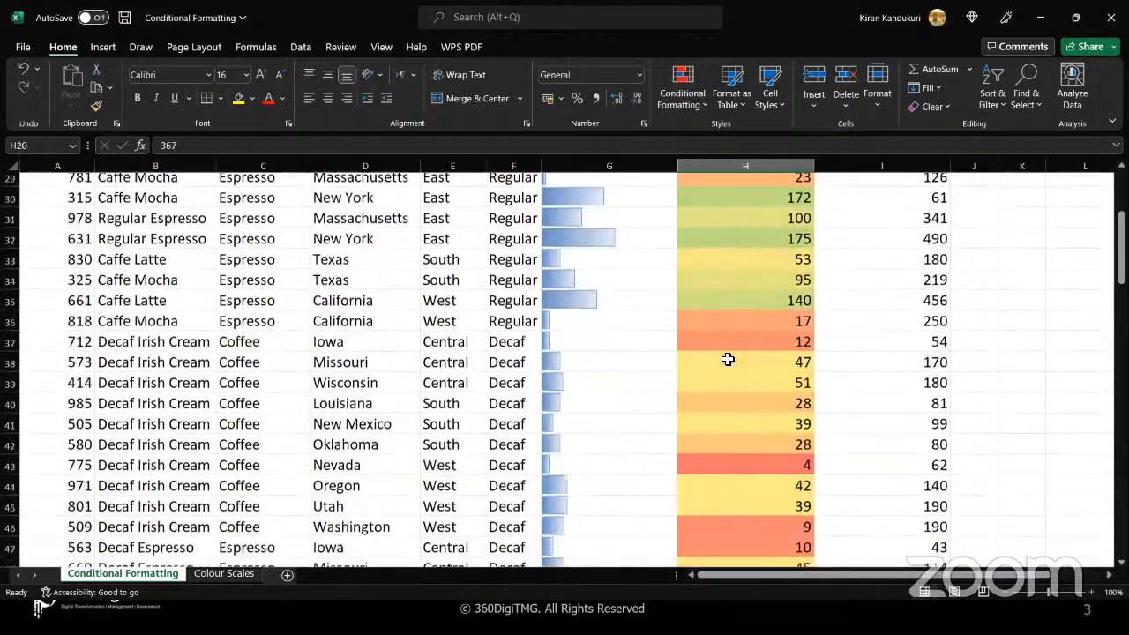
{"action": "scroll", "coordinate": [725, 360], "scroll_direction": "up", "scroll_amount": 6}
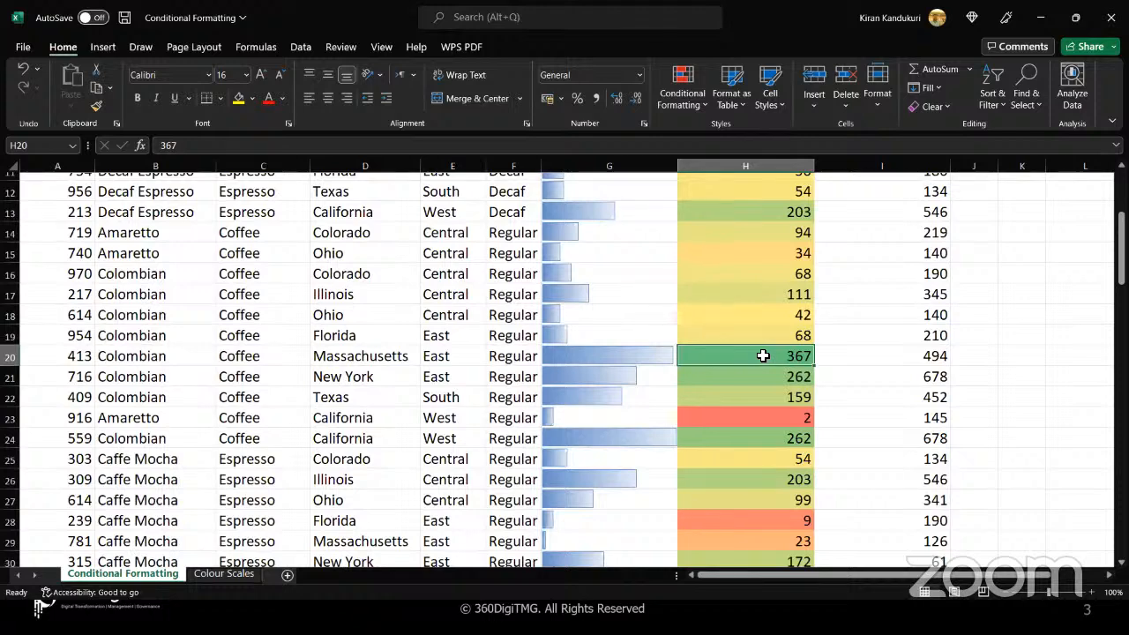
Compare the Profit shading from H21 through H46:H47 and the lower rows, and return to the first rows of the column
{"action": "scroll", "coordinate": [761, 353], "scroll_direction": "down", "scroll_amount": 1}
{"action": "left_click", "coordinate": [758, 334]}
{"action": "scroll", "coordinate": [758, 334], "scroll_direction": "down", "scroll_amount": 2}
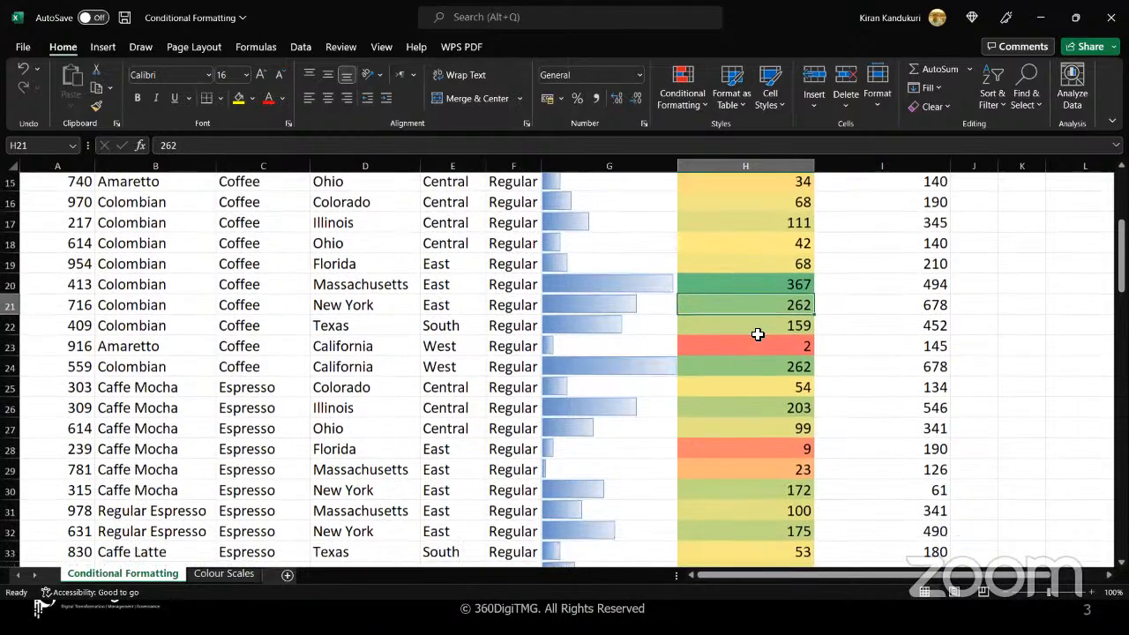
{"action": "scroll", "coordinate": [758, 334], "scroll_direction": "down", "scroll_amount": 2}
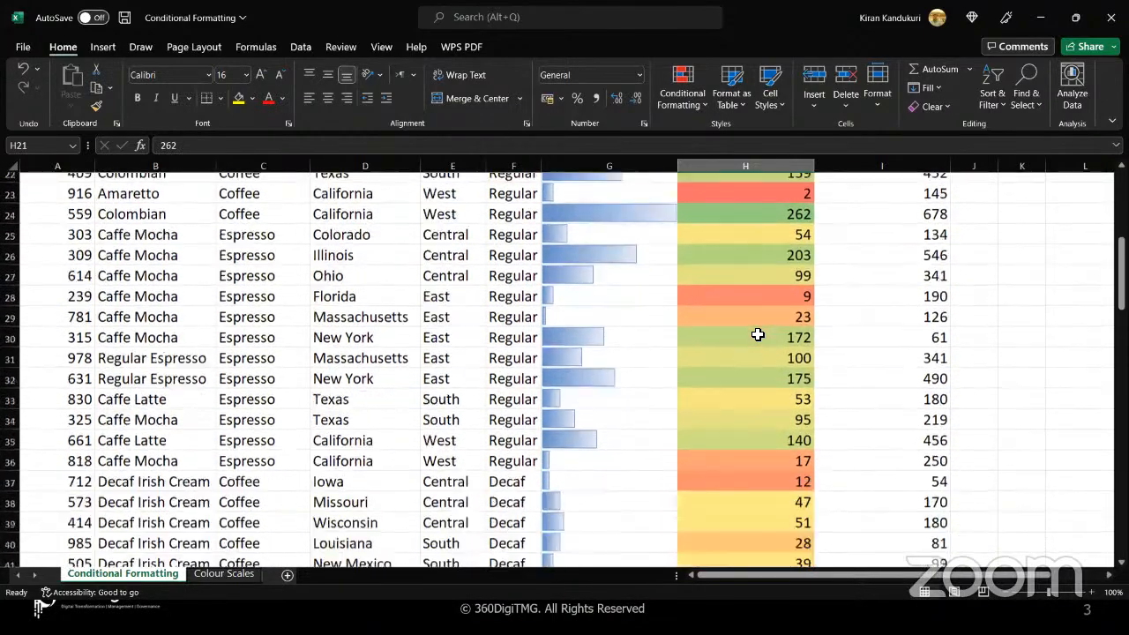
{"action": "scroll", "coordinate": [758, 335], "scroll_direction": "down", "scroll_amount": 2}
{"action": "left_click_drag", "start_coordinate": [746, 356], "coordinate": [747, 394]}
{"action": "scroll", "coordinate": [746, 376], "scroll_direction": "down", "scroll_amount": 2}
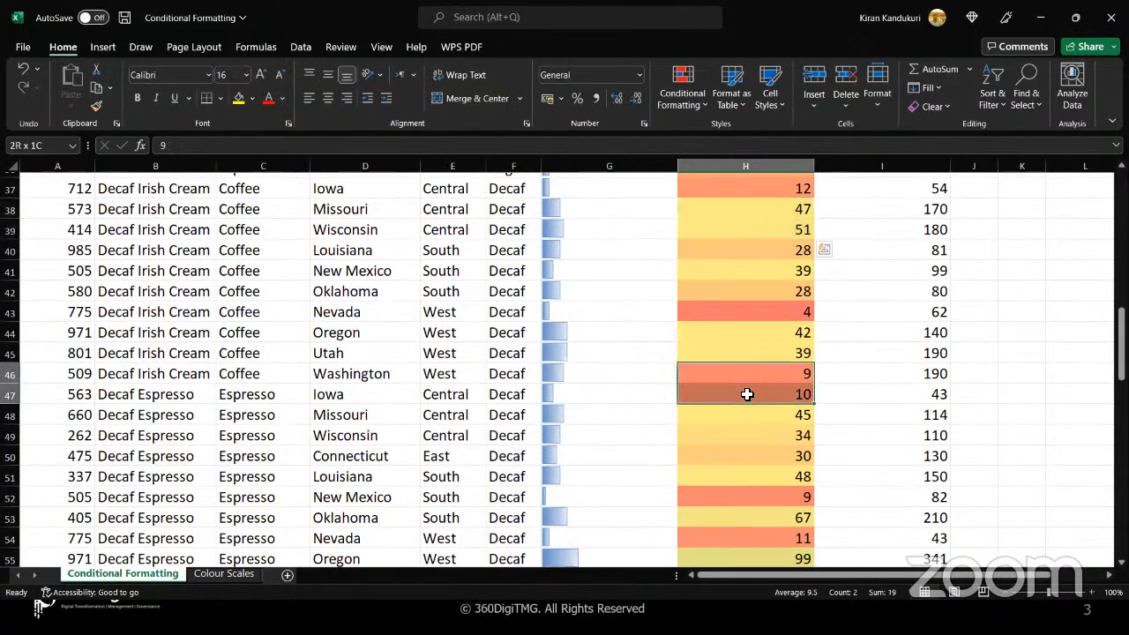
{"action": "scroll", "coordinate": [747, 395], "scroll_direction": "down", "scroll_amount": 5}
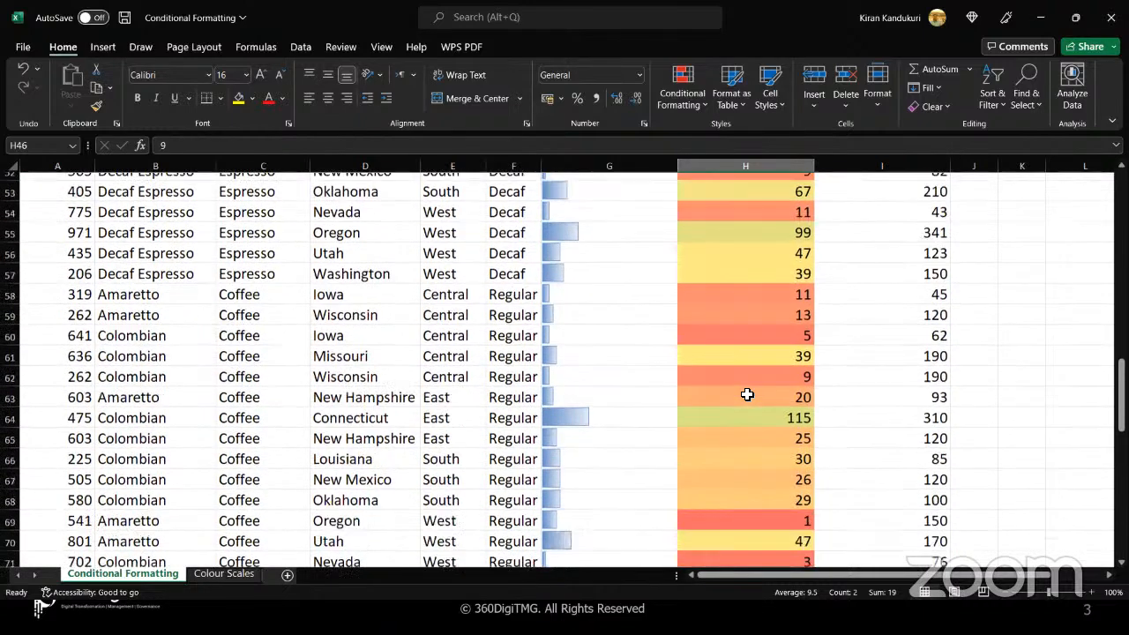
{"action": "scroll", "coordinate": [747, 394], "scroll_direction": "down", "scroll_amount": 3}
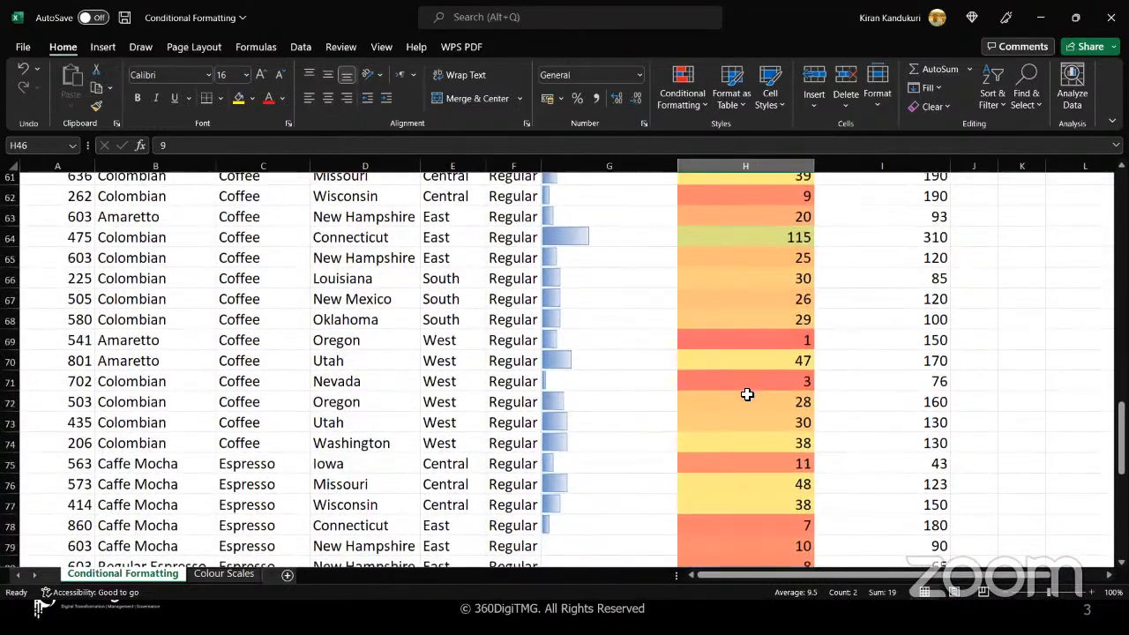
{"action": "scroll", "coordinate": [747, 394], "scroll_direction": "down", "scroll_amount": 3}
{"action": "scroll", "coordinate": [747, 394], "scroll_direction": "up", "scroll_amount": 15}
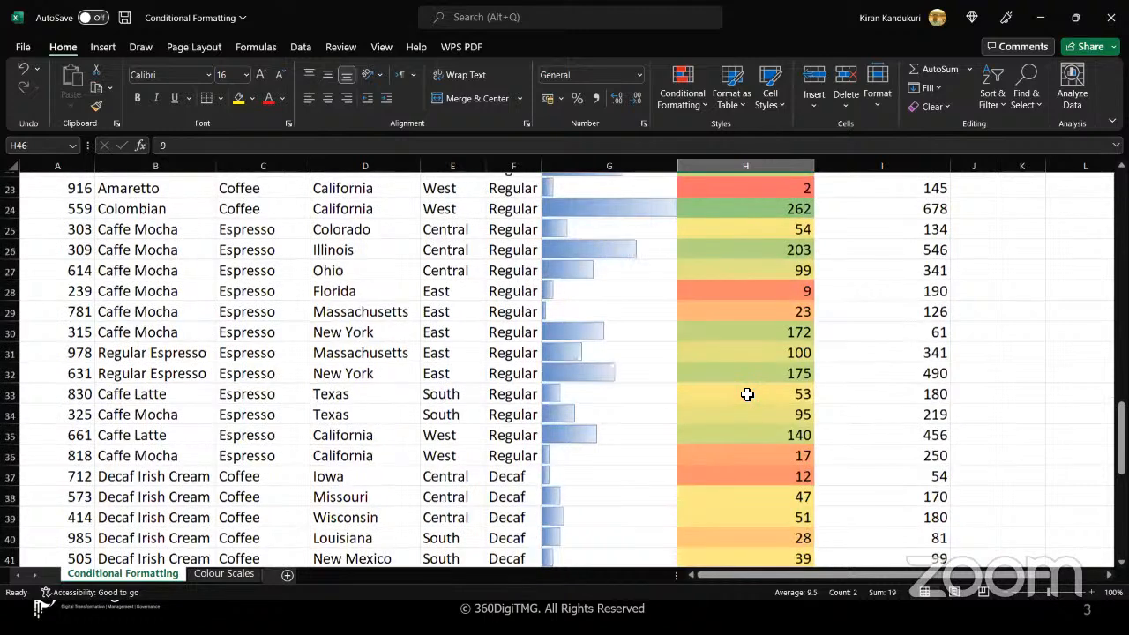
{"action": "scroll", "coordinate": [747, 394], "scroll_direction": "up", "scroll_amount": 7}
{"action": "left_click_drag", "start_coordinate": [744, 211], "coordinate": [743, 380]}
{"action": "left_click", "coordinate": [745, 384]}
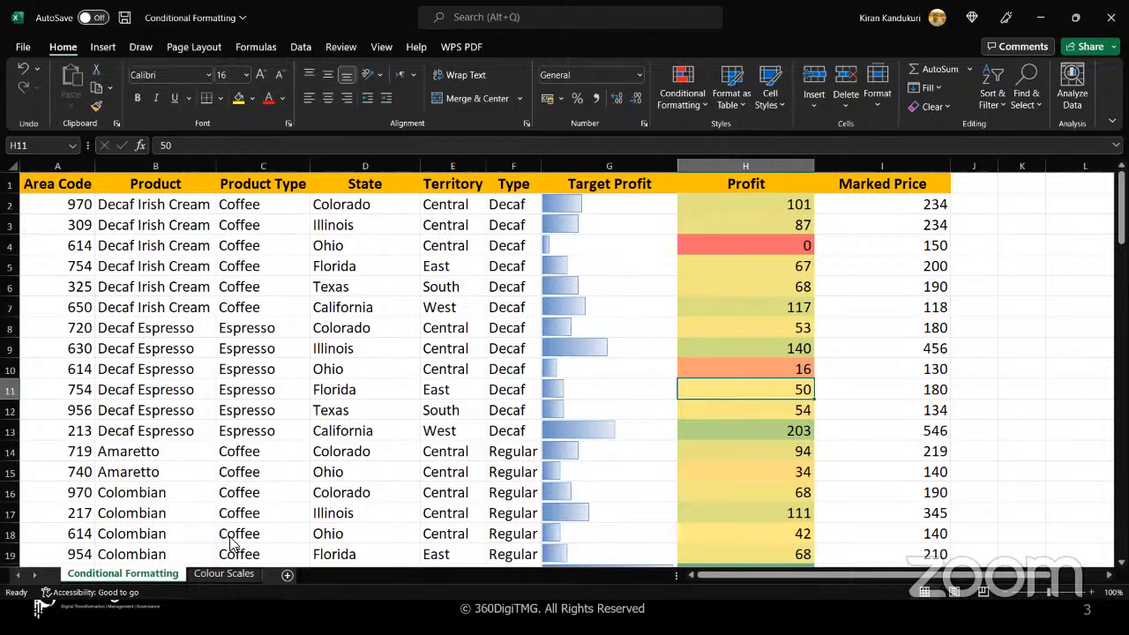
Switch to the Colour Scales sheet and review the product names in A2:A14 and their monthly values
{"action": "left_click", "coordinate": [223, 574]}
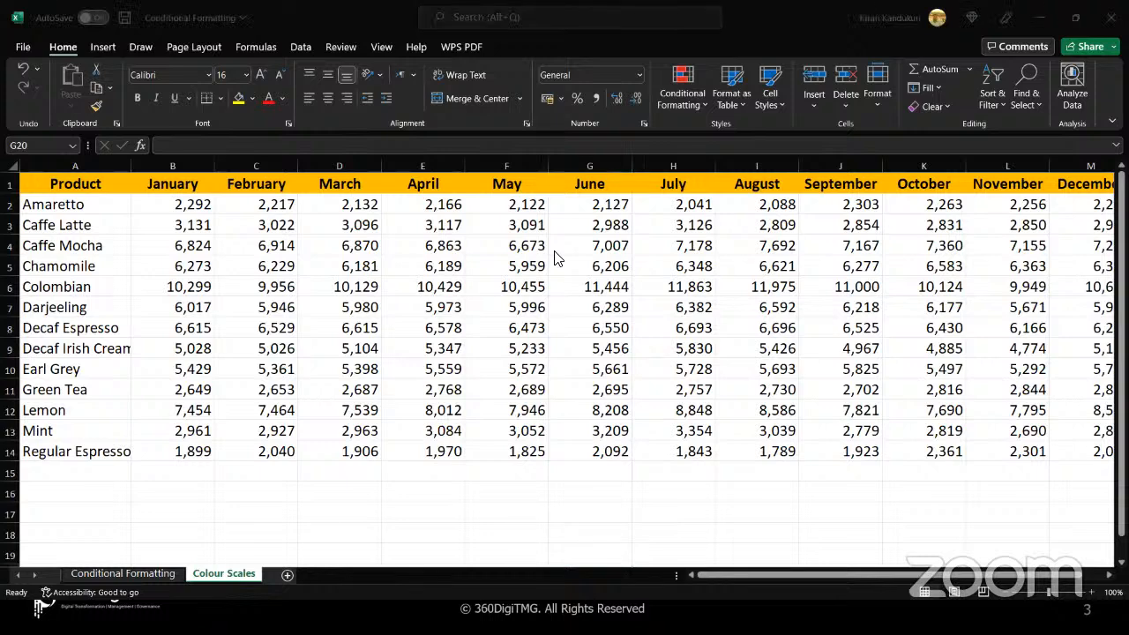
{"action": "left_click", "coordinate": [7, 208]}
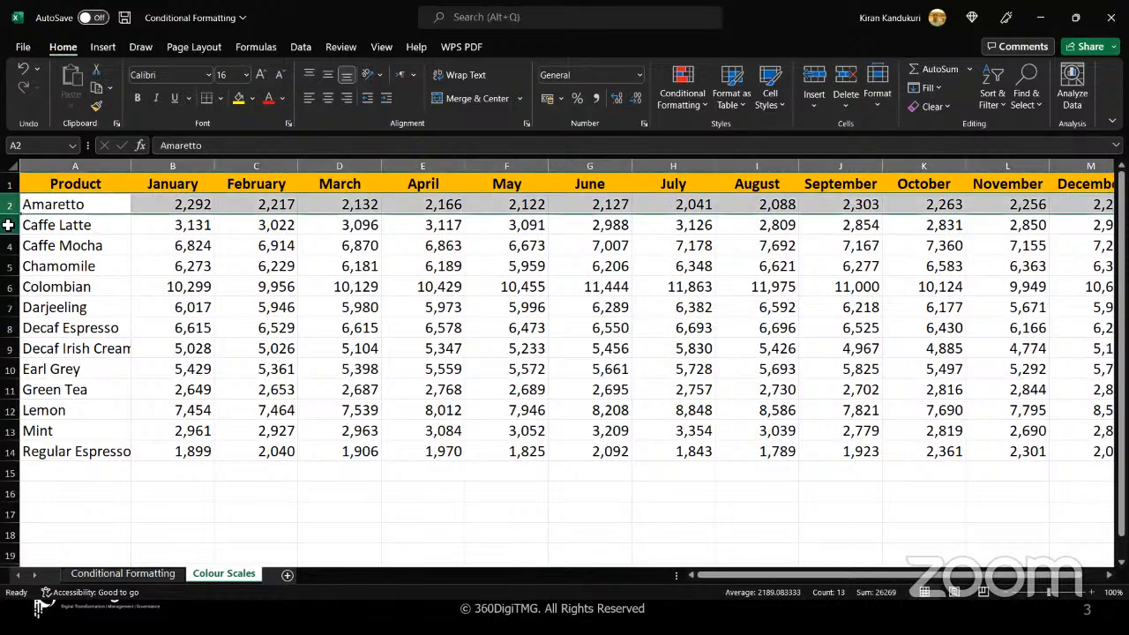
{"action": "left_click", "coordinate": [8, 226]}
{"action": "left_click_drag", "start_coordinate": [88, 205], "coordinate": [101, 451]}
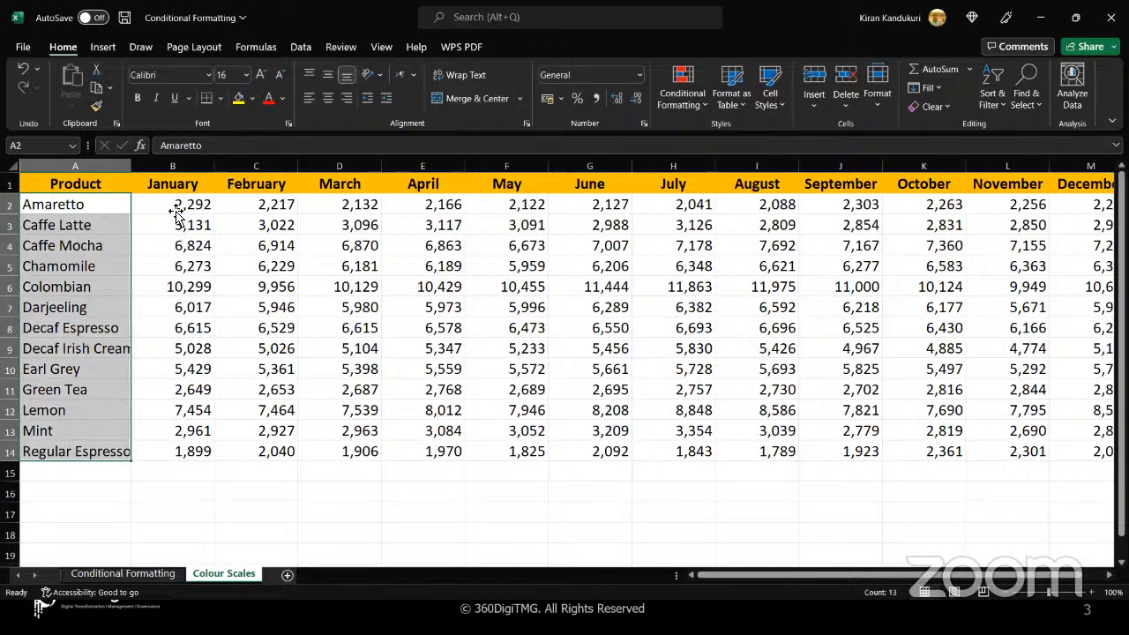
{"action": "left_click_drag", "start_coordinate": [176, 212], "coordinate": [1065, 460]}
{"action": "left_click", "coordinate": [1048, 469]}
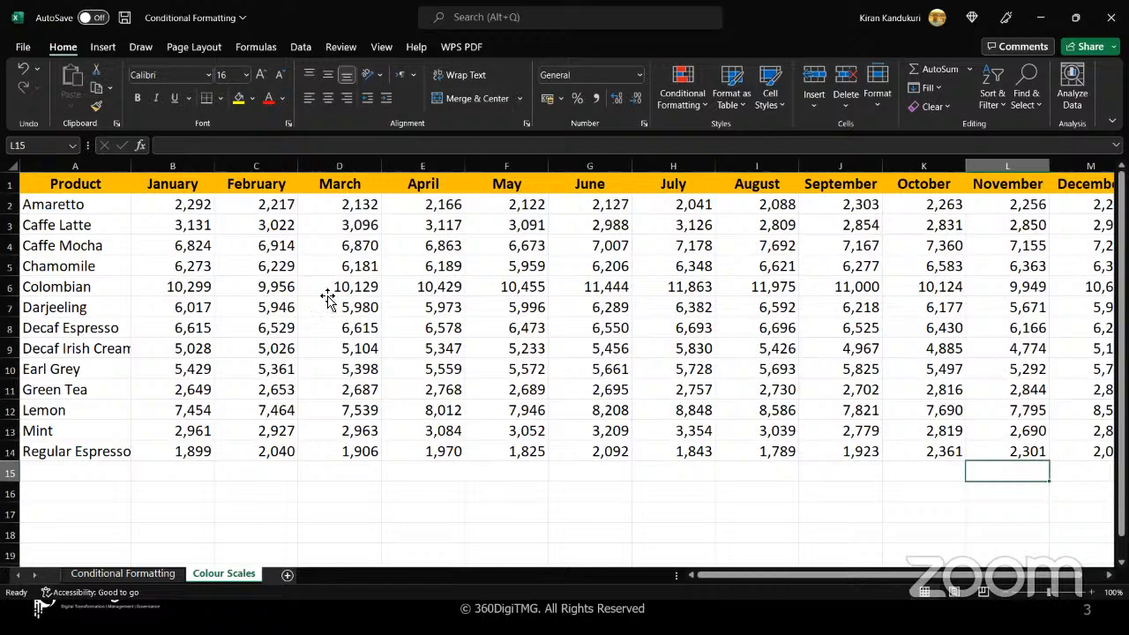
Apply the Green - Yellow - Red Color Scale to the monthly product values in B2:M14, leaving out the headers, and deselect the range
{"action": "left_click", "coordinate": [151, 293]}
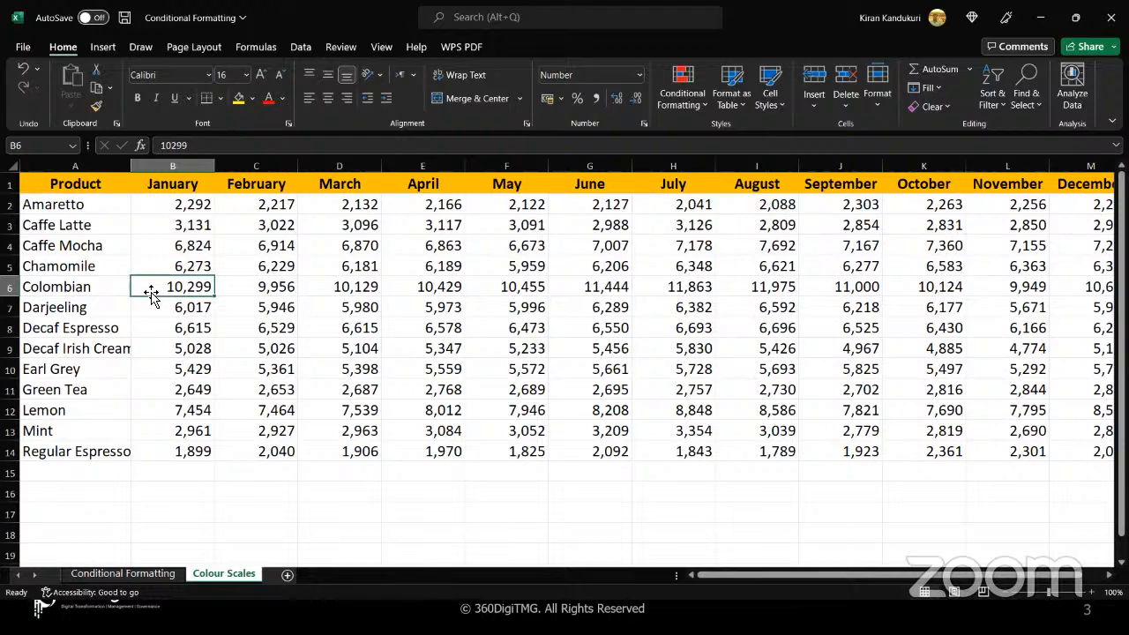
{"action": "left_click", "coordinate": [177, 223]}
{"action": "left_click", "coordinate": [174, 214]}
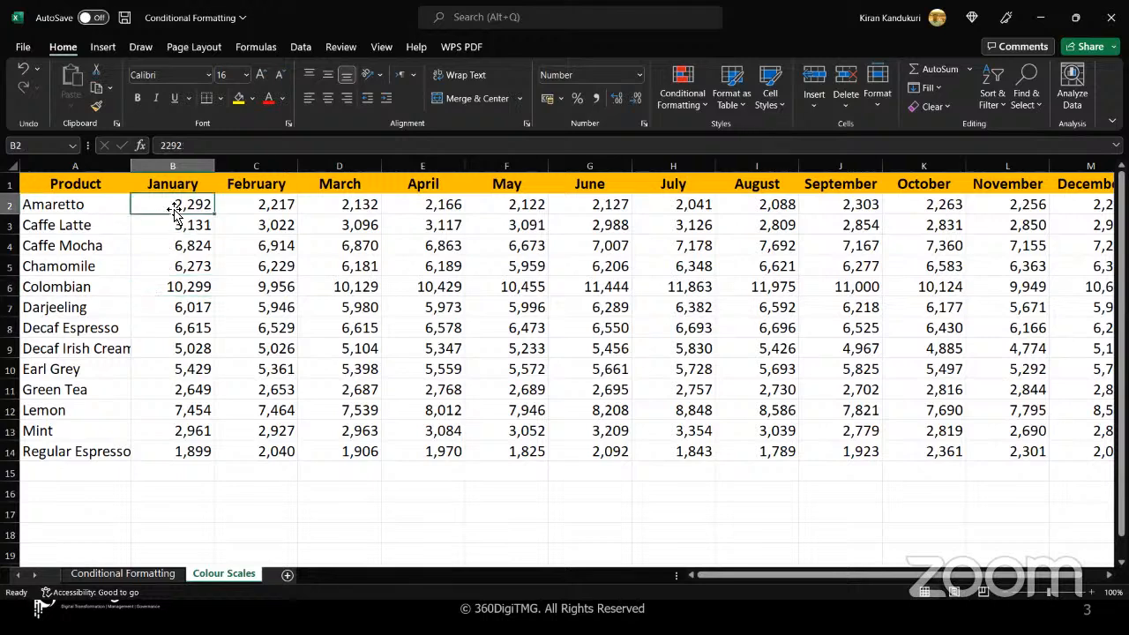
{"action": "key", "text": "ctrl+shift+Right"}
{"action": "key", "text": "ctrl+shift+Down"}
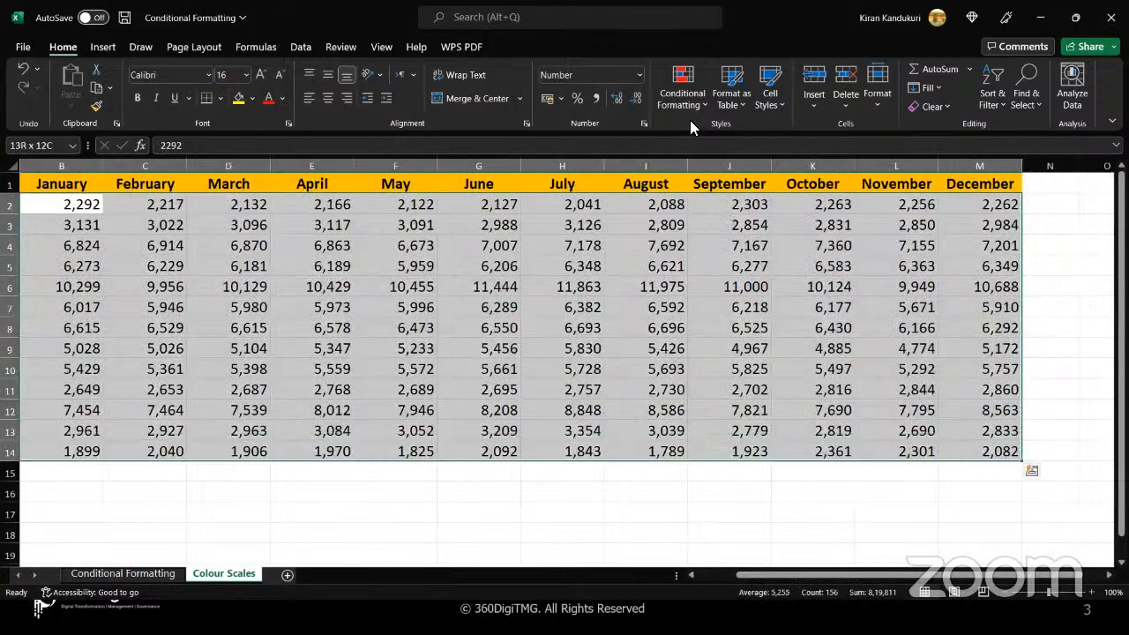
{"action": "left_click", "coordinate": [702, 104]}
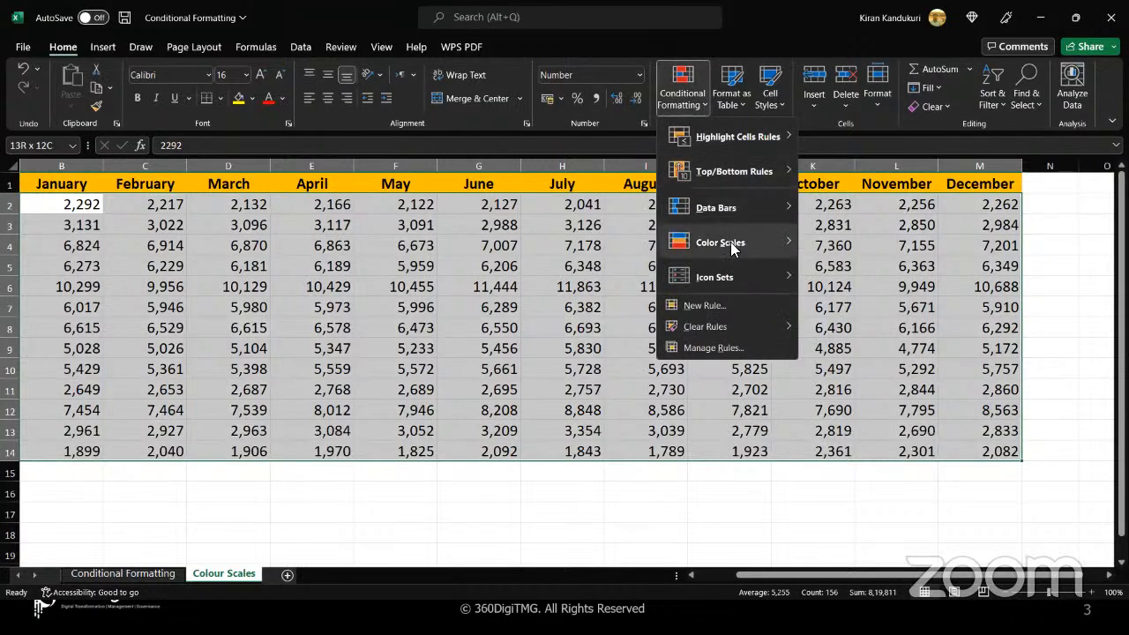
{"action": "mouse_move", "coordinate": [730, 242]}
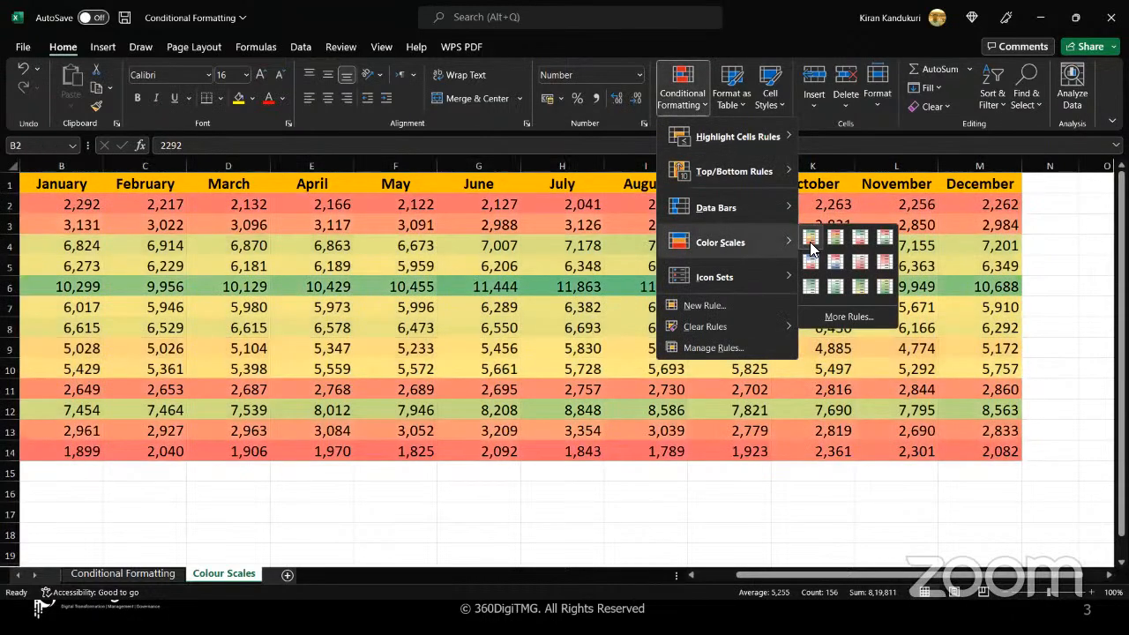
{"action": "left_click", "coordinate": [810, 242]}
{"action": "left_click", "coordinate": [628, 477]}
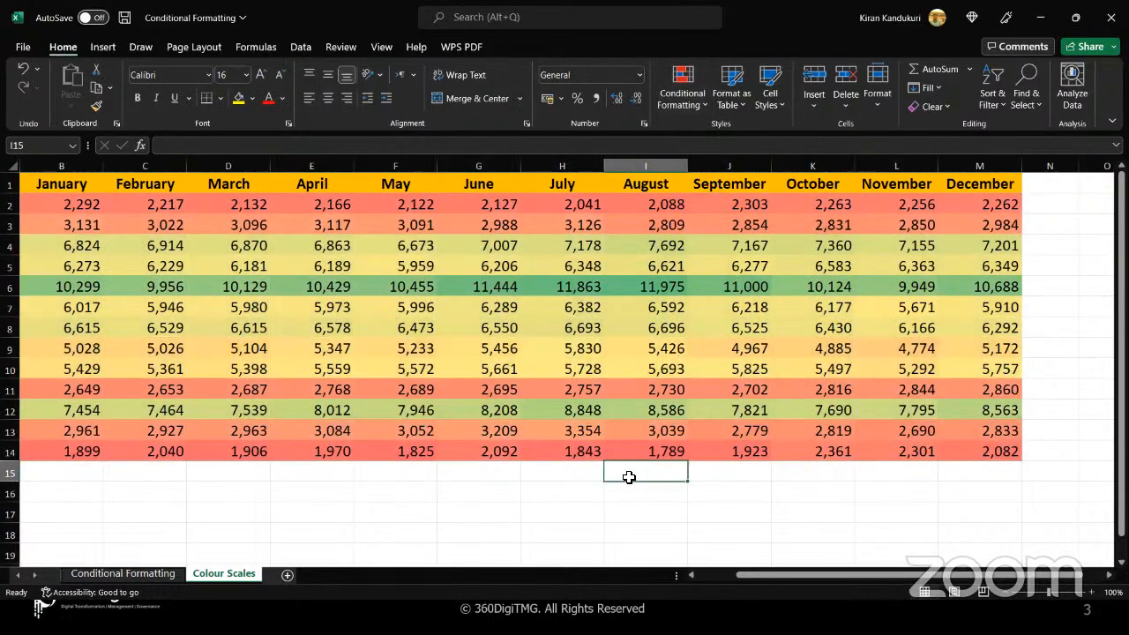
Compare the color shading of the product rows, including Regular Espresso, Mint, Green Tea, Colombian, Lemon, Caffe Mocha and Amaretto
{"action": "key", "text": "Left"}
{"action": "key", "text": "Left"}
{"action": "key", "text": "Left"}
{"action": "key", "text": "Left"}
{"action": "key", "text": "Left"}
{"action": "key", "text": "Left"}
{"action": "key", "text": "Left"}
{"action": "key", "text": "Left"}
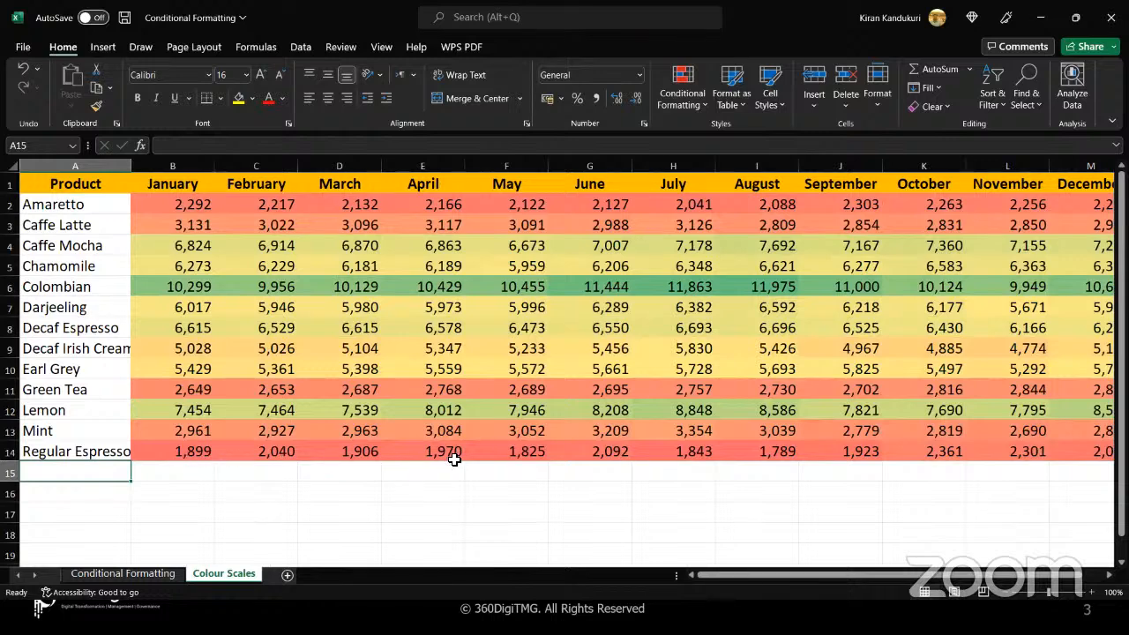
{"action": "left_click", "coordinate": [10, 450]}
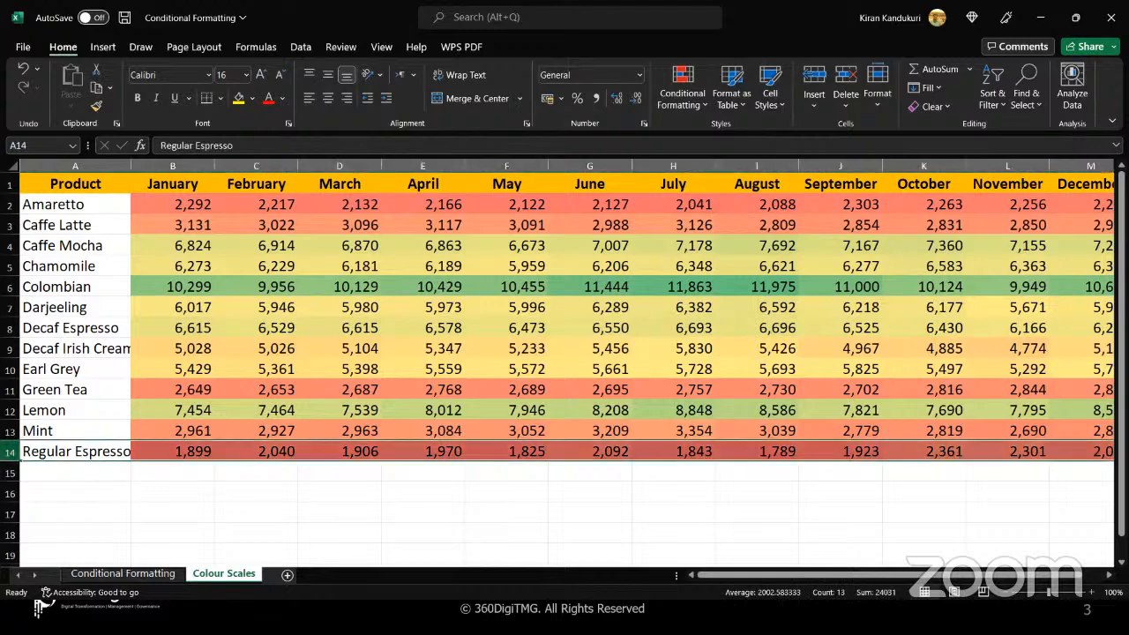
{"action": "left_click", "coordinate": [10, 431]}
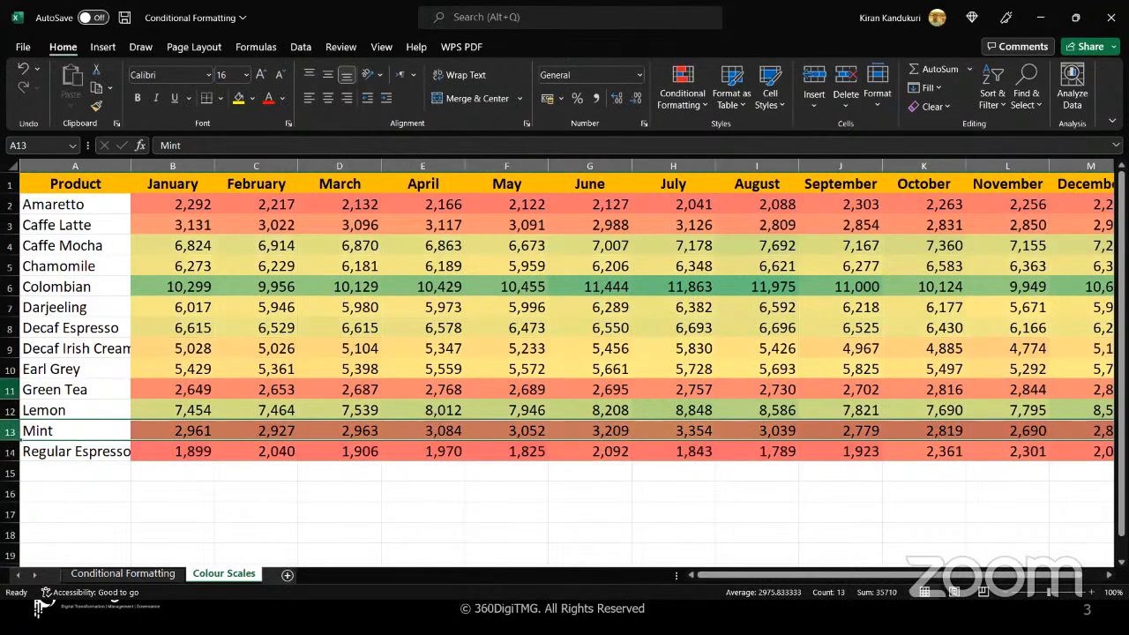
{"action": "left_click", "coordinate": [10, 389]}
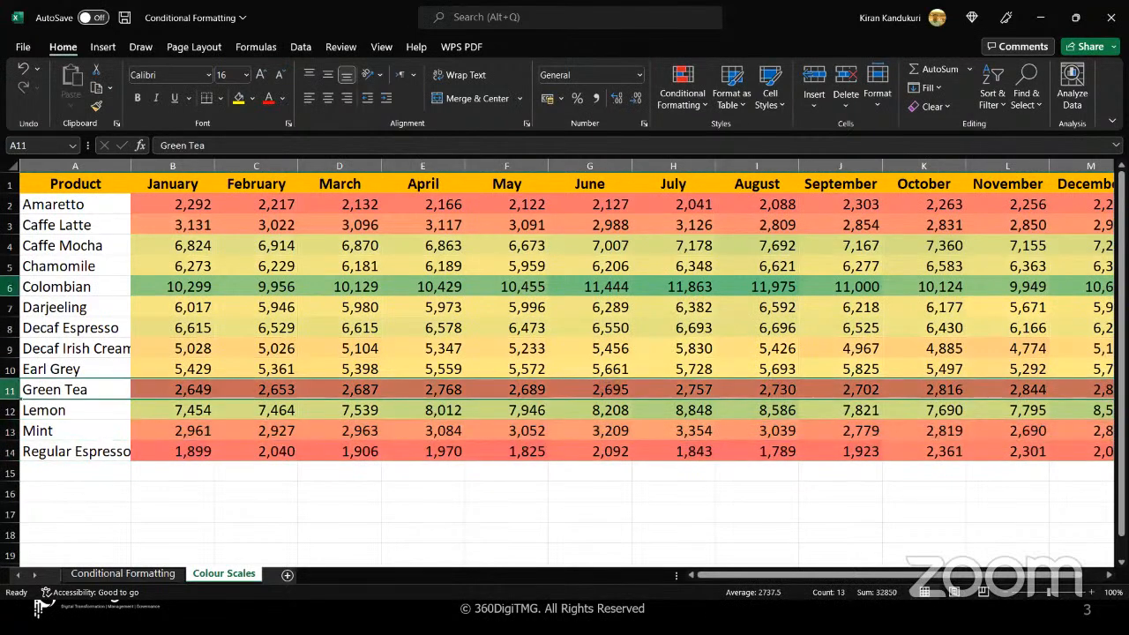
{"action": "left_click", "coordinate": [10, 286]}
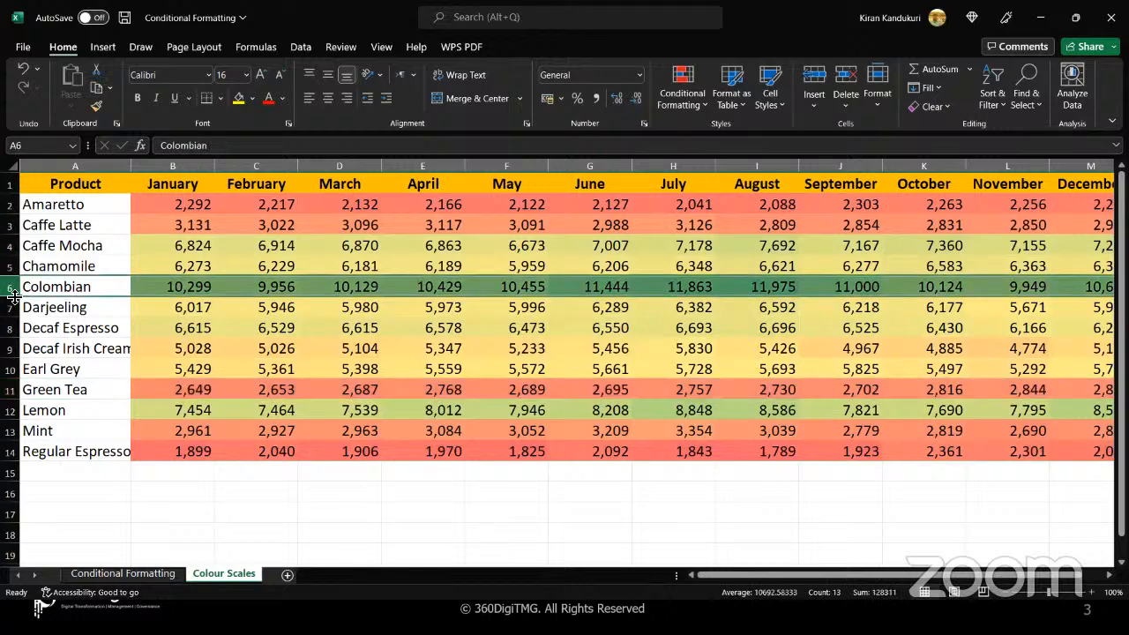
{"action": "left_click", "coordinate": [10, 410]}
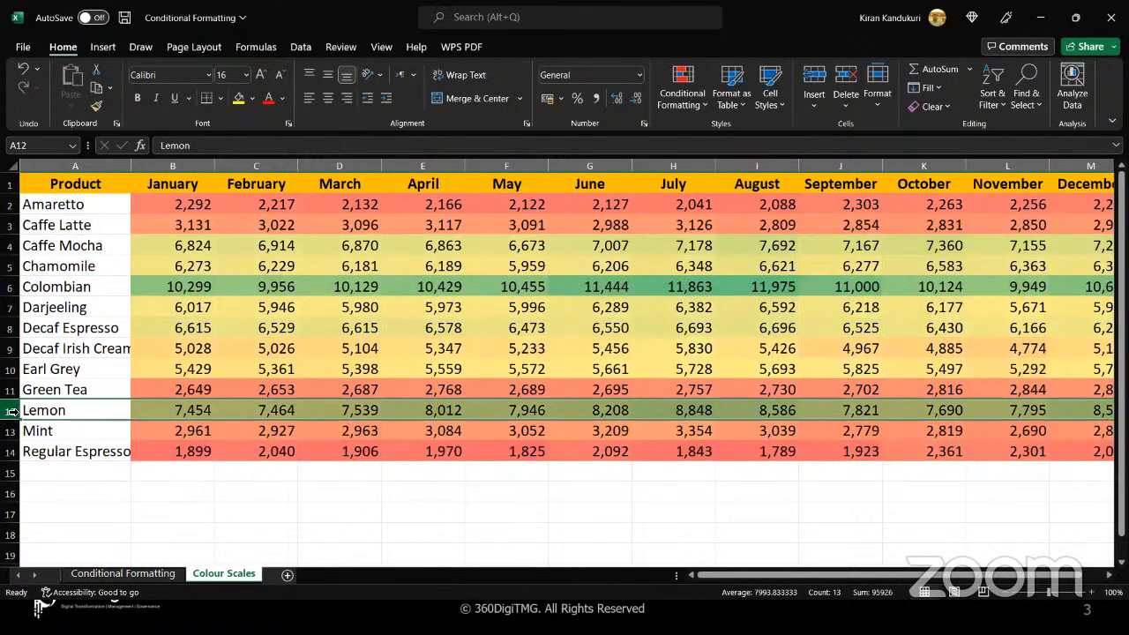
{"action": "left_click", "coordinate": [10, 245]}
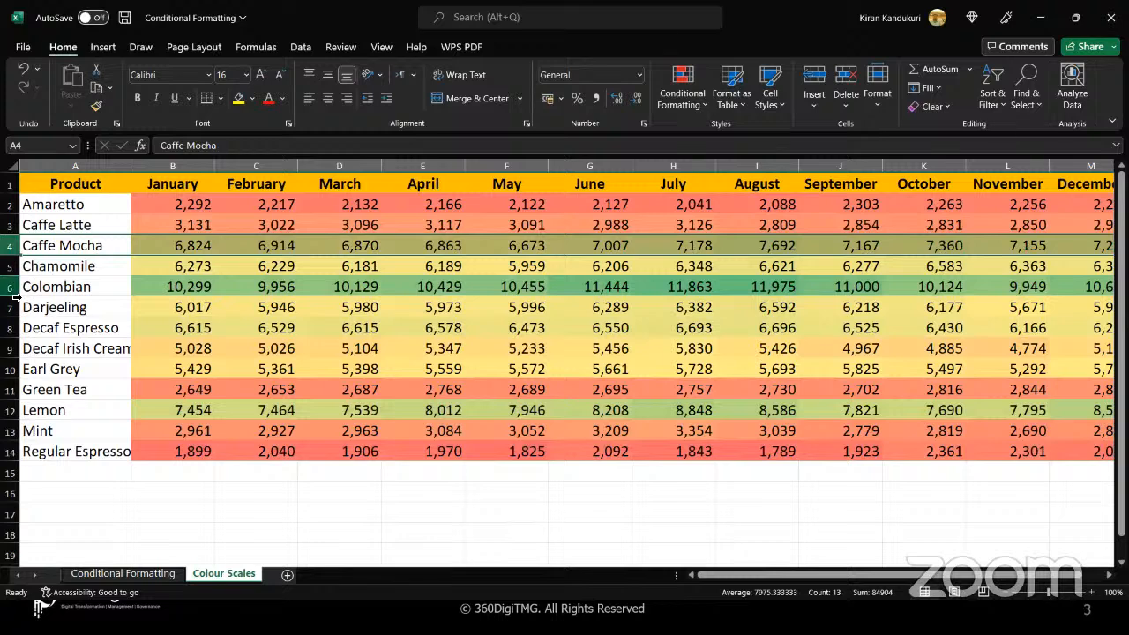
{"action": "left_click_drag", "start_coordinate": [16, 294], "coordinate": [16, 347]}
{"action": "left_click", "coordinate": [11, 203]}
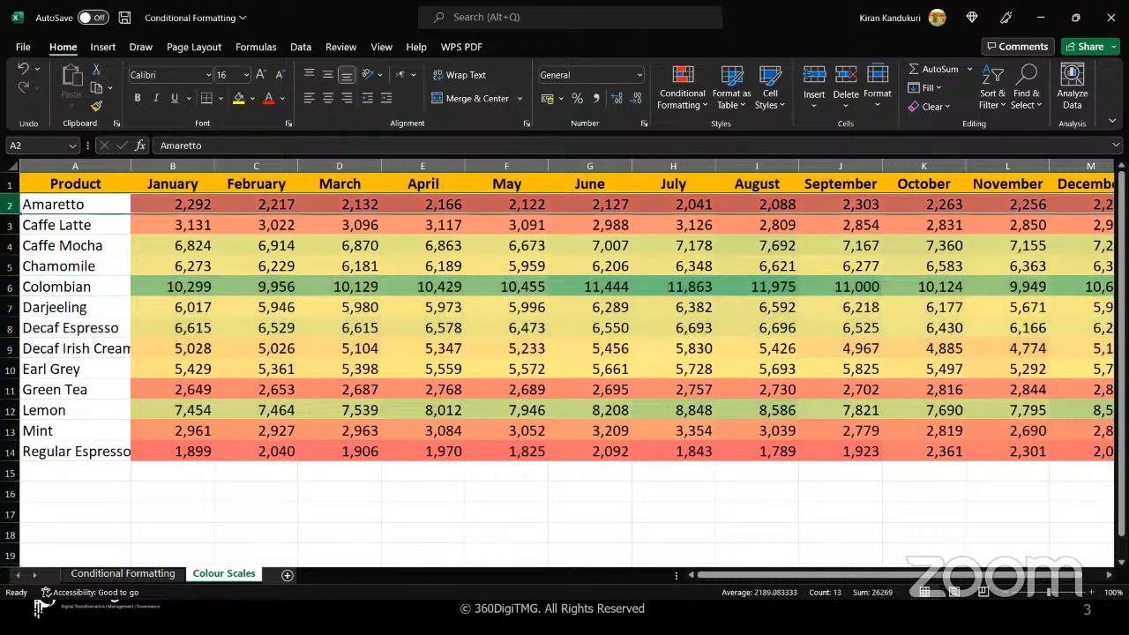
Compare the shading of the Mint and Green Tea rows, and review the monthly values across to December
{"action": "key", "text": "alt"}
{"action": "left_click", "coordinate": [16, 457]}
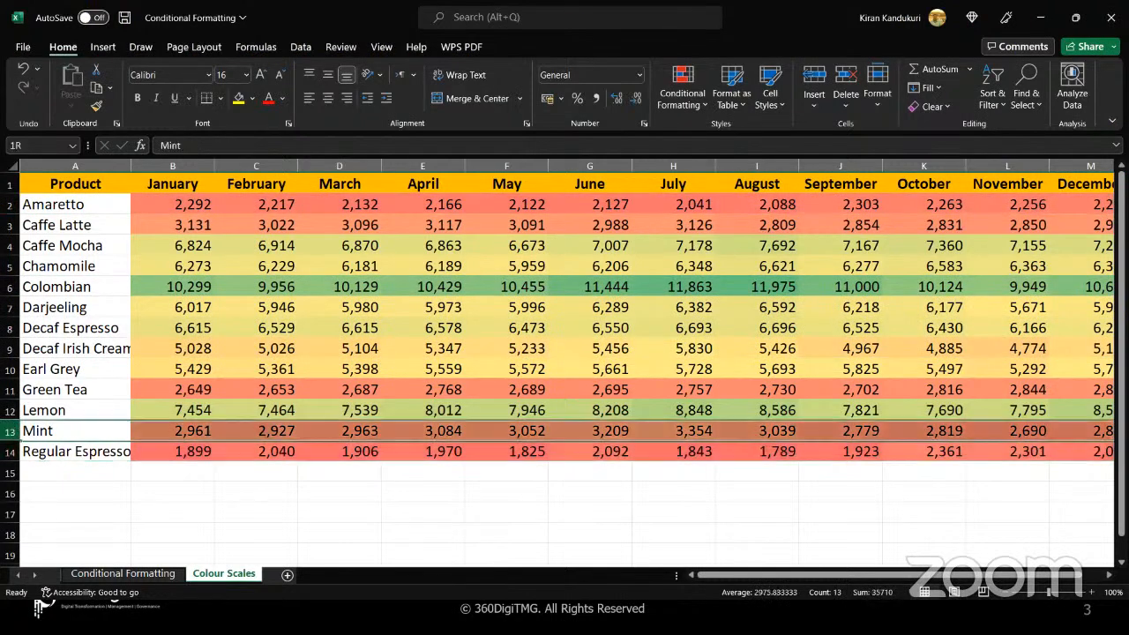
{"action": "left_click", "coordinate": [11, 430]}
{"action": "left_click", "coordinate": [8, 389]}
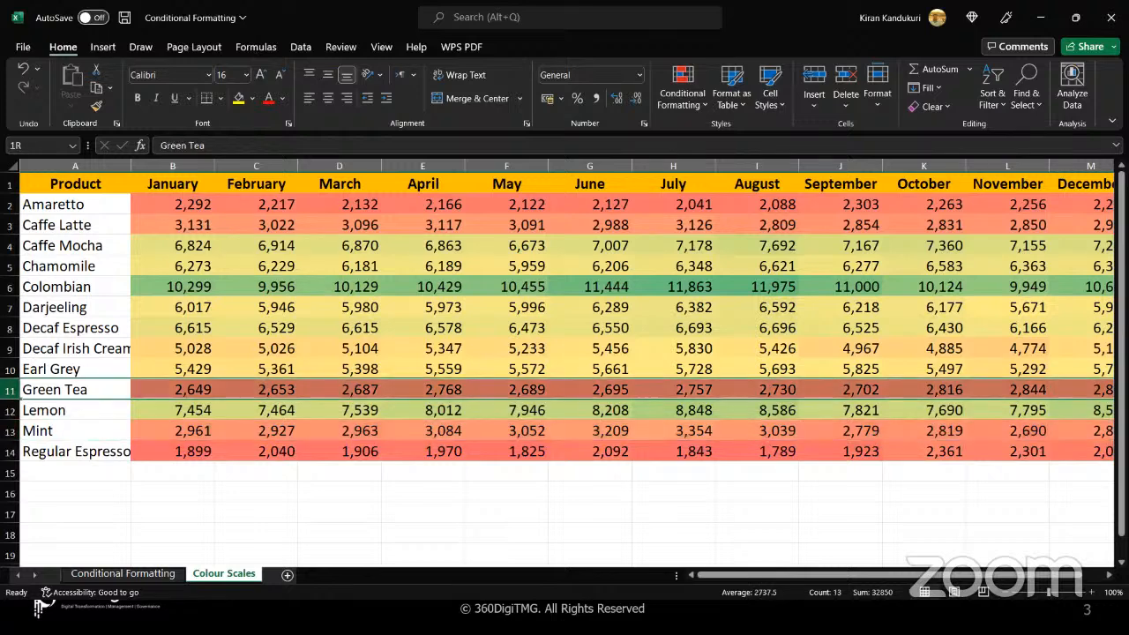
{"action": "left_click", "coordinate": [322, 487]}
{"action": "scroll", "coordinate": [322, 488], "scroll_direction": "right", "scroll_amount": 3}
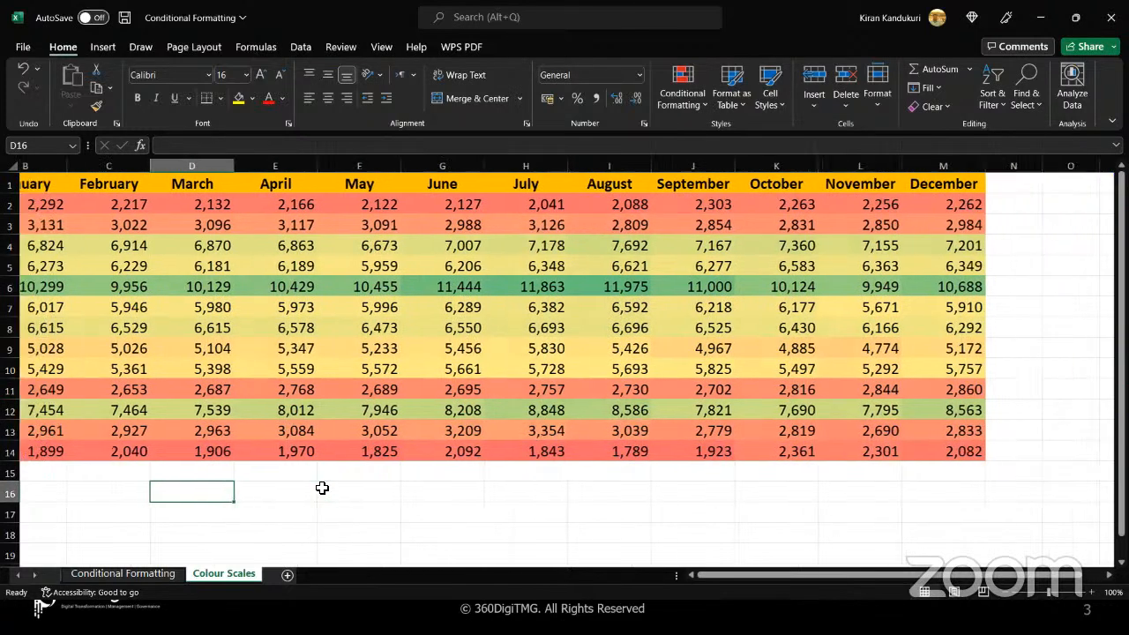
{"action": "scroll", "coordinate": [322, 488], "scroll_direction": "left", "scroll_amount": 3}
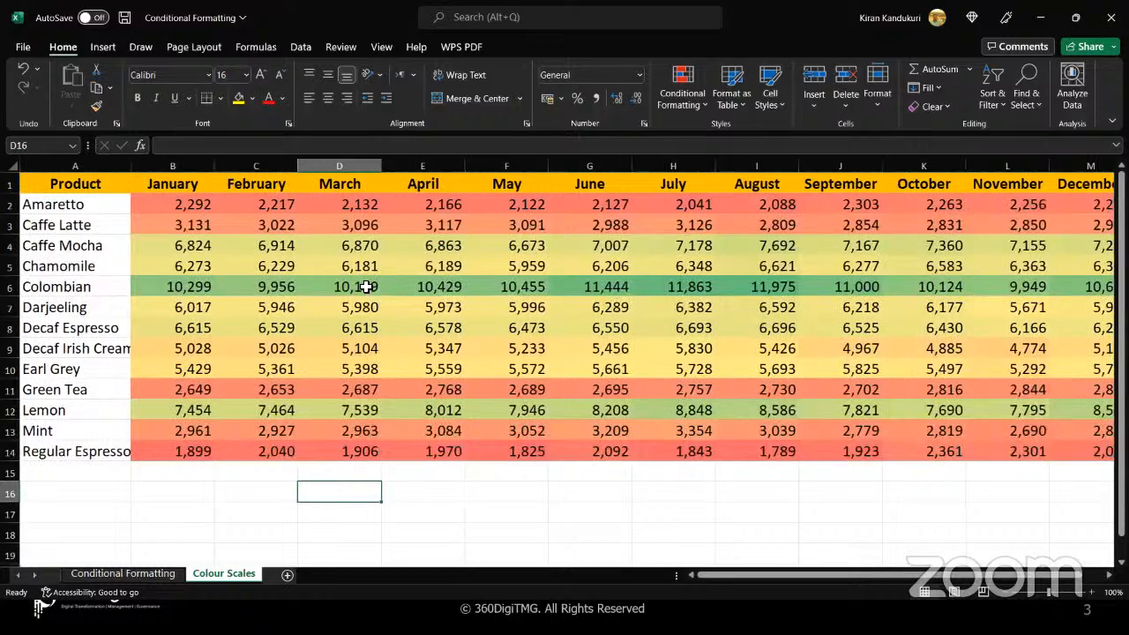
{"action": "left_click", "coordinate": [381, 221]}
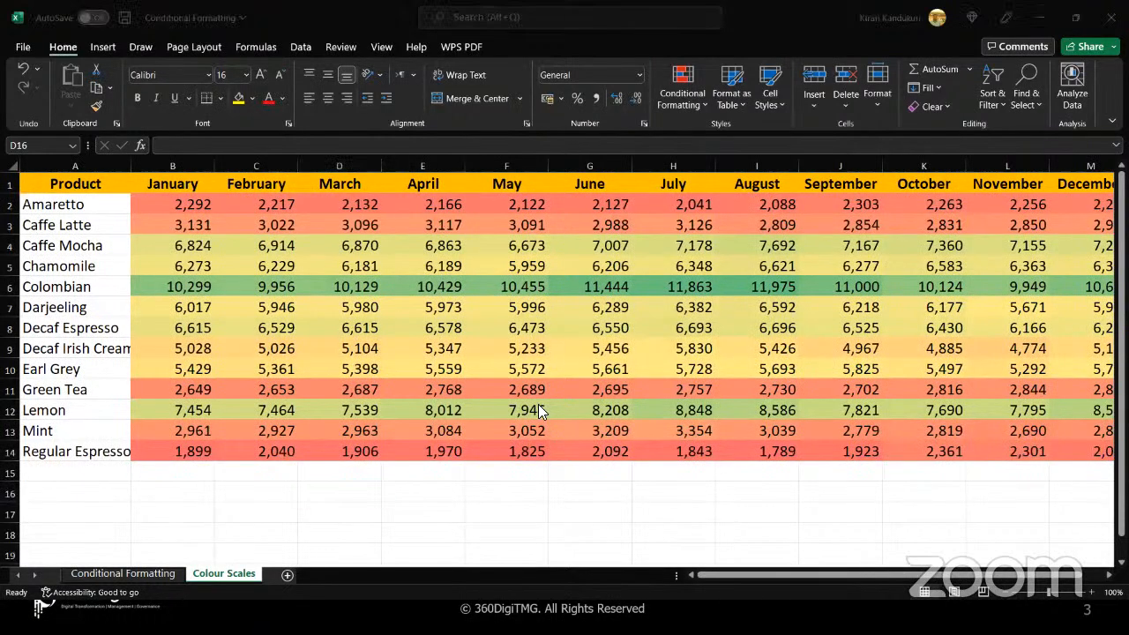
{"action": "left_click", "coordinate": [688, 476]}
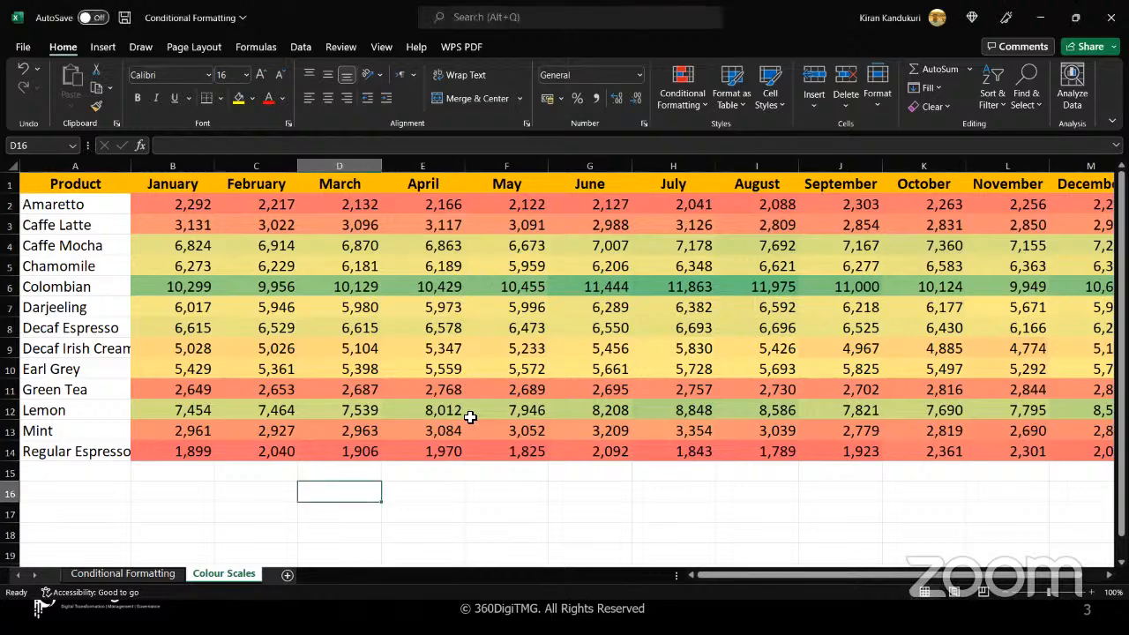
{"action": "left_click", "coordinate": [267, 500]}
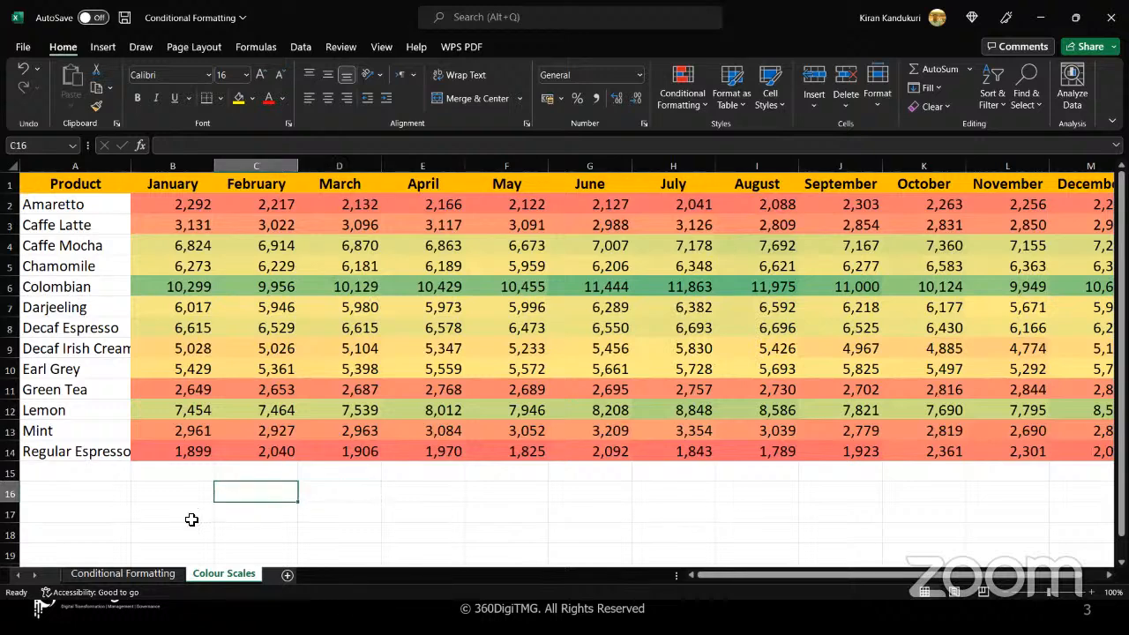
Switch to the Conditional Formatting sheet and look over the available icon sets without applying one
{"action": "left_click", "coordinate": [141, 572]}
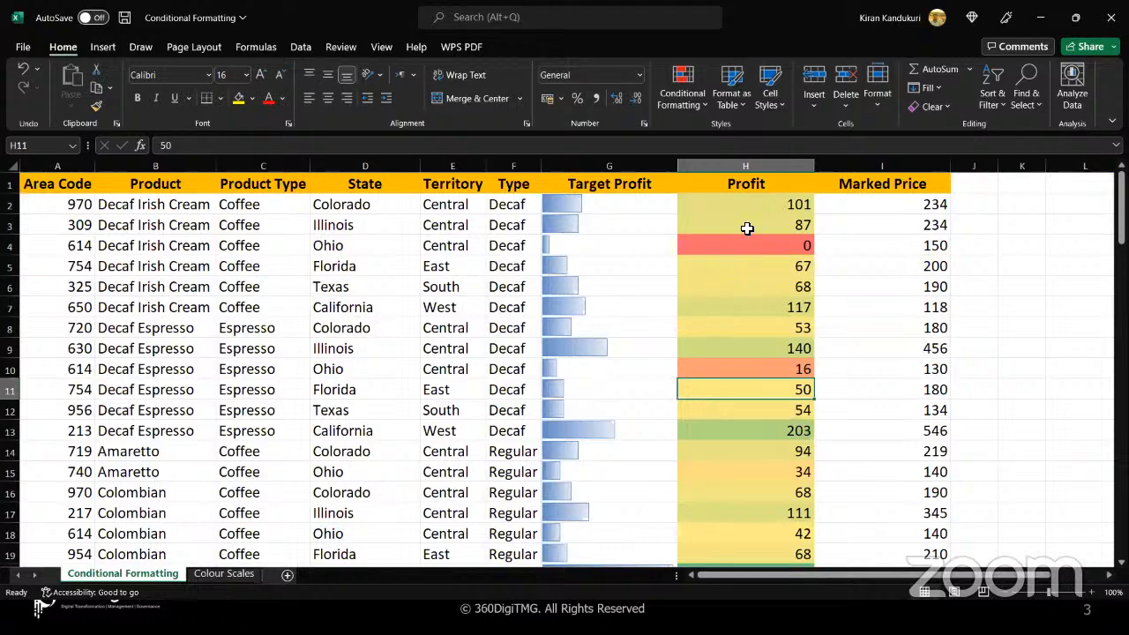
{"action": "left_click", "coordinate": [240, 574]}
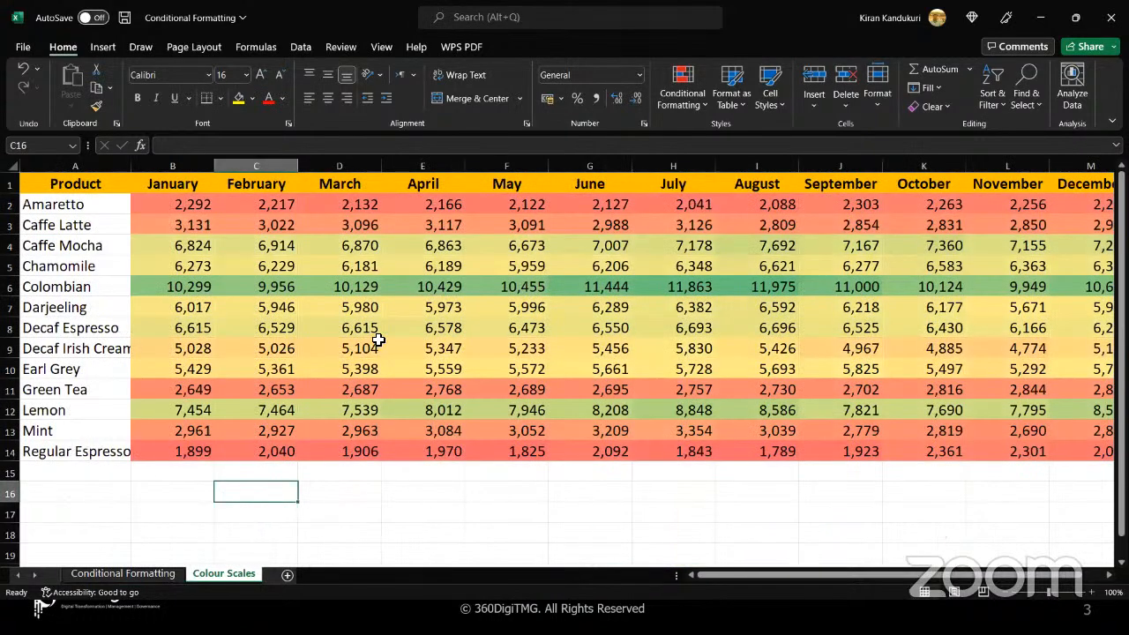
{"action": "left_click", "coordinate": [154, 574]}
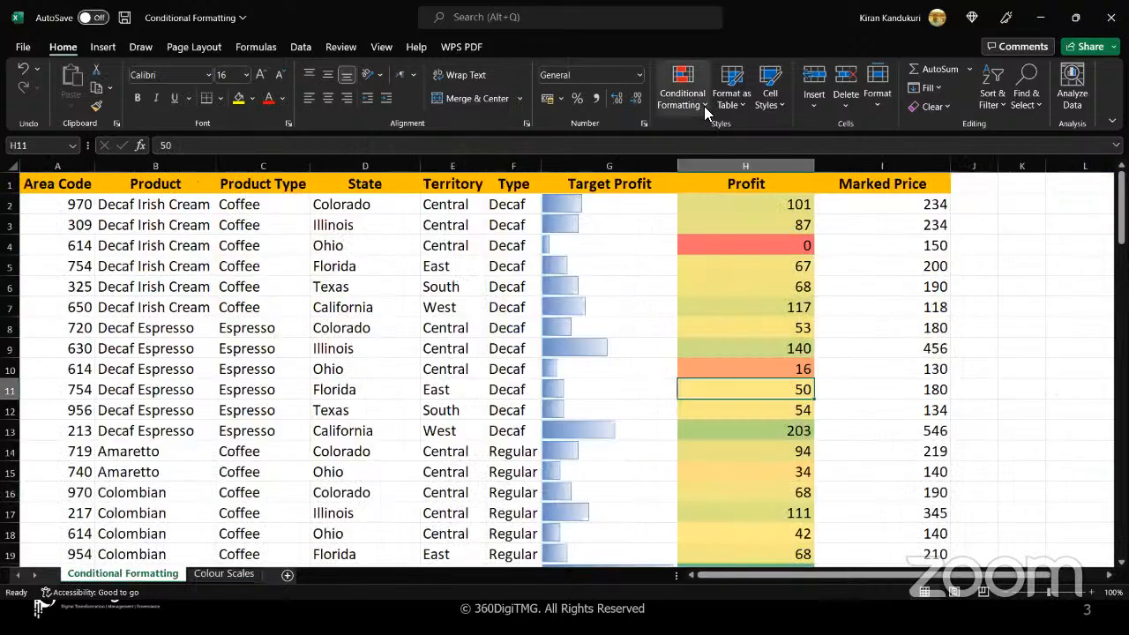
{"action": "left_click", "coordinate": [705, 104]}
{"action": "mouse_move", "coordinate": [746, 282]}
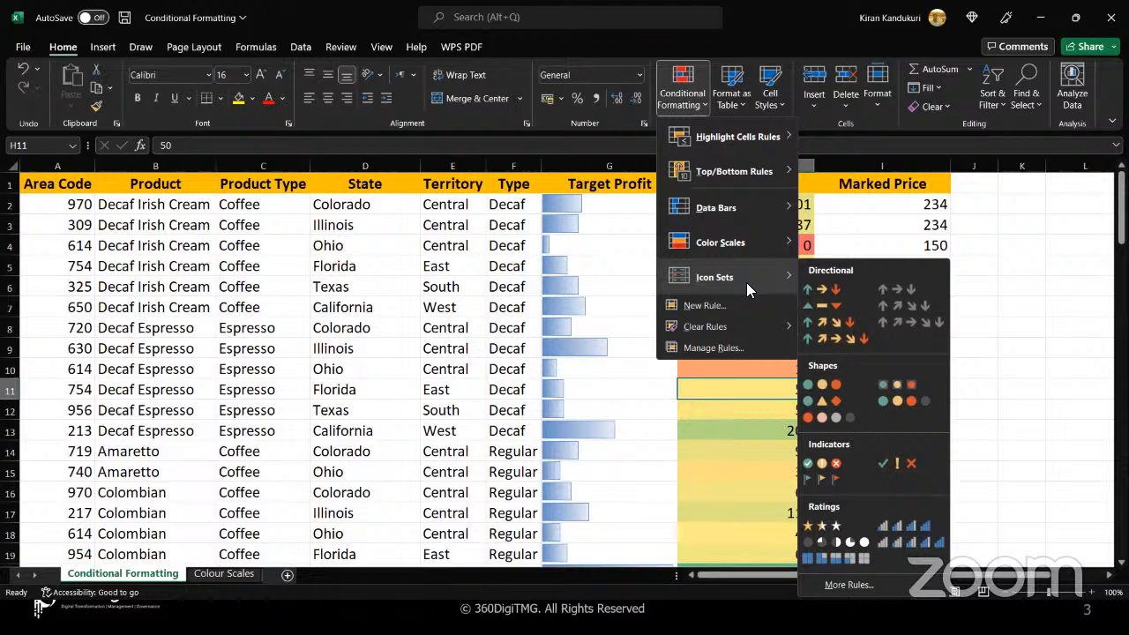
{"action": "left_click", "coordinate": [805, 203]}
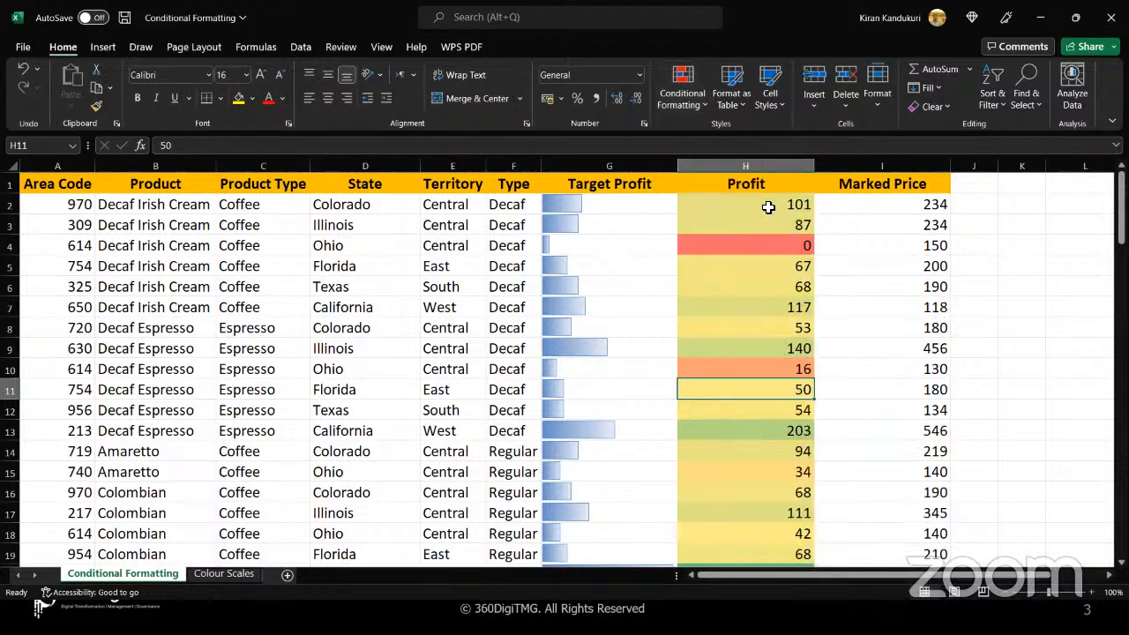
Compare the Profit cells H2:H11 with the monthly product range B2:M14 on the Colour Scales sheet, and deselect the range
{"action": "left_click_drag", "start_coordinate": [766, 206], "coordinate": [768, 388]}
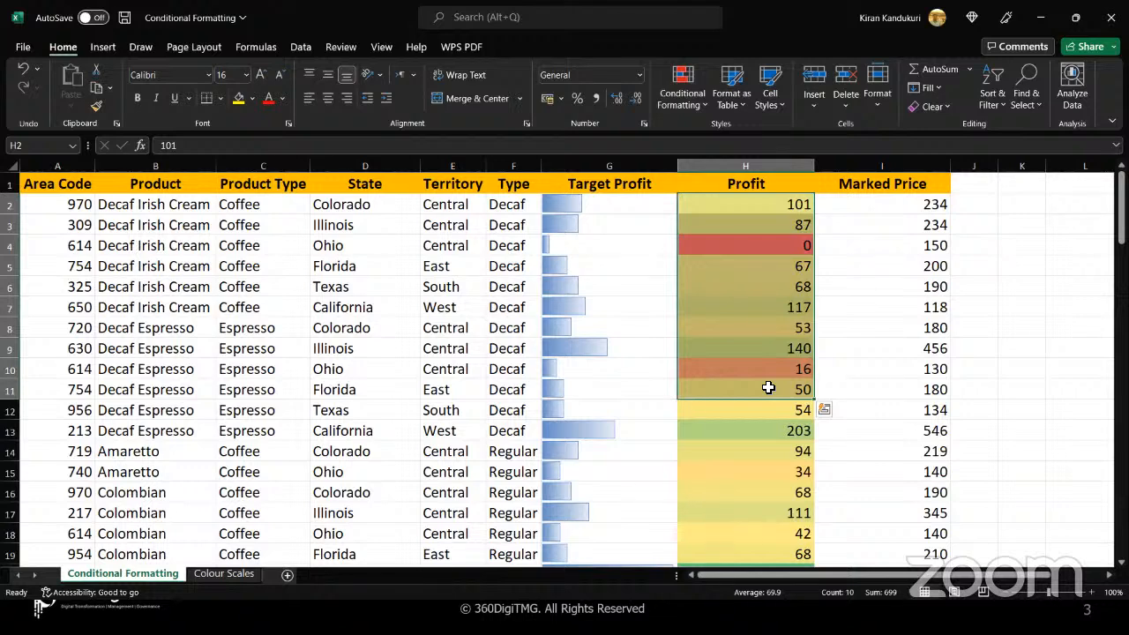
{"action": "left_click", "coordinate": [766, 207]}
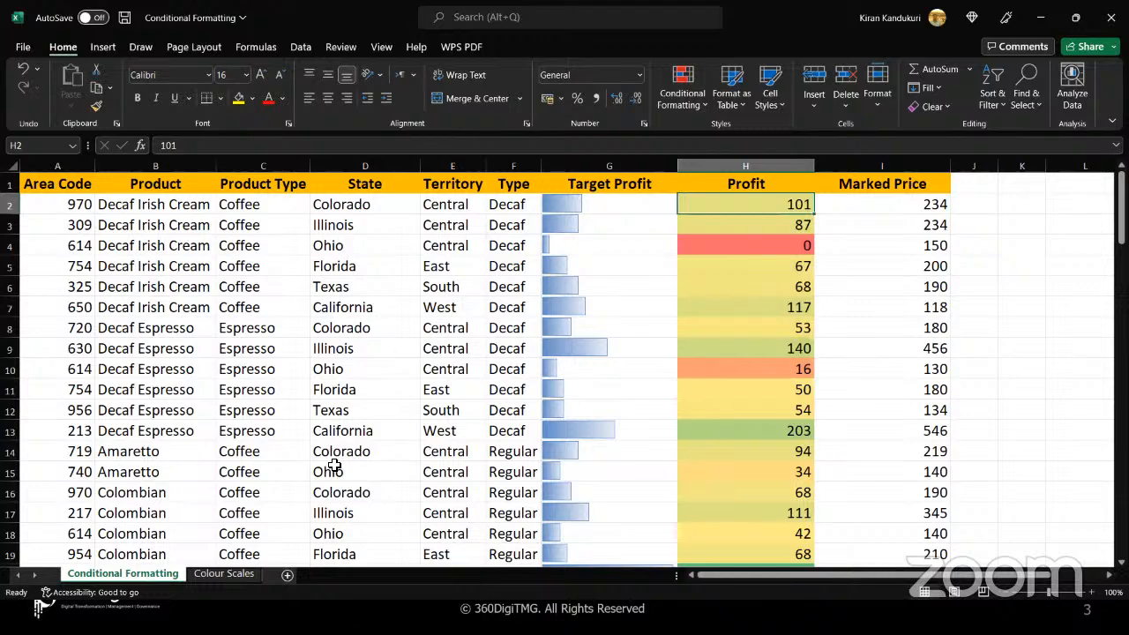
{"action": "left_click", "coordinate": [223, 574]}
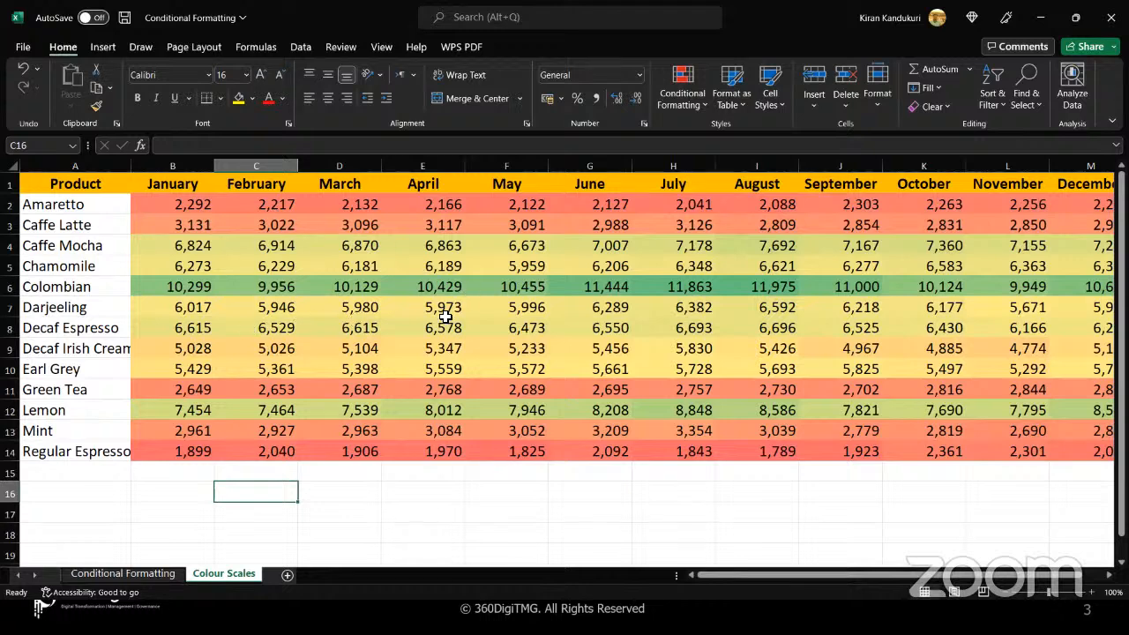
{"action": "left_click", "coordinate": [177, 206]}
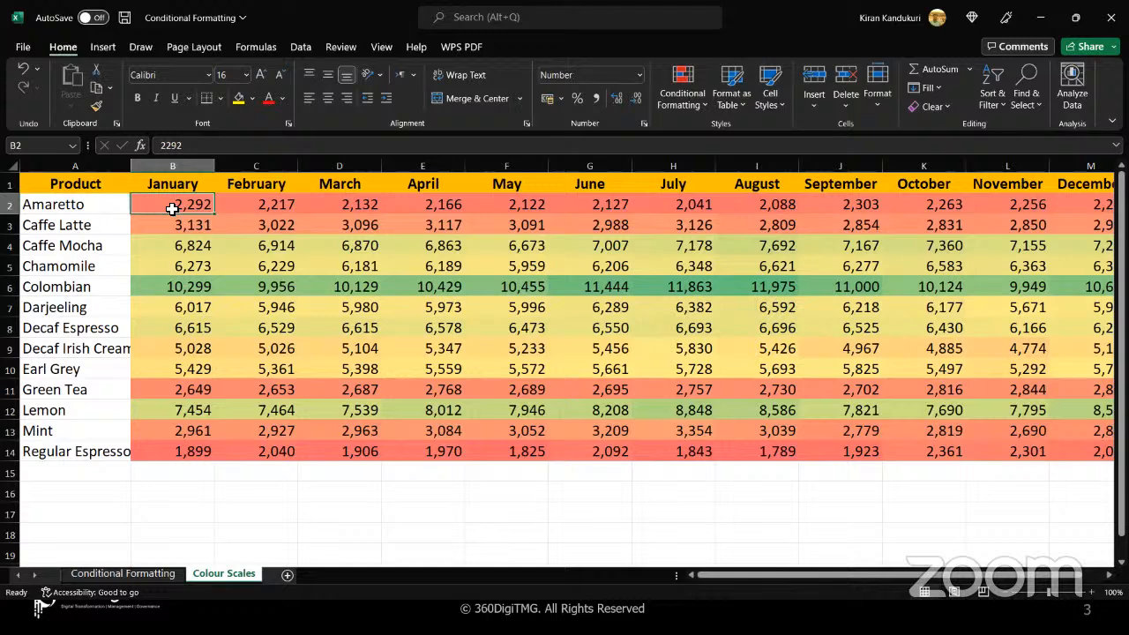
{"action": "key", "text": "ctrl+shift+End"}
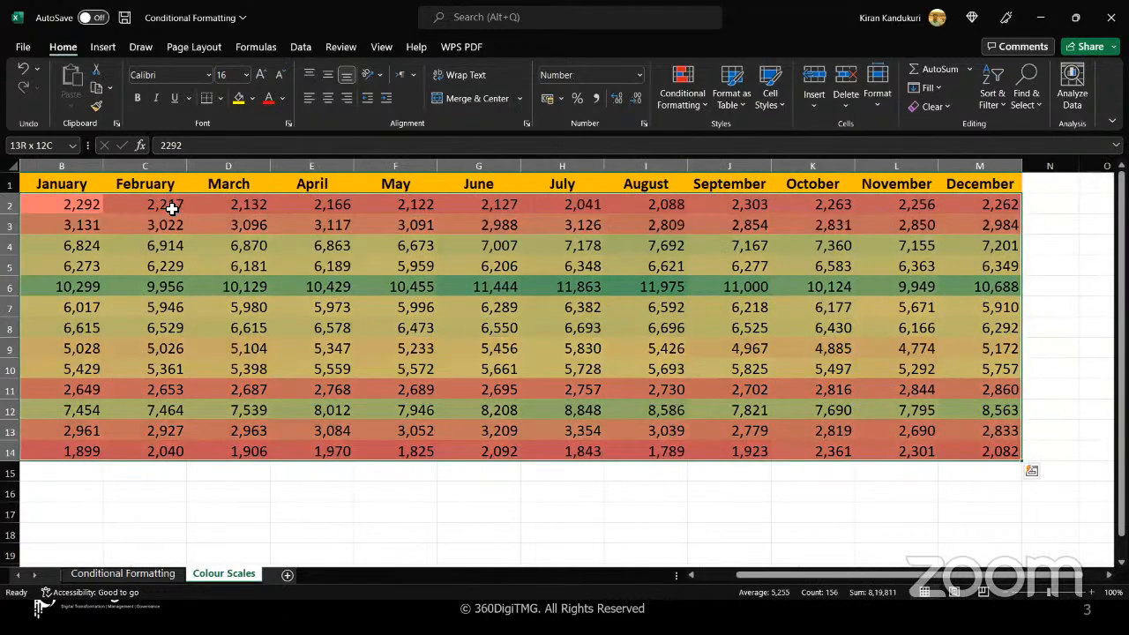
{"action": "left_click", "coordinate": [362, 487]}
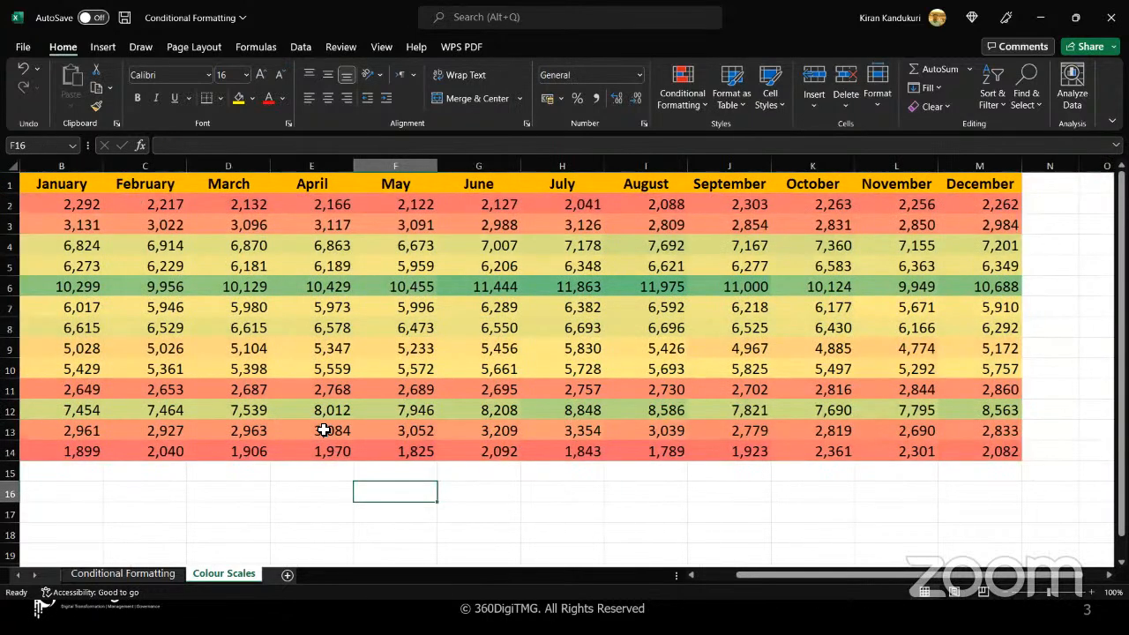
Compare the color shading along the Lemon row, focusing on the February and August values
{"action": "left_click_drag", "start_coordinate": [300, 409], "coordinate": [769, 406]}
{"action": "left_click", "coordinate": [652, 410]}
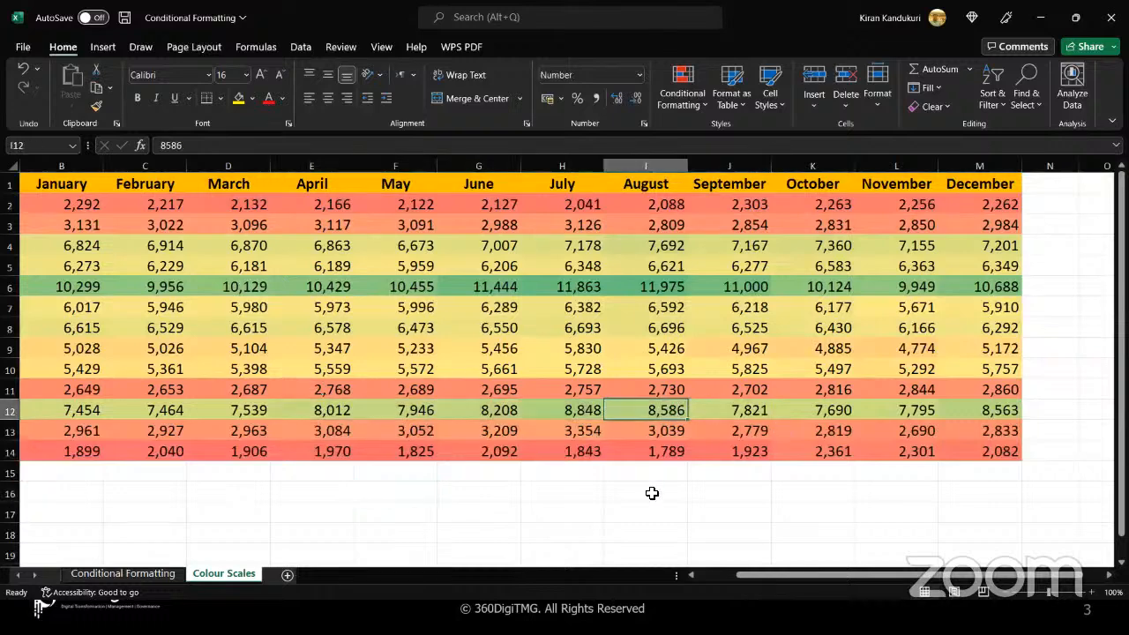
{"action": "left_click", "coordinate": [652, 493]}
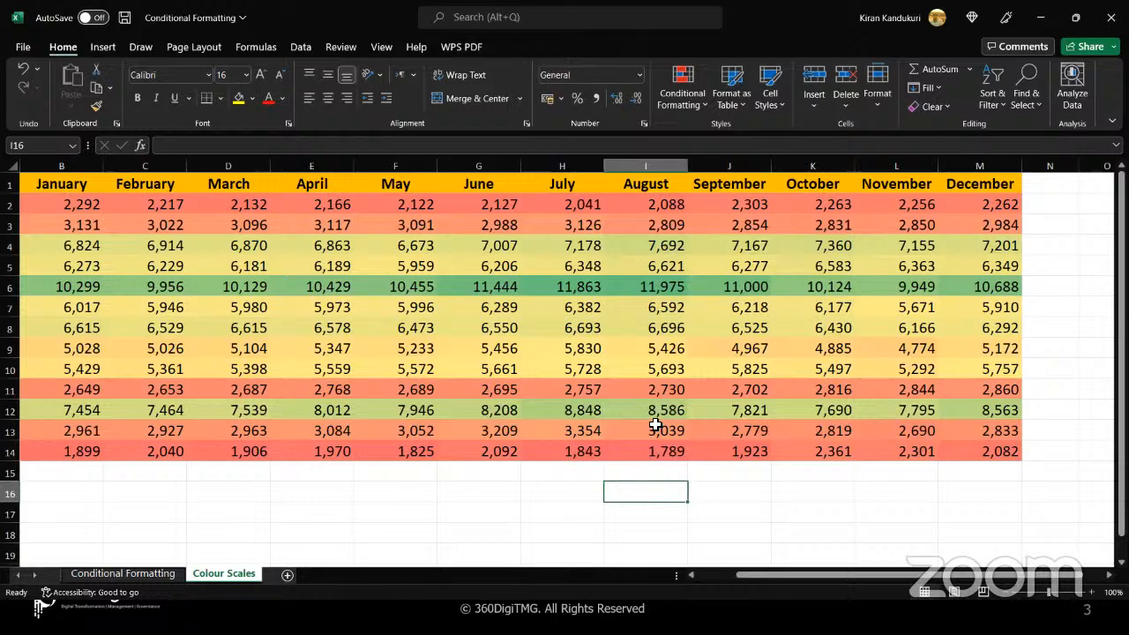
{"action": "left_click", "coordinate": [633, 410]}
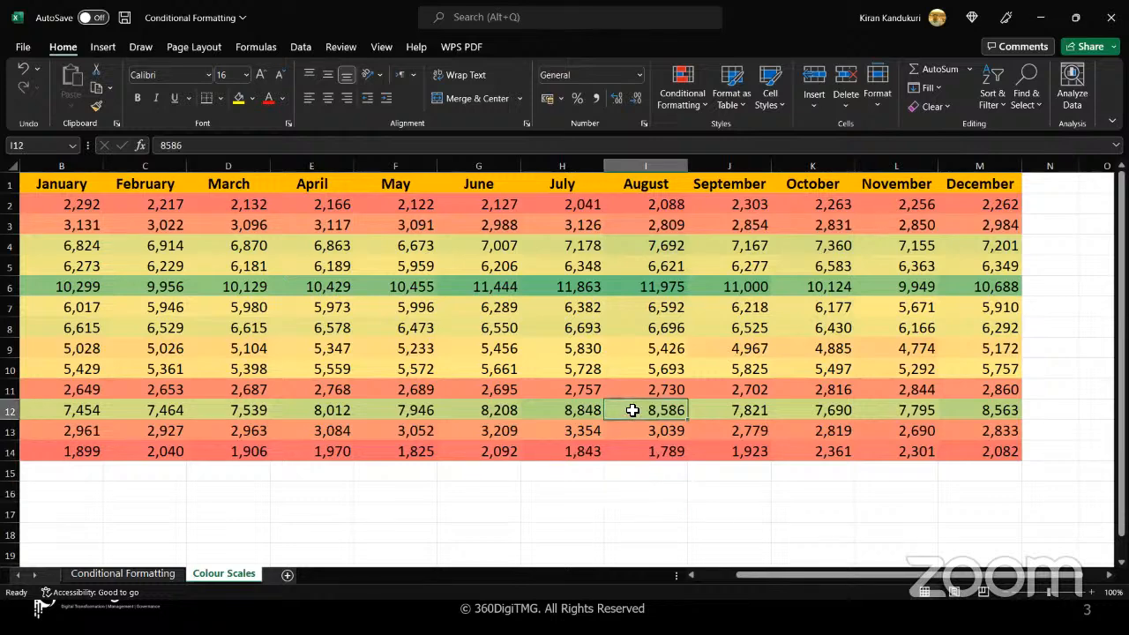
{"action": "left_click", "coordinate": [175, 410]}
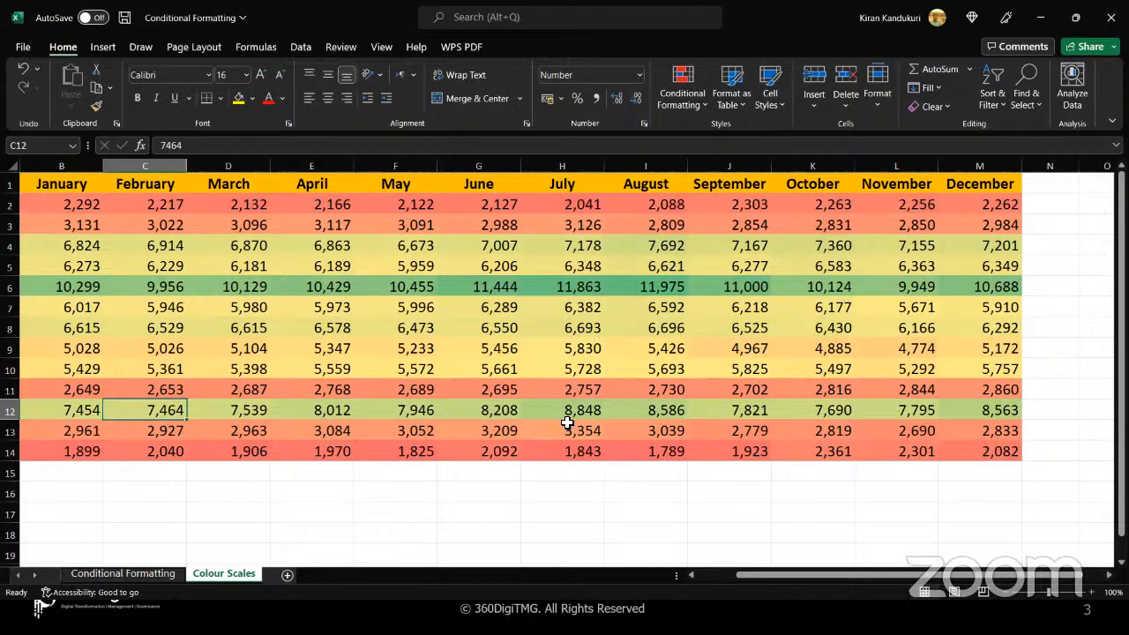
{"action": "left_click", "coordinate": [652, 412], "text": "ctrl"}
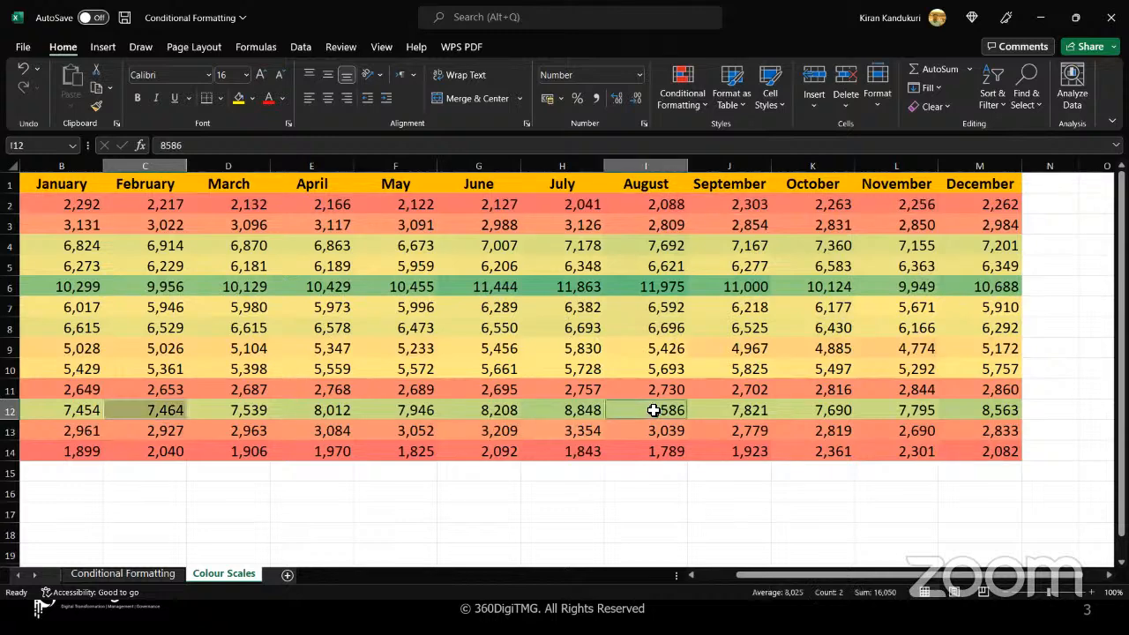
{"action": "left_click", "coordinate": [548, 510]}
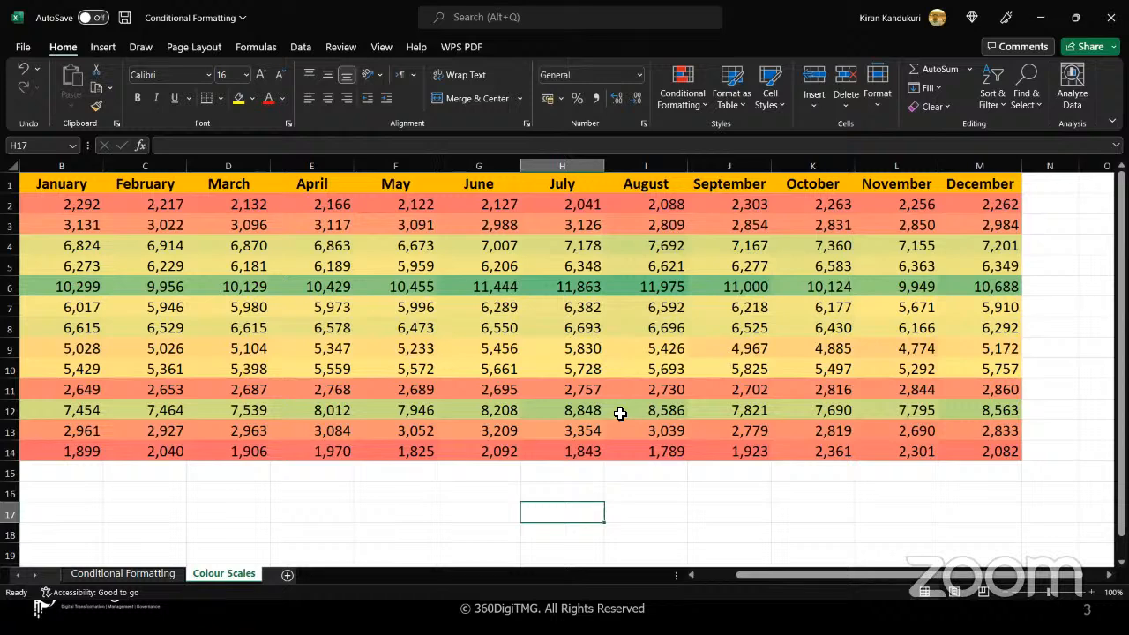
Compare the Lemon shading for July, January and May, and return to the product name in A12
{"action": "left_click", "coordinate": [544, 411]}
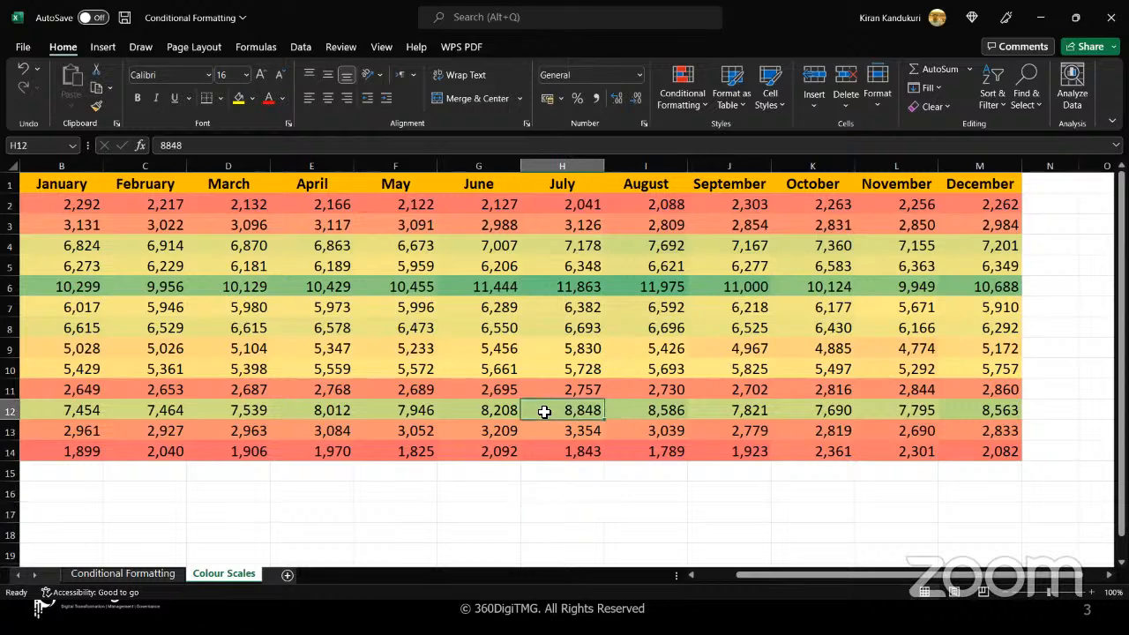
{"action": "left_click", "coordinate": [88, 414], "text": "ctrl"}
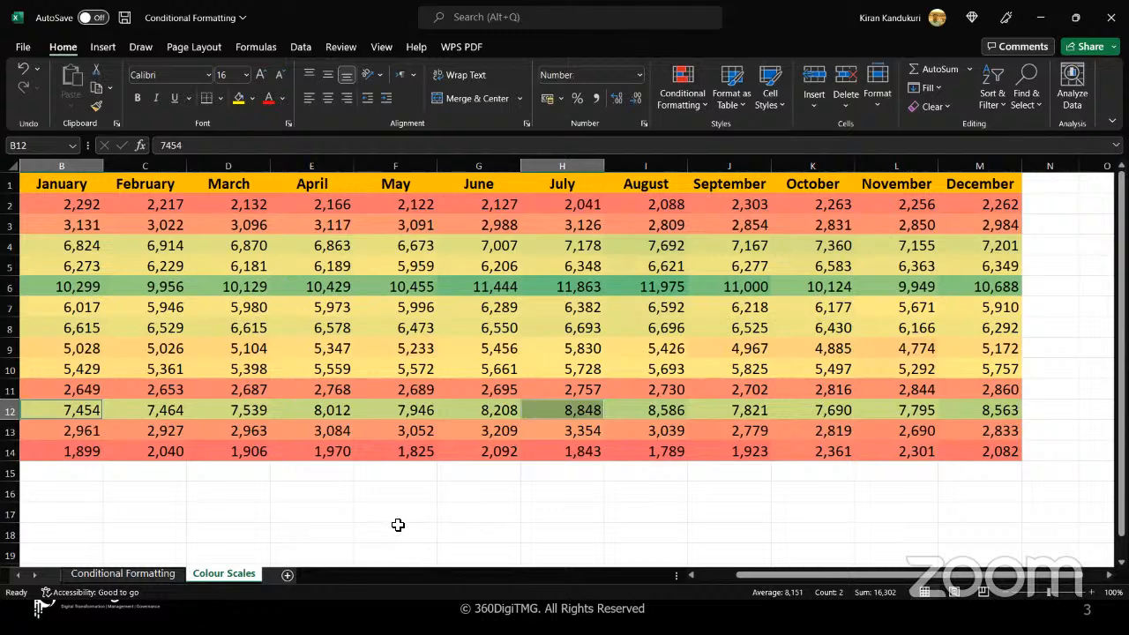
{"action": "left_click_drag", "start_coordinate": [398, 524], "coordinate": [390, 403]}
{"action": "left_click", "coordinate": [391, 404]}
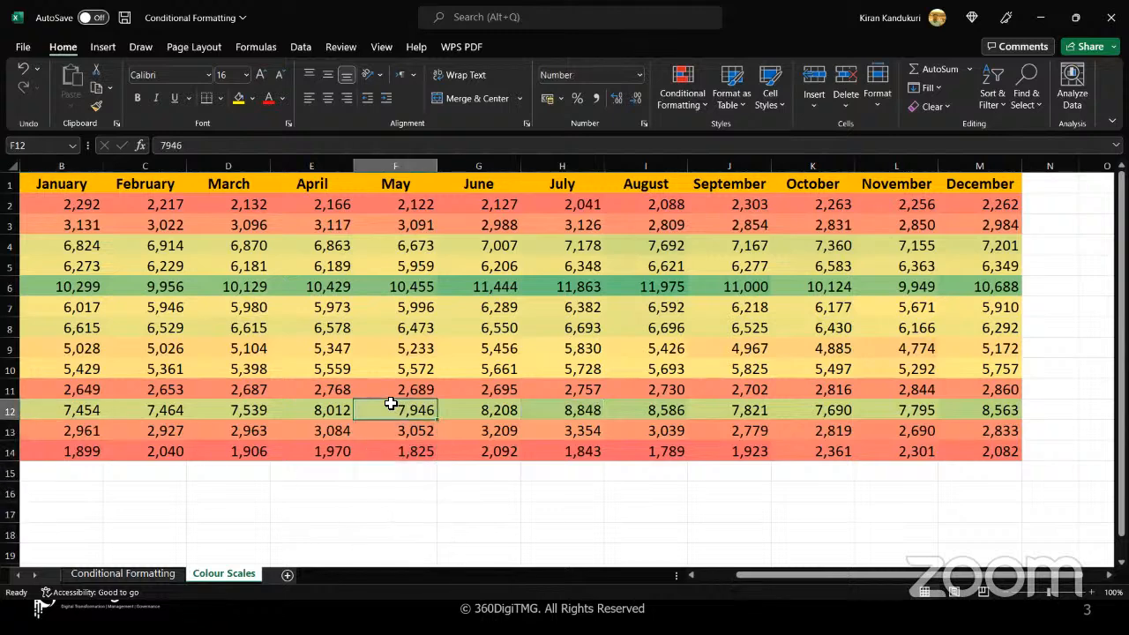
{"action": "key", "text": "Left"}
{"action": "key", "text": "Left"}
{"action": "key", "text": "Left"}
{"action": "key", "text": "Left"}
{"action": "key", "text": "Left"}
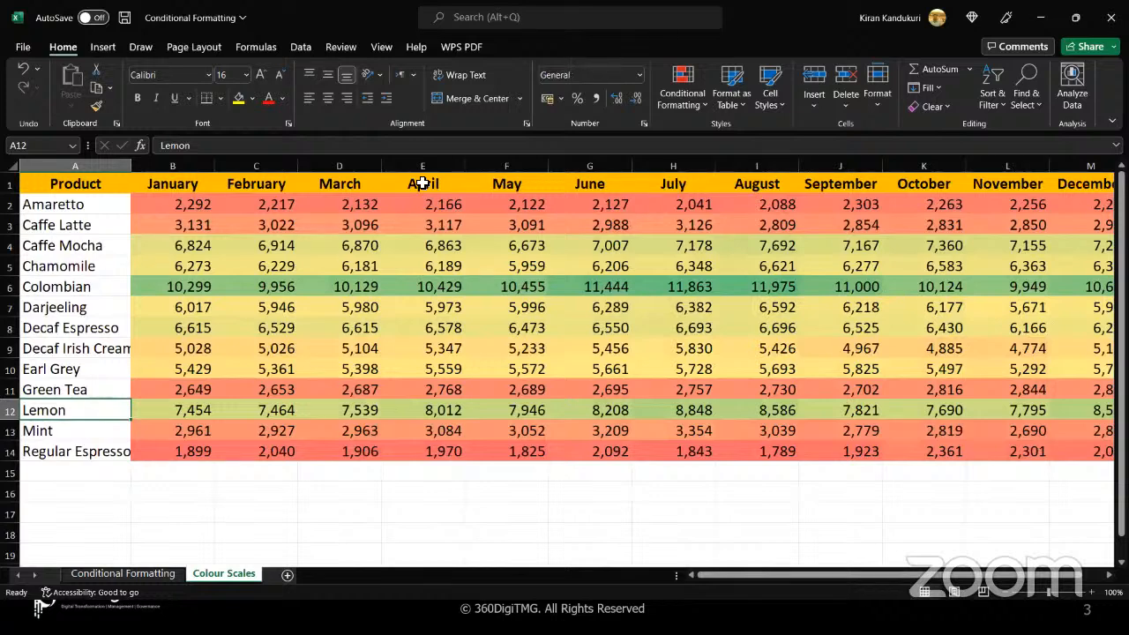
Compare the green shades of the August and November values in the Colombian row, and deselect them
{"action": "key", "text": "alt+Tab"}
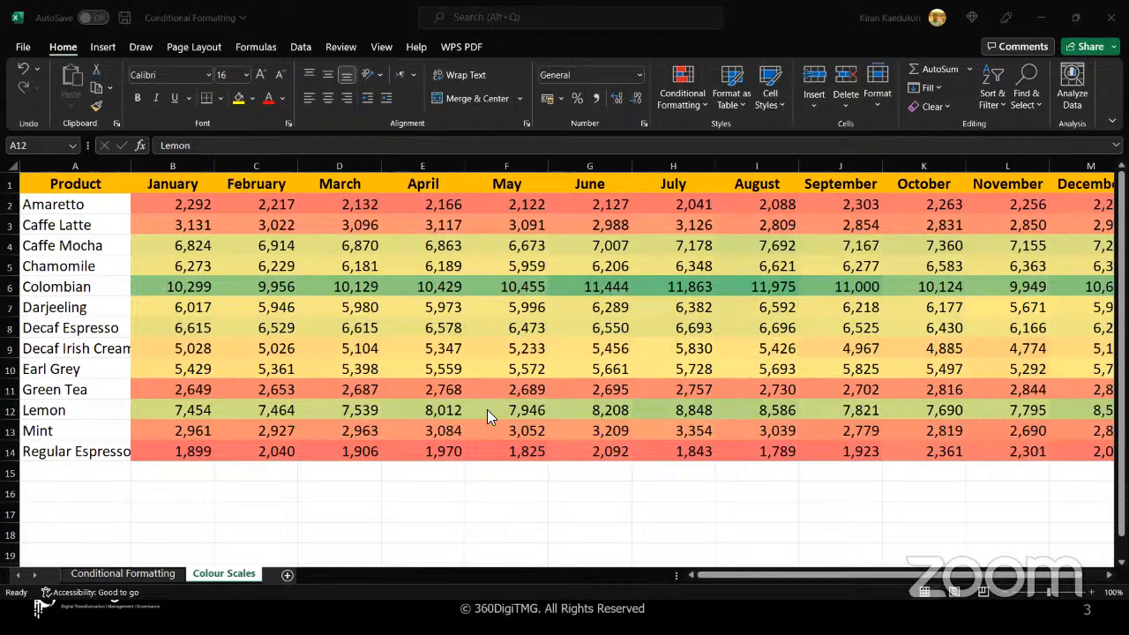
{"action": "key", "text": "alt+Tab"}
{"action": "left_click", "coordinate": [734, 288]}
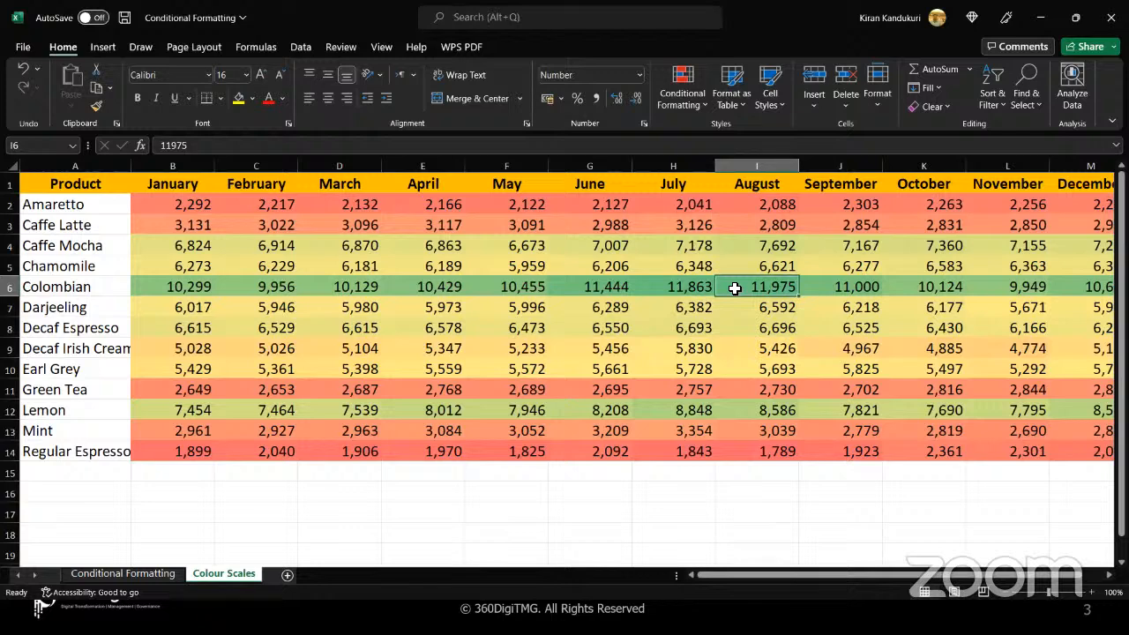
{"action": "left_click", "coordinate": [1001, 282], "text": "ctrl"}
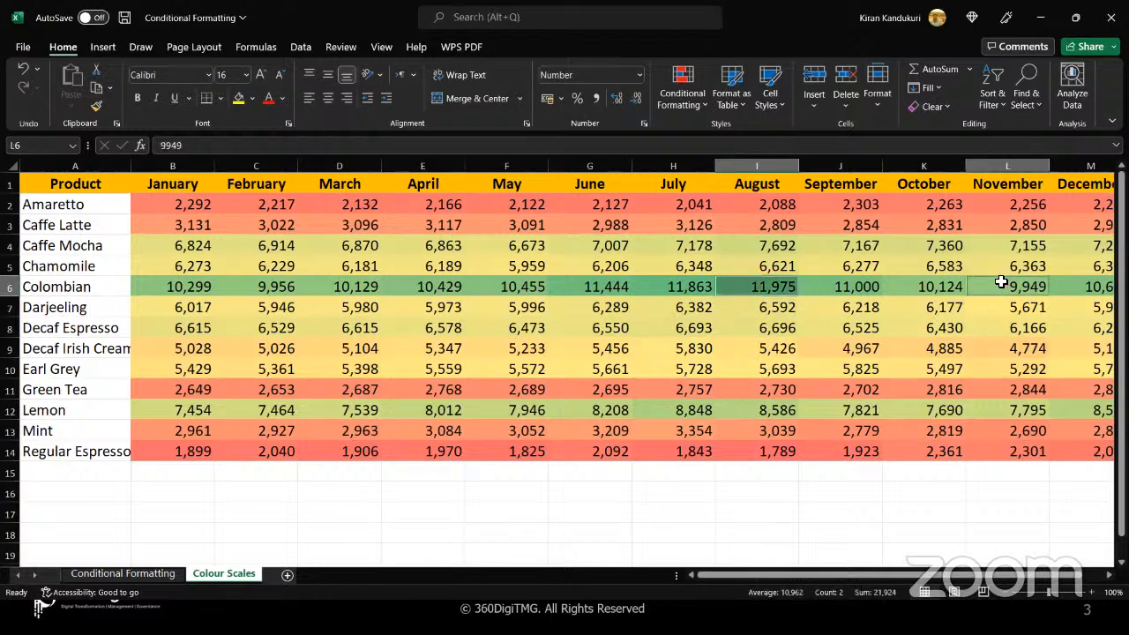
{"action": "left_click", "coordinate": [769, 288]}
{"action": "left_click", "coordinate": [733, 493]}
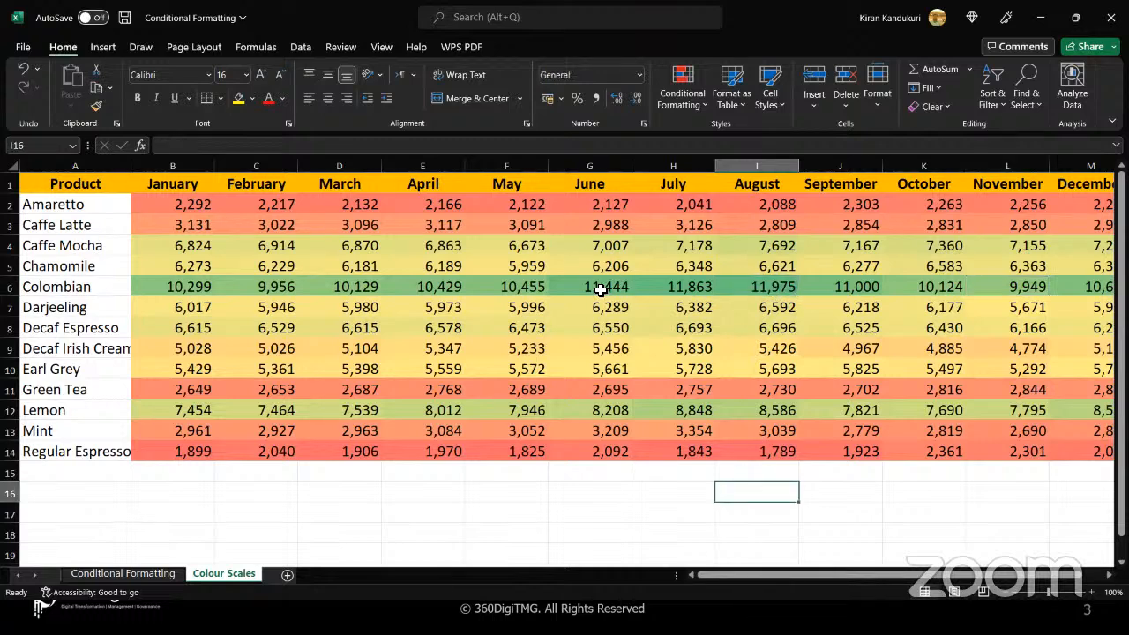
Set the June value of Regular Espresso in G14 to 120000
{"action": "left_click", "coordinate": [598, 452]}
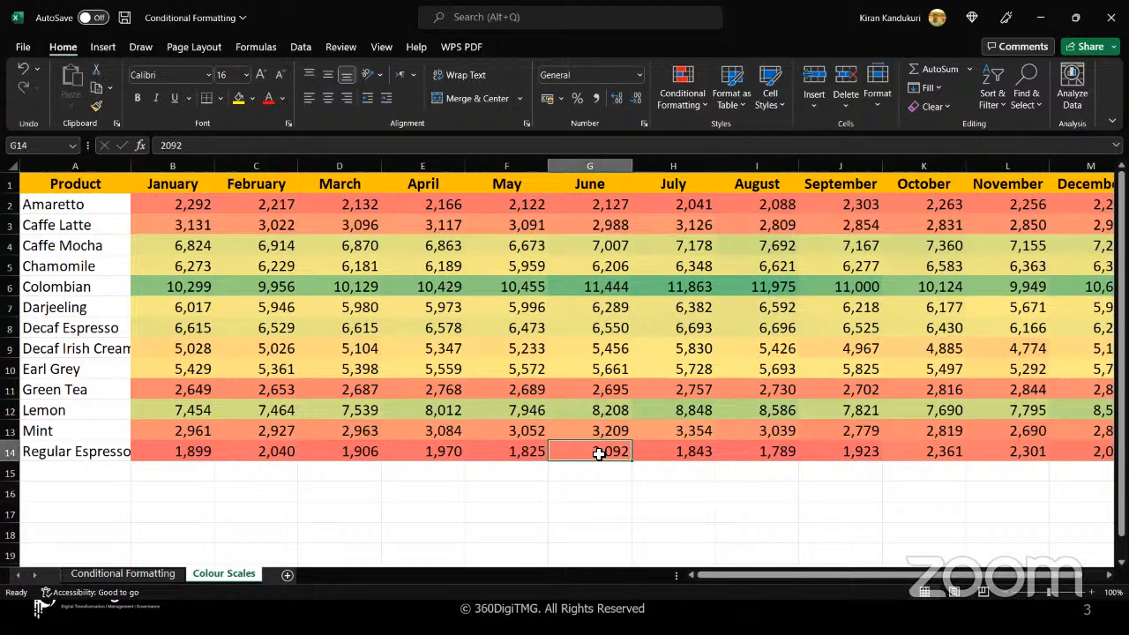
{"action": "type", "text": "12"}
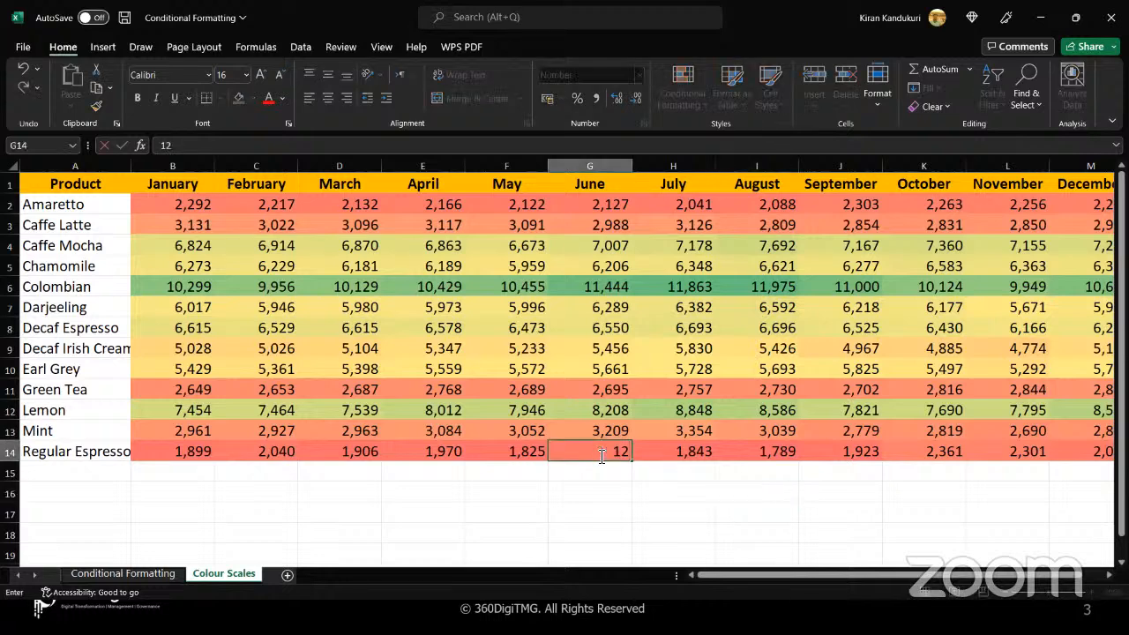
{"action": "type", "text": "0000"}
{"action": "key", "text": "Return"}
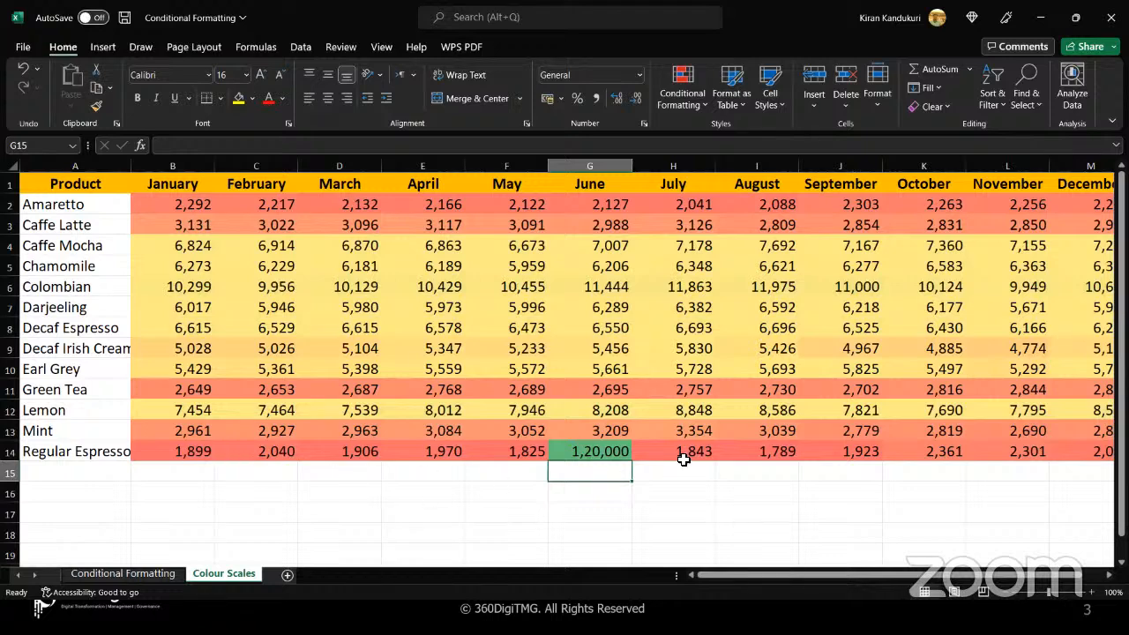
Set the August value of Regular Espresso in I14 to 5000
{"action": "left_click", "coordinate": [761, 453]}
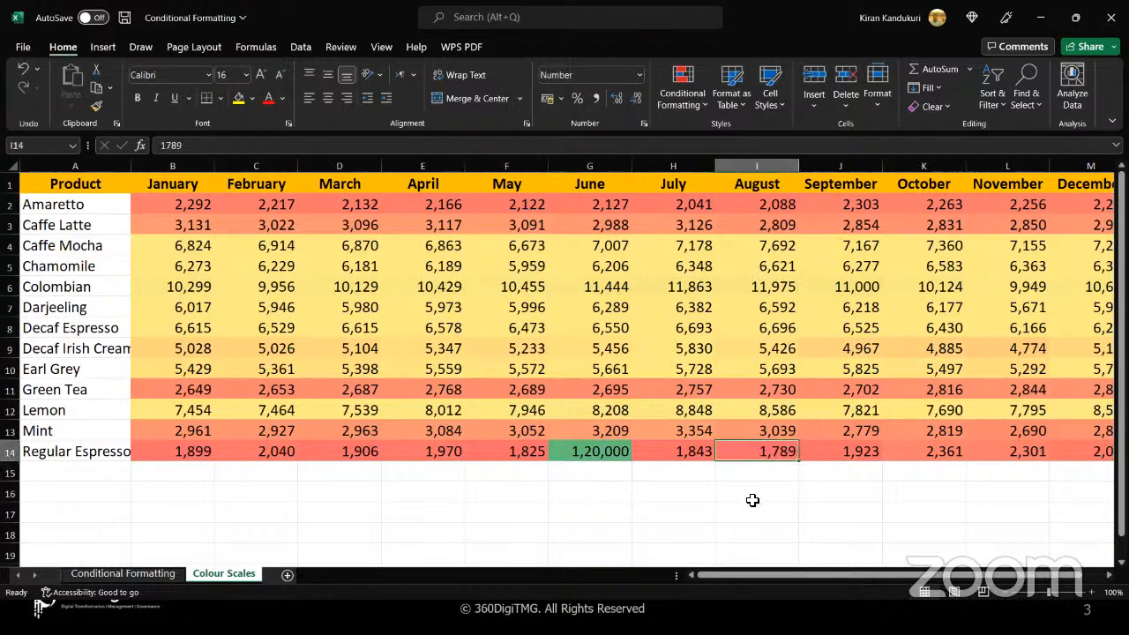
{"action": "type", "text": "5000"}
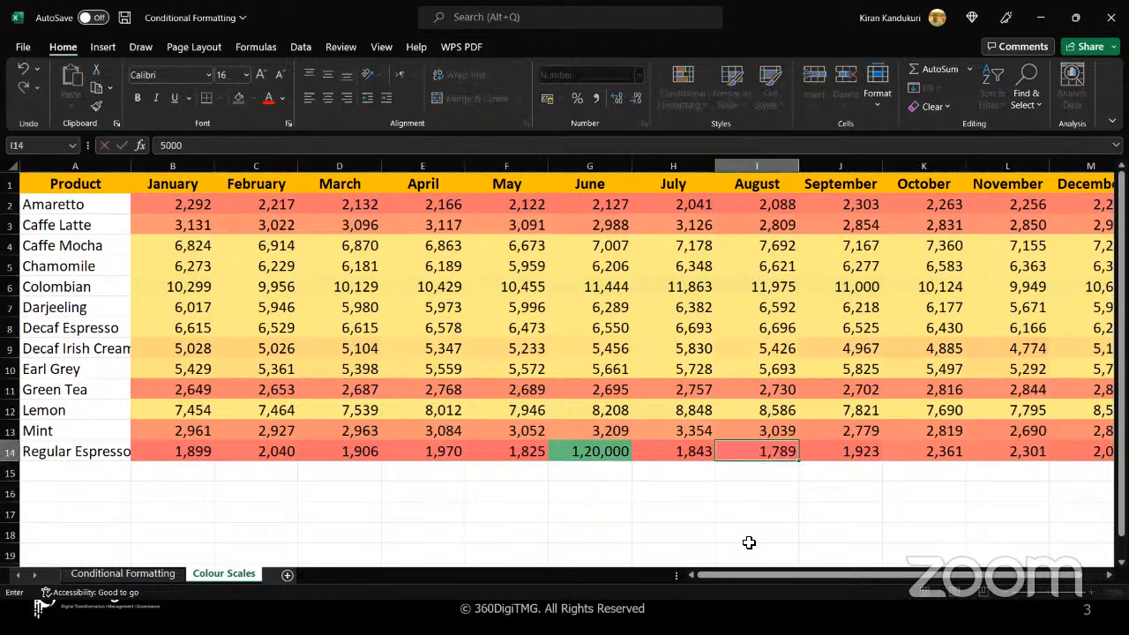
{"action": "key", "text": "Return"}
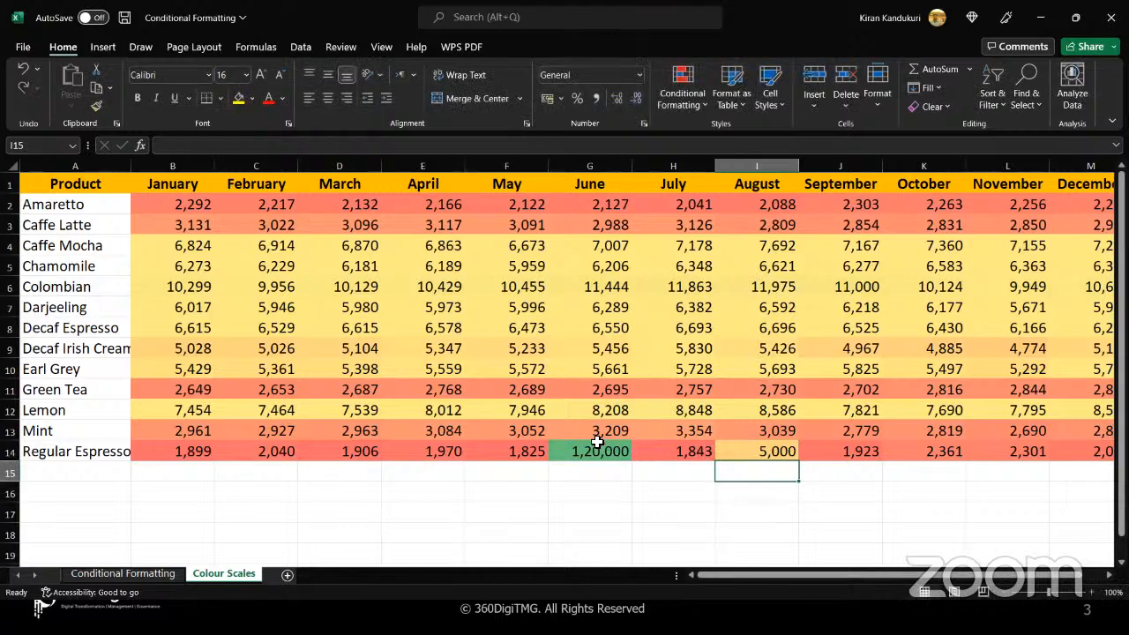
Undo the last changes to the August and June values of Regular Espresso, and select an empty cell below the table
{"action": "left_click", "coordinate": [573, 467]}
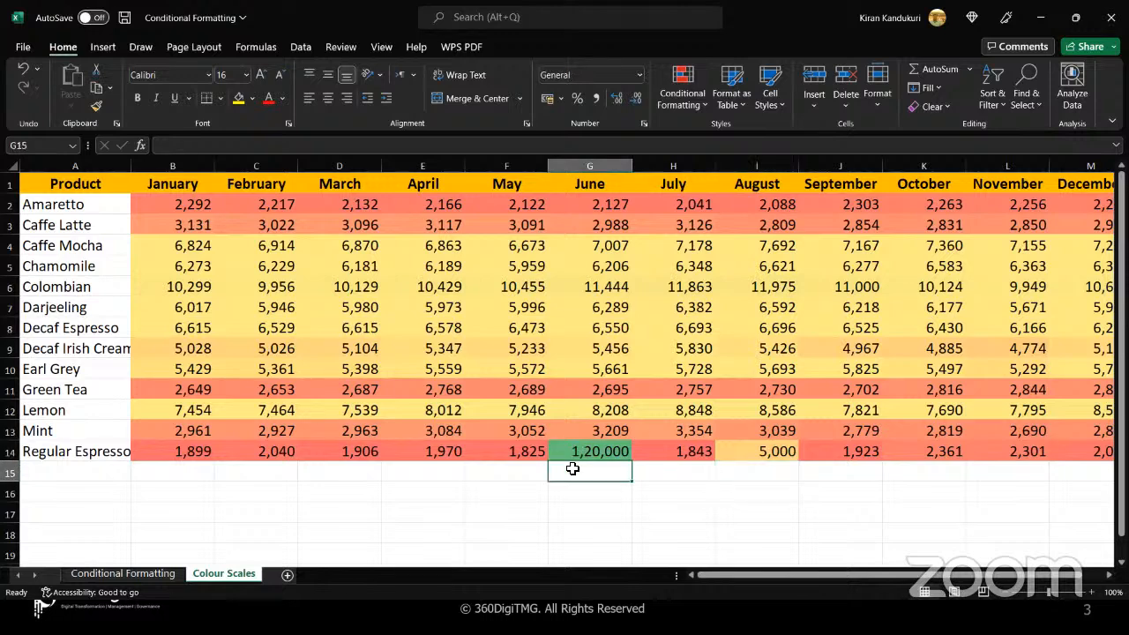
{"action": "key", "text": "ctrl+z"}
{"action": "key", "text": "ctrl+z"}
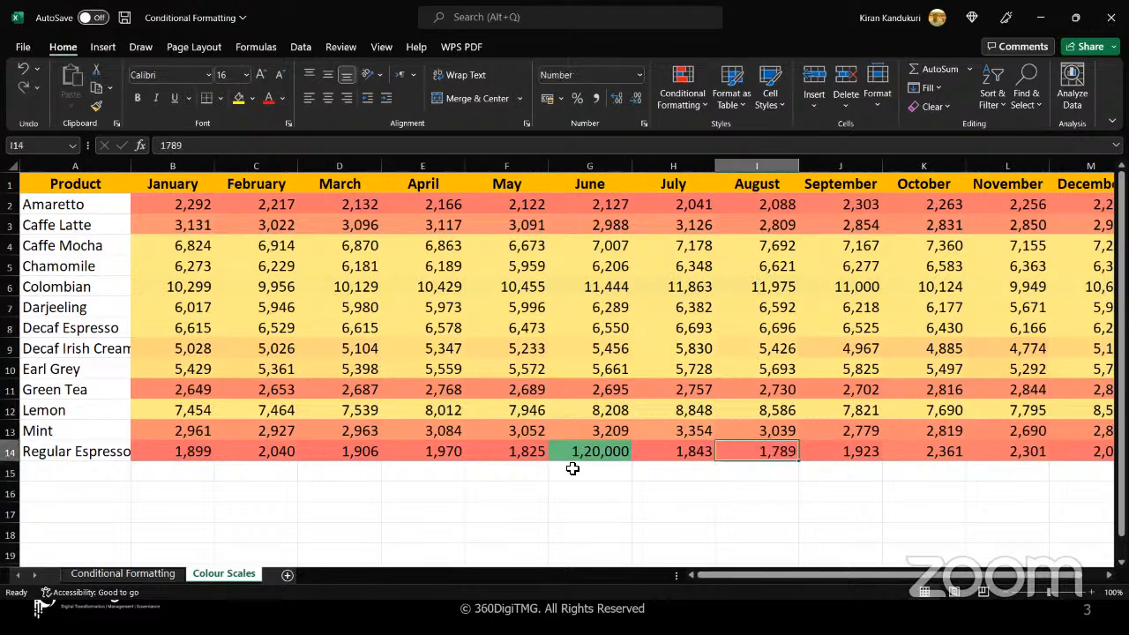
{"action": "left_click", "coordinate": [426, 487]}
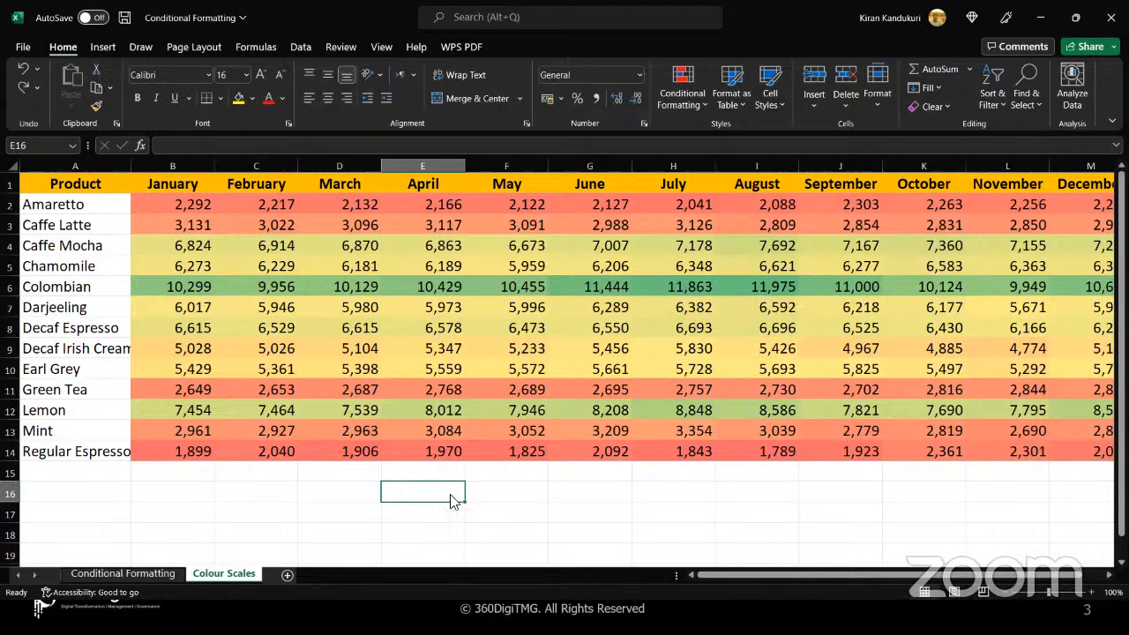
On the Conditional Formatting sheet, select the Marked Price values I2:I101 and bring up the Icon Sets choices for them
{"action": "left_click", "coordinate": [145, 573]}
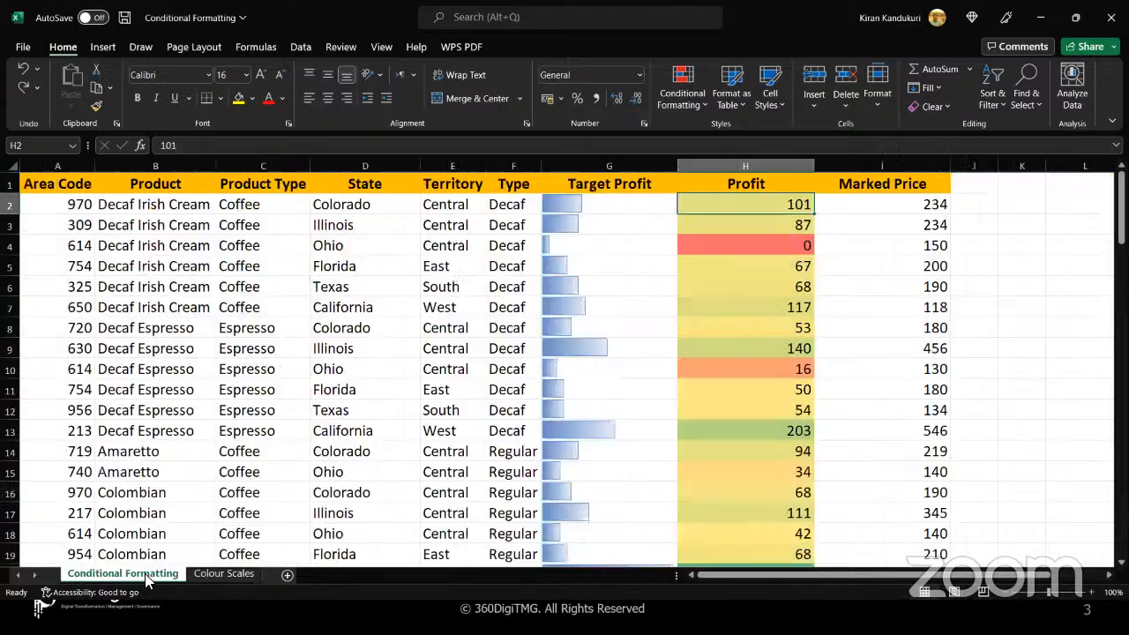
{"action": "left_click", "coordinate": [898, 206]}
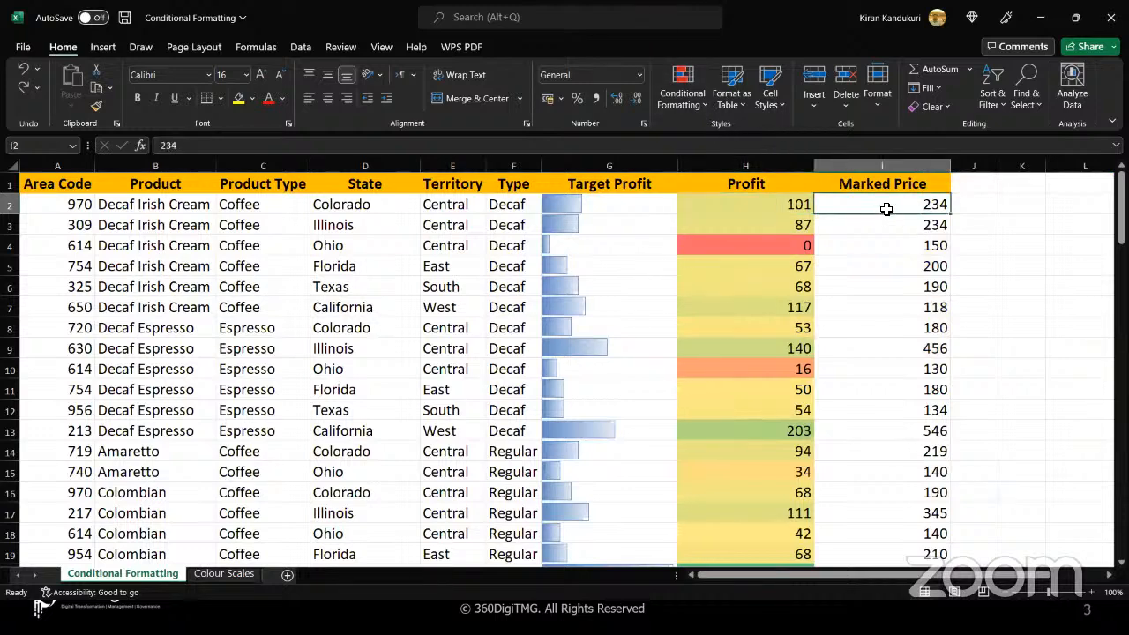
{"action": "key", "text": "ctrl+shift+Down"}
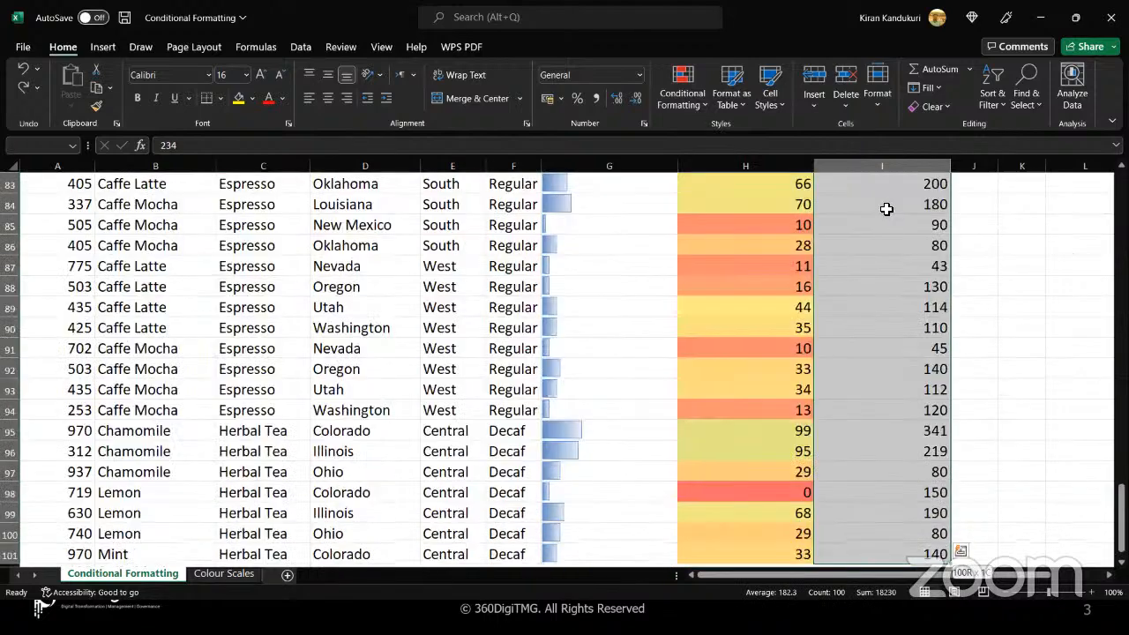
{"action": "scroll", "coordinate": [886, 208], "scroll_direction": "up", "scroll_amount": 10}
{"action": "scroll", "coordinate": [886, 208], "scroll_direction": "up", "scroll_amount": 15}
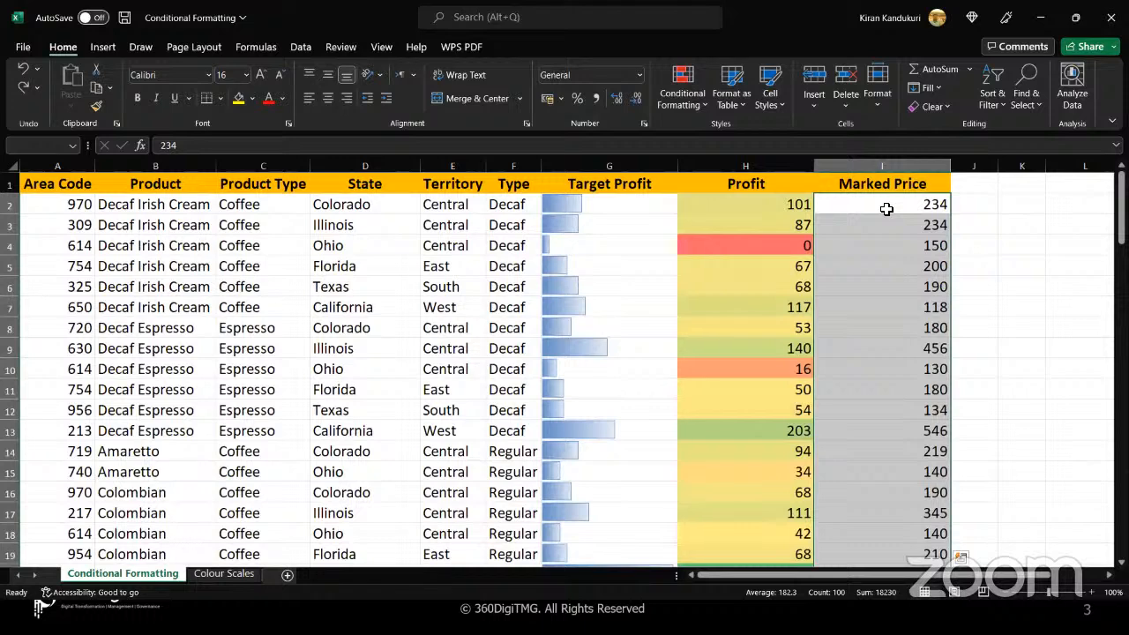
{"action": "left_click", "coordinate": [705, 107]}
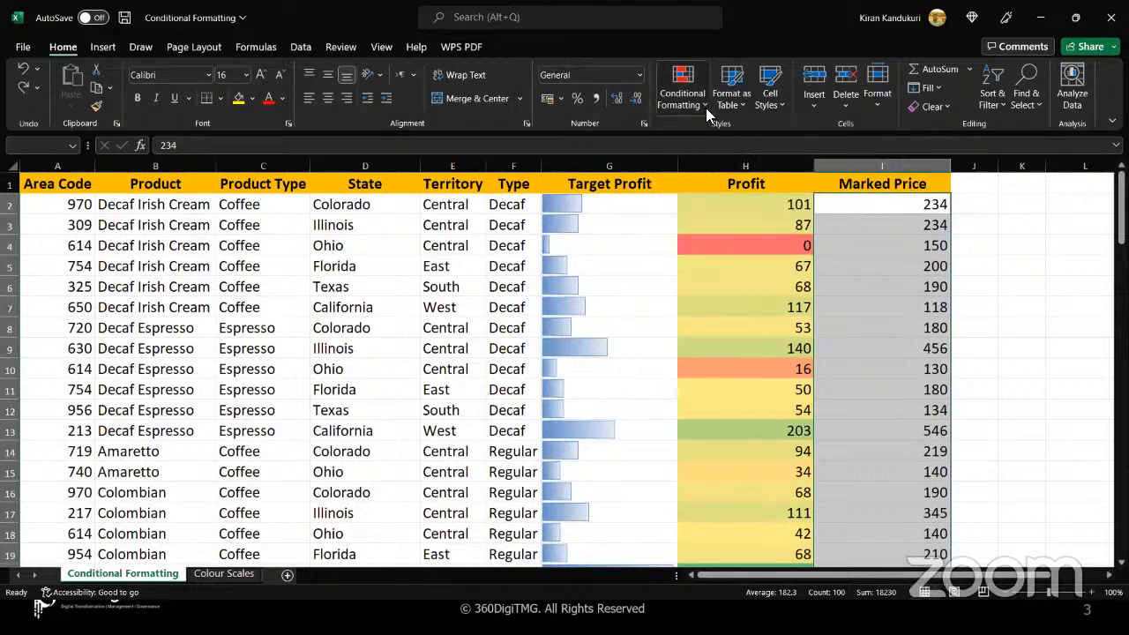
{"action": "mouse_move", "coordinate": [766, 277]}
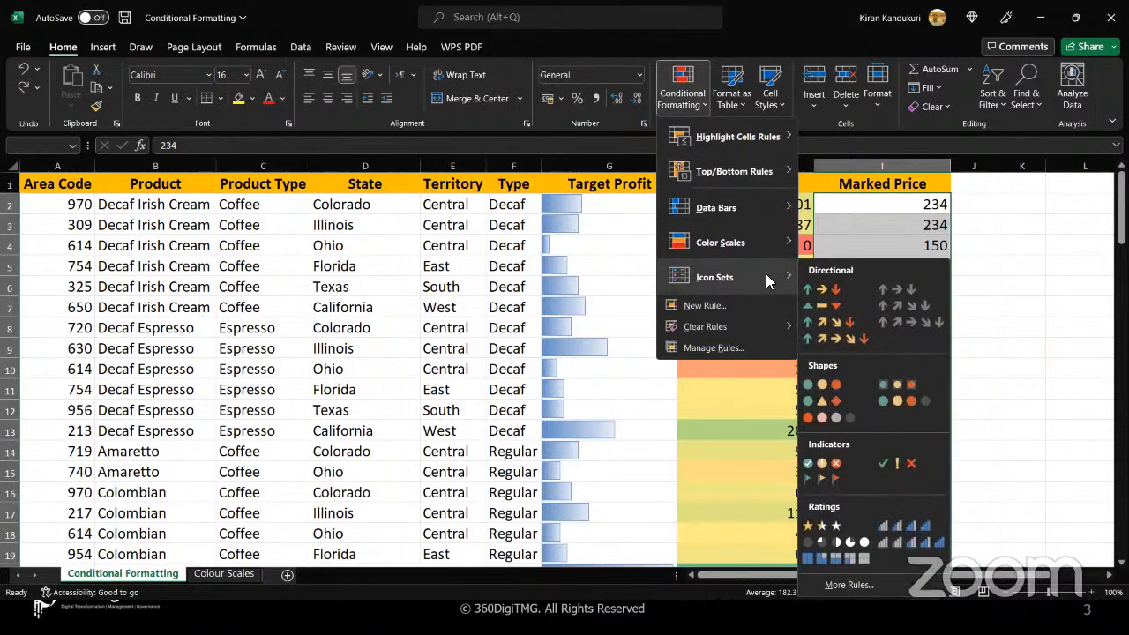
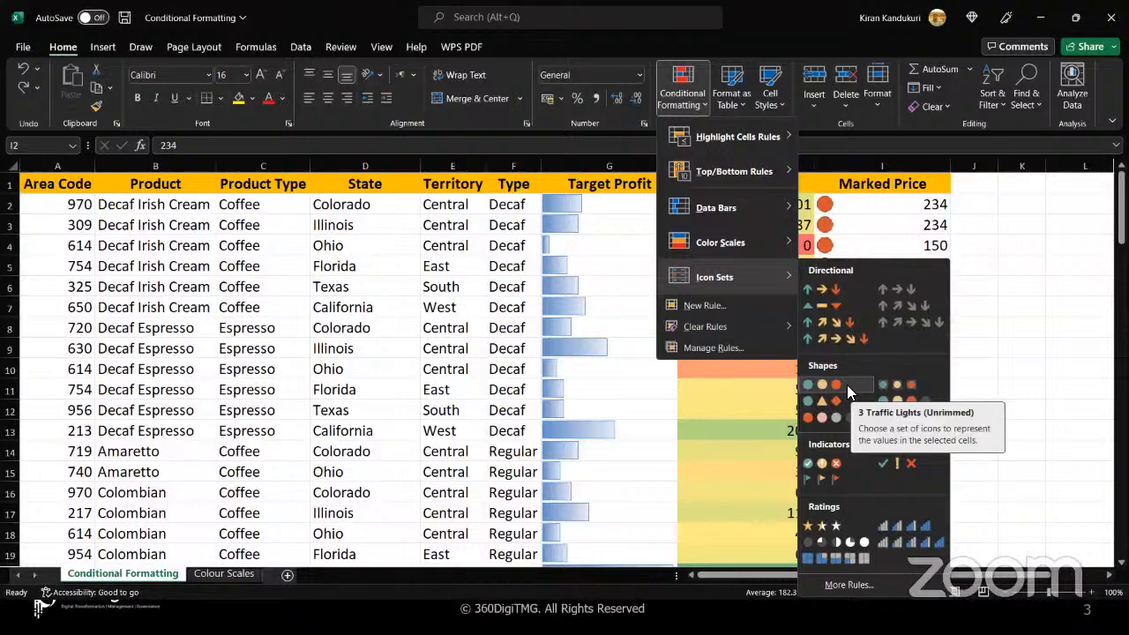
Apply the 3 Traffic Lights (Unrimmed) icon set to the Marked Price values and deselect the range
{"action": "left_click", "coordinate": [847, 385]}
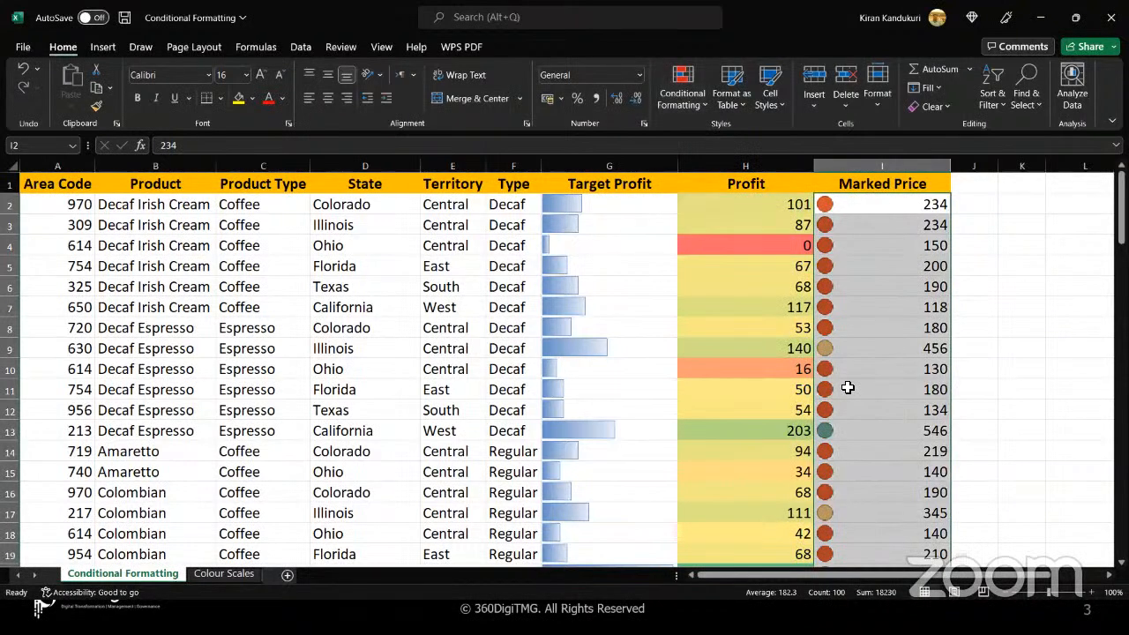
{"action": "left_click", "coordinate": [849, 344]}
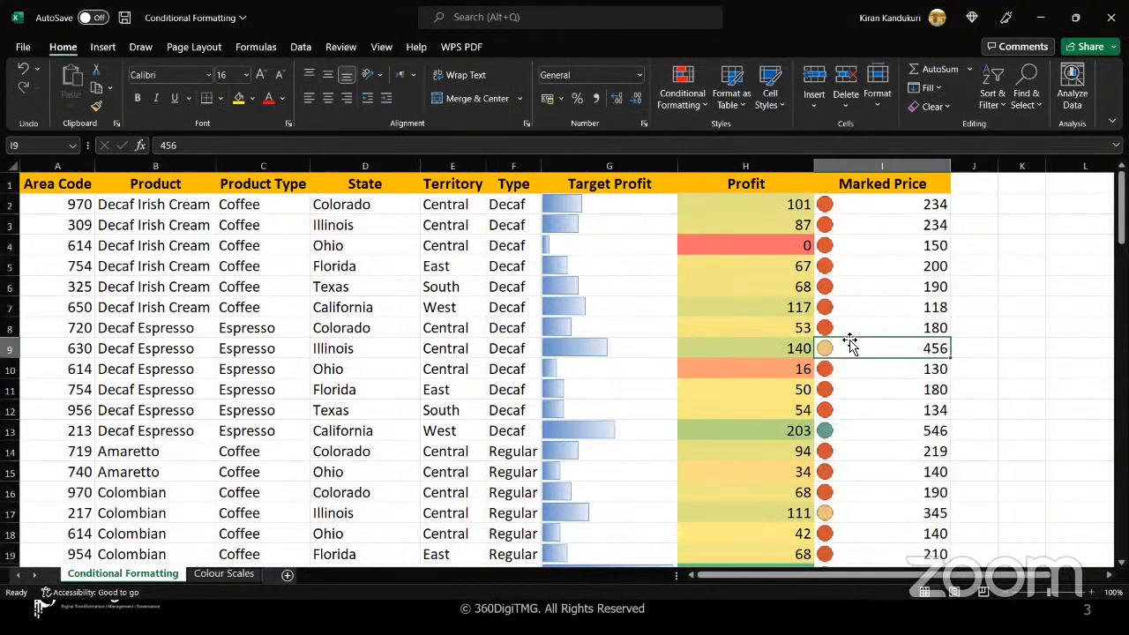
{"action": "key", "text": "Right"}
{"action": "key", "text": "Right"}
{"action": "key", "text": "Right"}
{"action": "key", "text": "Right"}
{"action": "key", "text": "Right"}
{"action": "key", "text": "Right"}
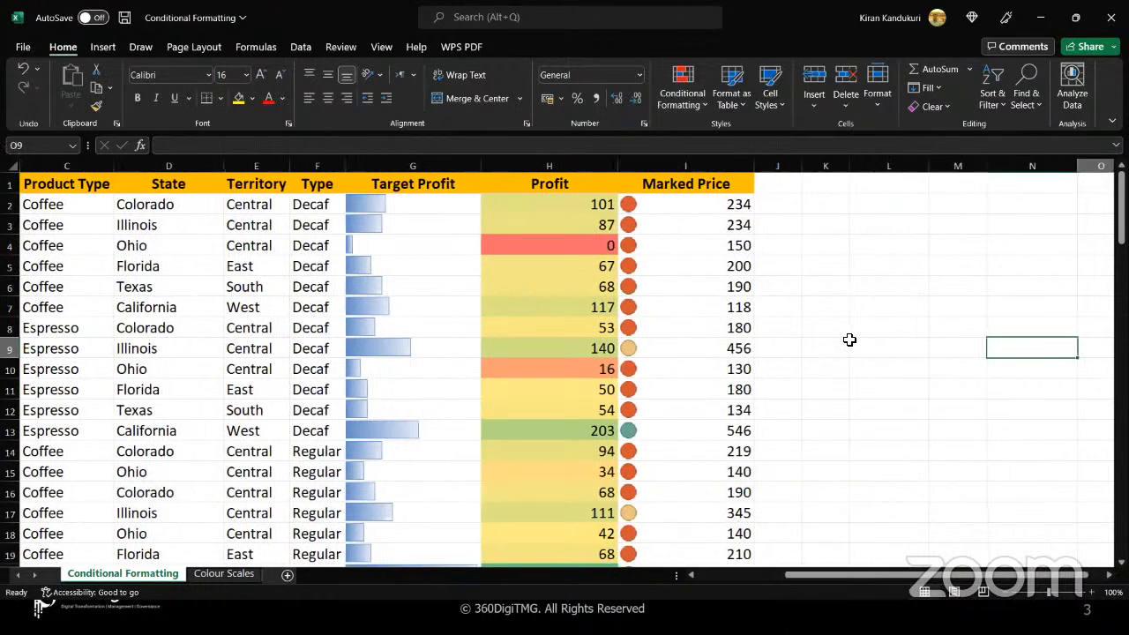
{"action": "key", "text": "Right"}
Try entering the fraction 1/3 in the empty cells K3 and L3 beside the Marked Price column
{"action": "left_click", "coordinate": [724, 234]}
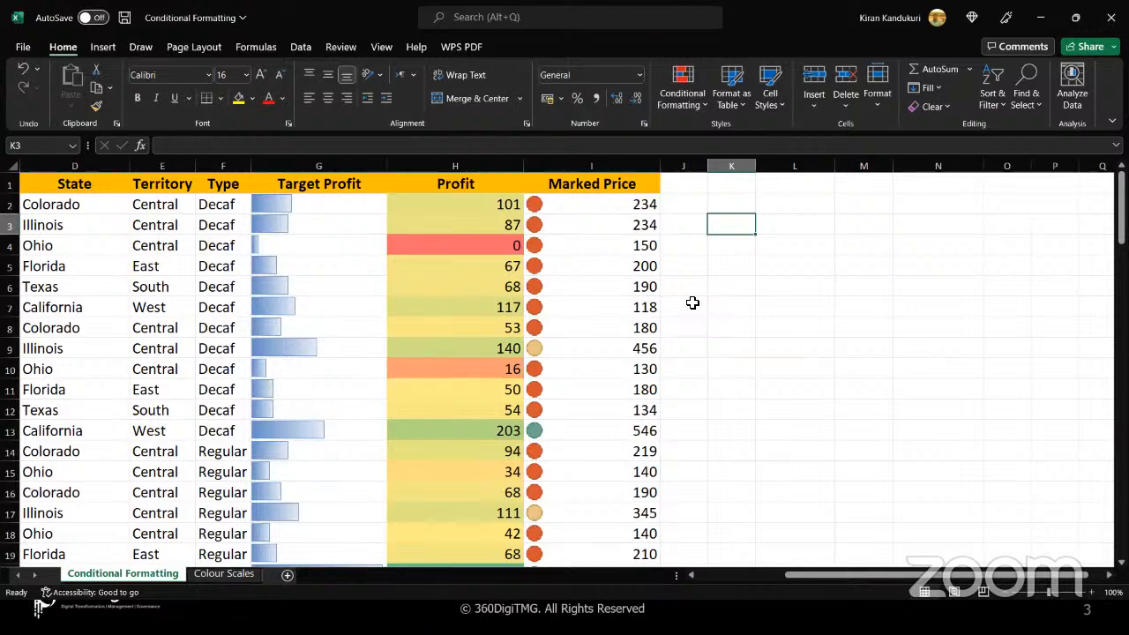
{"action": "type", "text": "1/3"}
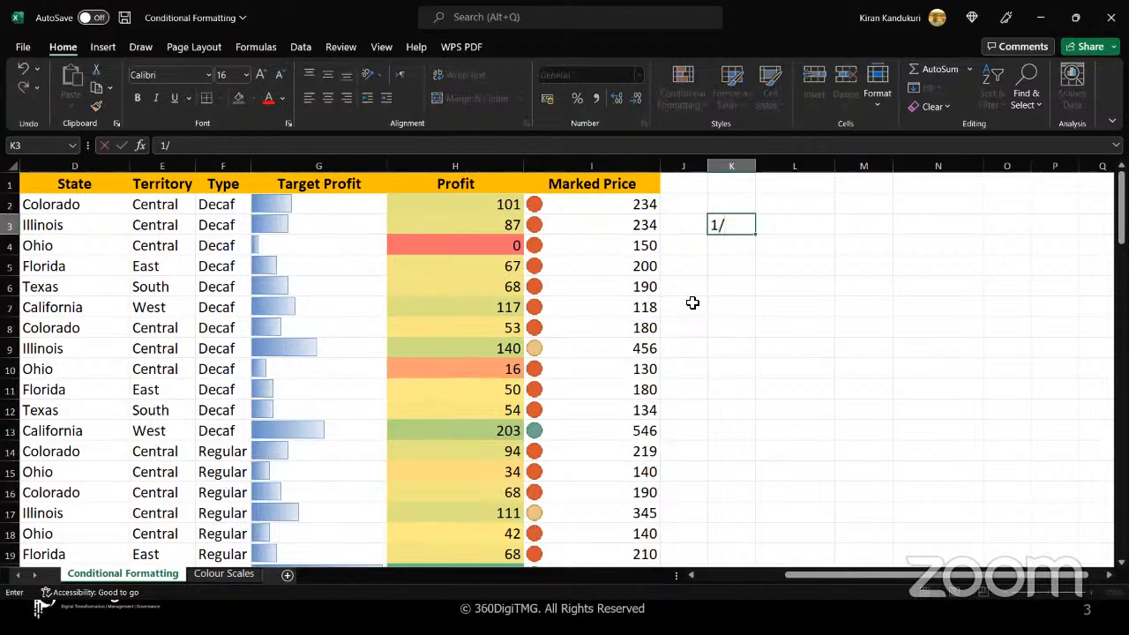
{"action": "type", "text": "1/3"}
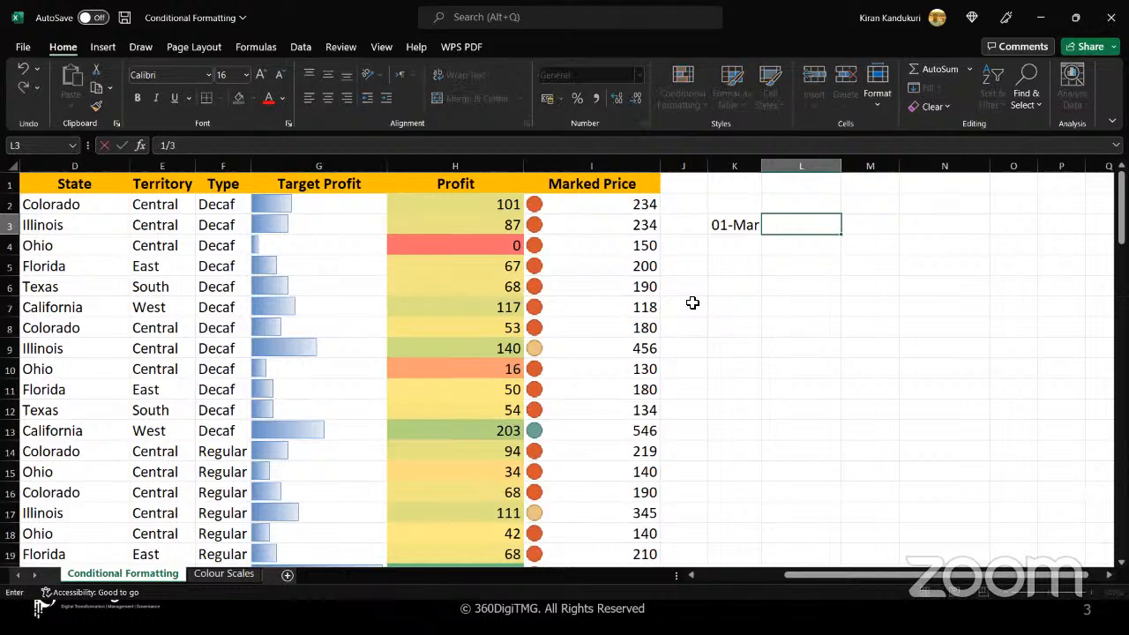
{"action": "key", "text": "Tab"}
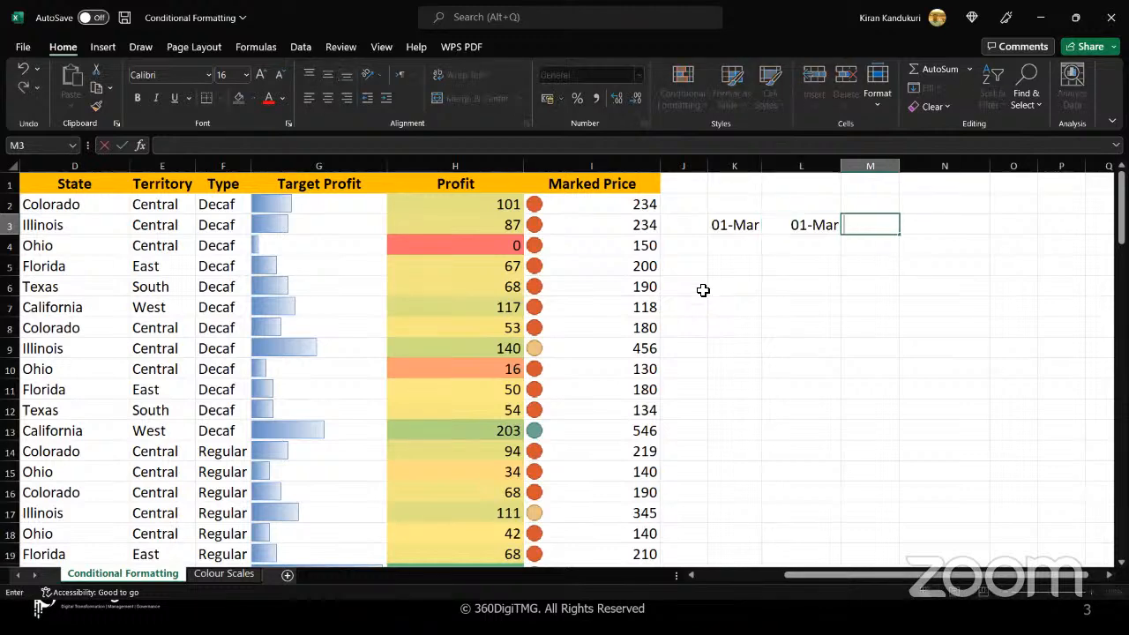
Clear the trial fraction entries from K3 and L3
{"action": "left_click", "coordinate": [723, 225]}
{"action": "key", "text": "BackSpace"}
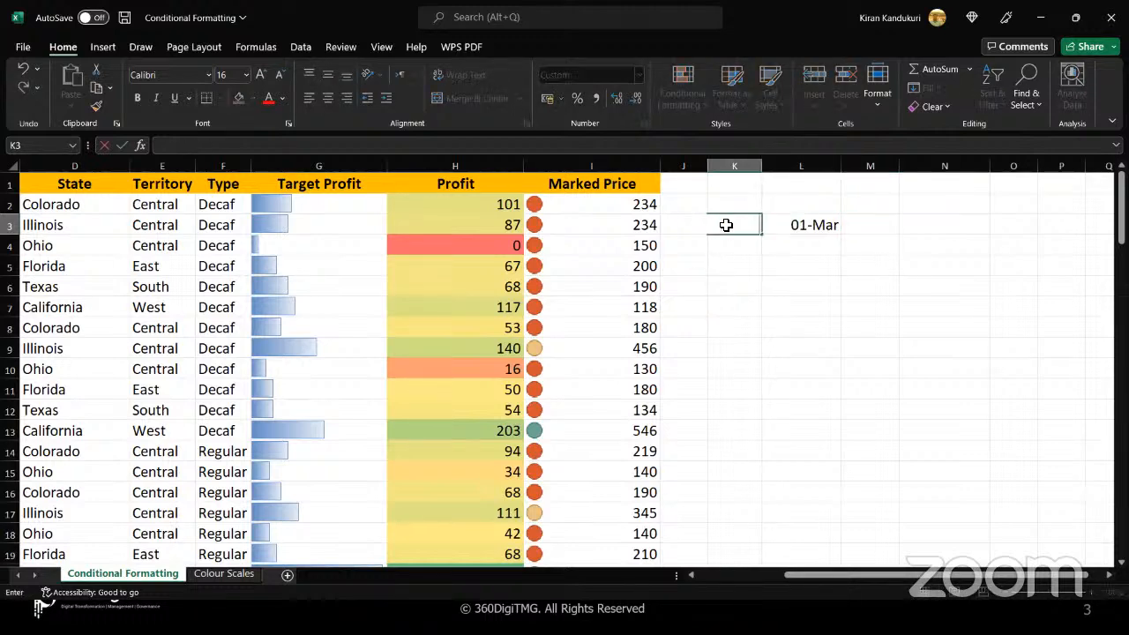
{"action": "key", "text": "Down"}
{"action": "key", "text": "Down"}
{"action": "key", "text": "Down"}
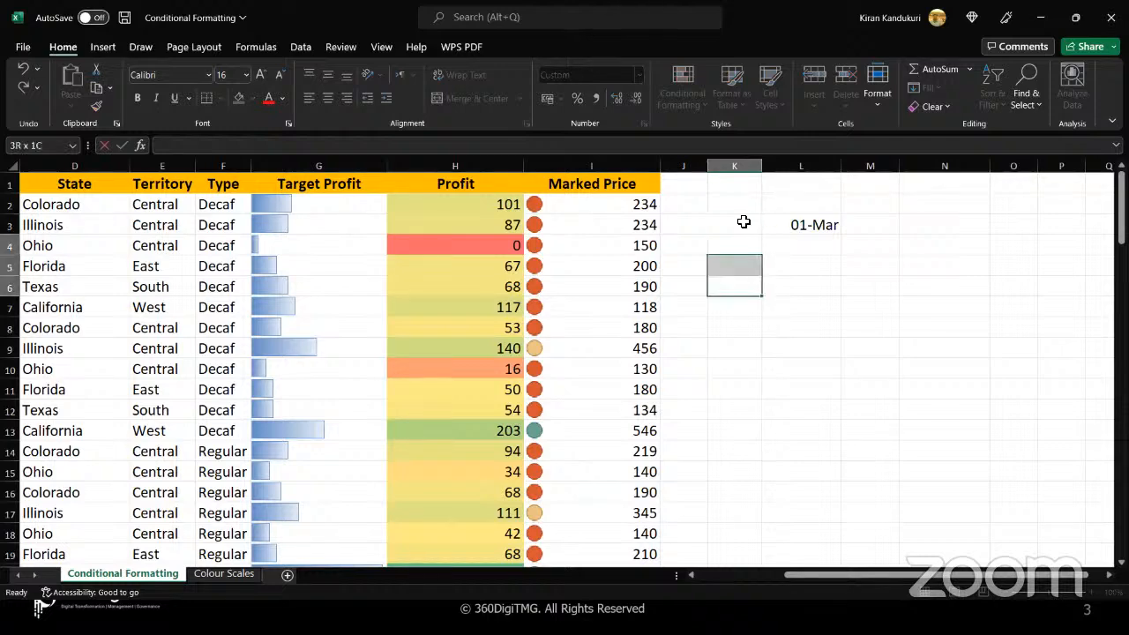
{"action": "left_click", "coordinate": [743, 222]}
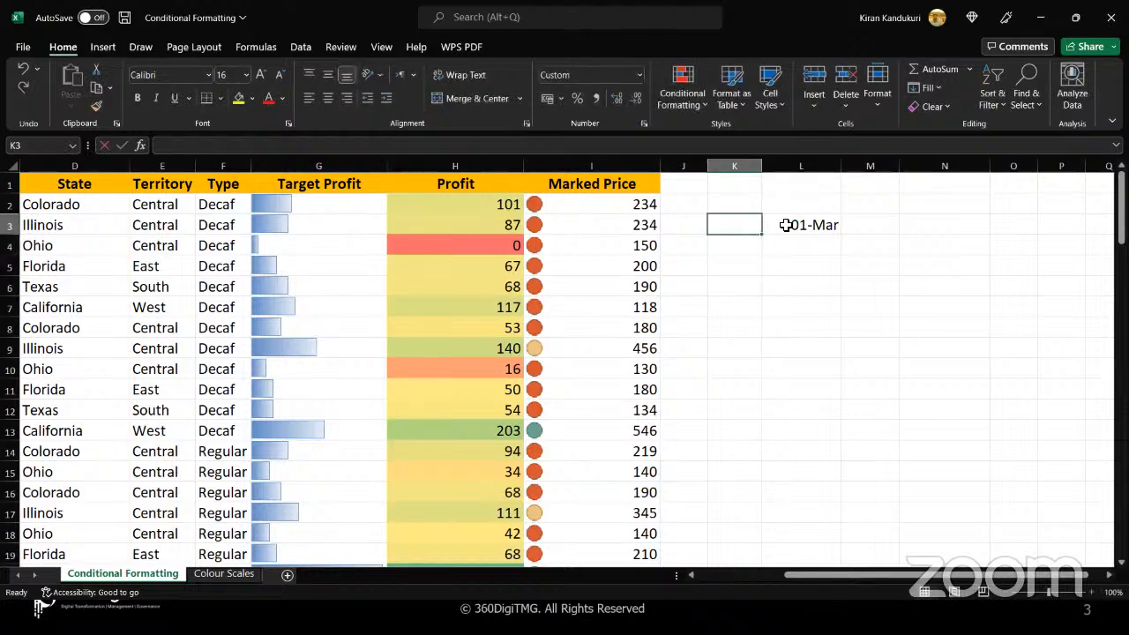
{"action": "left_click", "coordinate": [786, 225]}
{"action": "key", "text": "Delete"}
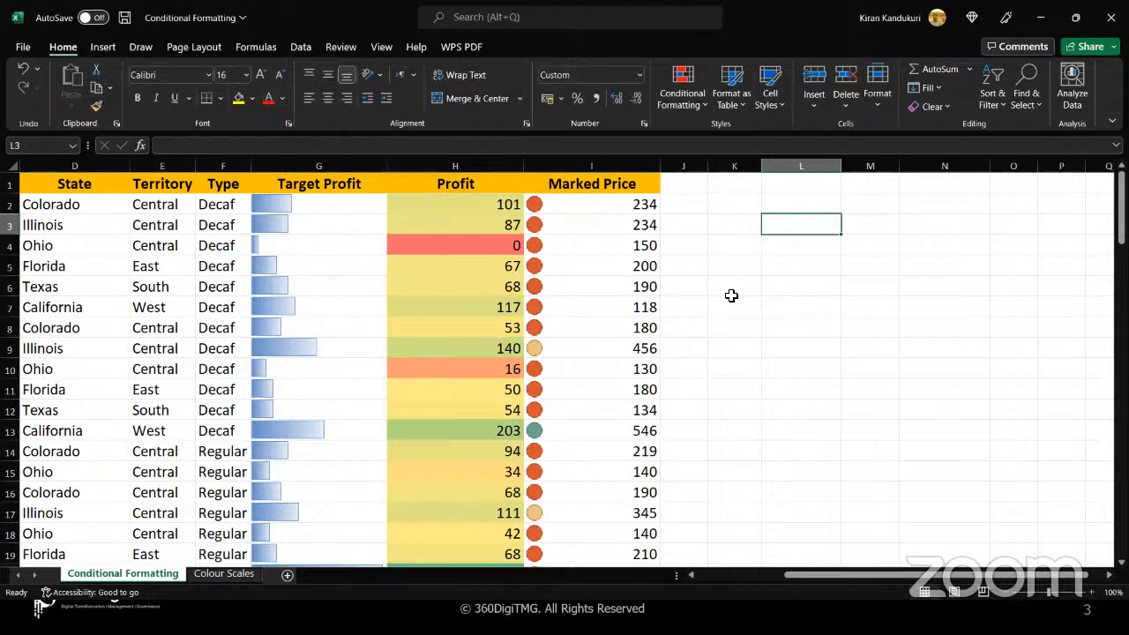
{"action": "left_click", "coordinate": [731, 296]}
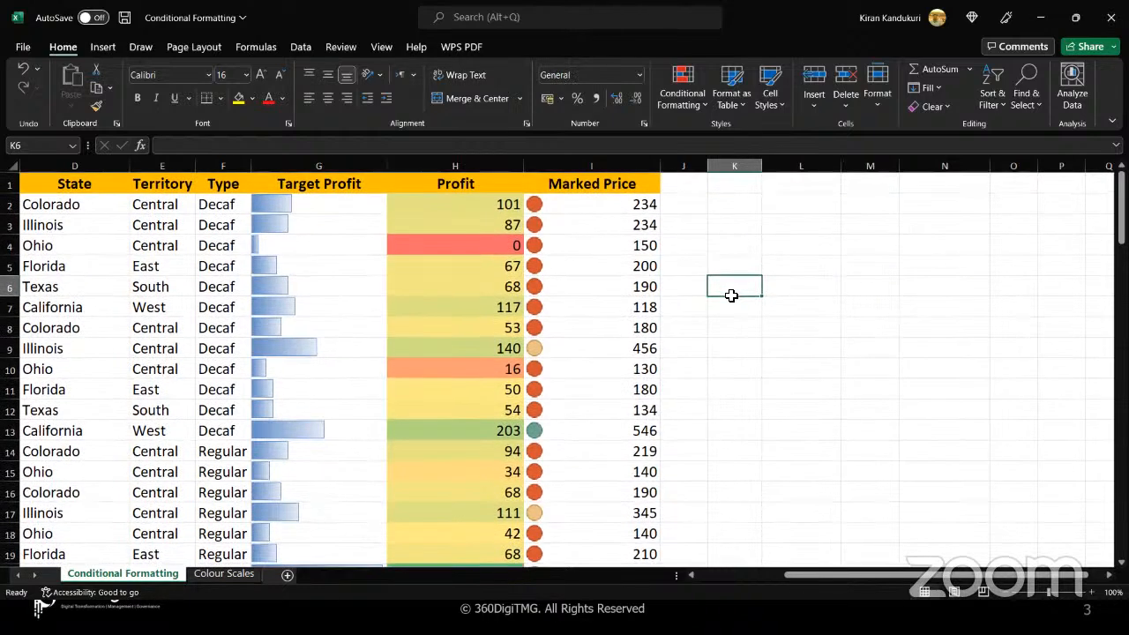
{"action": "left_click", "coordinate": [734, 224]}
{"action": "double_click", "coordinate": [735, 224]}
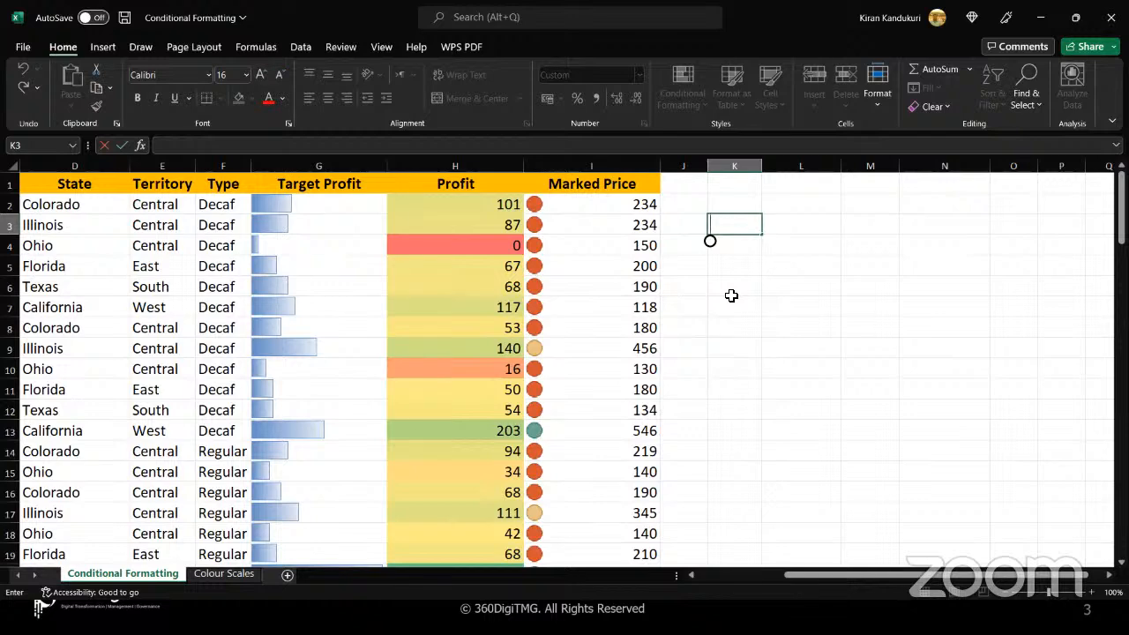
{"action": "left_click", "coordinate": [772, 367]}
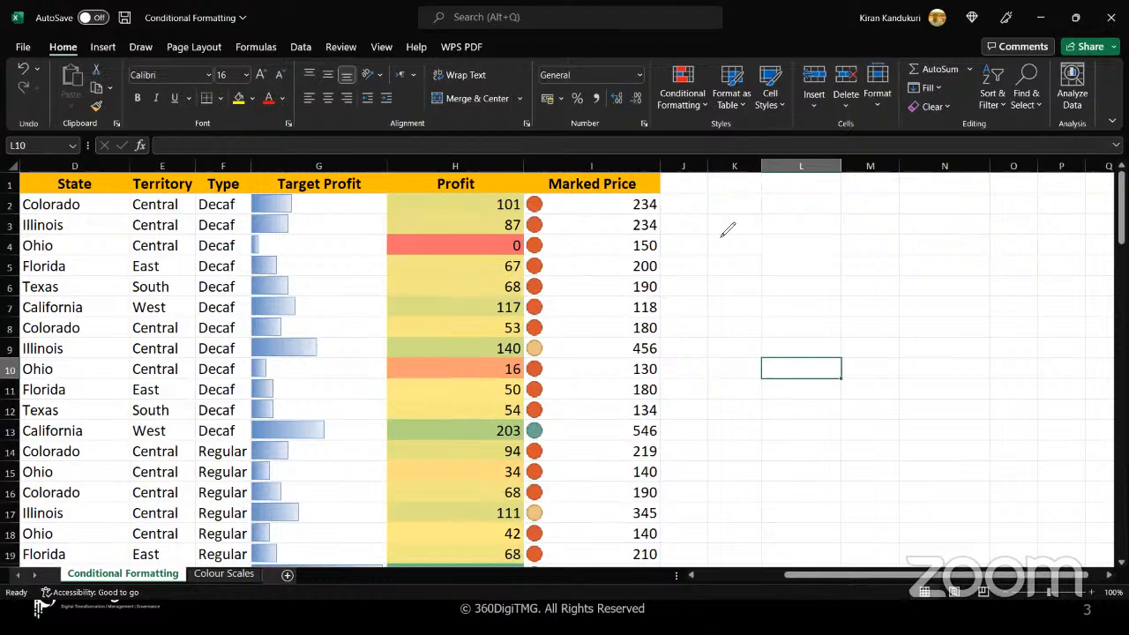
Handwrite three 1/3 fractions on the empty area beside the Marked Price column and circle each one
{"action": "left_click_drag", "start_coordinate": [720, 232], "coordinate": [720, 243]}
{"action": "mouse_move", "coordinate": [726, 238]}
{"action": "left_mouse_down"}
{"action": "mouse_move", "coordinate": [715, 262]}
{"action": "mouse_move", "coordinate": [746, 284]}
{"action": "mouse_move", "coordinate": [726, 292]}
{"action": "left_mouse_up"}
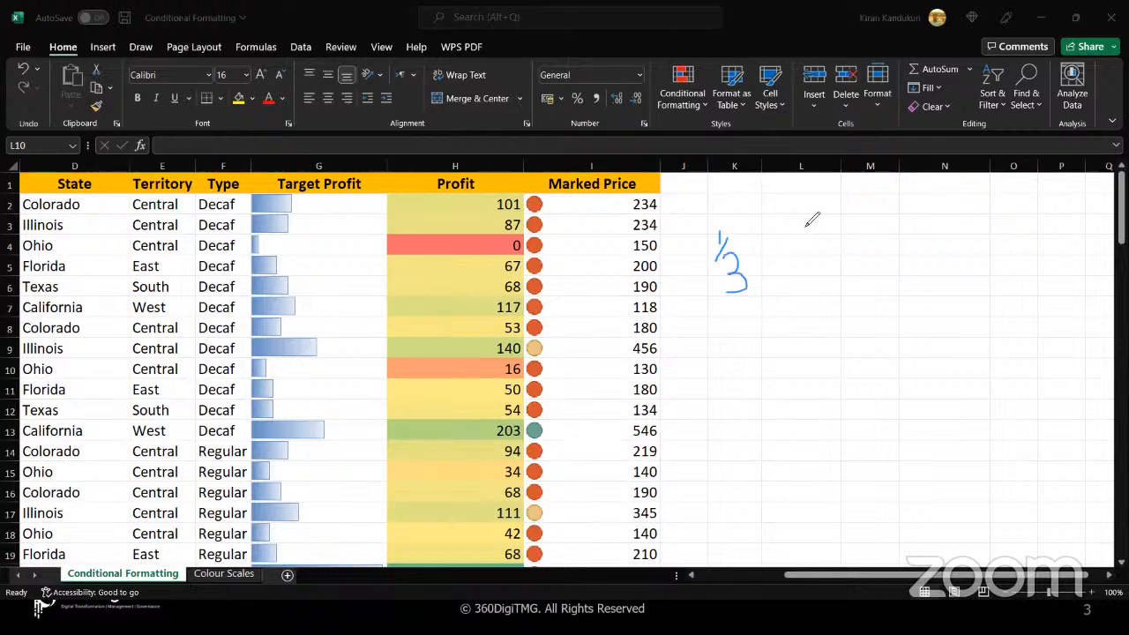
{"action": "mouse_move", "coordinate": [804, 213]}
{"action": "left_mouse_down"}
{"action": "mouse_move", "coordinate": [801, 252]}
{"action": "mouse_move", "coordinate": [846, 258]}
{"action": "mouse_move", "coordinate": [833, 275]}
{"action": "left_mouse_up"}
{"action": "left_click_drag", "start_coordinate": [921, 211], "coordinate": [920, 231]}
{"action": "mouse_move", "coordinate": [956, 209]}
{"action": "left_mouse_down"}
{"action": "mouse_move", "coordinate": [915, 245]}
{"action": "mouse_move", "coordinate": [965, 239]}
{"action": "mouse_move", "coordinate": [944, 267]}
{"action": "left_mouse_up"}
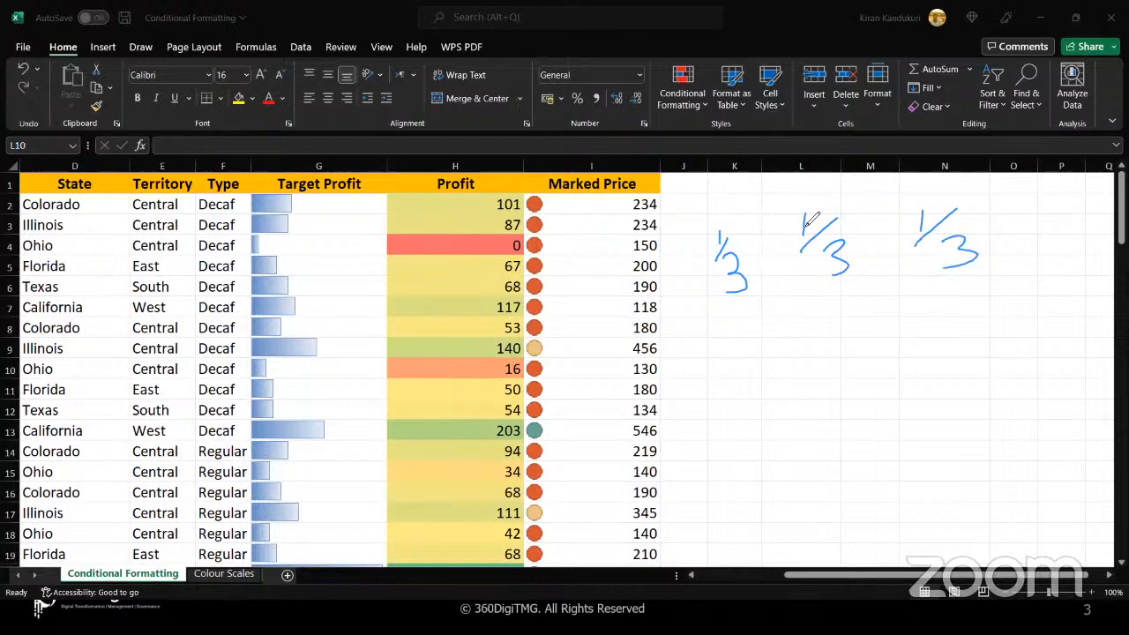
{"action": "mouse_move", "coordinate": [765, 215]}
{"action": "left_mouse_down"}
{"action": "mouse_move", "coordinate": [739, 204]}
{"action": "mouse_move", "coordinate": [765, 289]}
{"action": "mouse_move", "coordinate": [760, 213]}
{"action": "left_mouse_up"}
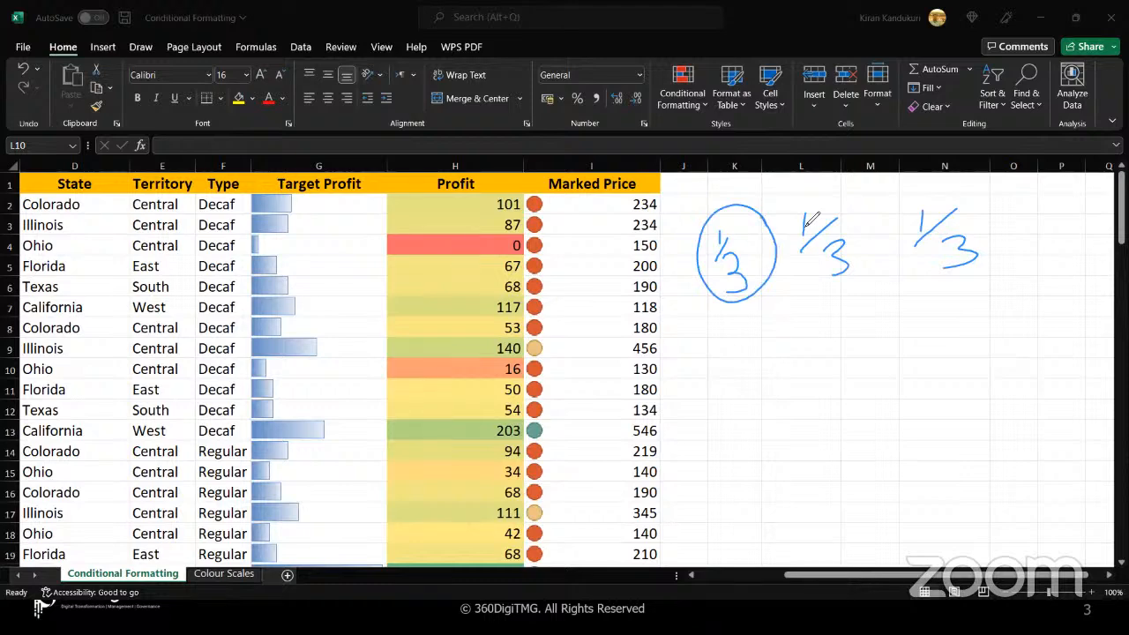
{"action": "mouse_move", "coordinate": [872, 208]}
{"action": "left_mouse_down"}
{"action": "mouse_move", "coordinate": [796, 204]}
{"action": "mouse_move", "coordinate": [851, 292]}
{"action": "mouse_move", "coordinate": [877, 217]}
{"action": "left_mouse_up"}
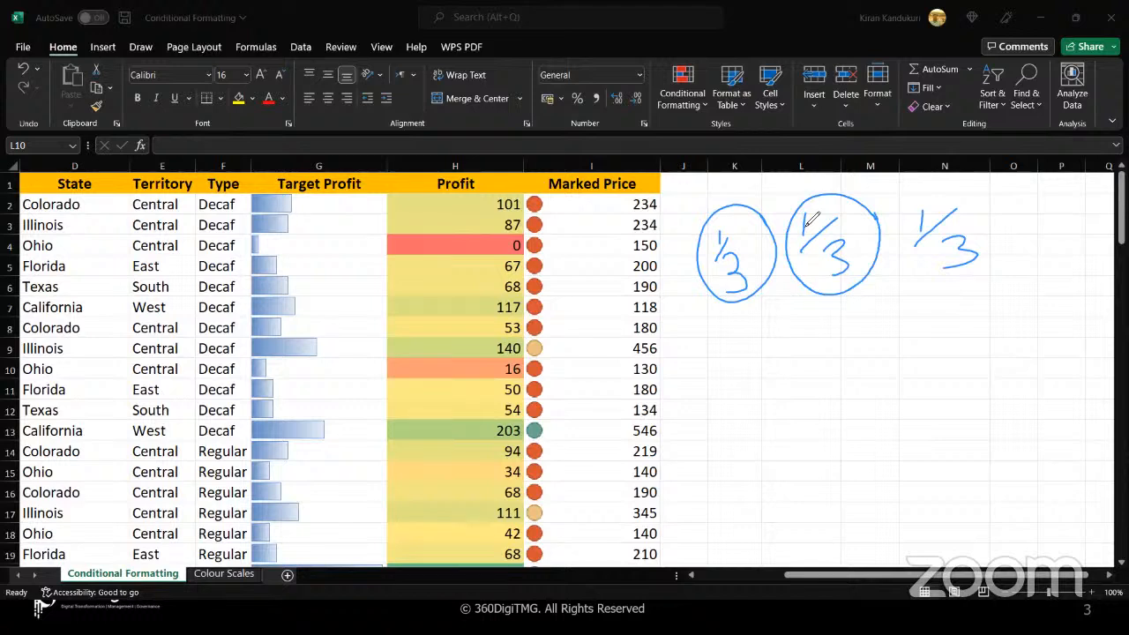
{"action": "mouse_move", "coordinate": [981, 196]}
{"action": "left_mouse_down"}
{"action": "mouse_move", "coordinate": [899, 225]}
{"action": "mouse_move", "coordinate": [1000, 222]}
{"action": "mouse_move", "coordinate": [982, 201]}
{"action": "left_mouse_up"}
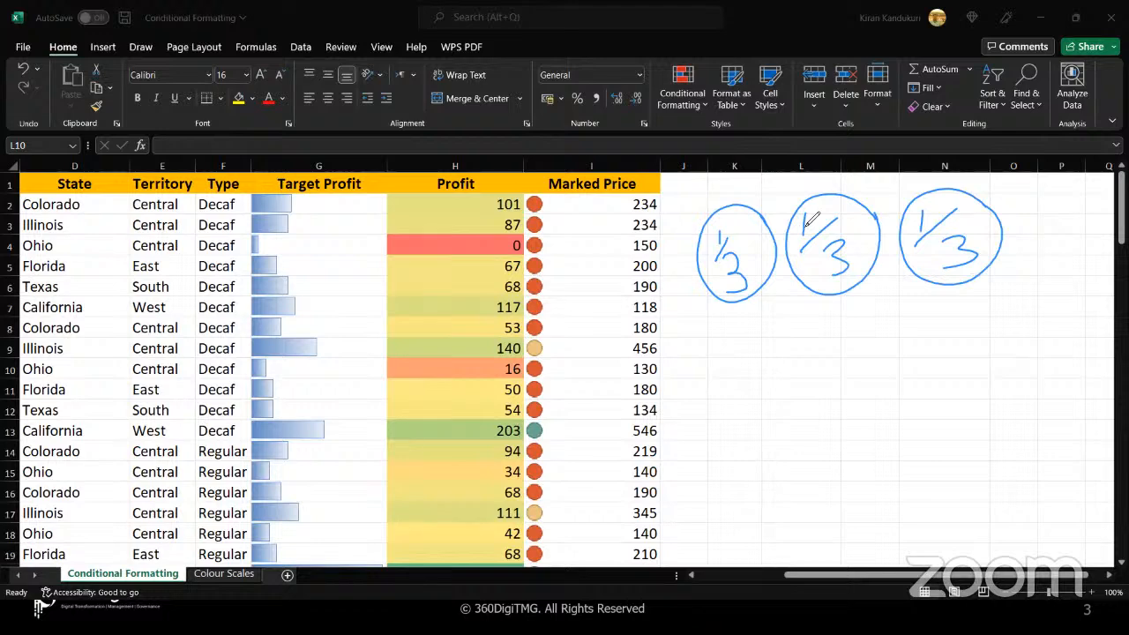
Handwrite the ranges 0-33%, 34-67% and 67-100% around the circled fractions, and erase all the screen annotations
{"action": "left_click_drag", "start_coordinate": [696, 355], "coordinate": [737, 358]}
{"action": "mouse_move", "coordinate": [738, 346]}
{"action": "left_mouse_down"}
{"action": "mouse_move", "coordinate": [746, 376]}
{"action": "mouse_move", "coordinate": [762, 361]}
{"action": "left_mouse_up"}
{"action": "mouse_move", "coordinate": [805, 323]}
{"action": "left_mouse_down"}
{"action": "mouse_move", "coordinate": [795, 374]}
{"action": "mouse_move", "coordinate": [781, 333]}
{"action": "mouse_move", "coordinate": [816, 373]}
{"action": "left_mouse_up"}
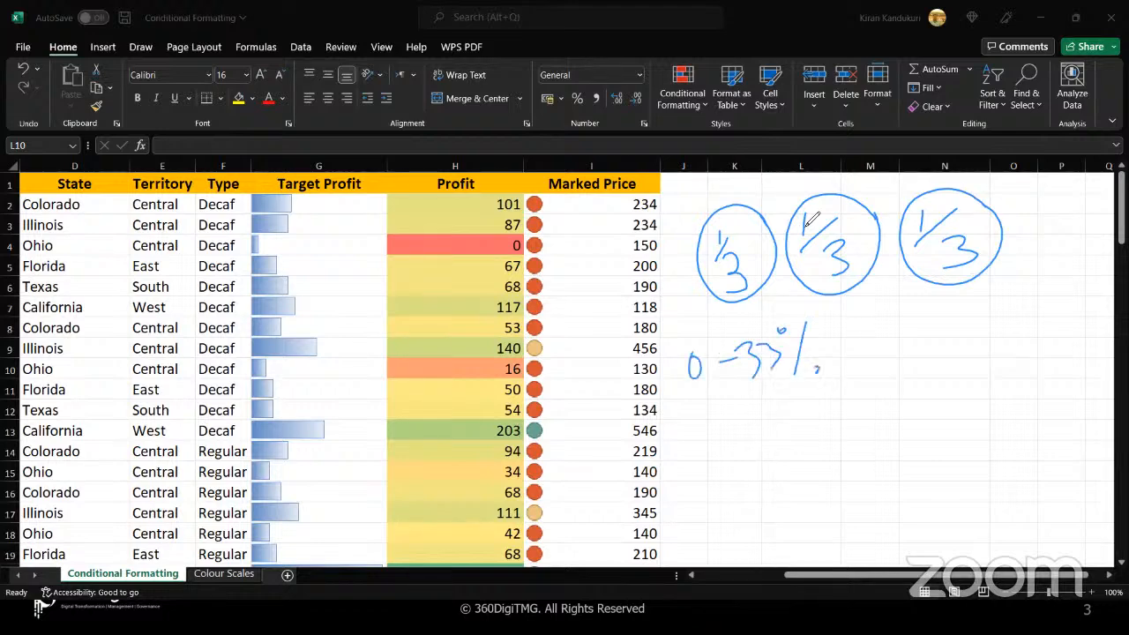
{"action": "mouse_move", "coordinate": [856, 338]}
{"action": "left_mouse_down"}
{"action": "mouse_move", "coordinate": [870, 351]}
{"action": "mouse_move", "coordinate": [861, 371]}
{"action": "left_mouse_up"}
{"action": "left_click_drag", "start_coordinate": [887, 324], "coordinate": [902, 346]}
{"action": "mouse_move", "coordinate": [896, 340]}
{"action": "left_mouse_down"}
{"action": "mouse_move", "coordinate": [893, 359]}
{"action": "mouse_move", "coordinate": [932, 345]}
{"action": "mouse_move", "coordinate": [976, 370]}
{"action": "left_mouse_up"}
{"action": "mouse_move", "coordinate": [1032, 312]}
{"action": "left_mouse_down"}
{"action": "mouse_move", "coordinate": [1001, 388]}
{"action": "mouse_move", "coordinate": [1003, 317]}
{"action": "left_mouse_up"}
{"action": "left_click_drag", "start_coordinate": [1041, 367], "coordinate": [1037, 378]}
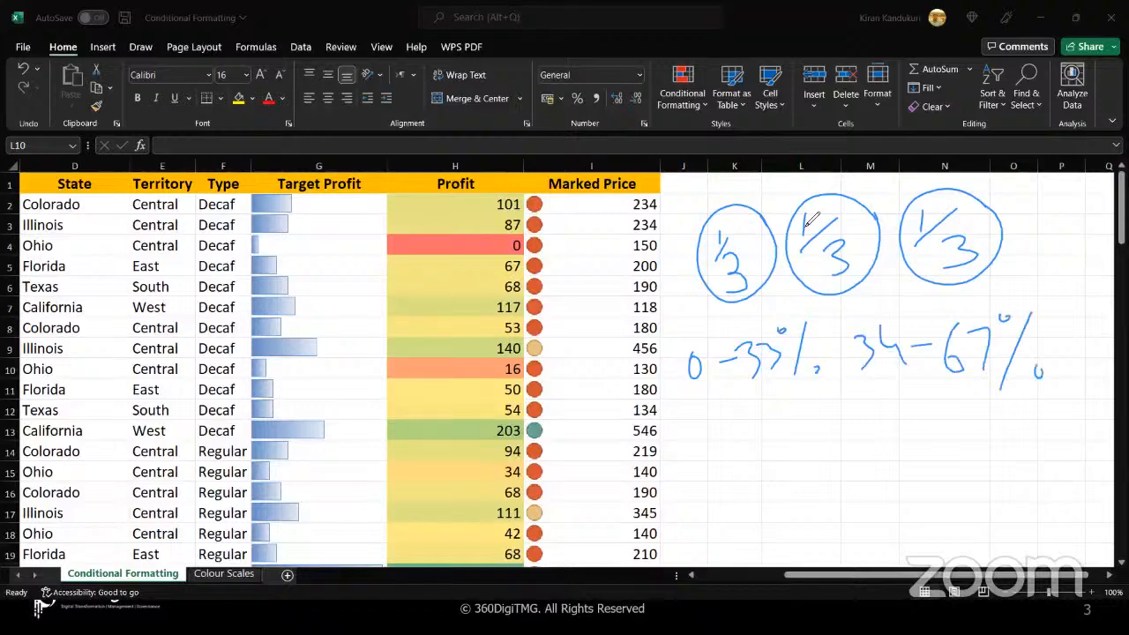
{"action": "mouse_move", "coordinate": [1033, 204]}
{"action": "left_mouse_down"}
{"action": "mouse_move", "coordinate": [1023, 233]}
{"action": "mouse_move", "coordinate": [1057, 237]}
{"action": "left_mouse_up"}
{"action": "left_click_drag", "start_coordinate": [1069, 228], "coordinate": [1095, 225]}
{"action": "mouse_move", "coordinate": [1028, 257]}
{"action": "left_mouse_down"}
{"action": "mouse_move", "coordinate": [1027, 276]}
{"action": "mouse_move", "coordinate": [1065, 259]}
{"action": "left_mouse_up"}
{"action": "mouse_move", "coordinate": [1101, 238]}
{"action": "left_mouse_down"}
{"action": "mouse_move", "coordinate": [1083, 283]}
{"action": "mouse_move", "coordinate": [1104, 286]}
{"action": "left_mouse_up"}
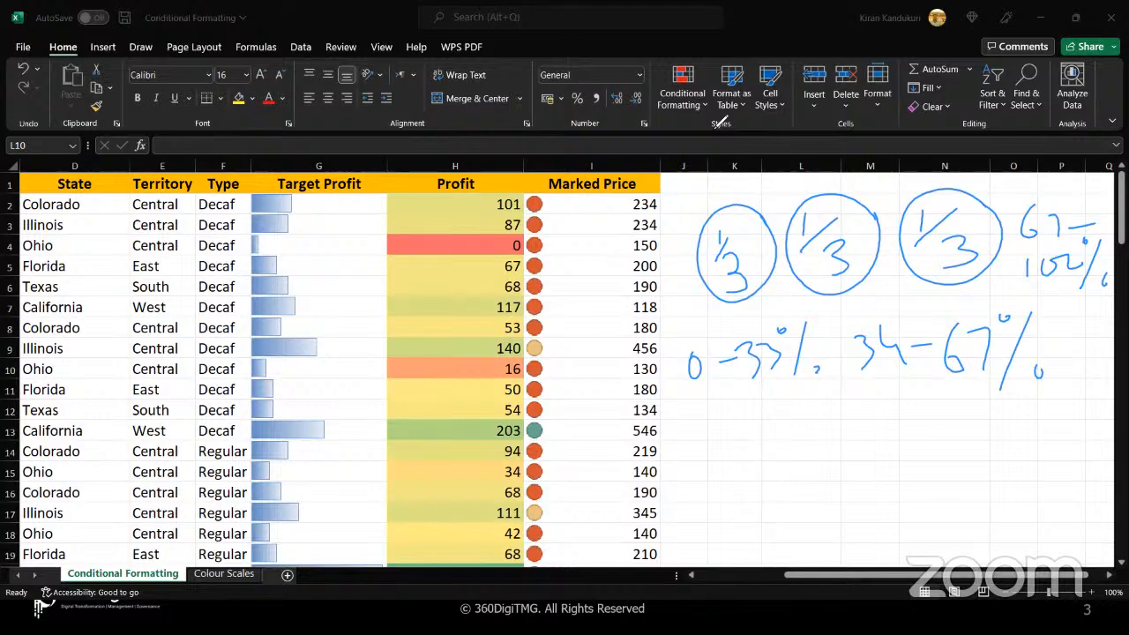
{"action": "left_click", "coordinate": [717, 127]}
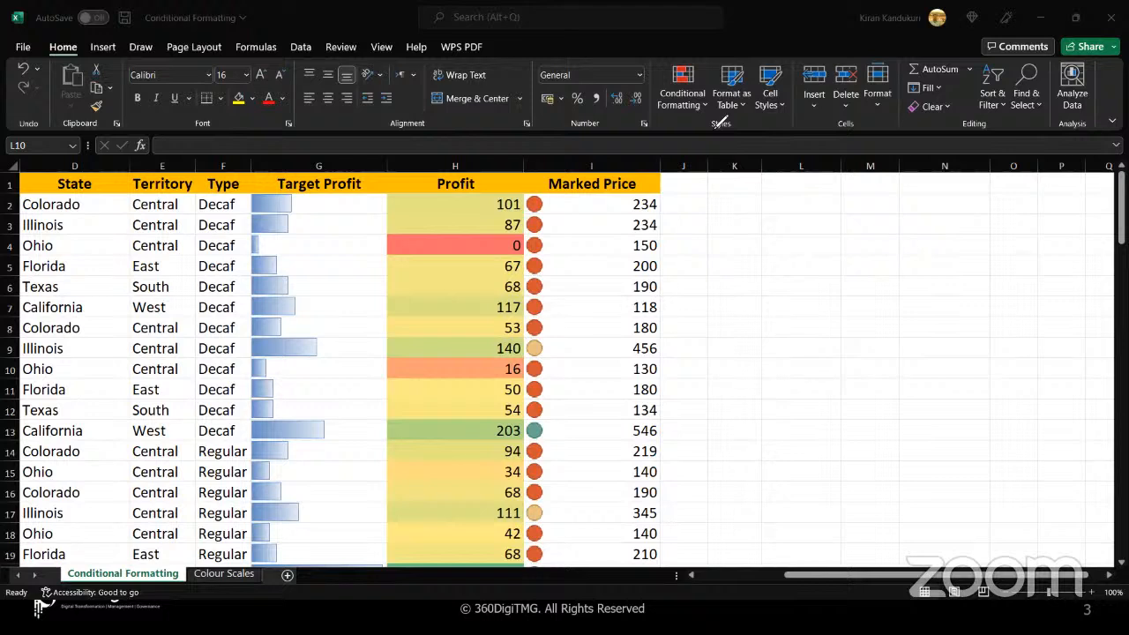
{"action": "left_click", "coordinate": [856, 65]}
Enter the numbers 1 to 8 down cells K2:K9, re-entering 2 in K3
{"action": "left_click", "coordinate": [739, 212]}
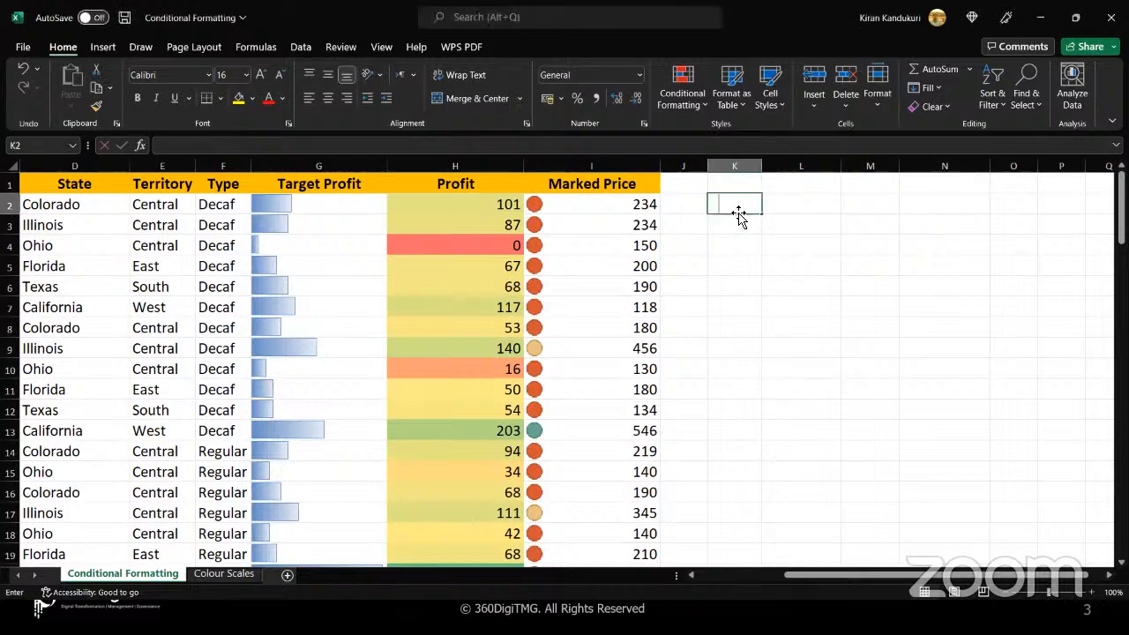
{"action": "type", "text": "1"}
{"action": "key", "text": "Return"}
{"action": "type", "text": "2-Jan 3 4"}
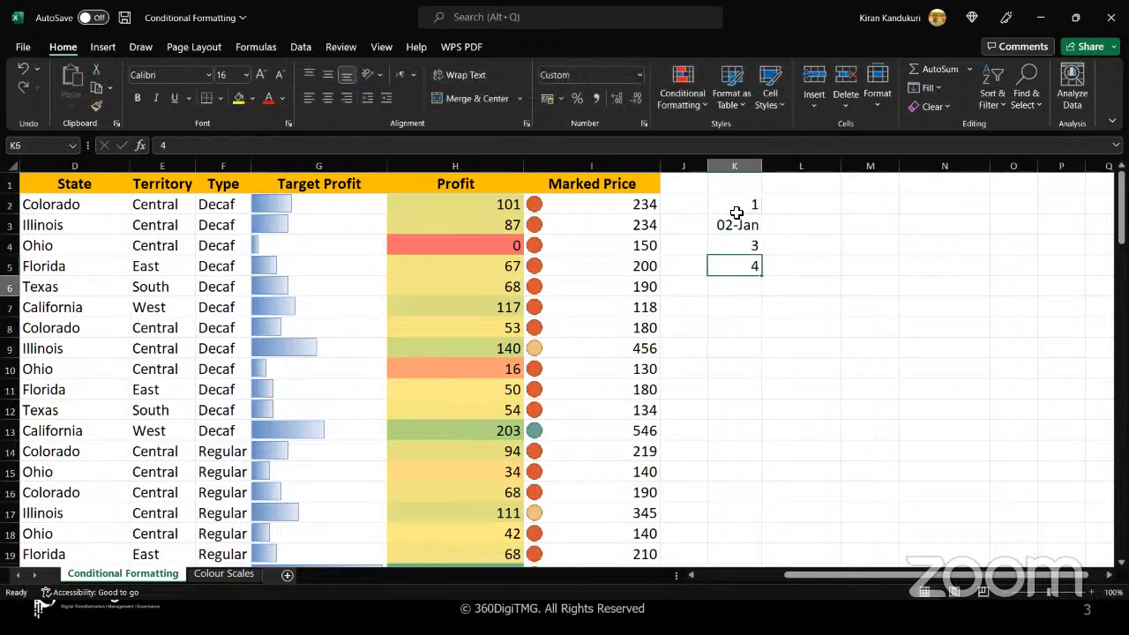
{"action": "type", "text": " 5 6 7 8"}
{"action": "key", "text": "Up"}
{"action": "key", "text": "Up"}
{"action": "key", "text": "Up"}
{"action": "key", "text": "Up"}
{"action": "key", "text": "Up"}
{"action": "key", "text": "Up"}
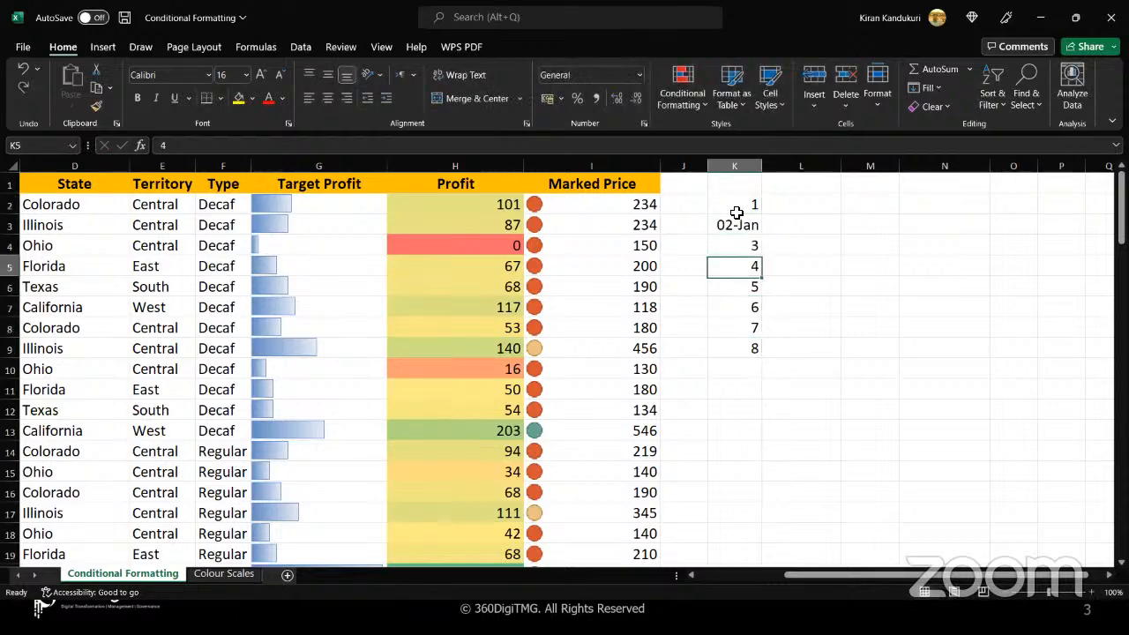
{"action": "type", "text": "2"}
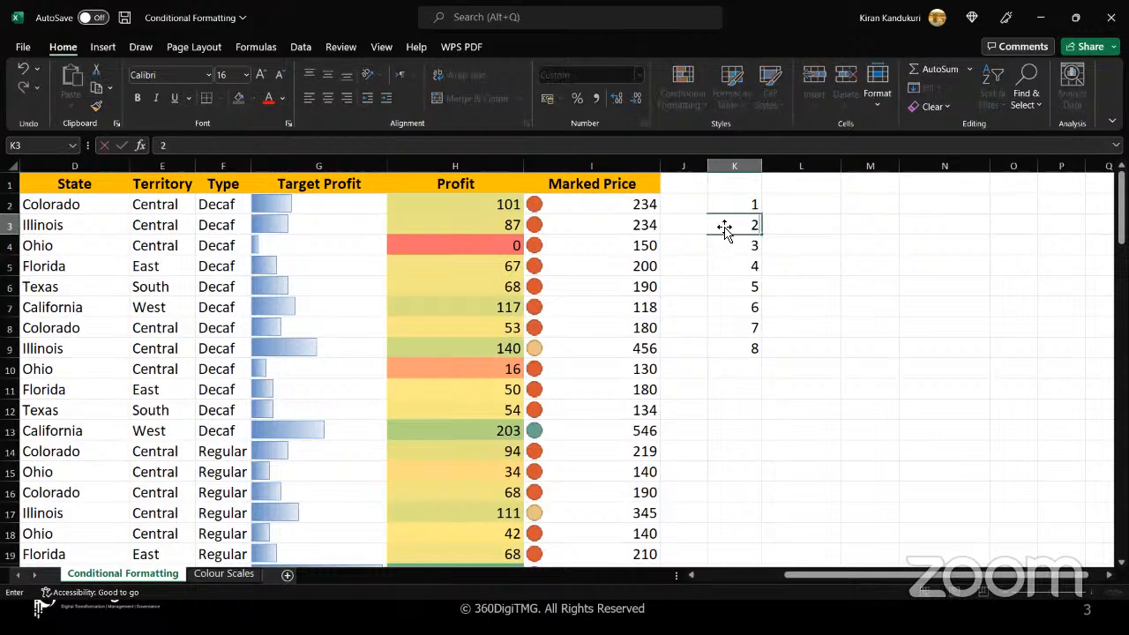
Format the whole of column K as Number with no decimal places
{"action": "left_click", "coordinate": [739, 205]}
{"action": "left_click", "coordinate": [741, 172]}
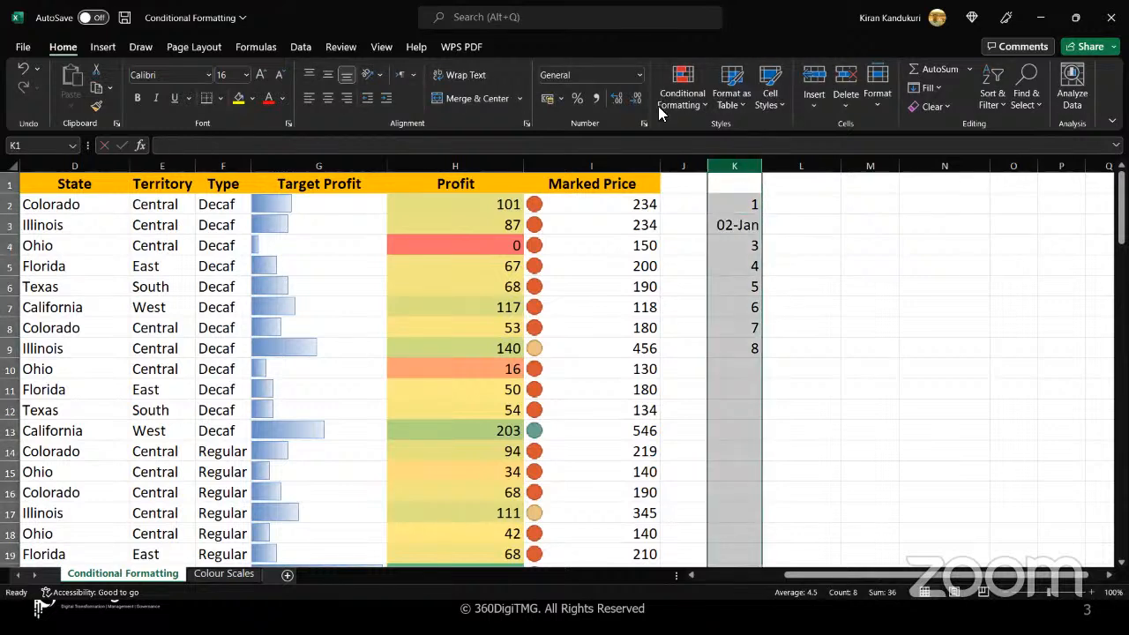
{"action": "left_click", "coordinate": [629, 76]}
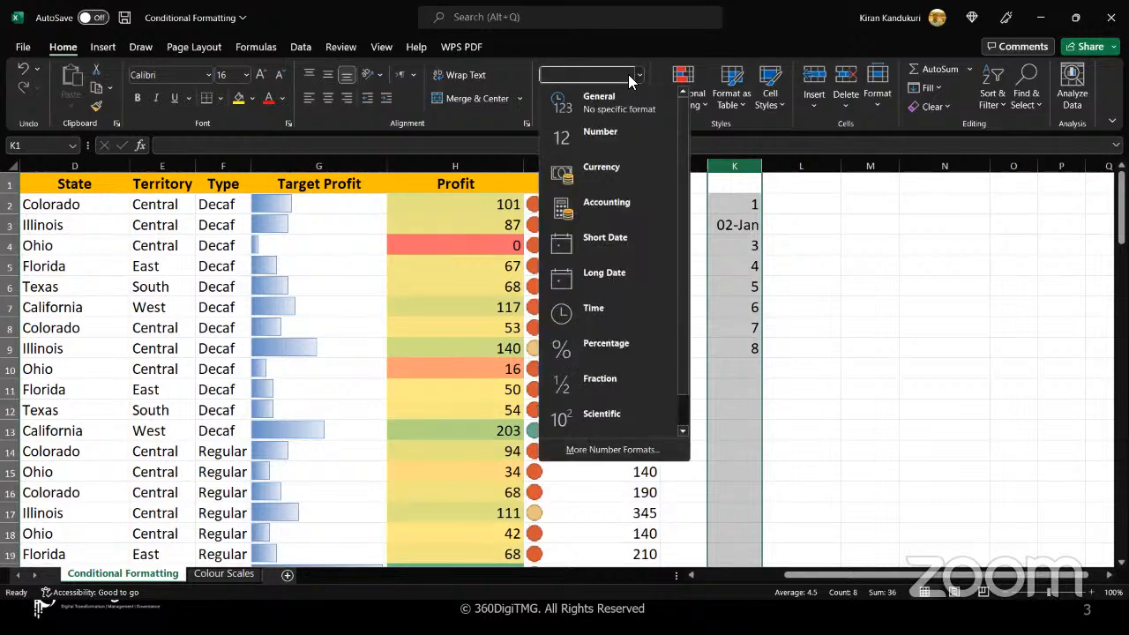
{"action": "left_click", "coordinate": [586, 139]}
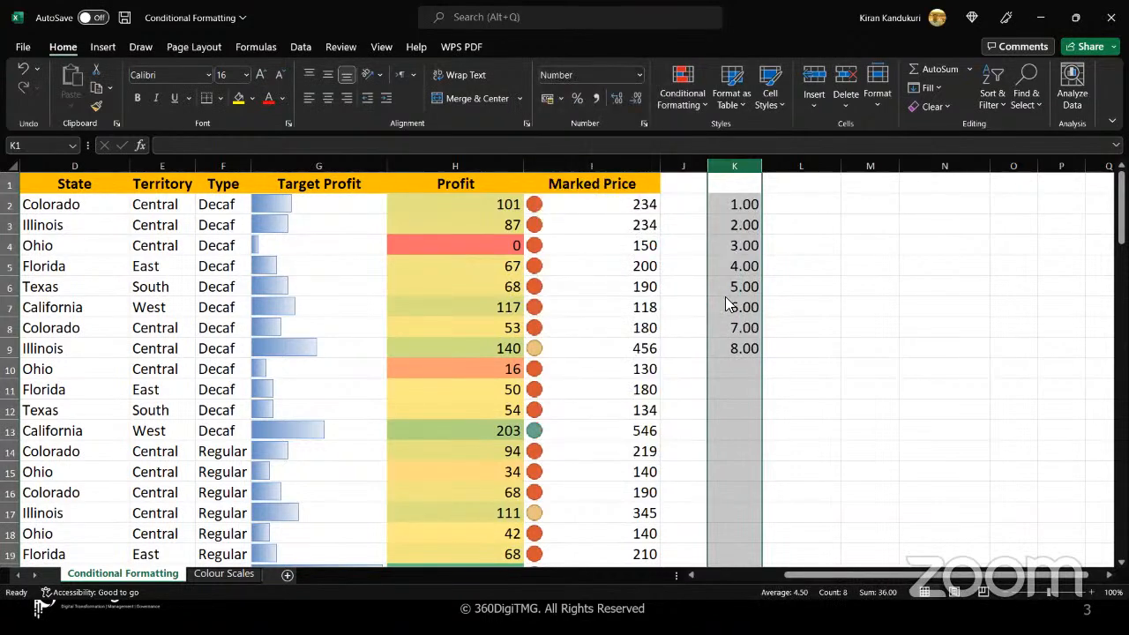
{"action": "left_click", "coordinate": [640, 100]}
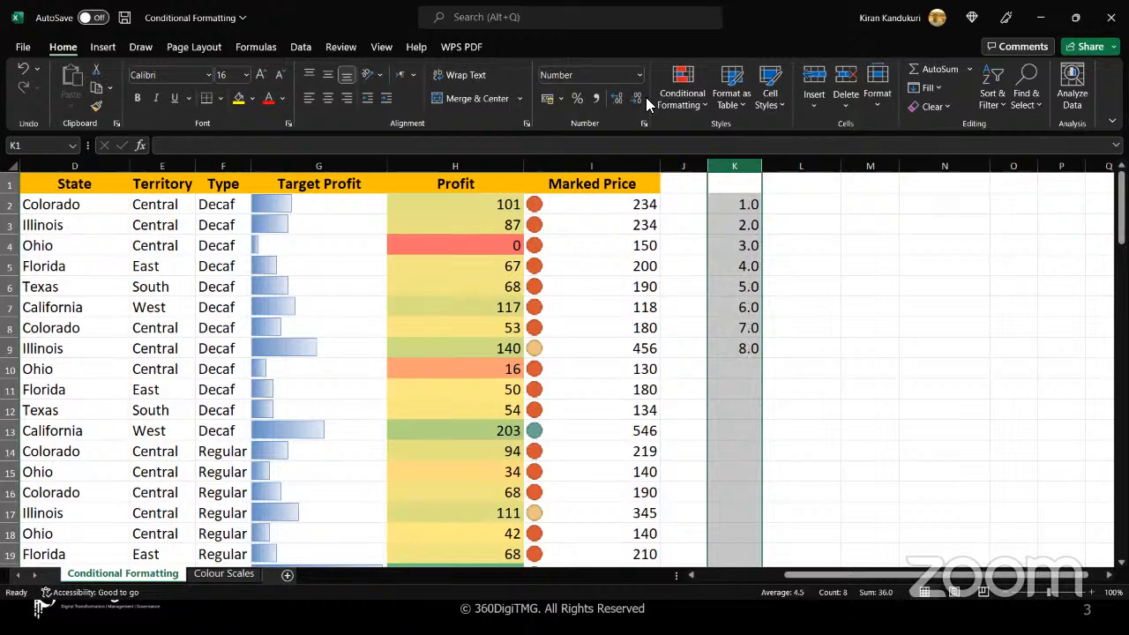
{"action": "left_click", "coordinate": [640, 100]}
Add the value 9 in K10 at the end of the number list
{"action": "left_click", "coordinate": [742, 369]}
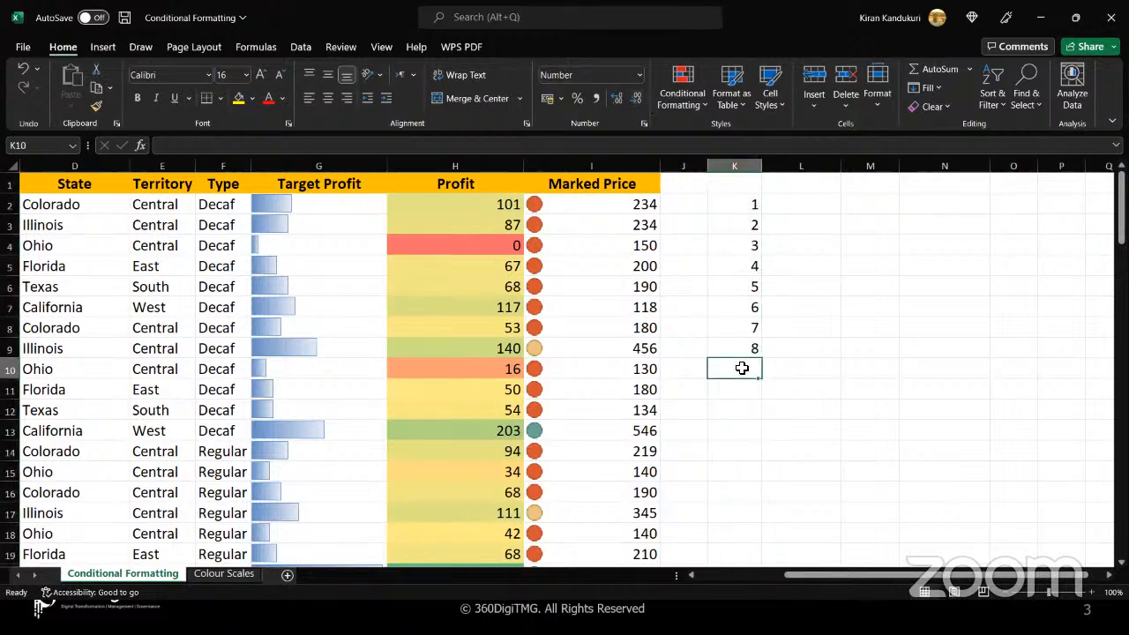
{"action": "type", "text": "9"}
{"action": "key", "text": "Return"}
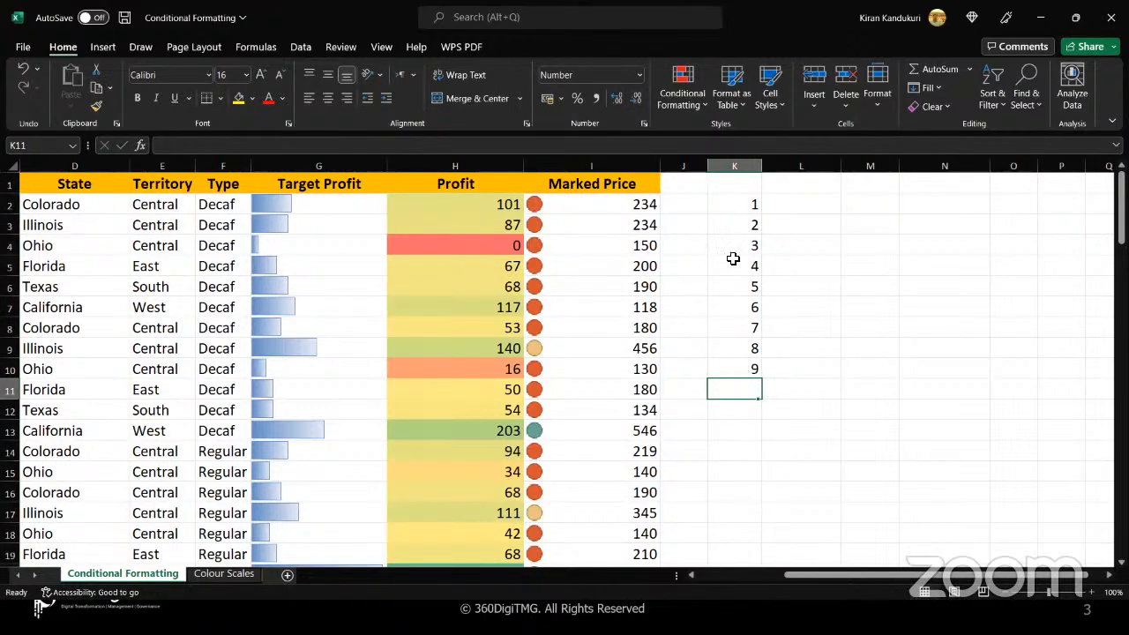
Apply the three-circle traffic light icon set from the Shapes group to the numbers in K2:K10
{"action": "left_click_drag", "start_coordinate": [730, 204], "coordinate": [729, 370]}
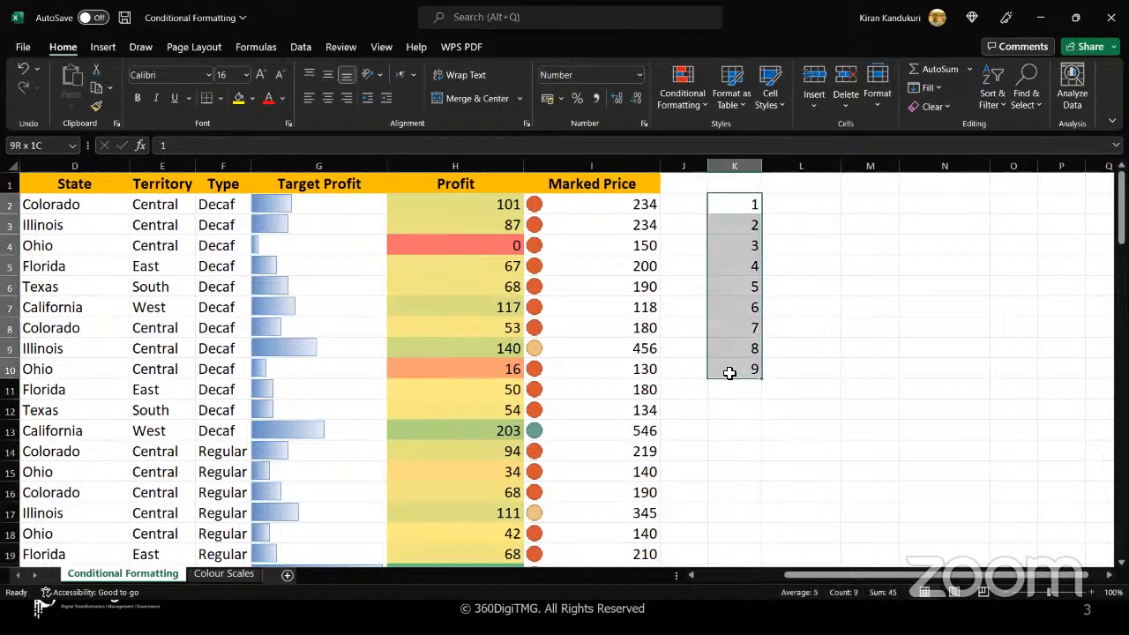
{"action": "left_click", "coordinate": [702, 106]}
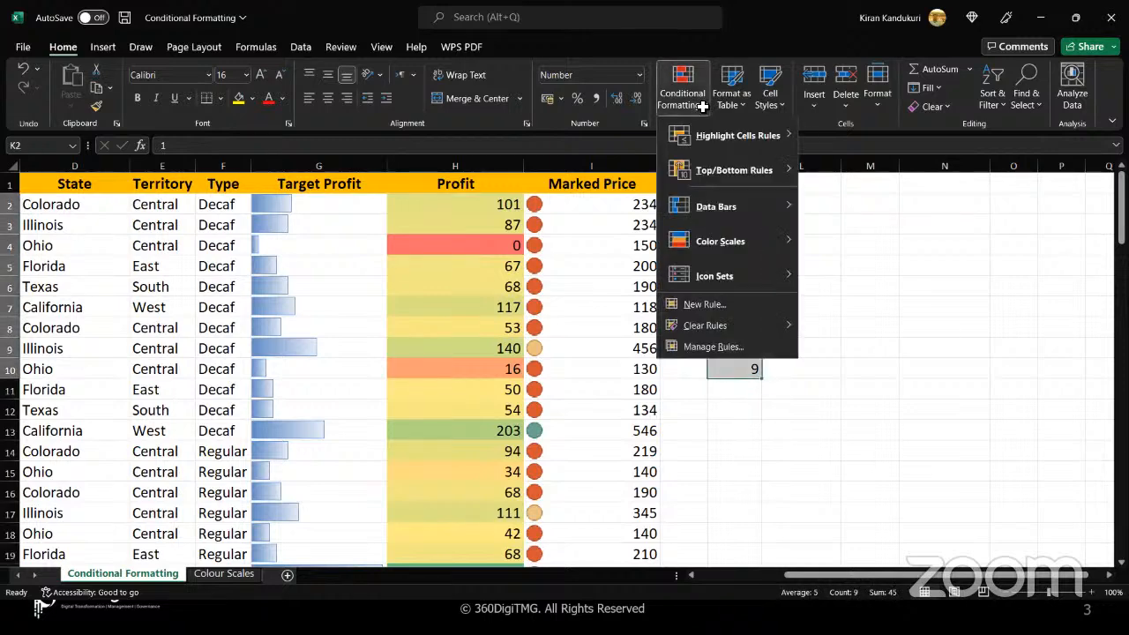
{"action": "mouse_move", "coordinate": [728, 274]}
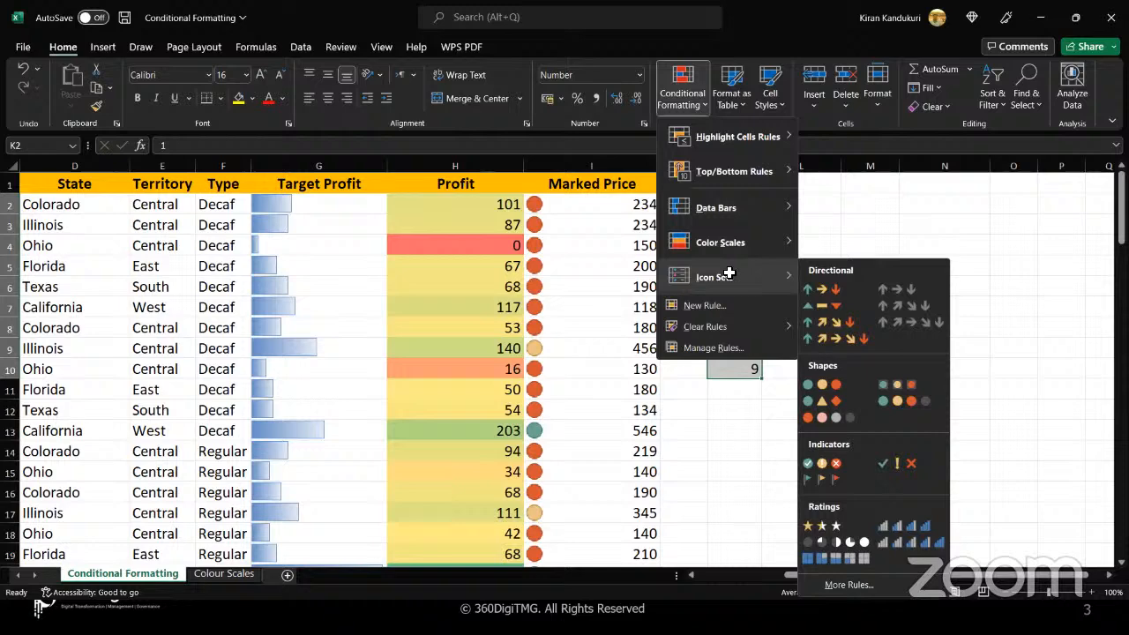
{"action": "left_click", "coordinate": [846, 384]}
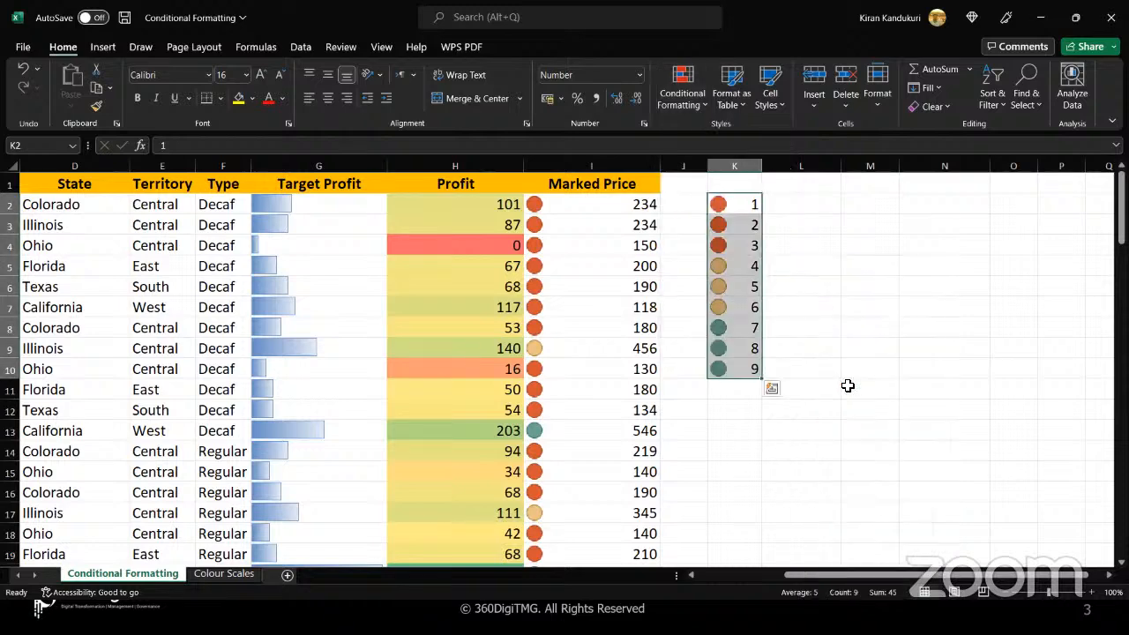
{"action": "left_click", "coordinate": [856, 222]}
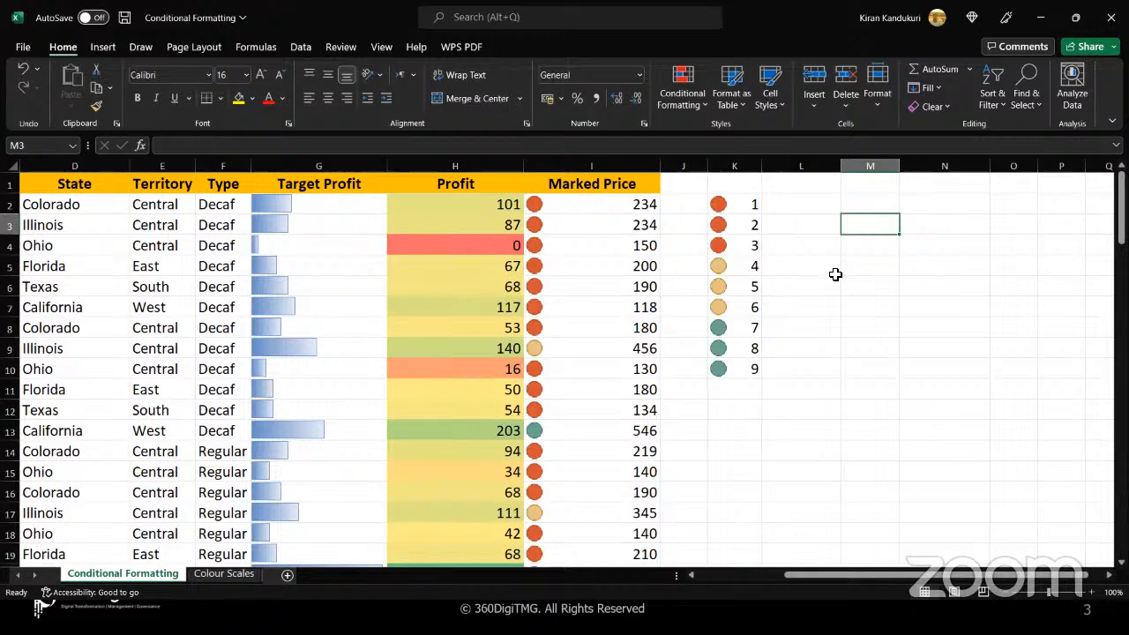
{"action": "left_click", "coordinate": [811, 202]}
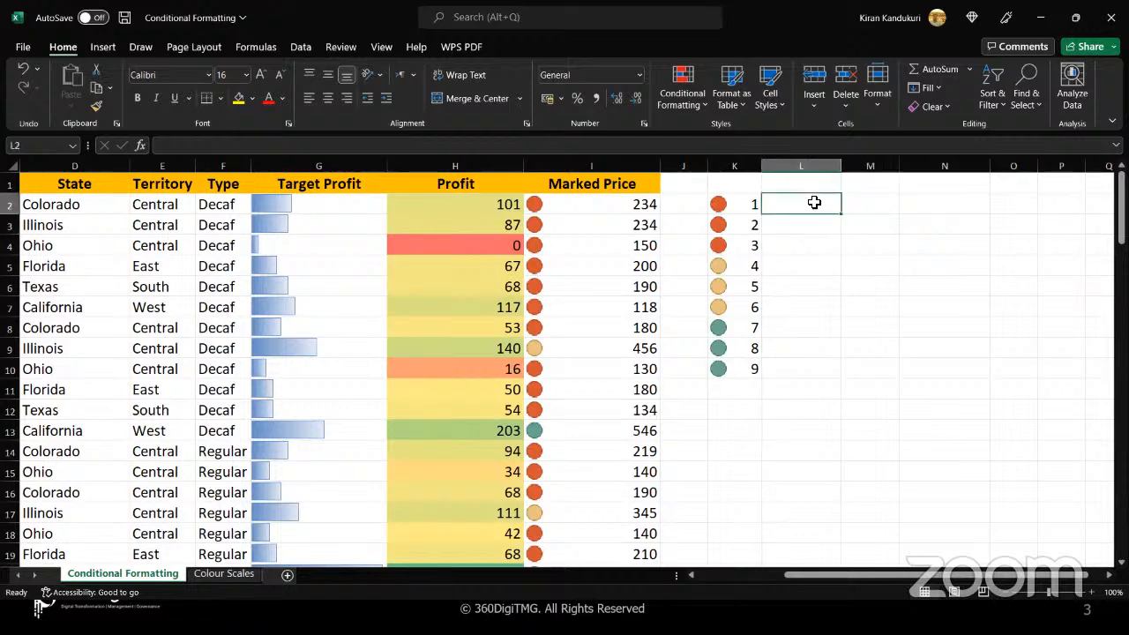
{"action": "left_click", "coordinate": [855, 204]}
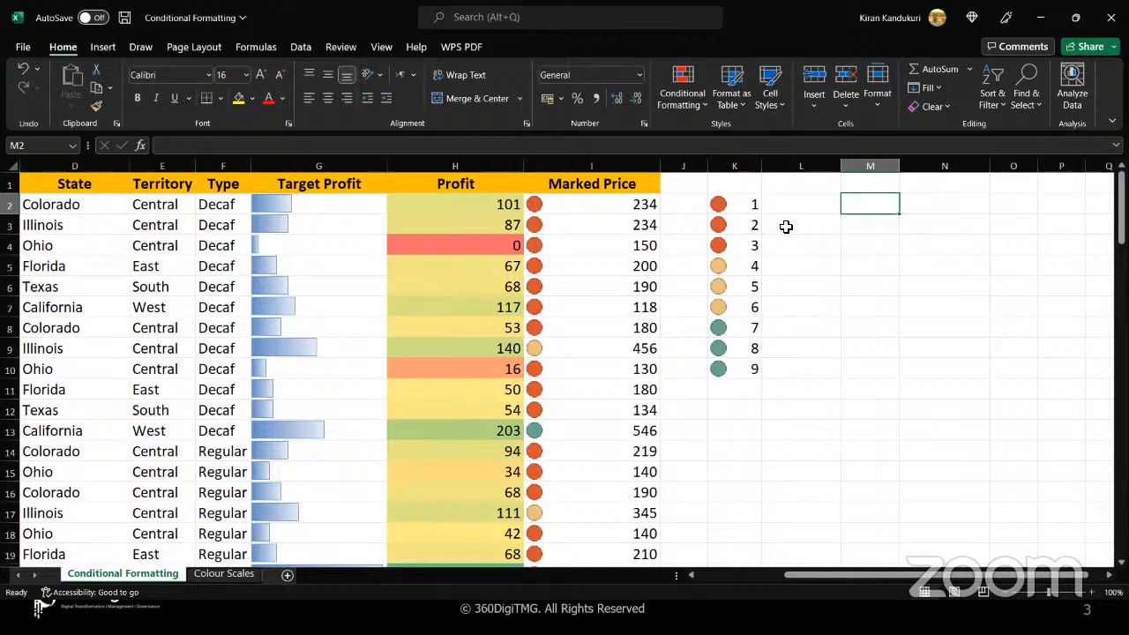
Handwrite the underlined range 1-9 beside the list, with the ranges 1-3, 4-6 and 7-9 below it
{"action": "mouse_move", "coordinate": [970, 202]}
{"action": "left_mouse_down"}
{"action": "mouse_move", "coordinate": [970, 235]}
{"action": "mouse_move", "coordinate": [1027, 215]}
{"action": "mouse_move", "coordinate": [1040, 240]}
{"action": "left_mouse_up"}
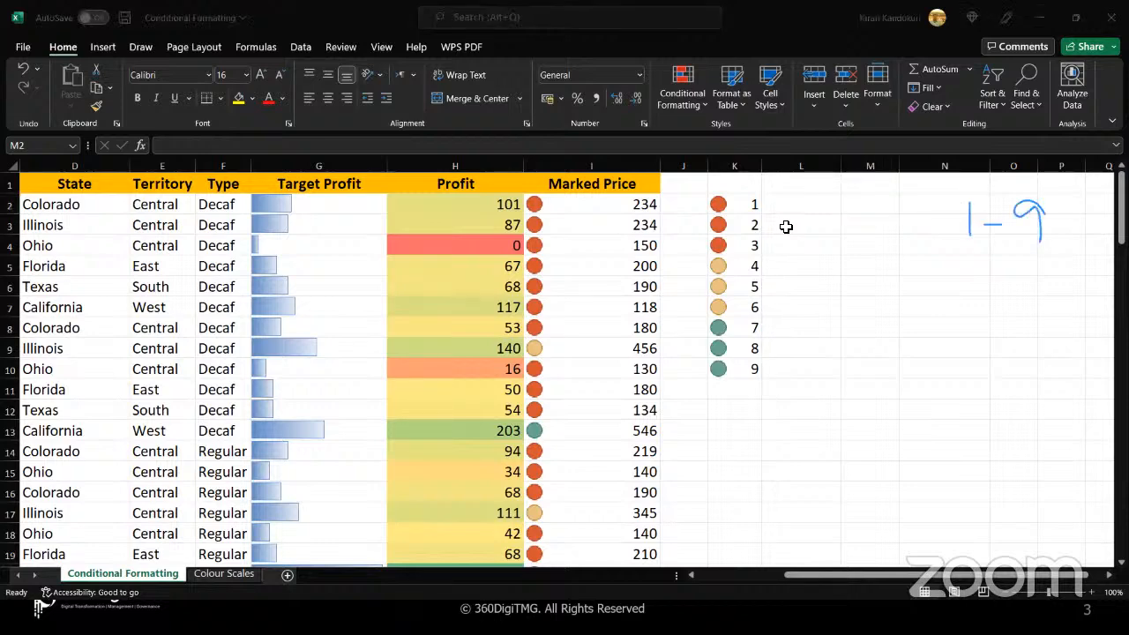
{"action": "left_click_drag", "start_coordinate": [940, 268], "coordinate": [1065, 258]}
{"action": "mouse_move", "coordinate": [965, 322]}
{"action": "left_mouse_down"}
{"action": "mouse_move", "coordinate": [965, 353]}
{"action": "mouse_move", "coordinate": [1000, 339]}
{"action": "left_mouse_up"}
{"action": "mouse_move", "coordinate": [1011, 323]}
{"action": "left_mouse_down"}
{"action": "mouse_move", "coordinate": [1032, 335]}
{"action": "mouse_move", "coordinate": [1023, 351]}
{"action": "left_mouse_up"}
{"action": "mouse_move", "coordinate": [970, 382]}
{"action": "left_mouse_down"}
{"action": "mouse_move", "coordinate": [963, 396]}
{"action": "mouse_move", "coordinate": [992, 404]}
{"action": "mouse_move", "coordinate": [998, 426]}
{"action": "left_mouse_up"}
{"action": "mouse_move", "coordinate": [1020, 403]}
{"action": "left_mouse_down"}
{"action": "mouse_move", "coordinate": [1046, 381]}
{"action": "mouse_move", "coordinate": [1063, 414]}
{"action": "mouse_move", "coordinate": [1044, 405]}
{"action": "left_mouse_up"}
{"action": "mouse_move", "coordinate": [964, 462]}
{"action": "left_mouse_down"}
{"action": "mouse_move", "coordinate": [993, 464]}
{"action": "mouse_move", "coordinate": [992, 498]}
{"action": "left_mouse_up"}
{"action": "mouse_move", "coordinate": [1016, 480]}
{"action": "left_mouse_down"}
{"action": "mouse_move", "coordinate": [1071, 457]}
{"action": "mouse_move", "coordinate": [1072, 494]}
{"action": "left_mouse_up"}
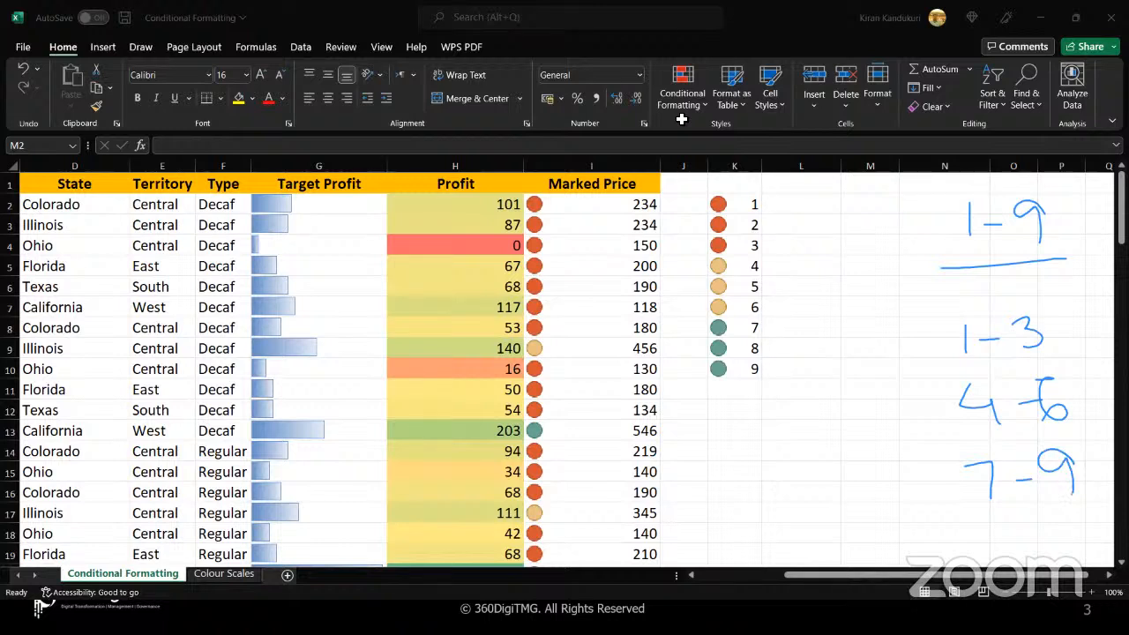
Replace the values in K5 and K6 with 1 and 2, and select K2:K6
{"action": "double_click", "coordinate": [745, 271]}
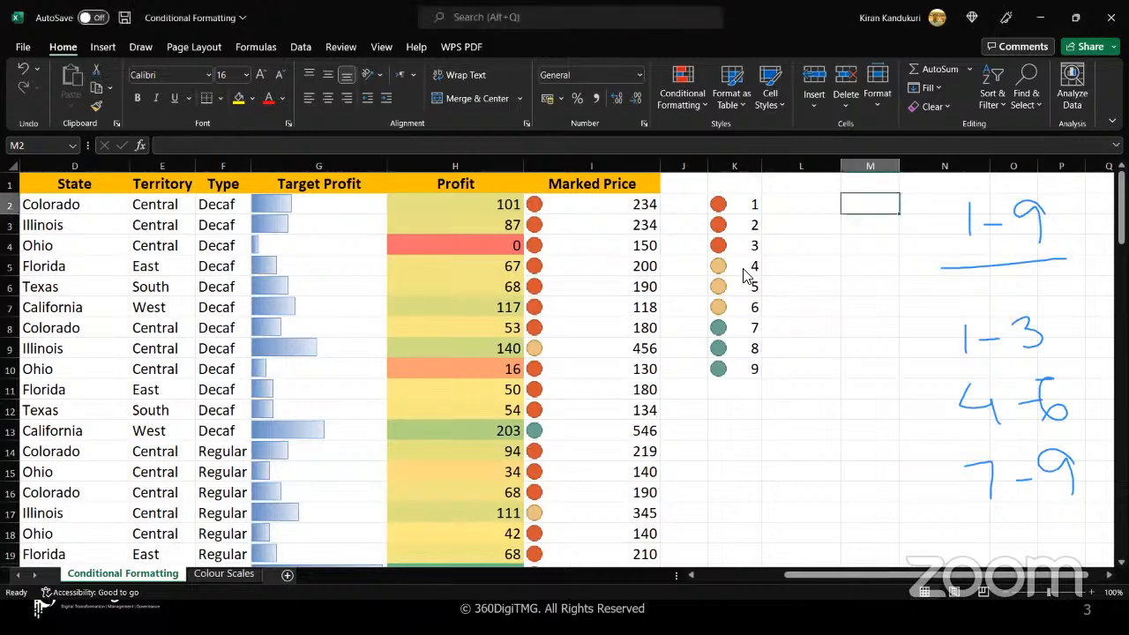
{"action": "left_click", "coordinate": [745, 271]}
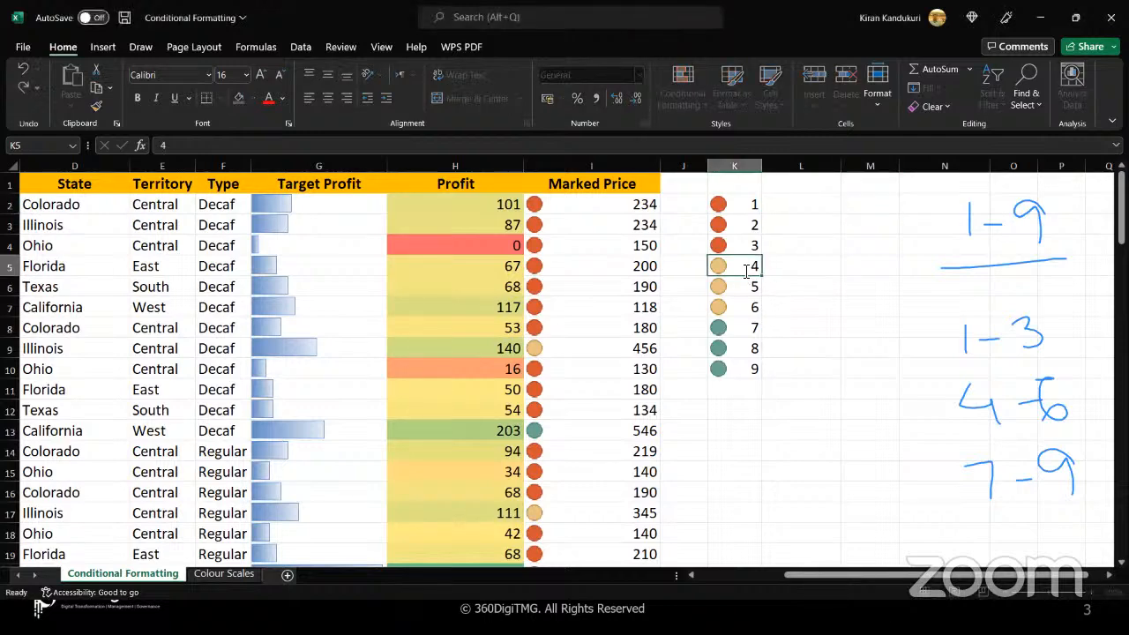
{"action": "type", "text": "1"}
{"action": "key", "text": "Return"}
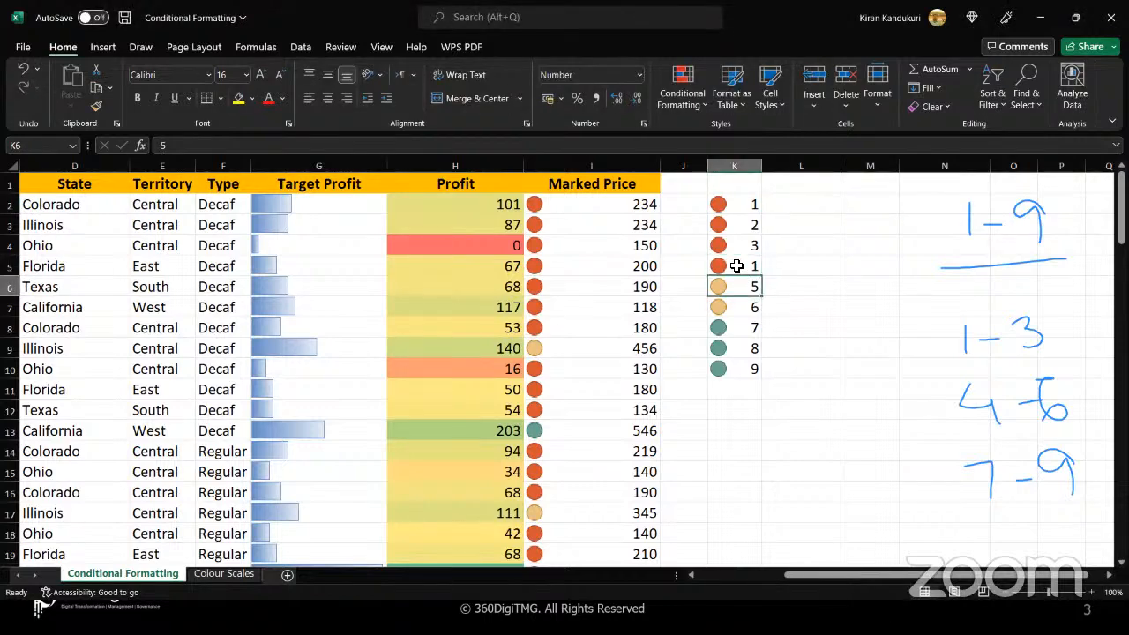
{"action": "type", "text": "2"}
{"action": "key", "text": "Return"}
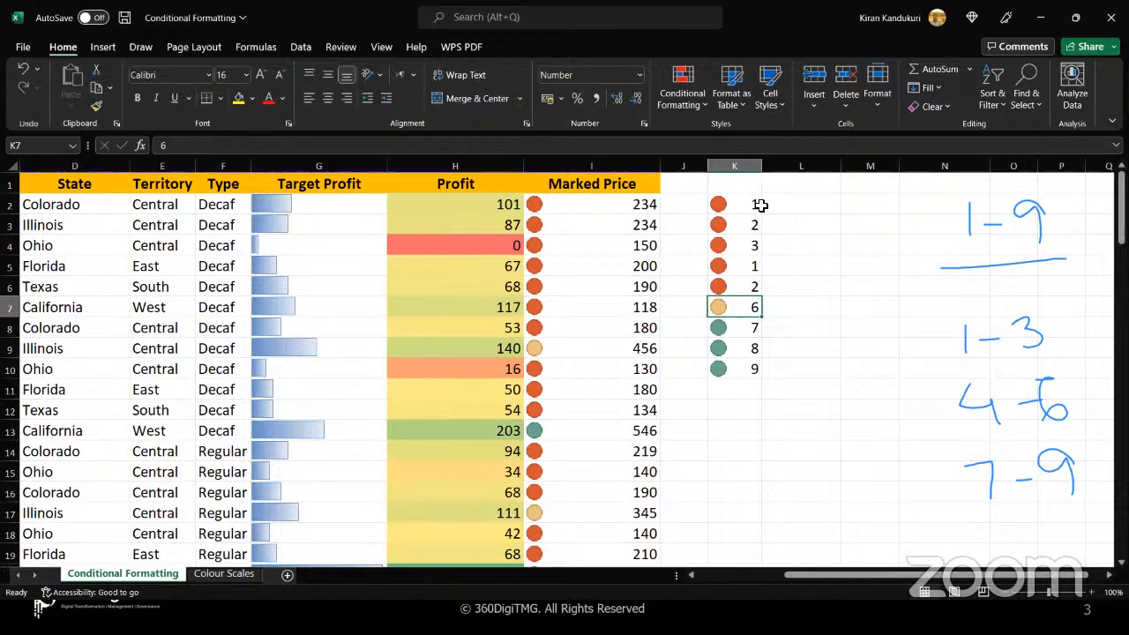
{"action": "left_click_drag", "start_coordinate": [760, 205], "coordinate": [745, 290]}
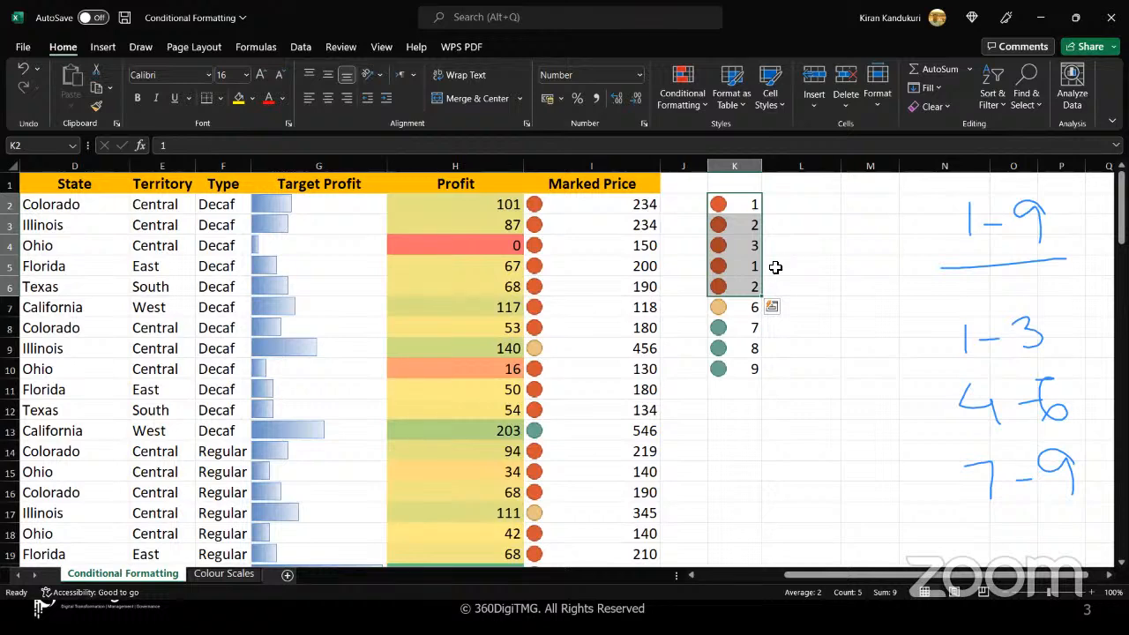
Replace the value in K10 at the end of the list with 6
{"action": "left_click", "coordinate": [740, 306]}
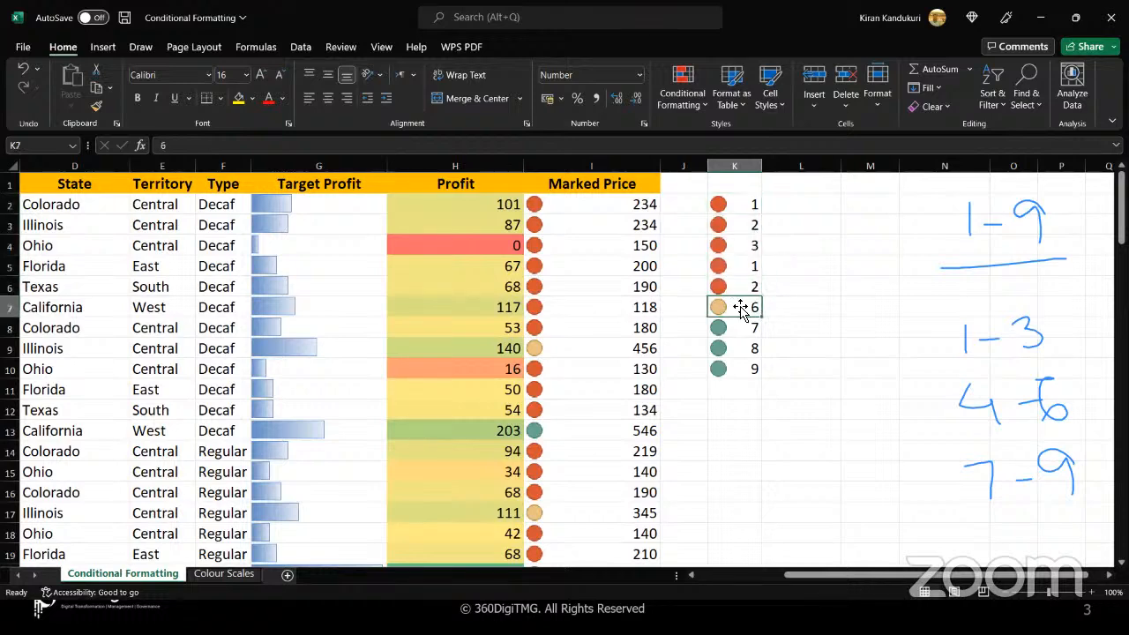
{"action": "left_click", "coordinate": [743, 367]}
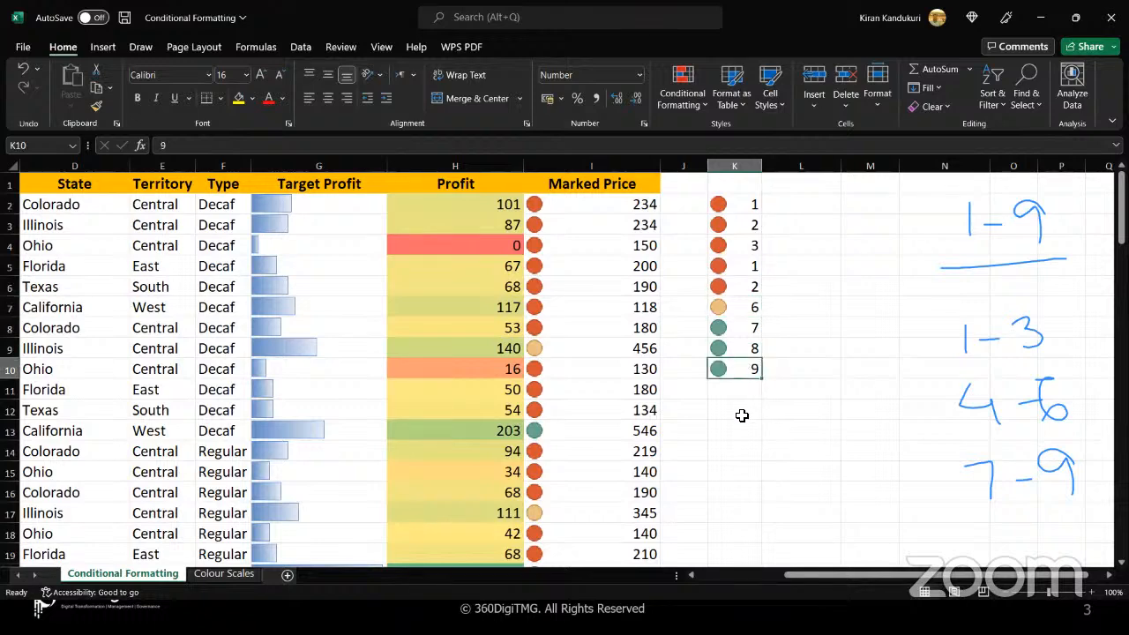
{"action": "type", "text": "6"}
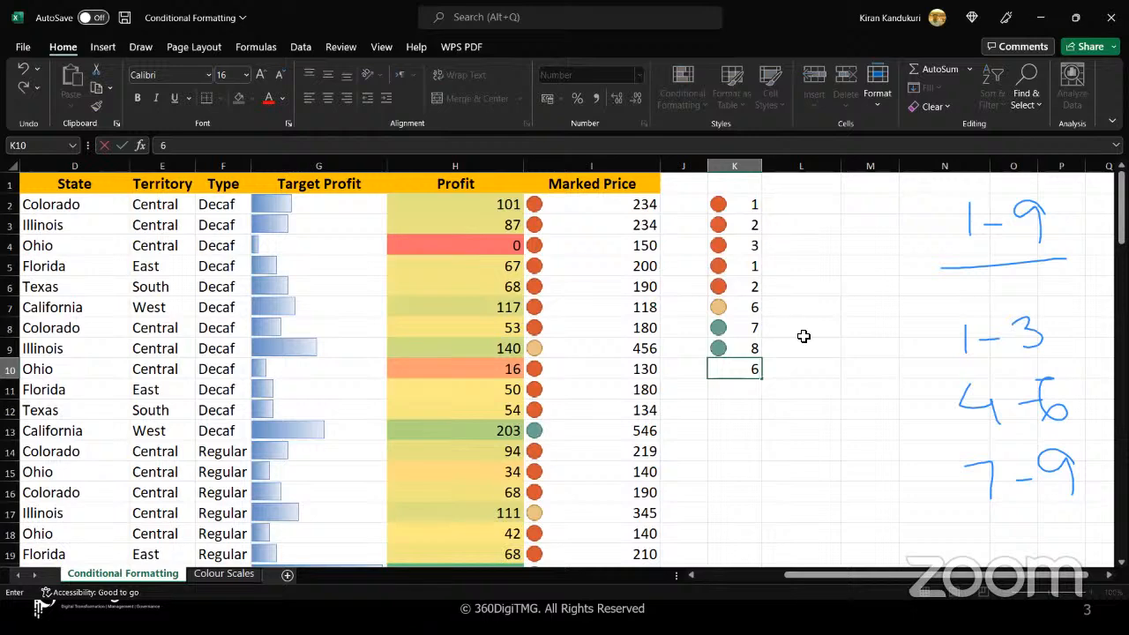
{"action": "key", "text": "Return"}
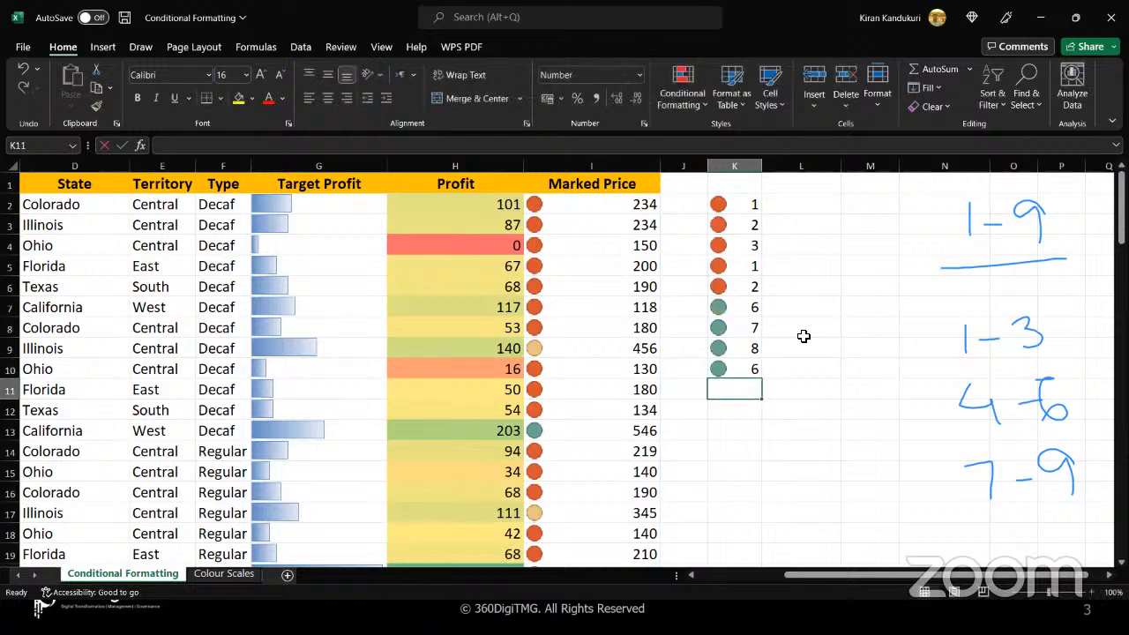
Handwrite the range 1-6 next to the top of the list and overwrite its 6 as an 8
{"action": "left_click", "coordinate": [781, 64]}
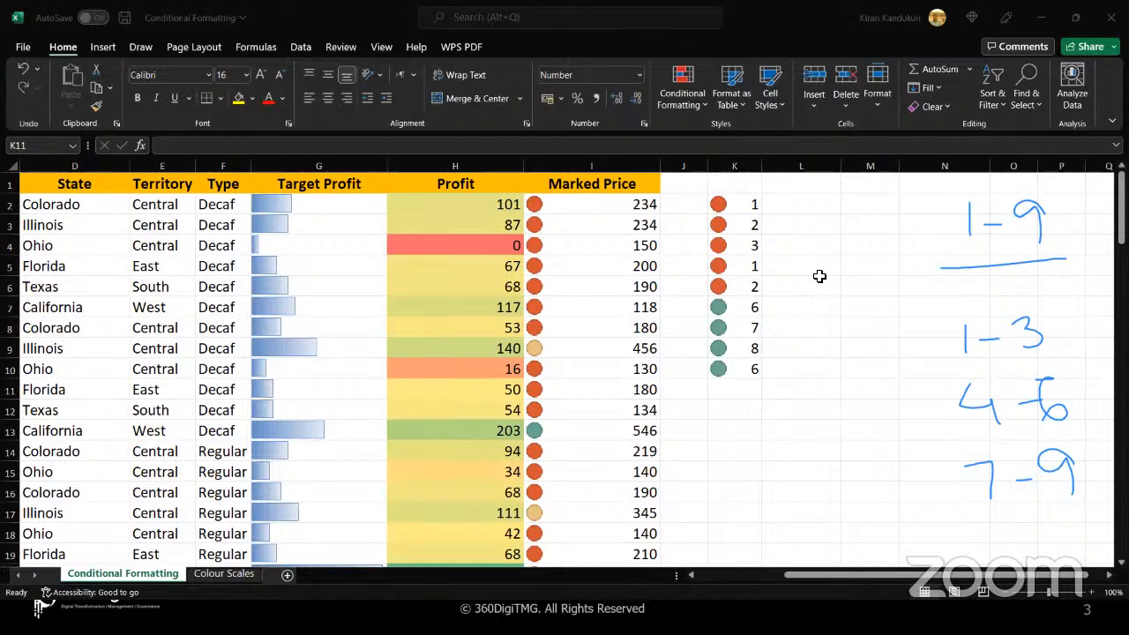
{"action": "mouse_move", "coordinate": [813, 183]}
{"action": "left_mouse_down"}
{"action": "mouse_move", "coordinate": [810, 223]}
{"action": "mouse_move", "coordinate": [874, 206]}
{"action": "mouse_move", "coordinate": [855, 216]}
{"action": "left_mouse_up"}
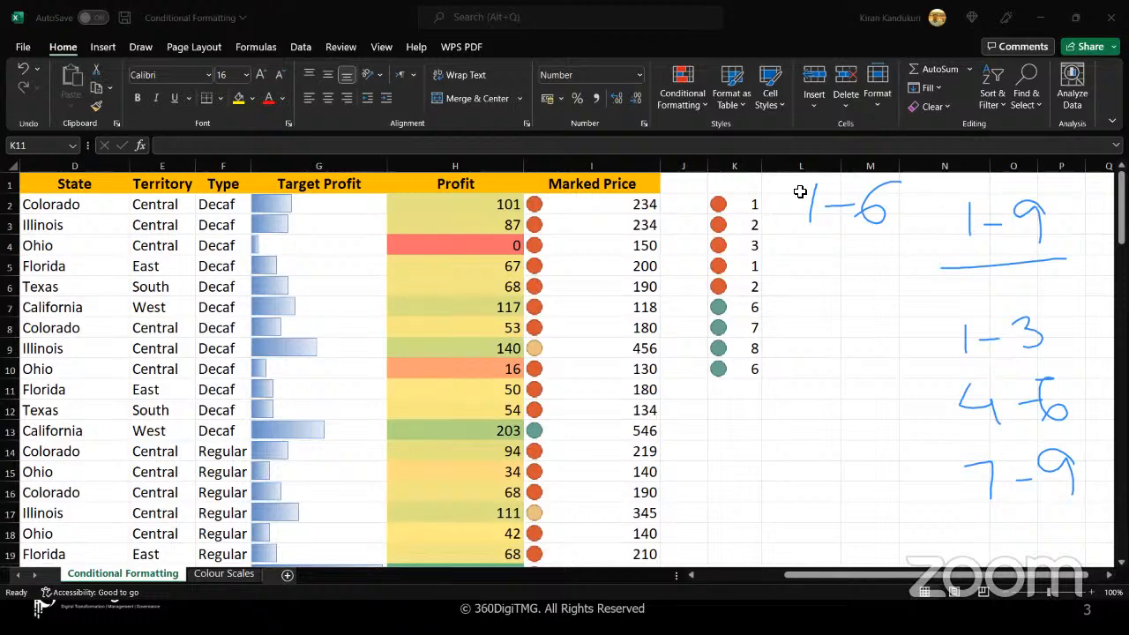
{"action": "mouse_move", "coordinate": [873, 205]}
{"action": "left_mouse_down"}
{"action": "mouse_move", "coordinate": [905, 188]}
{"action": "mouse_move", "coordinate": [887, 180]}
{"action": "left_mouse_up"}
Set K9 to 5 and K8 to 6 in the number list
{"action": "left_click", "coordinate": [740, 345]}
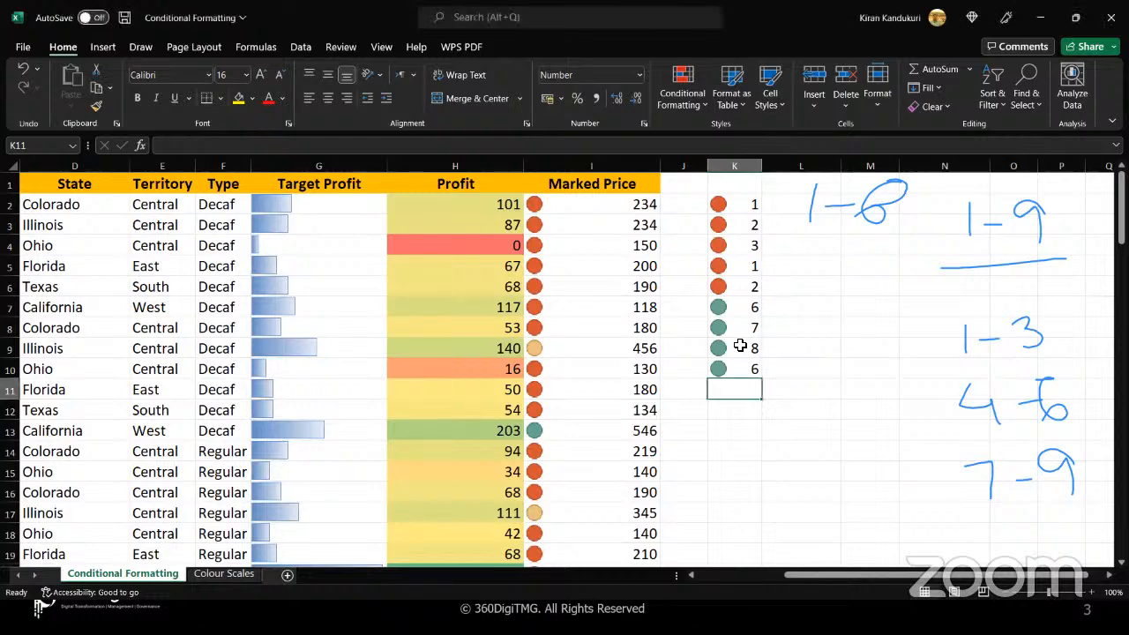
{"action": "left_click", "coordinate": [740, 346]}
{"action": "type", "text": "5"}
{"action": "key", "text": "Up"}
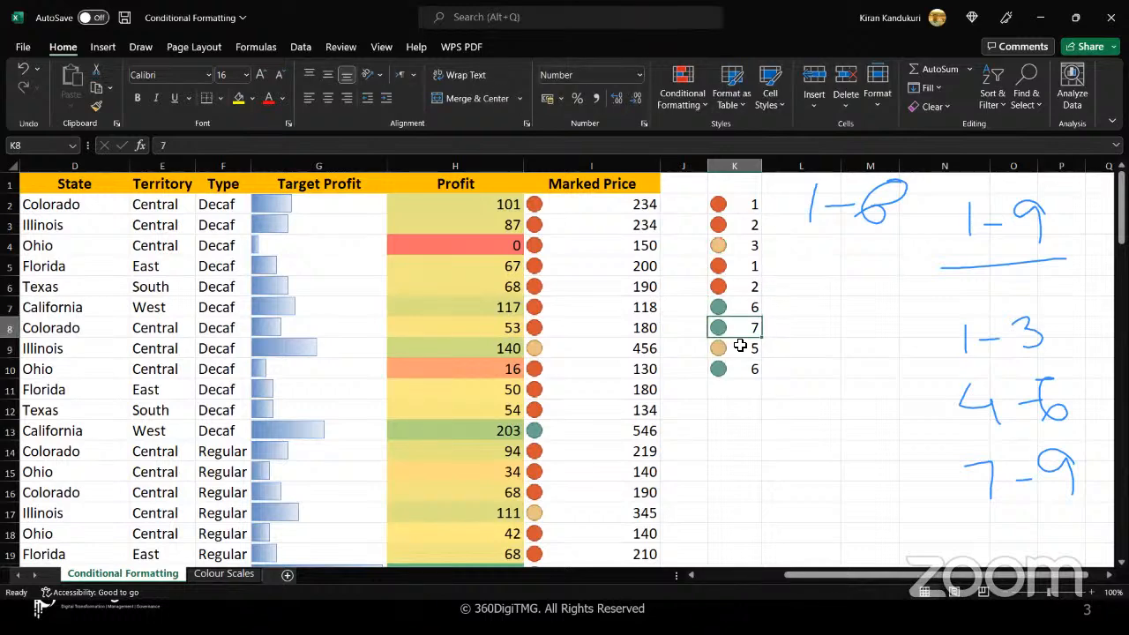
{"action": "type", "text": "6"}
{"action": "key", "text": "Return"}
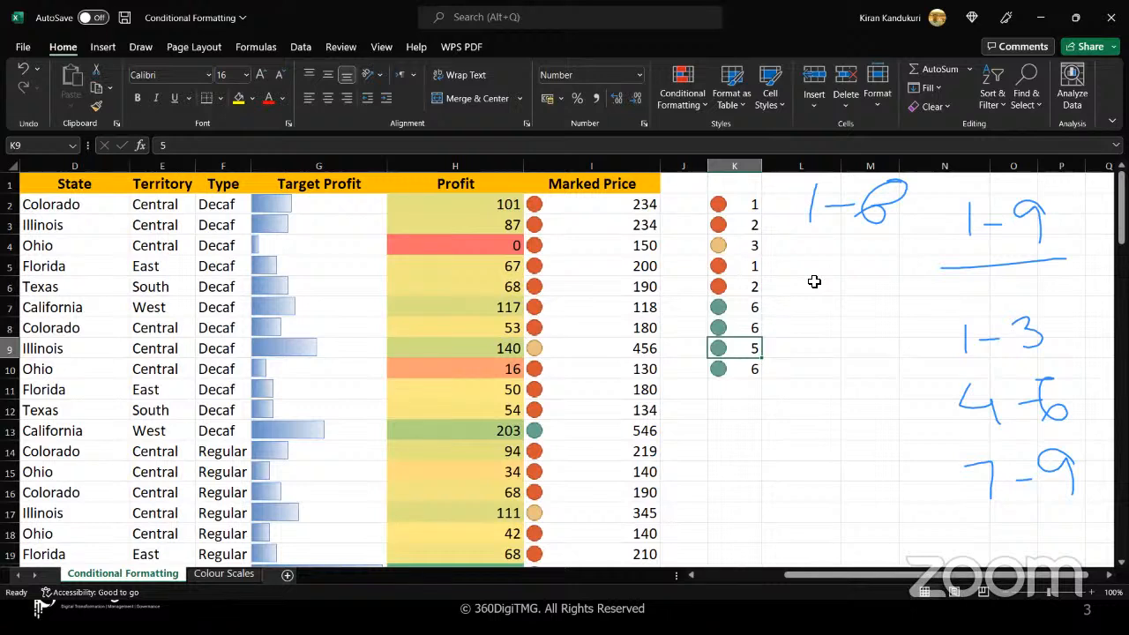
Scribble out the handwritten 8 and write "overall" with the range 1-6 in parentheses below the number list
{"action": "left_click_drag", "start_coordinate": [899, 187], "coordinate": [866, 217]}
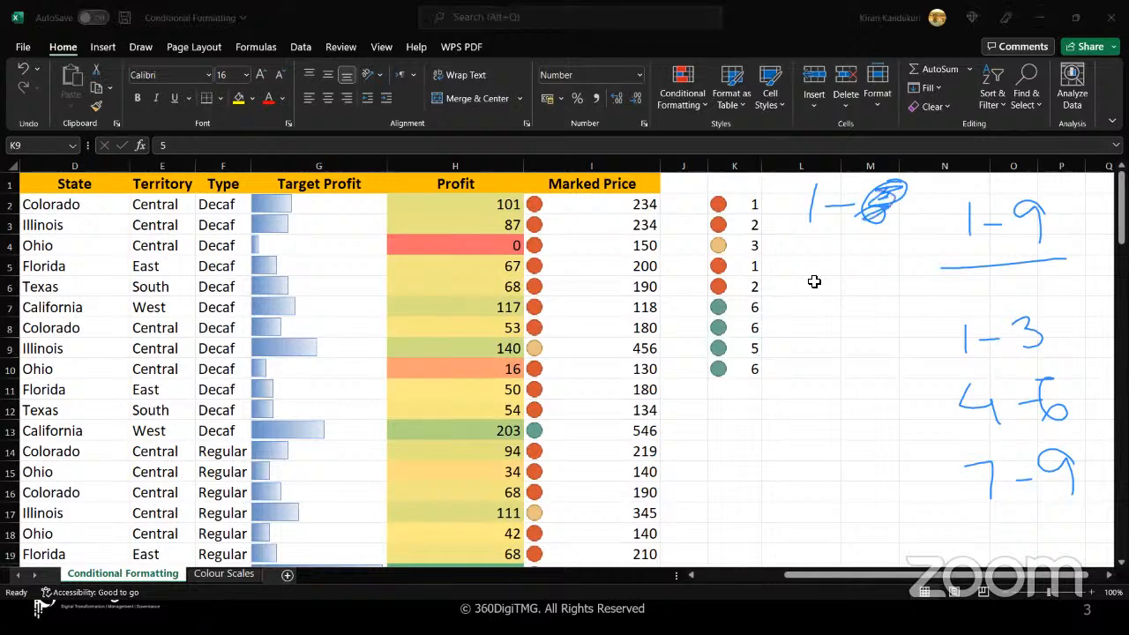
{"action": "mouse_move", "coordinate": [716, 409]}
{"action": "left_mouse_down"}
{"action": "mouse_move", "coordinate": [700, 415]}
{"action": "mouse_move", "coordinate": [852, 409]}
{"action": "mouse_move", "coordinate": [910, 382]}
{"action": "left_mouse_up"}
{"action": "mouse_move", "coordinate": [750, 470]}
{"action": "left_mouse_down"}
{"action": "mouse_move", "coordinate": [753, 494]}
{"action": "mouse_move", "coordinate": [805, 480]}
{"action": "left_mouse_up"}
{"action": "left_click_drag", "start_coordinate": [838, 450], "coordinate": [822, 476]}
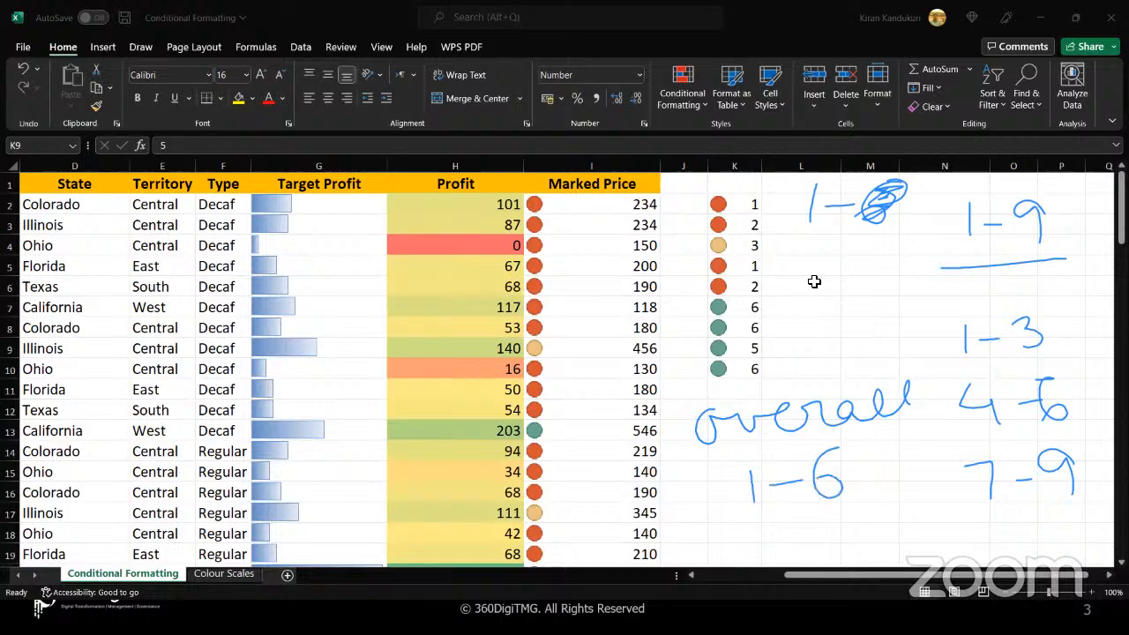
{"action": "left_click_drag", "start_coordinate": [732, 455], "coordinate": [772, 520]}
{"action": "left_click_drag", "start_coordinate": [872, 437], "coordinate": [847, 500]}
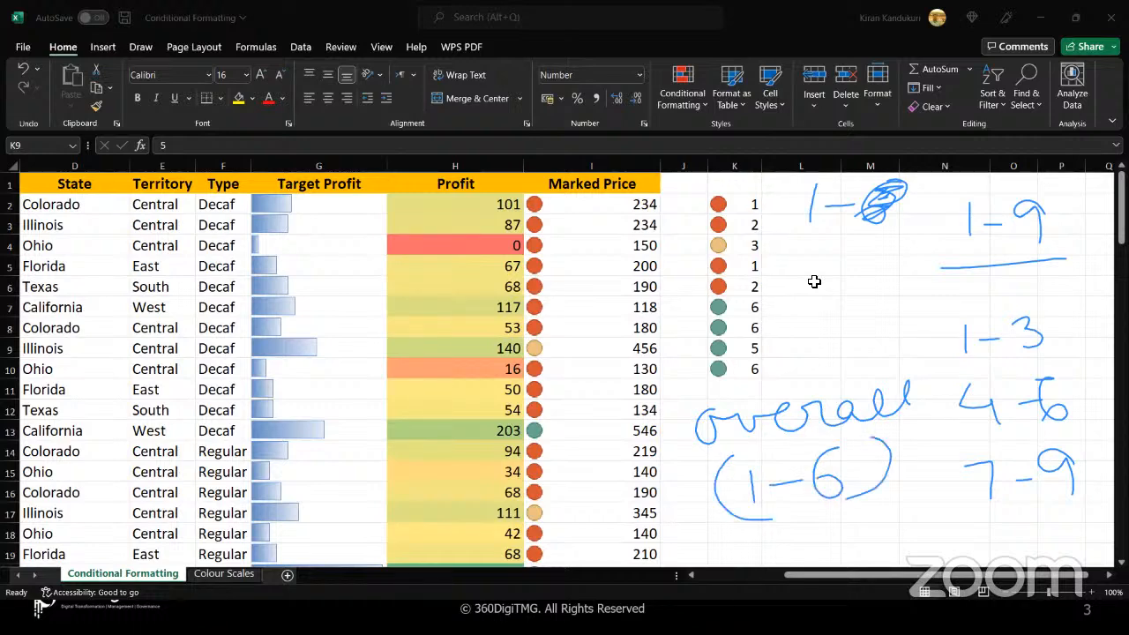
Handwrite the three groups 1,2 and 3,4 and 5,6 beneath the overall range
{"action": "left_click_drag", "start_coordinate": [727, 538], "coordinate": [745, 581]}
{"action": "left_click_drag", "start_coordinate": [765, 540], "coordinate": [798, 557]}
{"action": "mouse_move", "coordinate": [850, 527]}
{"action": "left_mouse_down"}
{"action": "mouse_move", "coordinate": [875, 540]}
{"action": "mouse_move", "coordinate": [866, 561]}
{"action": "left_mouse_up"}
{"action": "left_click_drag", "start_coordinate": [896, 523], "coordinate": [912, 557]}
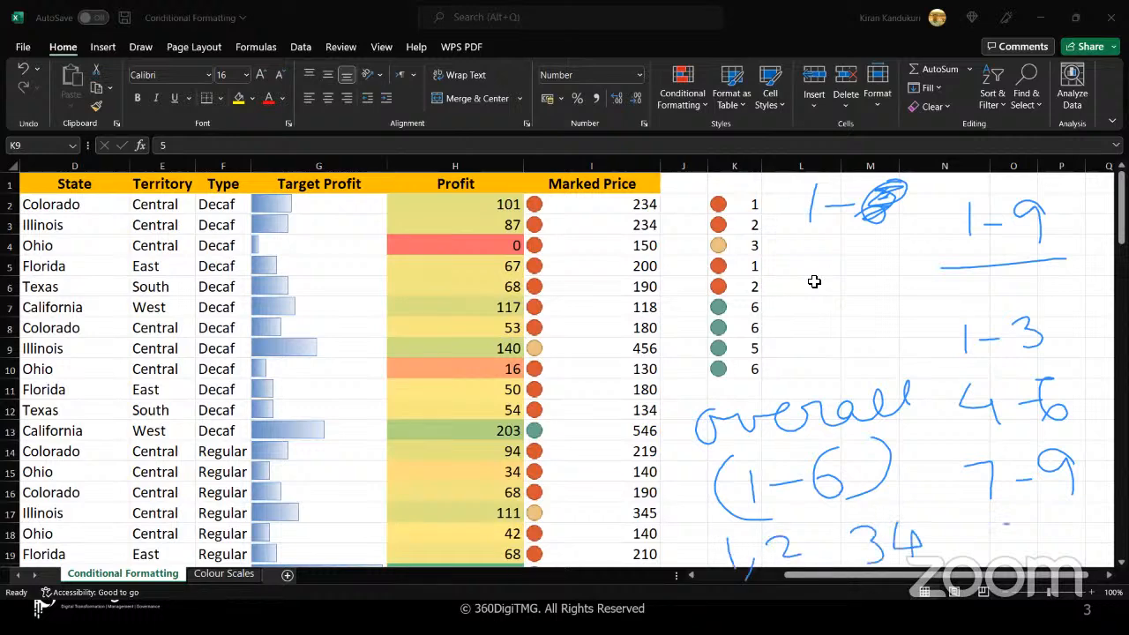
{"action": "left_click_drag", "start_coordinate": [1005, 524], "coordinate": [977, 526]}
{"action": "mouse_move", "coordinate": [977, 527]}
{"action": "left_mouse_down"}
{"action": "mouse_move", "coordinate": [1005, 541]}
{"action": "mouse_move", "coordinate": [986, 557]}
{"action": "mouse_move", "coordinate": [1004, 579]}
{"action": "left_mouse_up"}
{"action": "left_click_drag", "start_coordinate": [1047, 520], "coordinate": [1028, 539]}
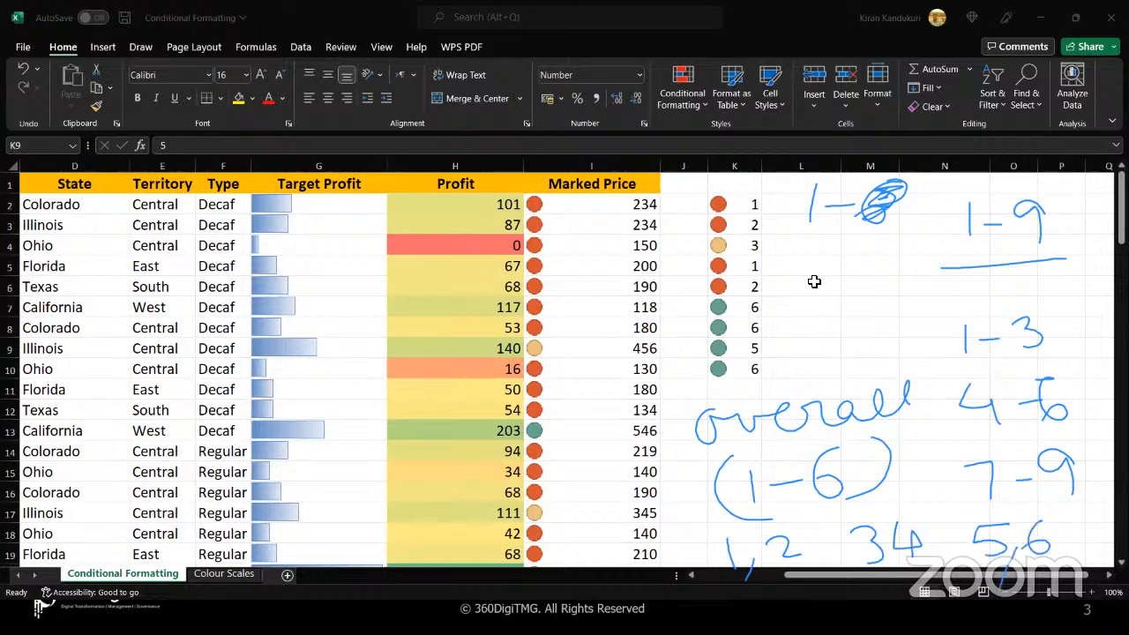
{"action": "left_click_drag", "start_coordinate": [907, 566], "coordinate": [880, 589]}
Draw ticks and curved marks beside the values in K2:K6, and draw a box around K7:K10
{"action": "left_click_drag", "start_coordinate": [776, 200], "coordinate": [805, 184]}
{"action": "mouse_move", "coordinate": [777, 261]}
{"action": "left_mouse_down"}
{"action": "mouse_move", "coordinate": [805, 250]}
{"action": "mouse_move", "coordinate": [798, 278]}
{"action": "mouse_move", "coordinate": [813, 268]}
{"action": "left_mouse_up"}
{"action": "mouse_move", "coordinate": [712, 201]}
{"action": "left_mouse_down"}
{"action": "mouse_move", "coordinate": [690, 207]}
{"action": "mouse_move", "coordinate": [697, 225]}
{"action": "left_mouse_up"}
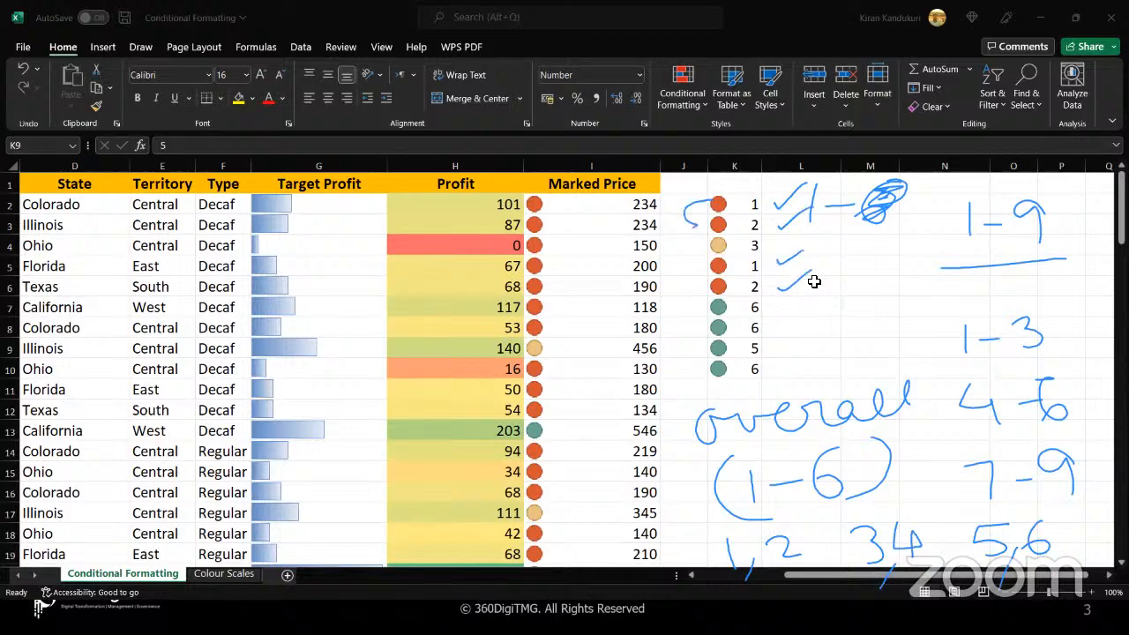
{"action": "left_click_drag", "start_coordinate": [694, 266], "coordinate": [681, 291]}
{"action": "left_click_drag", "start_coordinate": [667, 253], "coordinate": [709, 247]}
{"action": "mouse_move", "coordinate": [804, 304]}
{"action": "left_mouse_down"}
{"action": "mouse_move", "coordinate": [764, 300]}
{"action": "mouse_move", "coordinate": [690, 363]}
{"action": "mouse_move", "coordinate": [692, 392]}
{"action": "mouse_move", "coordinate": [792, 376]}
{"action": "mouse_move", "coordinate": [796, 305]}
{"action": "mouse_move", "coordinate": [790, 353]}
{"action": "mouse_move", "coordinate": [770, 379]}
{"action": "mouse_move", "coordinate": [693, 305]}
{"action": "mouse_move", "coordinate": [772, 397]}
{"action": "mouse_move", "coordinate": [793, 305]}
{"action": "left_mouse_up"}
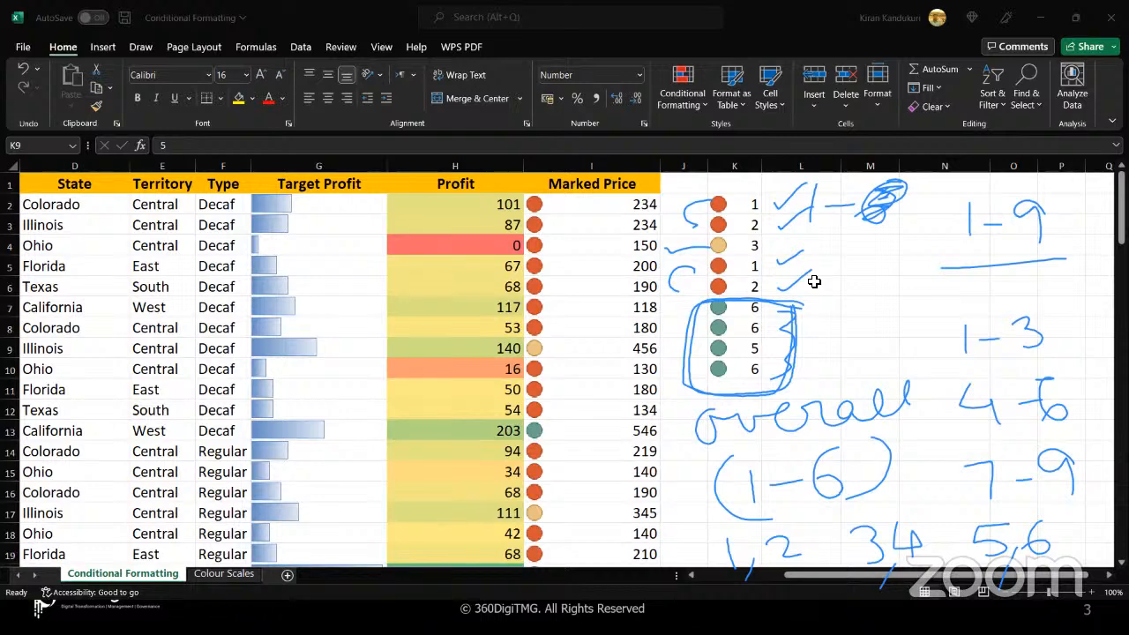
Erase all the screen annotations and delete the numbers in K2:K10
{"action": "key", "text": "Escape"}
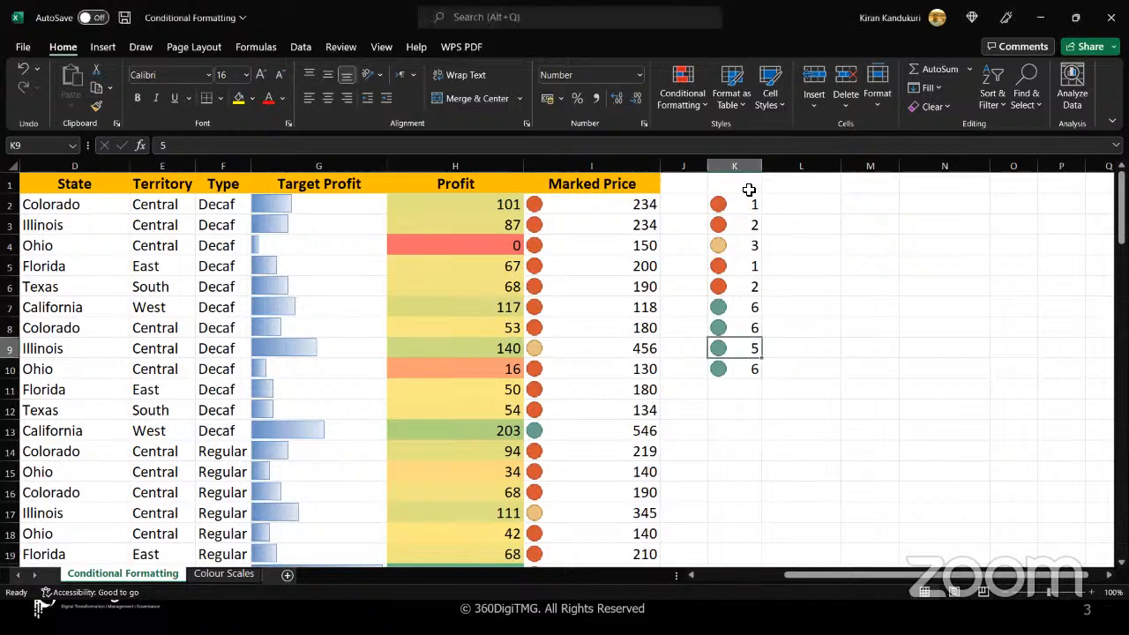
{"action": "key", "text": "Up"}
{"action": "key", "text": "Up"}
{"action": "key", "text": "Up"}
{"action": "key", "text": "Up"}
{"action": "key", "text": "Up"}
{"action": "key", "text": "Up"}
{"action": "key", "text": "Up"}
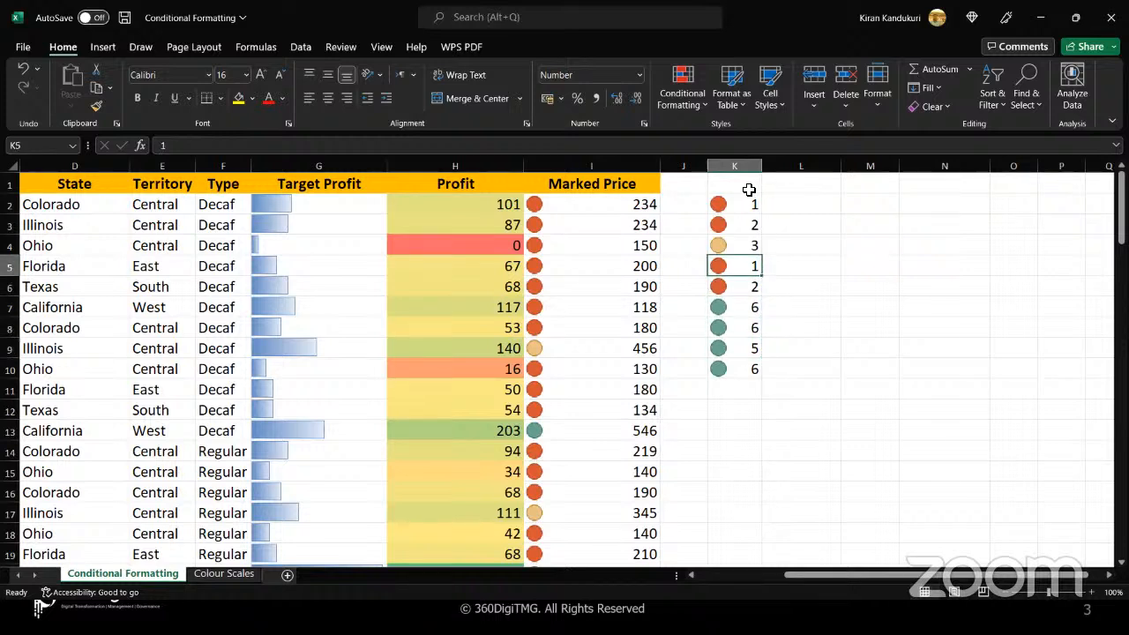
{"action": "key", "text": "shift+Down"}
{"action": "key", "text": "shift+Down"}
{"action": "key", "text": "shift+Down"}
{"action": "key", "text": "shift+Down"}
{"action": "key", "text": "shift+Down"}
{"action": "key", "text": "shift+Down"}
{"action": "key", "text": "shift+Down"}
{"action": "key", "text": "shift+Down"}
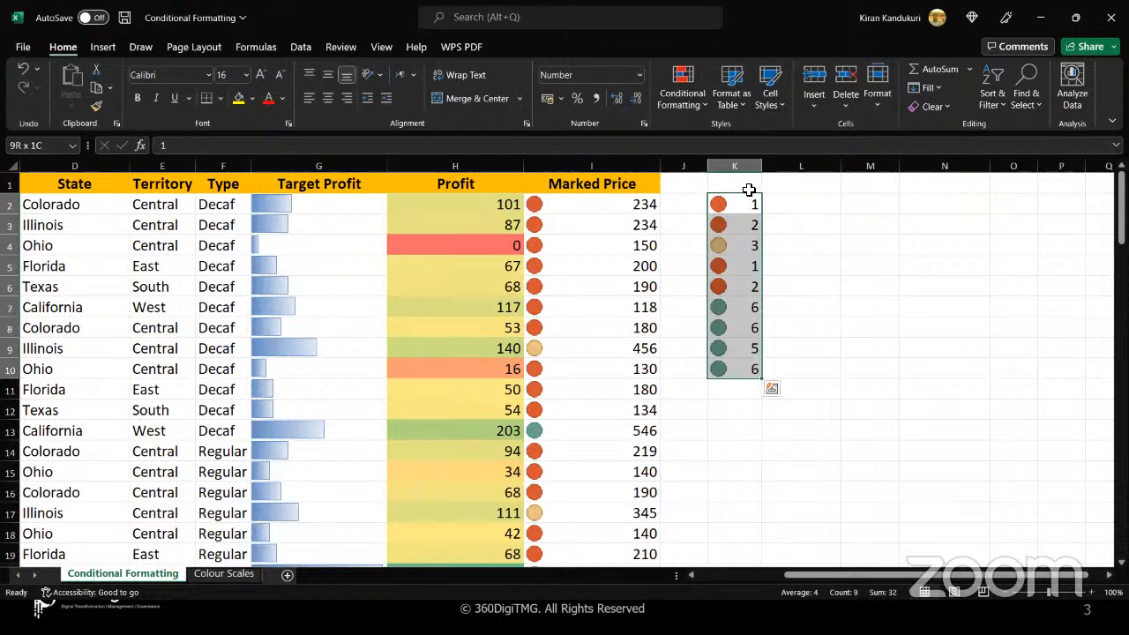
{"action": "key", "text": "Delete"}
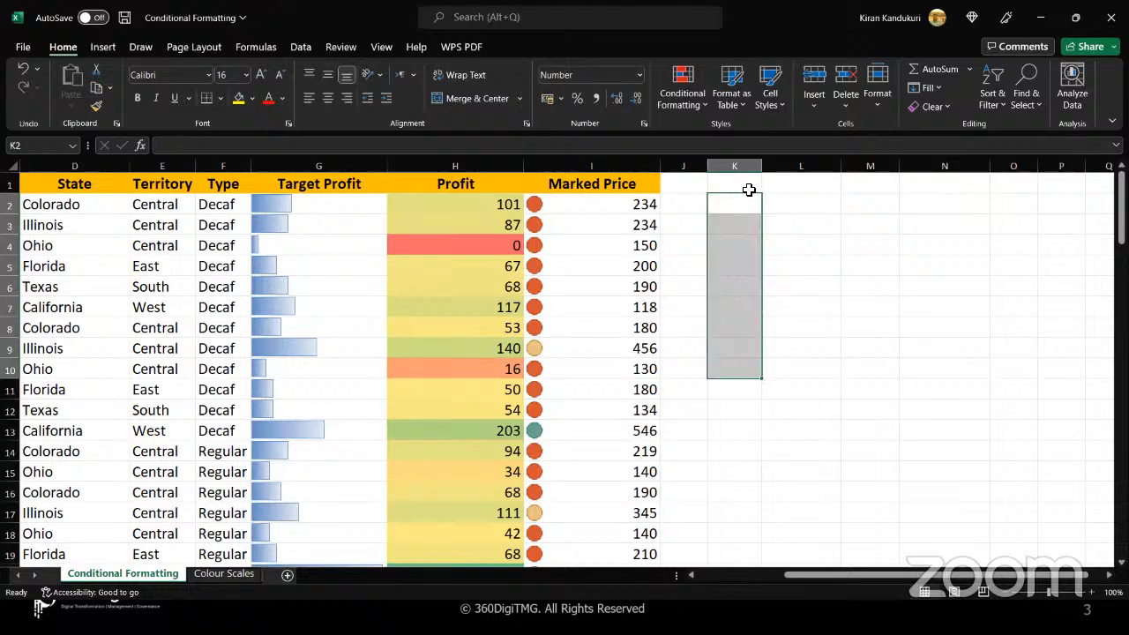
{"action": "left_click", "coordinate": [618, 211]}
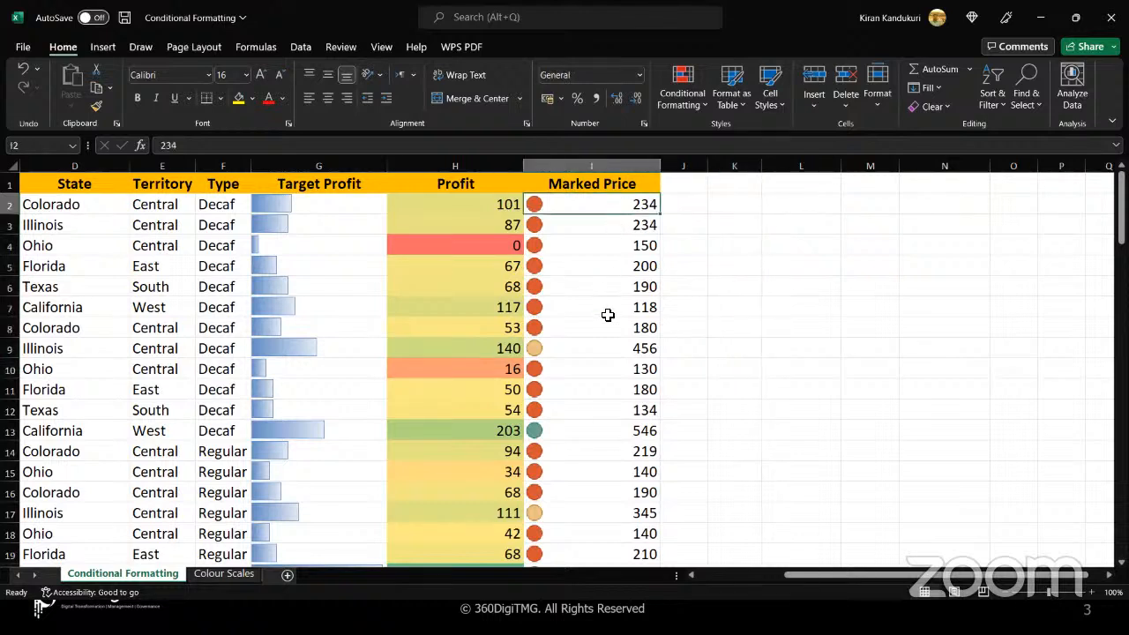
Examine how the traffic-light icons are distributed across the Marked Price values from the first to the last rows
{"action": "scroll", "coordinate": [607, 314], "scroll_direction": "down", "scroll_amount": 6}
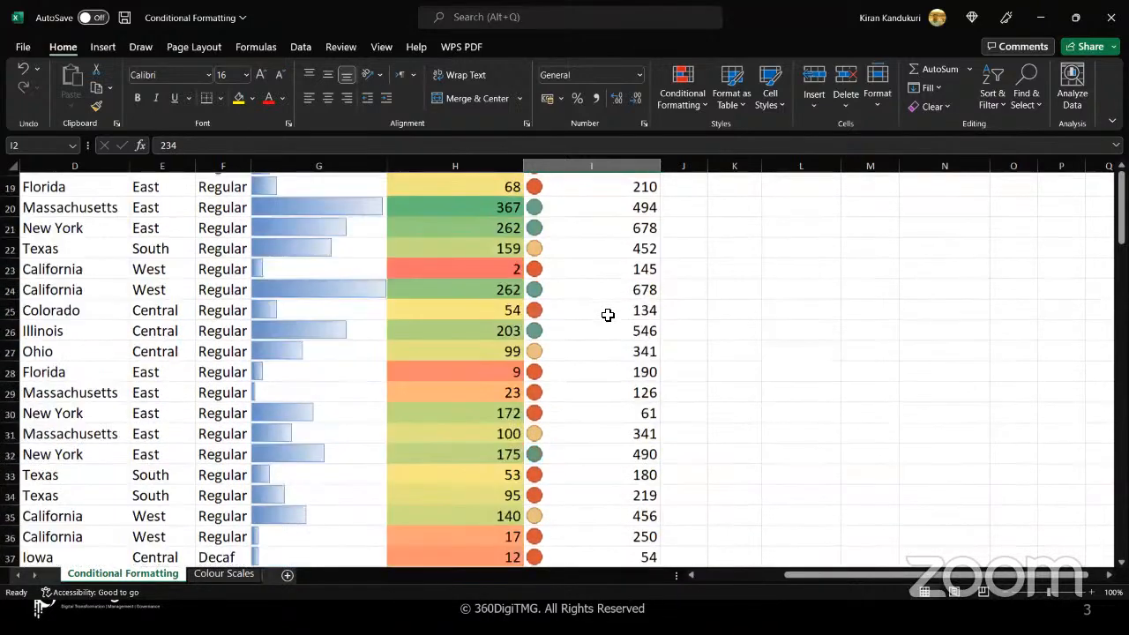
{"action": "scroll", "coordinate": [608, 315], "scroll_direction": "down", "scroll_amount": 8}
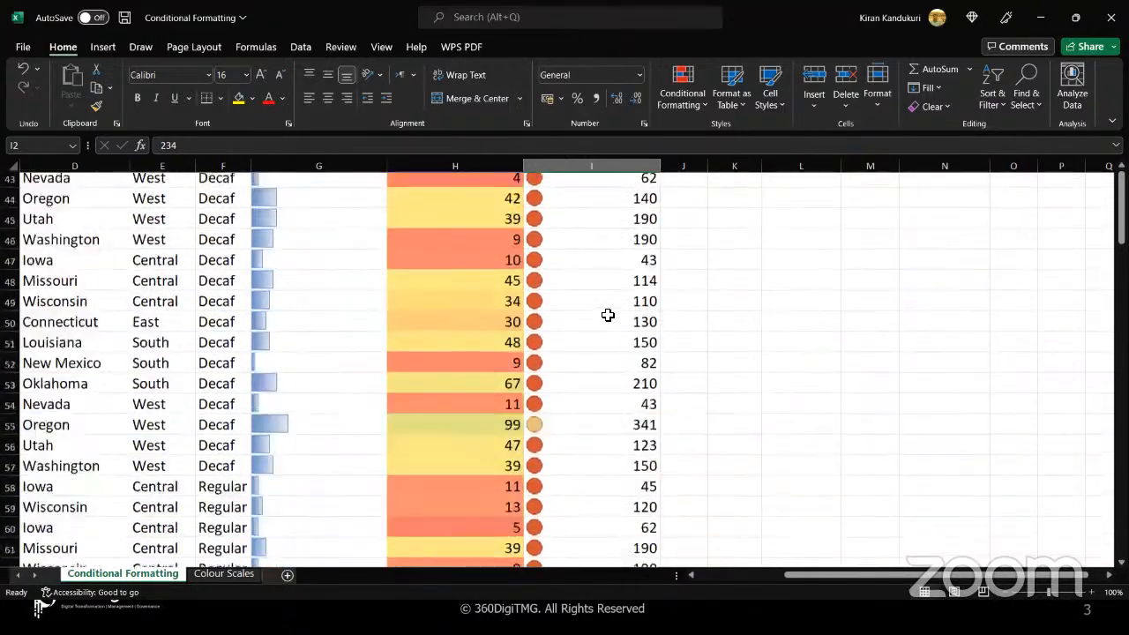
{"action": "scroll", "coordinate": [607, 315], "scroll_direction": "down", "scroll_amount": 2}
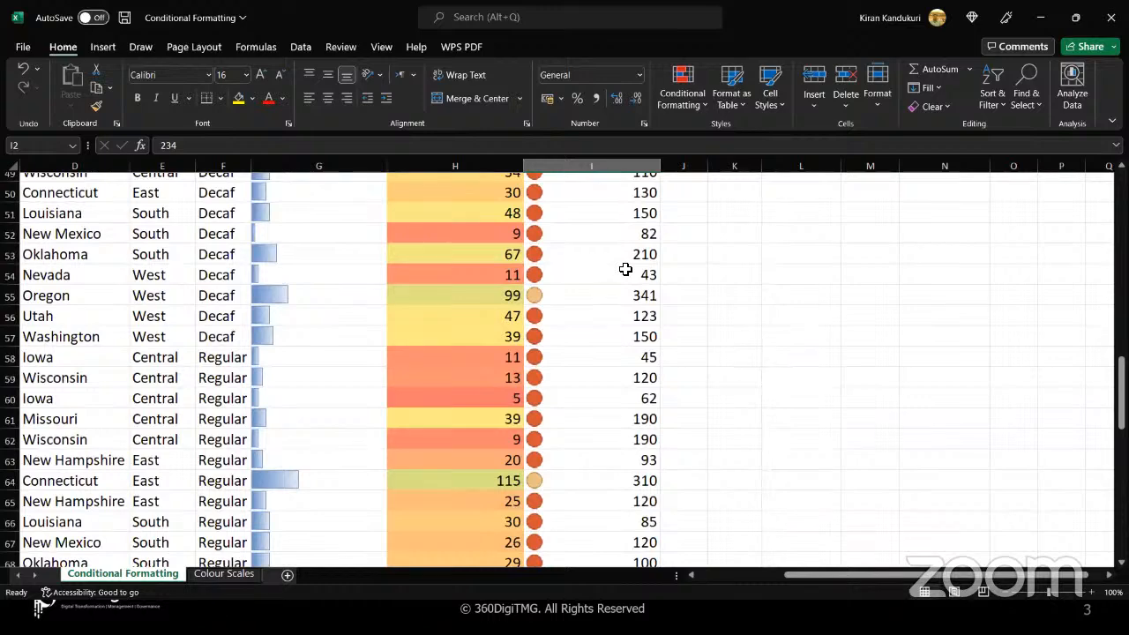
{"action": "left_click", "coordinate": [625, 269]}
{"action": "scroll", "coordinate": [623, 328], "scroll_direction": "down", "scroll_amount": 2}
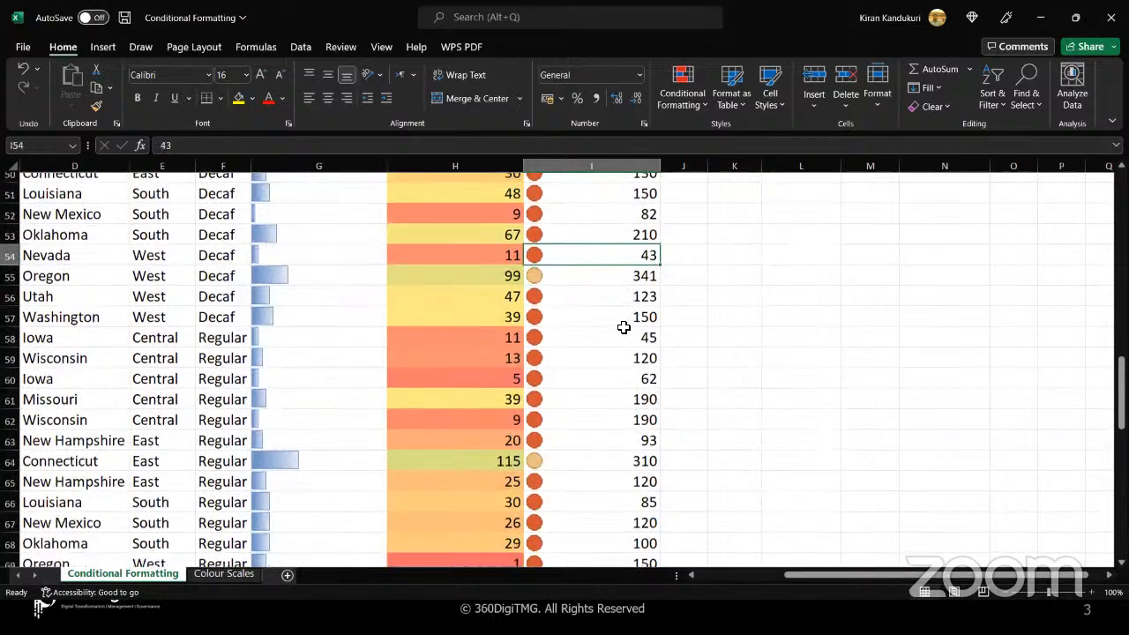
{"action": "scroll", "coordinate": [623, 327], "scroll_direction": "down", "scroll_amount": 7}
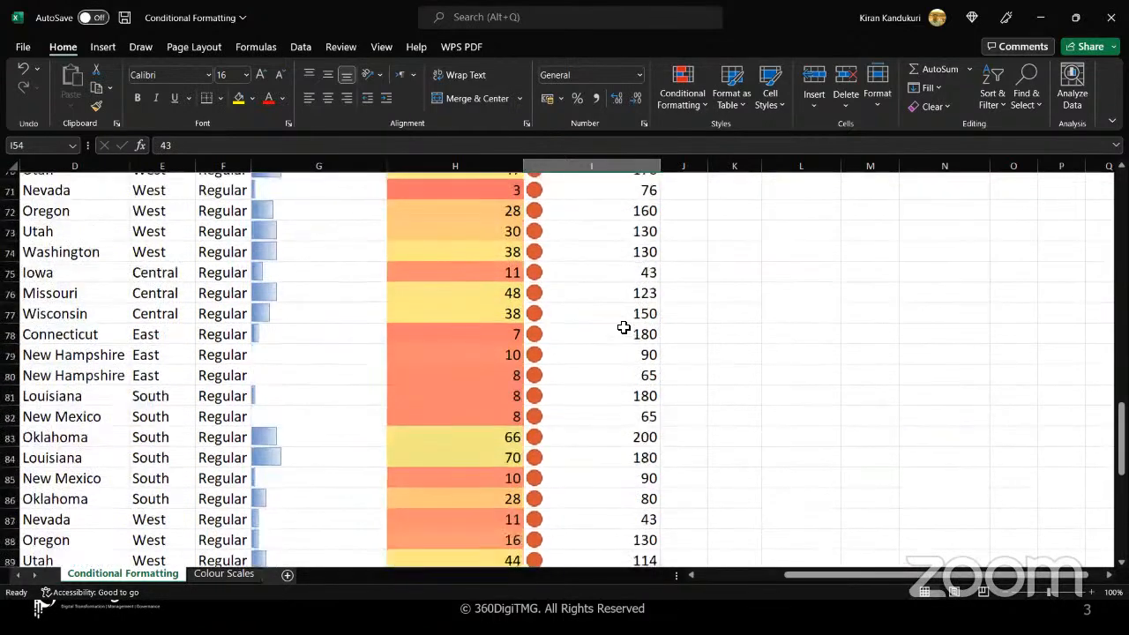
{"action": "scroll", "coordinate": [623, 327], "scroll_direction": "down", "scroll_amount": 3}
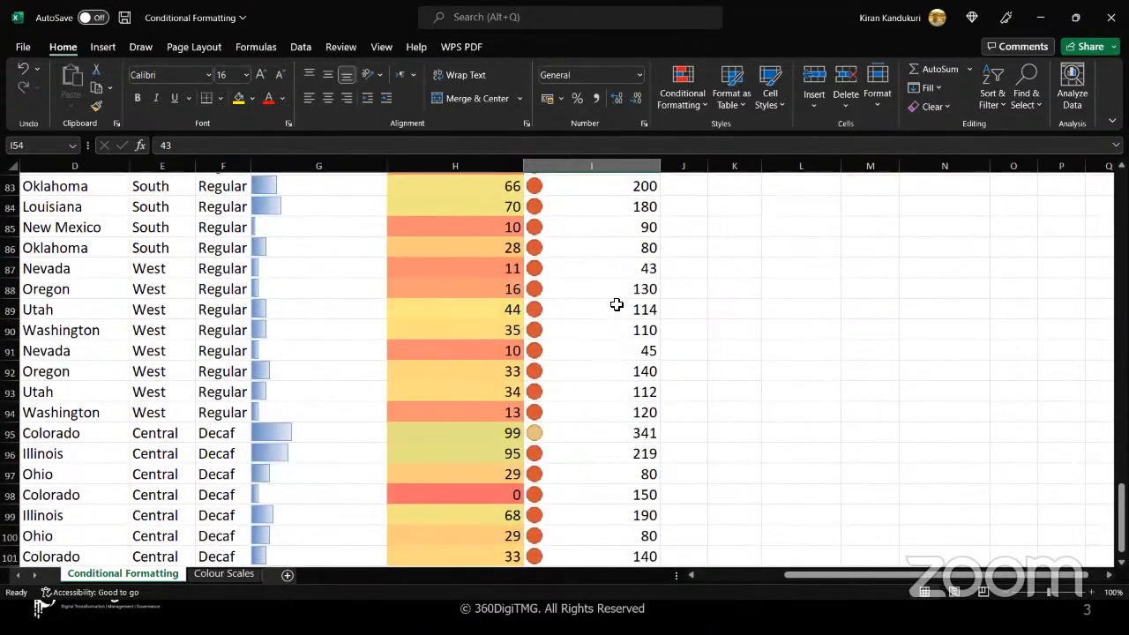
{"action": "scroll", "coordinate": [616, 304], "scroll_direction": "up", "scroll_amount": 10}
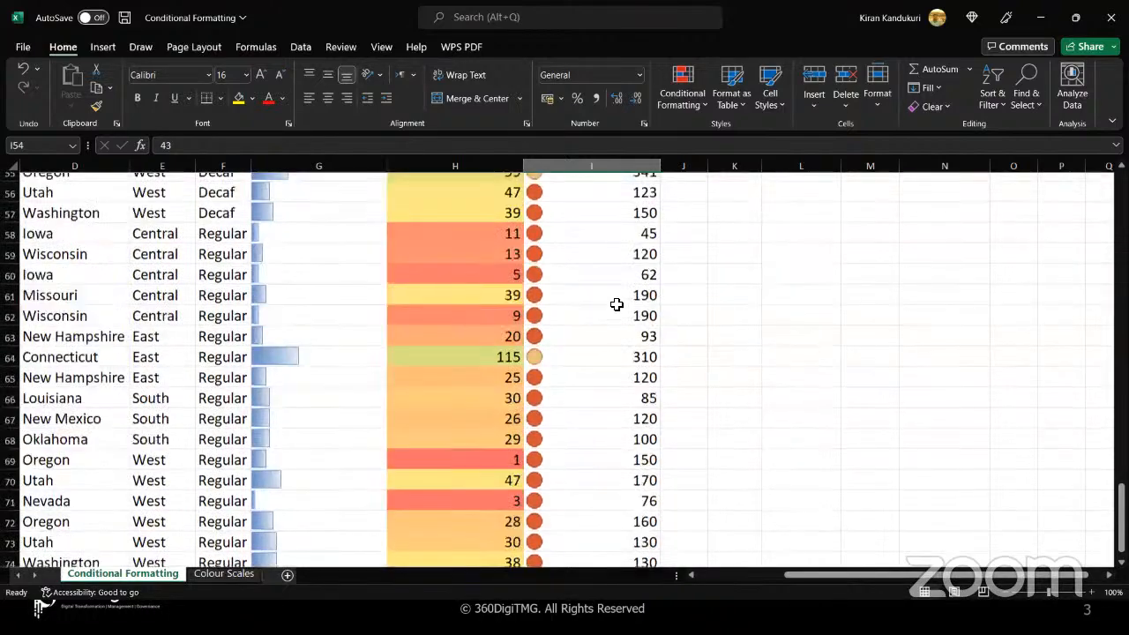
{"action": "left_click", "coordinate": [579, 402]}
{"action": "scroll", "coordinate": [580, 401], "scroll_direction": "up", "scroll_amount": 14}
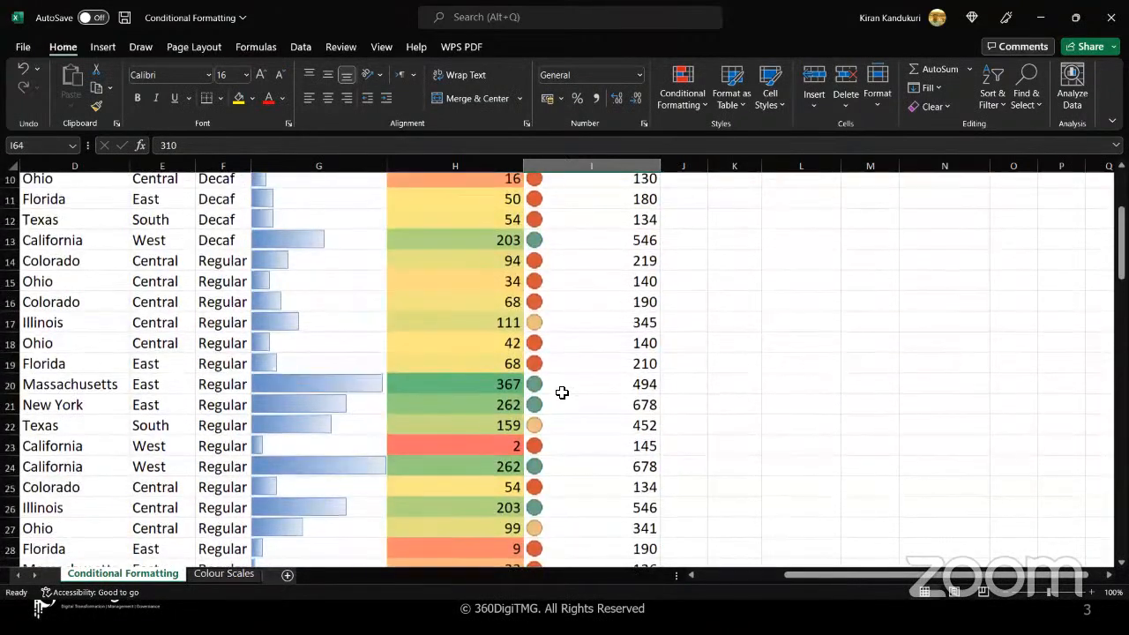
{"action": "left_click_drag", "start_coordinate": [560, 393], "coordinate": [560, 414]}
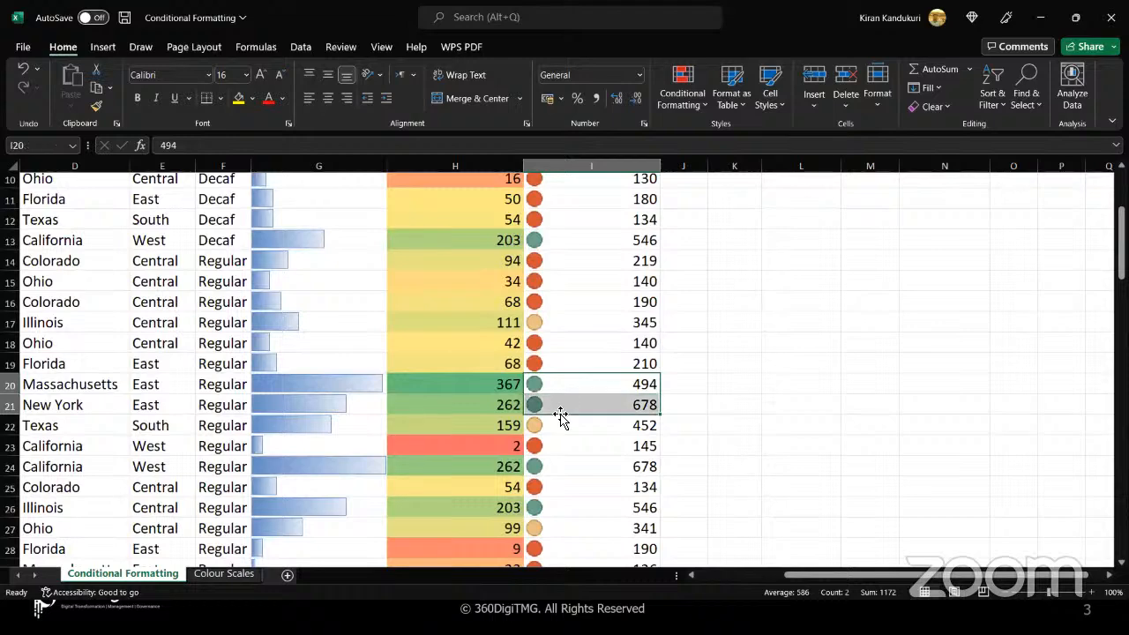
{"action": "left_click", "coordinate": [588, 240]}
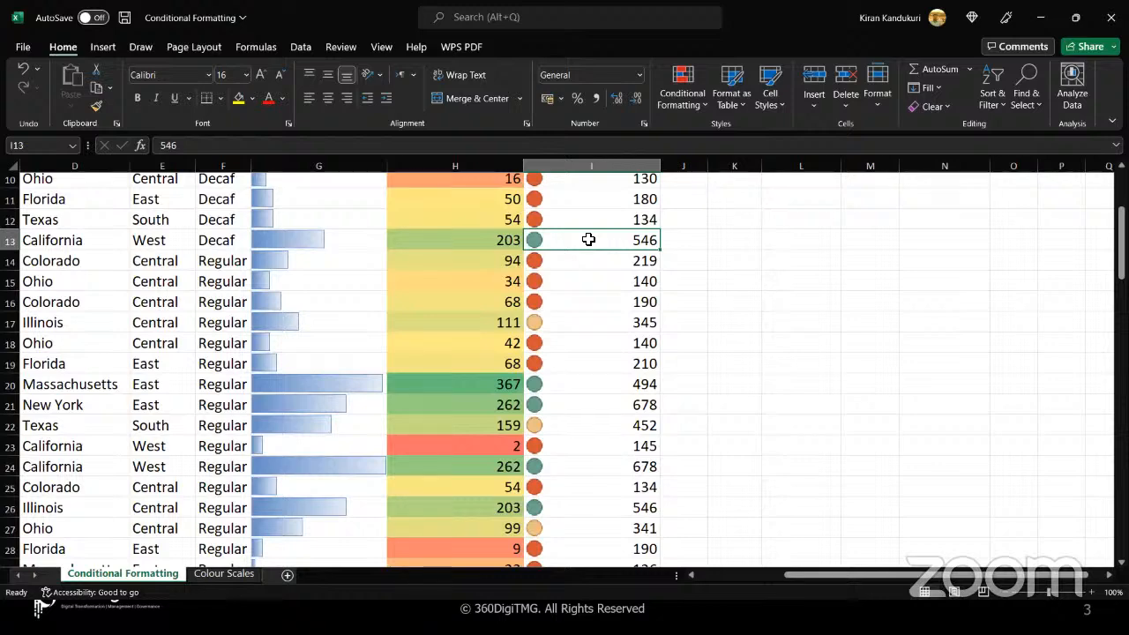
{"action": "scroll", "coordinate": [588, 240], "scroll_direction": "up", "scroll_amount": 3}
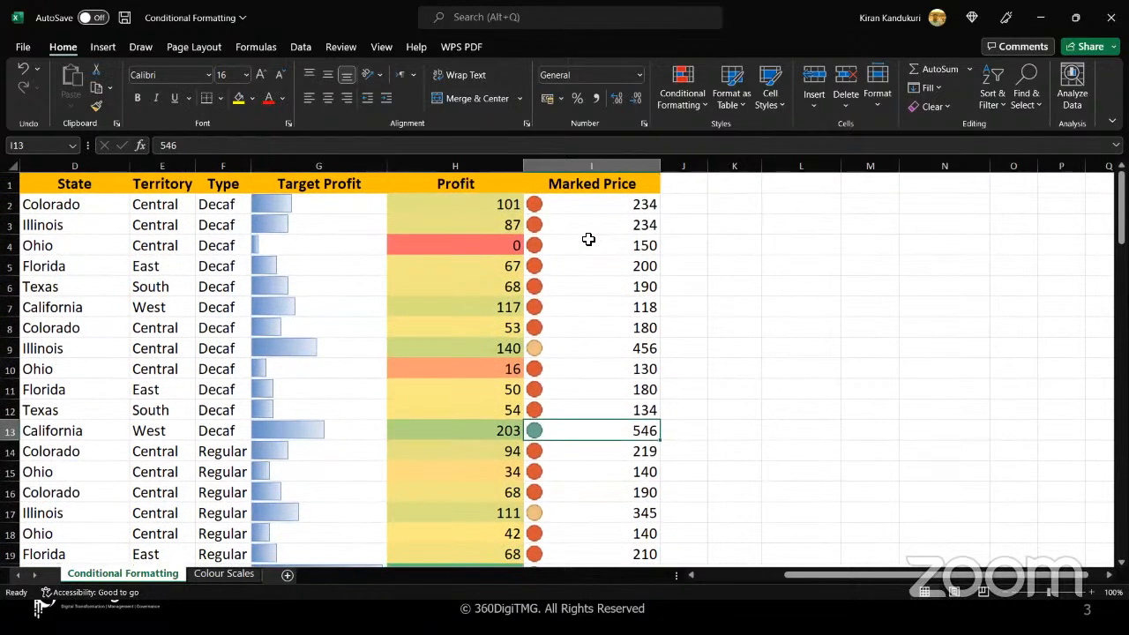
{"action": "left_click", "coordinate": [694, 205]}
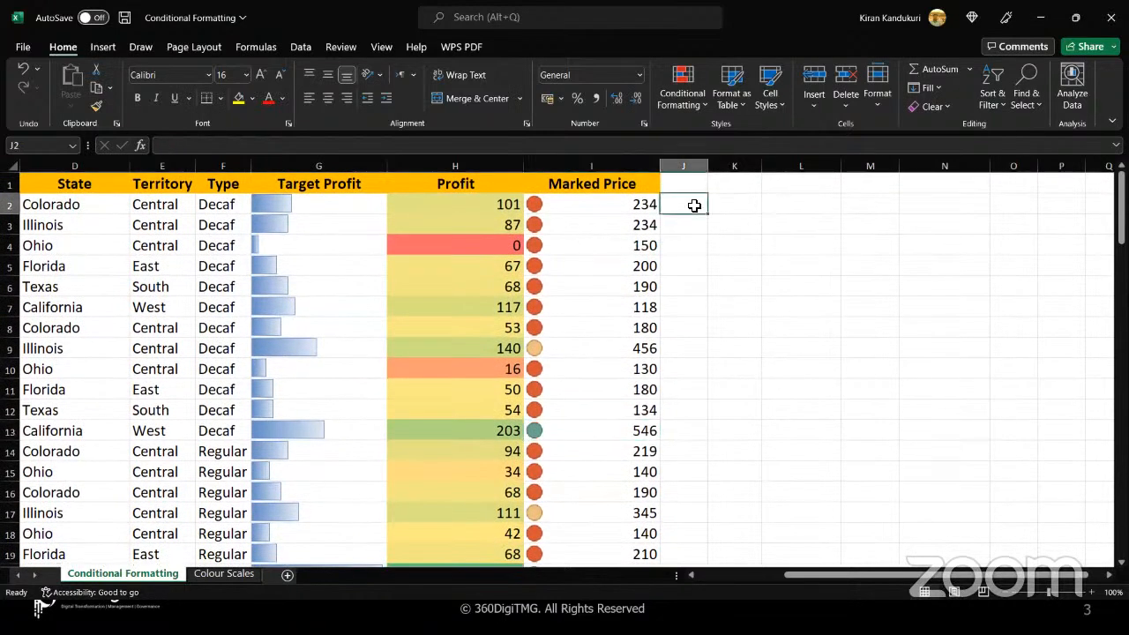
{"action": "left_click", "coordinate": [704, 110]}
{"action": "mouse_move", "coordinate": [713, 277]}
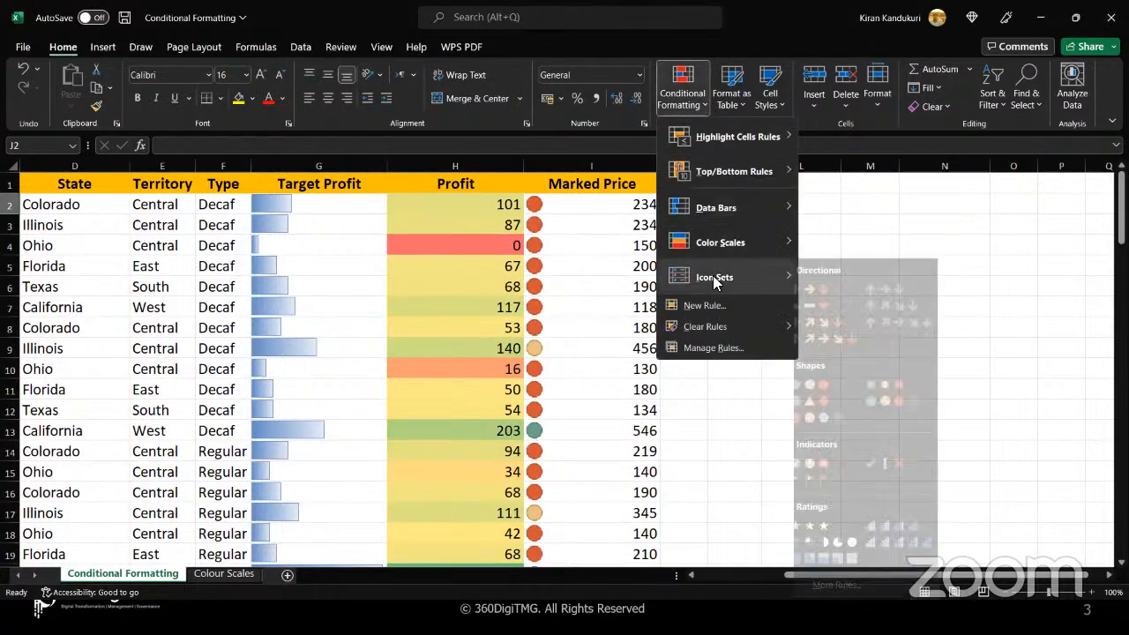
{"action": "left_click", "coordinate": [823, 209]}
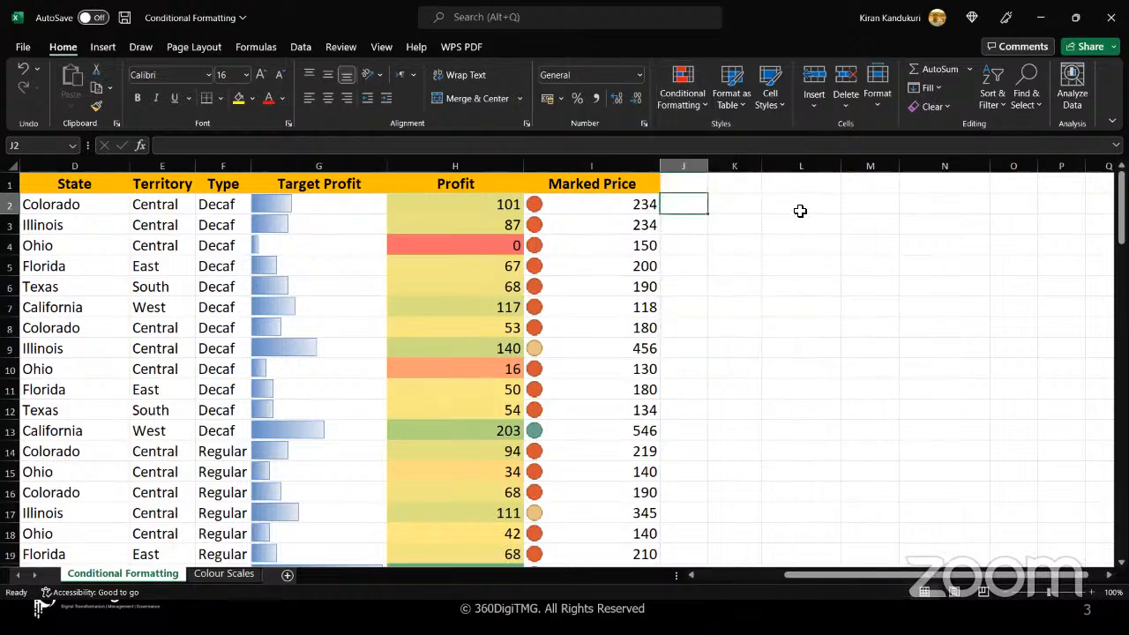
Start a sample list in column L by entering -10, -8 and -5 in L2:L4
{"action": "left_click", "coordinate": [799, 209]}
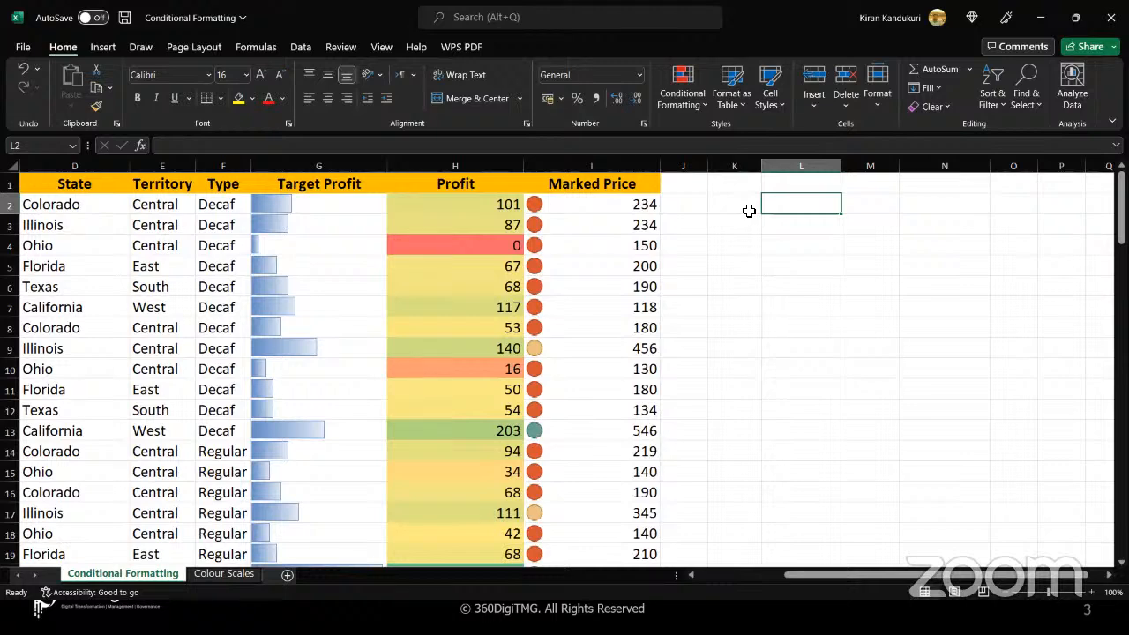
{"action": "type", "text": "-10"}
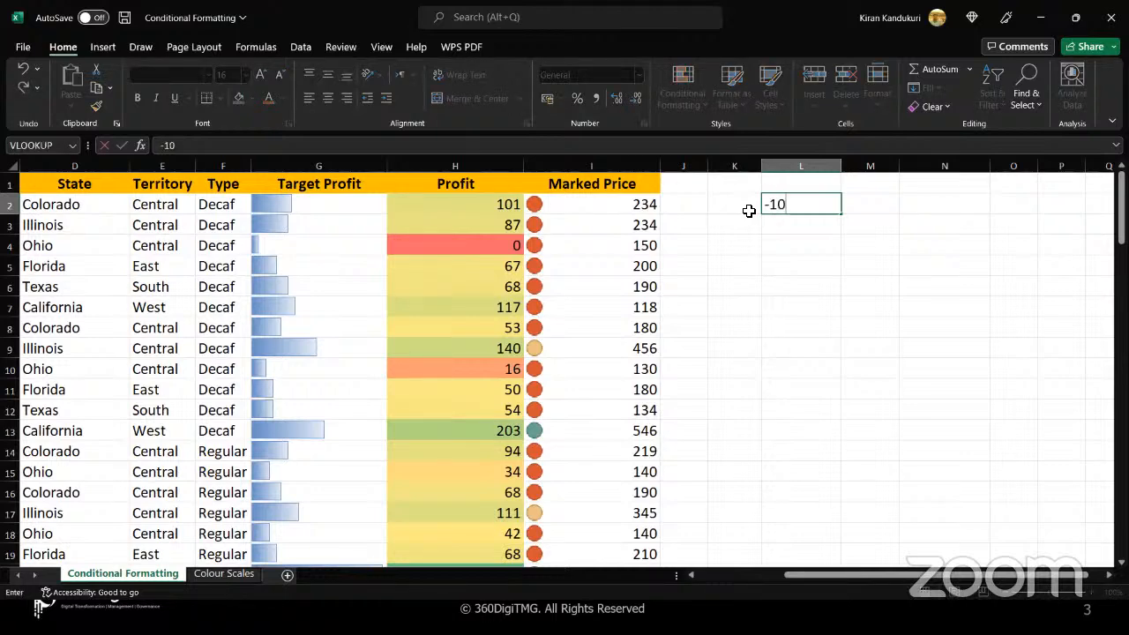
{"action": "key", "text": "Return"}
{"action": "type", "text": "-8"}
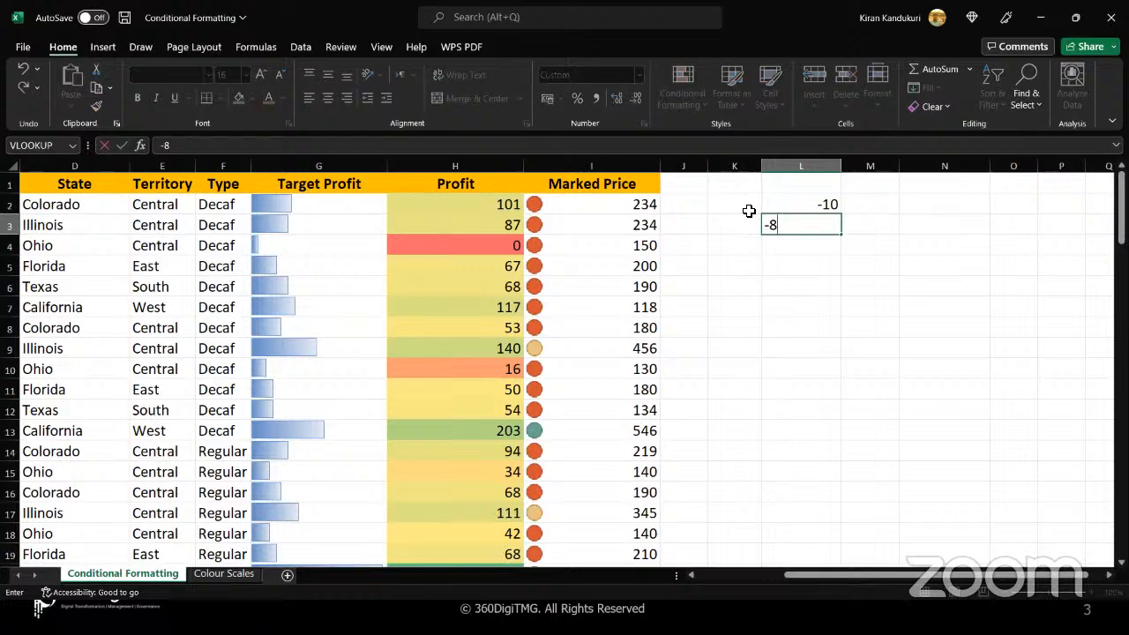
{"action": "key", "text": "Return"}
{"action": "type", "text": "-5"}
{"action": "key", "text": "Return"}
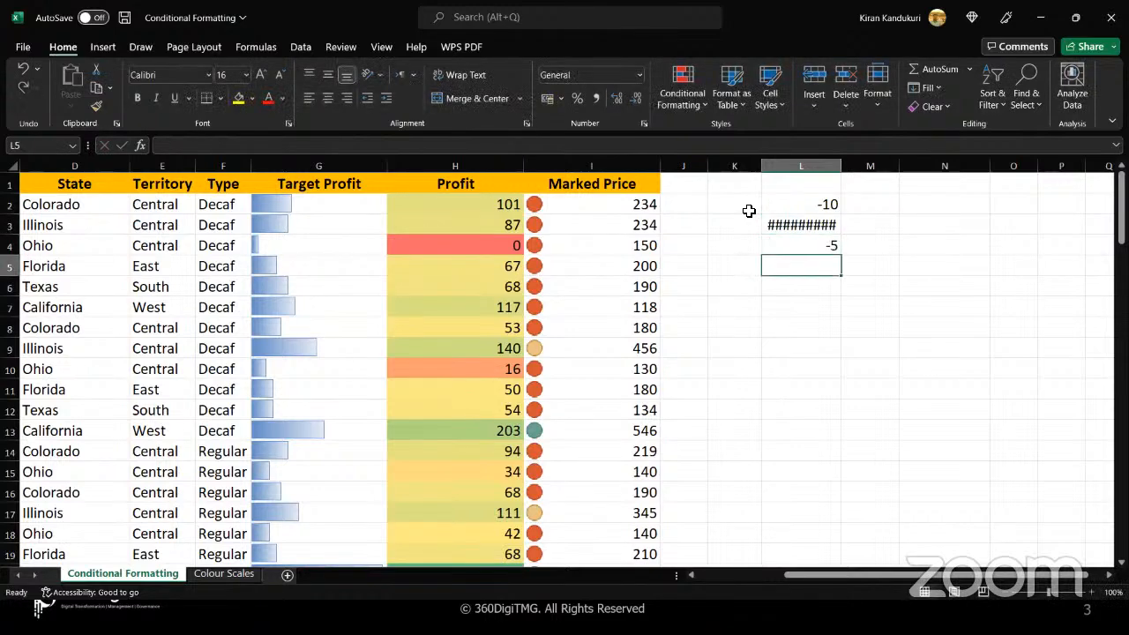
Continue the sample list with 0, 2, 3, 5 and 10 in L5:L9
{"action": "type", "text": "0"}
{"action": "key", "text": "Return"}
{"action": "type", "text": "2"}
{"action": "key", "text": "Return"}
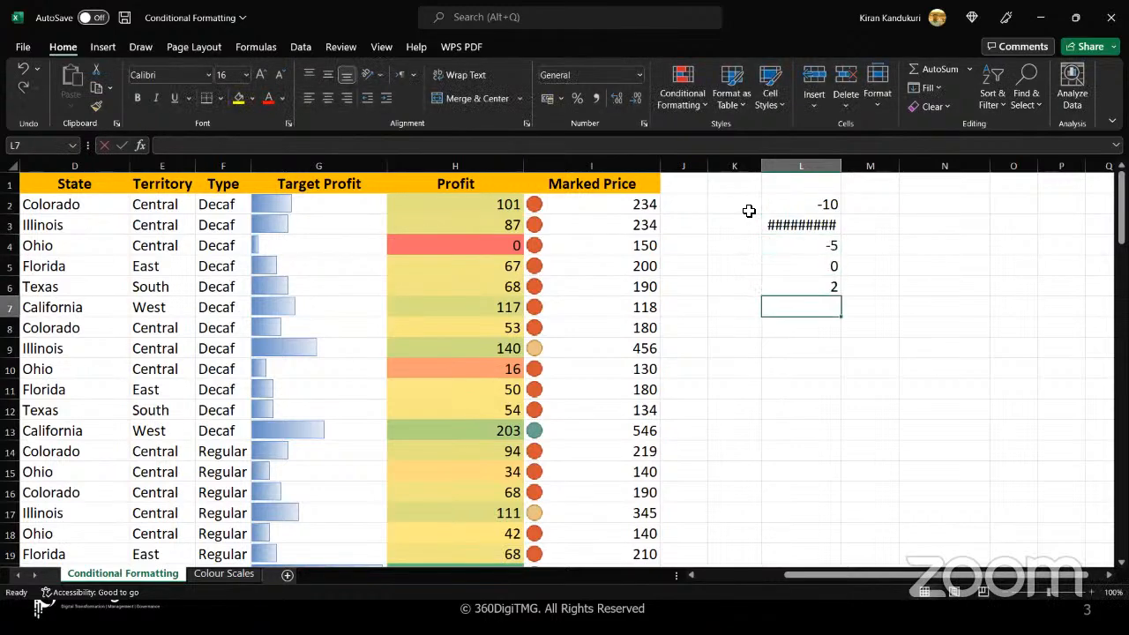
{"action": "type", "text": "3"}
{"action": "key", "text": "Return"}
{"action": "type", "text": "5"}
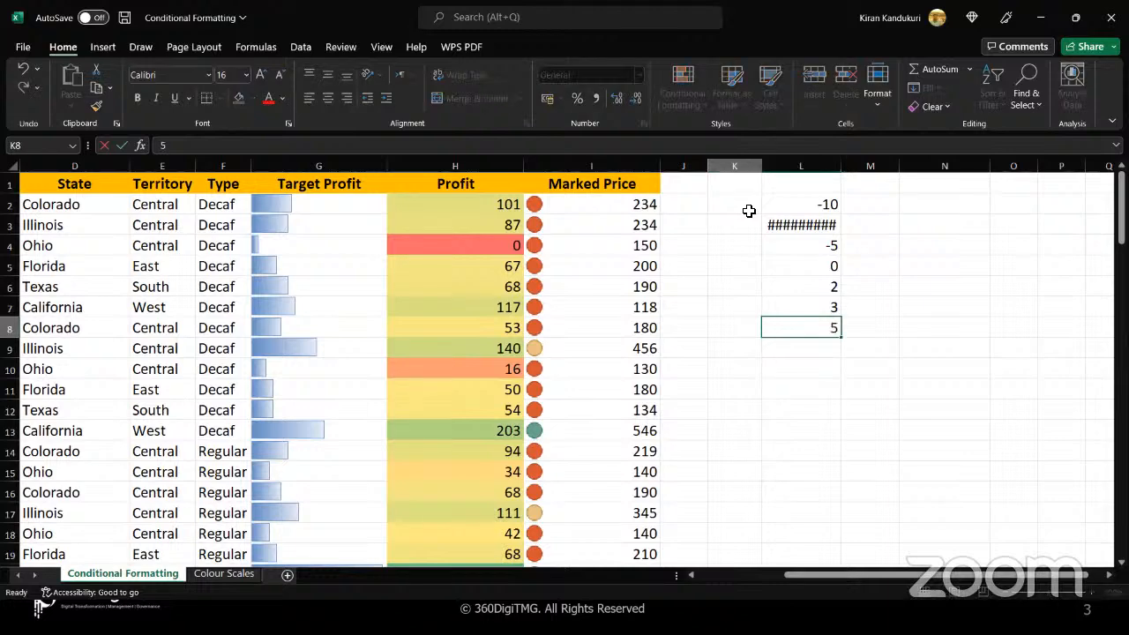
{"action": "key", "text": "Return"}
{"action": "key", "text": "Right"}
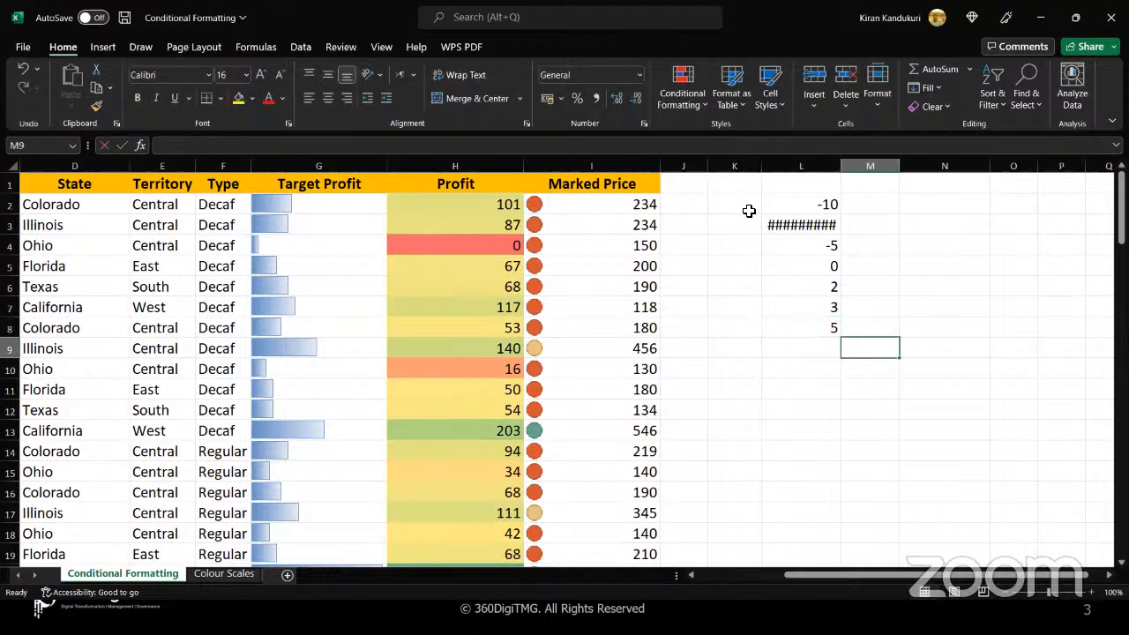
{"action": "key", "text": "Left"}
{"action": "key", "text": "Up"}
{"action": "key", "text": "Down"}
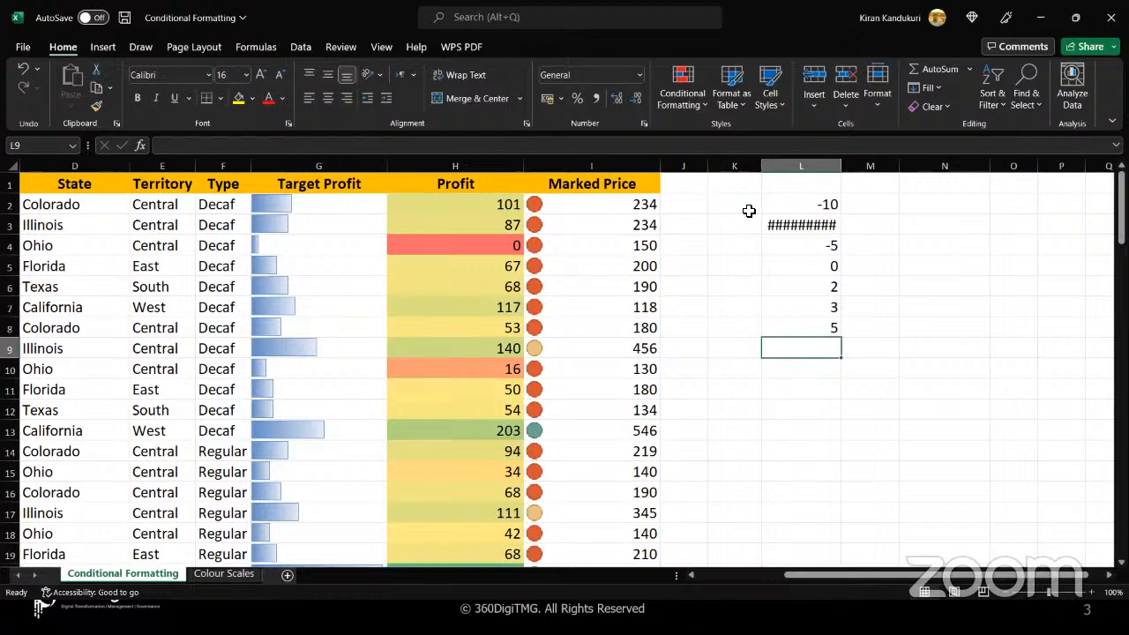
{"action": "type", "text": "10"}
Apply the Number format to the whole of column L
{"action": "left_click", "coordinate": [797, 172]}
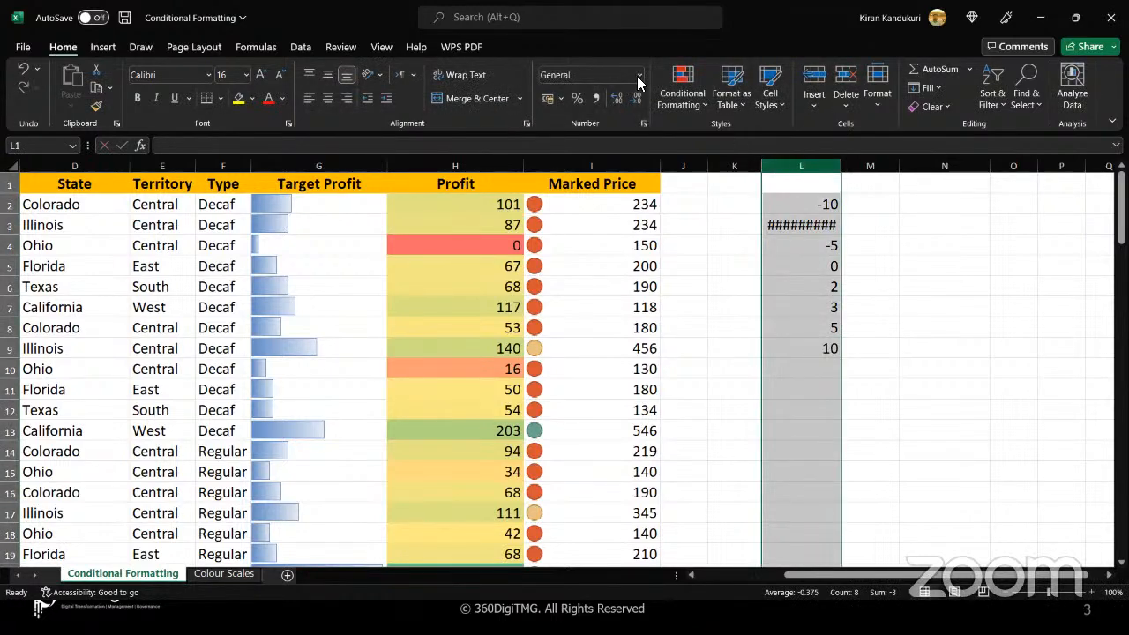
{"action": "left_click", "coordinate": [639, 74]}
{"action": "left_click", "coordinate": [605, 141]}
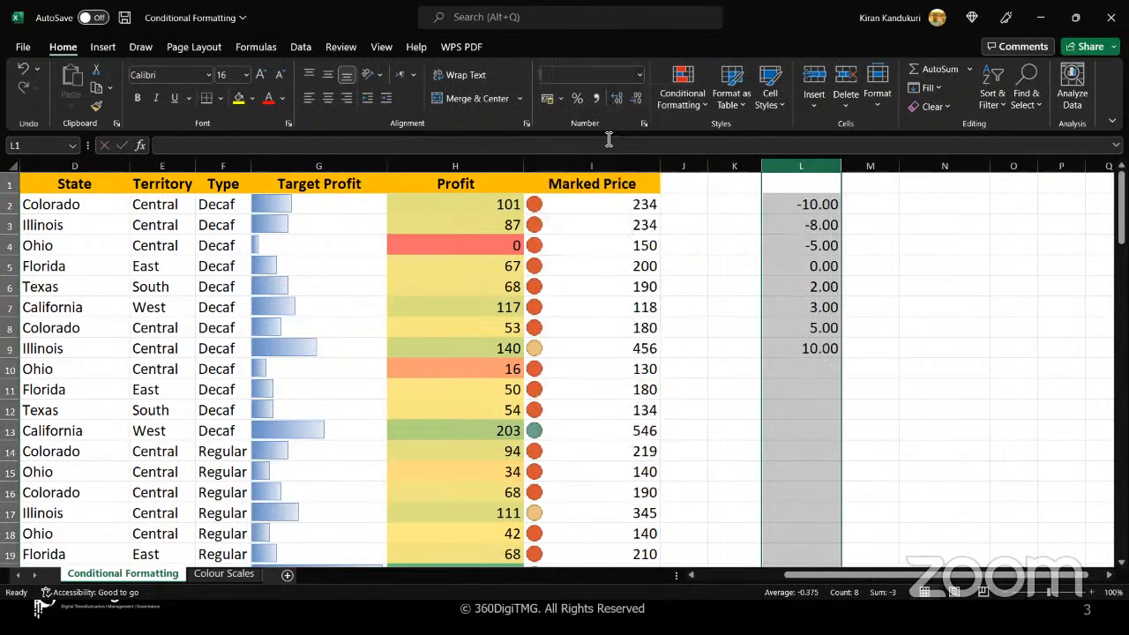
{"action": "left_click", "coordinate": [785, 352]}
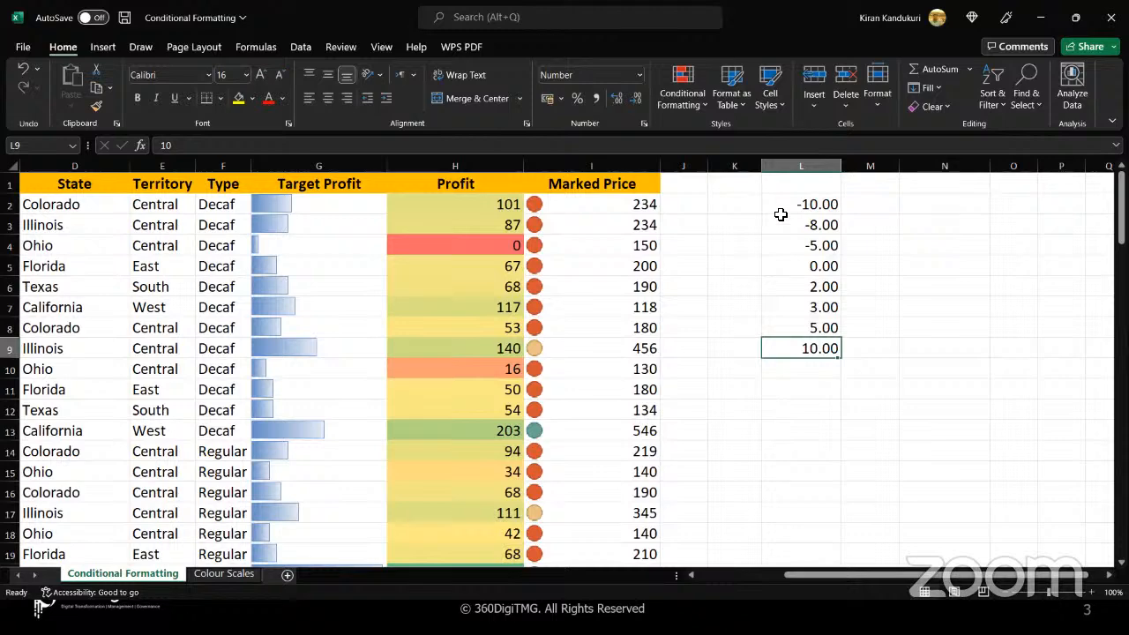
Apply the three-color traffic-light icon set to the sample values in L2:L9
{"action": "left_click_drag", "start_coordinate": [780, 214], "coordinate": [781, 348]}
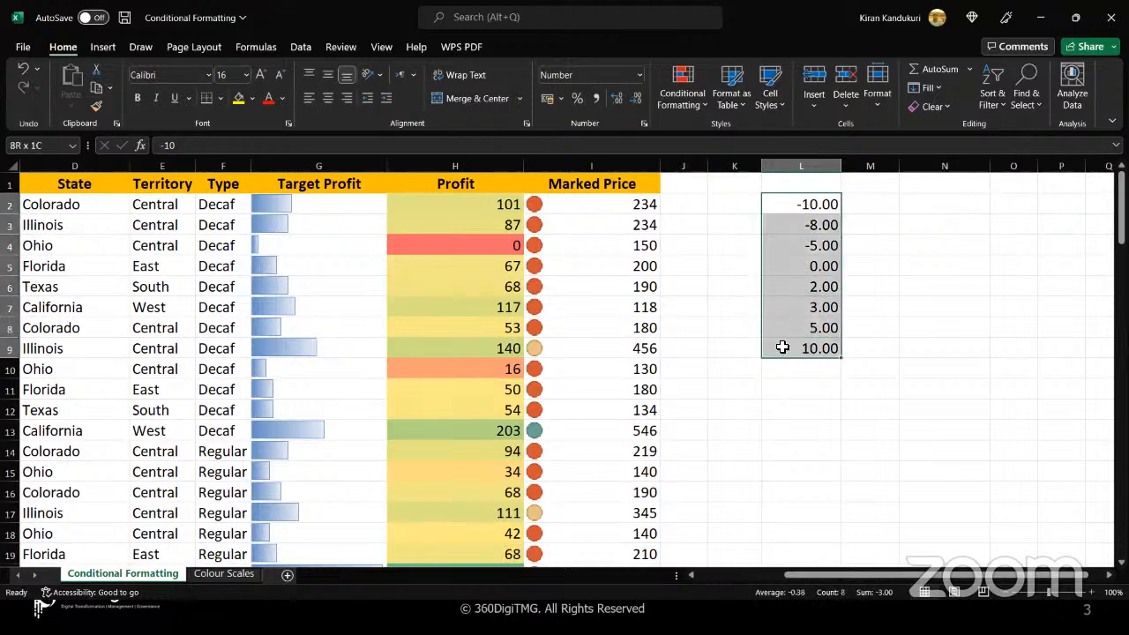
{"action": "left_click", "coordinate": [703, 104]}
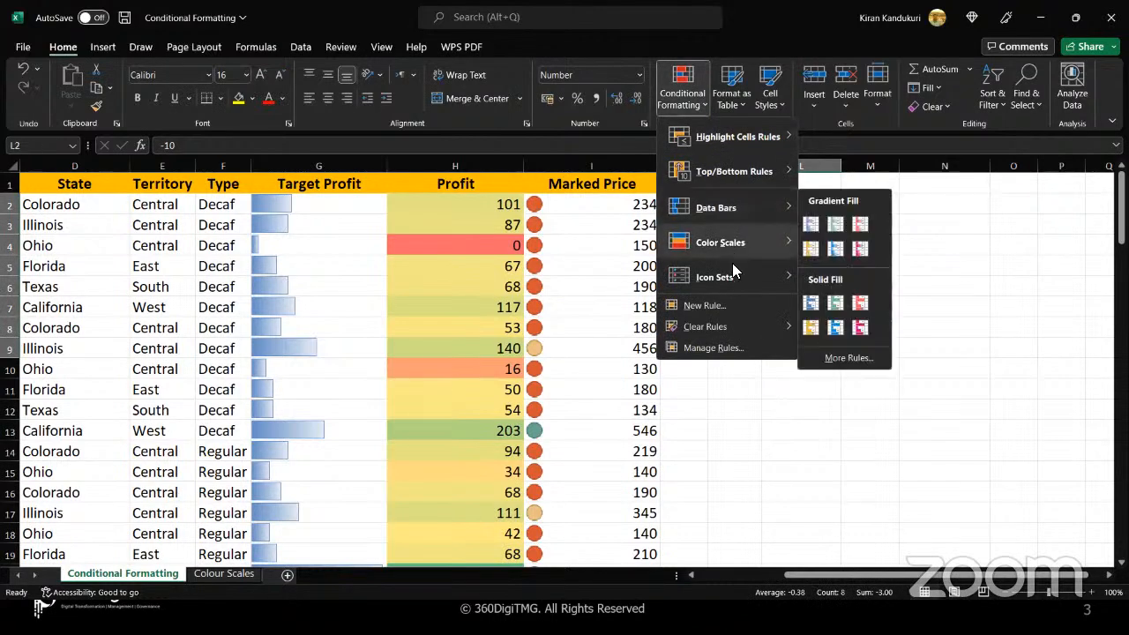
{"action": "mouse_move", "coordinate": [734, 279]}
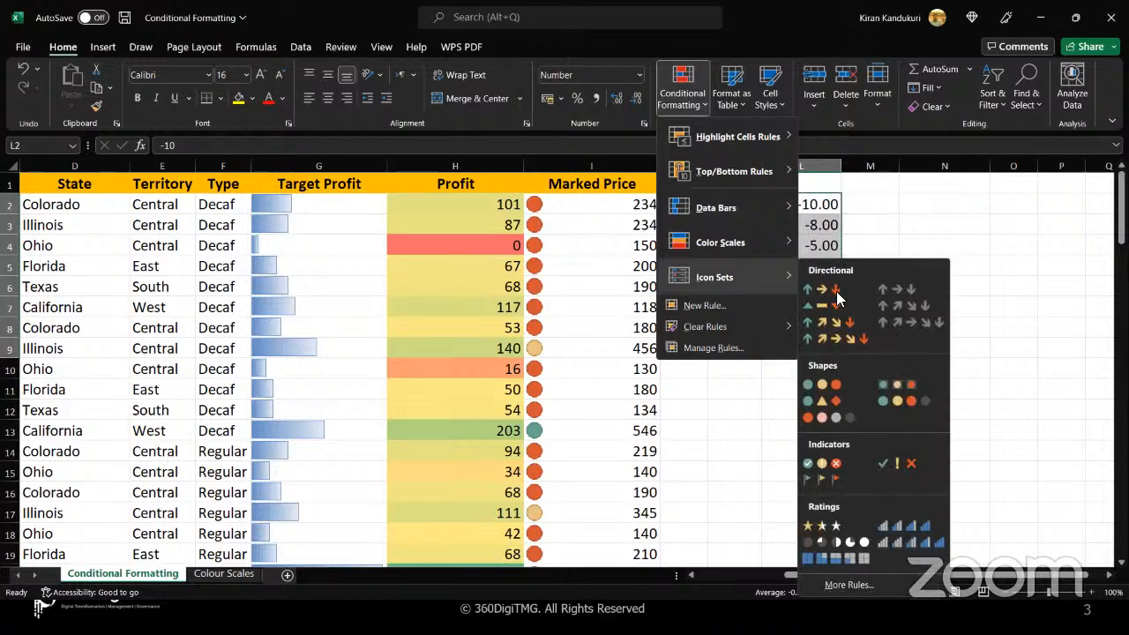
{"action": "left_click", "coordinate": [839, 387]}
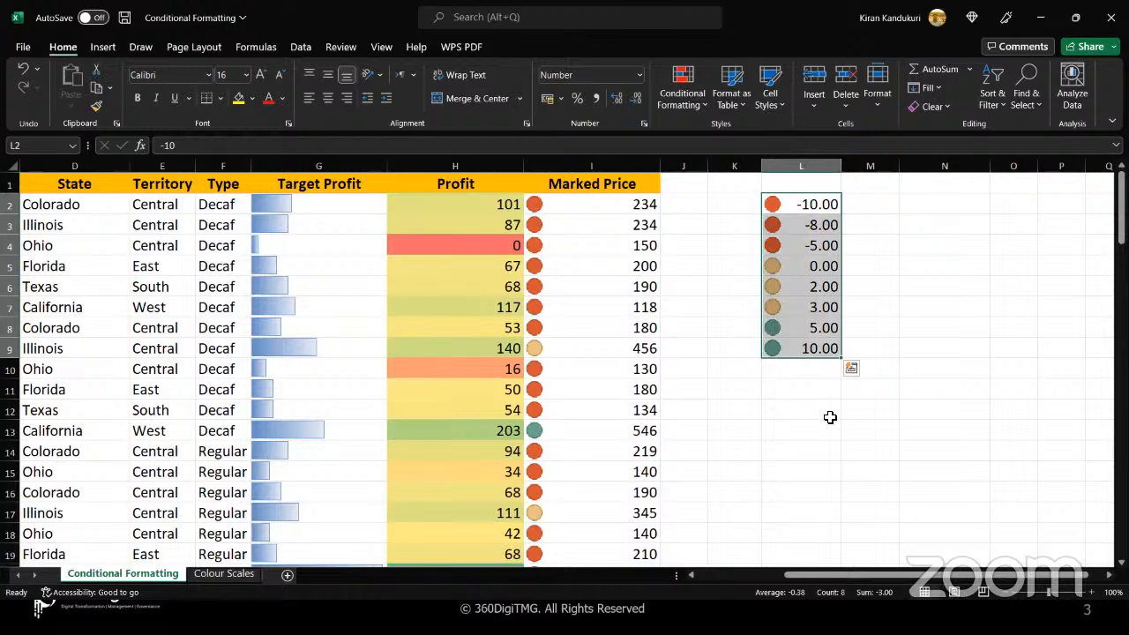
Apply the colored four-arrow icon set to L2:L9 and deselect the range
{"action": "left_click", "coordinate": [699, 109]}
{"action": "mouse_move", "coordinate": [724, 288]}
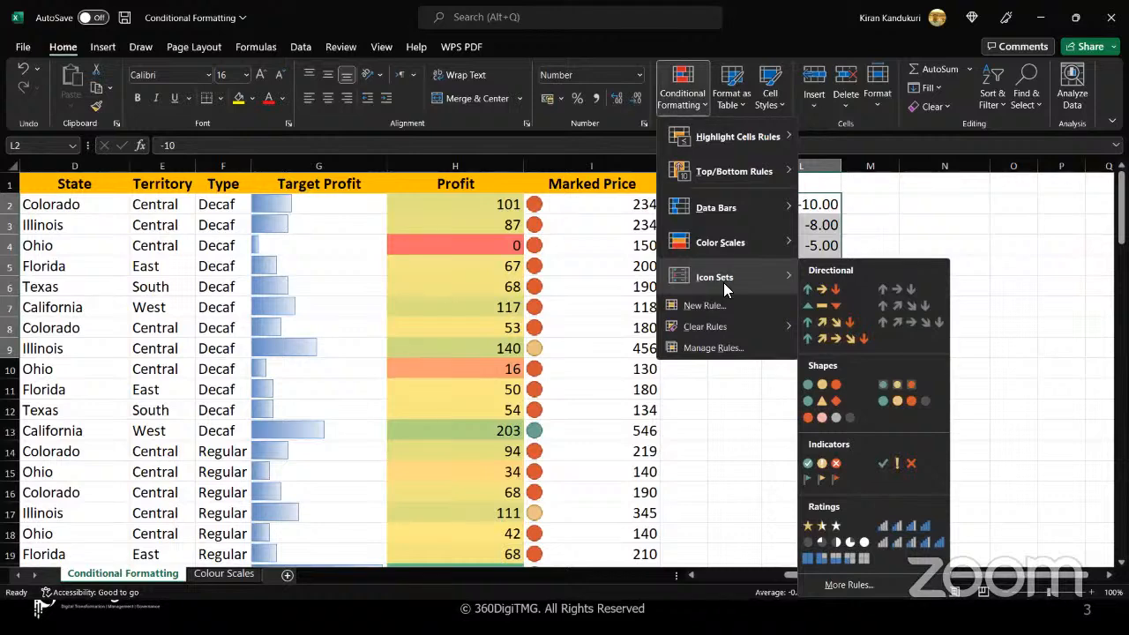
{"action": "left_click", "coordinate": [855, 328]}
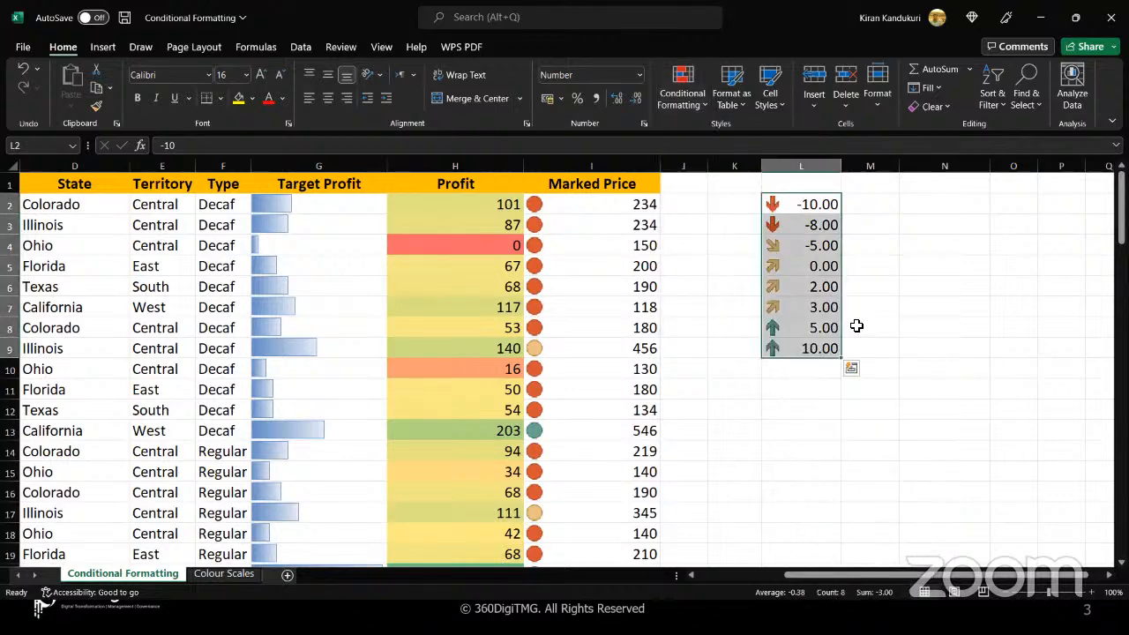
{"action": "left_click", "coordinate": [901, 305]}
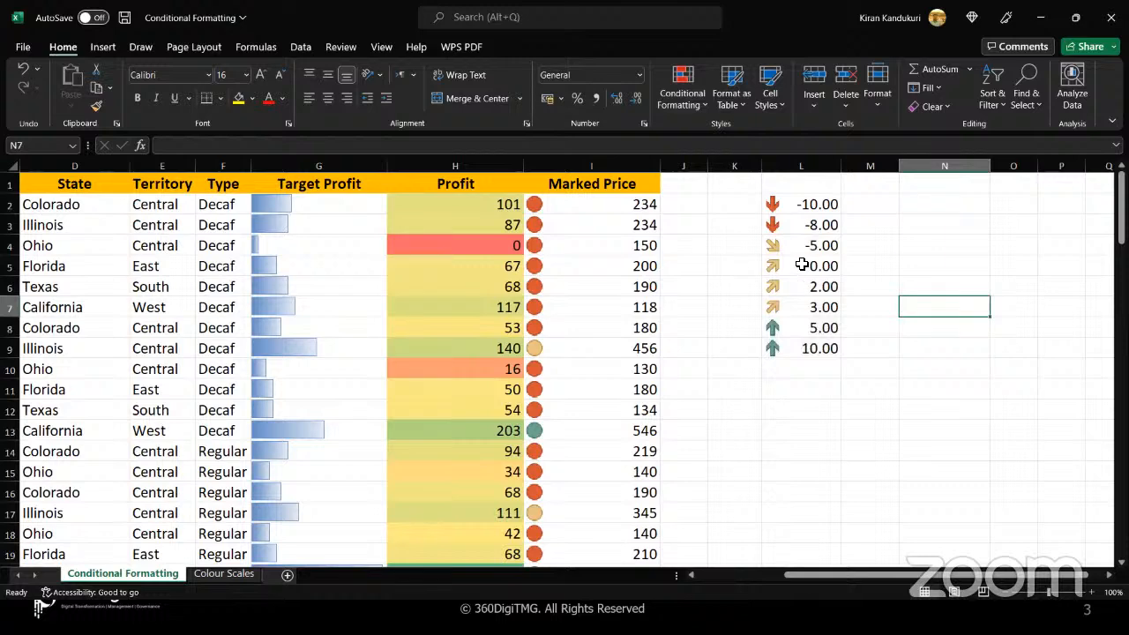
Change the value in L5 to -3
{"action": "left_click", "coordinate": [802, 264]}
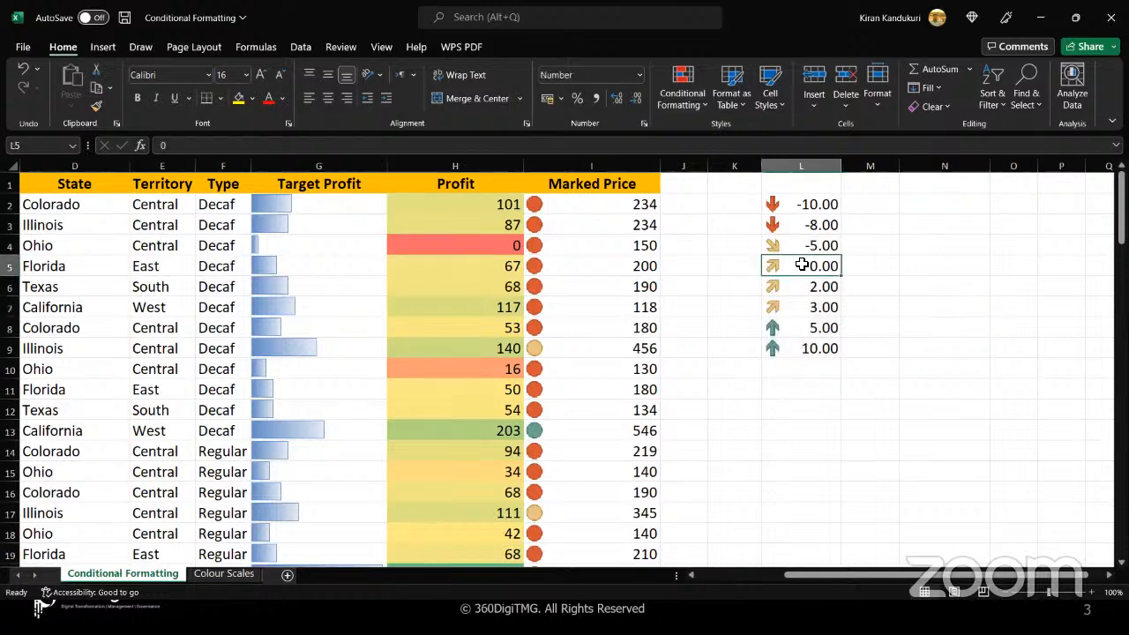
{"action": "type", "text": "-3"}
{"action": "key", "text": "Return"}
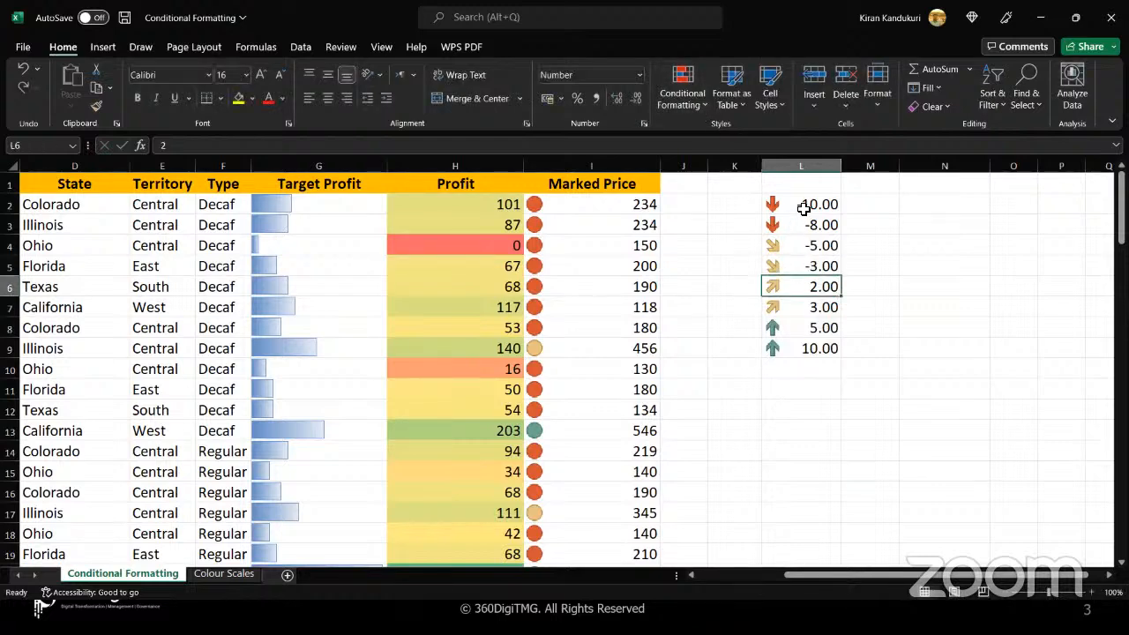
Apply the three-triangles directional icon set to the sample values in L2:L9 and deselect the range
{"action": "left_click_drag", "start_coordinate": [802, 207], "coordinate": [803, 357]}
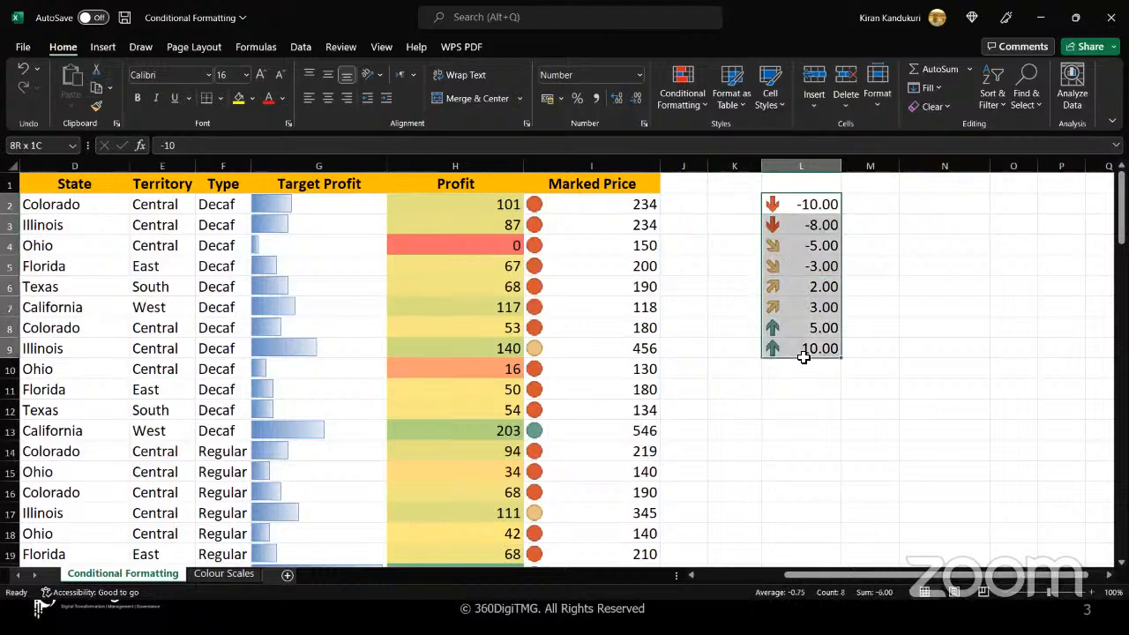
{"action": "left_click", "coordinate": [702, 104]}
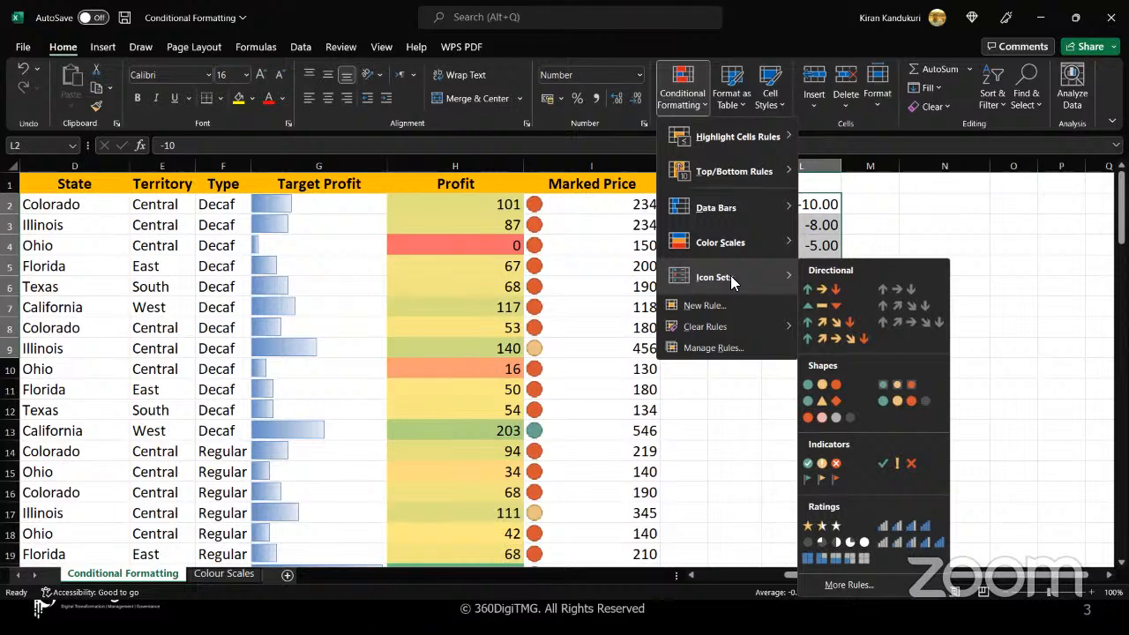
{"action": "left_click", "coordinate": [824, 305]}
{"action": "left_click", "coordinate": [771, 389]}
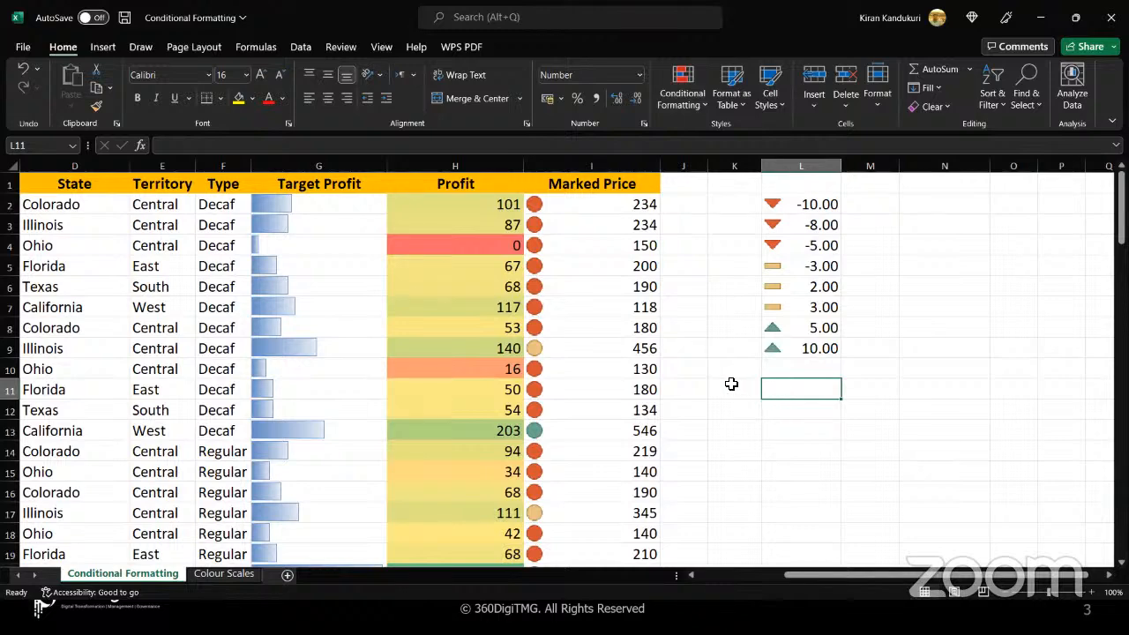
{"action": "left_click", "coordinate": [731, 385]}
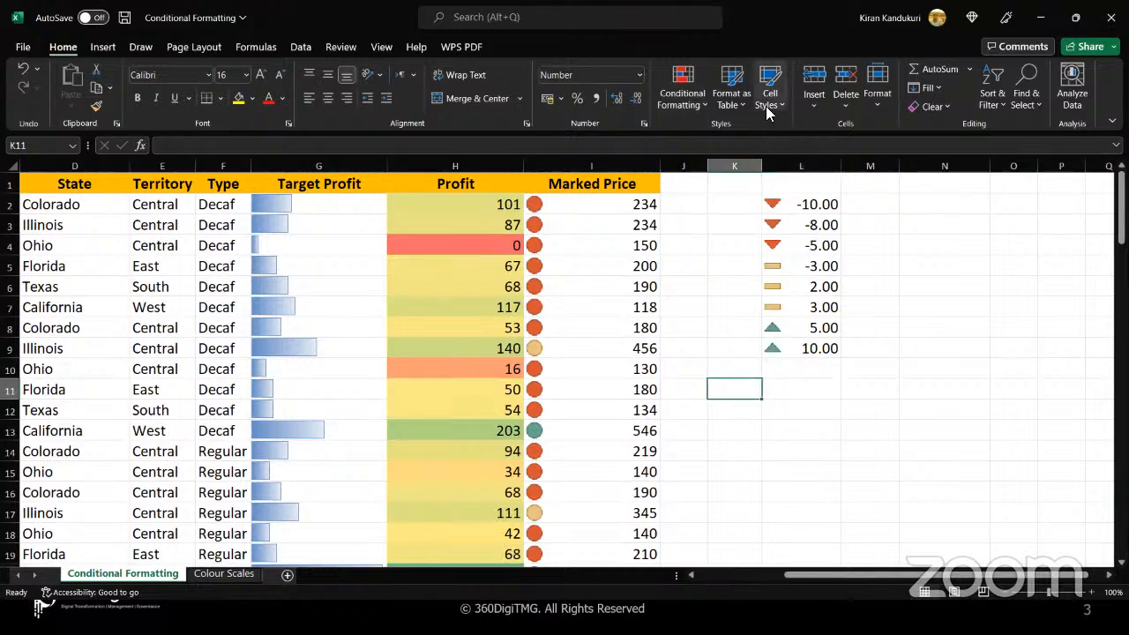
{"action": "left_click", "coordinate": [702, 106]}
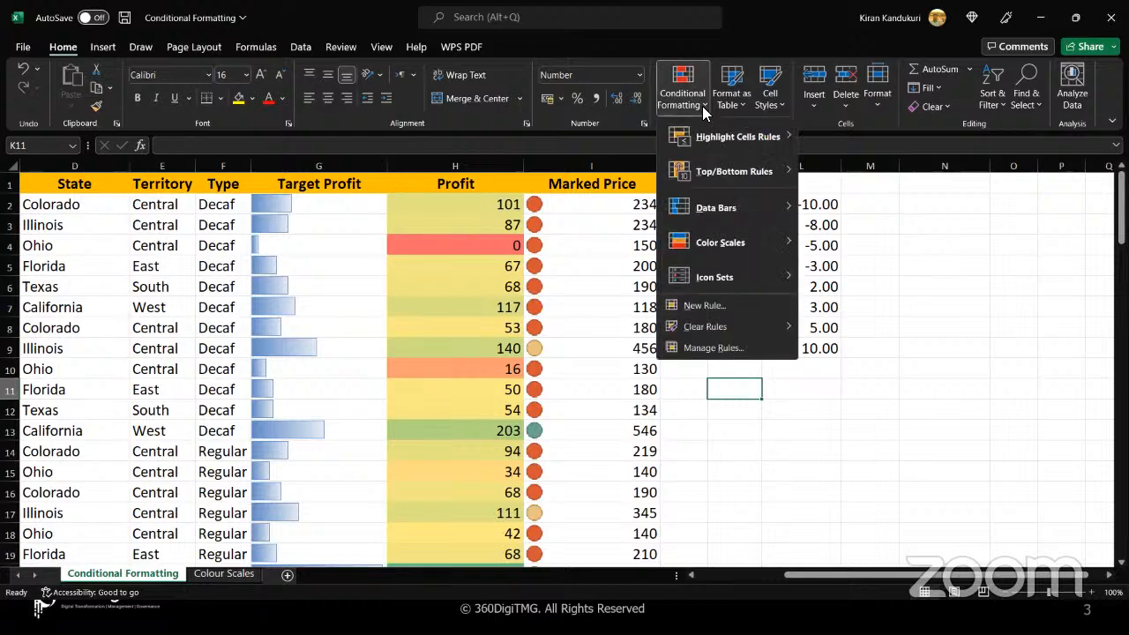
{"action": "left_click", "coordinate": [692, 440]}
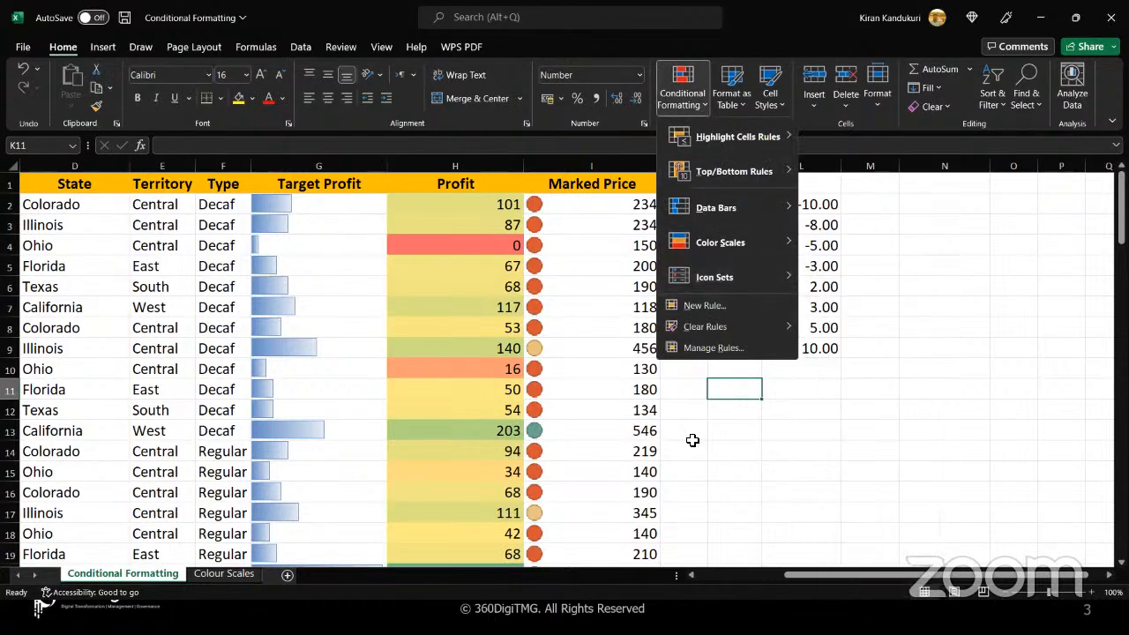
{"action": "left_click", "coordinate": [705, 108]}
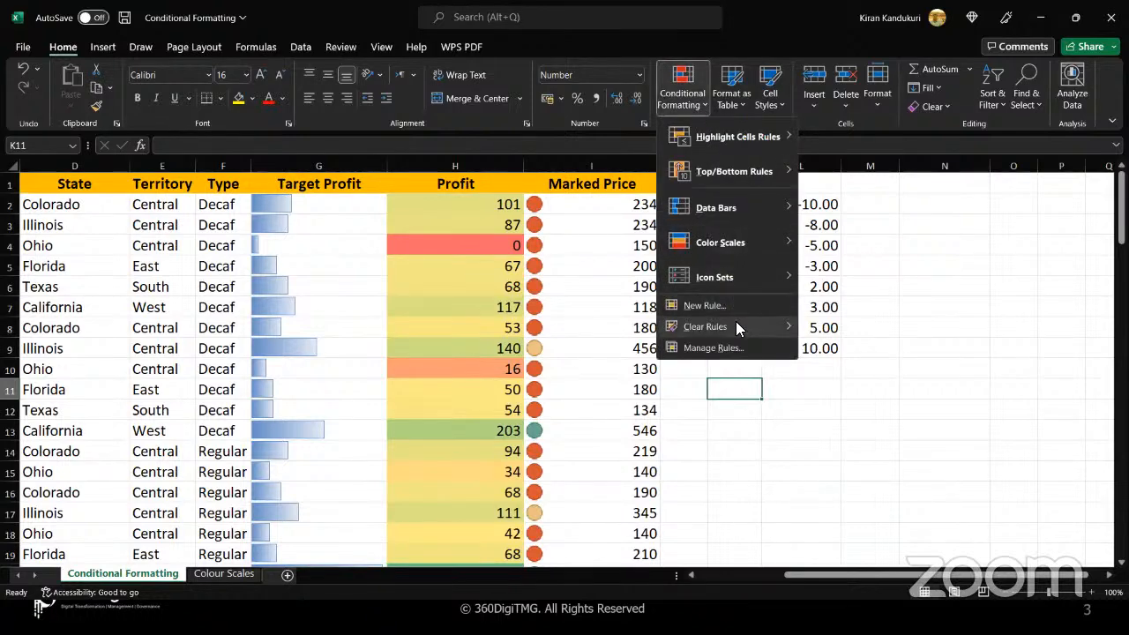
{"action": "left_click", "coordinate": [696, 426]}
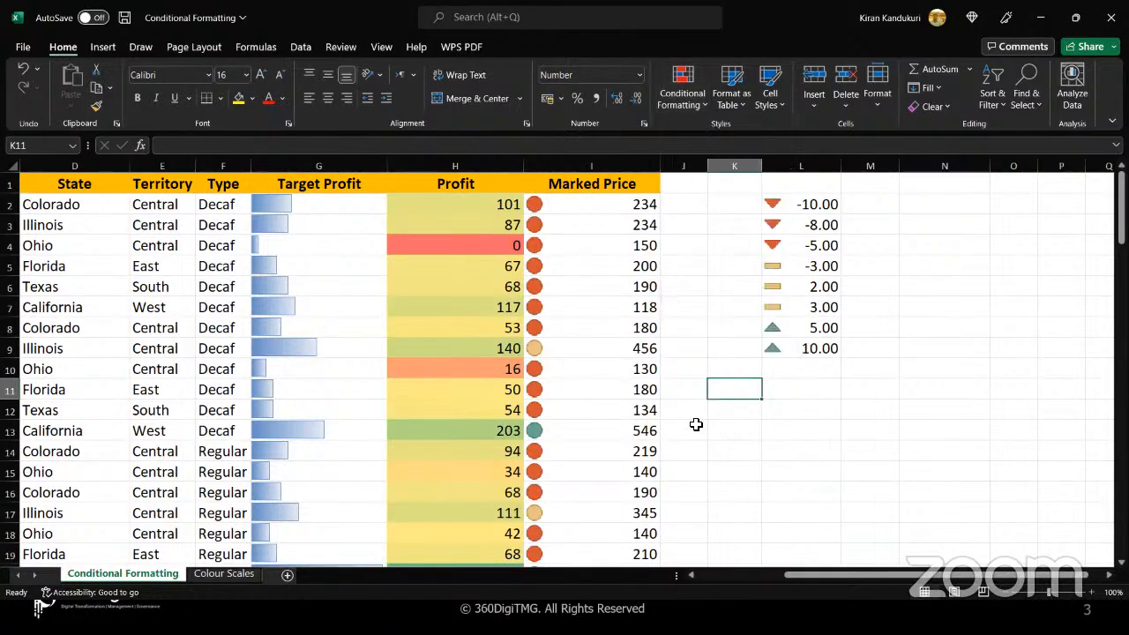
{"action": "left_click", "coordinate": [696, 425]}
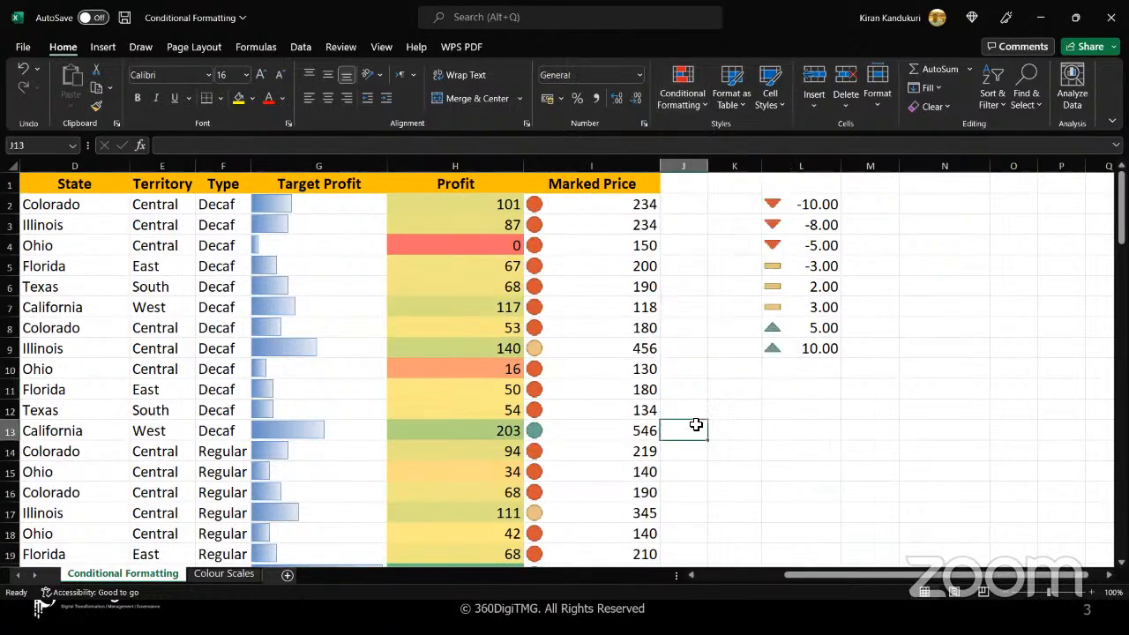
Minimize the current workbook, open the Mod 3 - Formatting Data workbook from the Microsoft Excel folder and enable editing
{"action": "left_click", "coordinate": [1039, 18]}
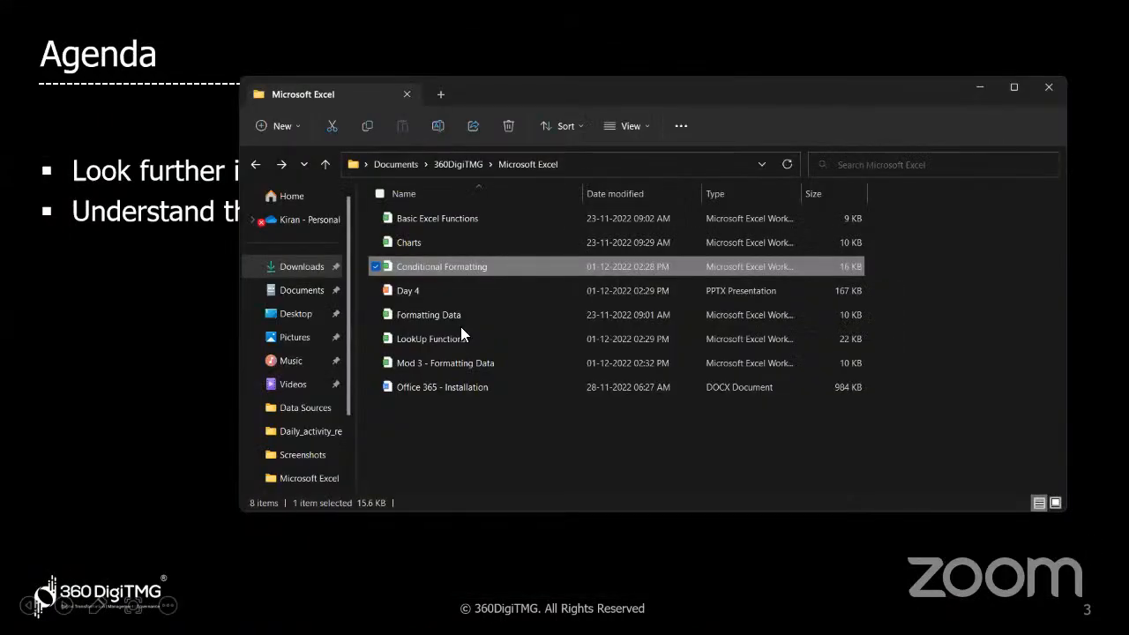
{"action": "left_click", "coordinate": [475, 365]}
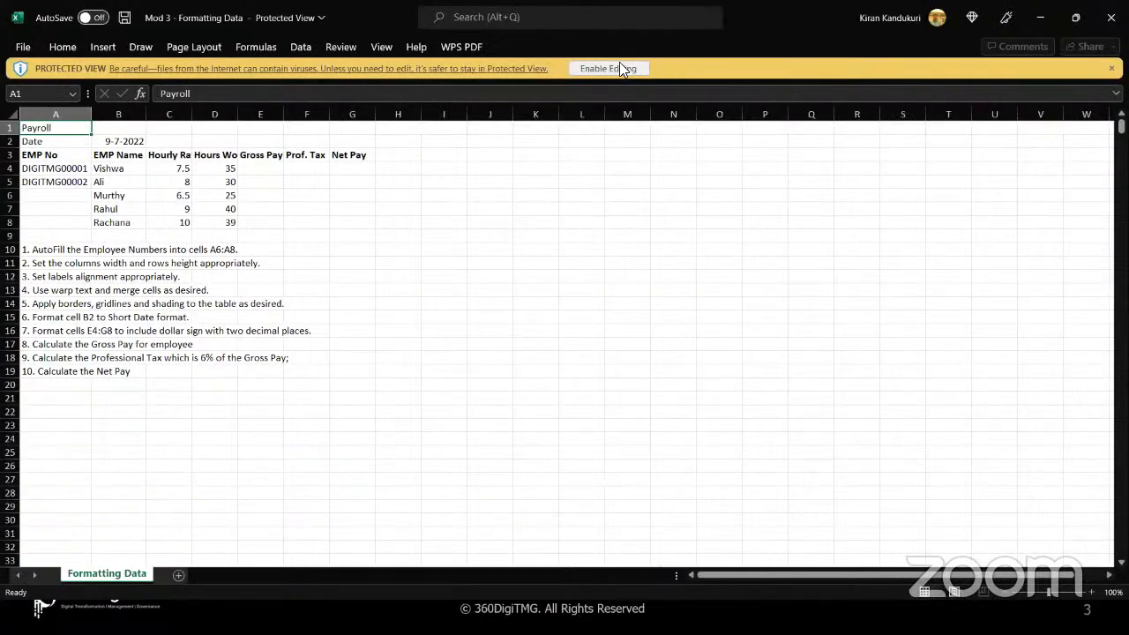
{"action": "left_click", "coordinate": [615, 69]}
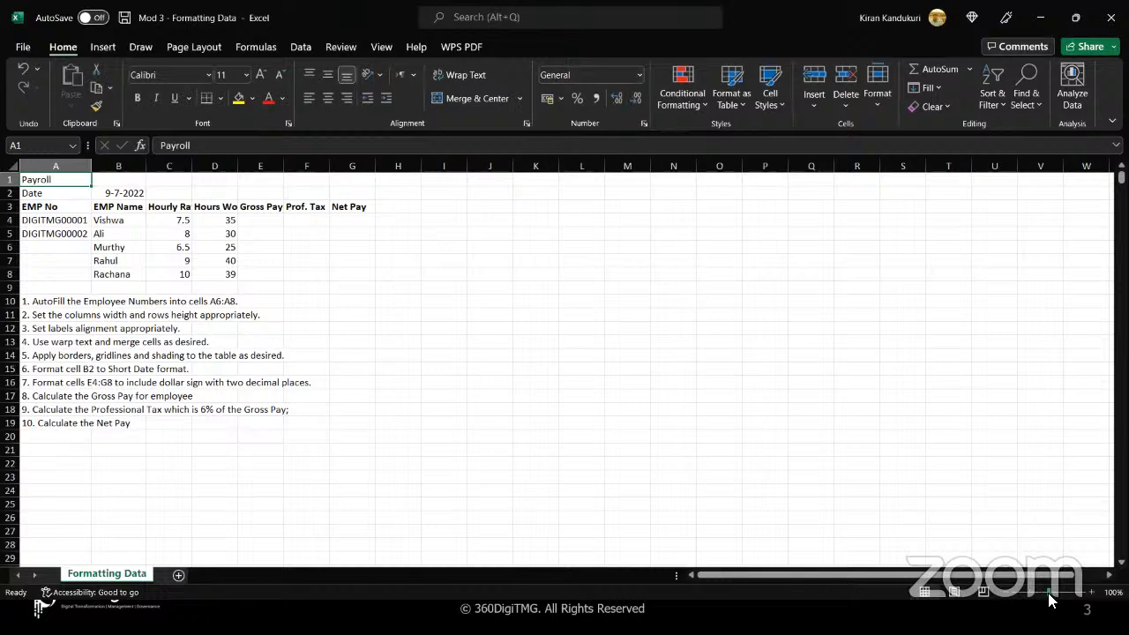
Zoom the sheet to 172% and read through the numbered task list below the payroll table
{"action": "left_click_drag", "start_coordinate": [1048, 595], "coordinate": [1057, 594]}
{"action": "left_click", "coordinate": [577, 432]}
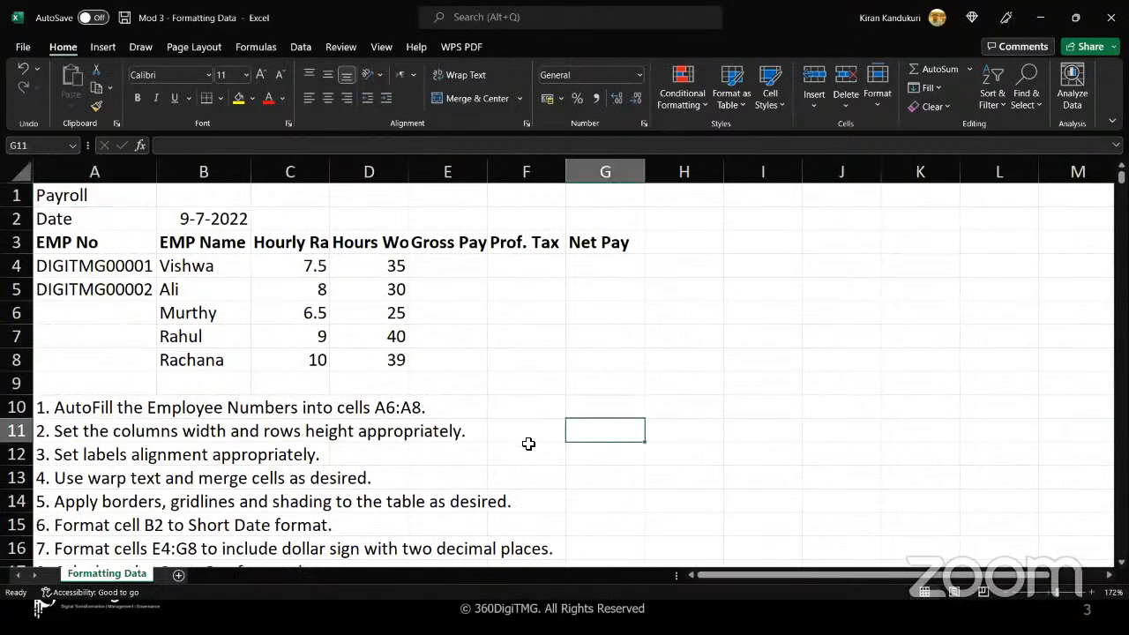
{"action": "scroll", "coordinate": [528, 444], "scroll_direction": "down", "scroll_amount": 2}
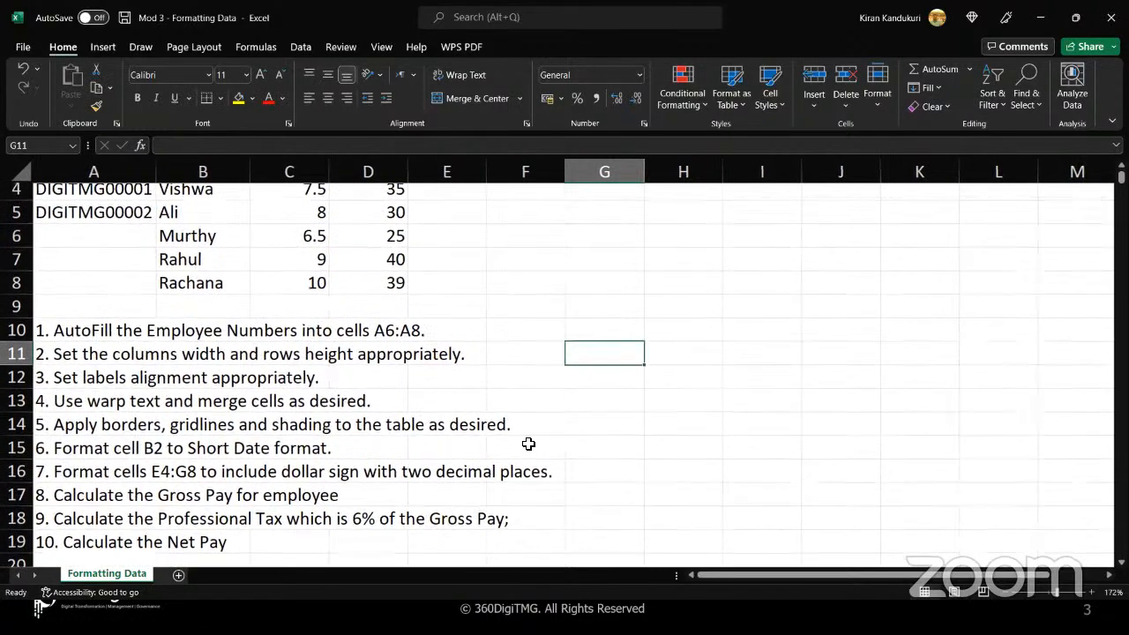
{"action": "scroll", "coordinate": [529, 443], "scroll_direction": "up", "scroll_amount": 1}
{"action": "scroll", "coordinate": [529, 444], "scroll_direction": "up", "scroll_amount": 1}
{"action": "scroll", "coordinate": [528, 443], "scroll_direction": "up", "scroll_amount": 1}
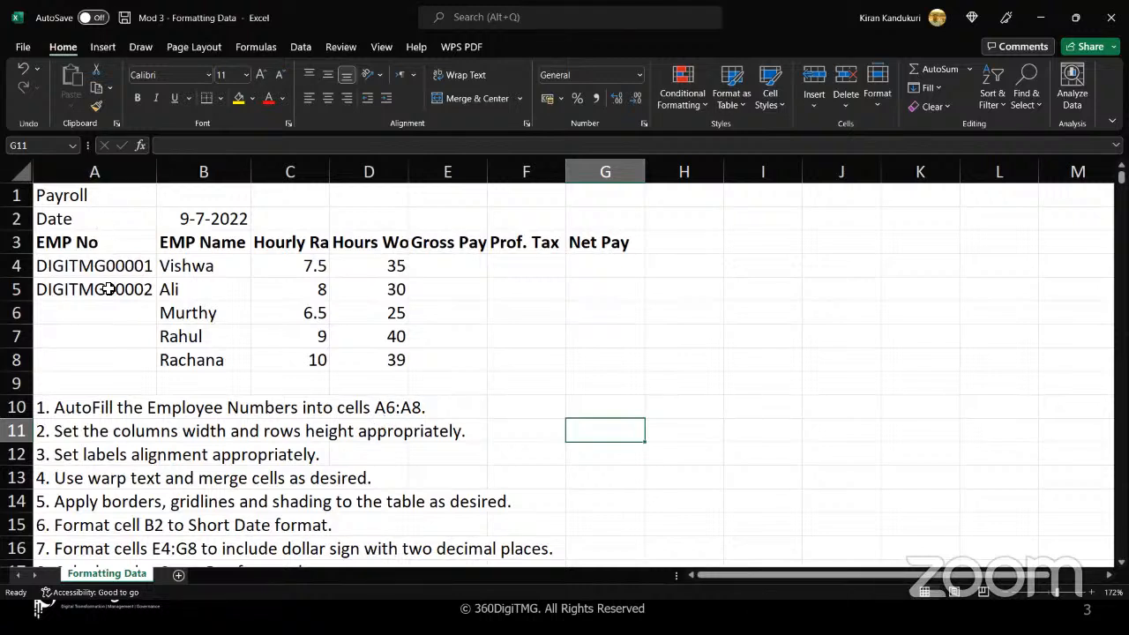
AutoFill the employee numbers from A4:A5 down into A6:A8
{"action": "left_click", "coordinate": [96, 312]}
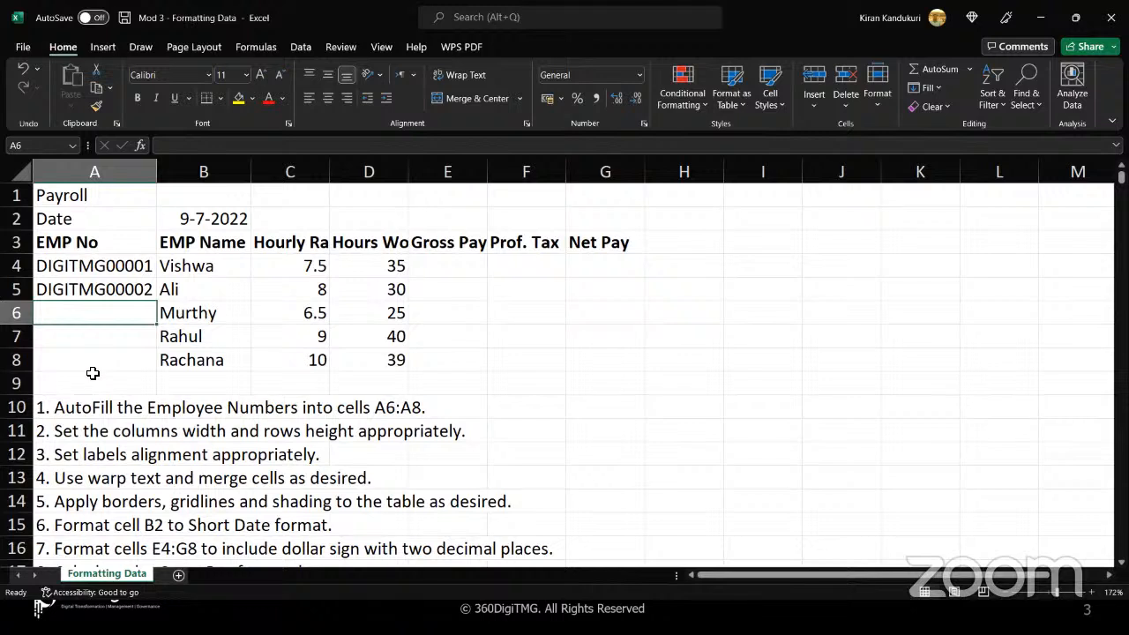
{"action": "left_click", "coordinate": [95, 362]}
{"action": "left_click", "coordinate": [114, 316]}
{"action": "left_click_drag", "start_coordinate": [123, 264], "coordinate": [124, 289]}
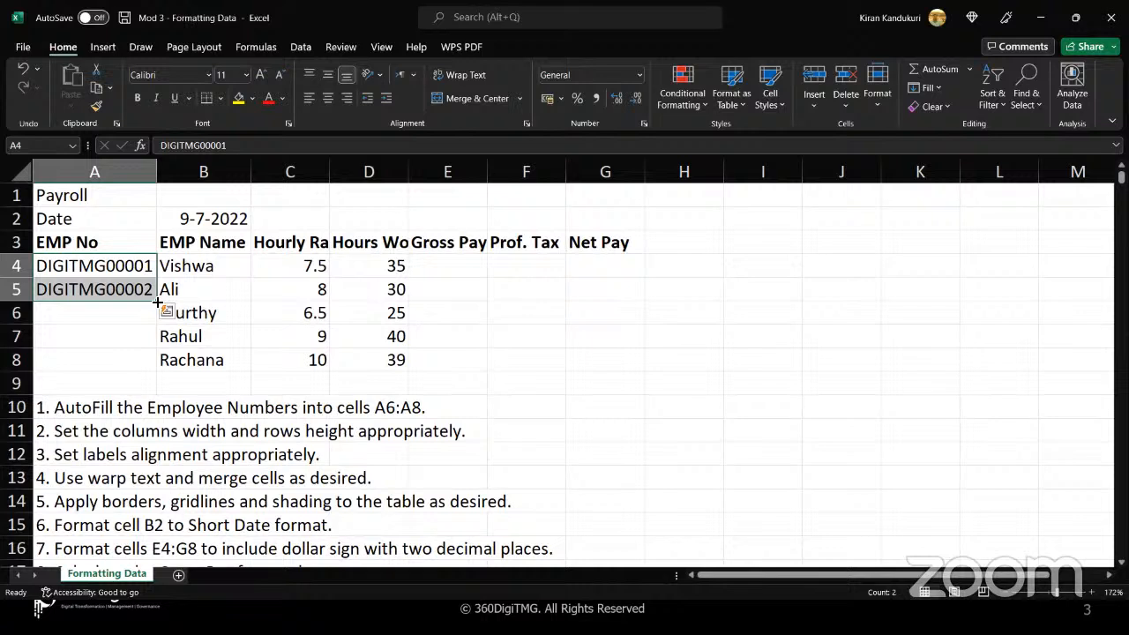
{"action": "double_click", "coordinate": [157, 301]}
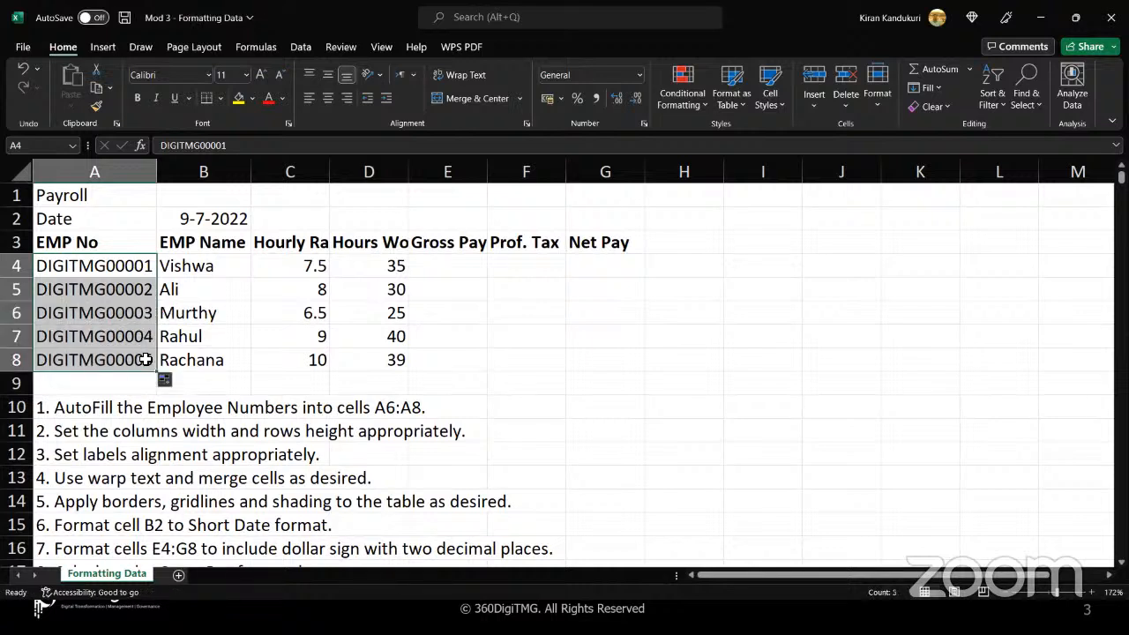
{"action": "left_click", "coordinate": [143, 272]}
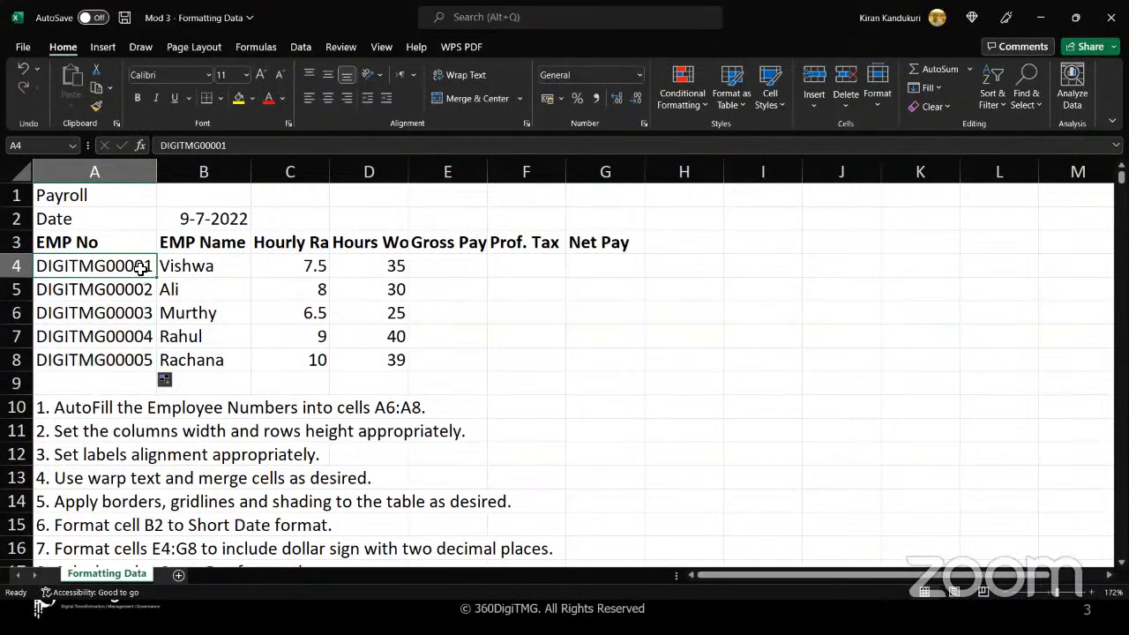
{"action": "left_click_drag", "start_coordinate": [141, 264], "coordinate": [138, 298]}
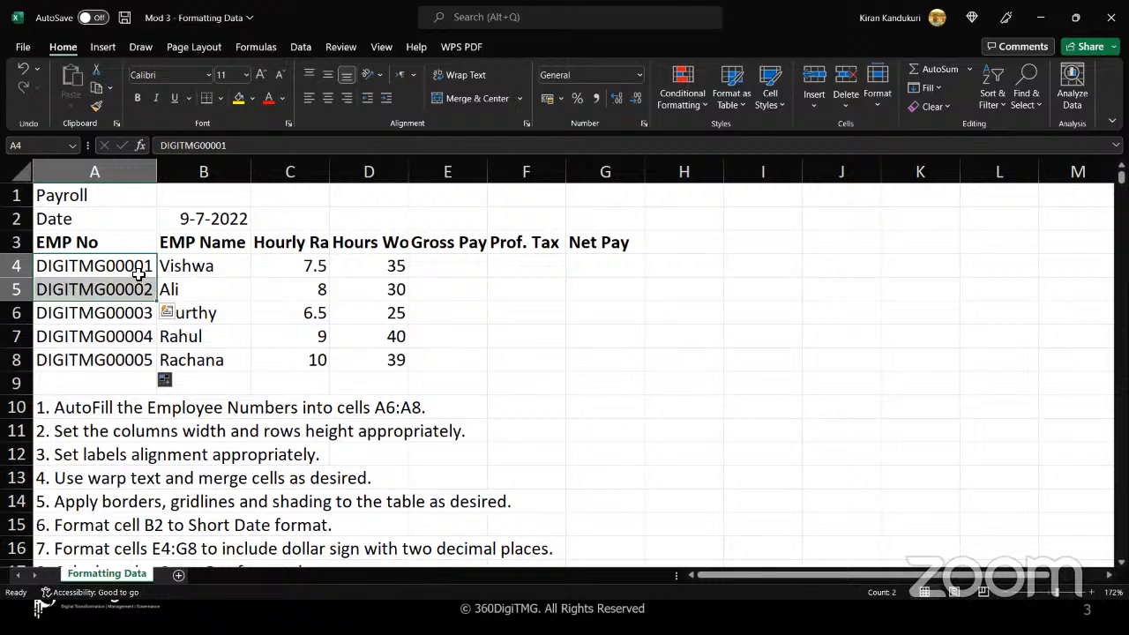
{"action": "left_click", "coordinate": [132, 361]}
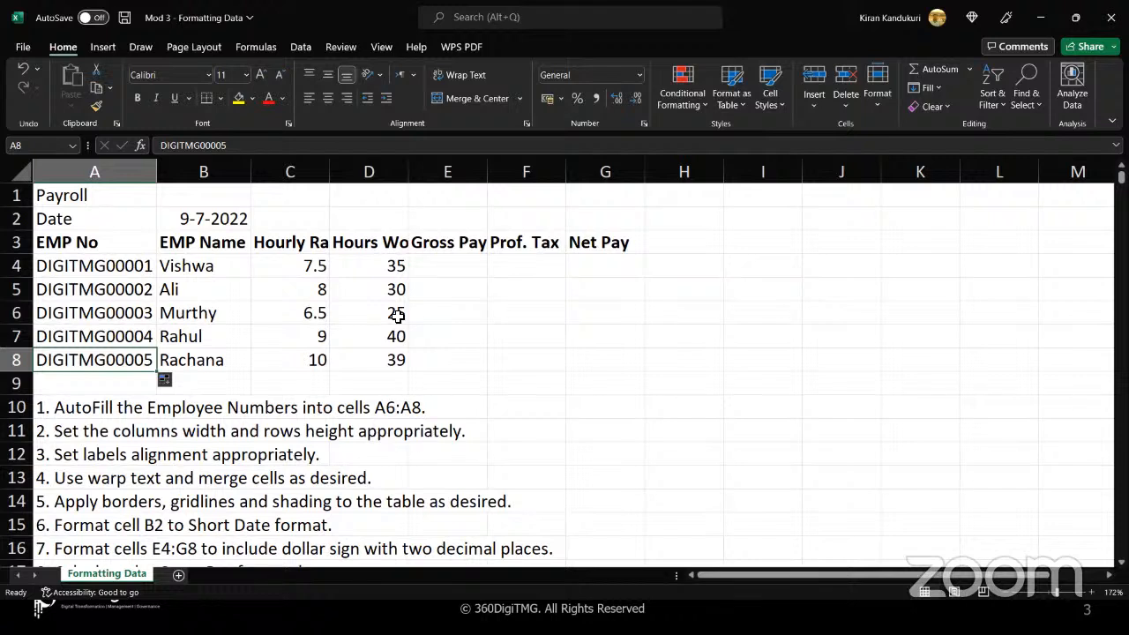
{"action": "left_click", "coordinate": [321, 175]}
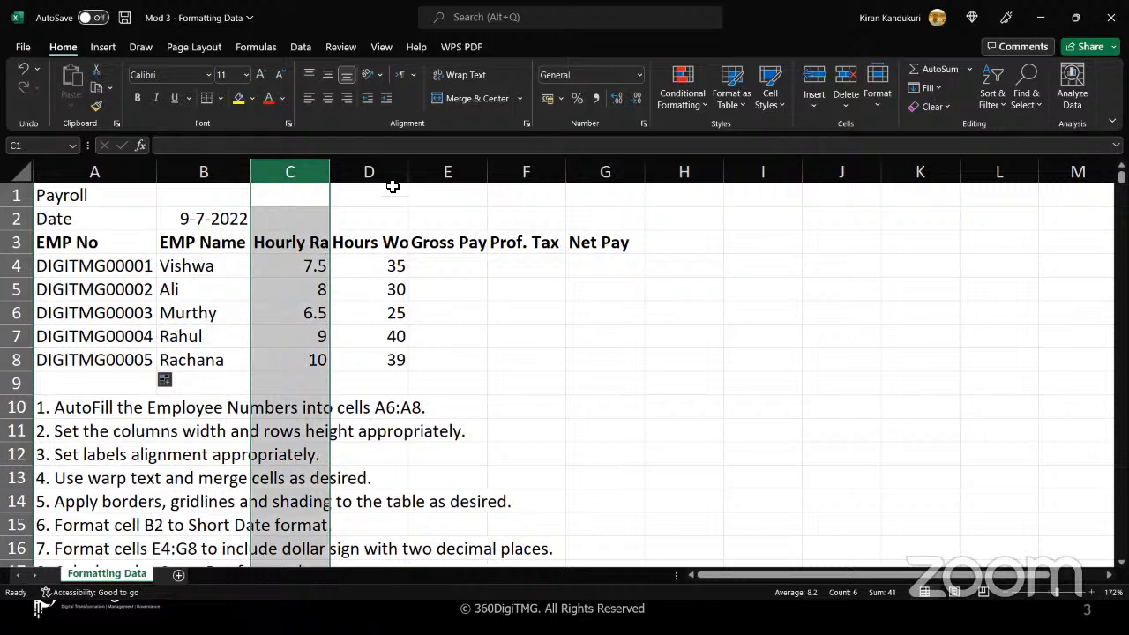
{"action": "left_click", "coordinate": [382, 170]}
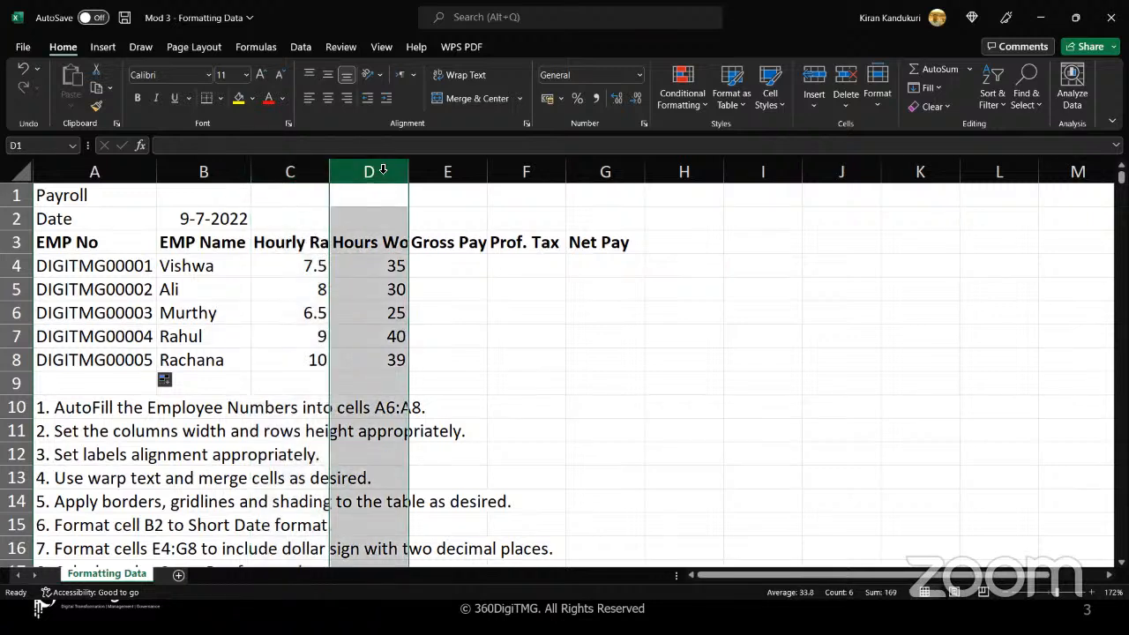
{"action": "left_click", "coordinate": [447, 170]}
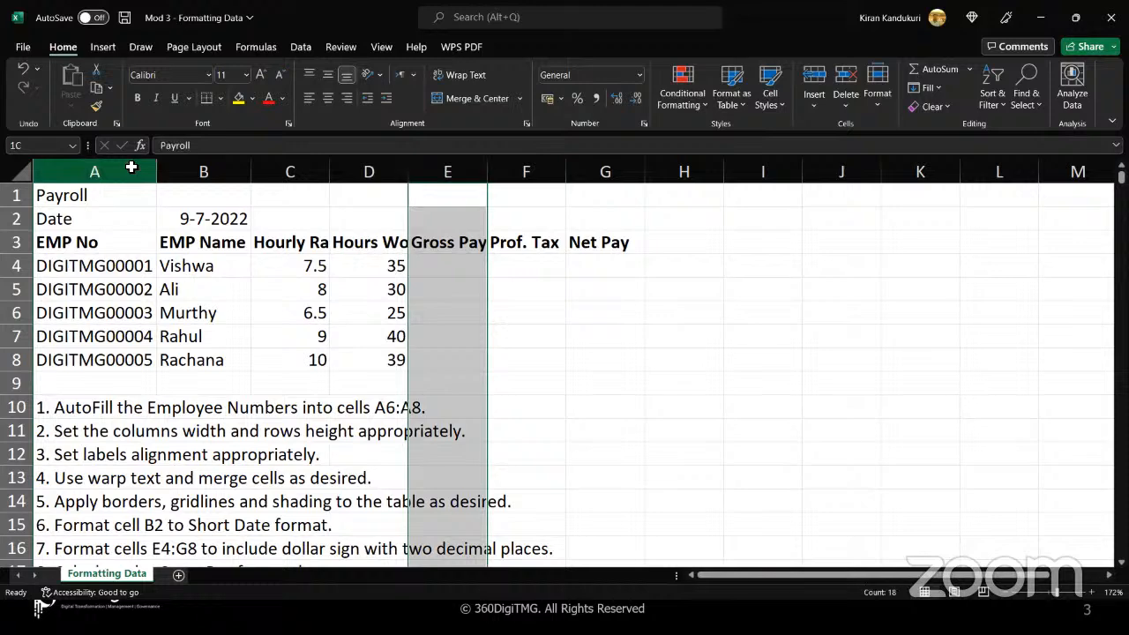
AutoFit the widths of columns A through G, and narrow column A to just wider than the employee numbers
{"action": "left_click_drag", "start_coordinate": [132, 167], "coordinate": [605, 168]}
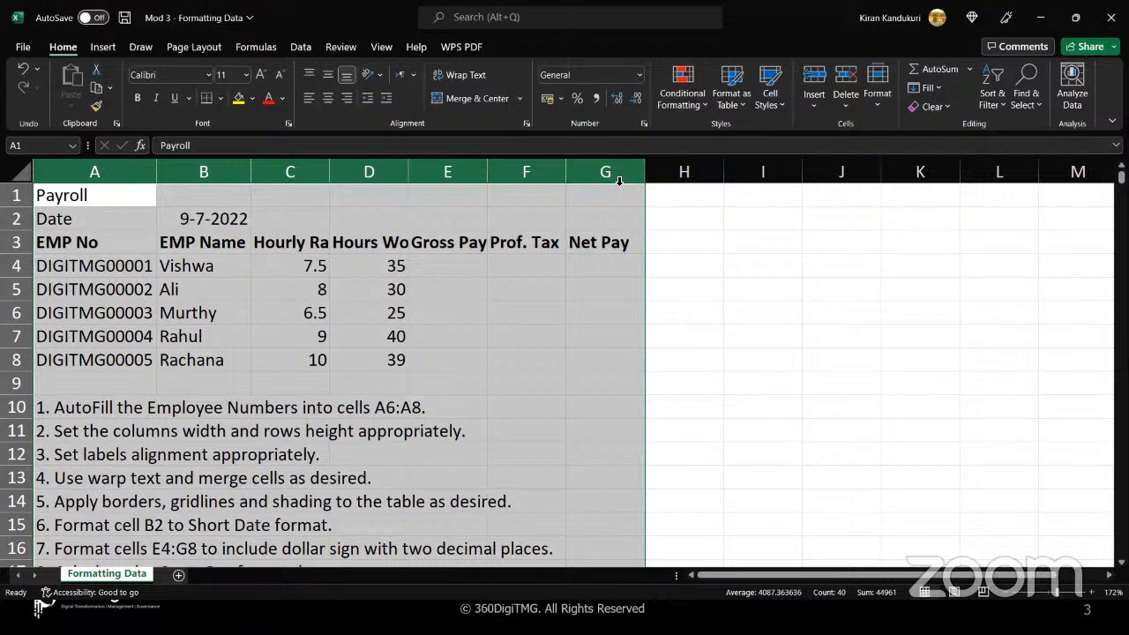
{"action": "double_click", "coordinate": [644, 173]}
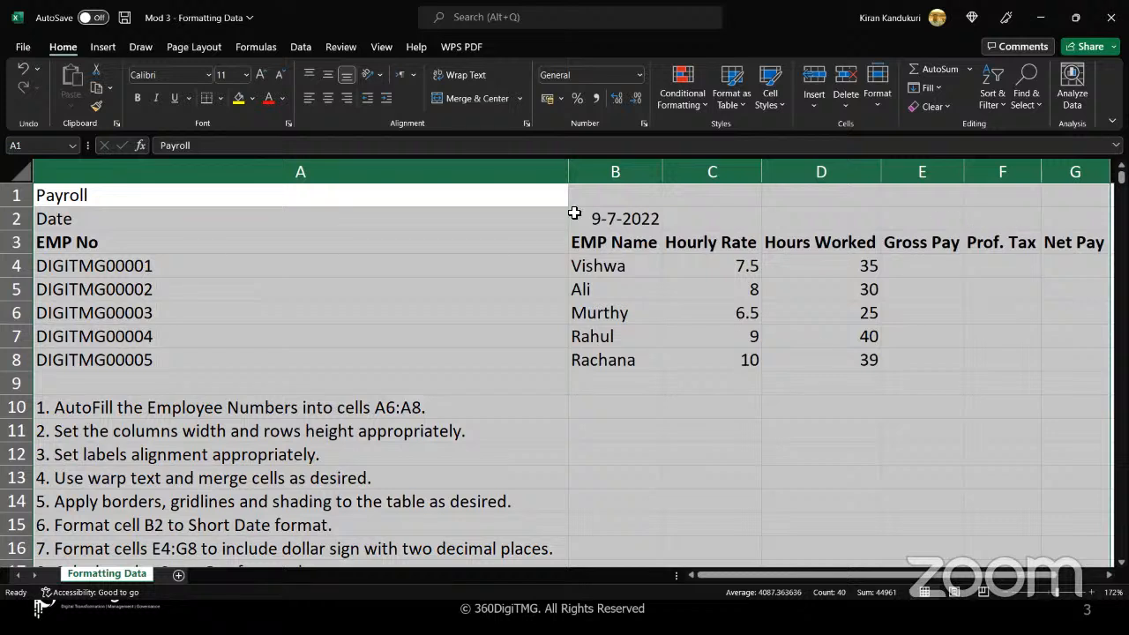
{"action": "left_click", "coordinate": [548, 271]}
{"action": "left_click_drag", "start_coordinate": [569, 171], "coordinate": [192, 173]}
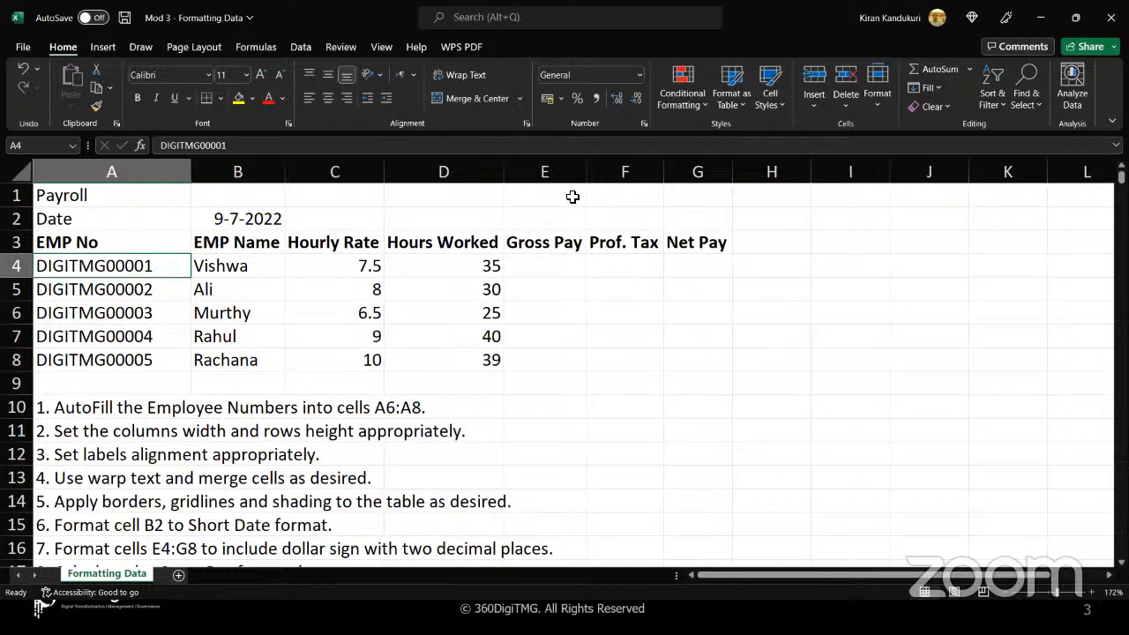
Set the width of the Gross Pay, Prof. Tax and Net Pay columns (E:G) to 25
{"action": "left_click_drag", "start_coordinate": [562, 167], "coordinate": [687, 161]}
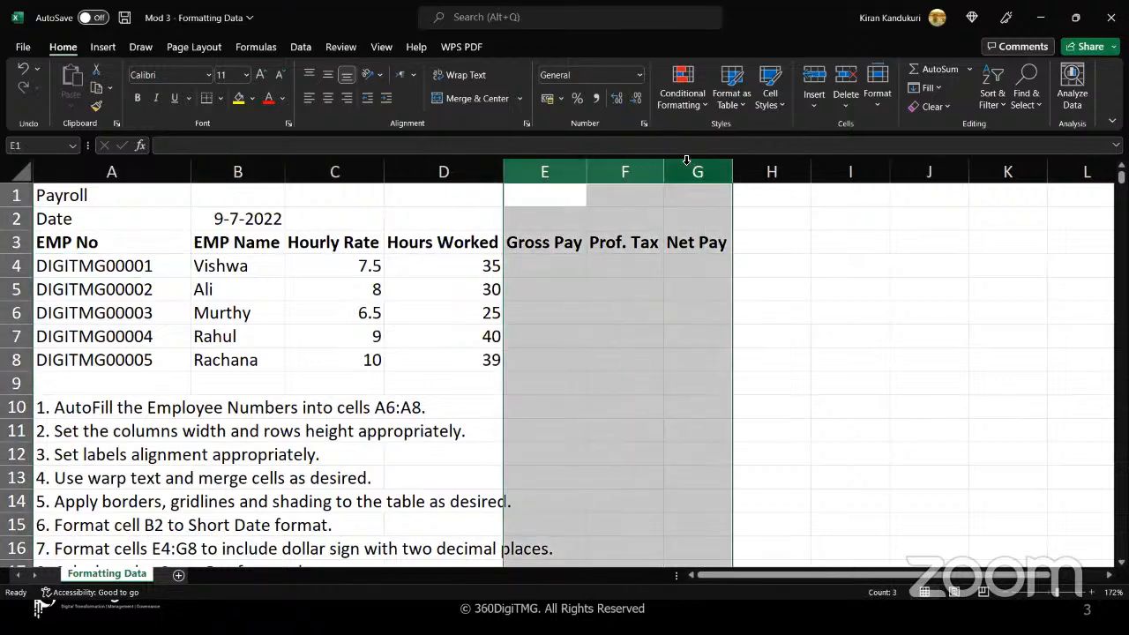
{"action": "left_click", "coordinate": [879, 106]}
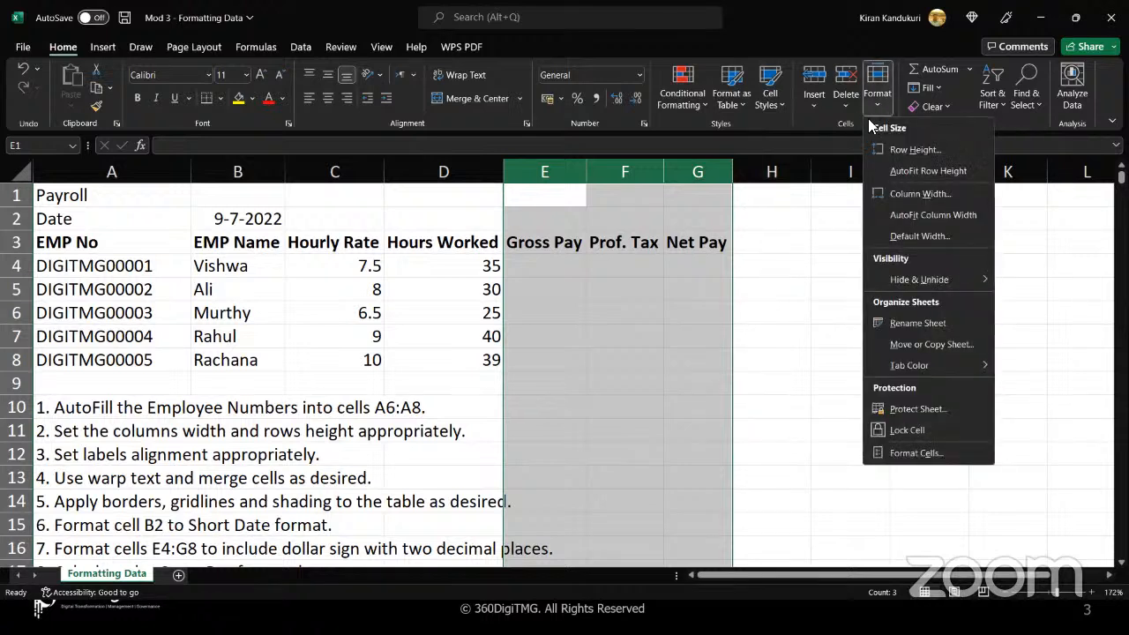
{"action": "left_click", "coordinate": [910, 193]}
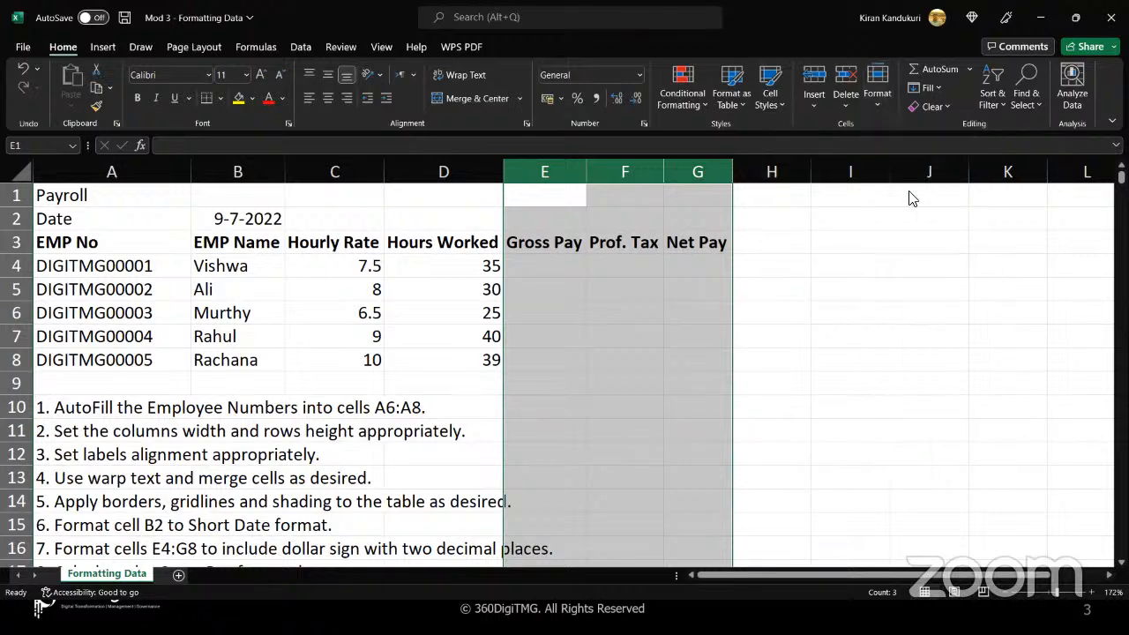
{"action": "type", "text": "2"}
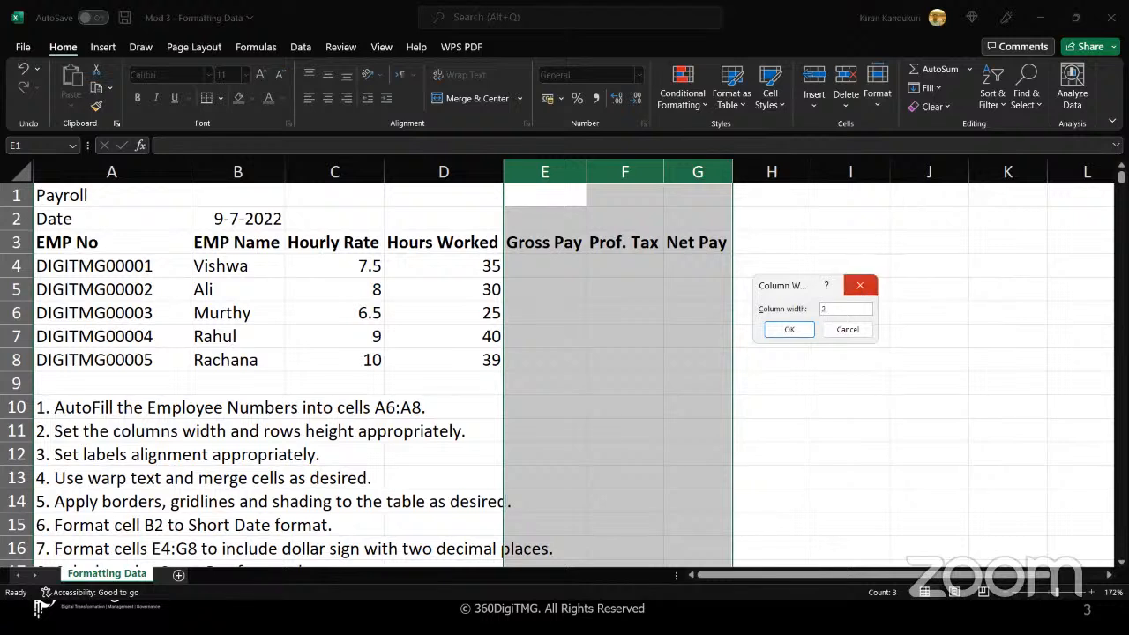
{"action": "type", "text": "5"}
{"action": "key", "text": "Return"}
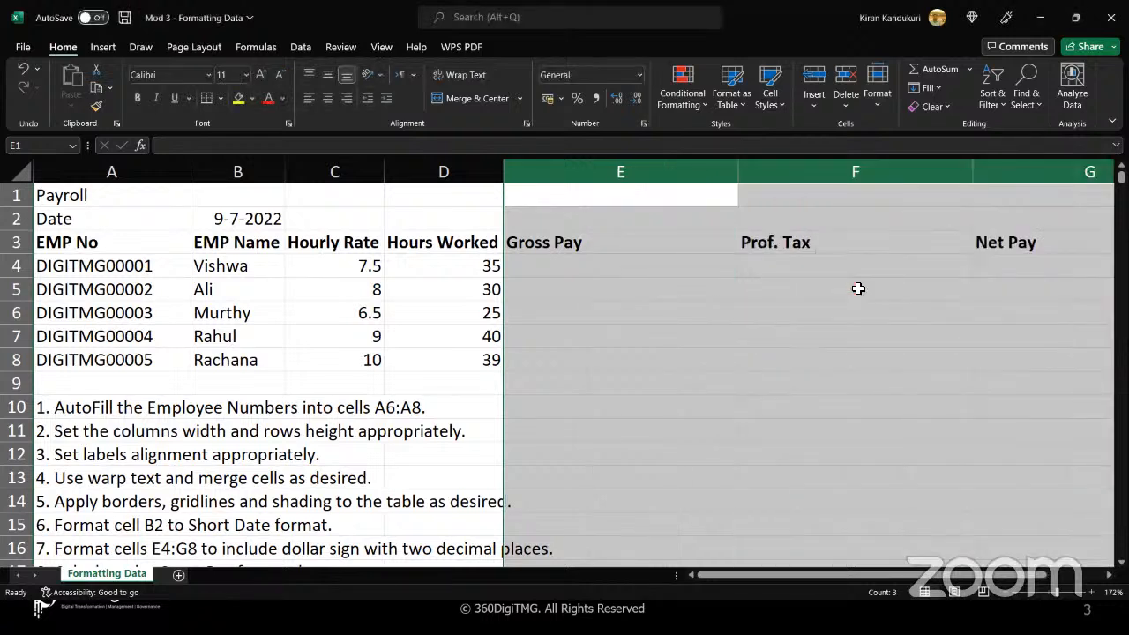
Reduce the column width of the Gross Pay, Prof. Tax and Net Pay columns (E:G) to a more compact size
{"action": "left_click", "coordinate": [878, 88]}
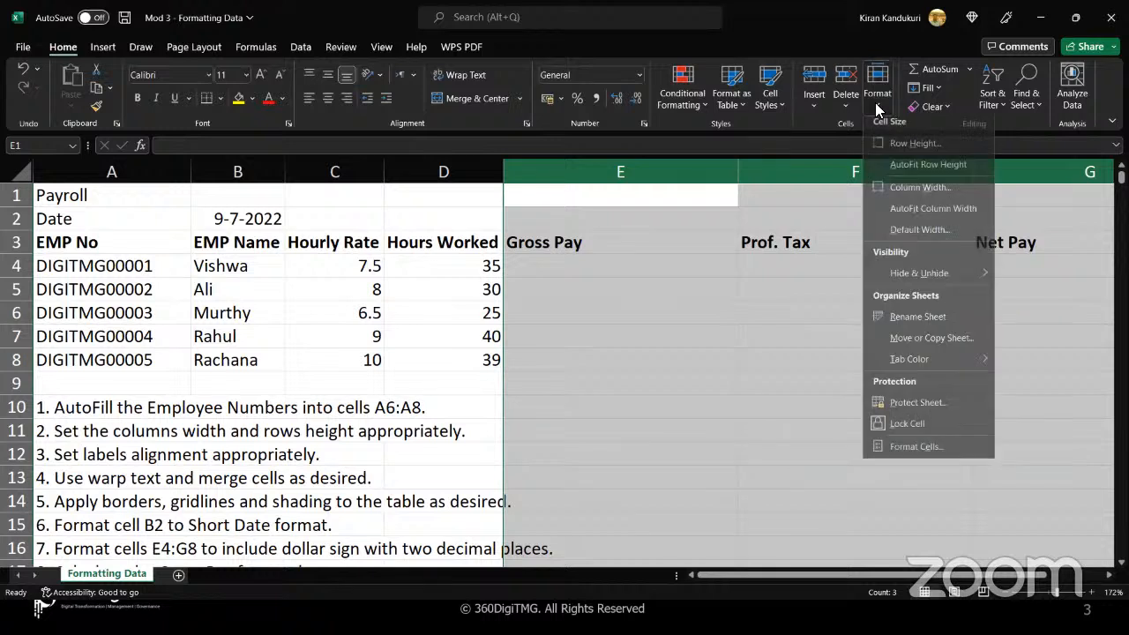
{"action": "left_click", "coordinate": [893, 194]}
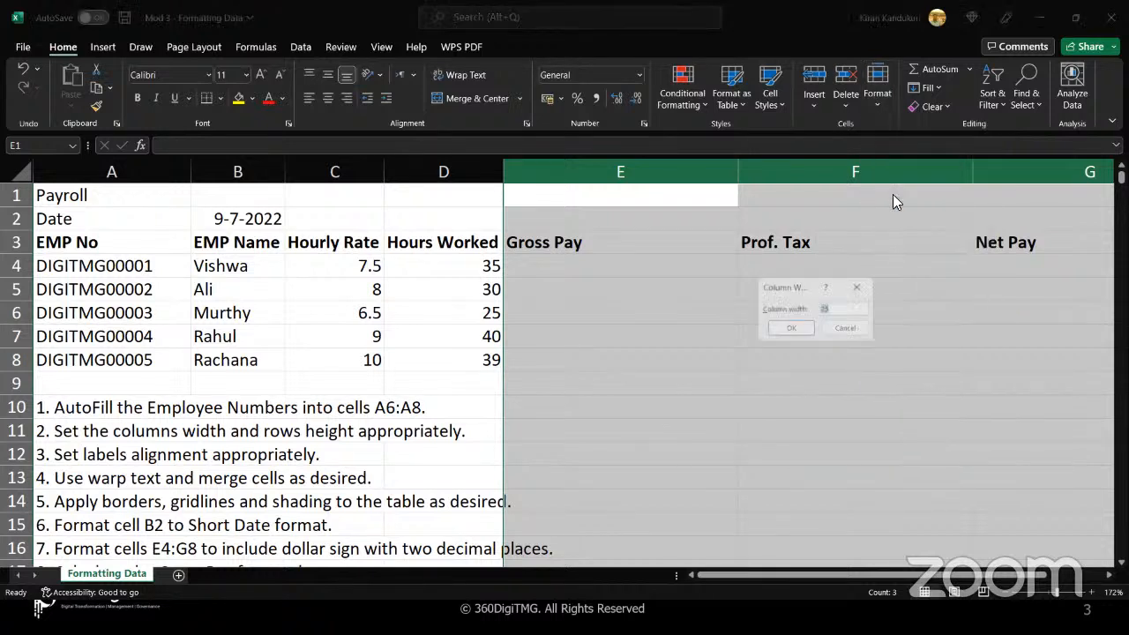
{"action": "type", "text": "1"}
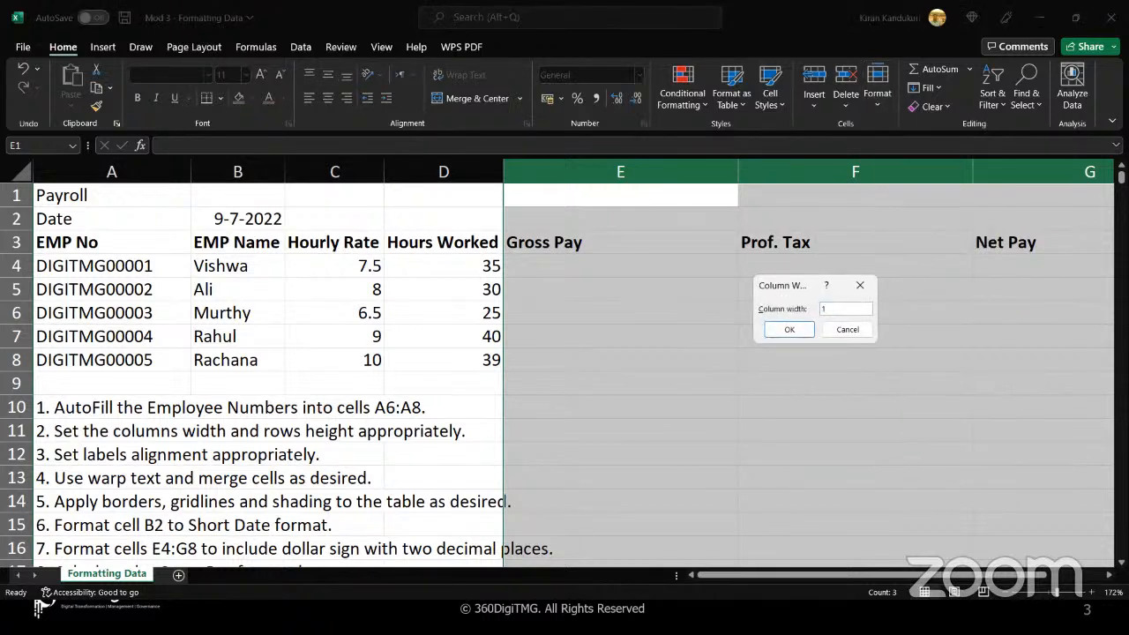
{"action": "key", "text": "Return"}
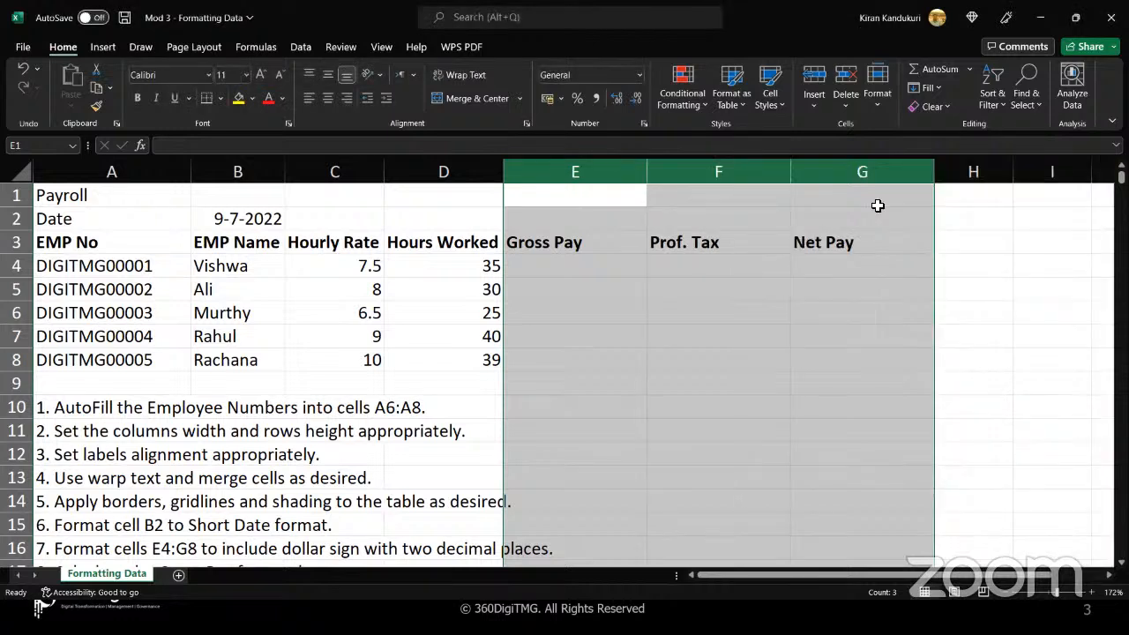
{"action": "left_click", "coordinate": [663, 341]}
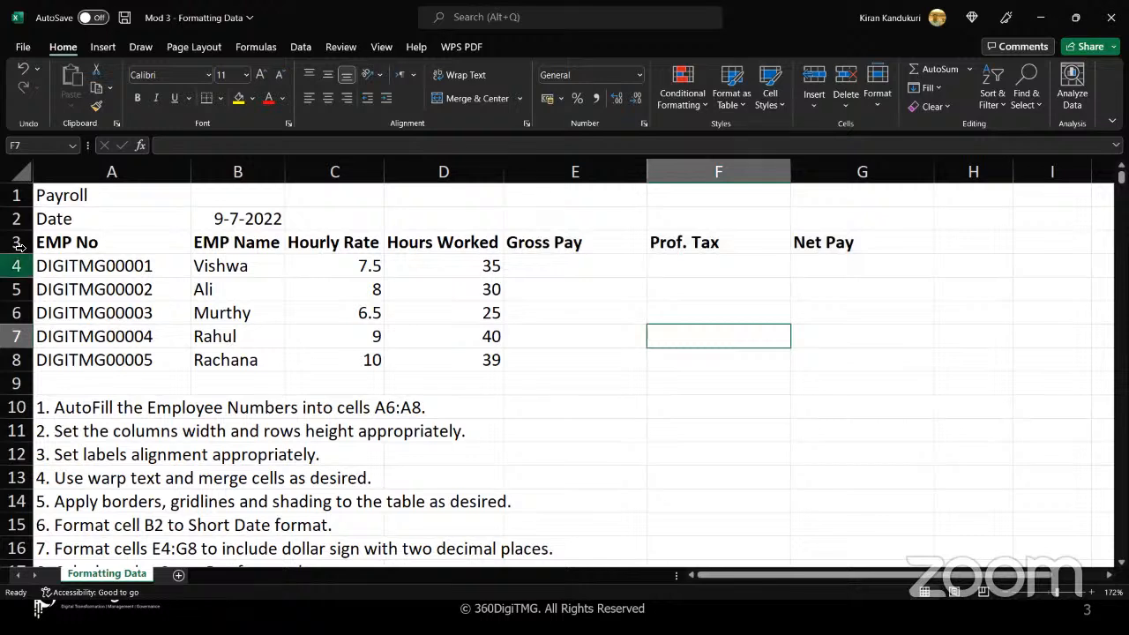
AutoFit the heights of rows 1 to 8, covering the whole payroll table
{"action": "left_click_drag", "start_coordinate": [15, 195], "coordinate": [10, 361]}
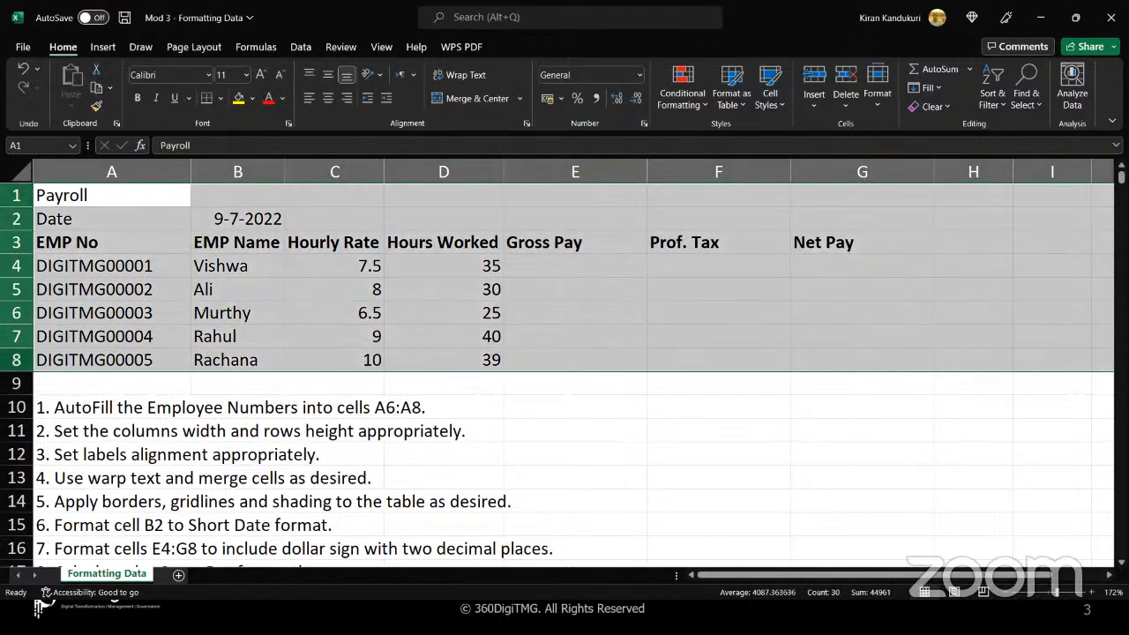
{"action": "double_click", "coordinate": [29, 373]}
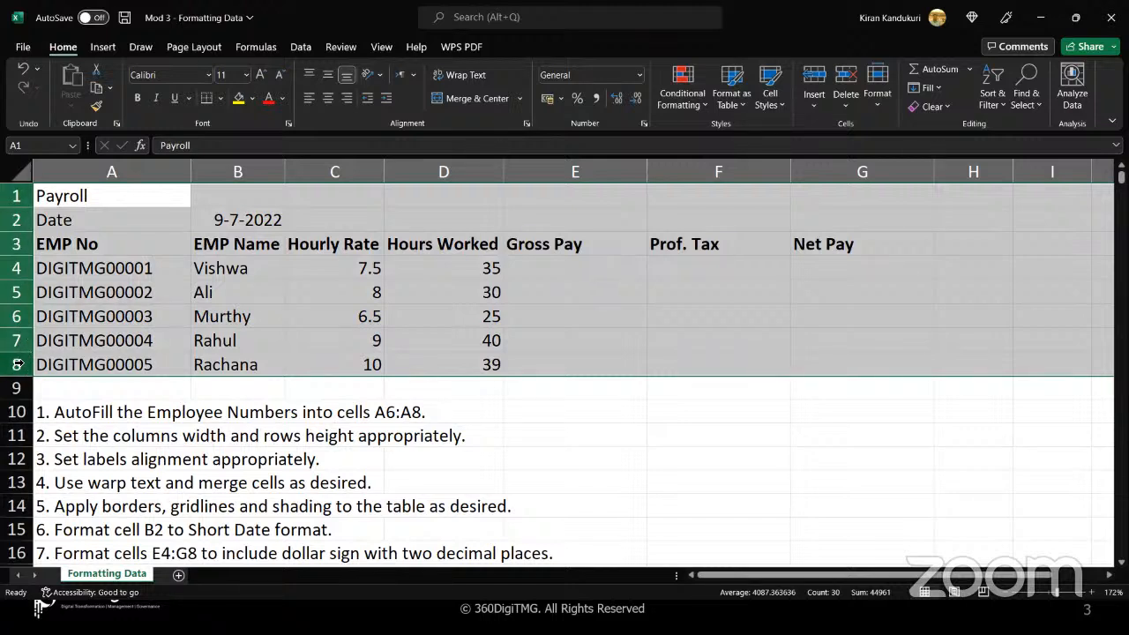
{"action": "left_click", "coordinate": [561, 400]}
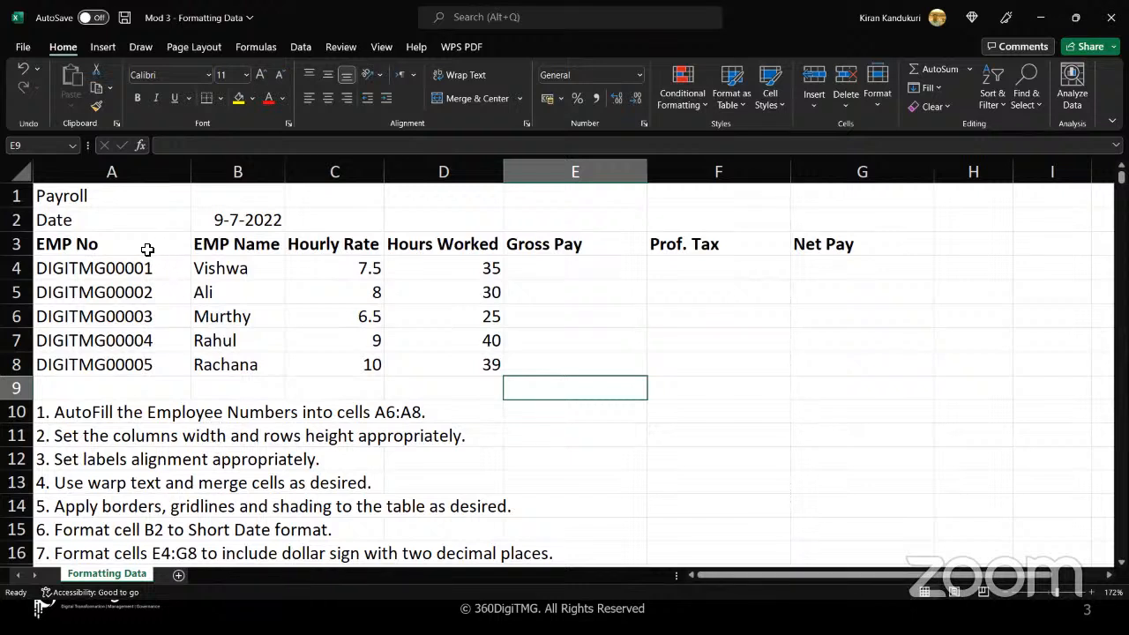
Center the header labels in A3:G3, and merge and center the Payroll title across A1:G1
{"action": "left_click_drag", "start_coordinate": [148, 250], "coordinate": [876, 249]}
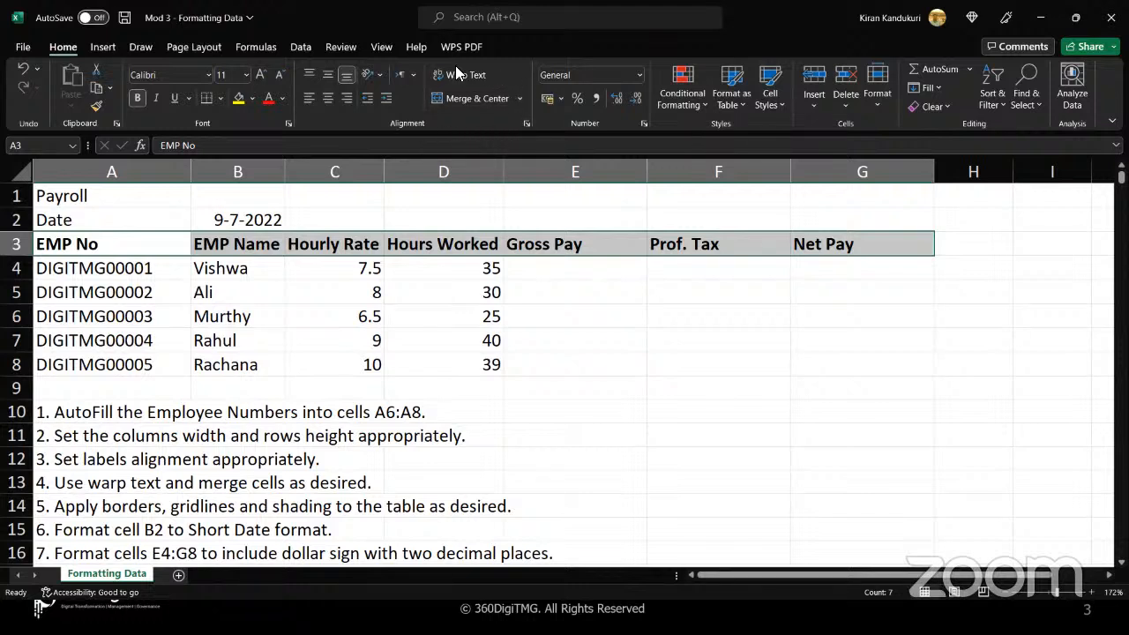
{"action": "left_click", "coordinate": [330, 102]}
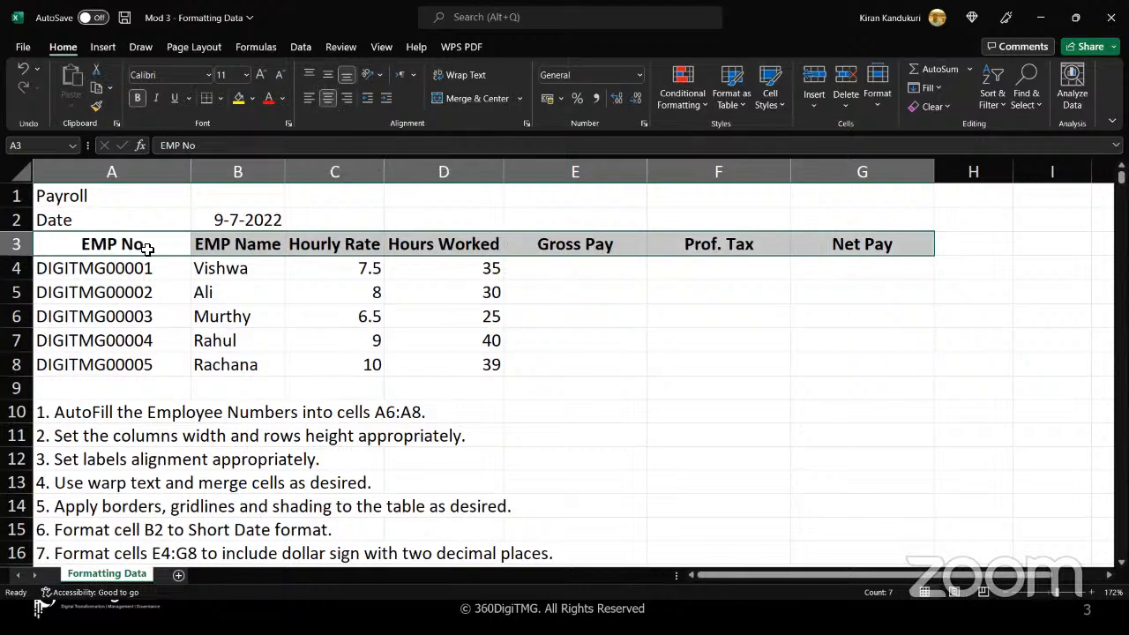
{"action": "left_click_drag", "start_coordinate": [149, 202], "coordinate": [234, 191]}
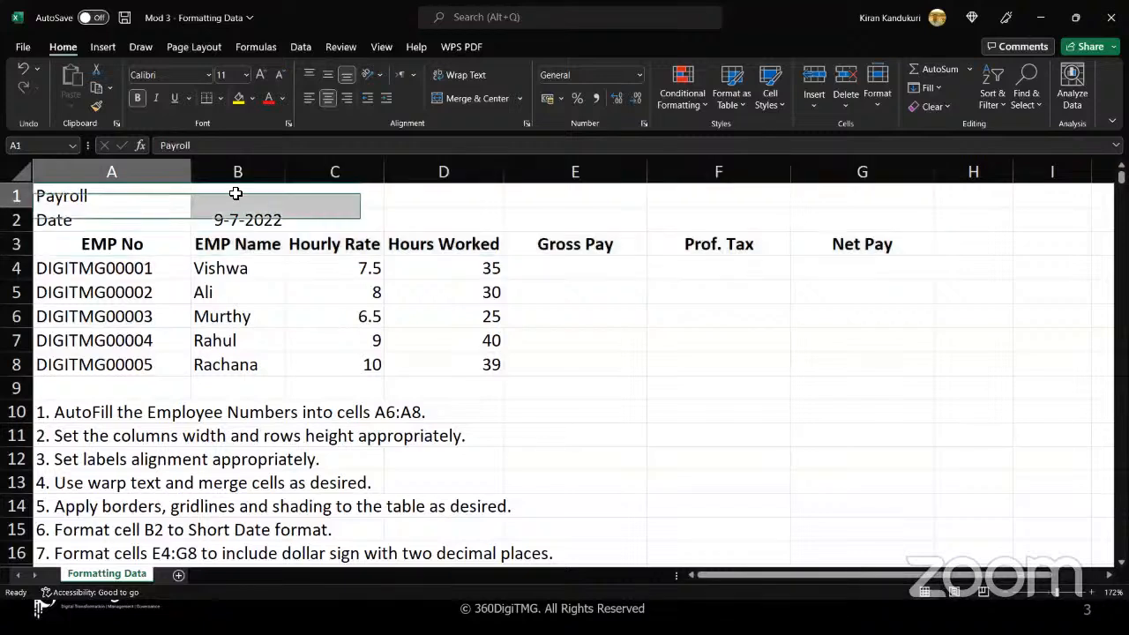
{"action": "left_click_drag", "start_coordinate": [500, 193], "coordinate": [807, 195]}
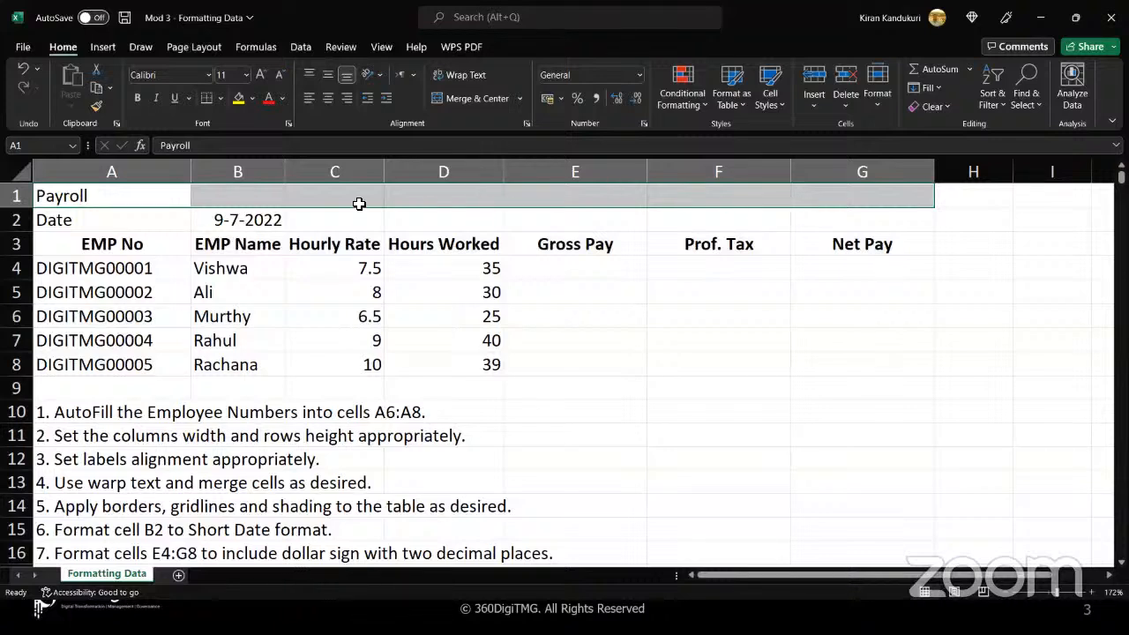
{"action": "left_click", "coordinate": [477, 99]}
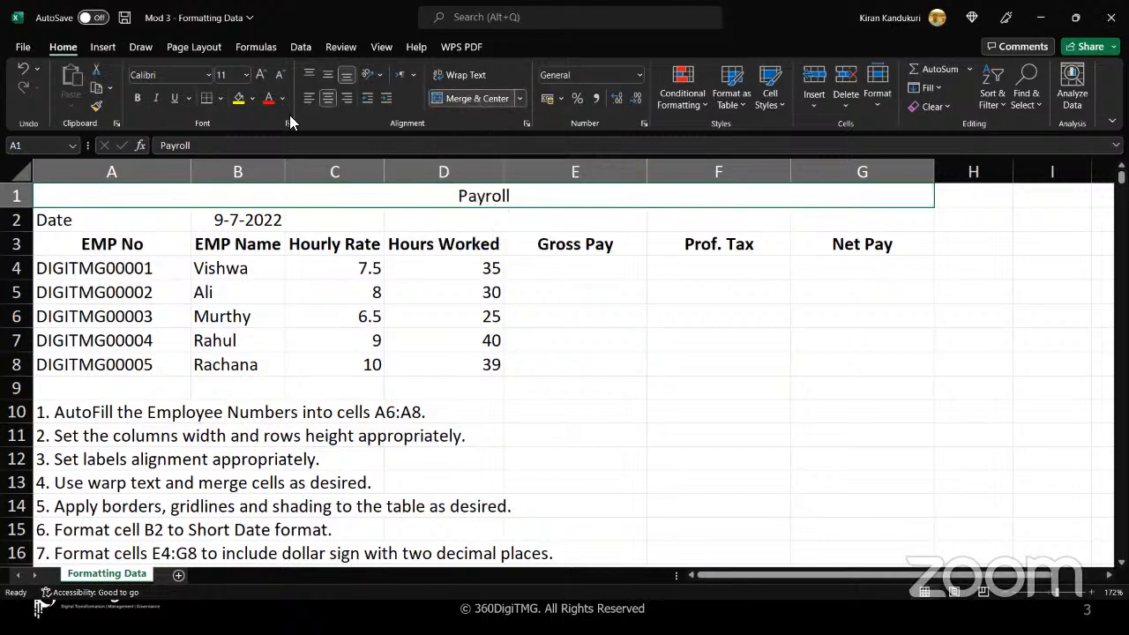
Make the merged Payroll title bold and shade it with a light blue theme fill
{"action": "left_click", "coordinate": [136, 95]}
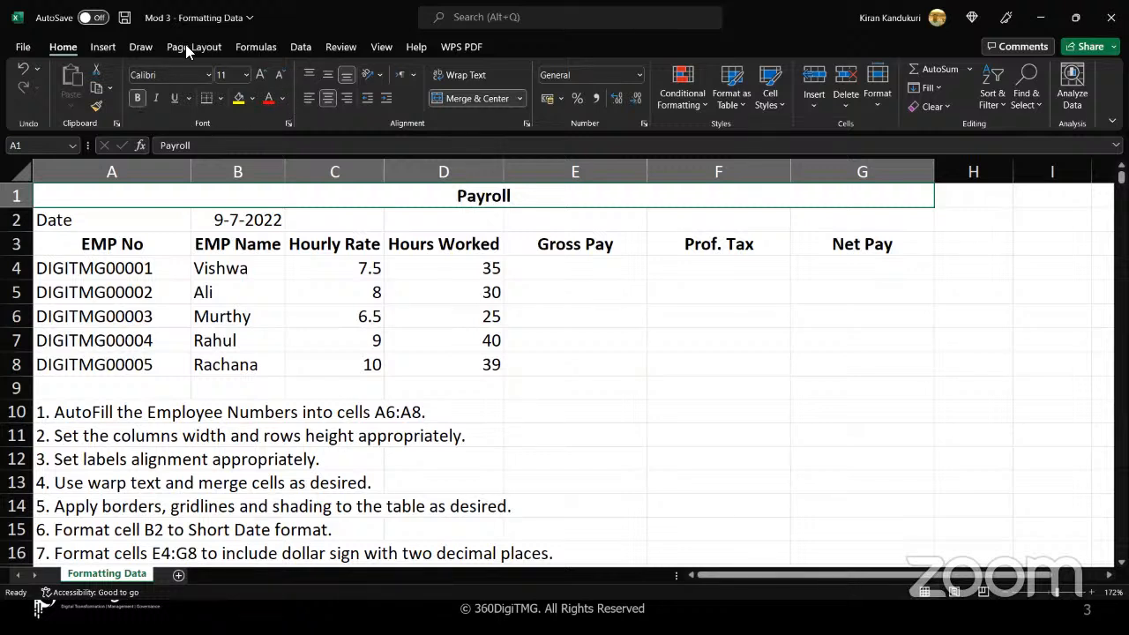
{"action": "left_click", "coordinate": [238, 98]}
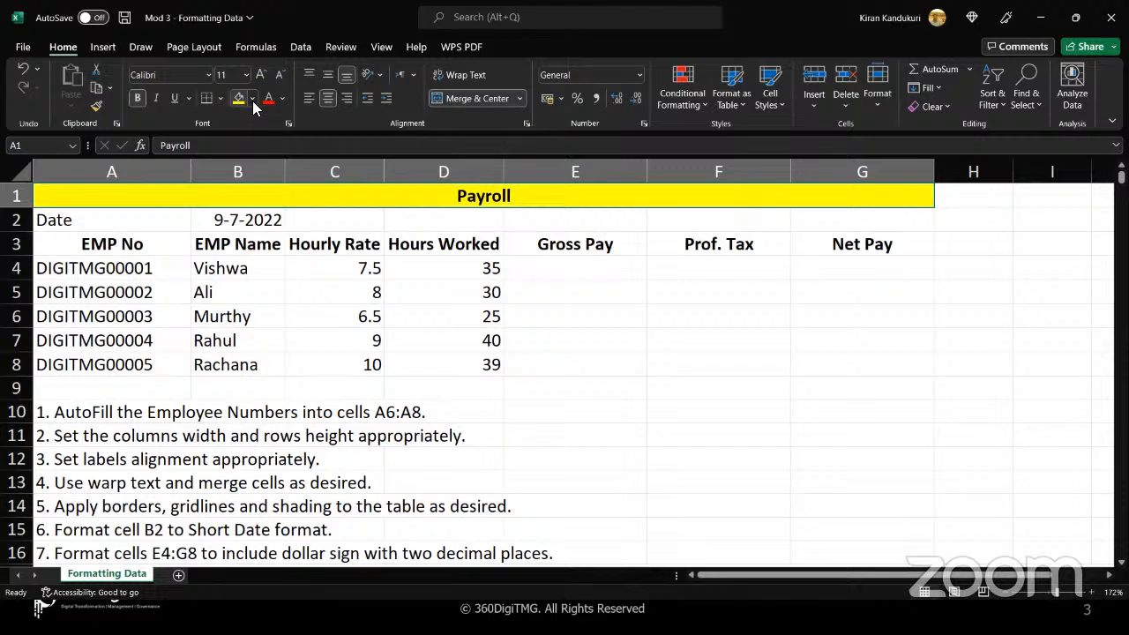
{"action": "left_click", "coordinate": [252, 101]}
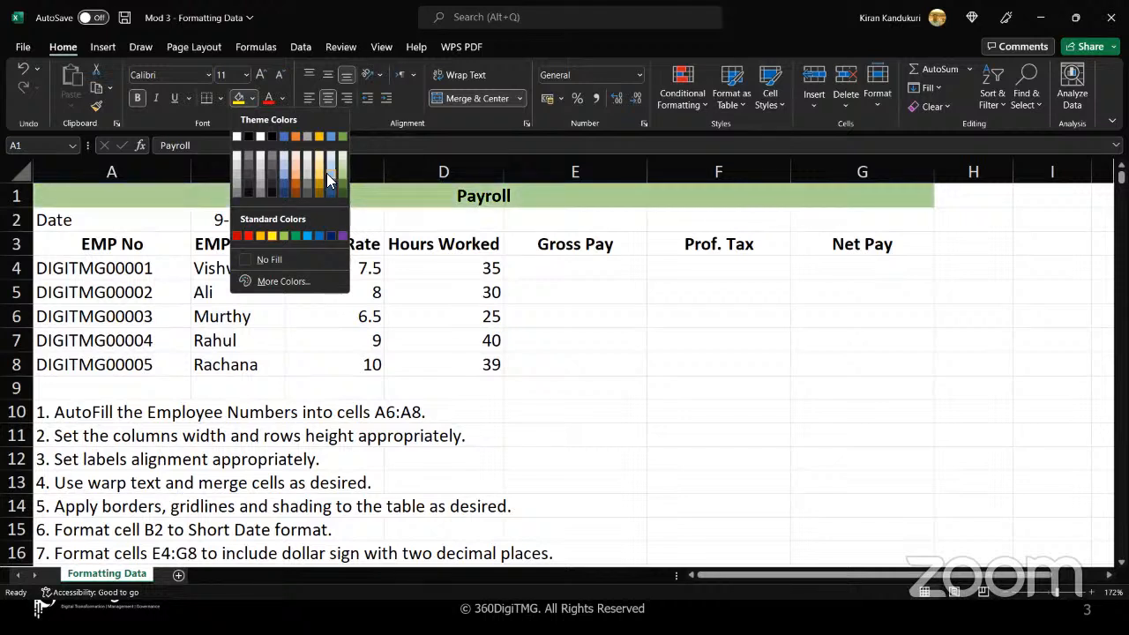
{"action": "left_click", "coordinate": [334, 168]}
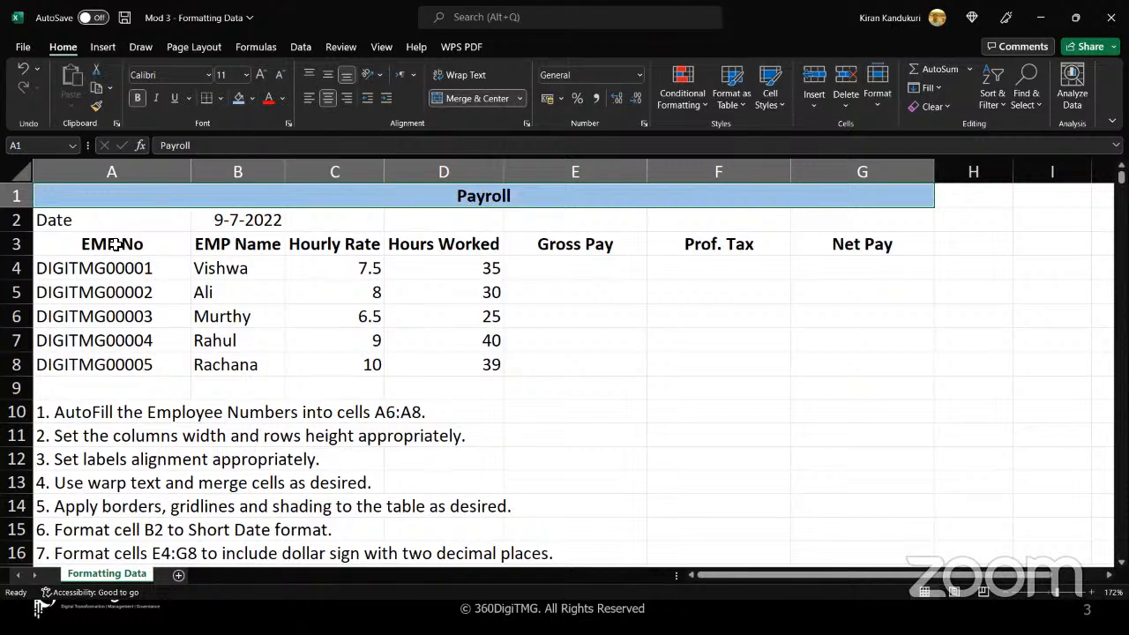
Apply All Borders to the payroll table in A3:G8
{"action": "left_click_drag", "start_coordinate": [115, 245], "coordinate": [862, 368]}
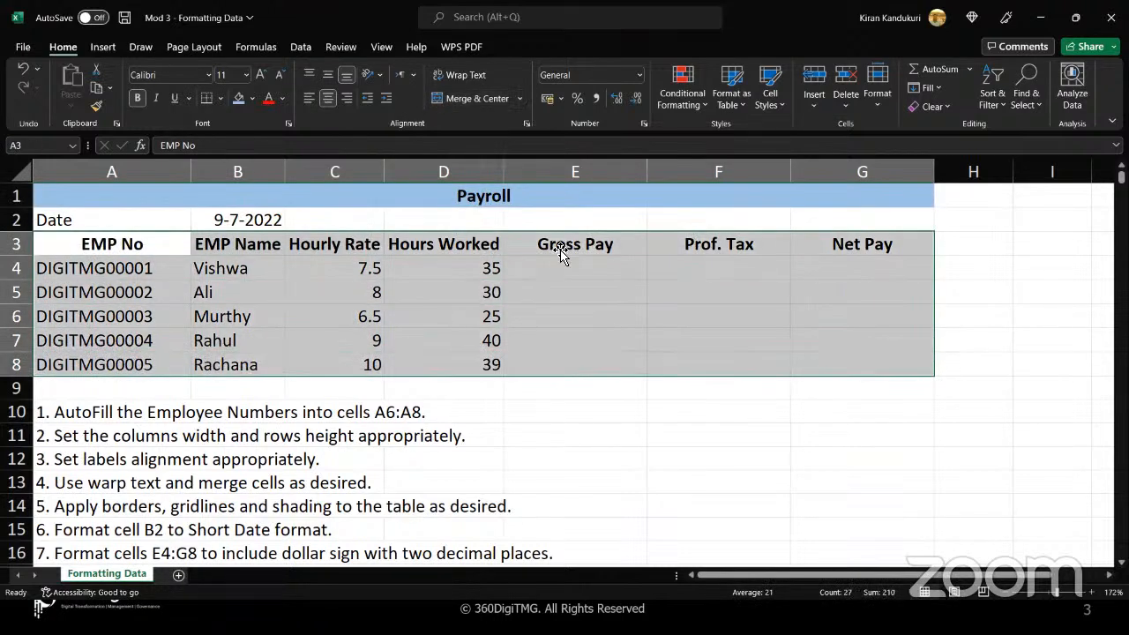
{"action": "left_click", "coordinate": [221, 99]}
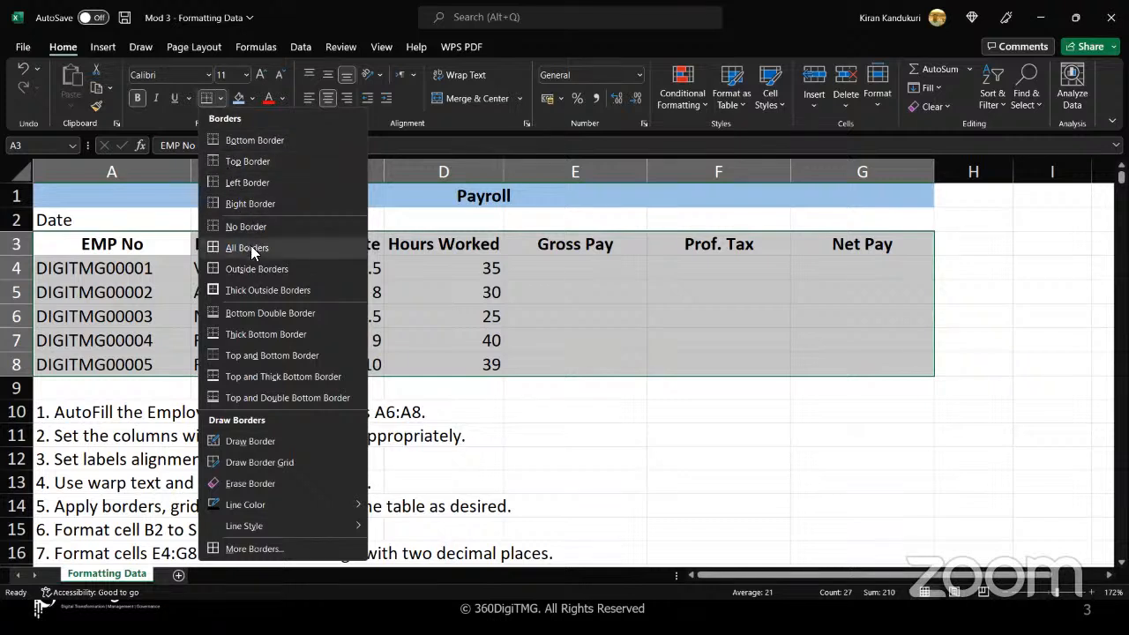
{"action": "left_click", "coordinate": [250, 247]}
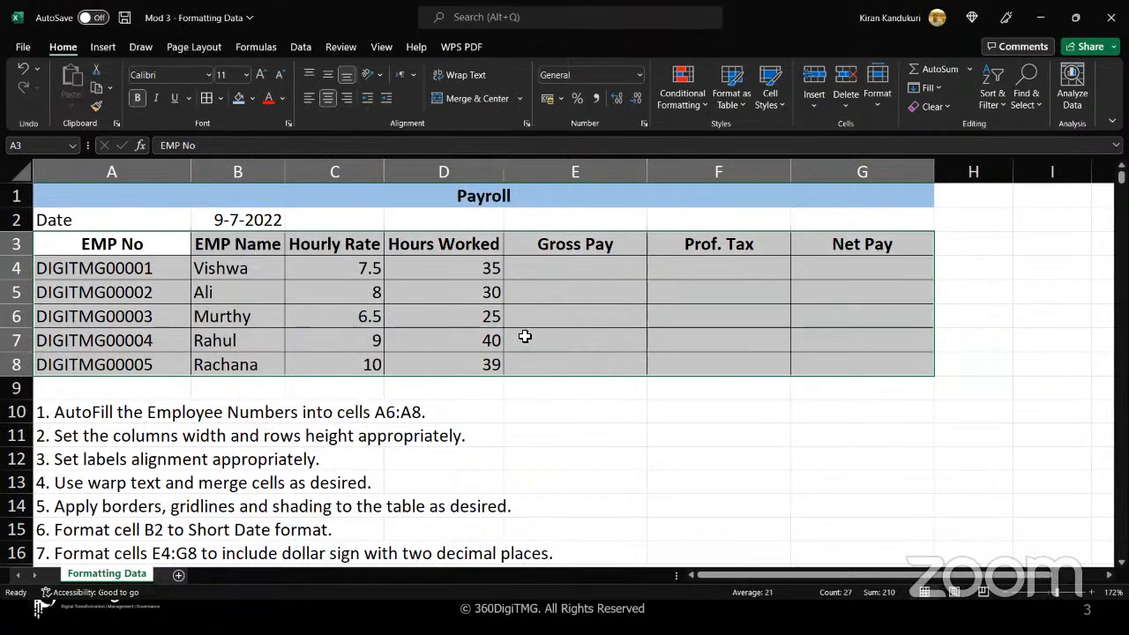
{"action": "left_click", "coordinate": [643, 413]}
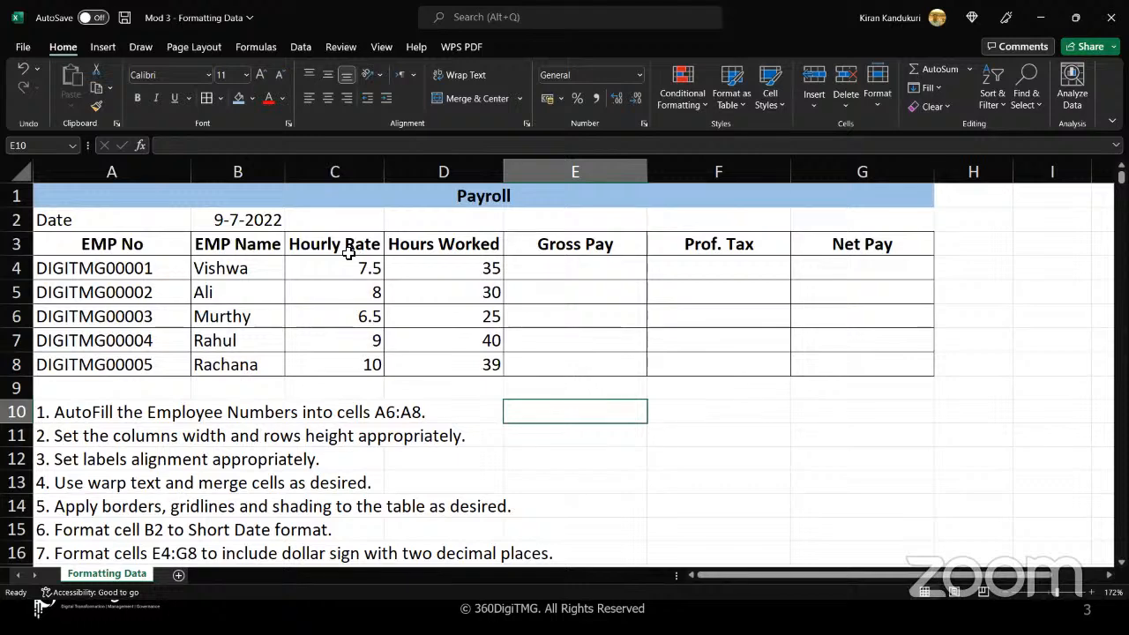
Apply Thick Outside Borders to the Payroll title row and to the date row A2:G2
{"action": "left_click", "coordinate": [315, 202]}
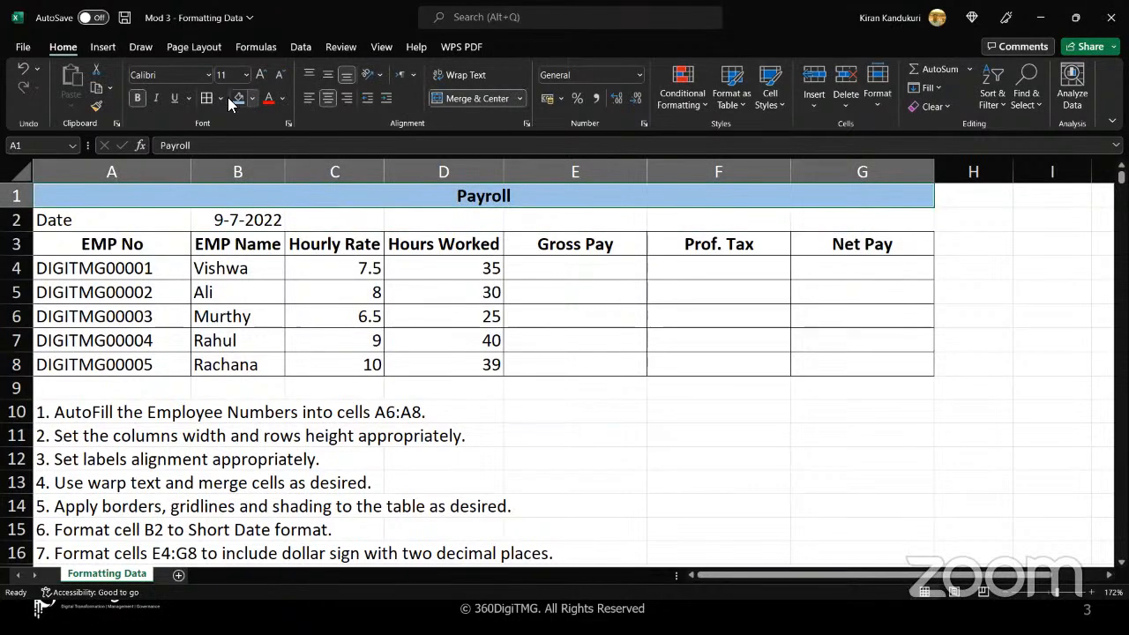
{"action": "left_click", "coordinate": [220, 99]}
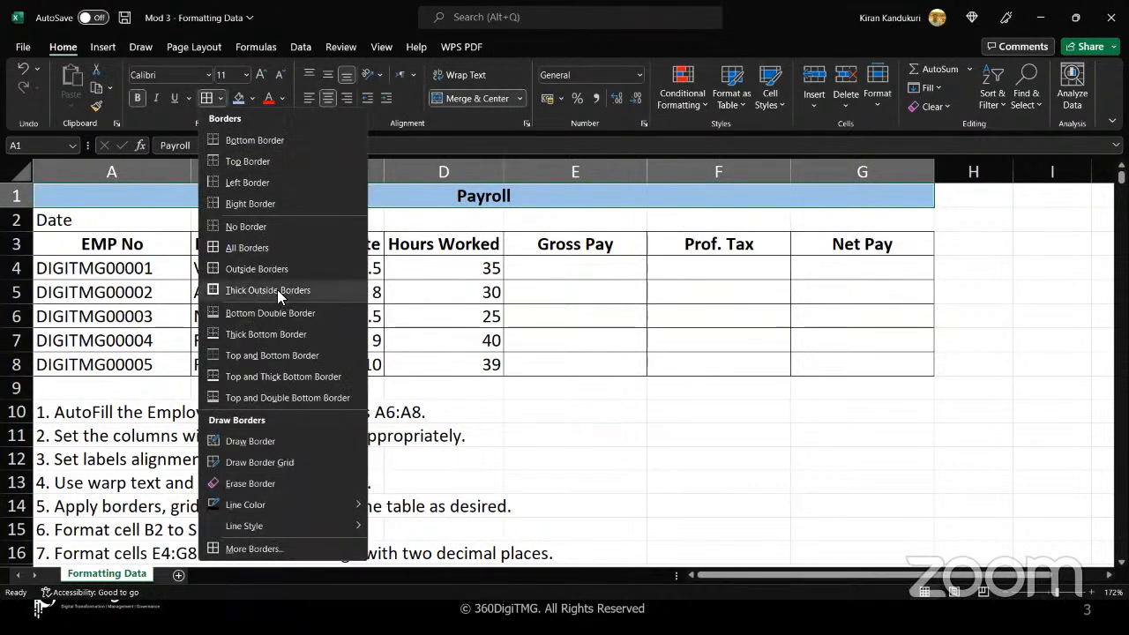
{"action": "left_click", "coordinate": [300, 290]}
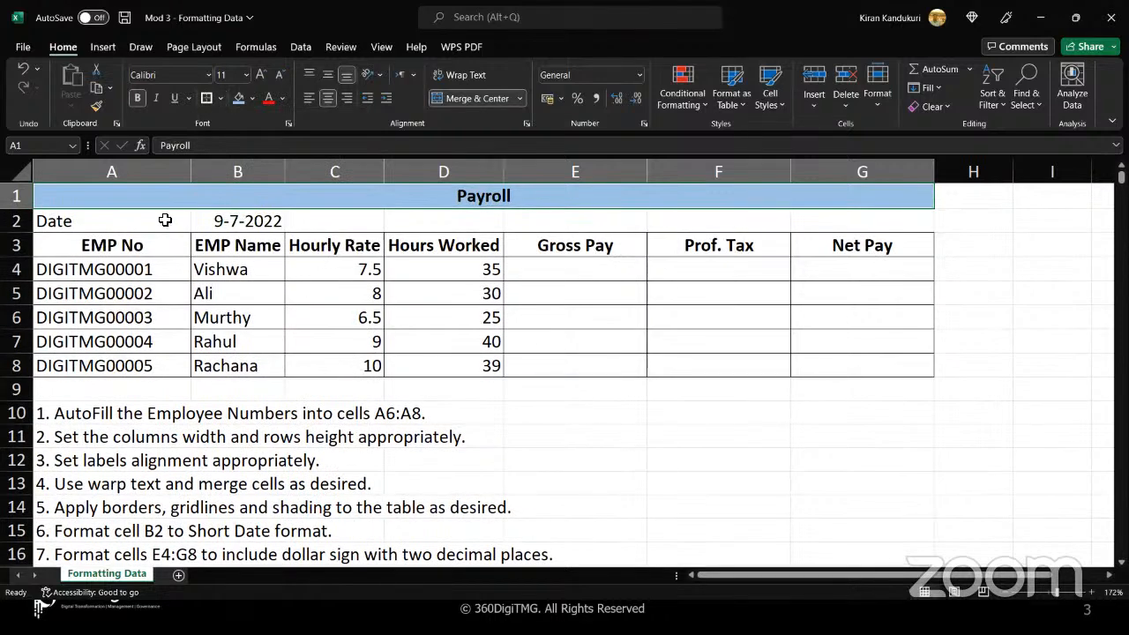
{"action": "left_click_drag", "start_coordinate": [156, 221], "coordinate": [879, 217]}
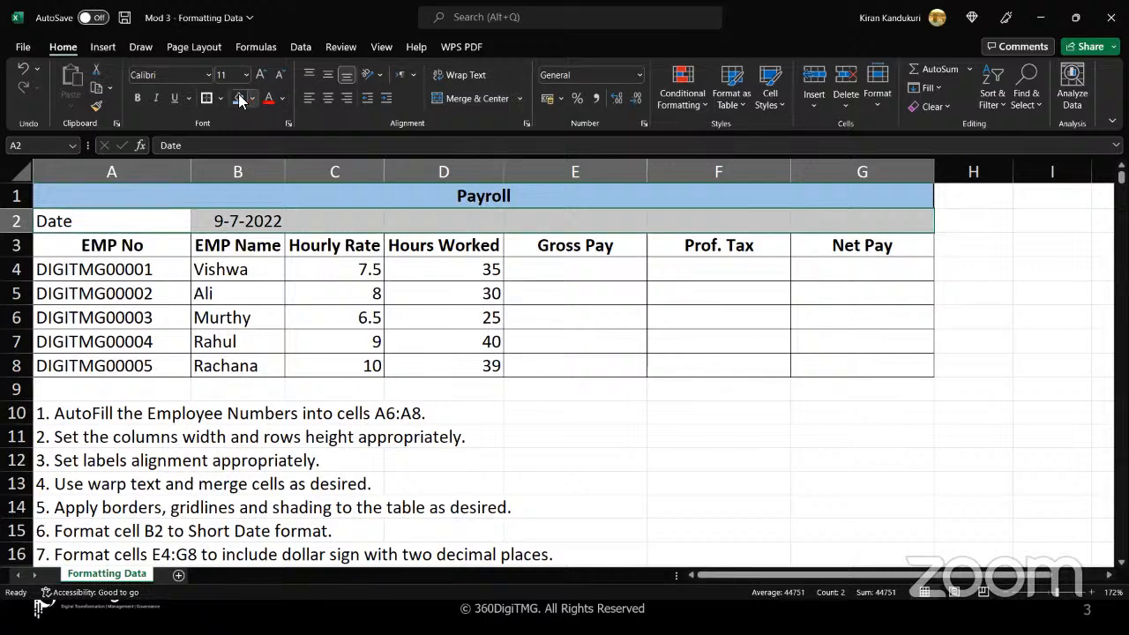
{"action": "left_click", "coordinate": [206, 98]}
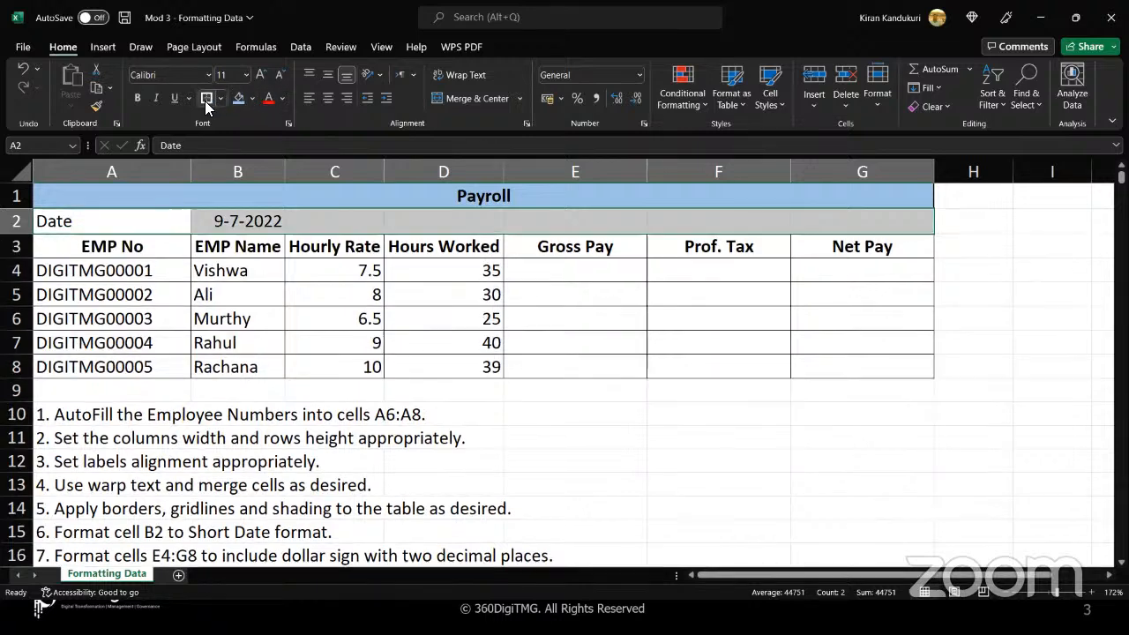
{"action": "left_click", "coordinate": [635, 428]}
Shade the header row A3:G3 with the gold theme color
{"action": "left_click_drag", "start_coordinate": [145, 221], "coordinate": [302, 223]}
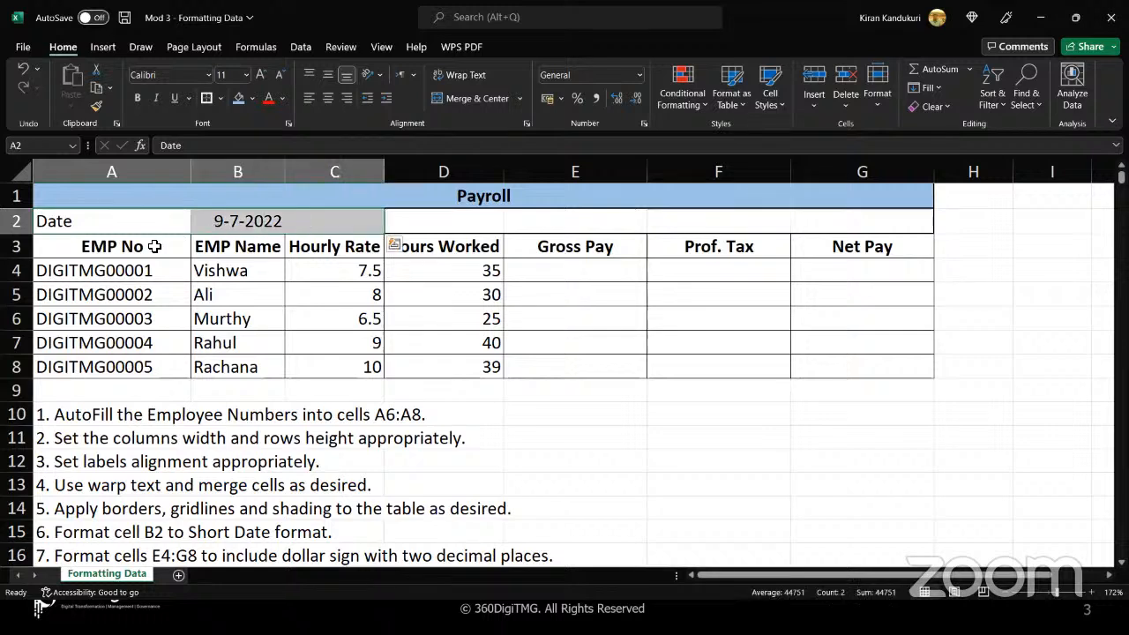
{"action": "left_click_drag", "start_coordinate": [156, 244], "coordinate": [801, 244]}
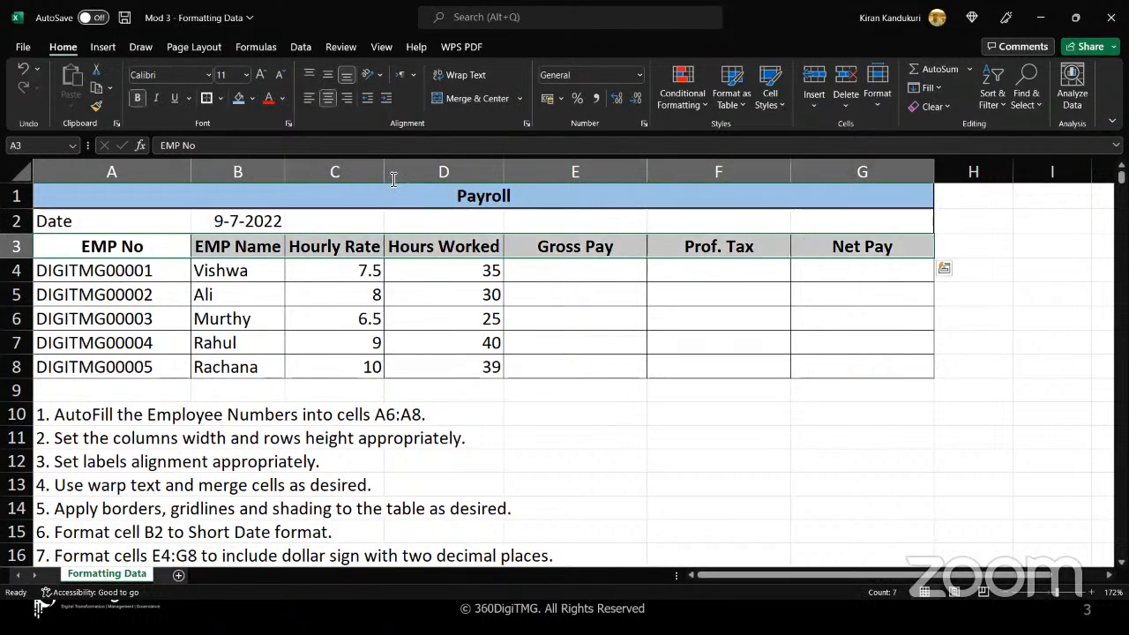
{"action": "left_click", "coordinate": [252, 98]}
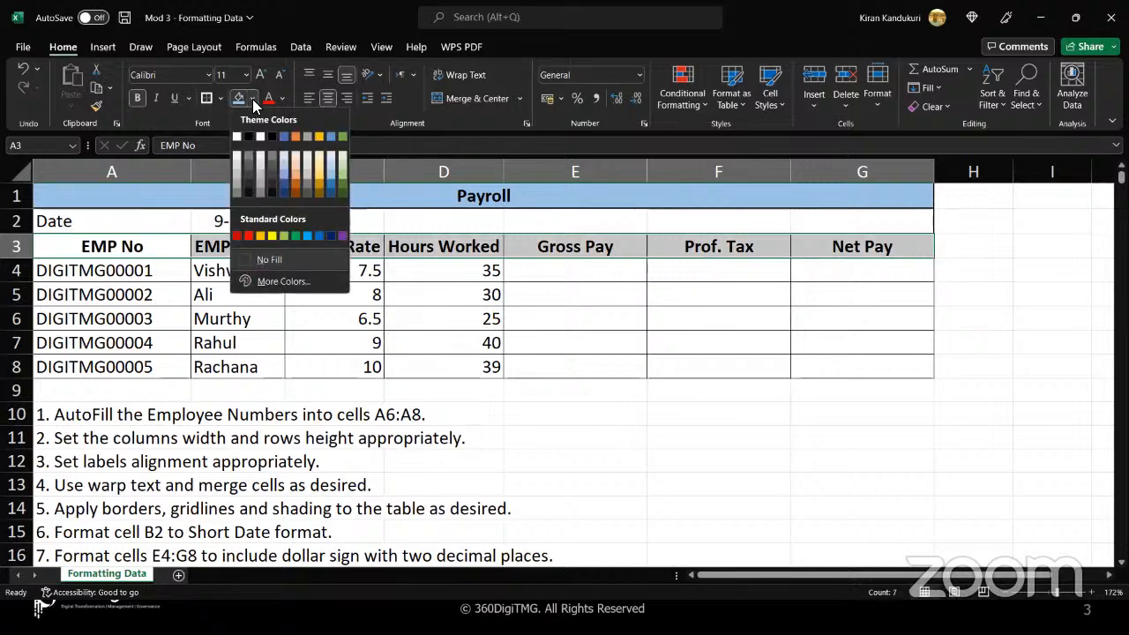
{"action": "left_click", "coordinate": [323, 136]}
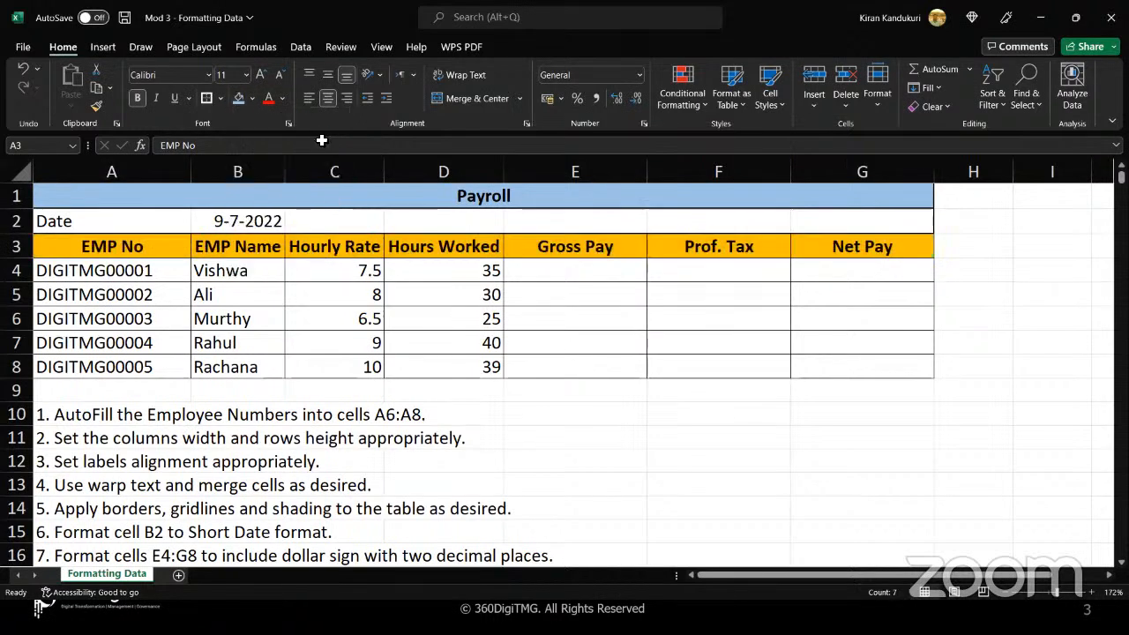
{"action": "left_click", "coordinate": [607, 441]}
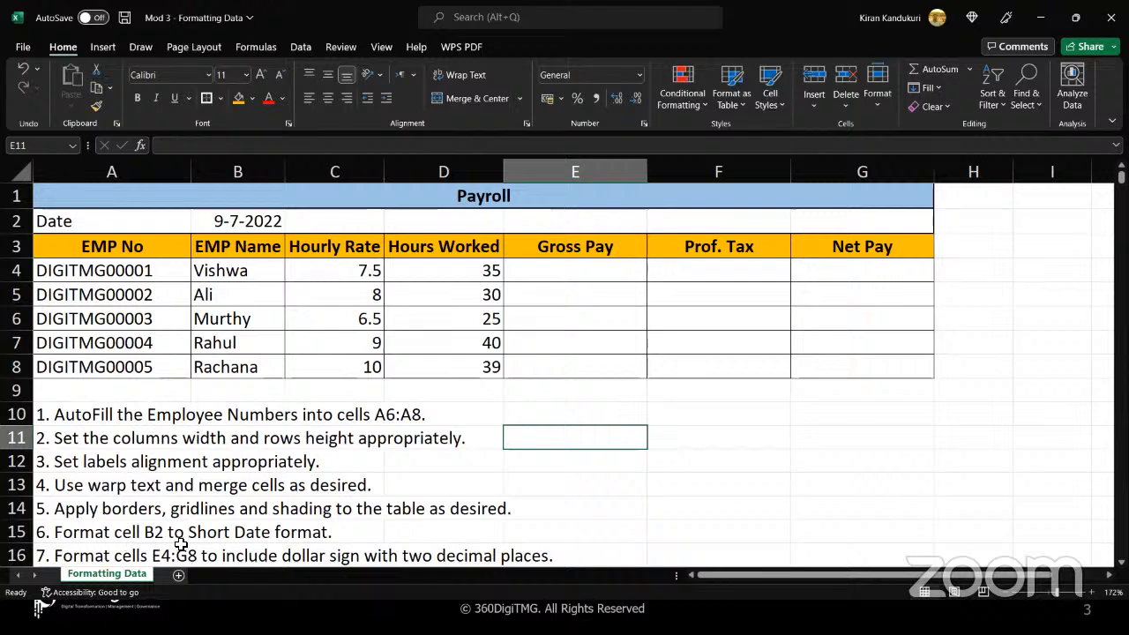
Format the date in cell B2 as Short Date
{"action": "left_click", "coordinate": [265, 220]}
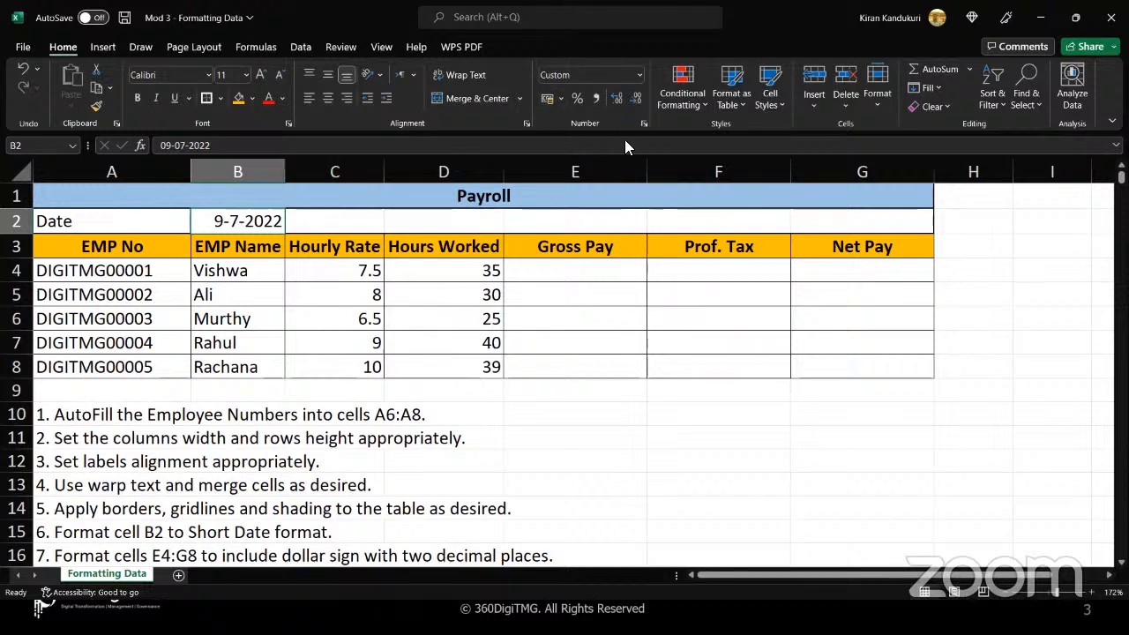
{"action": "left_click", "coordinate": [639, 76]}
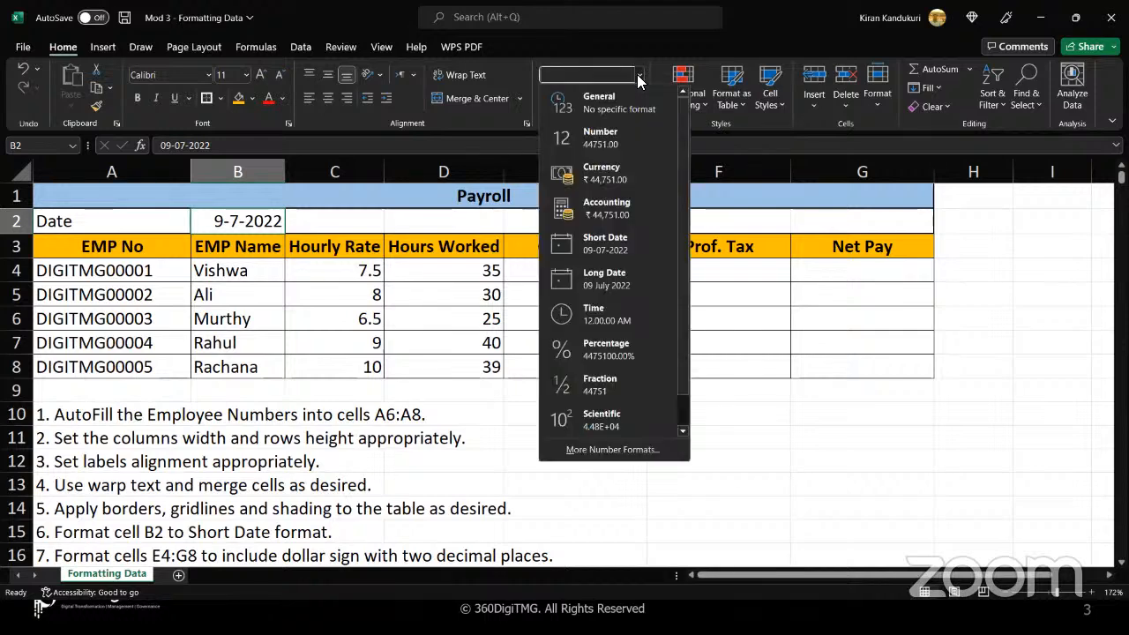
{"action": "left_click", "coordinate": [601, 248]}
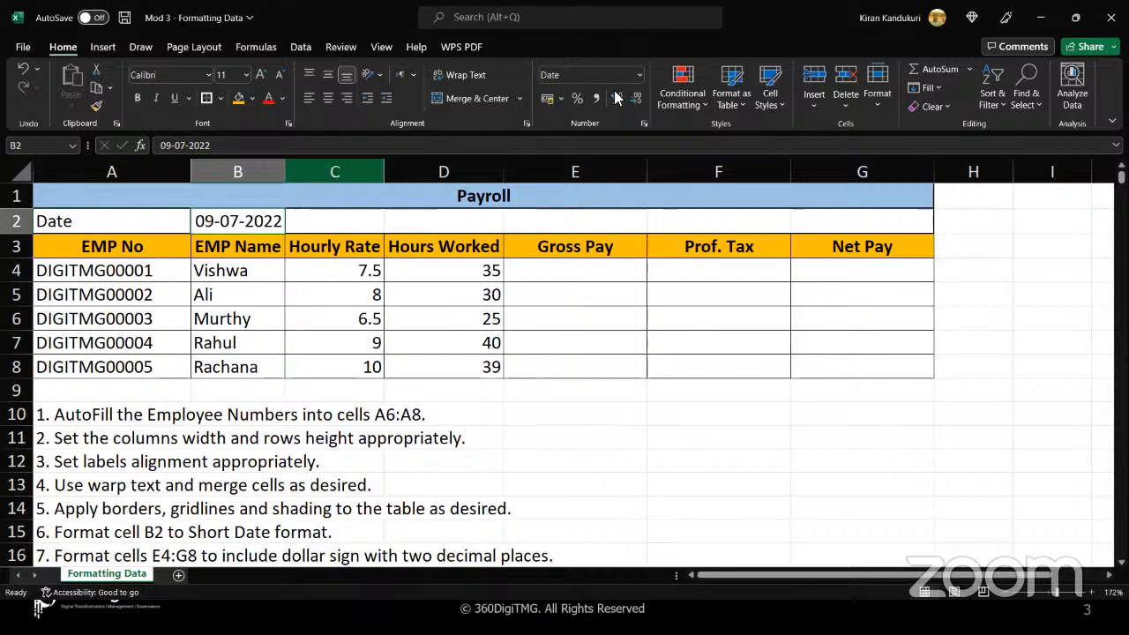
Format the date in cell B2 as Long Date and AutoFit column B to the date's width
{"action": "left_click", "coordinate": [638, 76]}
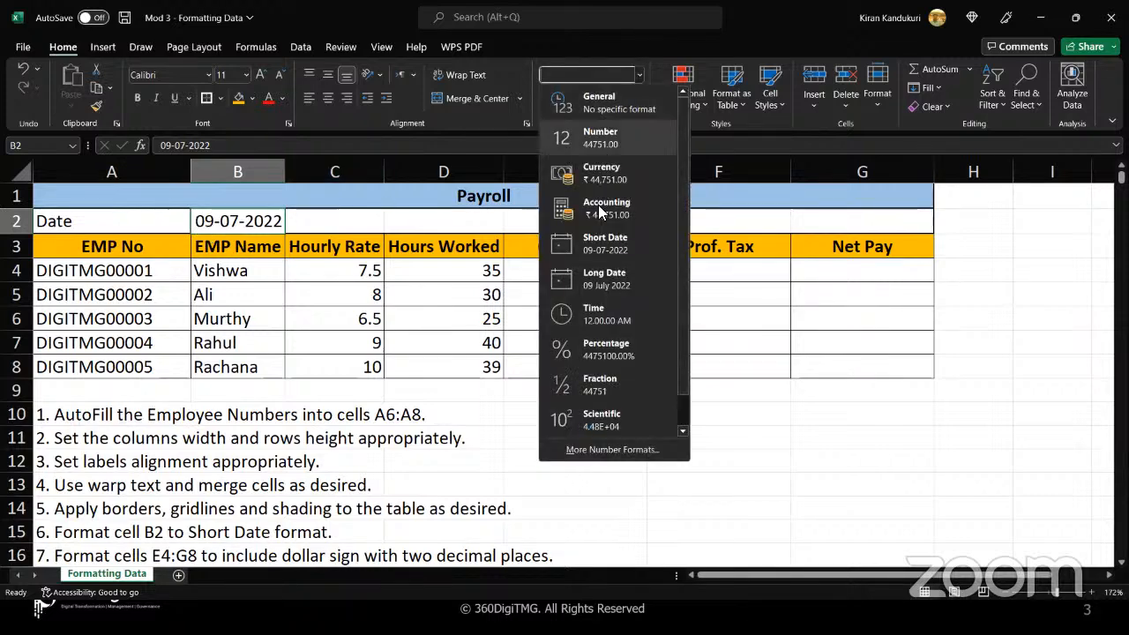
{"action": "left_click", "coordinate": [604, 281]}
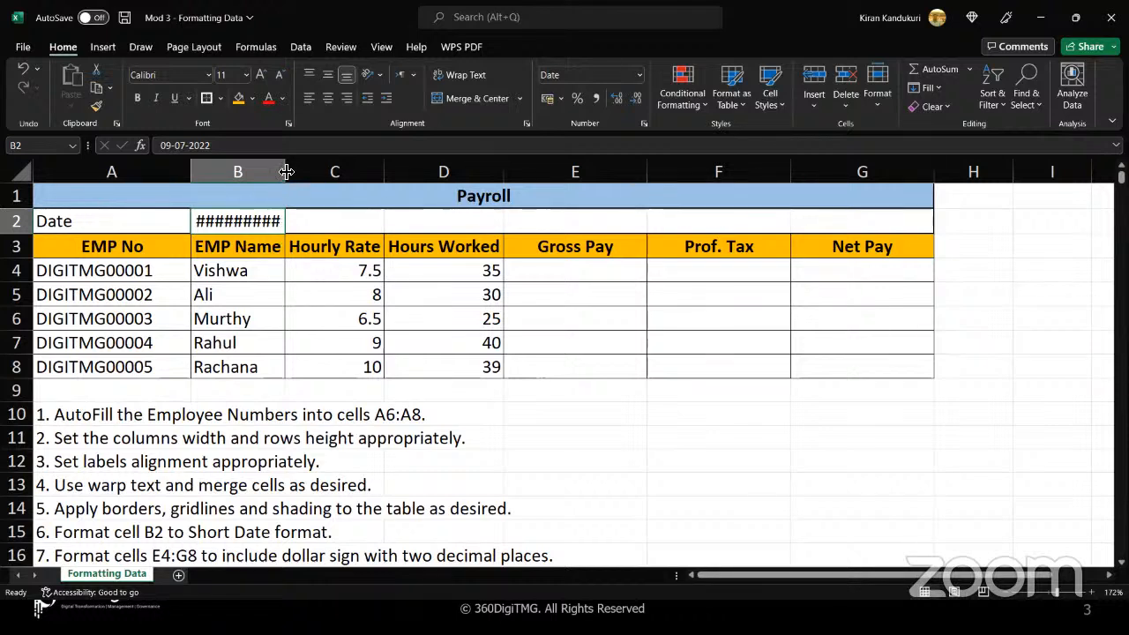
{"action": "left_click", "coordinate": [249, 170]}
{"action": "double_click", "coordinate": [286, 173]}
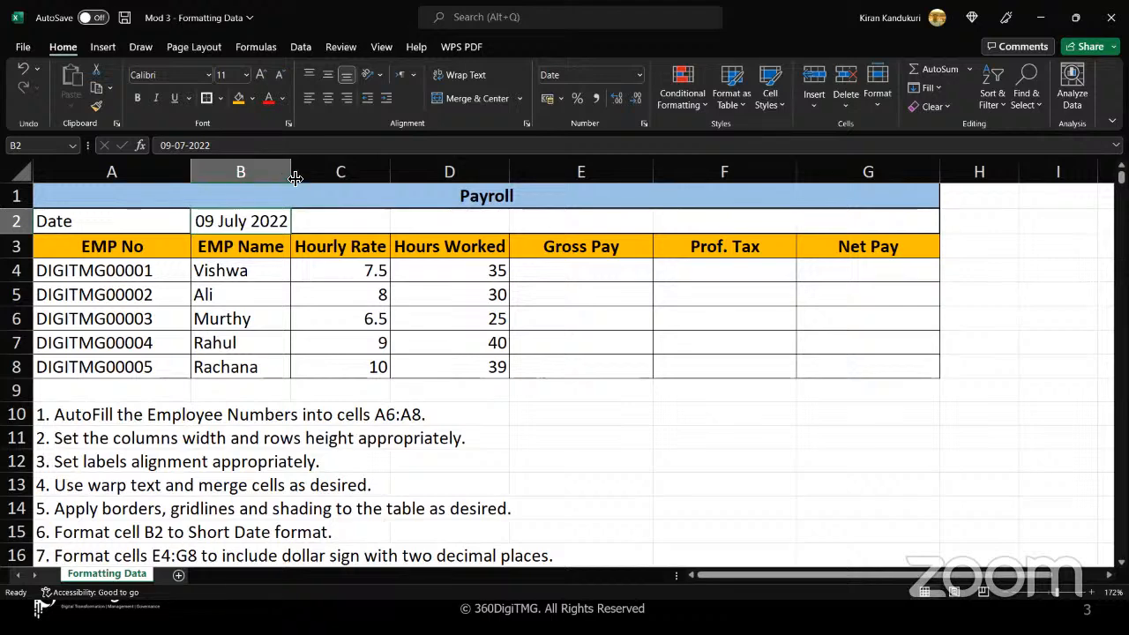
{"action": "left_click", "coordinate": [391, 171]}
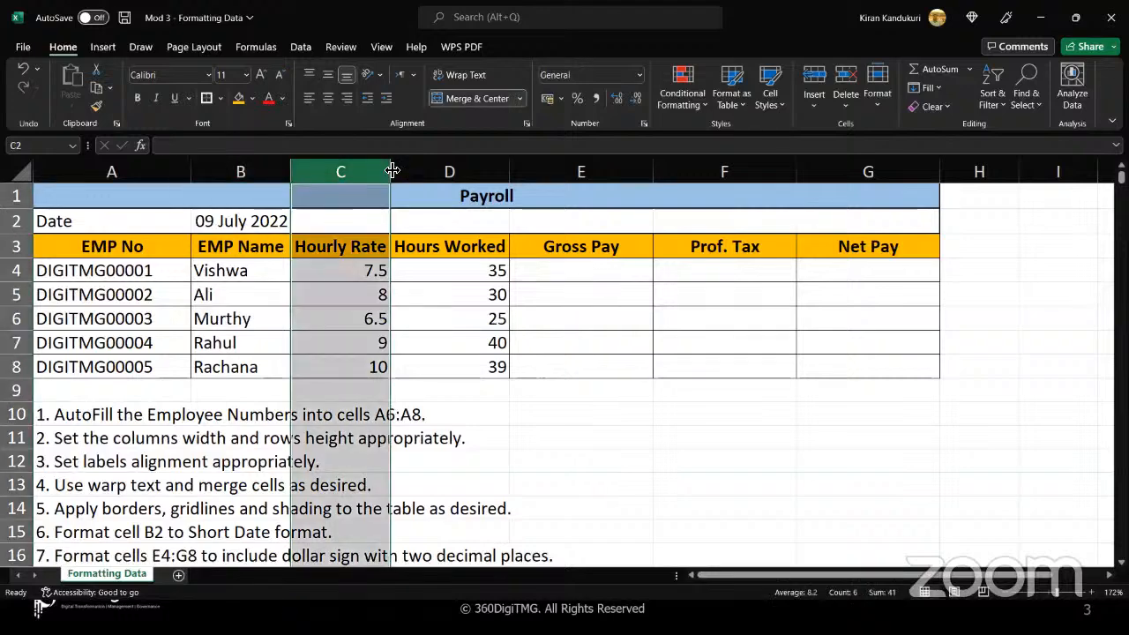
{"action": "left_click", "coordinate": [274, 221]}
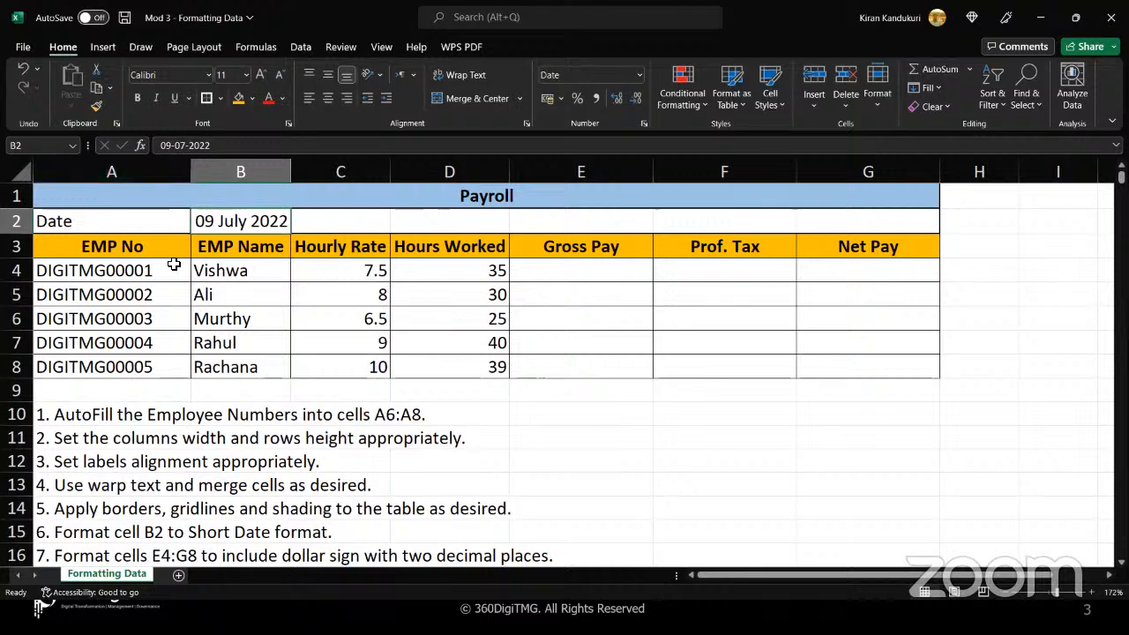
Reapply All Borders to the payroll table range A3:G8
{"action": "left_click_drag", "start_coordinate": [129, 249], "coordinate": [860, 369]}
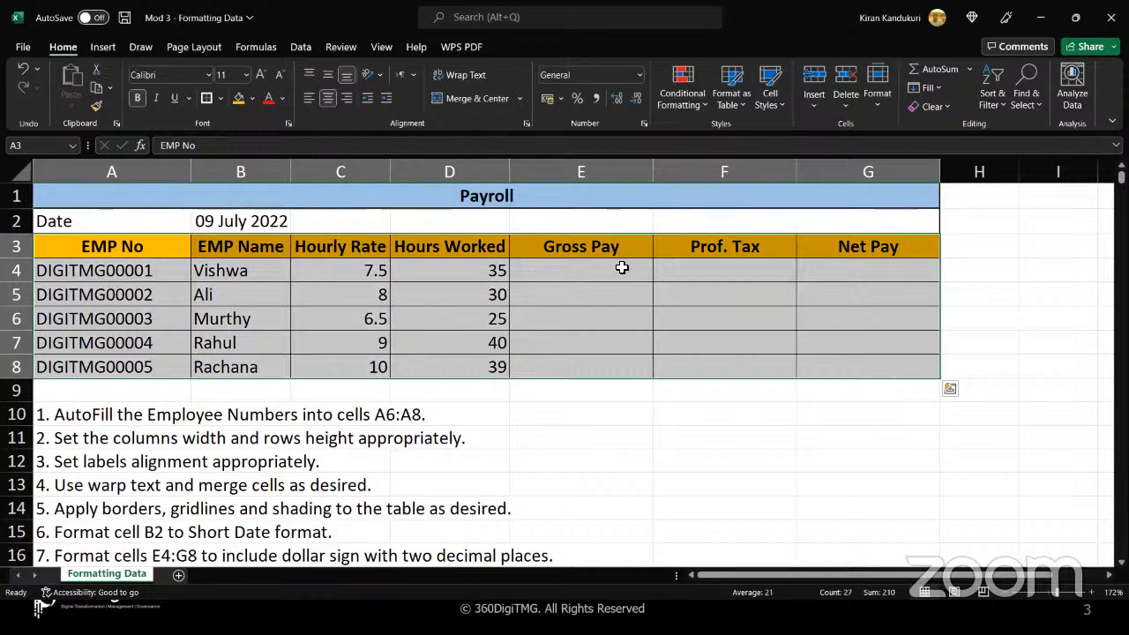
{"action": "left_click", "coordinate": [220, 101]}
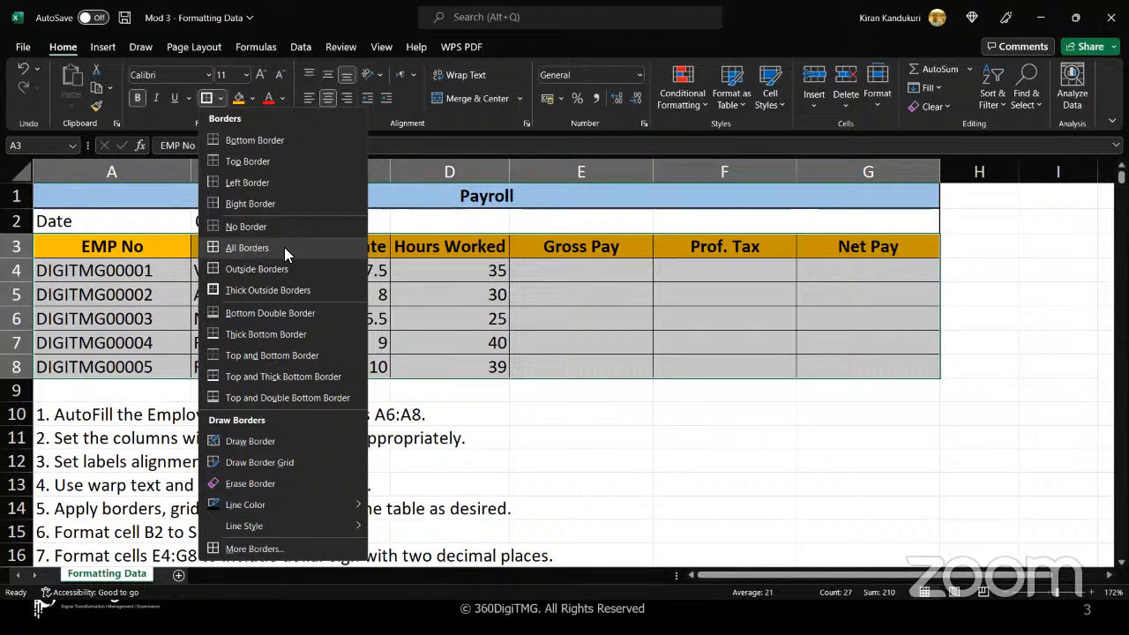
{"action": "left_click", "coordinate": [284, 247]}
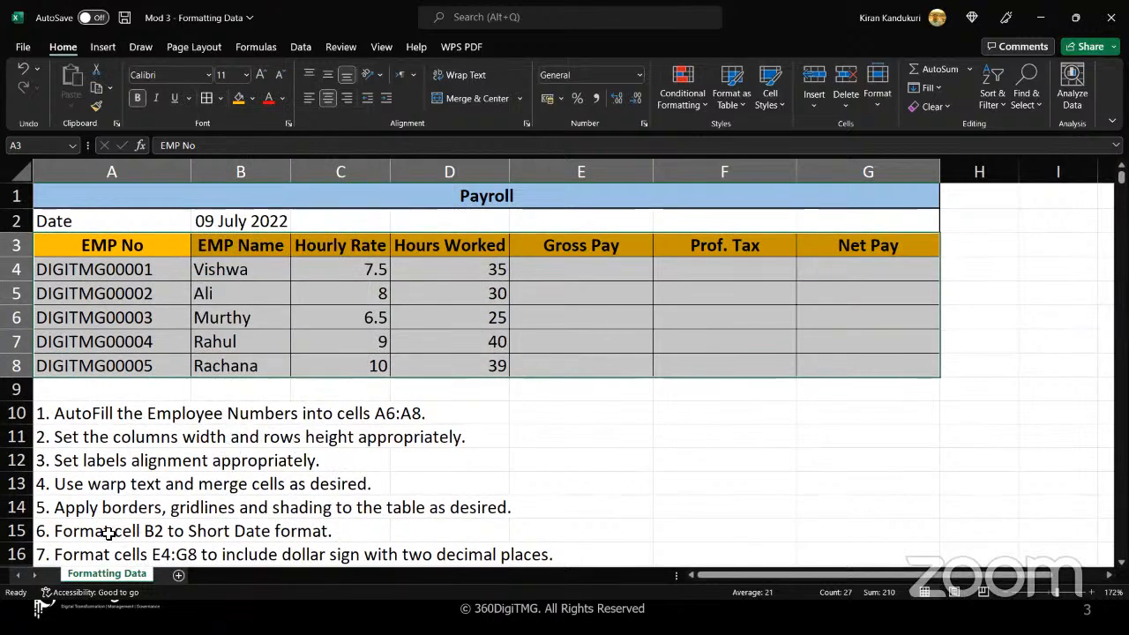
{"action": "left_click", "coordinate": [264, 222]}
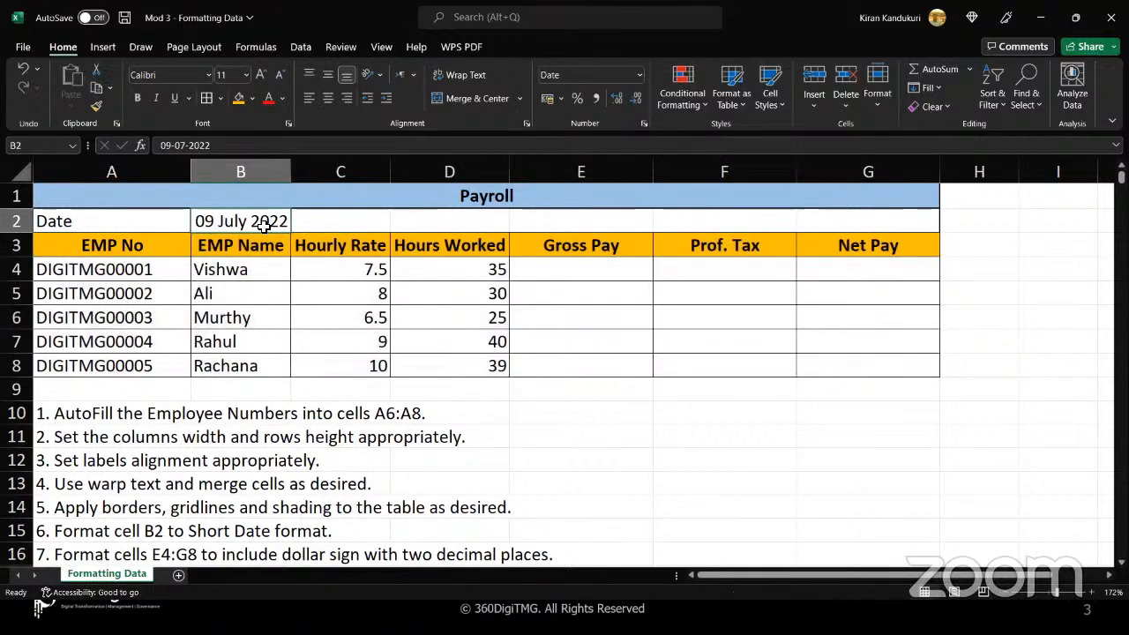
Calculate the first employee's Gross Pay in E4 by multiplying Hourly Rate and Hours Worked with =(C4*D4)
{"action": "scroll", "coordinate": [247, 498], "scroll_direction": "down", "scroll_amount": 1}
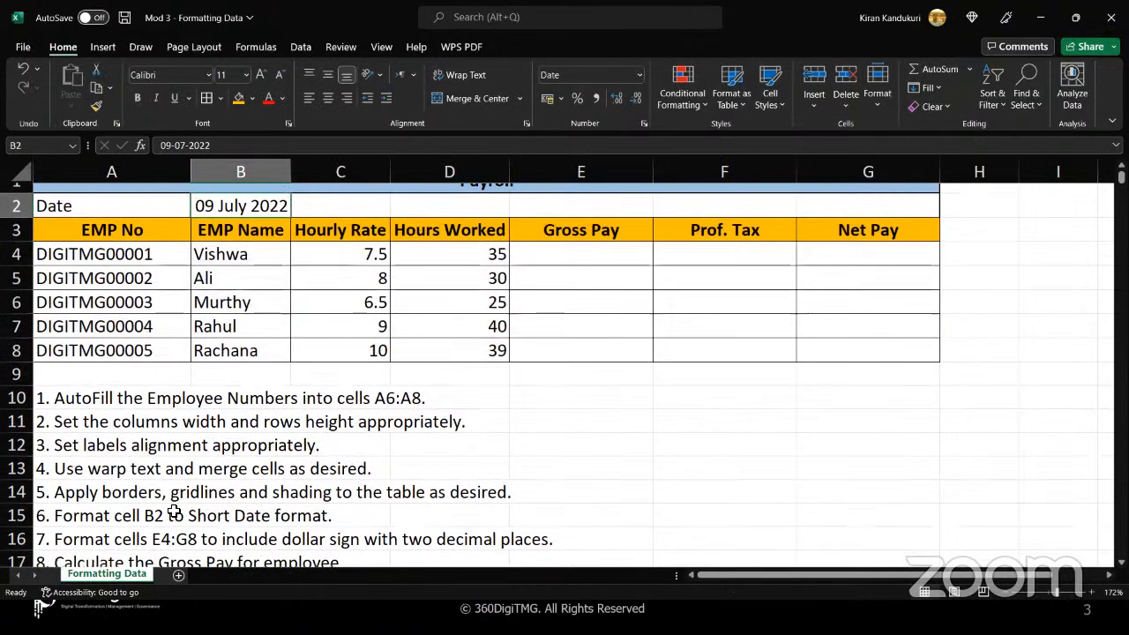
{"action": "scroll", "coordinate": [175, 513], "scroll_direction": "down", "scroll_amount": 1}
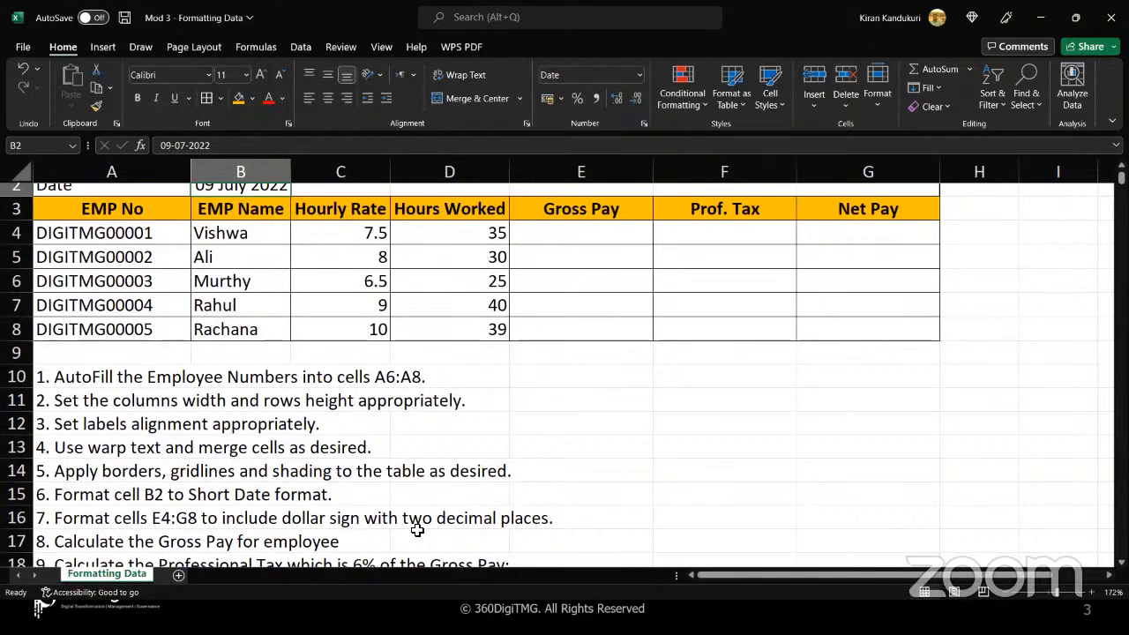
{"action": "left_click", "coordinate": [590, 234]}
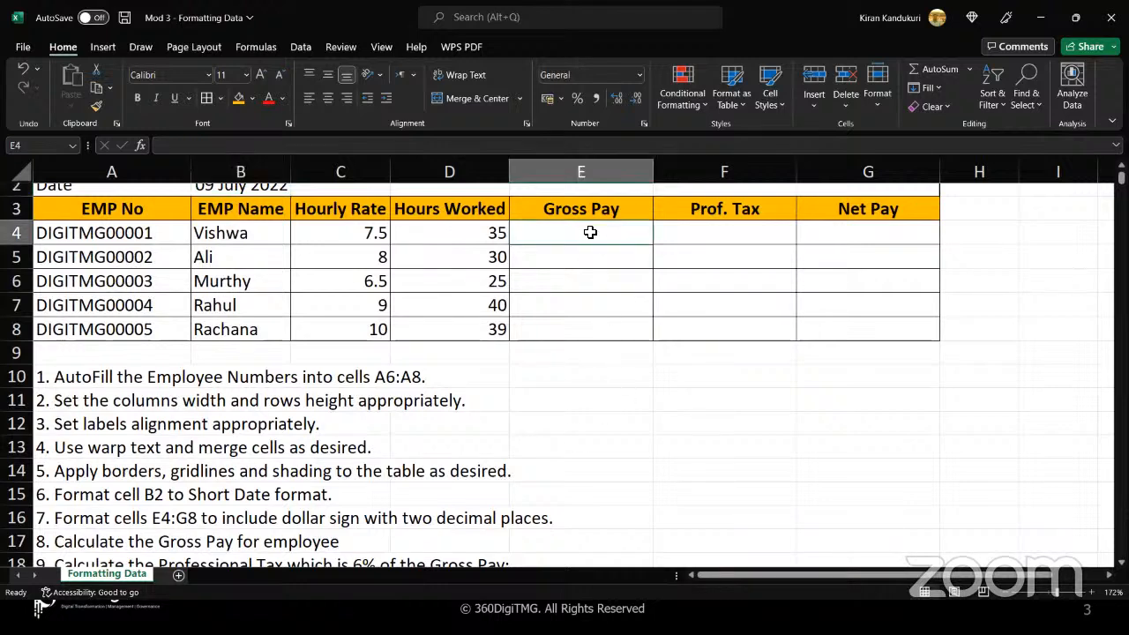
{"action": "left_click", "coordinate": [877, 325]}
{"action": "left_click", "coordinate": [626, 232]}
{"action": "double_click", "coordinate": [545, 237]}
{"action": "type", "text": "="}
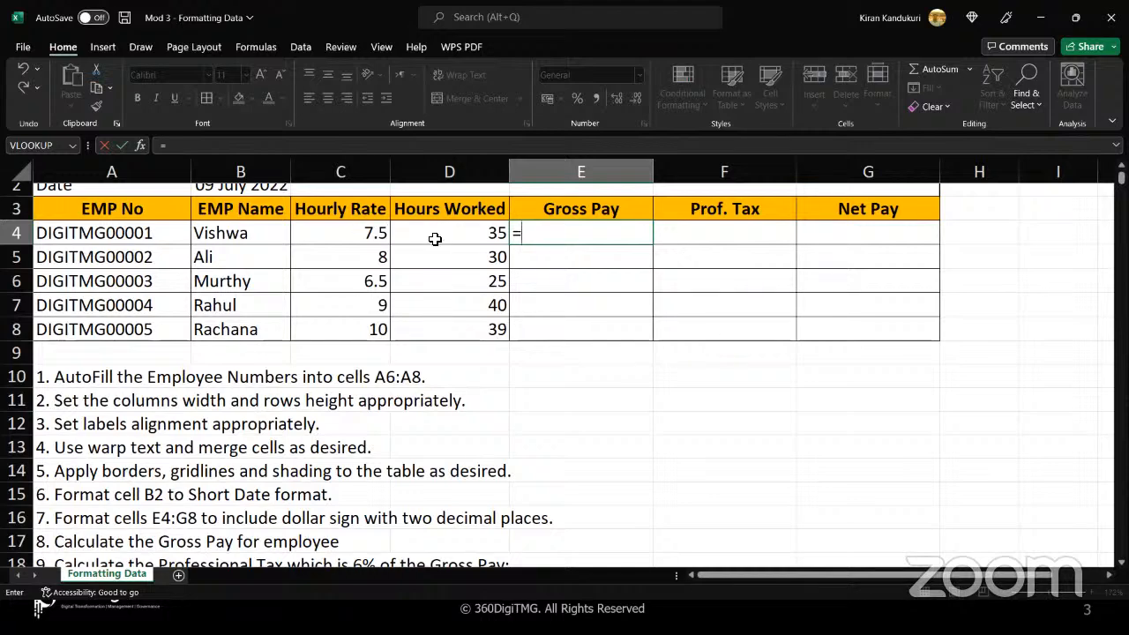
{"action": "type", "text": "("}
{"action": "left_click", "coordinate": [344, 231]}
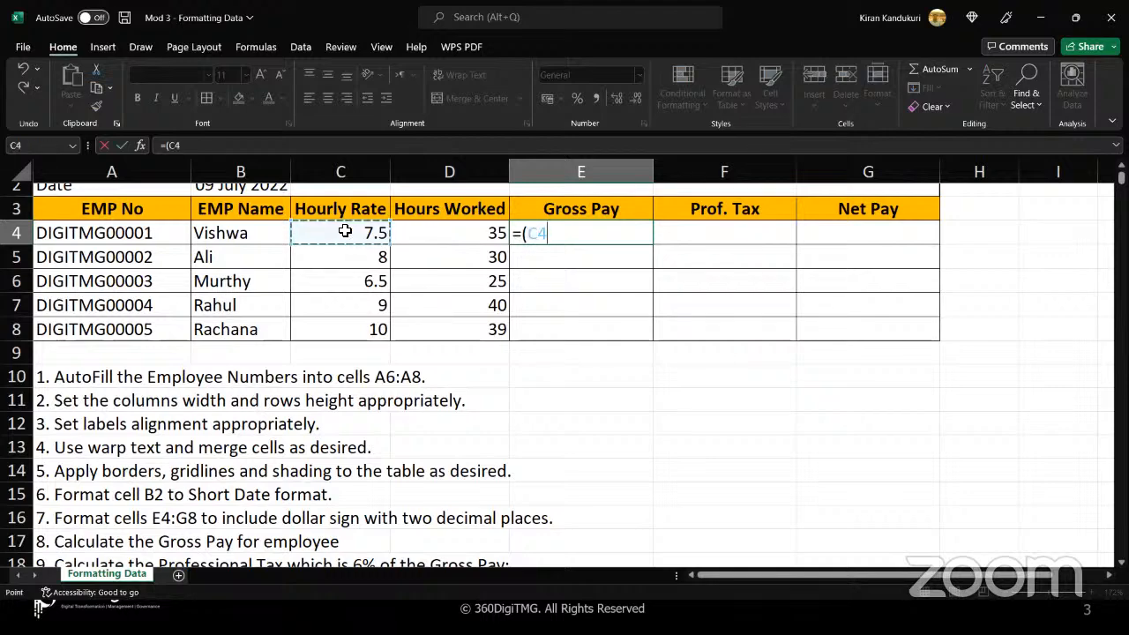
{"action": "type", "text": "*"}
{"action": "left_click", "coordinate": [421, 241]}
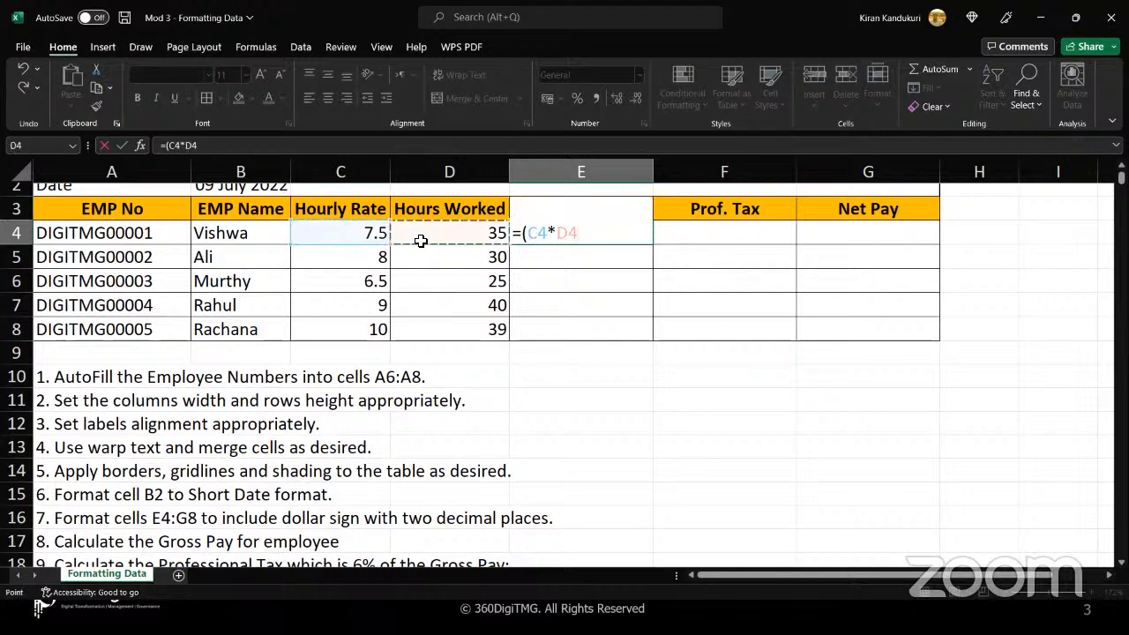
{"action": "type", "text": ")"}
{"action": "key", "text": "Return"}
Edit the Gross Pay formula in E4, replacing the C4*D4 expression with an empty PRODUCT function
{"action": "left_click", "coordinate": [547, 236]}
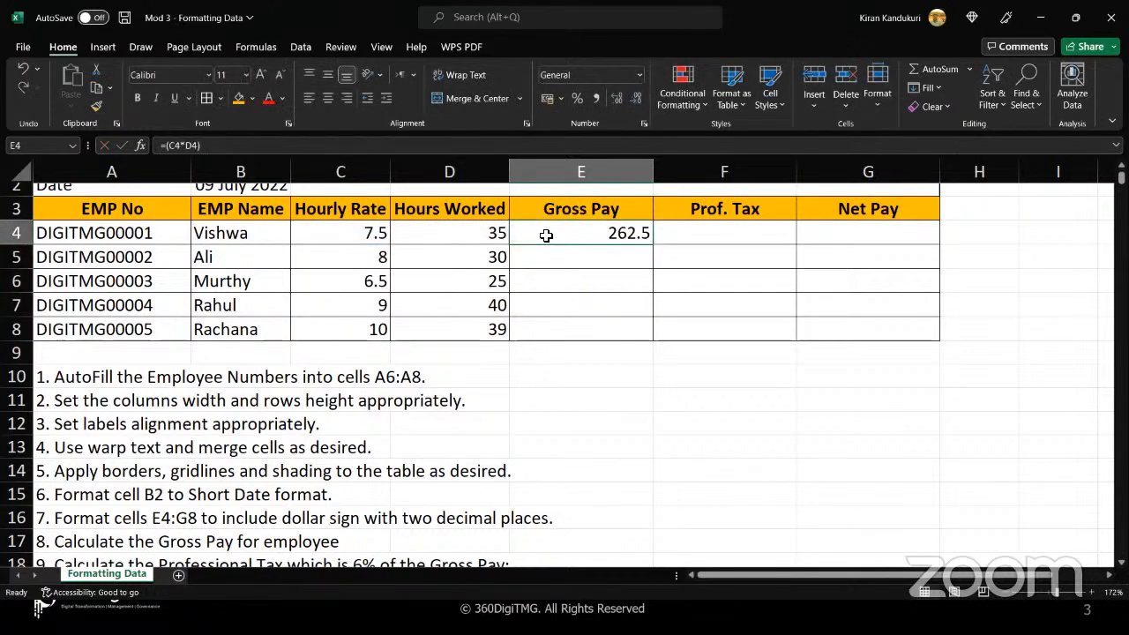
{"action": "double_click", "coordinate": [547, 235]}
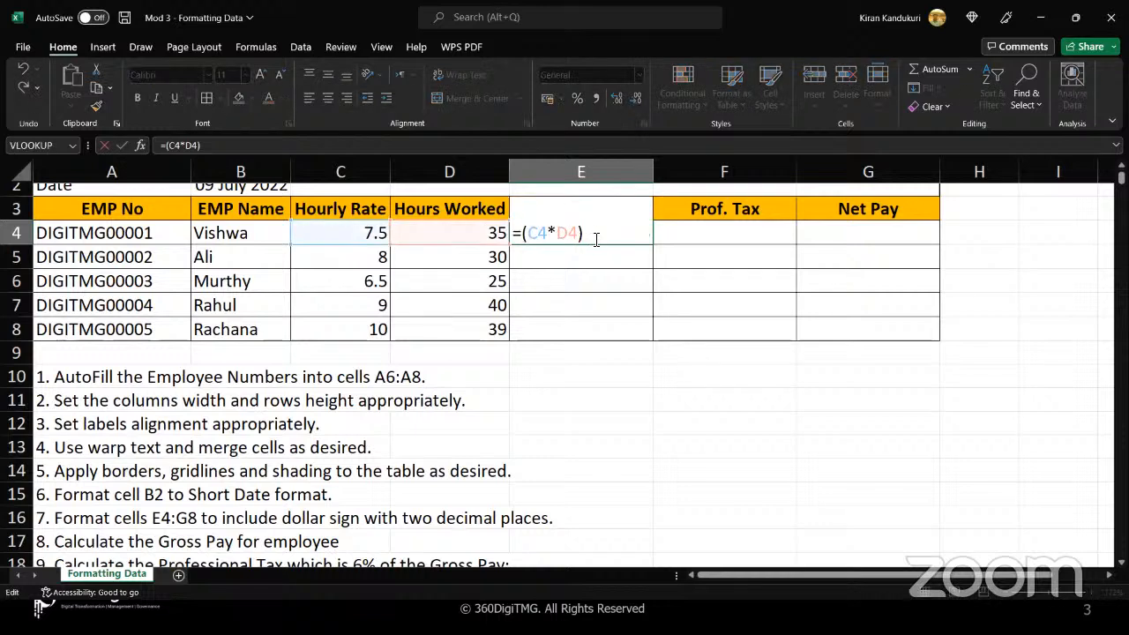
{"action": "left_click_drag", "start_coordinate": [589, 238], "coordinate": [523, 236]}
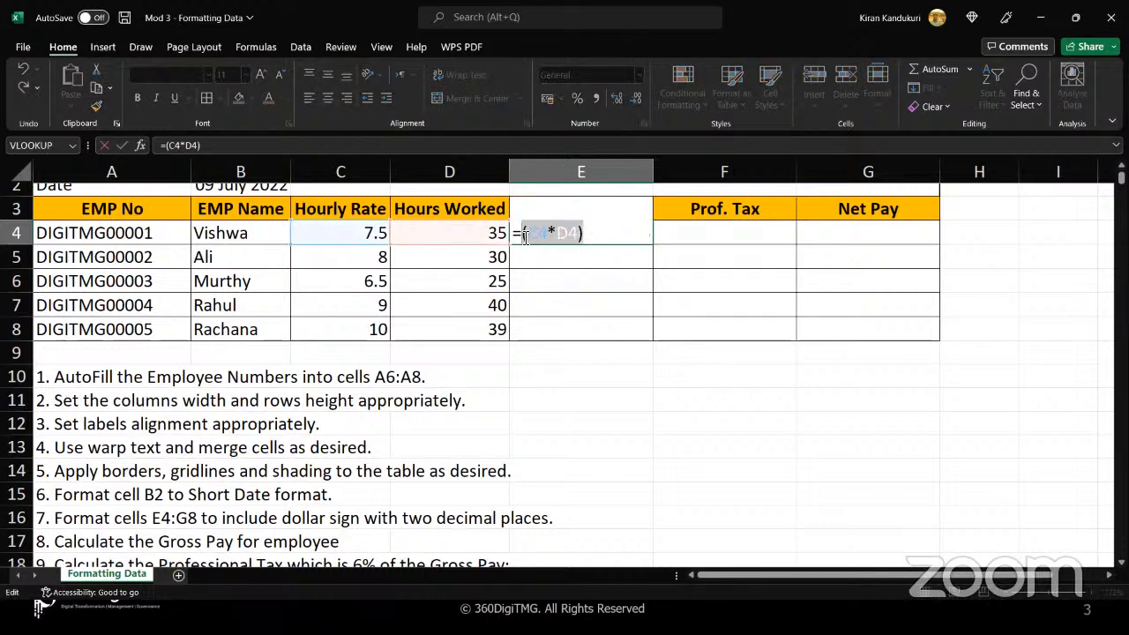
{"action": "left_click", "coordinate": [523, 236]}
{"action": "type", "text": "PROD"}
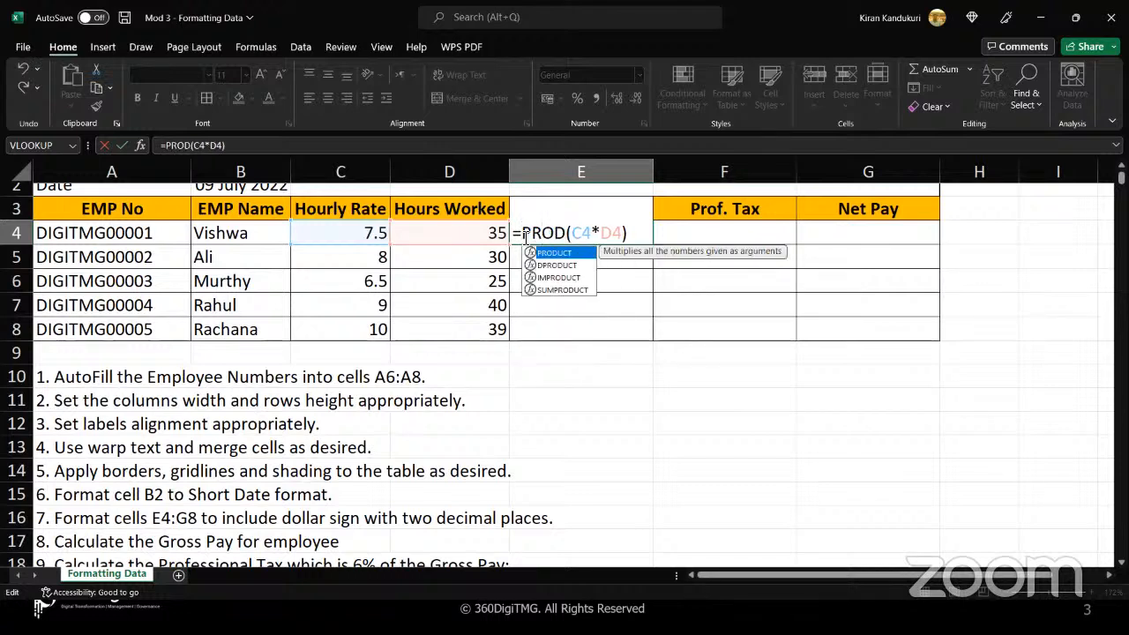
{"action": "left_click", "coordinate": [625, 232]}
{"action": "key", "text": "BackSpace"}
{"action": "key", "text": "BackSpace"}
{"action": "key", "text": "BackSpace"}
{"action": "key", "text": "BackSpace"}
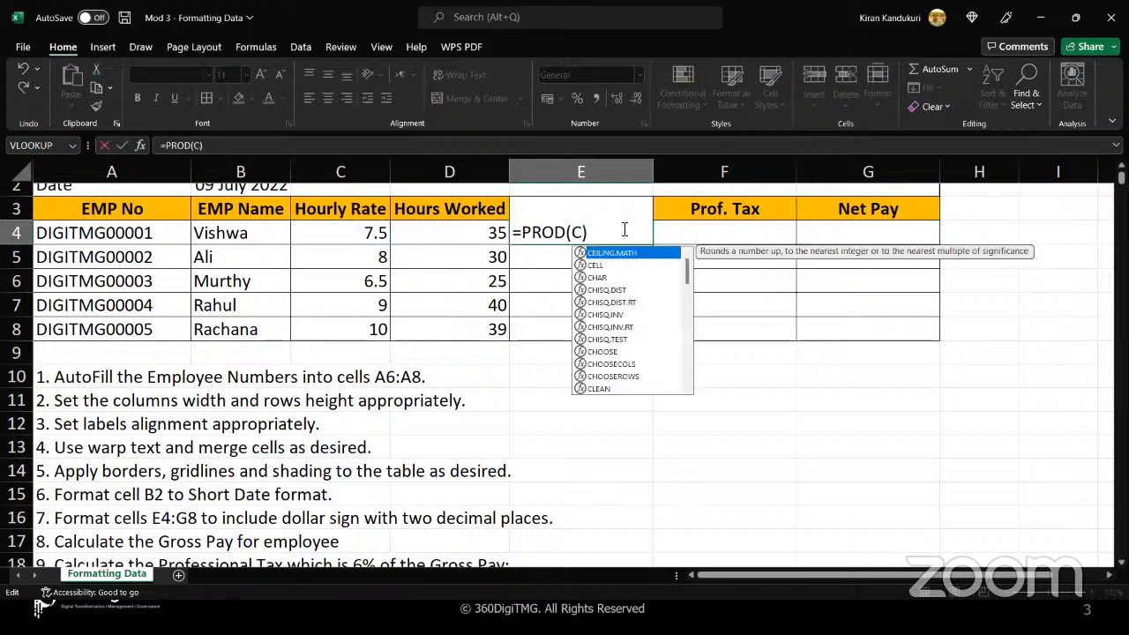
{"action": "key", "text": "BackSpace"}
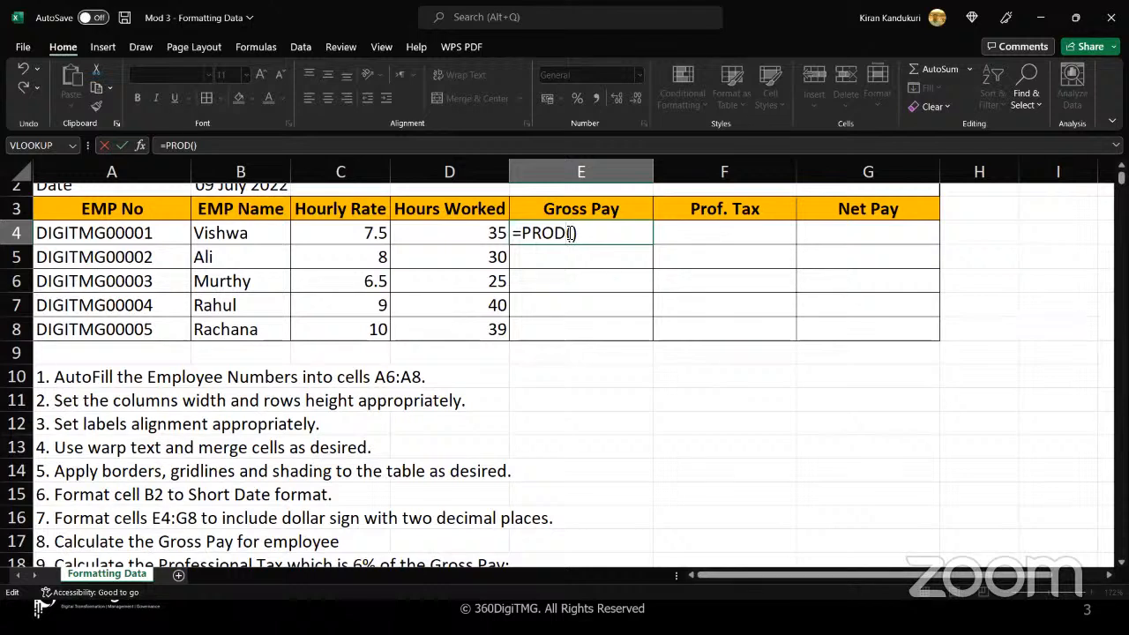
{"action": "type", "text": "U"}
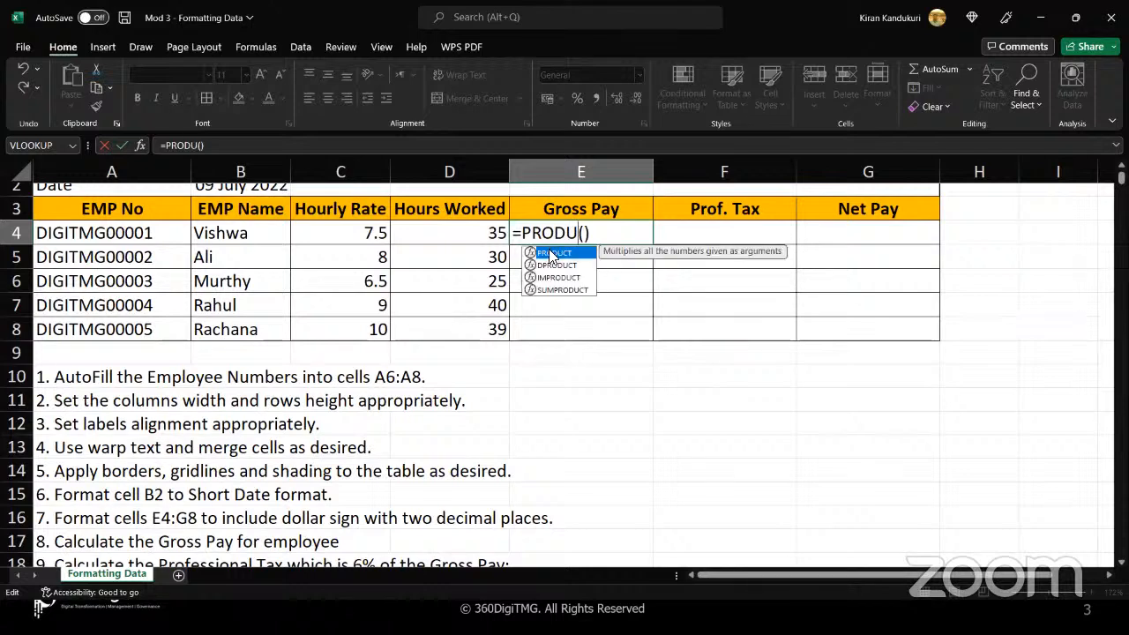
{"action": "double_click", "coordinate": [552, 256]}
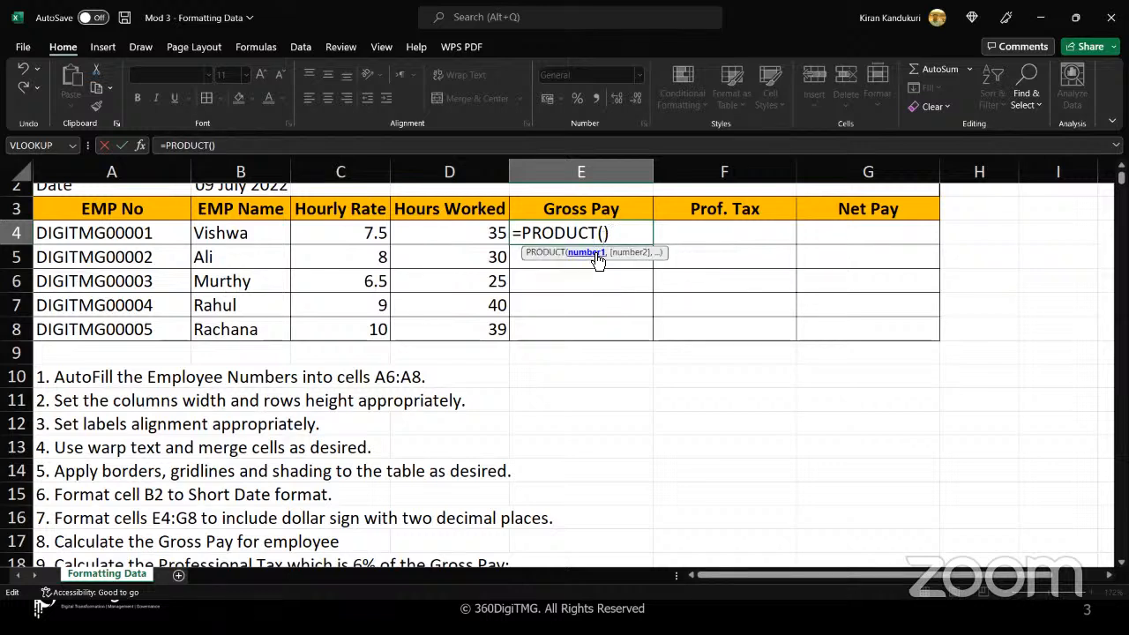
Complete the formula in E4 as =PRODUCT(C4,D4), using Hourly Rate and Hours Worked as arguments, and accept it
{"action": "left_click", "coordinate": [362, 234]}
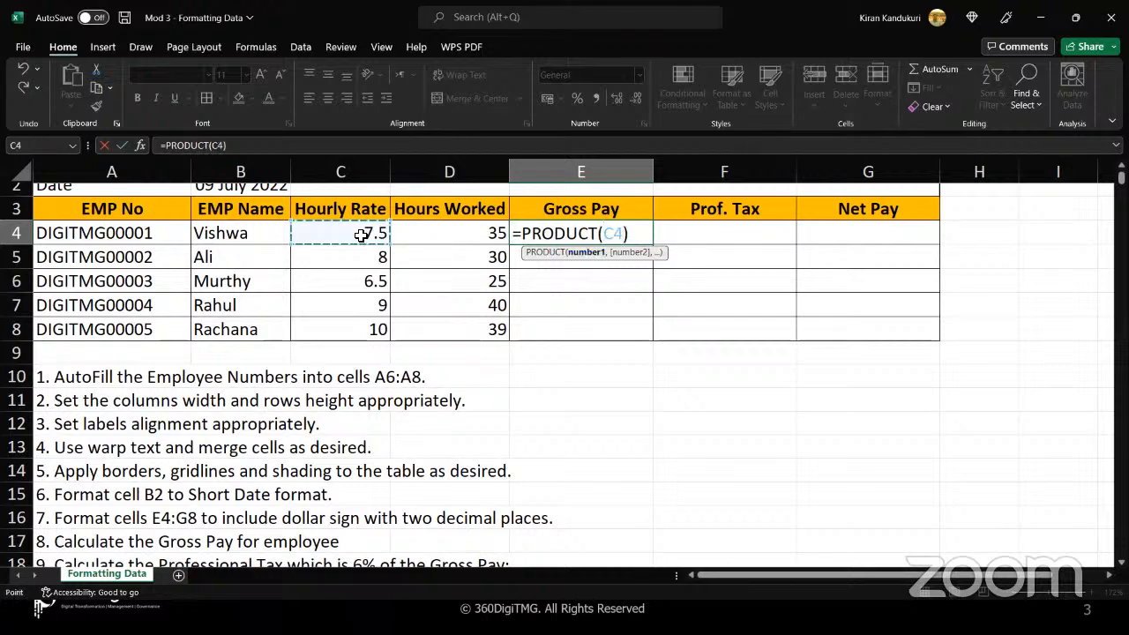
{"action": "type", "text": ","}
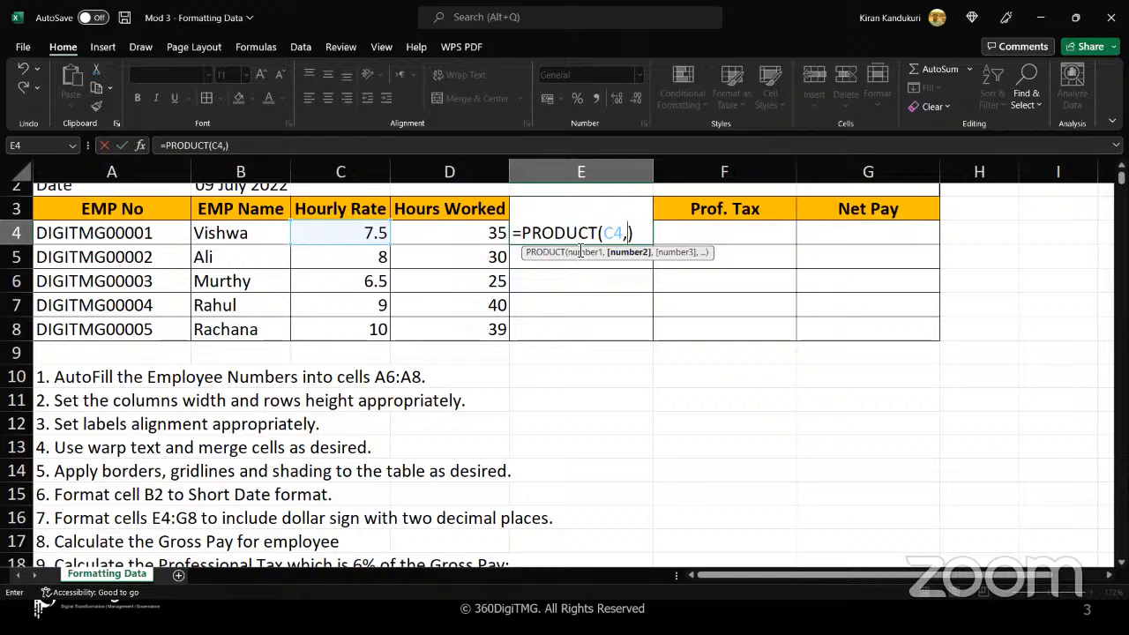
{"action": "left_click", "coordinate": [447, 234]}
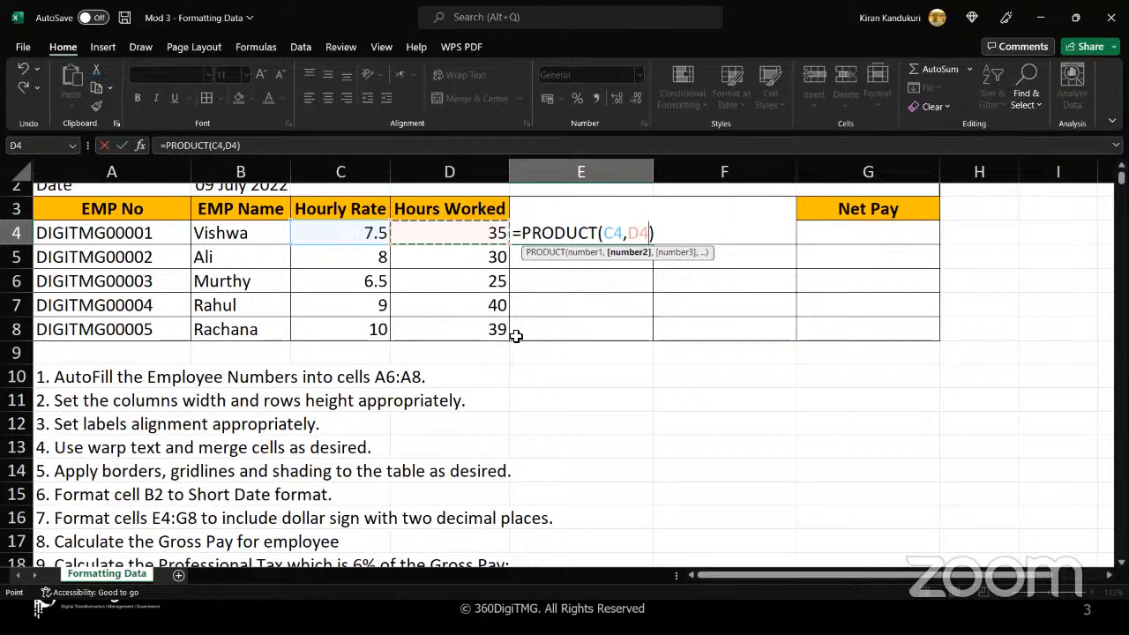
{"action": "type", "text": ")"}
{"action": "key", "text": "Return"}
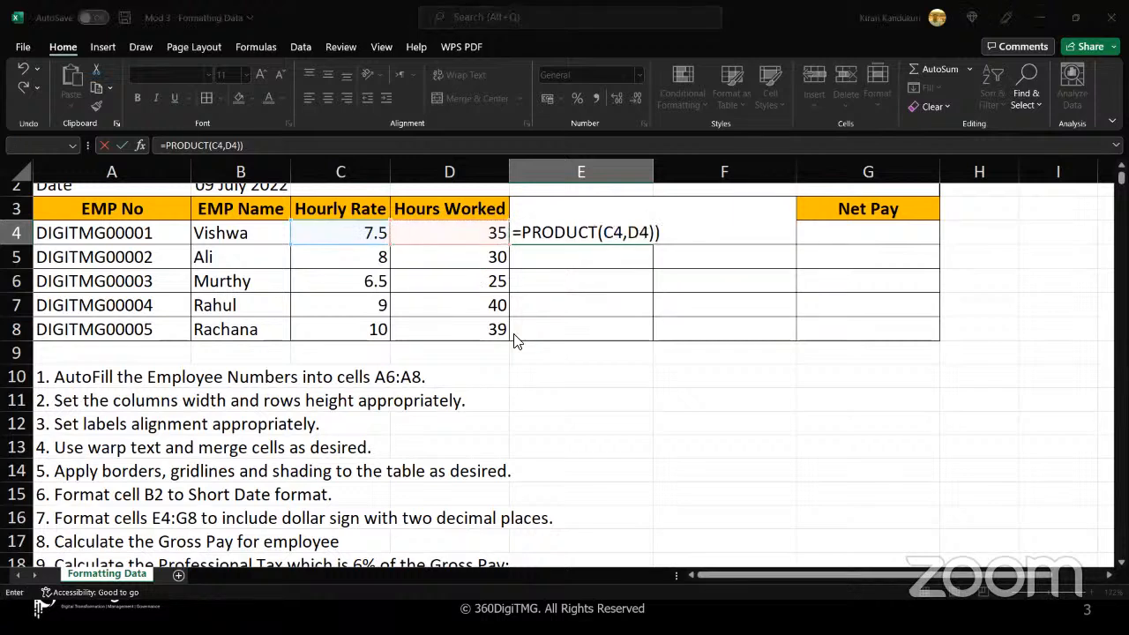
{"action": "left_click", "coordinate": [542, 362]}
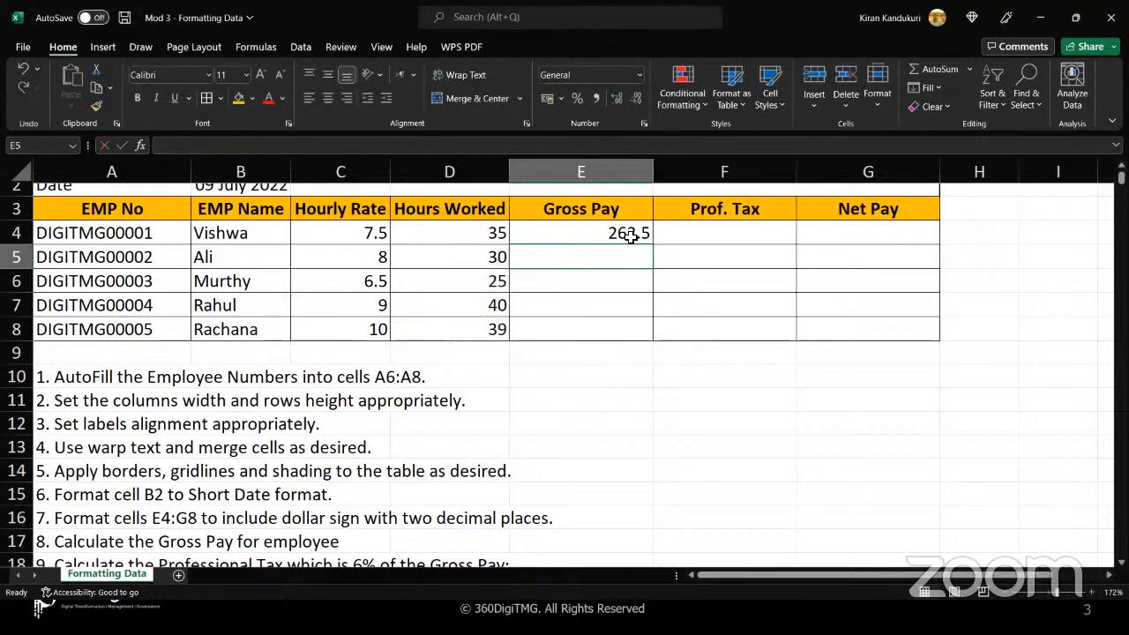
Fill the Gross Pay formula from E4 down to E8 and check the copied formulas in E5:E7
{"action": "left_click_drag", "start_coordinate": [646, 238], "coordinate": [596, 229]}
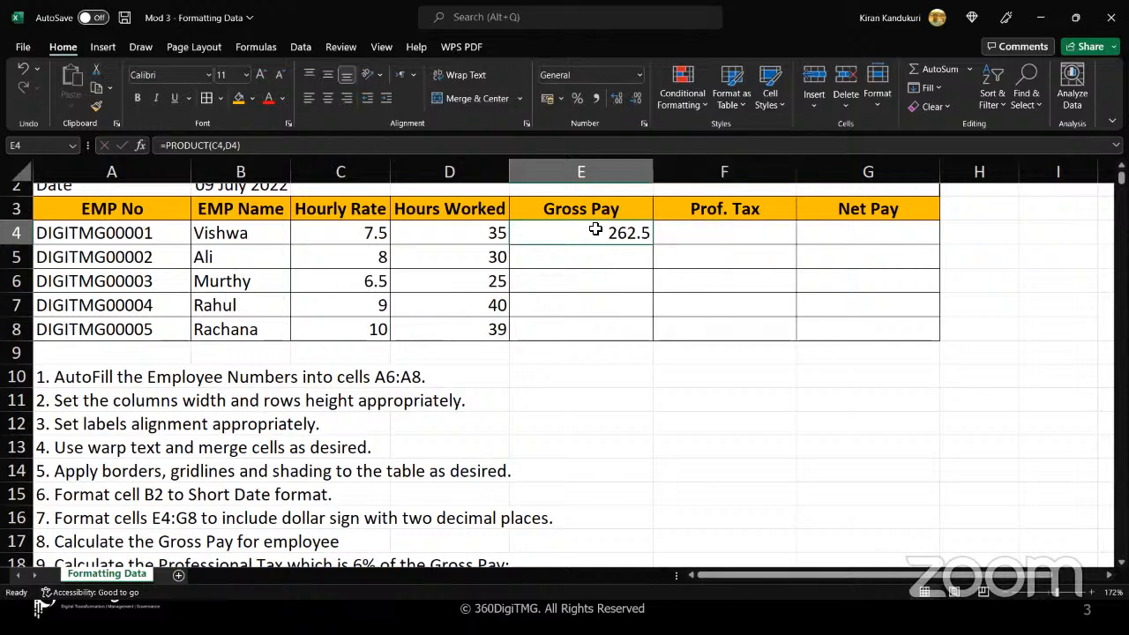
{"action": "double_click", "coordinate": [653, 244]}
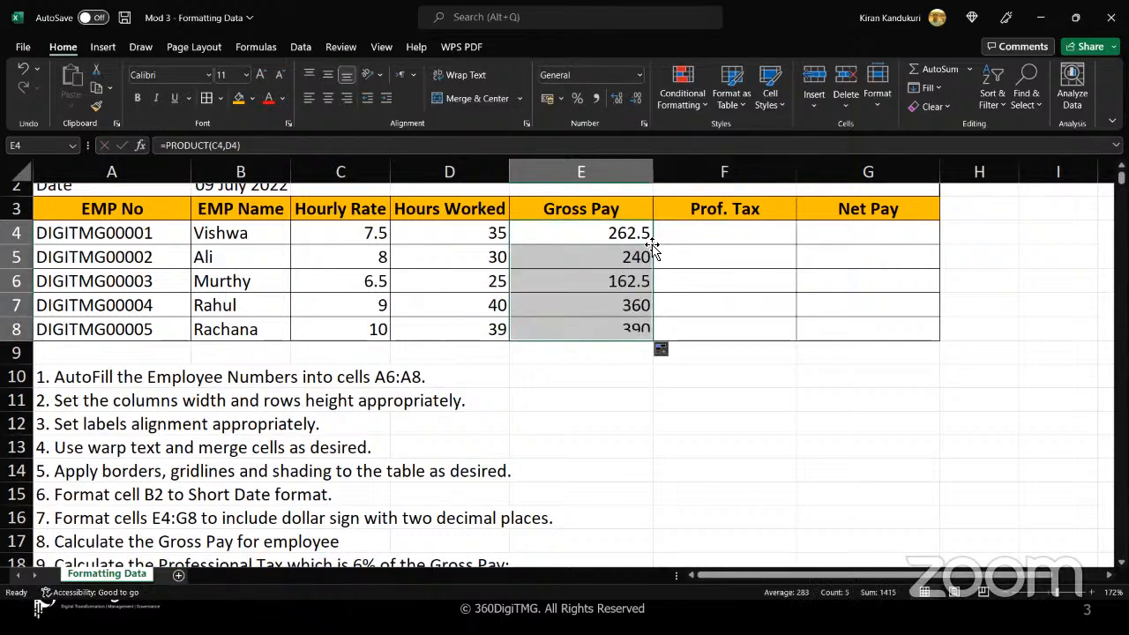
{"action": "left_click", "coordinate": [598, 258]}
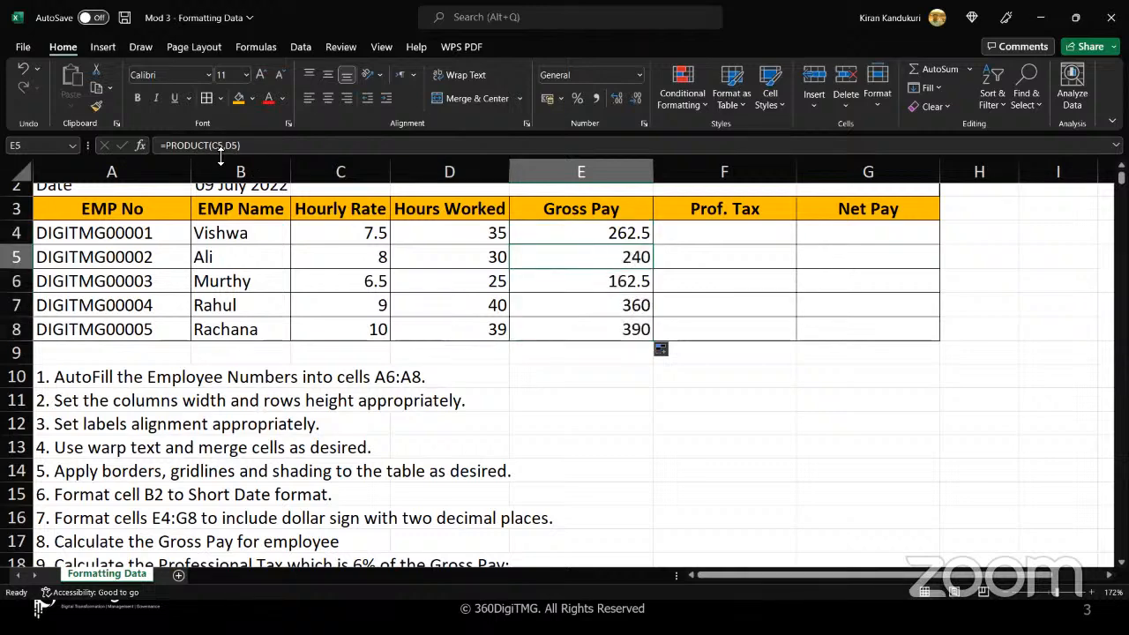
{"action": "left_click", "coordinate": [585, 281]}
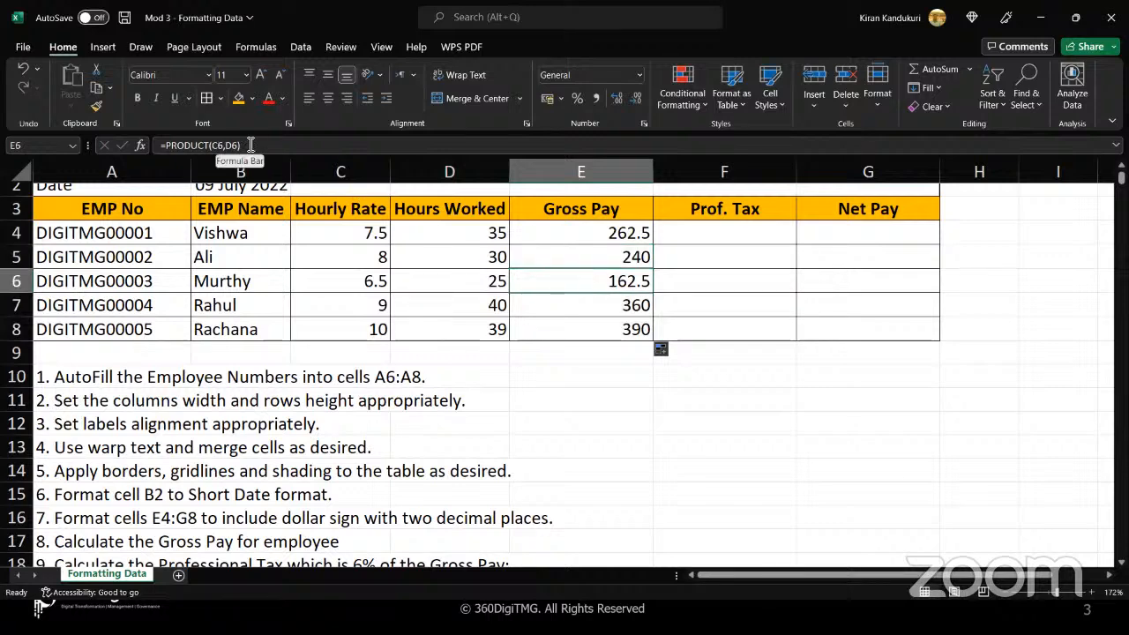
{"action": "left_click", "coordinate": [574, 307]}
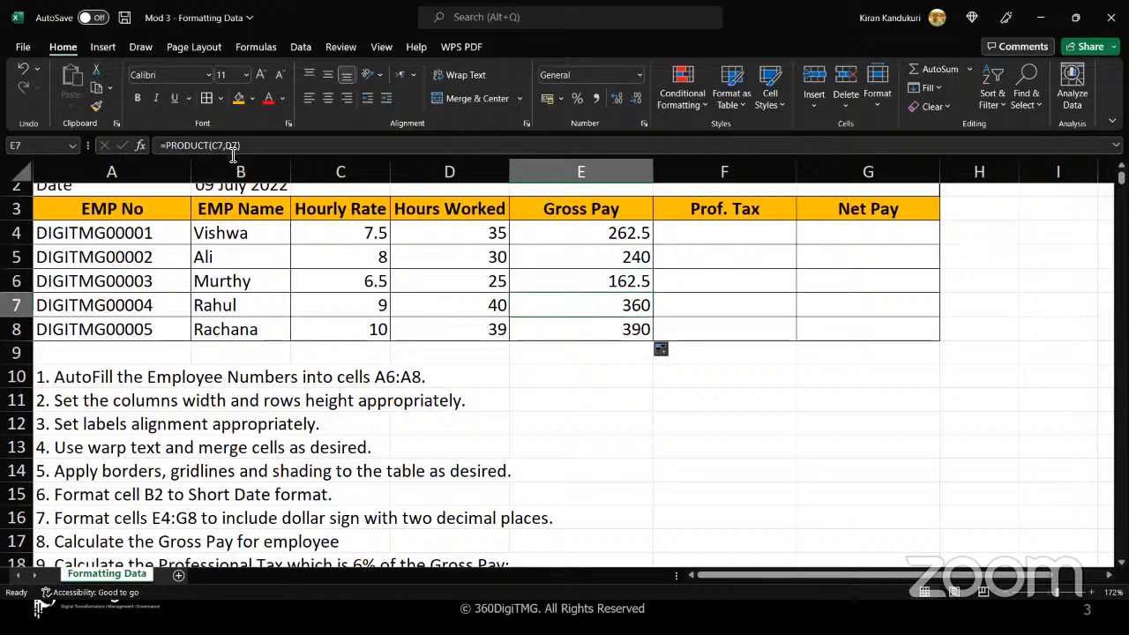
Enter the label Professional Tax in F11 and its rate of 6% in G11
{"action": "left_click", "coordinate": [696, 237]}
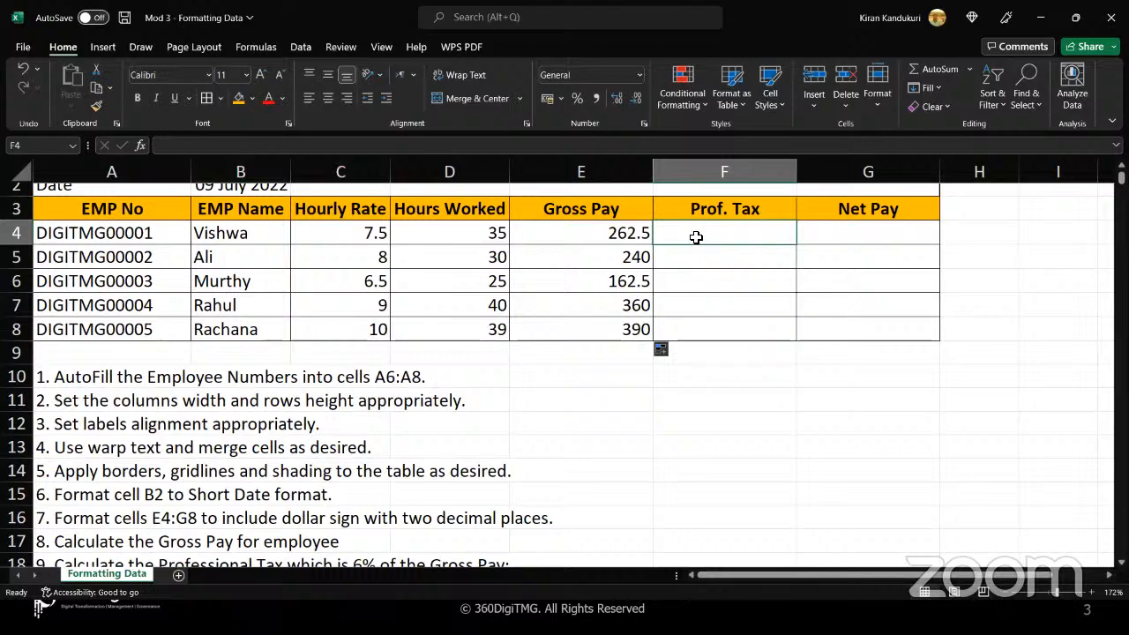
{"action": "scroll", "coordinate": [240, 450], "scroll_direction": "down", "scroll_amount": 2}
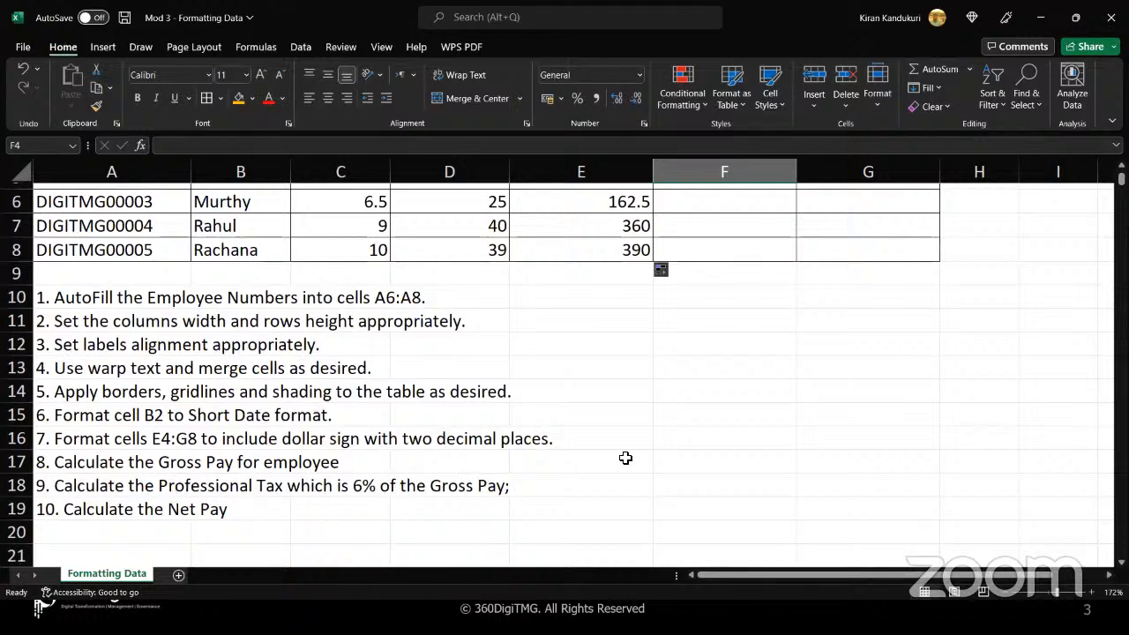
{"action": "scroll", "coordinate": [625, 458], "scroll_direction": "up", "scroll_amount": 2}
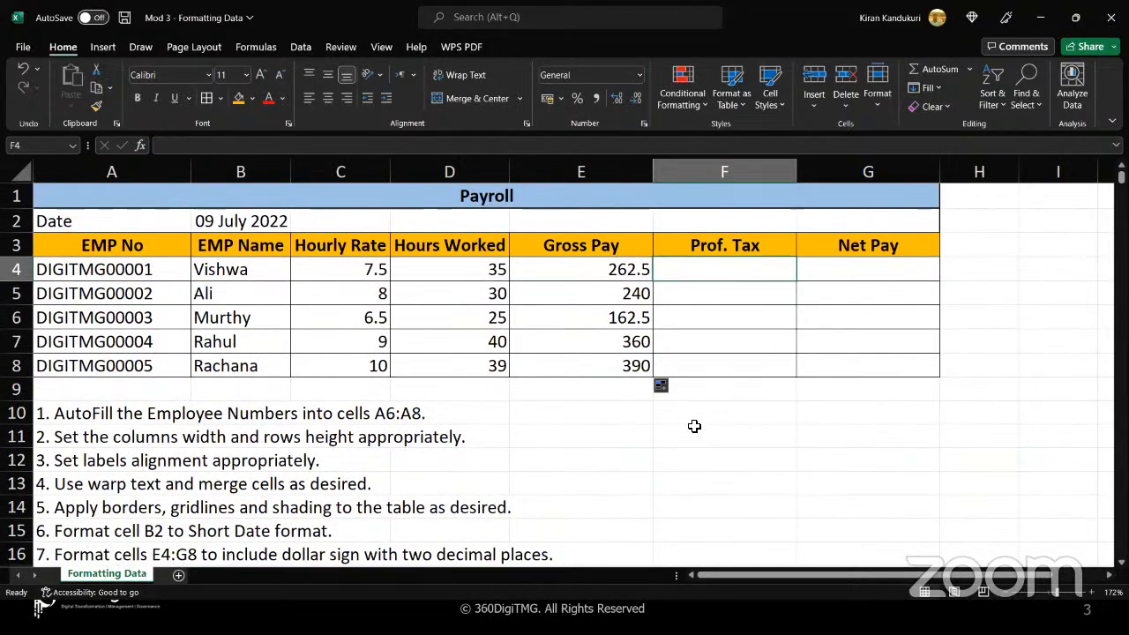
{"action": "left_click", "coordinate": [693, 428]}
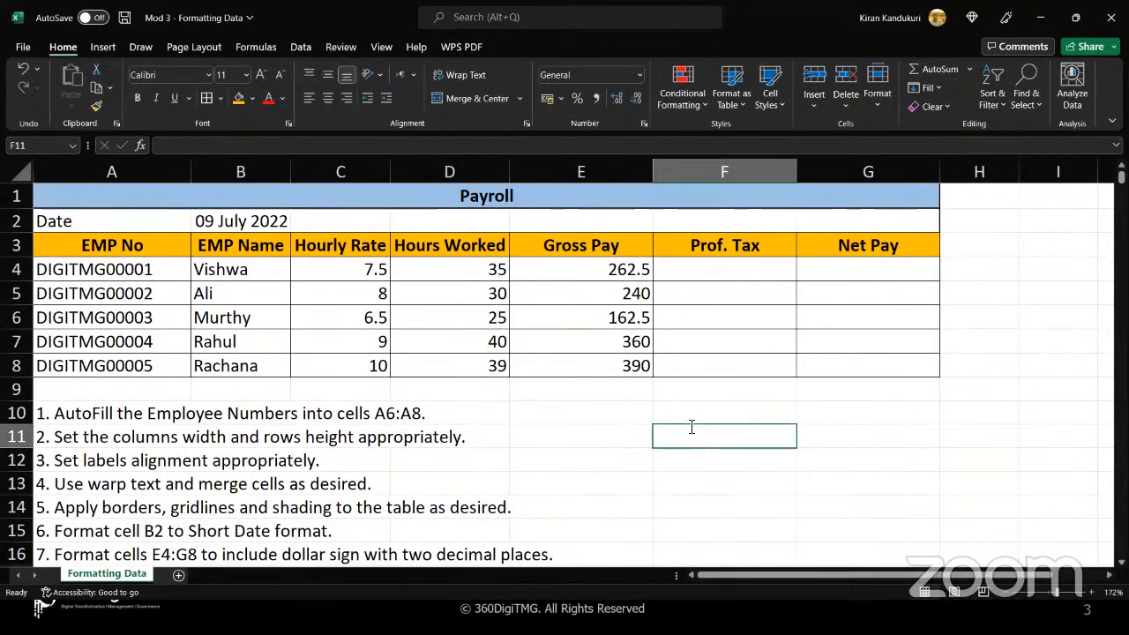
{"action": "type", "text": "Professional Ta"}
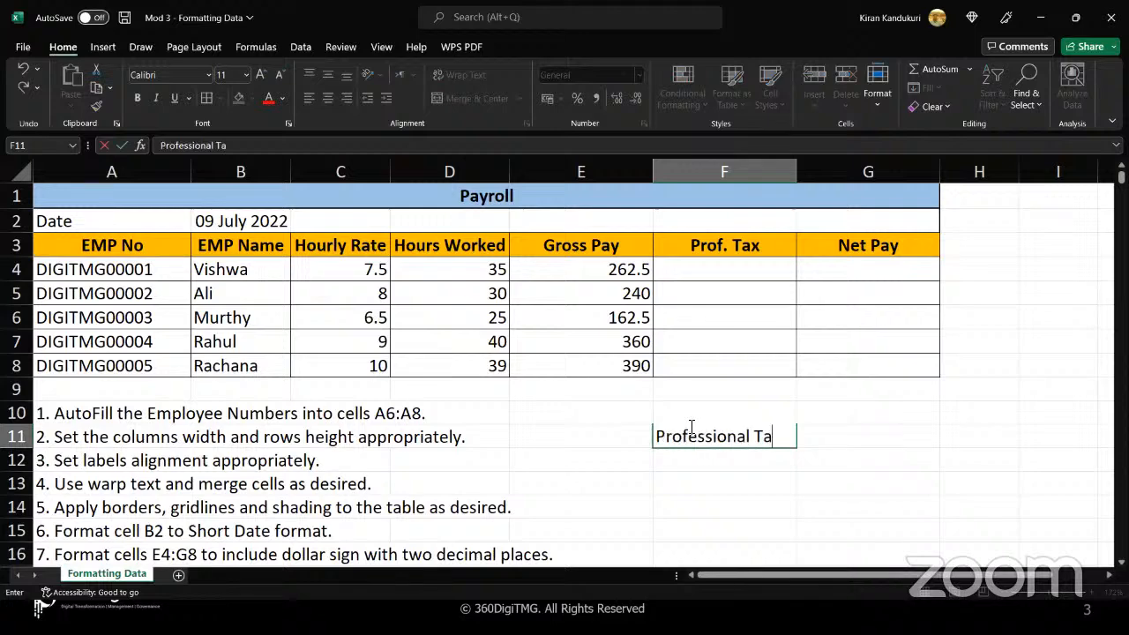
{"action": "type", "text": "x"}
{"action": "key", "text": "Tab"}
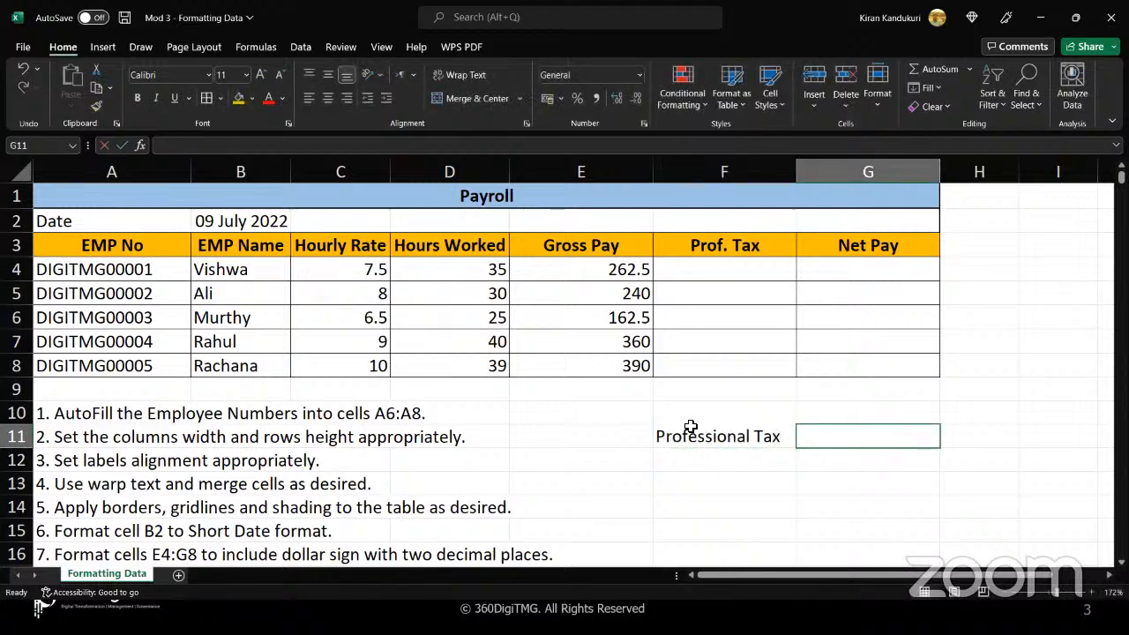
{"action": "type", "text": "6%"}
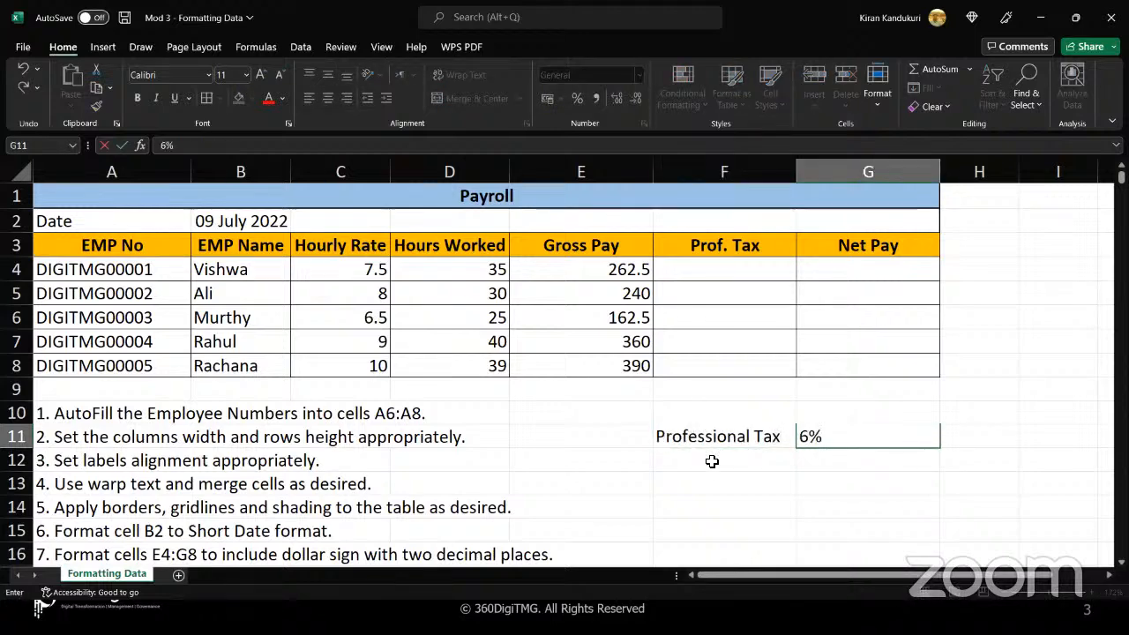
{"action": "left_click", "coordinate": [712, 461]}
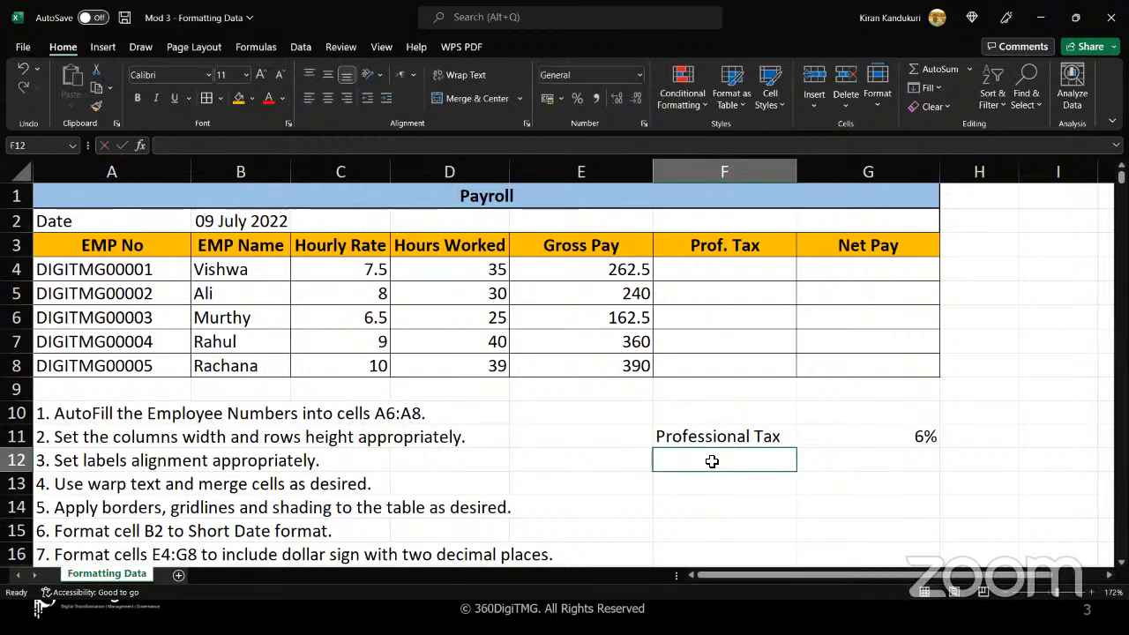
{"action": "left_click", "coordinate": [841, 431]}
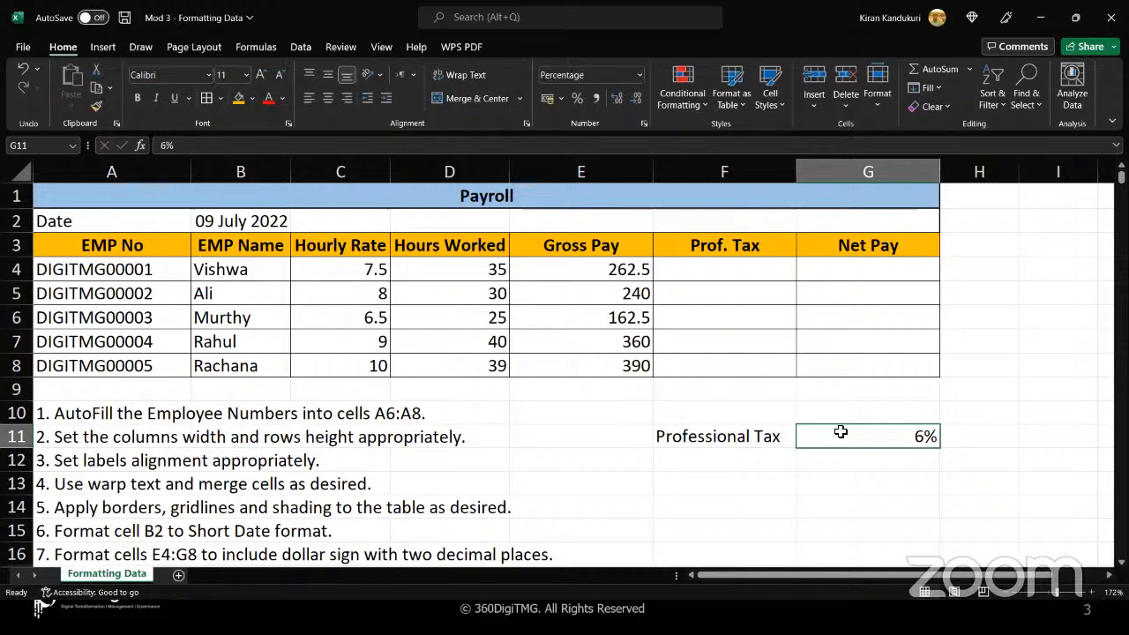
Start a PRODUCT formula in the first employee's Prof. Tax cell, F4
{"action": "left_click", "coordinate": [738, 274]}
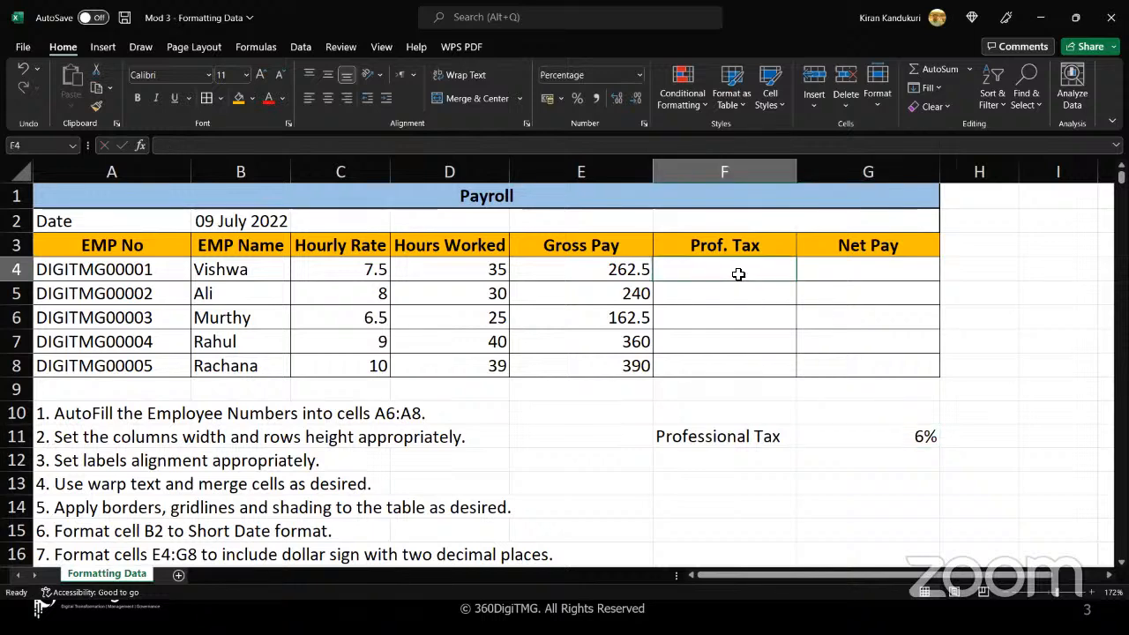
{"action": "type", "text": "=("}
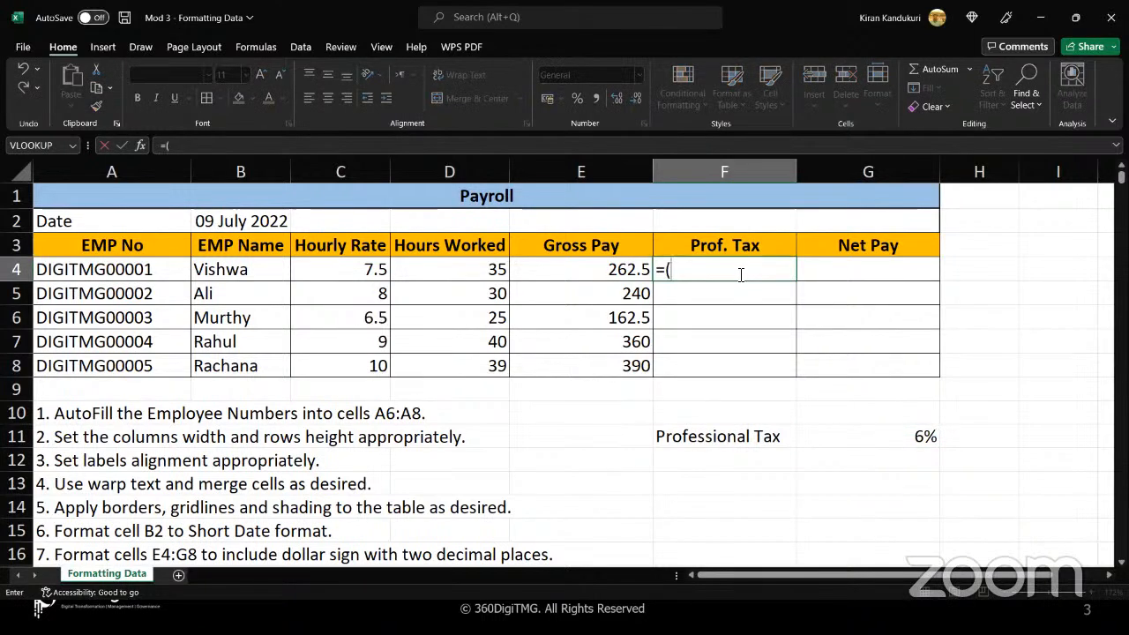
{"action": "key", "text": "BackSpace"}
{"action": "type", "text": "por"}
{"action": "key", "text": "BackSpace"}
{"action": "key", "text": "BackSpace"}
{"action": "type", "text": "r"}
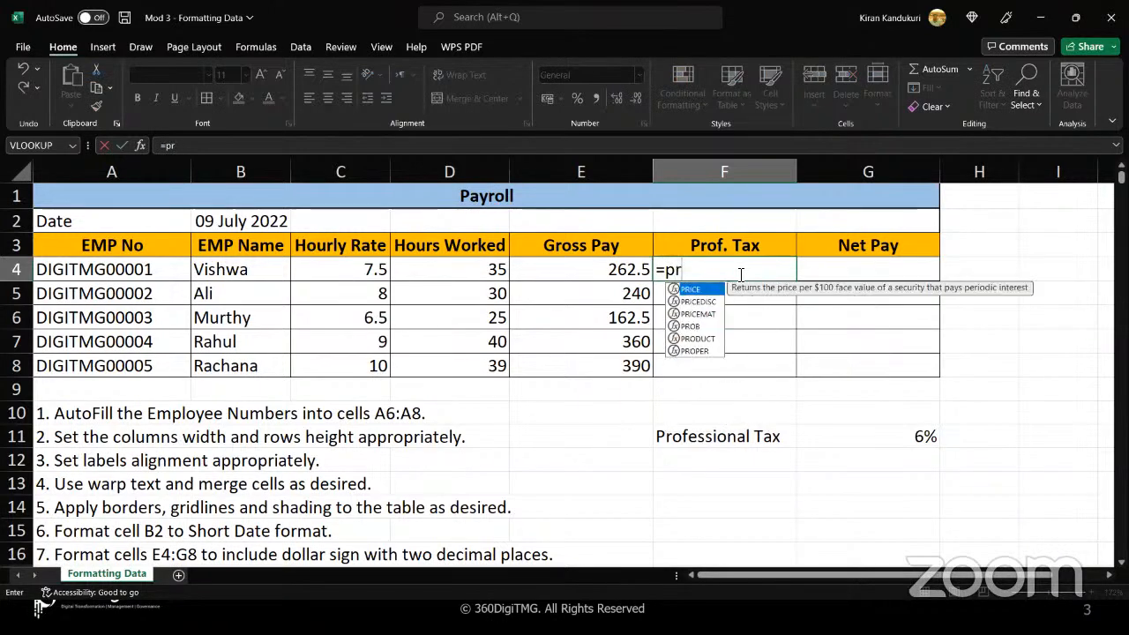
{"action": "type", "text": "odu"}
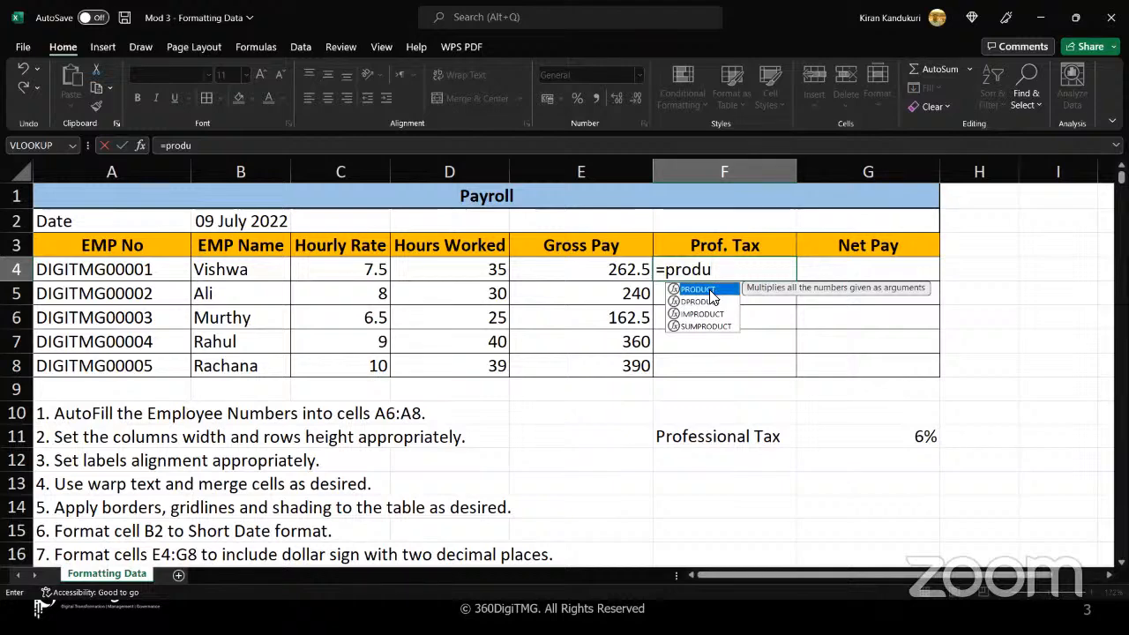
{"action": "double_click", "coordinate": [710, 291]}
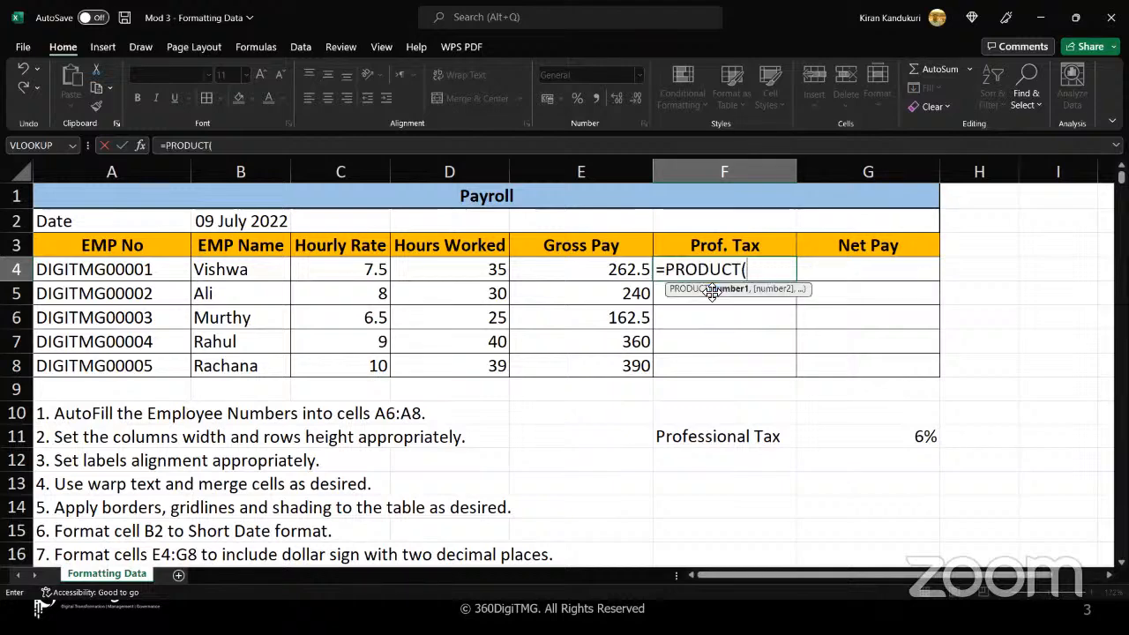
Complete the Prof. Tax formula as =PRODUCT(E4,$G$11) with an absolute rate reference, and fill it from F4 down to F8
{"action": "left_click", "coordinate": [592, 274]}
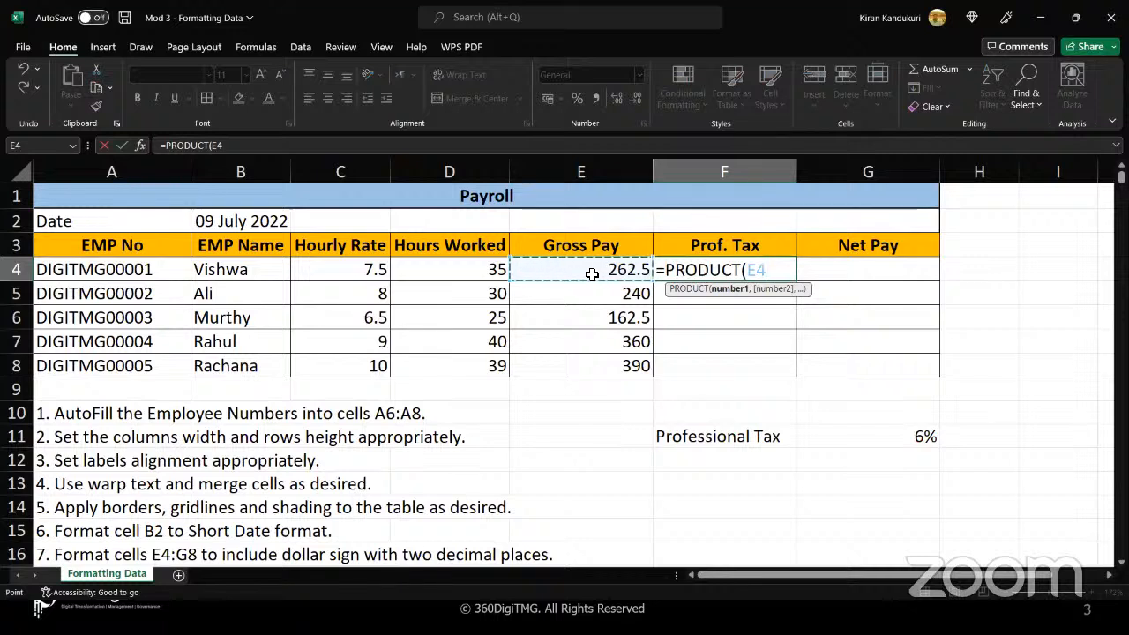
{"action": "type", "text": ","}
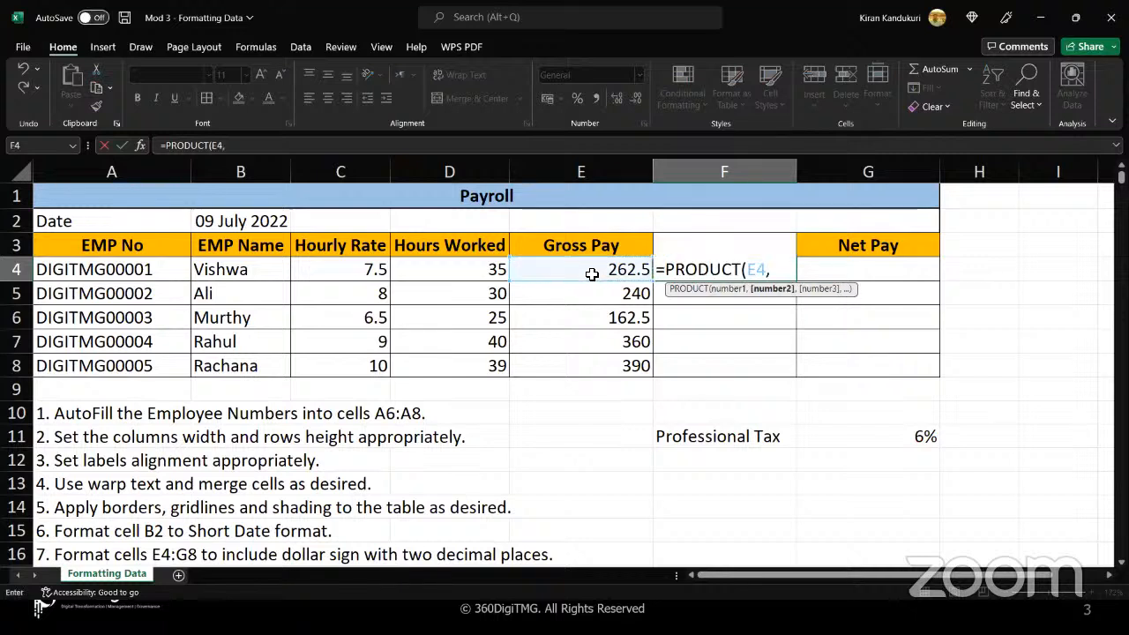
{"action": "left_click", "coordinate": [856, 436]}
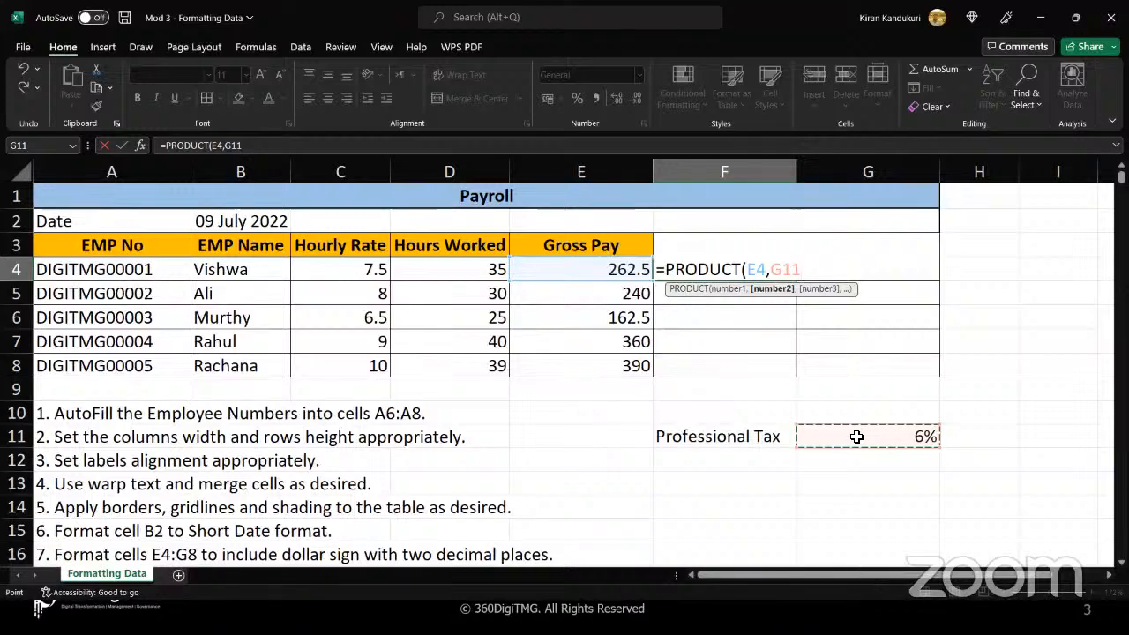
{"action": "key", "text": "F4"}
{"action": "type", "text": ")"}
{"action": "key", "text": "Return"}
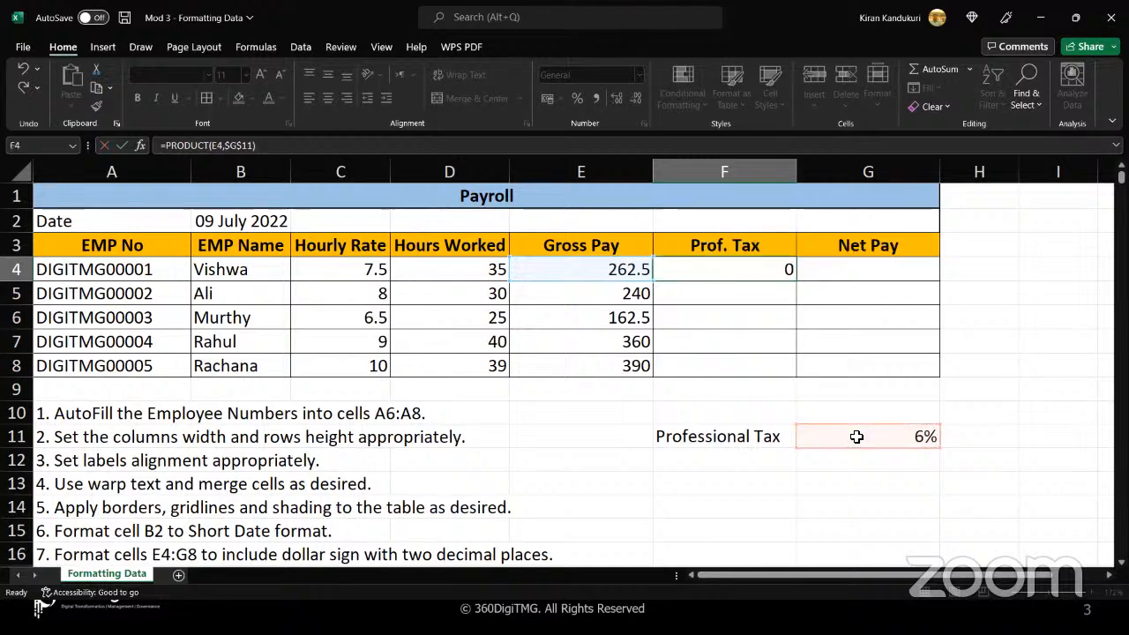
{"action": "left_click", "coordinate": [736, 260]}
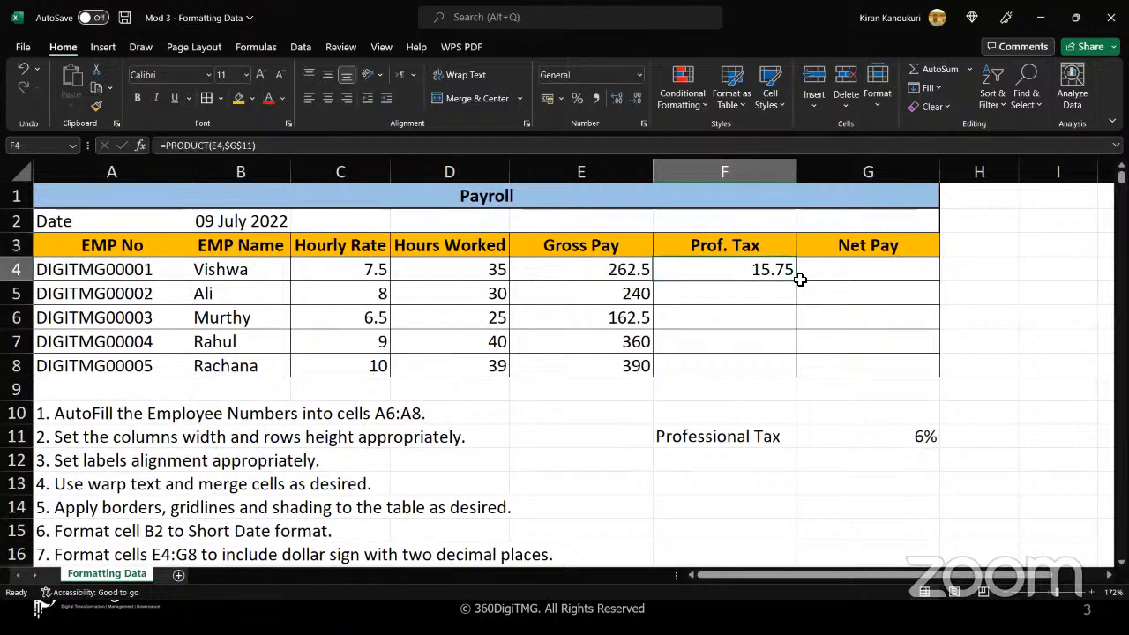
{"action": "left_click_drag", "start_coordinate": [797, 282], "coordinate": [797, 375]}
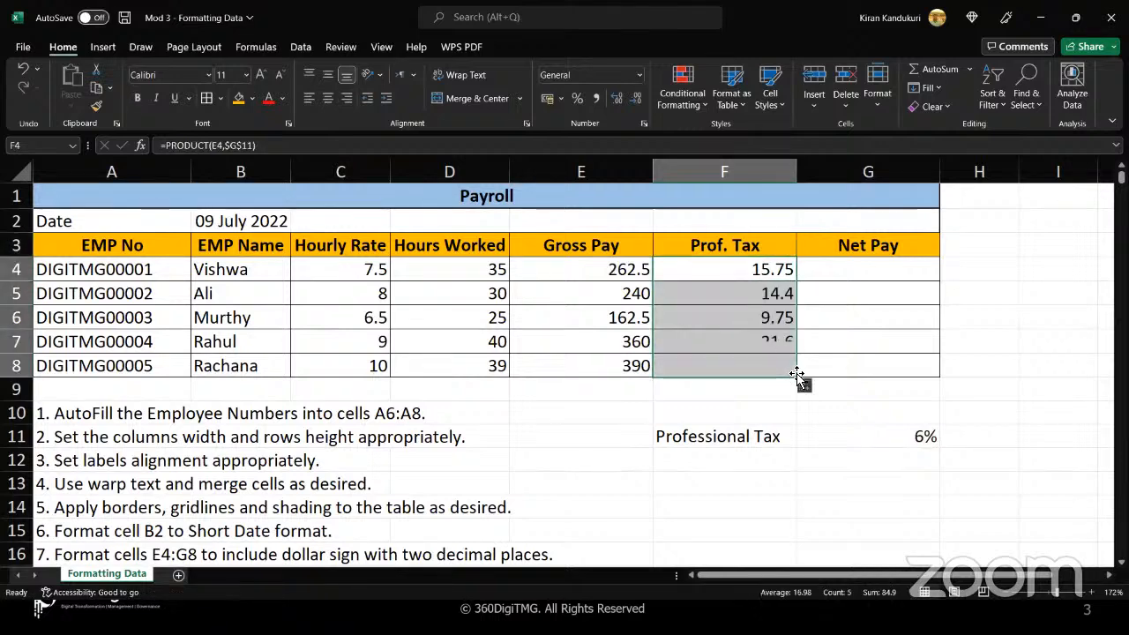
Calculate Net Pay in G4 as Gross Pay minus Prof. Tax with =(E4-F4), and fill the formula down to G8
{"action": "left_click", "coordinate": [835, 270]}
{"action": "scroll", "coordinate": [424, 484], "scroll_direction": "down", "scroll_amount": 2}
{"action": "scroll", "coordinate": [425, 484], "scroll_direction": "down", "scroll_amount": 2}
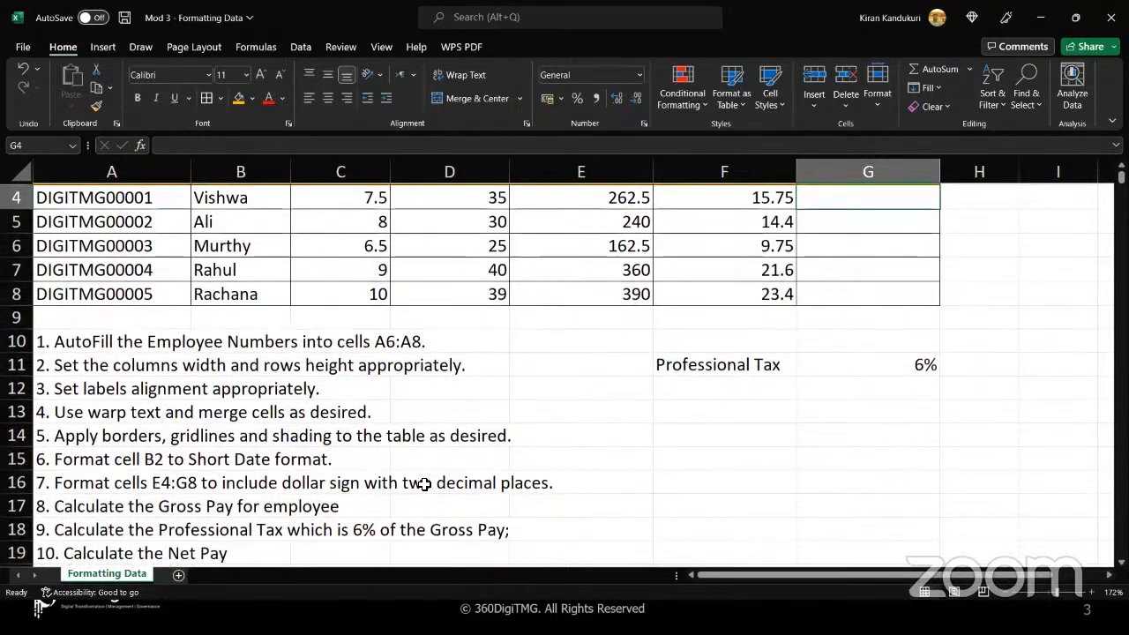
{"action": "scroll", "coordinate": [425, 484], "scroll_direction": "up", "scroll_amount": 5}
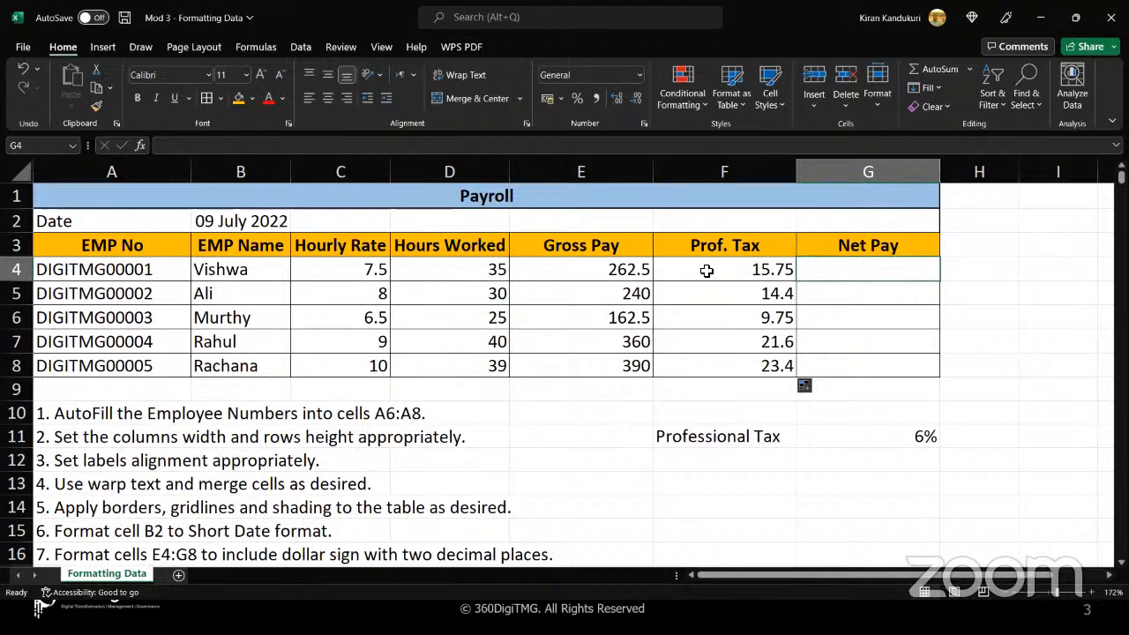
{"action": "double_click", "coordinate": [845, 270]}
{"action": "type", "text": "=("}
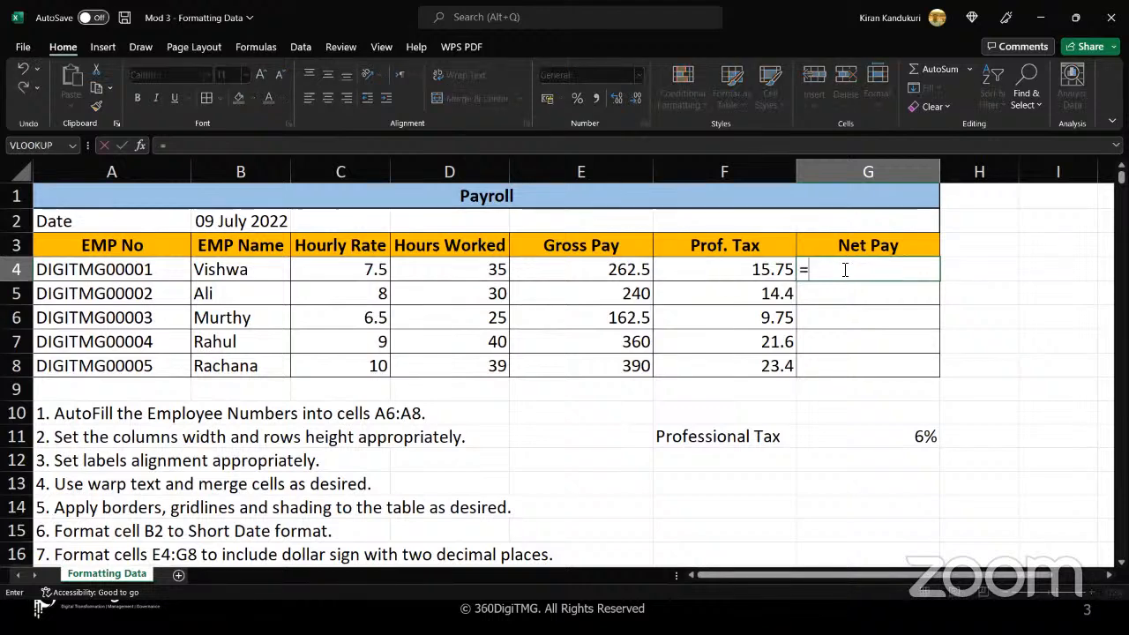
{"action": "left_click", "coordinate": [609, 268]}
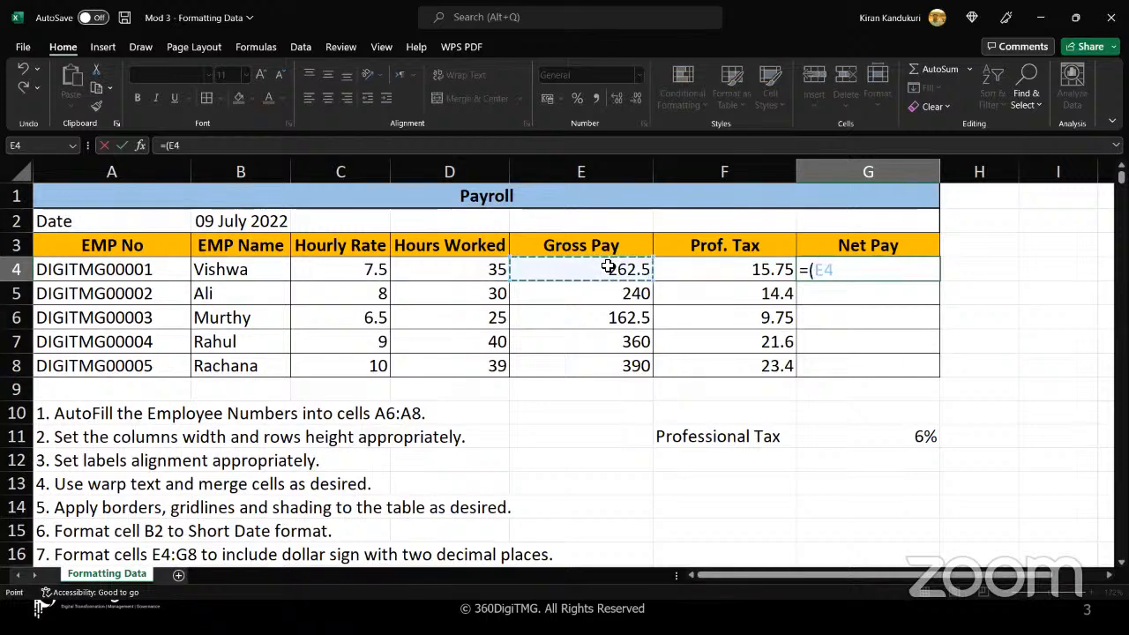
{"action": "type", "text": "-"}
{"action": "left_click", "coordinate": [676, 267]}
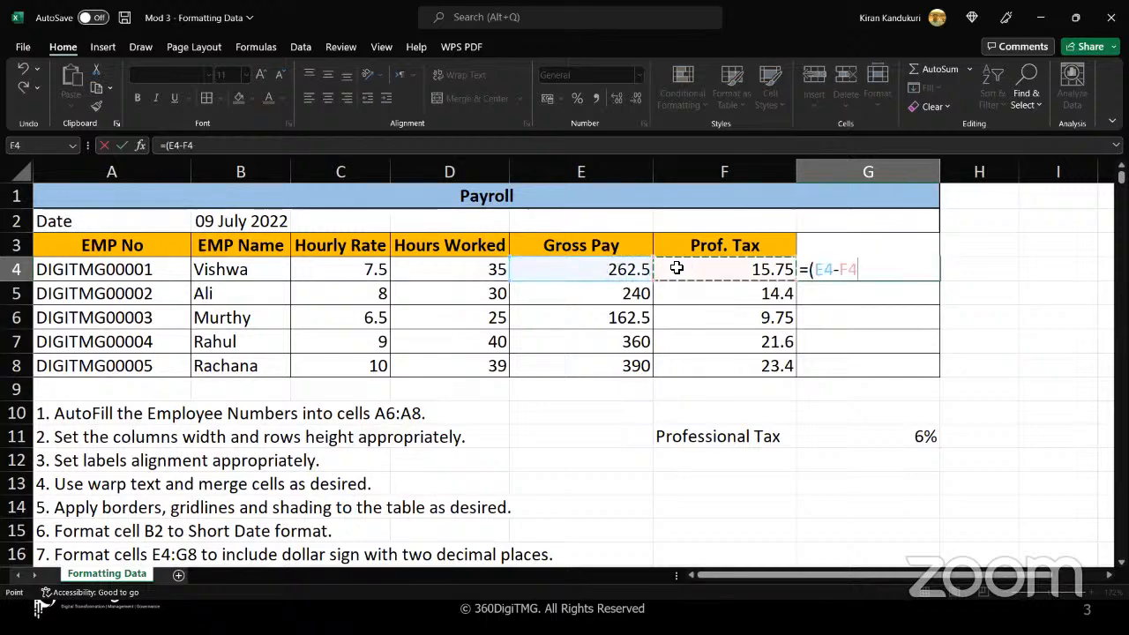
{"action": "type", "text": ")"}
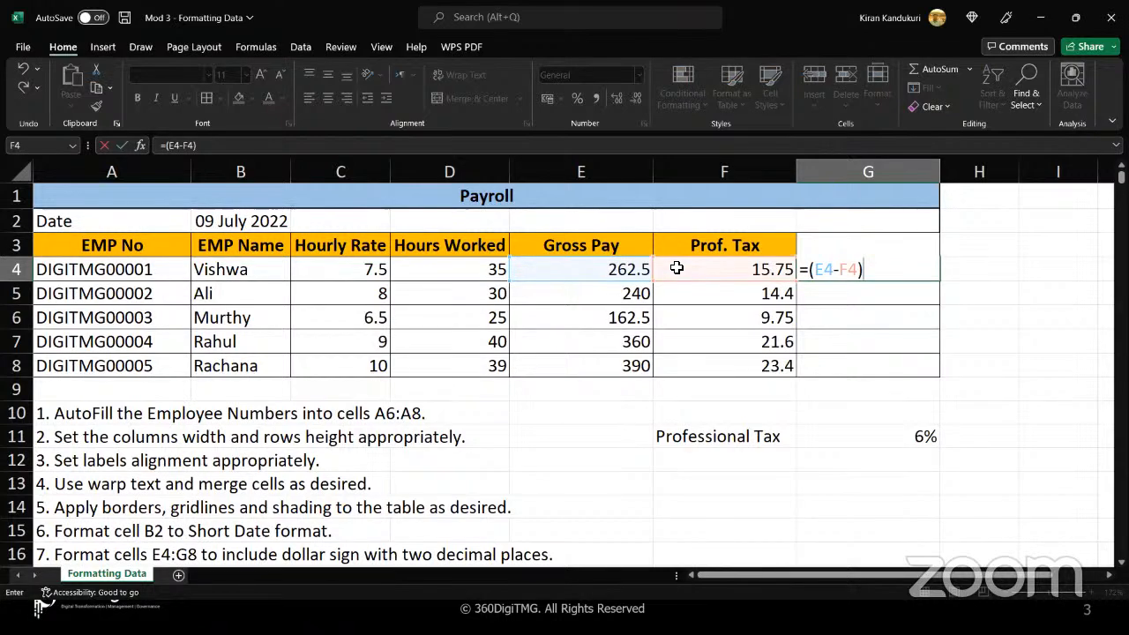
{"action": "key", "text": "Return"}
{"action": "left_click", "coordinate": [869, 275]}
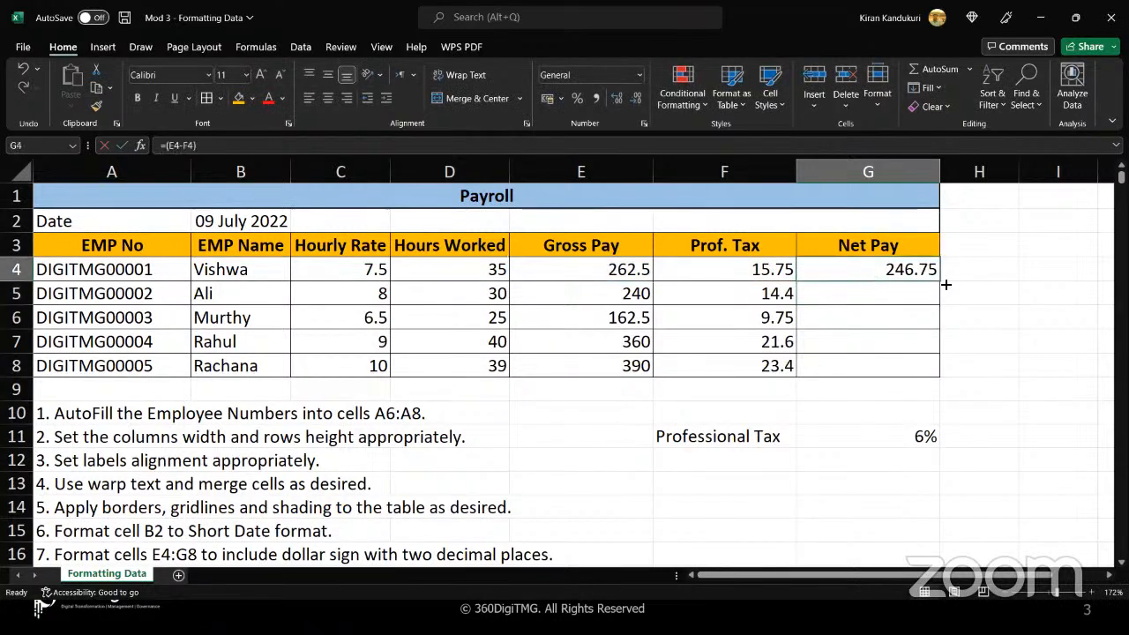
{"action": "left_click_drag", "start_coordinate": [940, 282], "coordinate": [939, 377]}
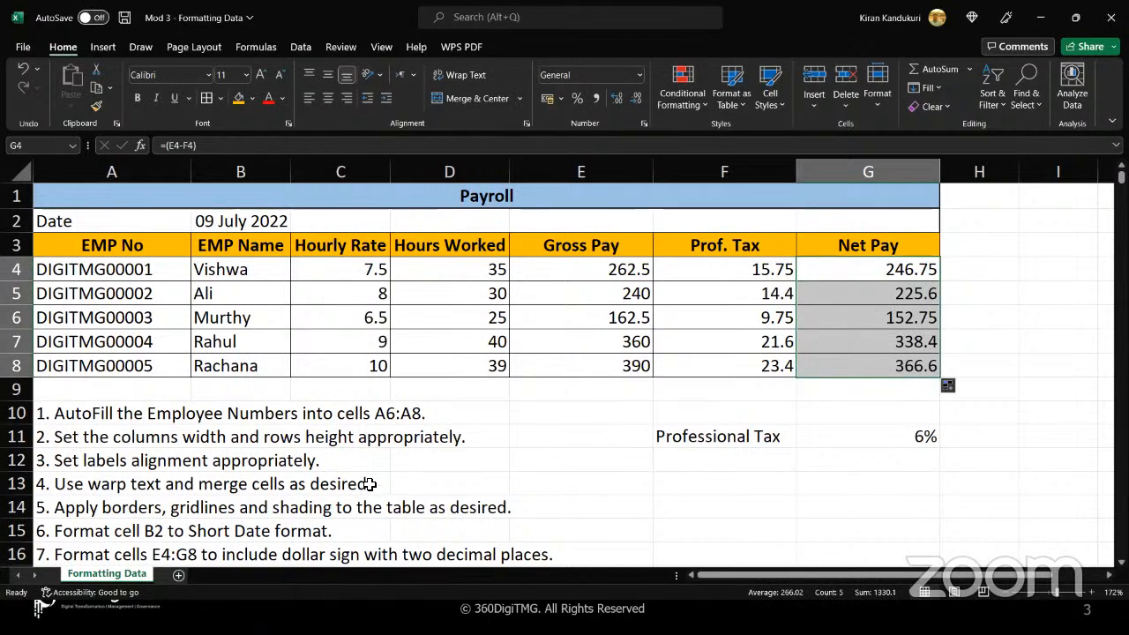
Format the pay cells E4:G8 as Currency and change them to the $ English (United States) accounting format
{"action": "scroll", "coordinate": [369, 484], "scroll_direction": "down", "scroll_amount": 1}
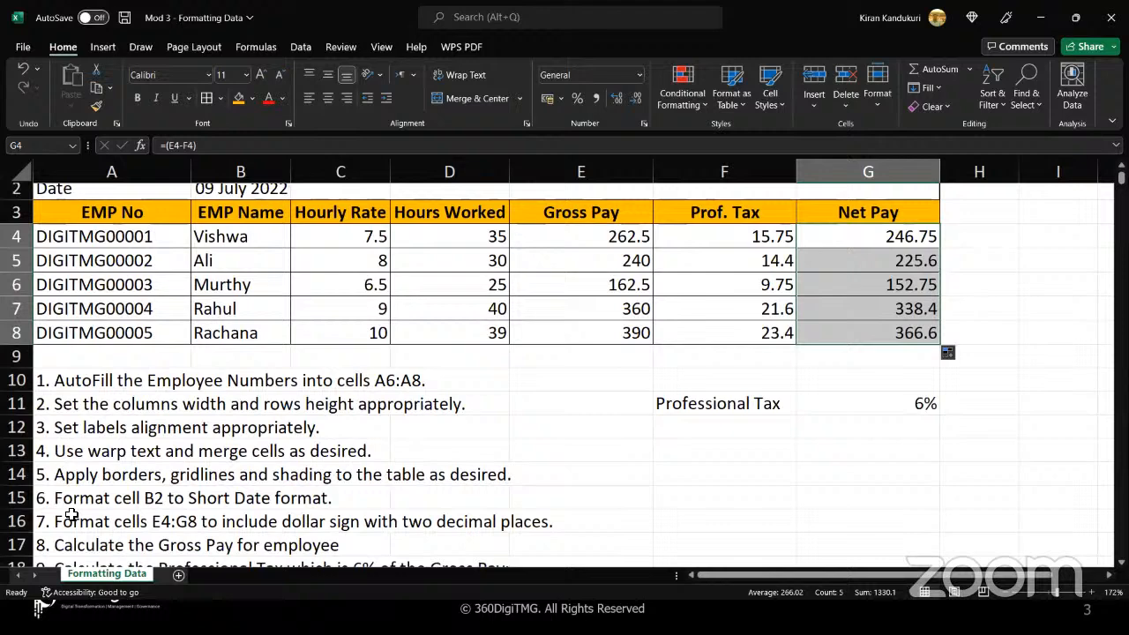
{"action": "left_click", "coordinate": [16, 521]}
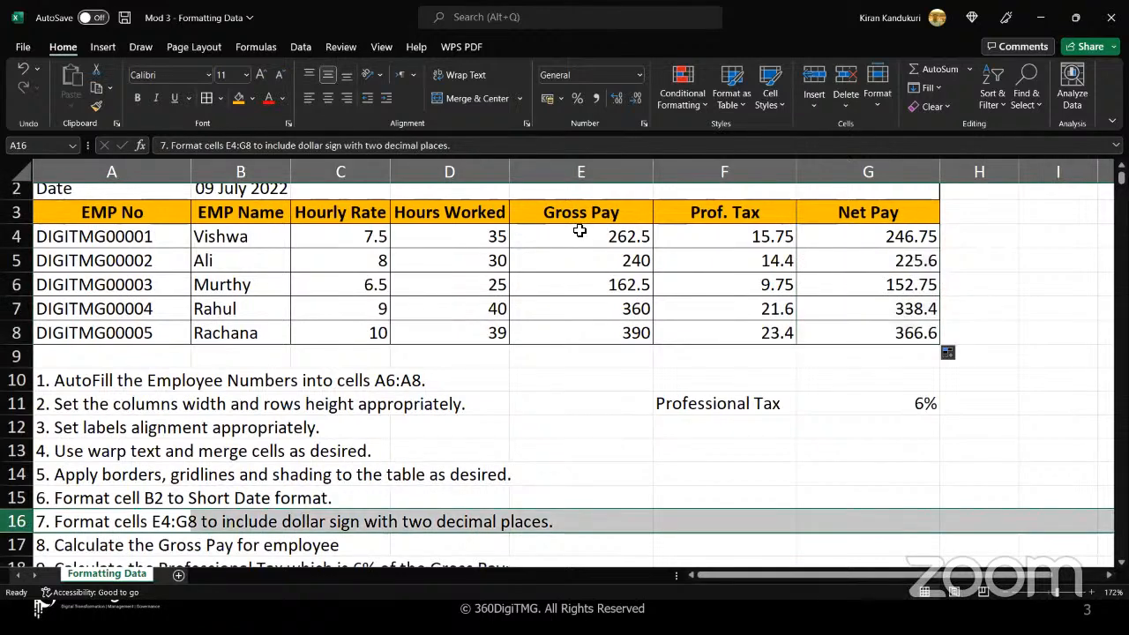
{"action": "left_click_drag", "start_coordinate": [578, 231], "coordinate": [867, 340]}
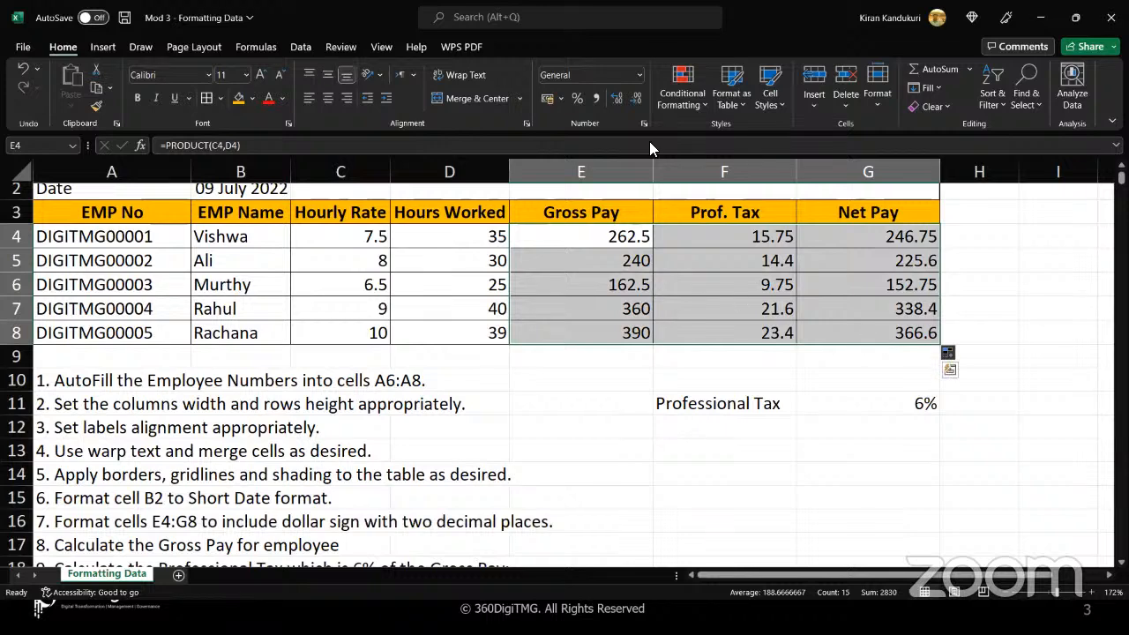
{"action": "left_click", "coordinate": [639, 75]}
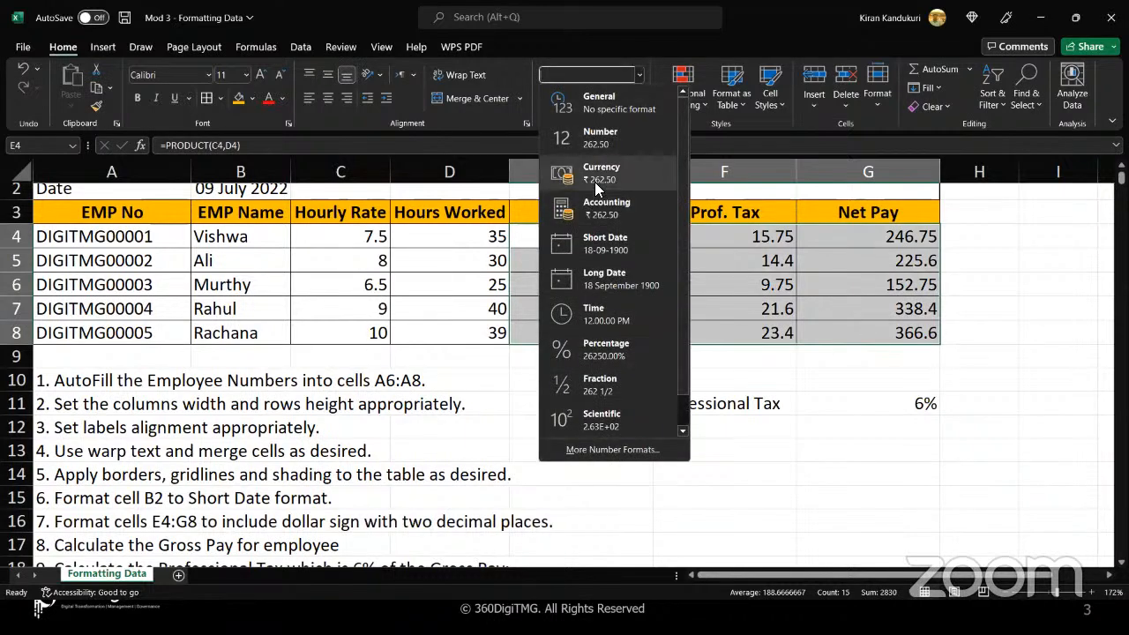
{"action": "left_click", "coordinate": [586, 177]}
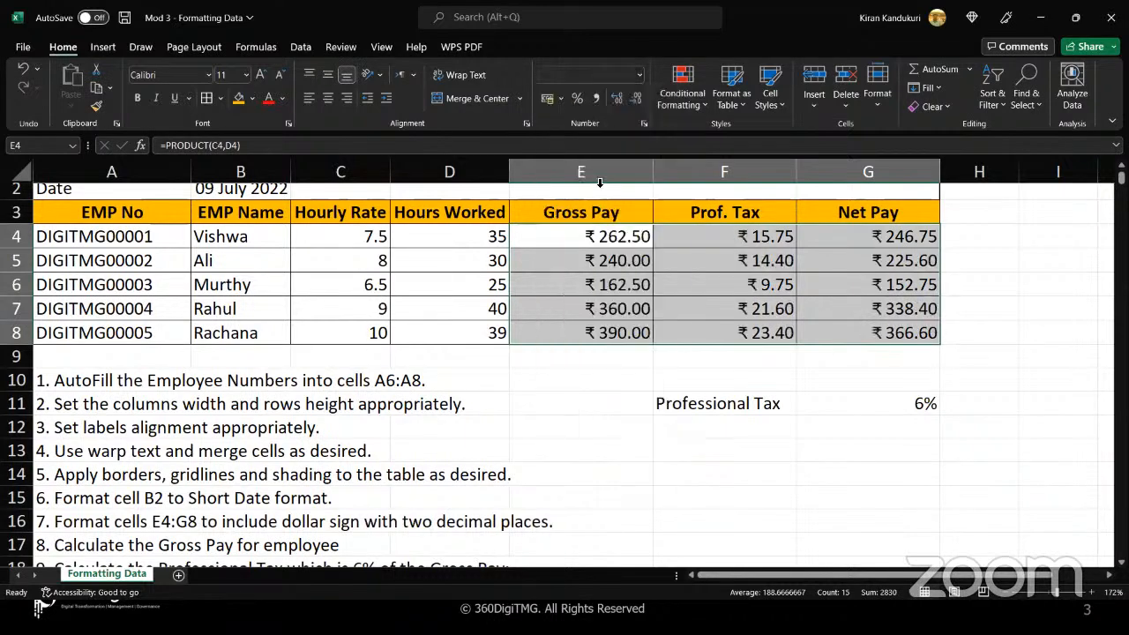
{"action": "left_click", "coordinate": [560, 100]}
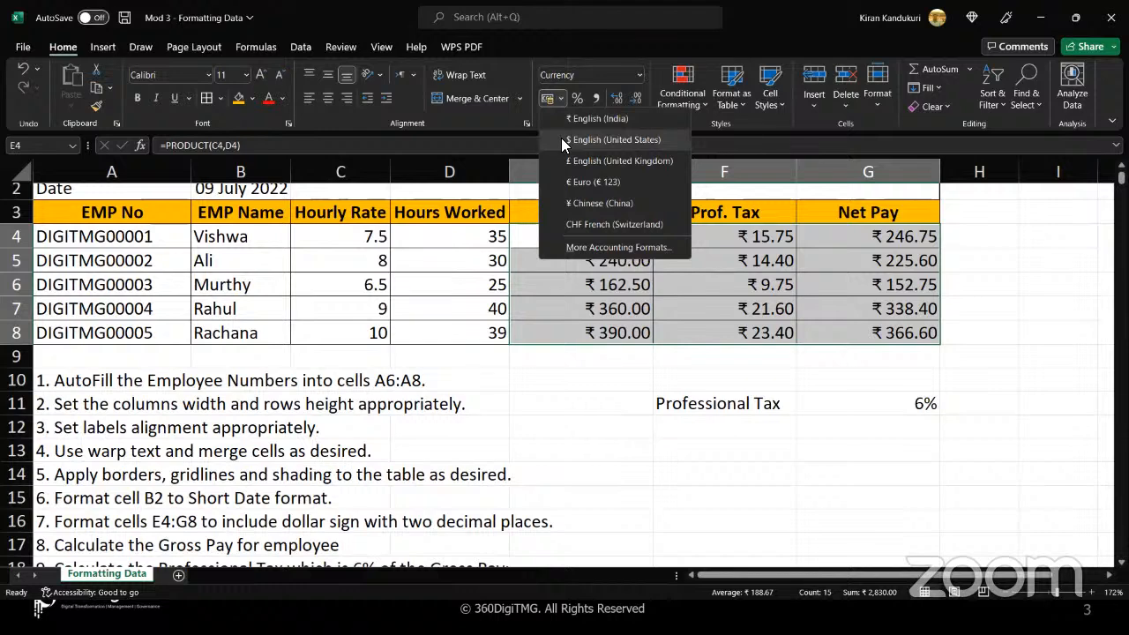
{"action": "left_click", "coordinate": [564, 139]}
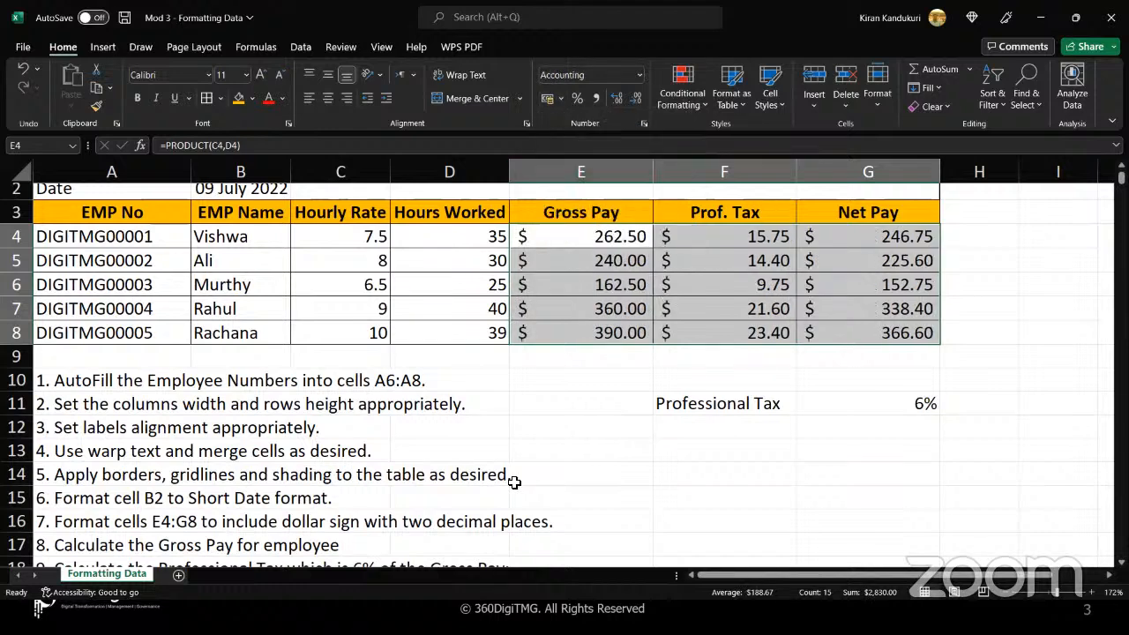
Review the first employee's Gross Pay and Prof. Tax formulas, and read through the exercise instructions below the table
{"action": "left_click", "coordinate": [624, 246]}
{"action": "left_click", "coordinate": [719, 243]}
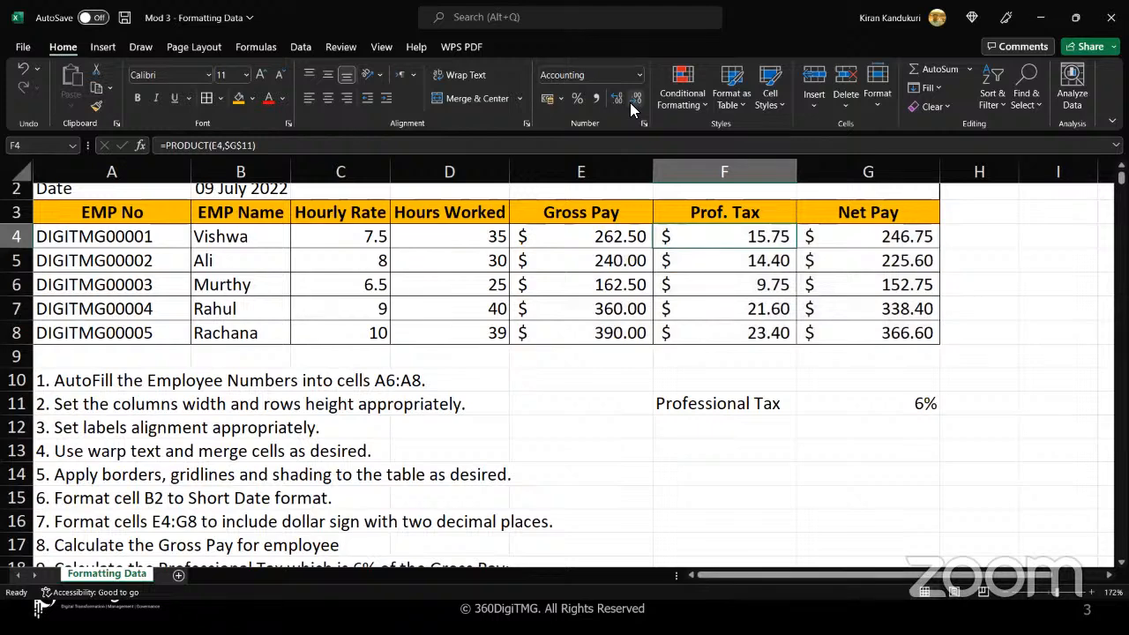
{"action": "left_click", "coordinate": [593, 246]}
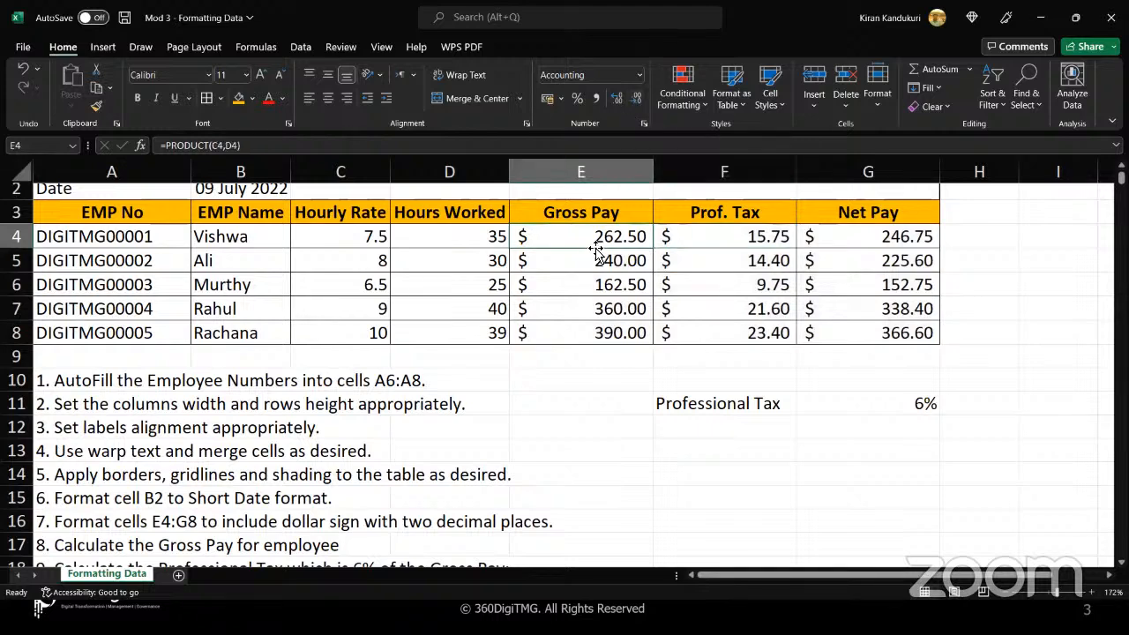
{"action": "left_click", "coordinate": [607, 376]}
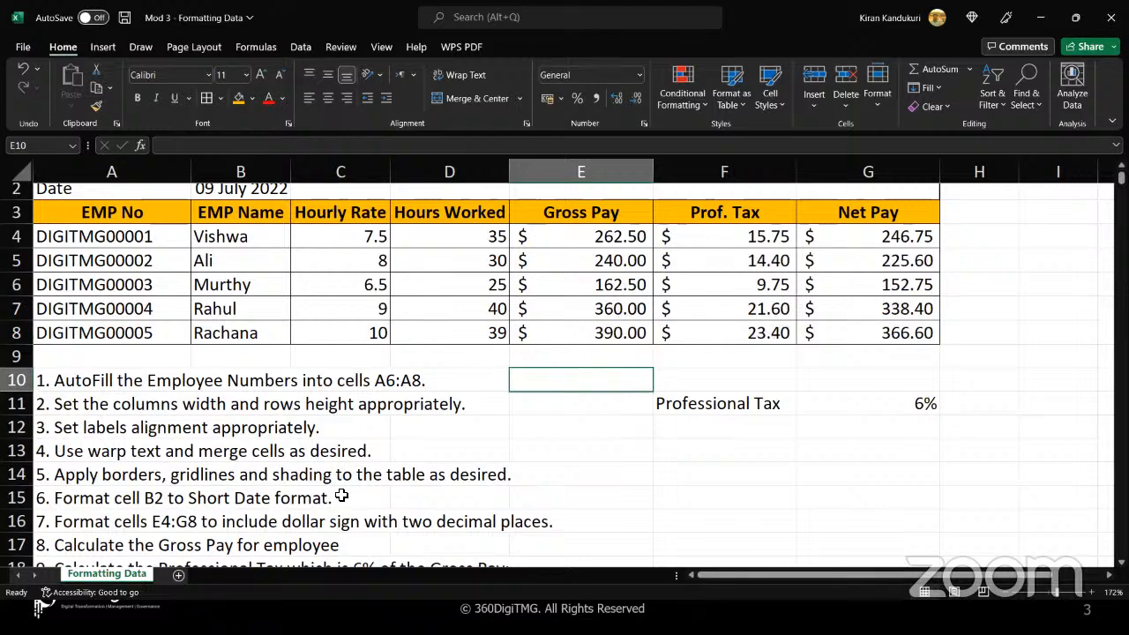
{"action": "scroll", "coordinate": [343, 496], "scroll_direction": "down", "scroll_amount": 1}
{"action": "scroll", "coordinate": [341, 496], "scroll_direction": "down", "scroll_amount": 1}
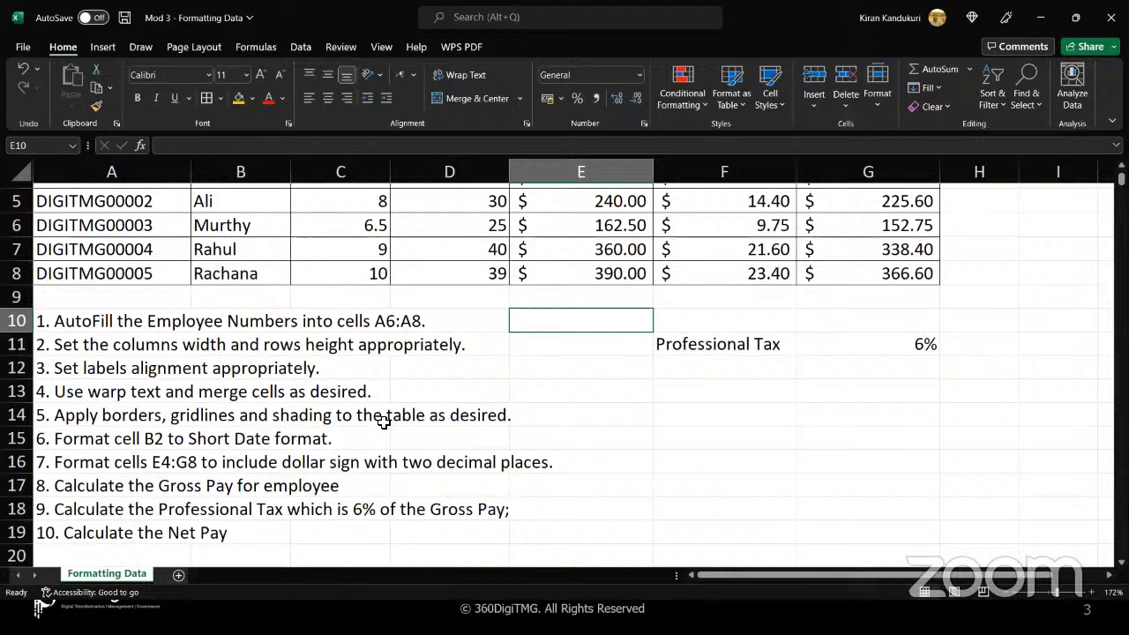
{"action": "scroll", "coordinate": [383, 421], "scroll_direction": "up", "scroll_amount": 2}
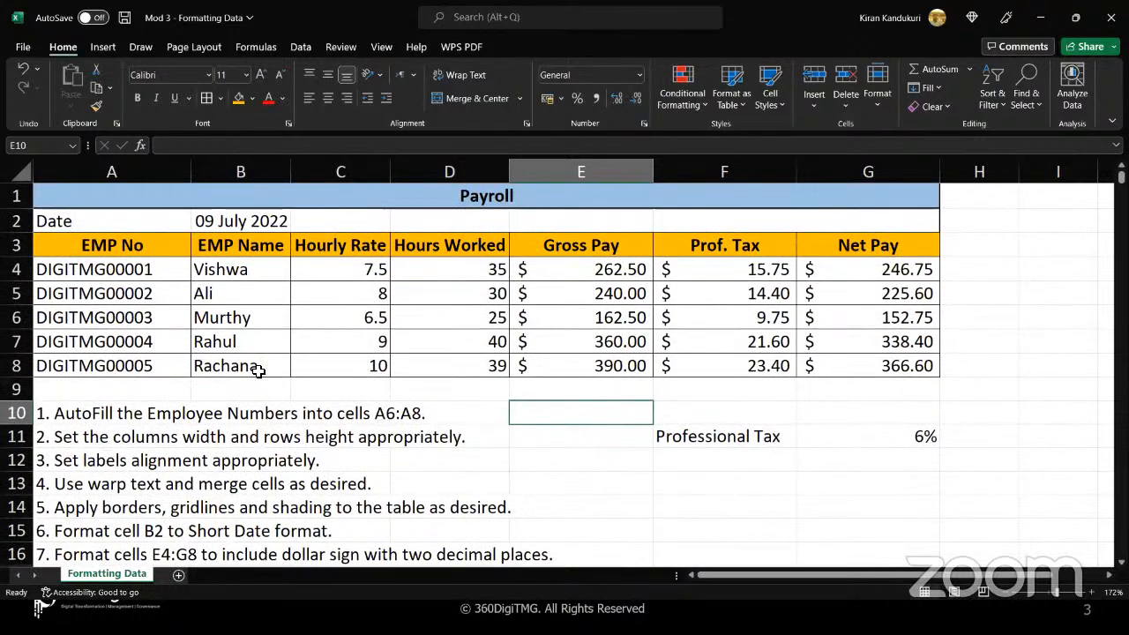
{"action": "left_click", "coordinate": [235, 388]}
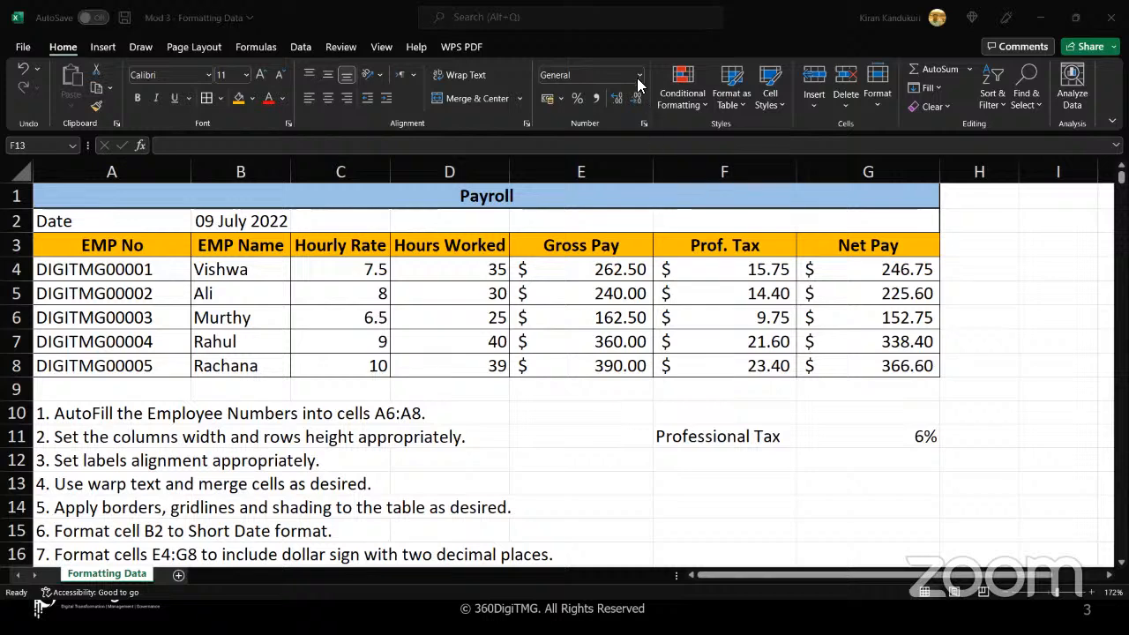
Apply the Currency number format to the pay cells E4:G8
{"action": "left_click", "coordinate": [600, 268]}
{"action": "left_click_drag", "start_coordinate": [599, 269], "coordinate": [859, 371]}
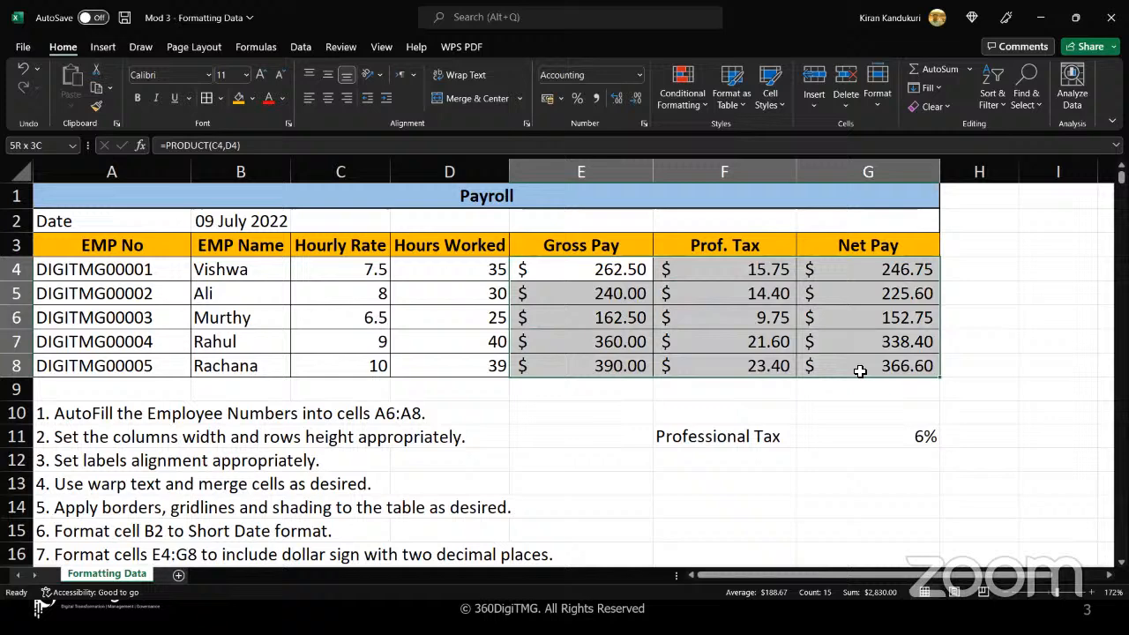
{"action": "left_click", "coordinate": [640, 74]}
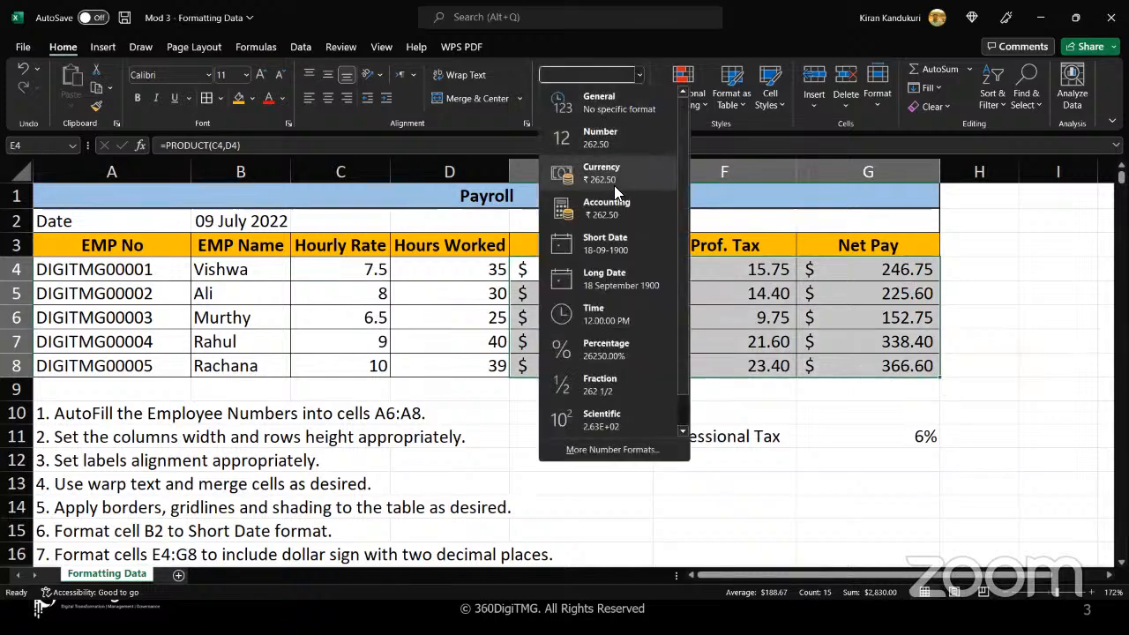
{"action": "left_click", "coordinate": [615, 177]}
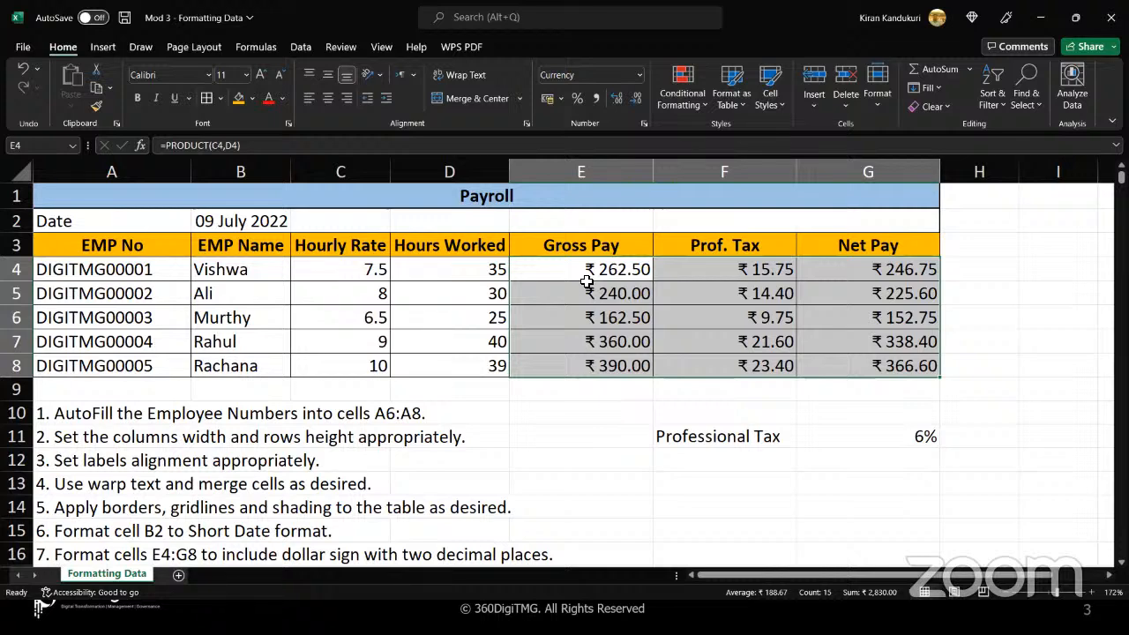
Switch the pay cells E4:G8 to the $ English (United States) accounting format
{"action": "scroll", "coordinate": [502, 424], "scroll_direction": "down", "scroll_amount": 1}
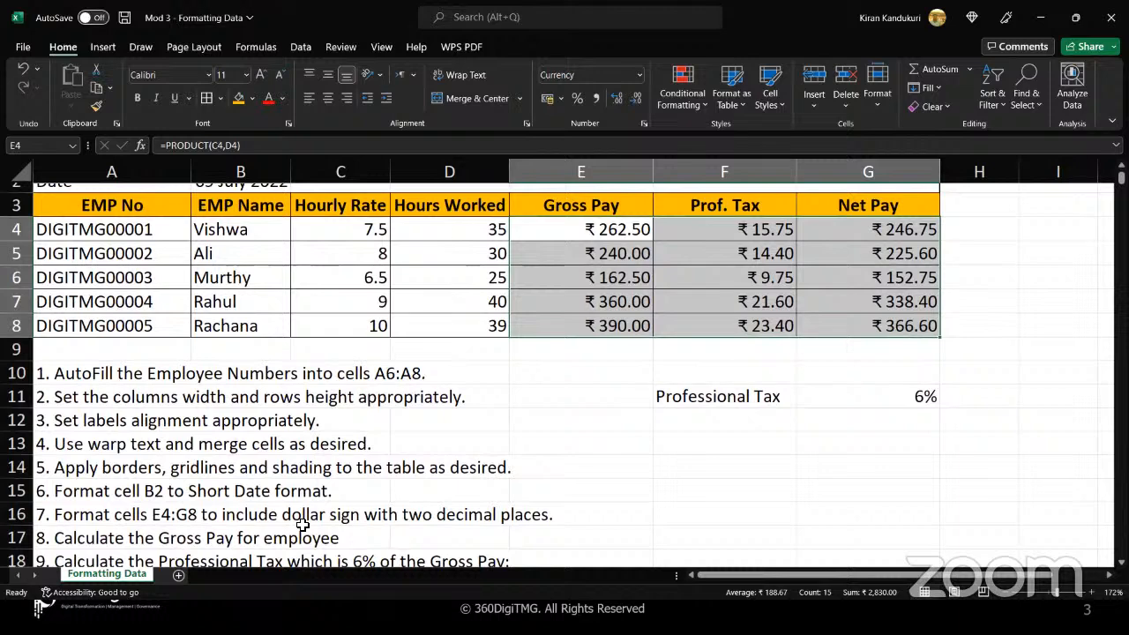
{"action": "scroll", "coordinate": [589, 291], "scroll_direction": "up", "scroll_amount": 1}
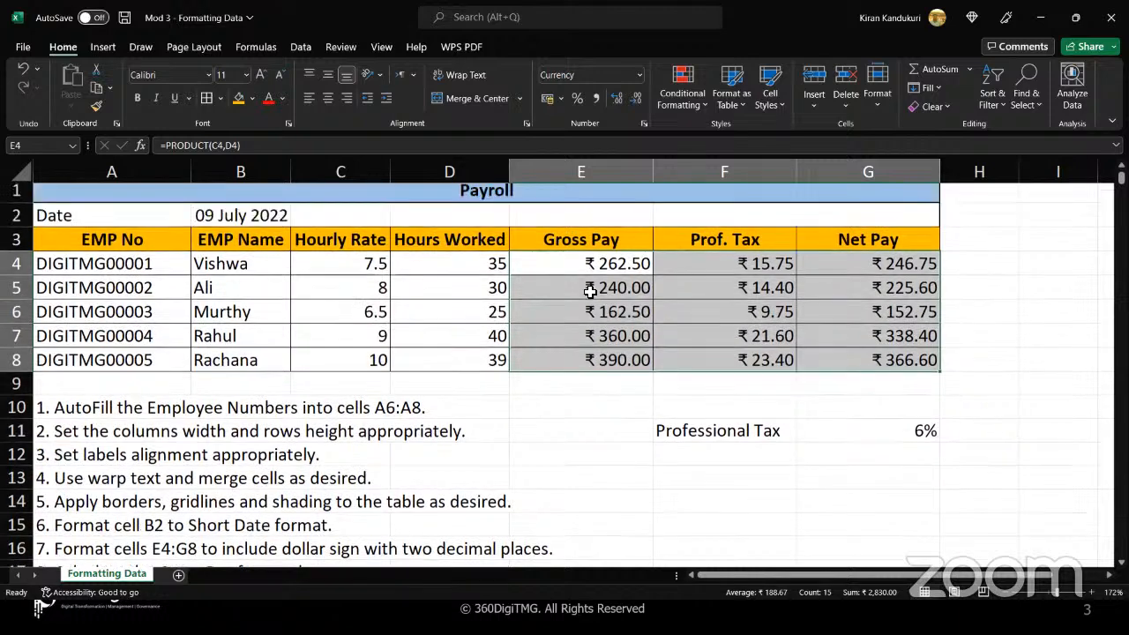
{"action": "scroll", "coordinate": [590, 291], "scroll_direction": "up", "scroll_amount": 1}
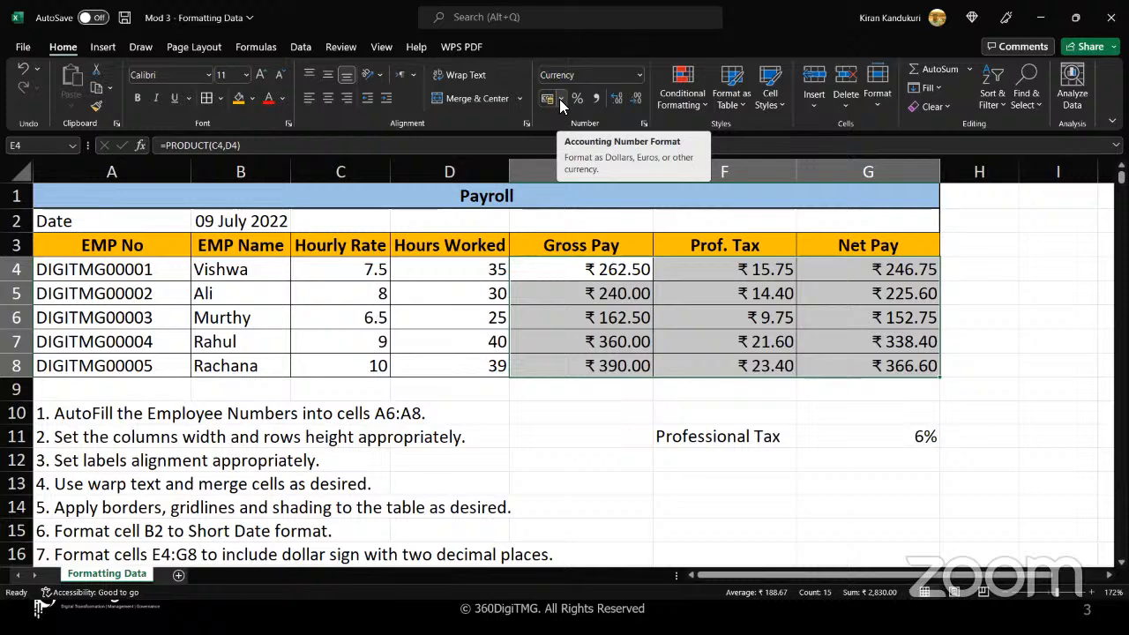
{"action": "left_click", "coordinate": [560, 100]}
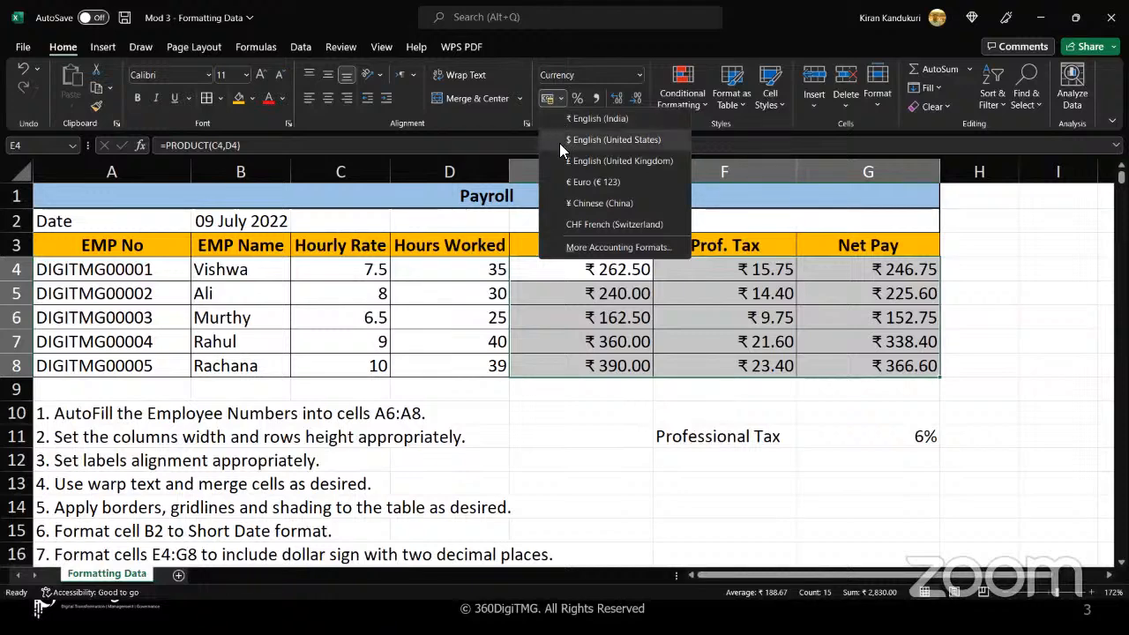
{"action": "left_click", "coordinate": [559, 143]}
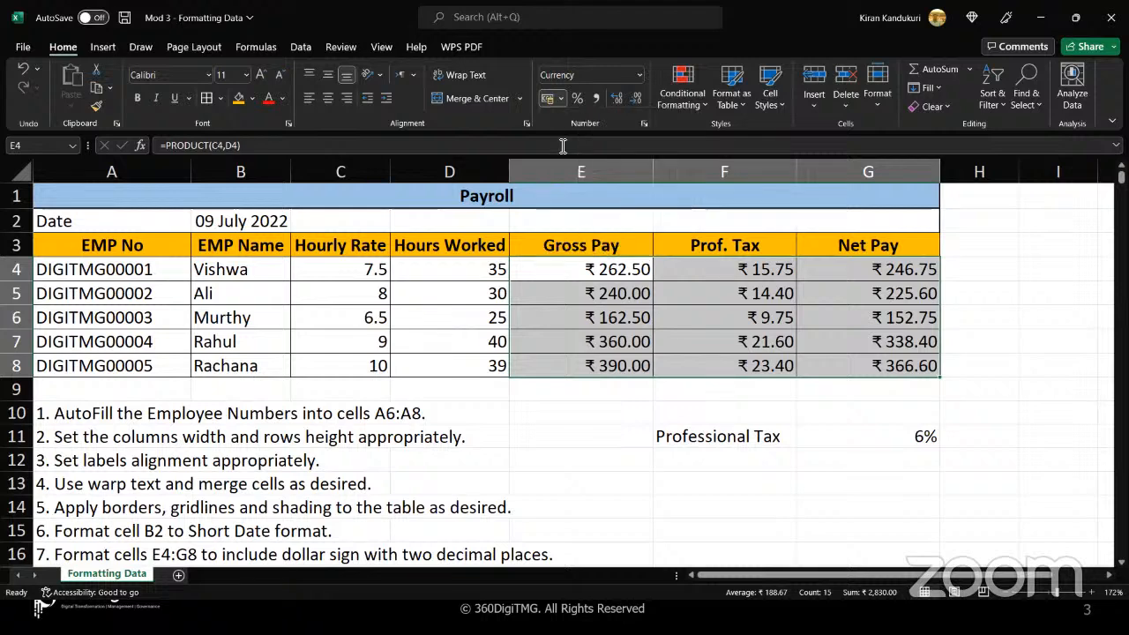
{"action": "left_click", "coordinate": [571, 368]}
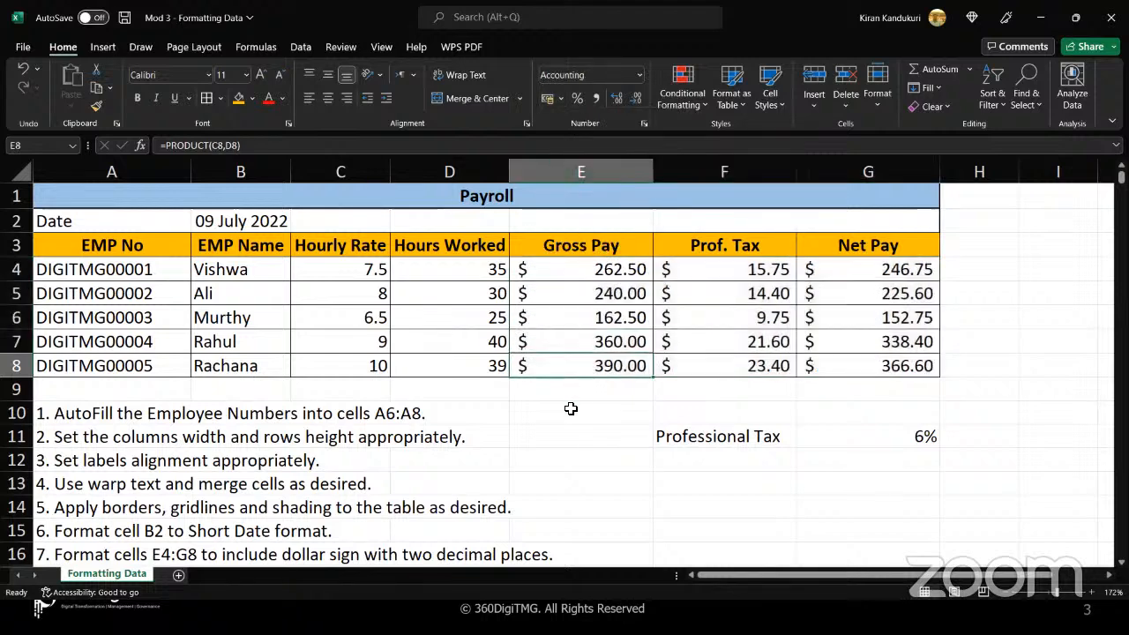
{"action": "left_click", "coordinate": [570, 409]}
{"action": "left_click", "coordinate": [718, 477]}
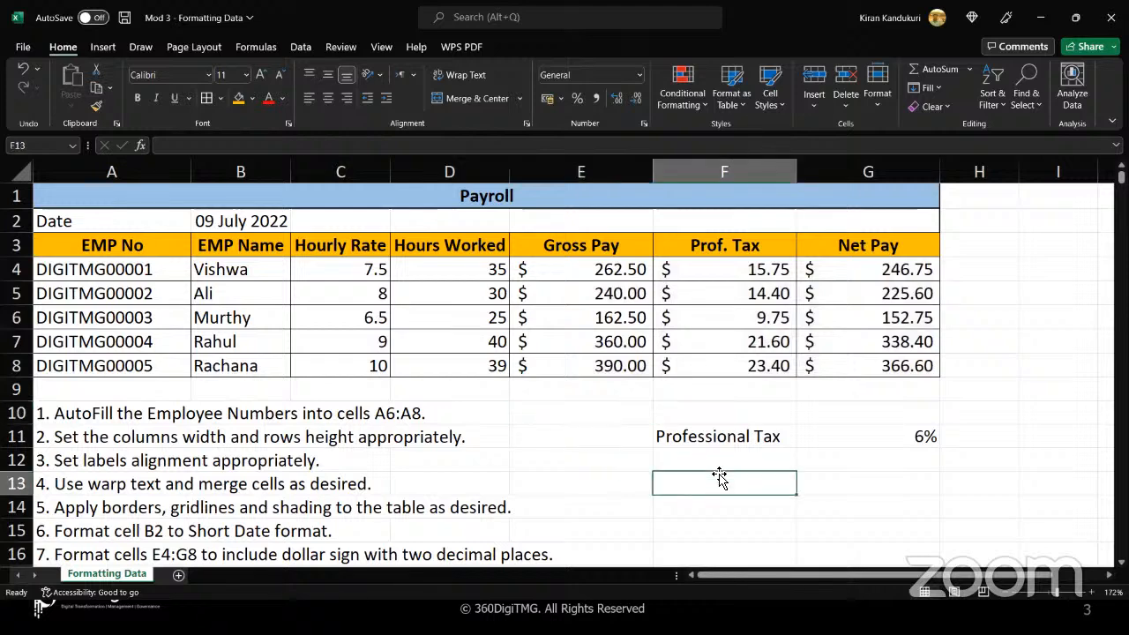
{"action": "left_click", "coordinate": [714, 463]}
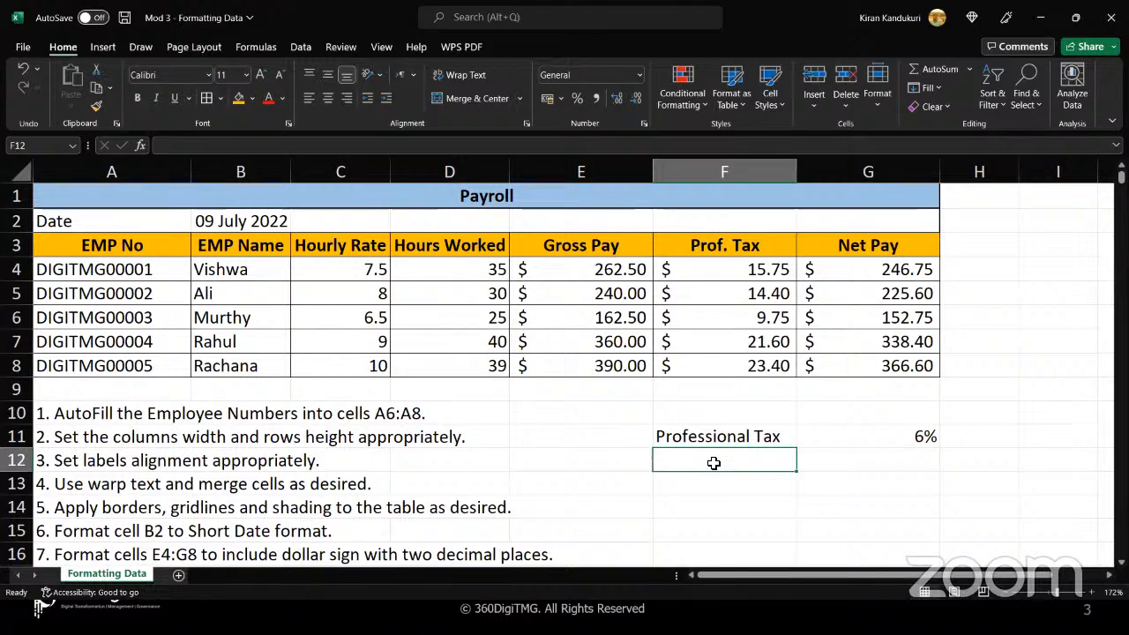
{"action": "left_click", "coordinate": [699, 480]}
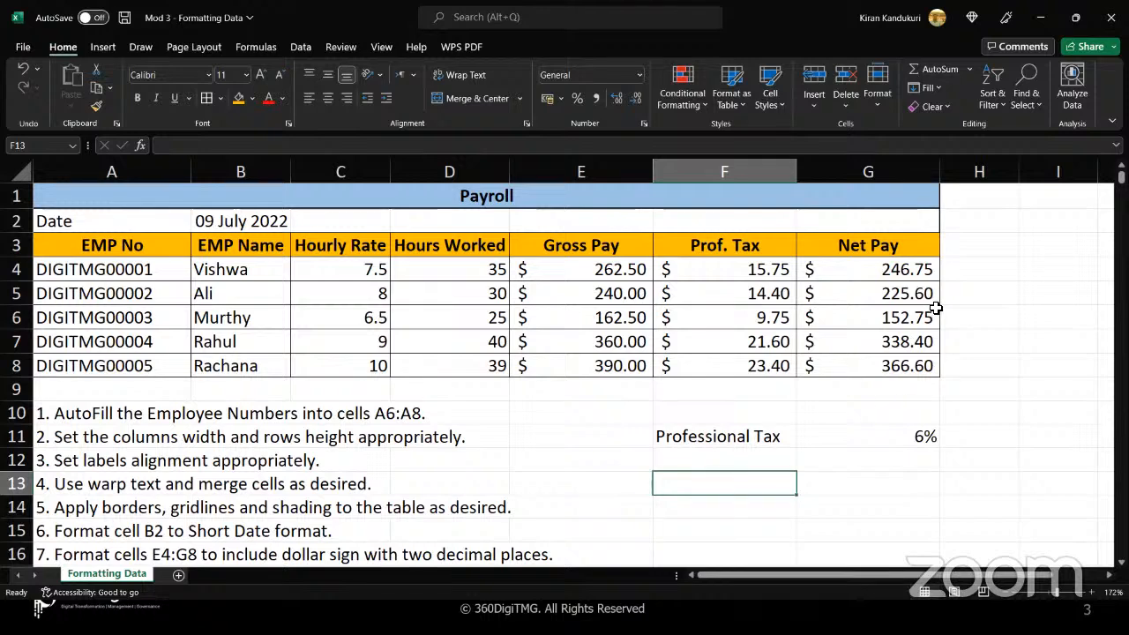
{"action": "left_click", "coordinate": [972, 201]}
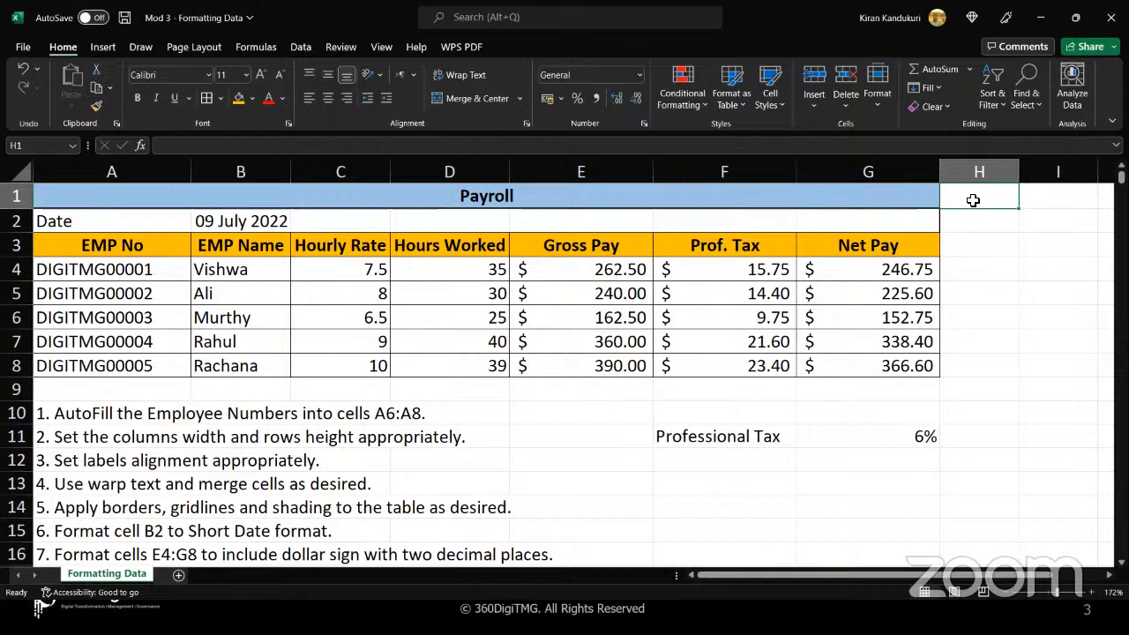
{"action": "left_click", "coordinate": [908, 186]}
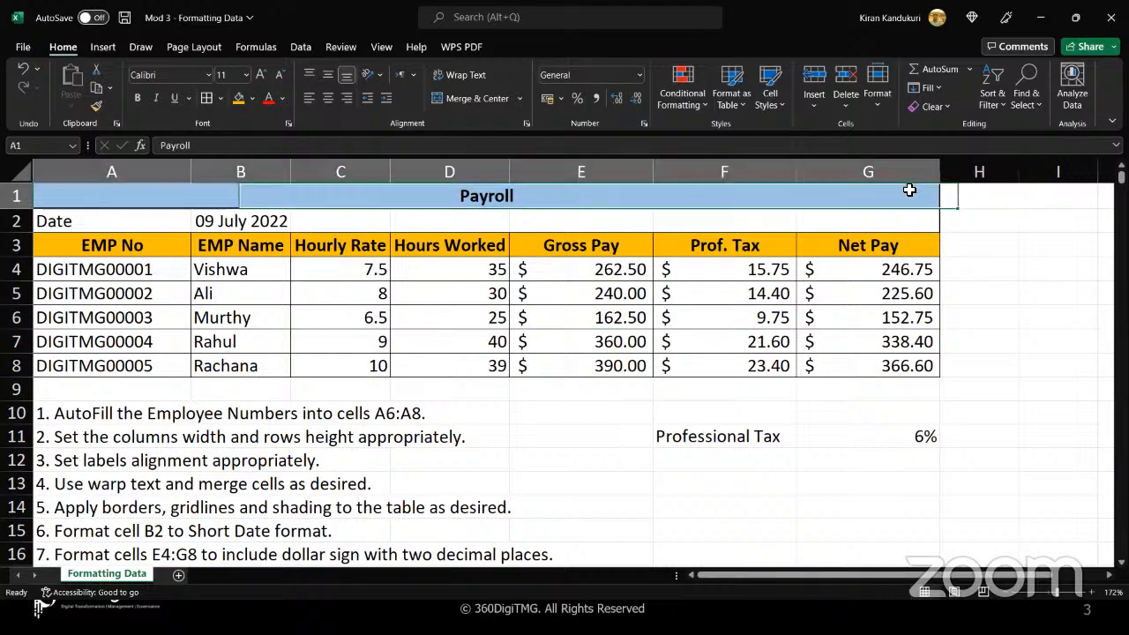
{"action": "left_click", "coordinate": [580, 408]}
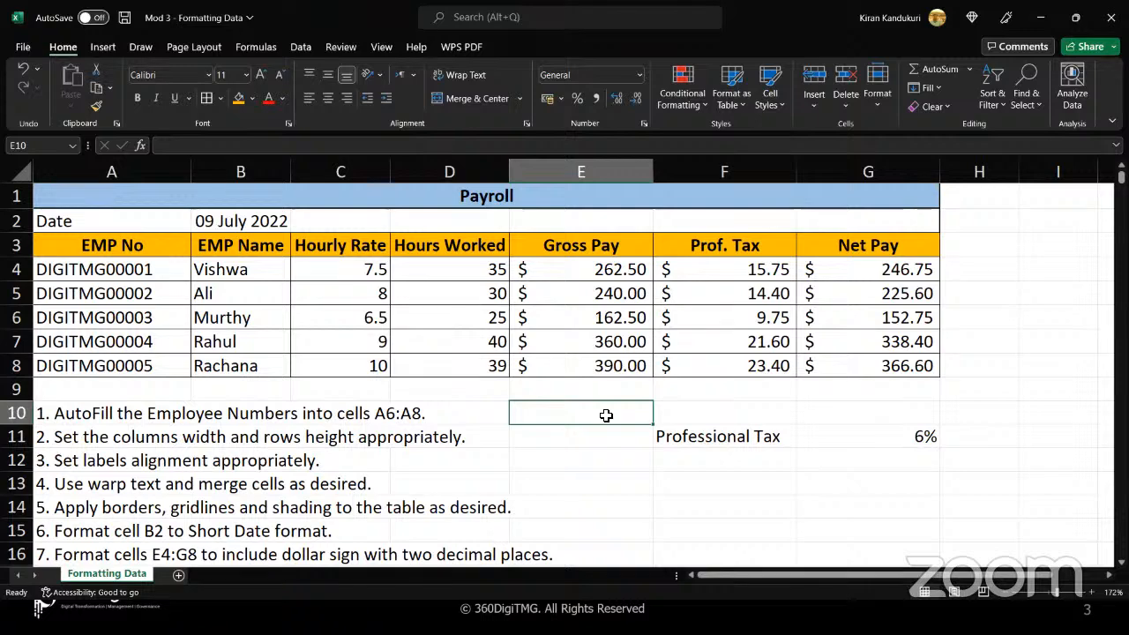
{"action": "left_click", "coordinate": [609, 461]}
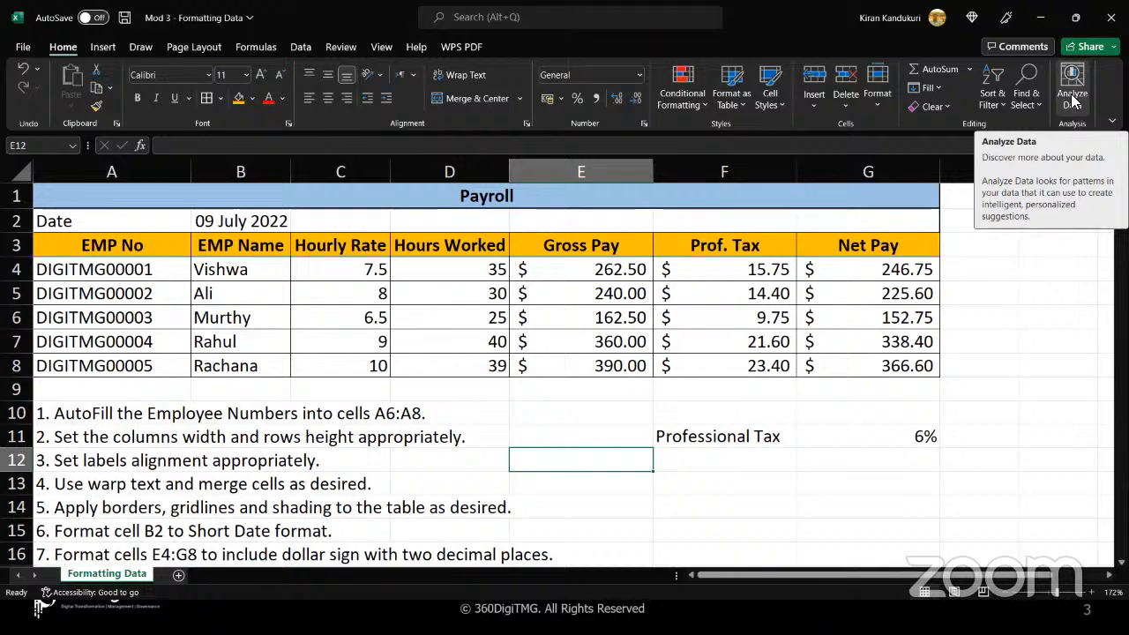
{"action": "left_click", "coordinate": [752, 476]}
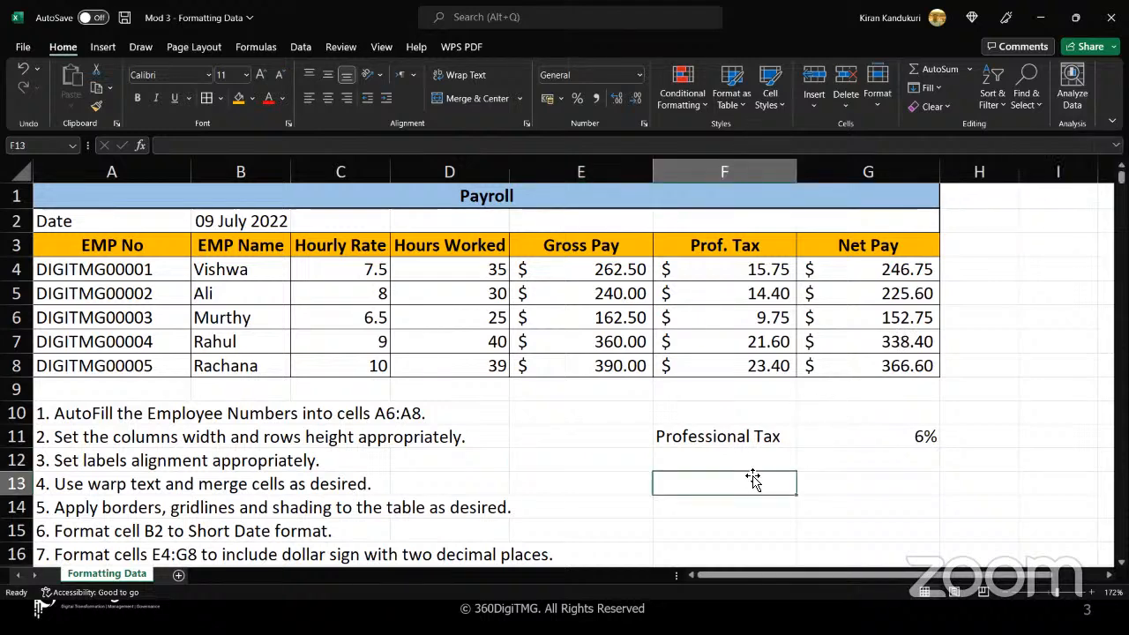
Start an =IFS formula in cell F12, below the Professional Tax label
{"action": "left_click", "coordinate": [748, 469]}
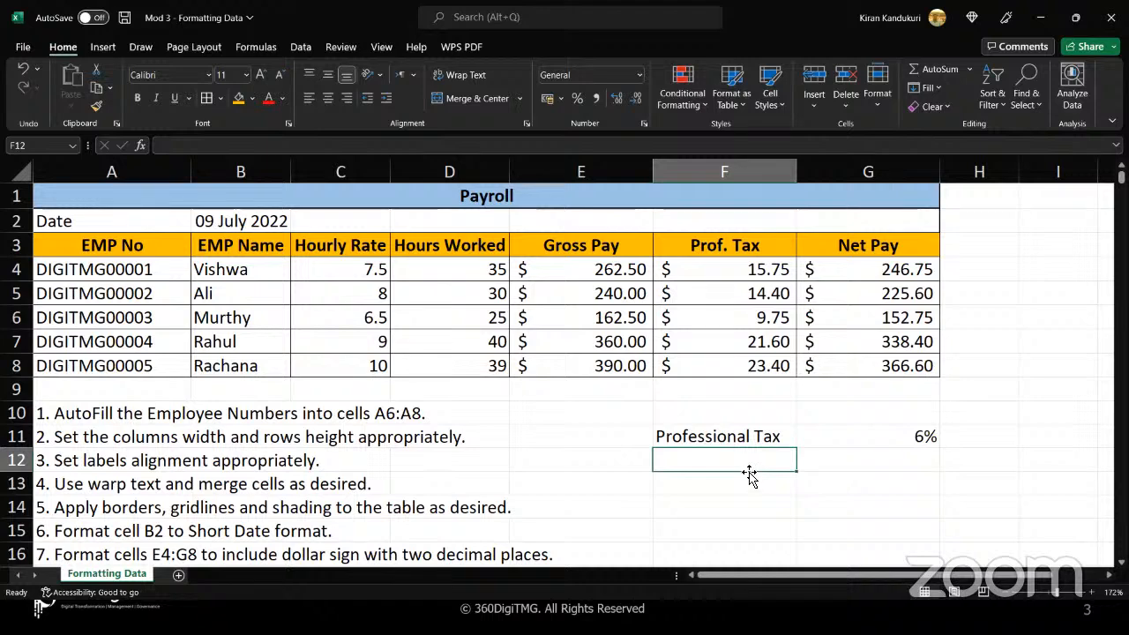
{"action": "key", "text": "ctrl+z"}
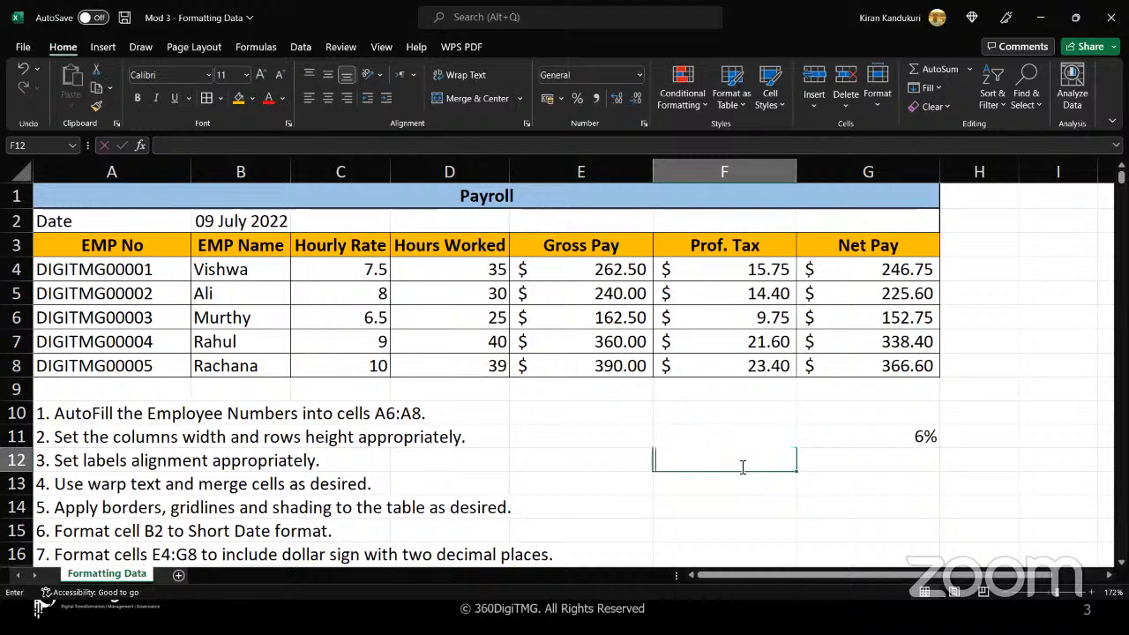
{"action": "type", "text": "IFS"}
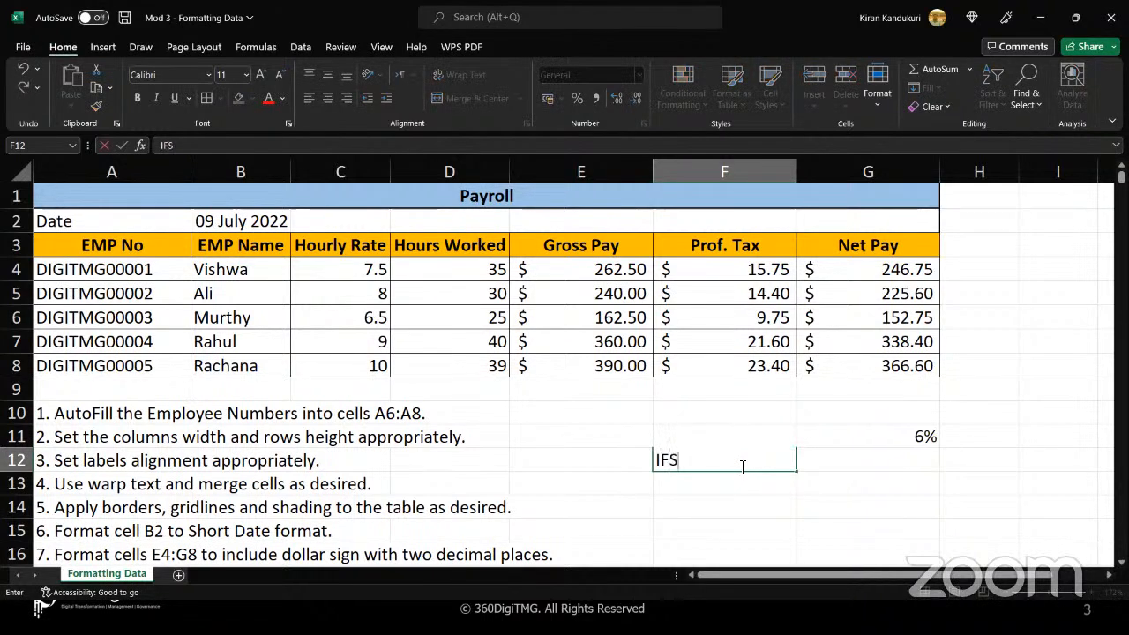
{"action": "key", "text": "BackSpace"}
{"action": "key", "text": "BackSpace"}
{"action": "key", "text": "BackSpace"}
{"action": "type", "text": "=IFS"}
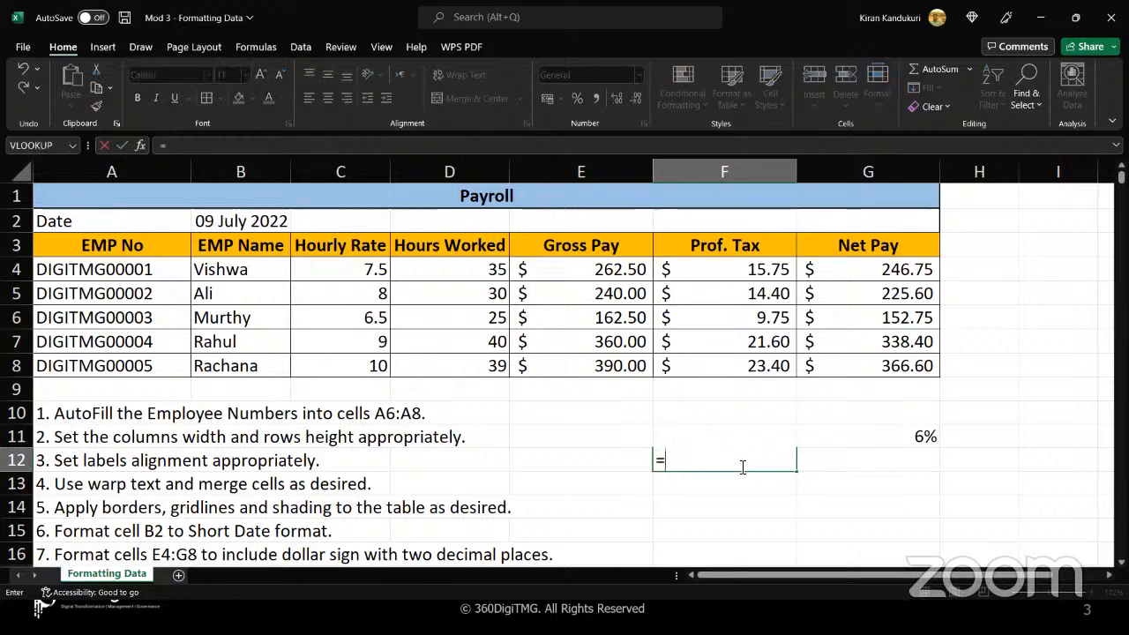
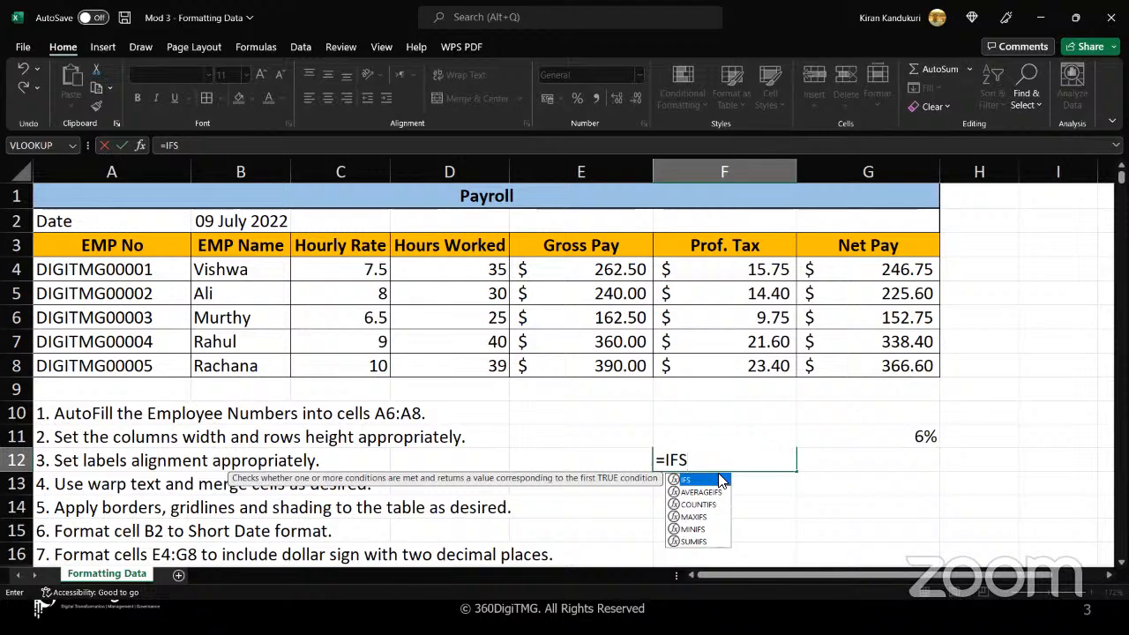
Discard the unfinished IFS formula in cell F12, leaving the cell empty
{"action": "key", "text": "BackSpace"}
{"action": "key", "text": "BackSpace"}
{"action": "key", "text": "BackSpace"}
{"action": "key", "text": "Escape"}
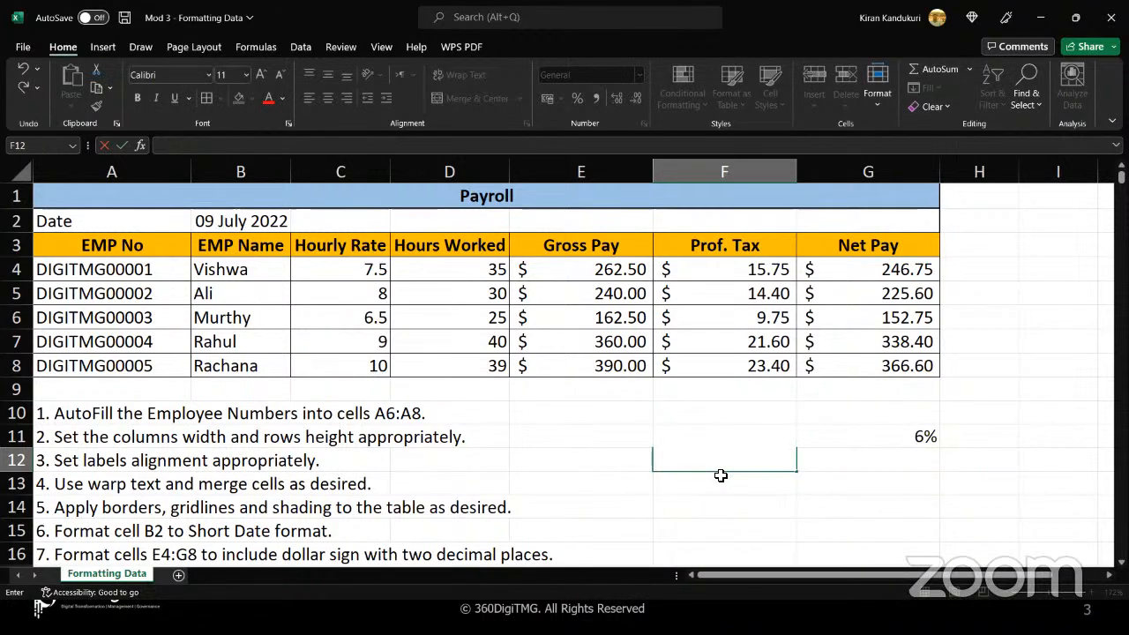
{"action": "left_click", "coordinate": [615, 460]}
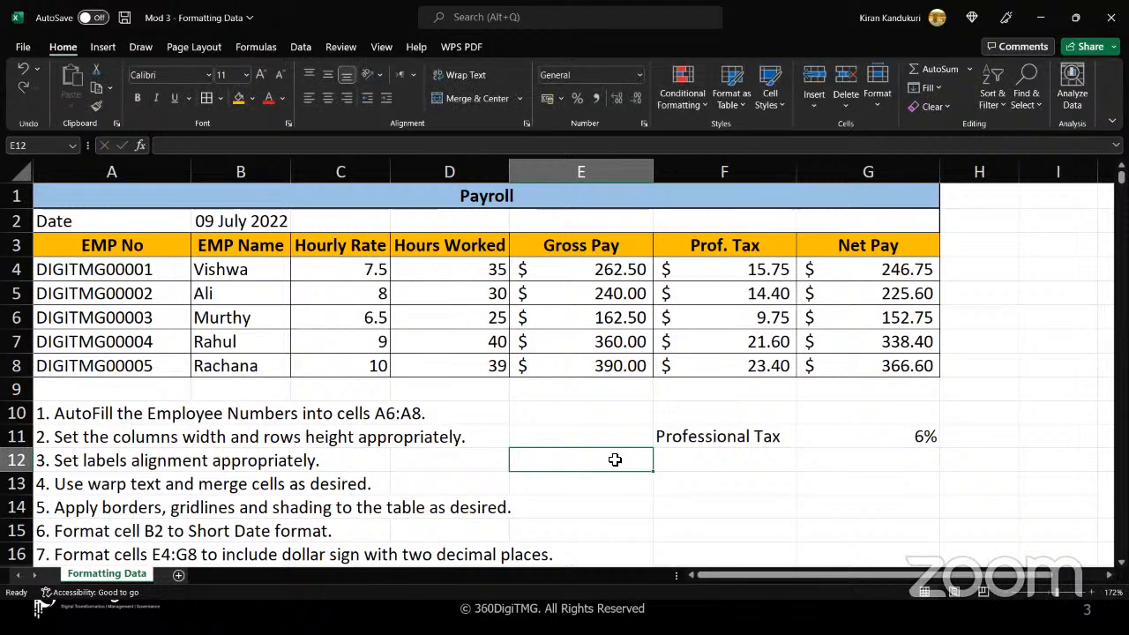
Open the list of available Excel Add-ins from the program options
{"action": "left_click", "coordinate": [24, 51]}
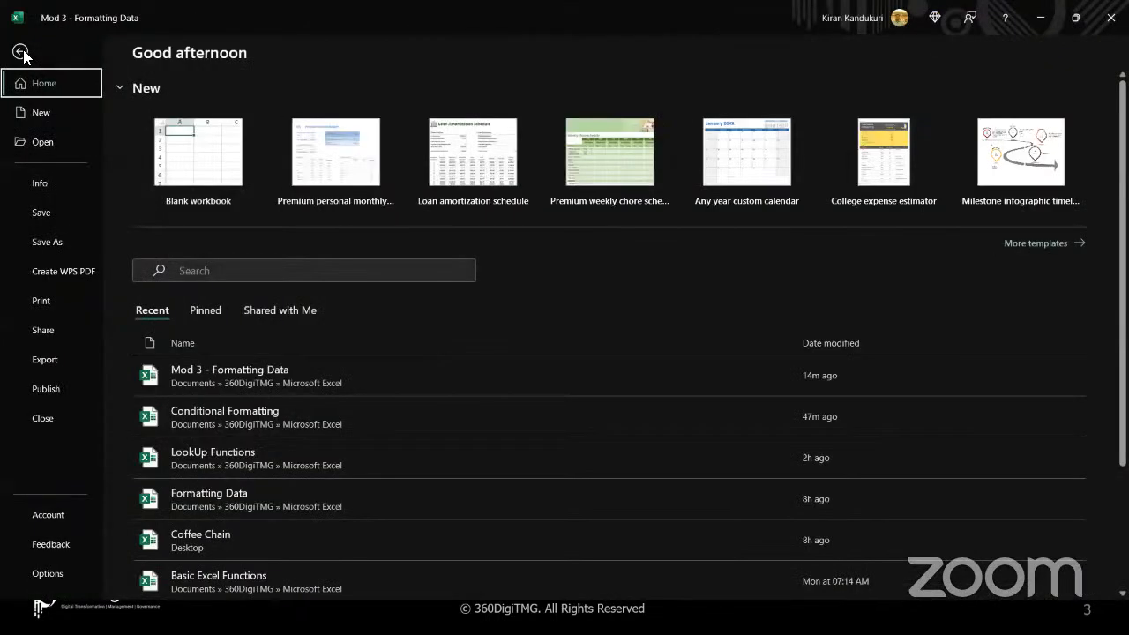
{"action": "left_click", "coordinate": [21, 52]}
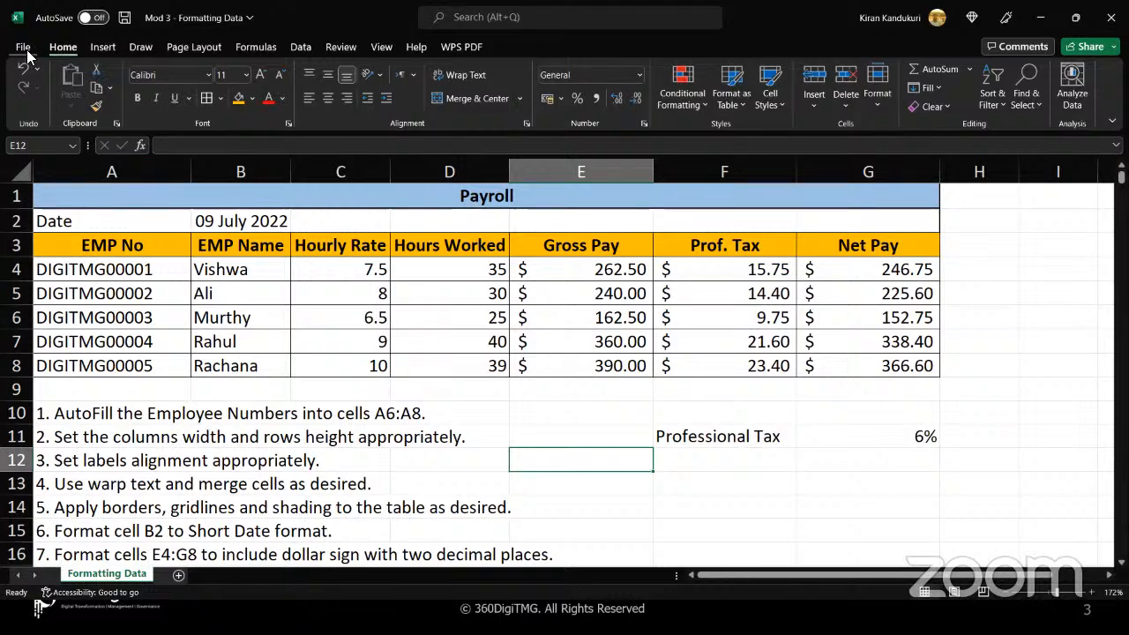
{"action": "left_click", "coordinate": [24, 49]}
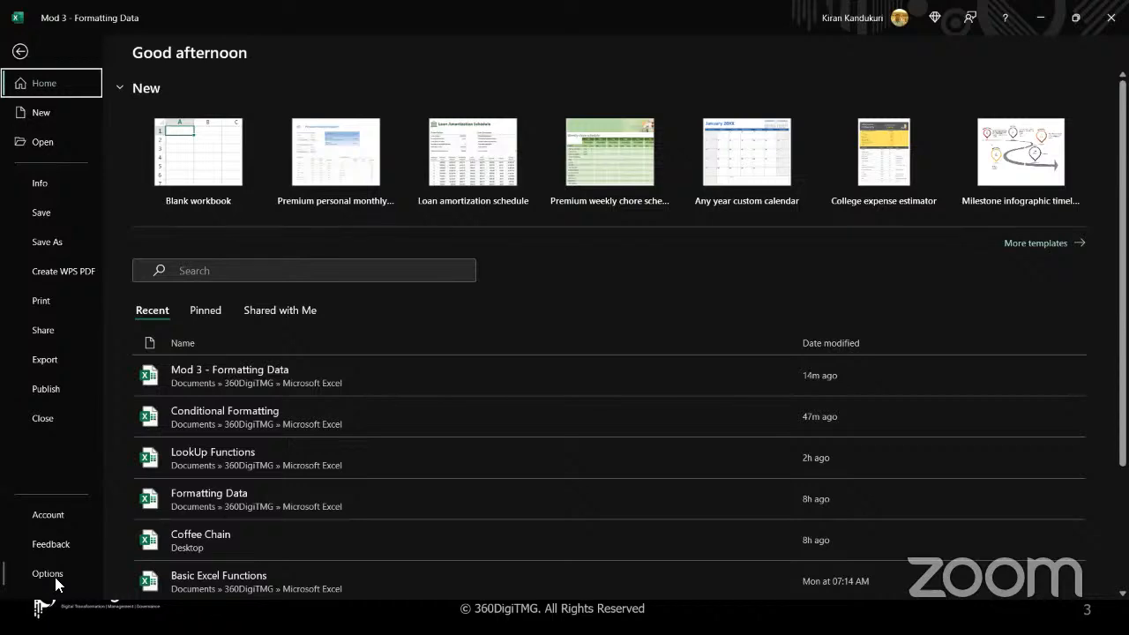
{"action": "key", "text": "Escape"}
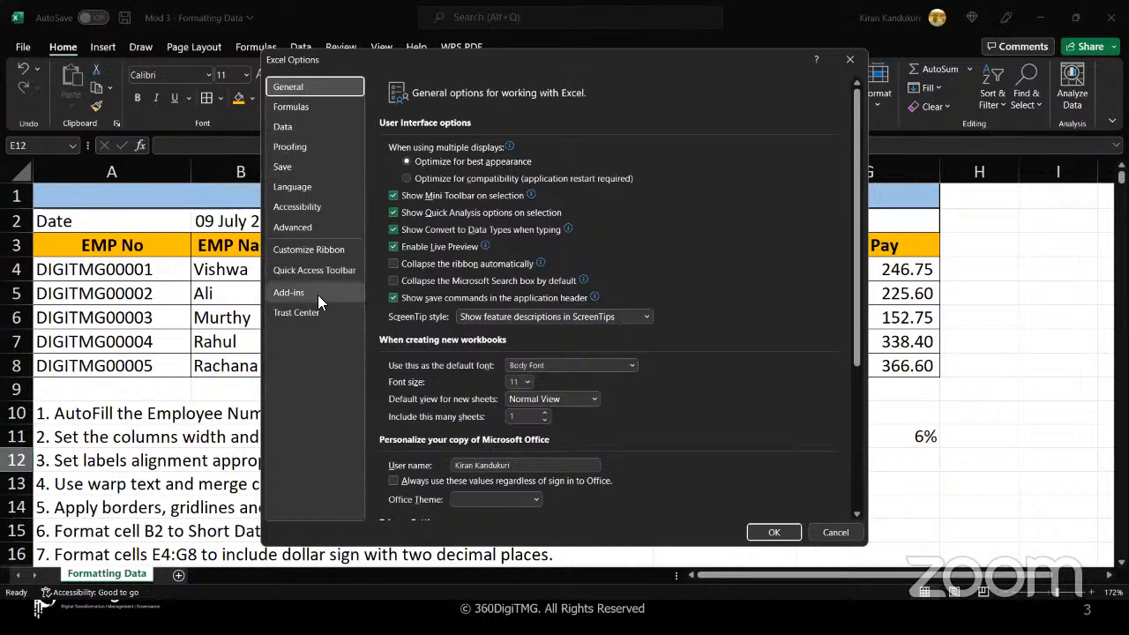
{"action": "left_click", "coordinate": [320, 298]}
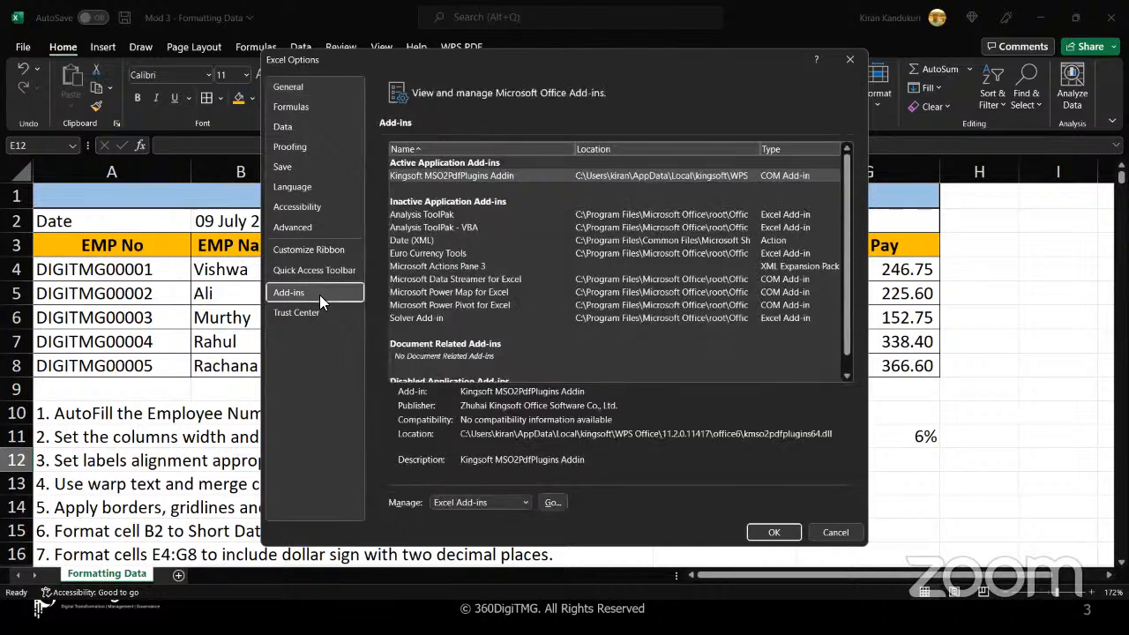
{"action": "left_click", "coordinate": [526, 503]}
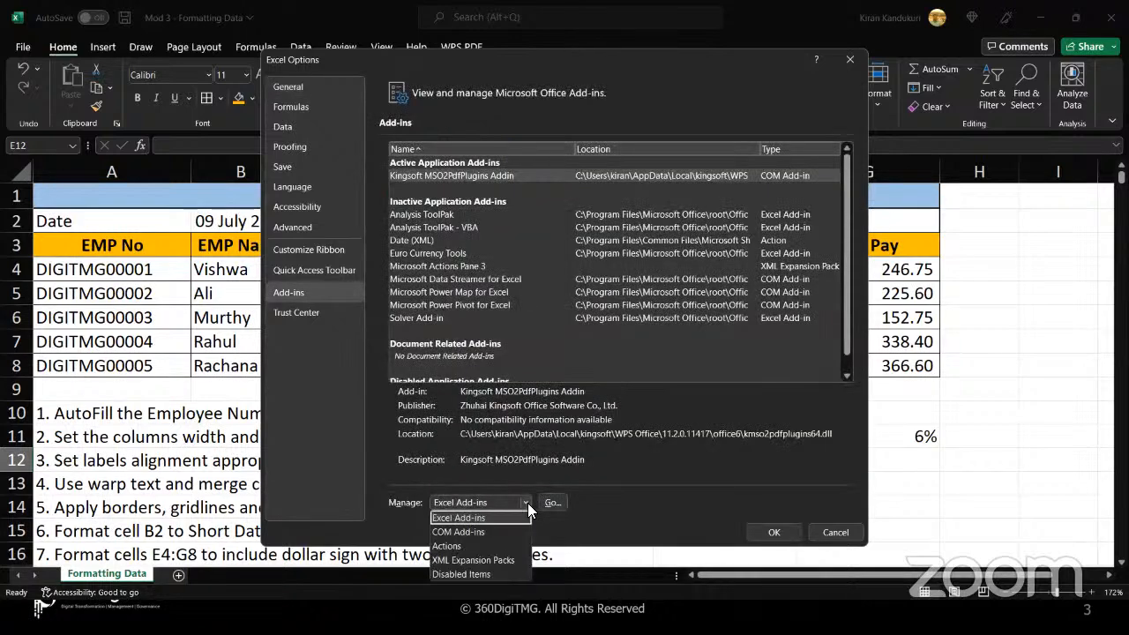
{"action": "left_click", "coordinate": [483, 518]}
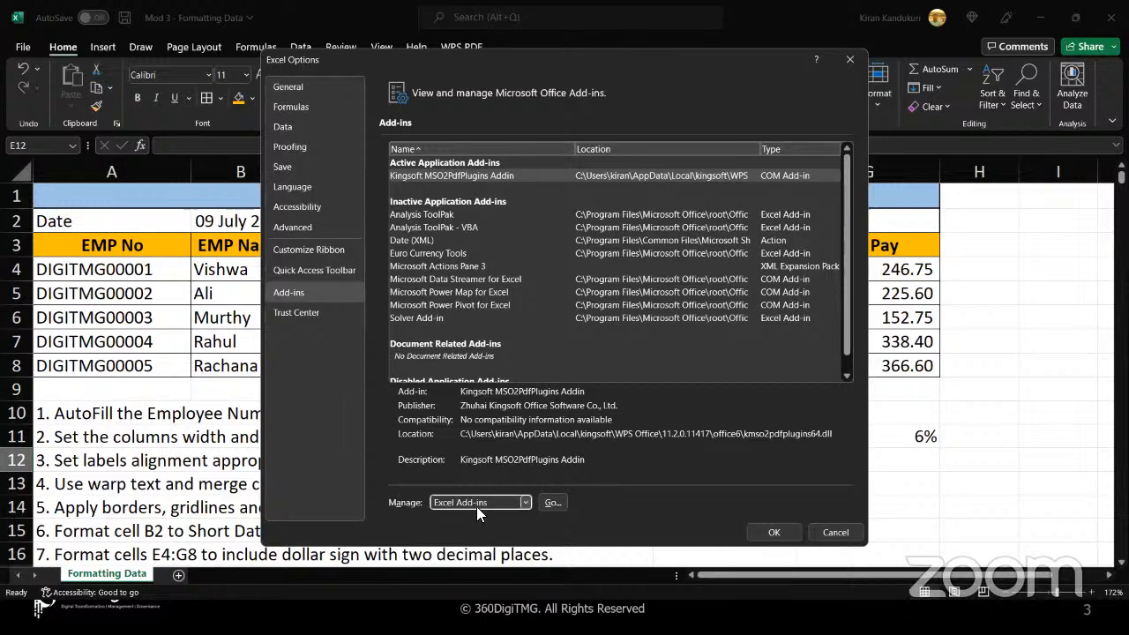
{"action": "left_click", "coordinate": [551, 503]}
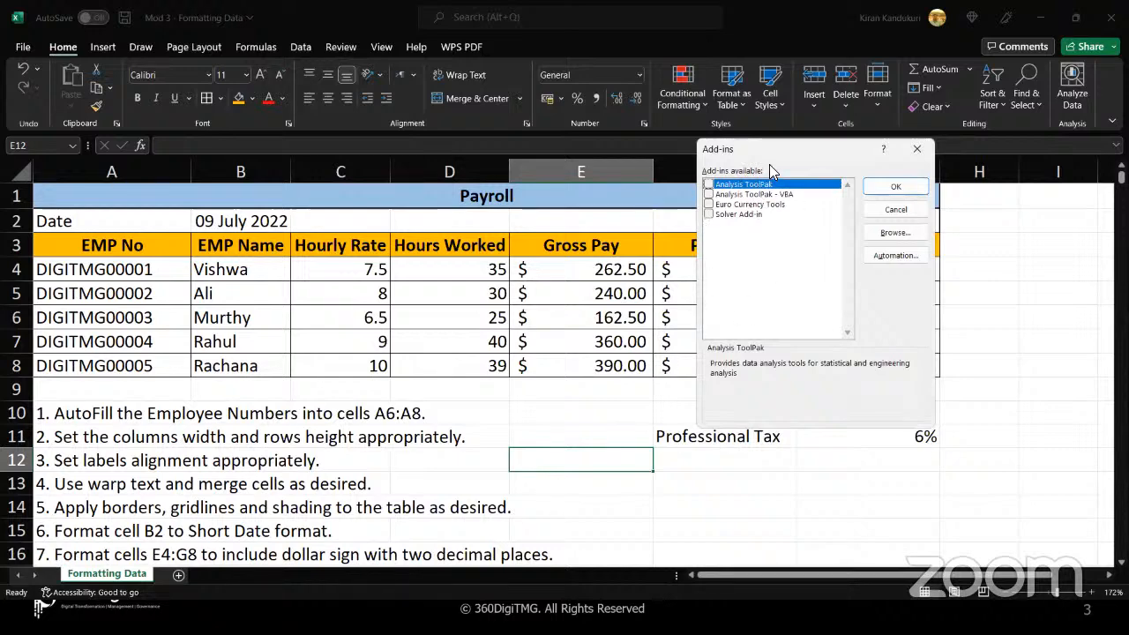
Select Analysis ToolPak and Solver Add-in among the available add-ins, and dismiss the dialog without applying the selection
{"action": "left_click", "coordinate": [708, 185]}
{"action": "left_click", "coordinate": [708, 215]}
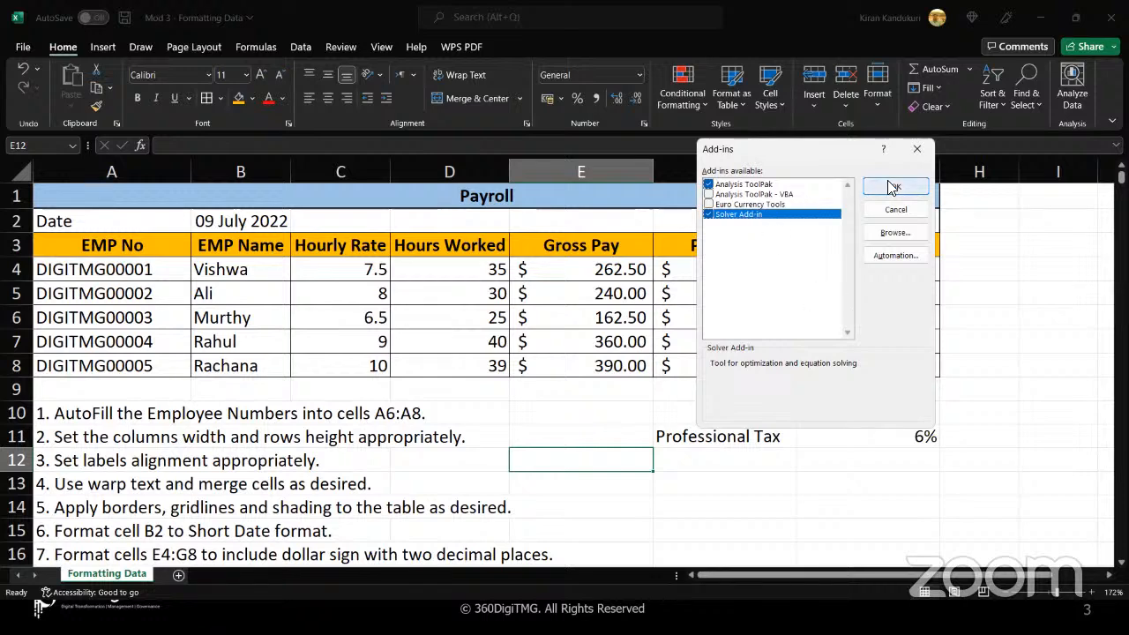
{"action": "left_click", "coordinate": [917, 151]}
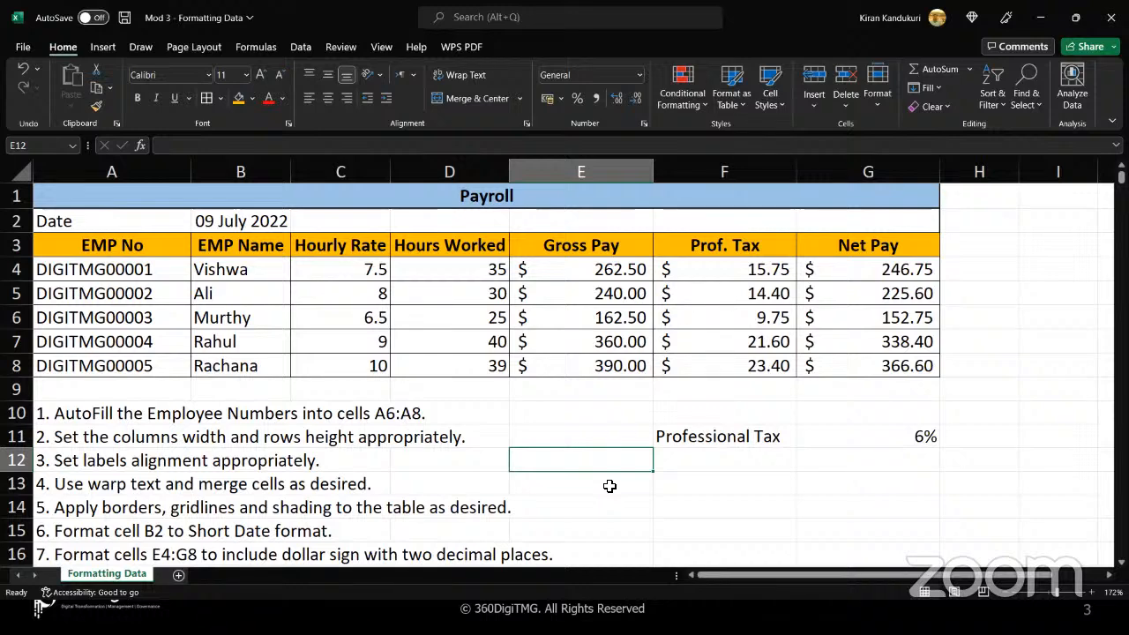
{"action": "left_click", "coordinate": [980, 199]}
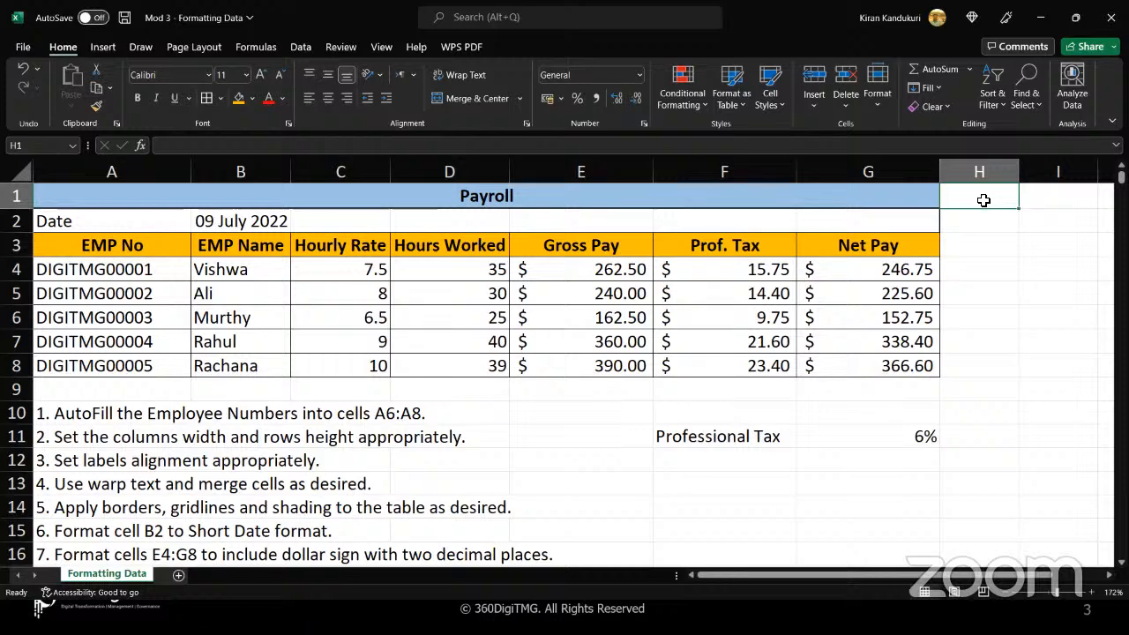
{"action": "left_click_drag", "start_coordinate": [985, 200], "coordinate": [988, 341]}
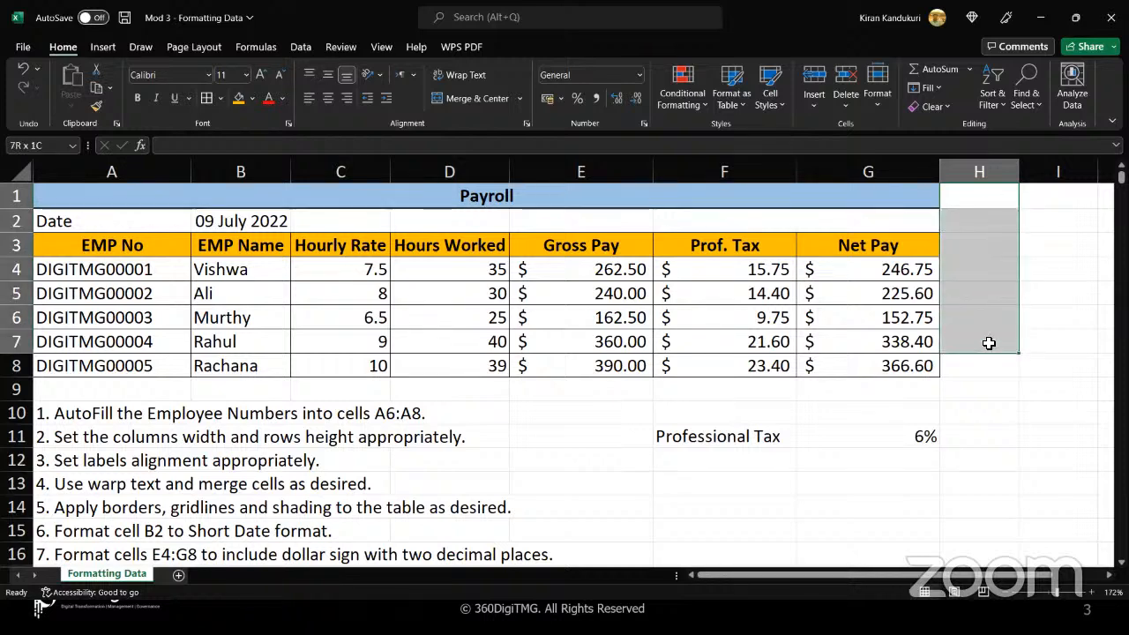
{"action": "left_click_drag", "start_coordinate": [980, 200], "coordinate": [982, 356]}
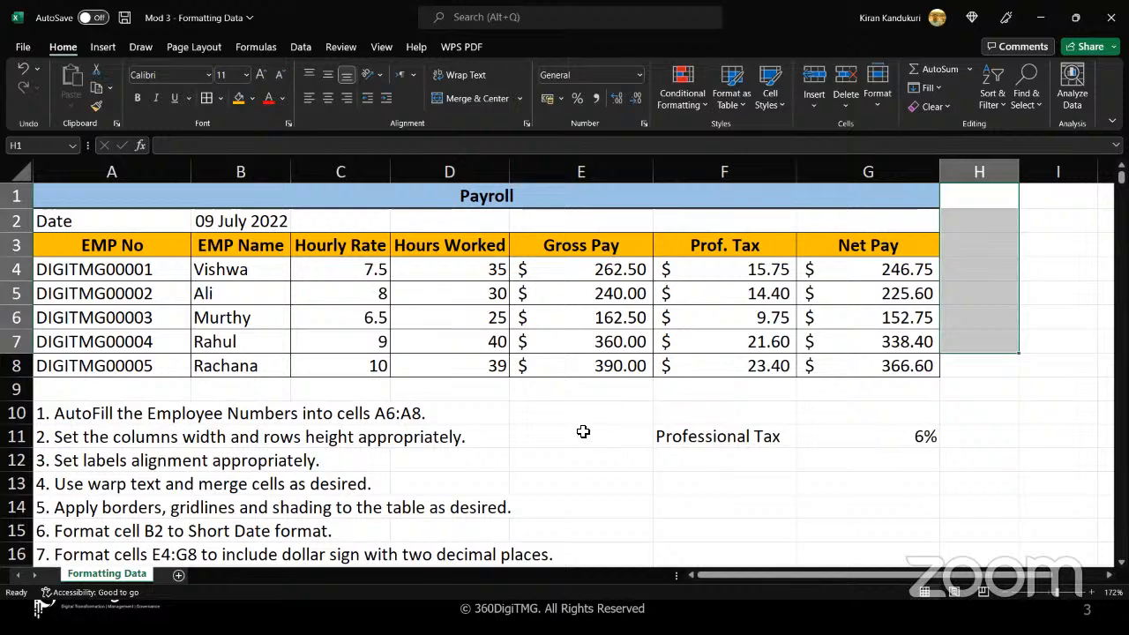
{"action": "left_click", "coordinate": [830, 439]}
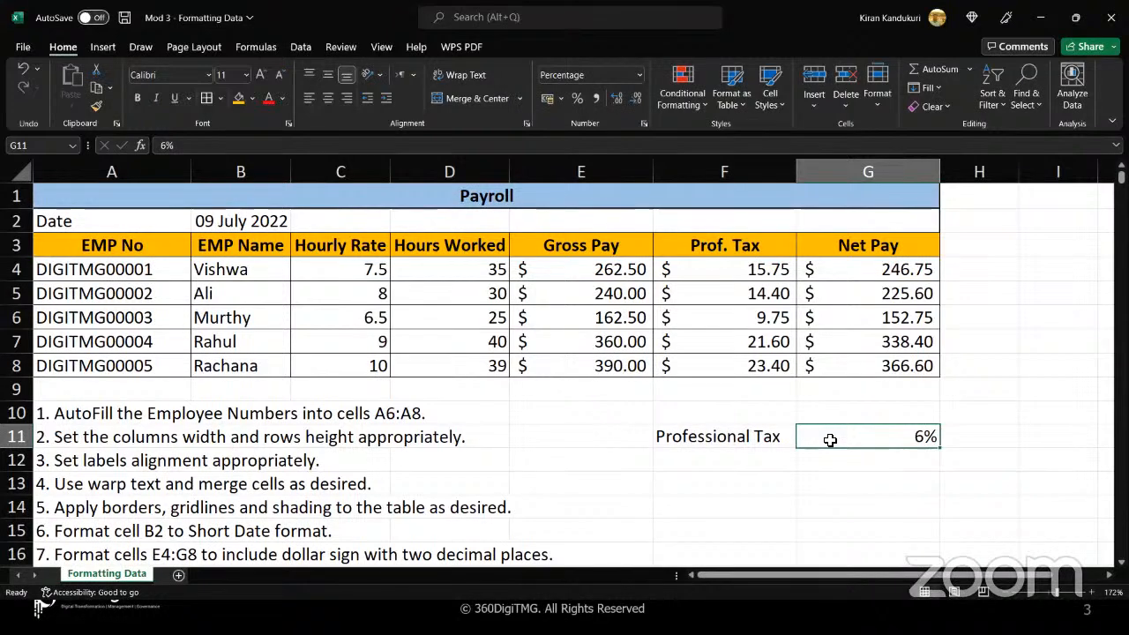
{"action": "left_click", "coordinate": [517, 68]}
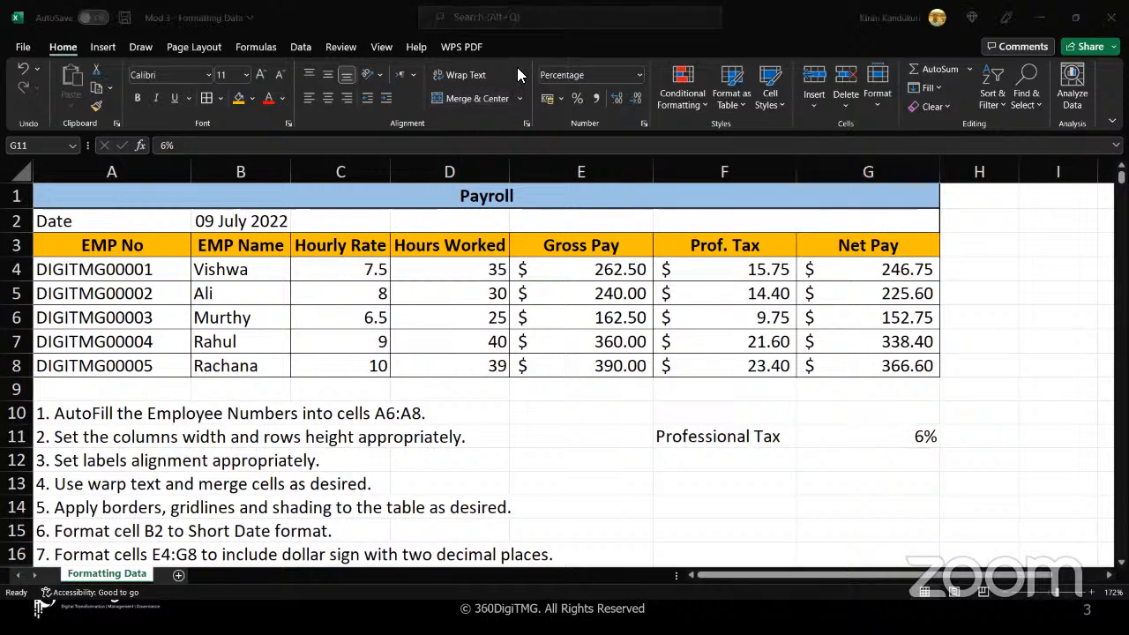
{"action": "left_click", "coordinate": [602, 431]}
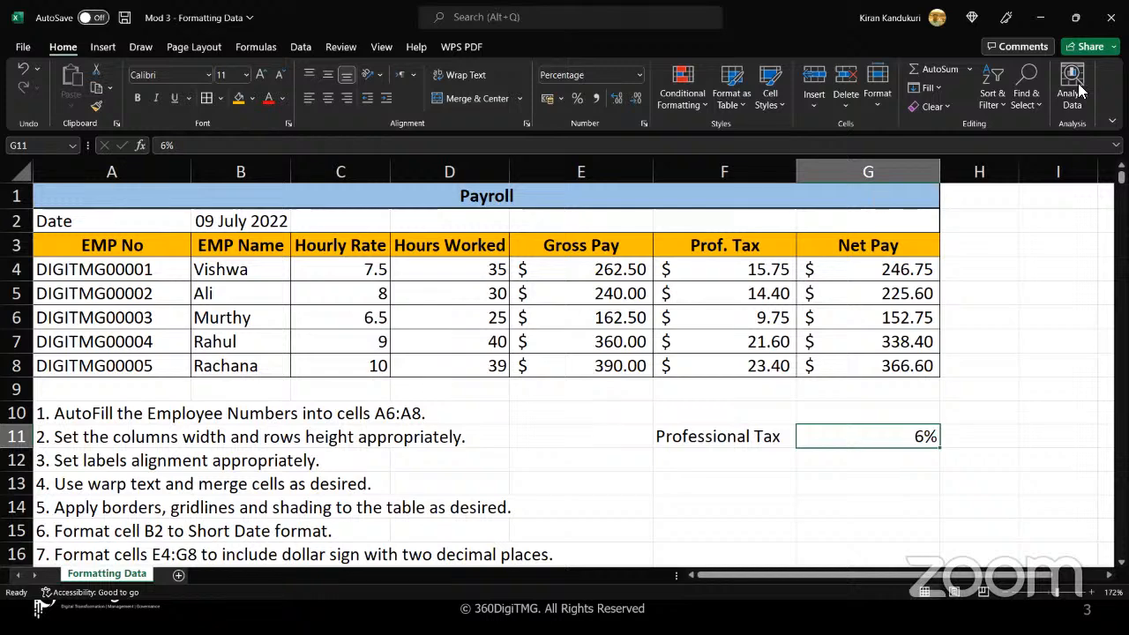
View Analyze Data for the Professional Tax cells F11:G11, and close it again
{"action": "left_click", "coordinate": [1077, 99]}
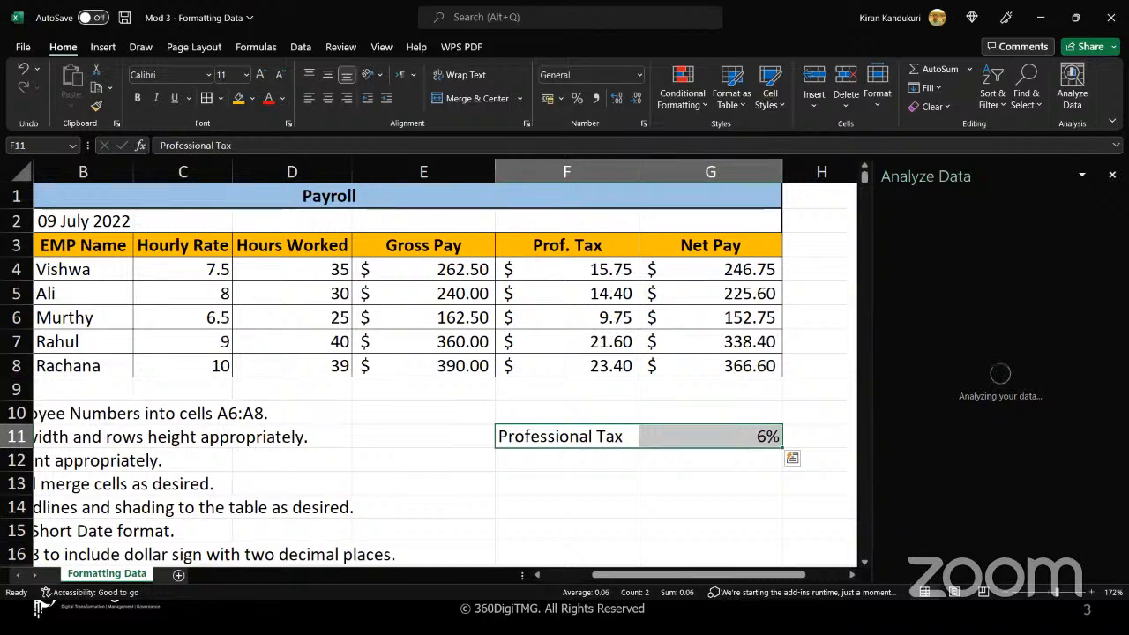
{"action": "left_click", "coordinate": [1112, 174]}
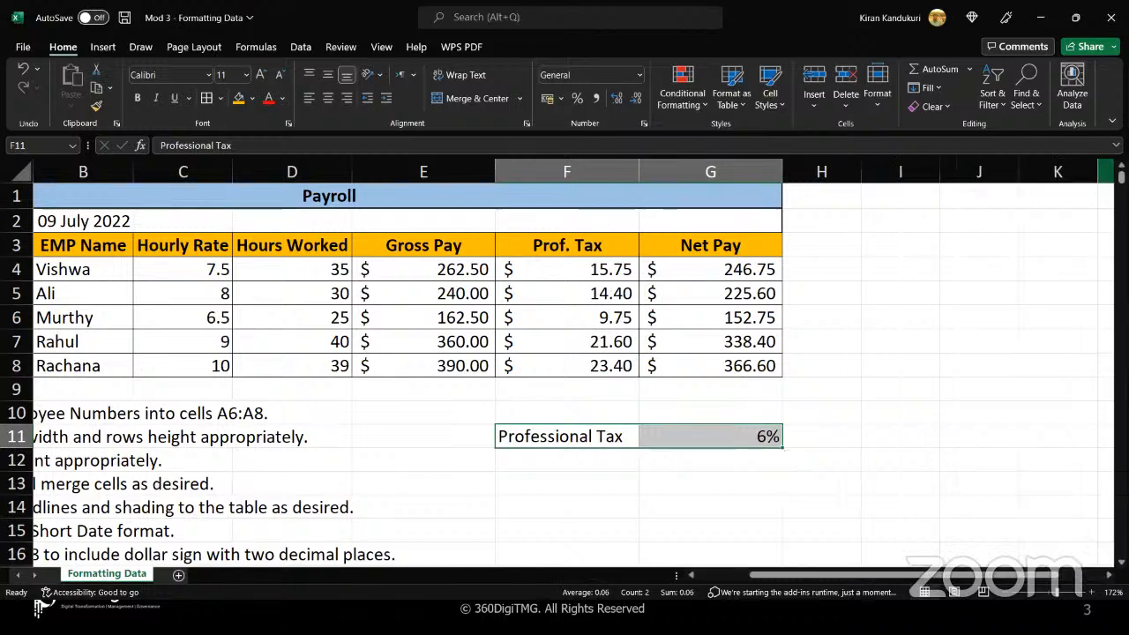
{"action": "left_click", "coordinate": [900, 276]}
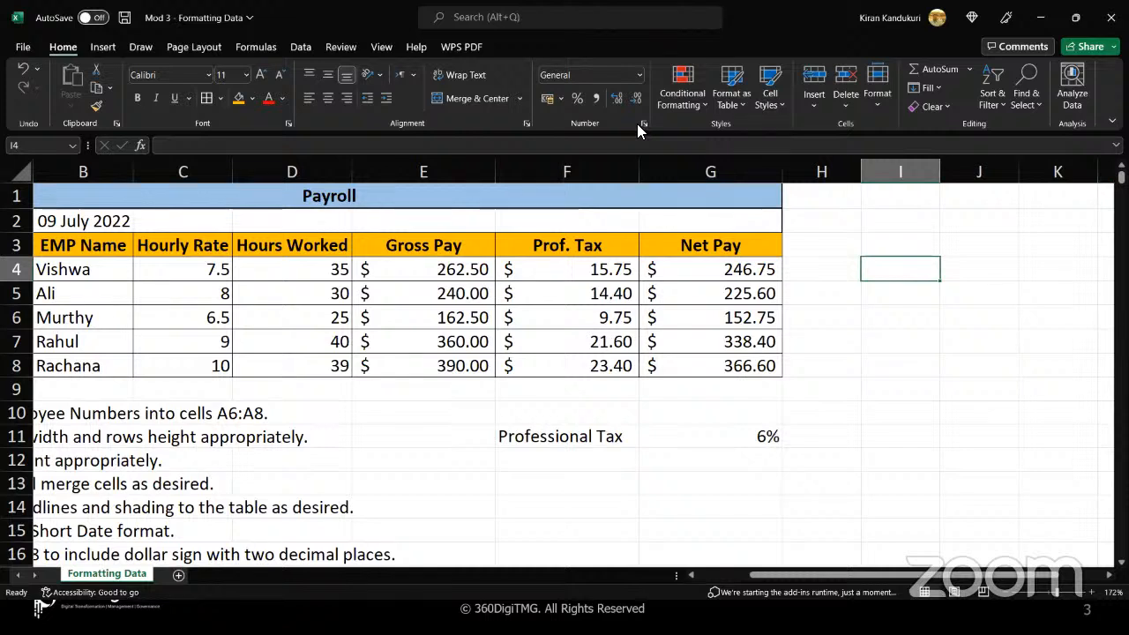
Close the Mod 3 - Formatting Data workbook without saving its changes, and close the Conditional Formatting workbook
{"action": "key", "text": "alt+Tab"}
{"action": "key", "text": "alt+Tab"}
{"action": "left_click", "coordinate": [1110, 18]}
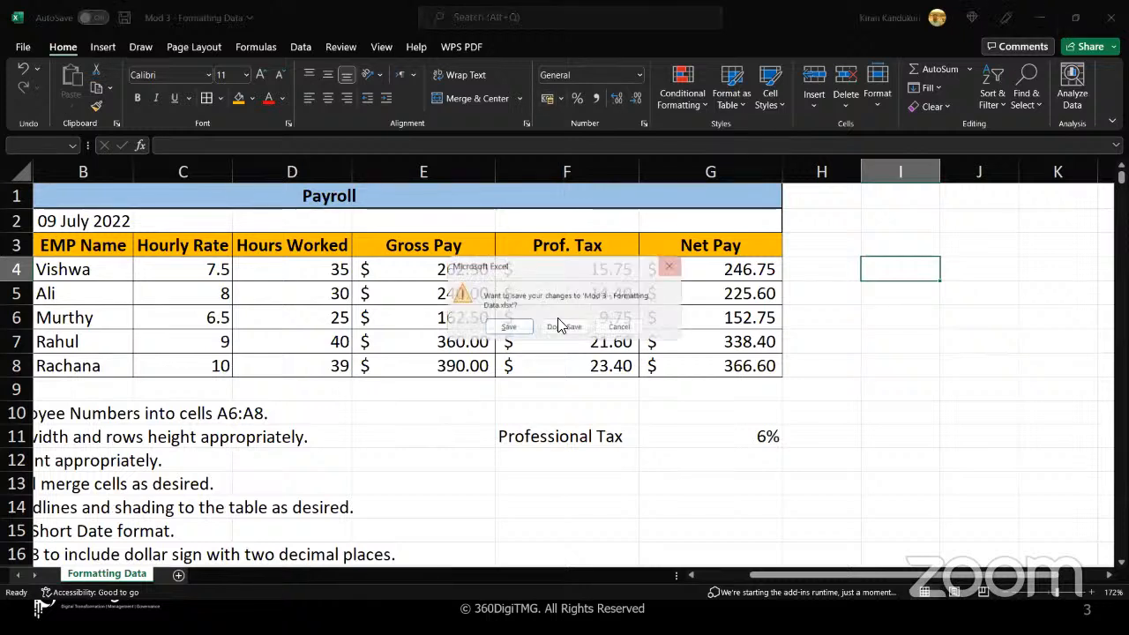
{"action": "left_click", "coordinate": [553, 329]}
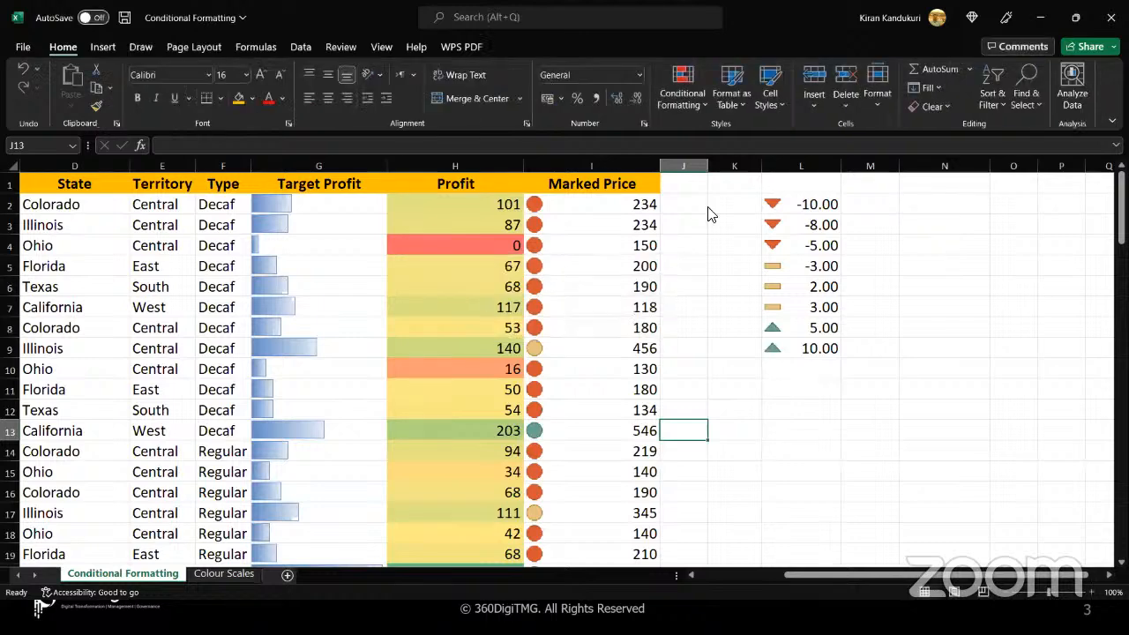
{"action": "left_click", "coordinate": [1110, 16]}
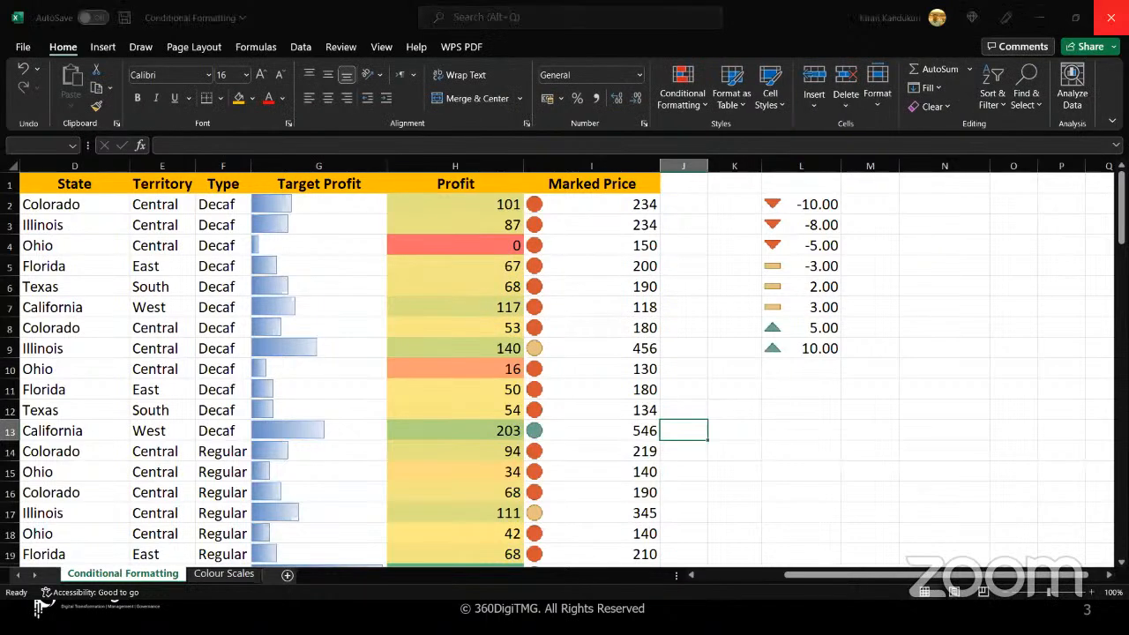
{"action": "left_click", "coordinate": [565, 338]}
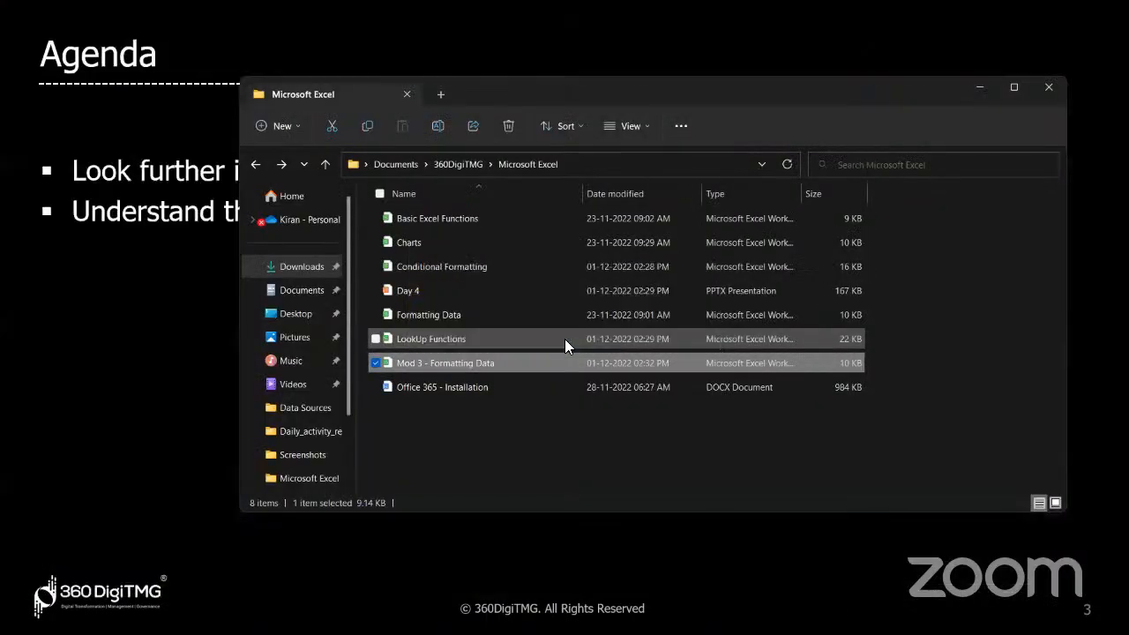
Open the LookUp Functions workbook and autofit the widths of columns A to H on the LookUp - Data sheet
{"action": "double_click", "coordinate": [527, 342]}
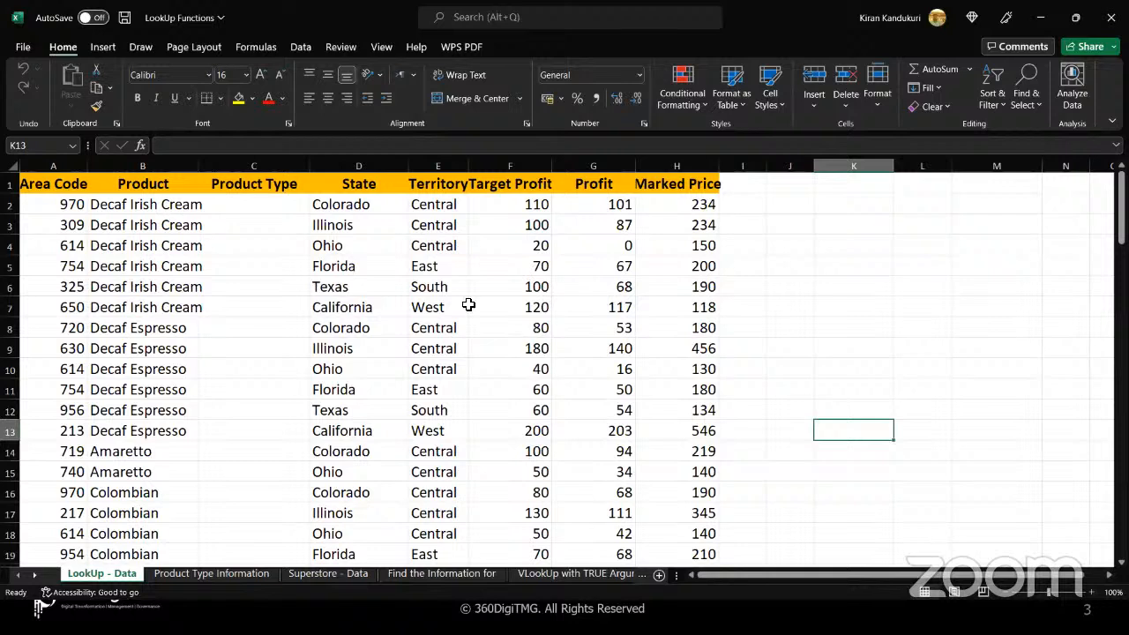
{"action": "left_click", "coordinate": [278, 259]}
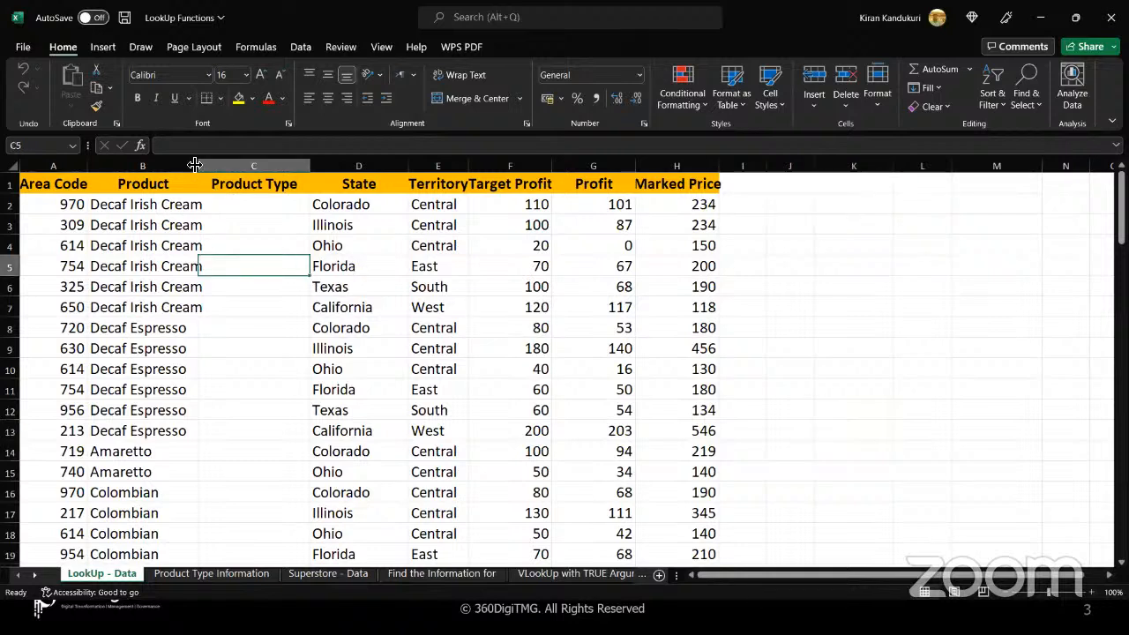
{"action": "left_click_drag", "start_coordinate": [201, 165], "coordinate": [729, 163]}
{"action": "left_click", "coordinate": [67, 166]}
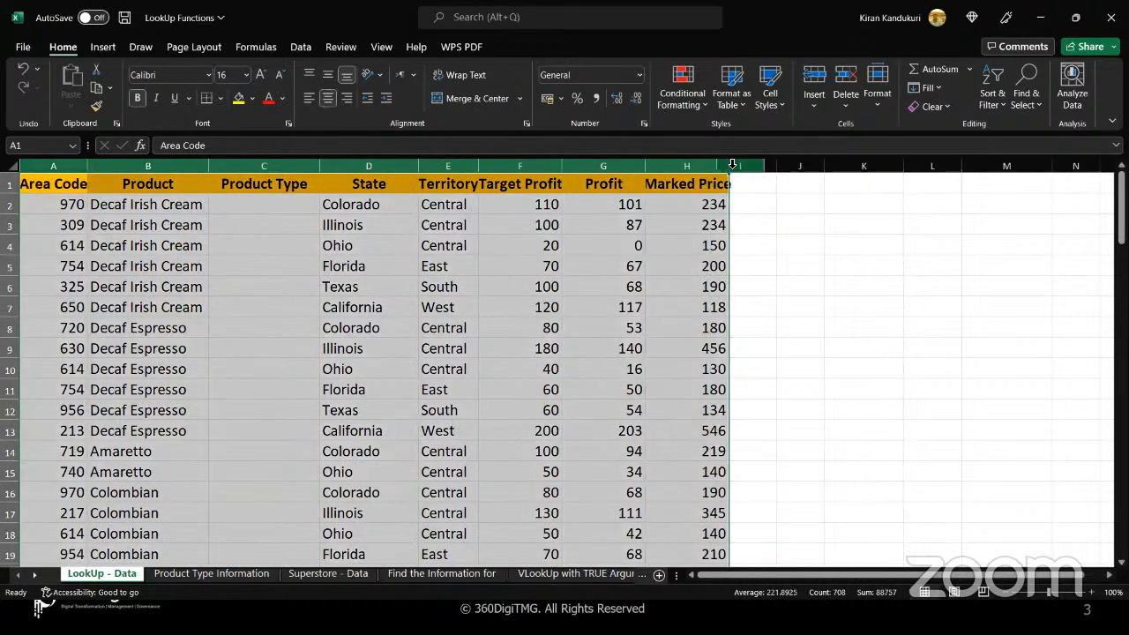
{"action": "double_click", "coordinate": [729, 164]}
{"action": "left_click", "coordinate": [608, 274]}
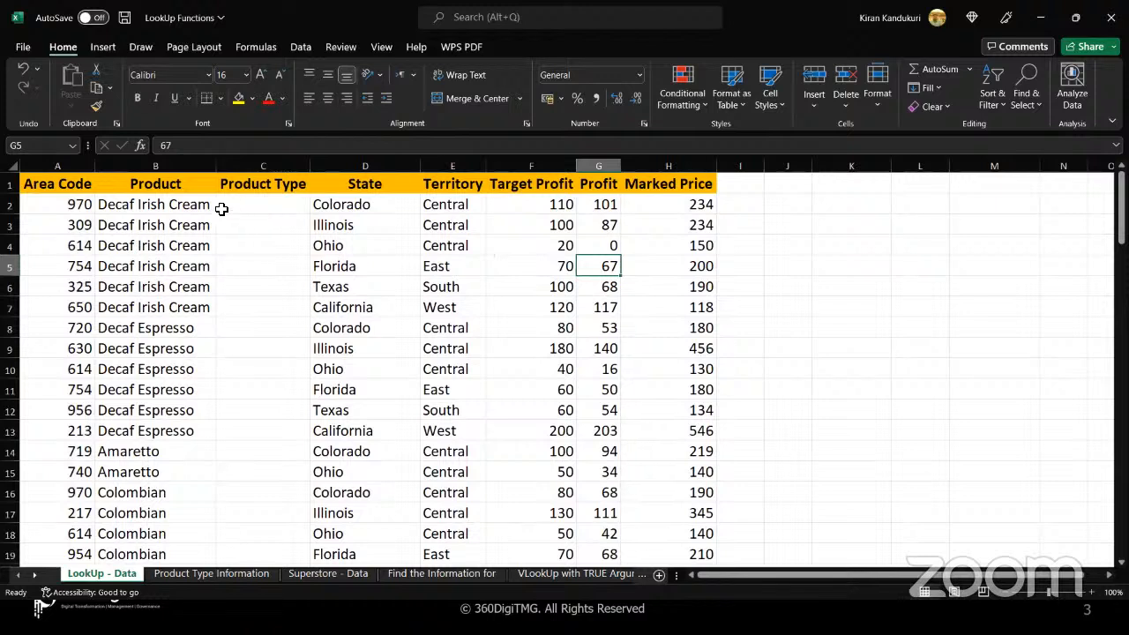
Review the Product, State, profit and price columns and the empty Product Type column, and view the Product Type Information sheet
{"action": "left_click_drag", "start_coordinate": [202, 205], "coordinate": [204, 408]}
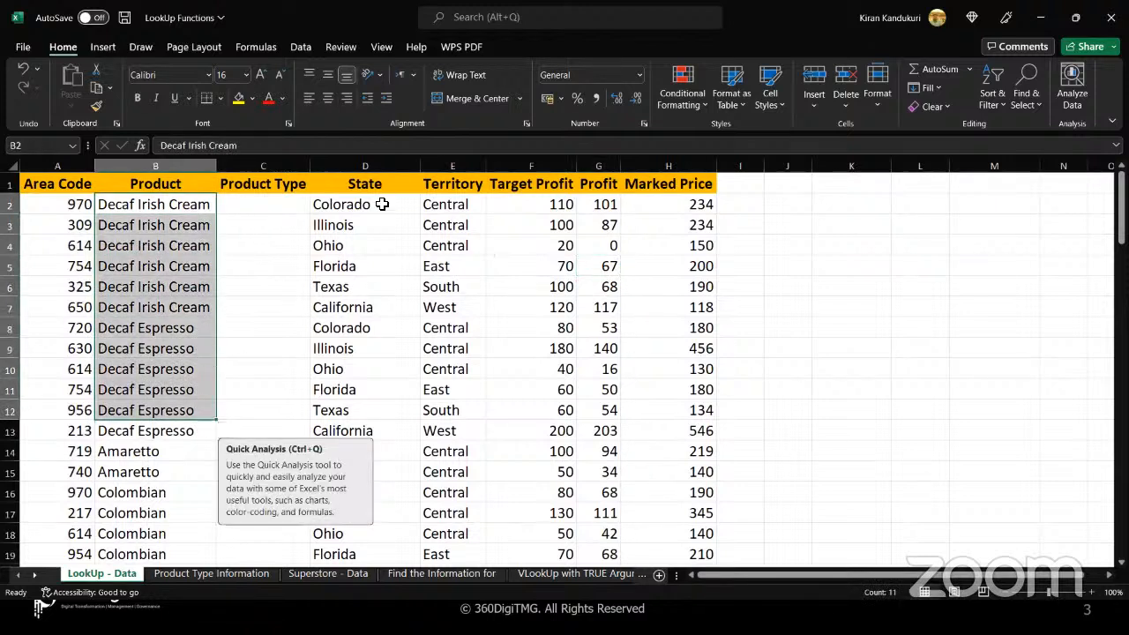
{"action": "left_click_drag", "start_coordinate": [380, 204], "coordinate": [380, 377]}
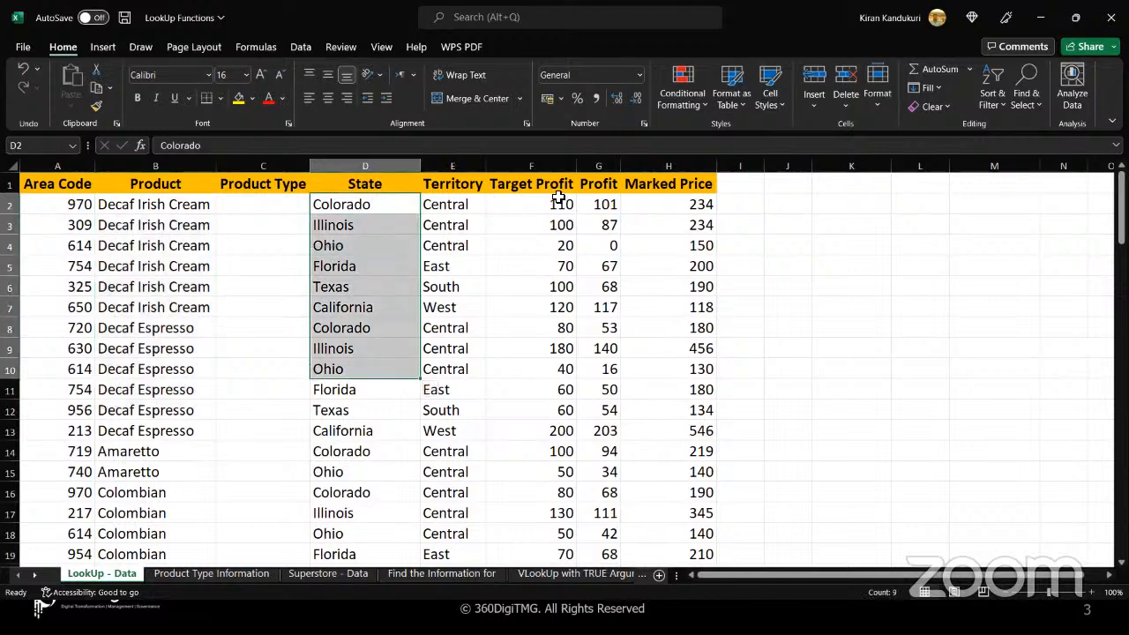
{"action": "left_click_drag", "start_coordinate": [559, 197], "coordinate": [675, 329]}
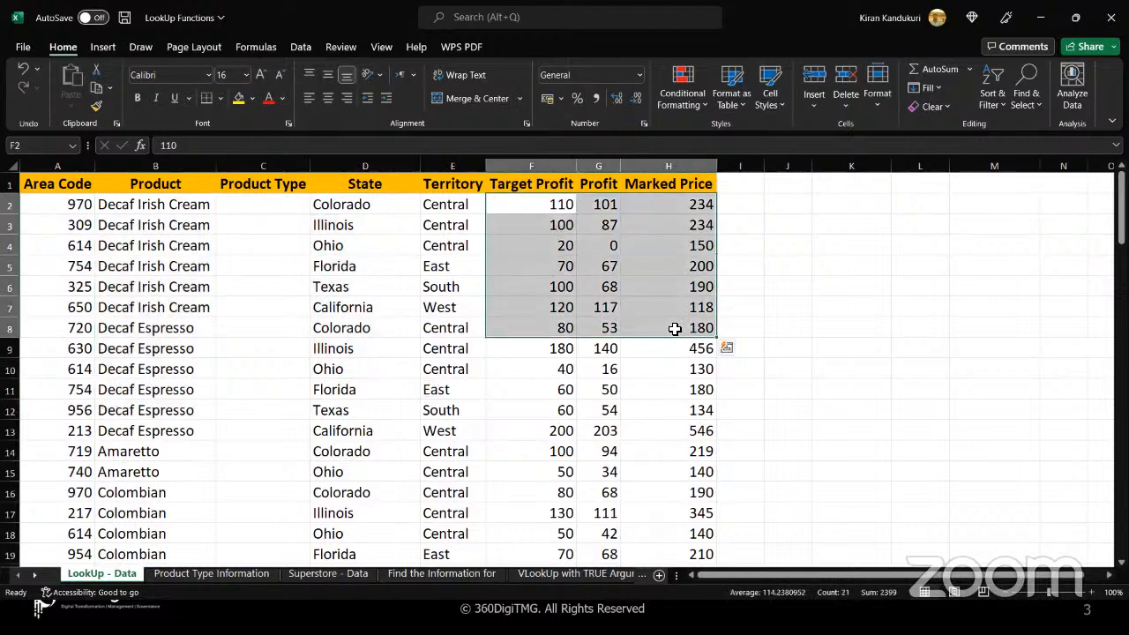
{"action": "left_click", "coordinate": [674, 329]}
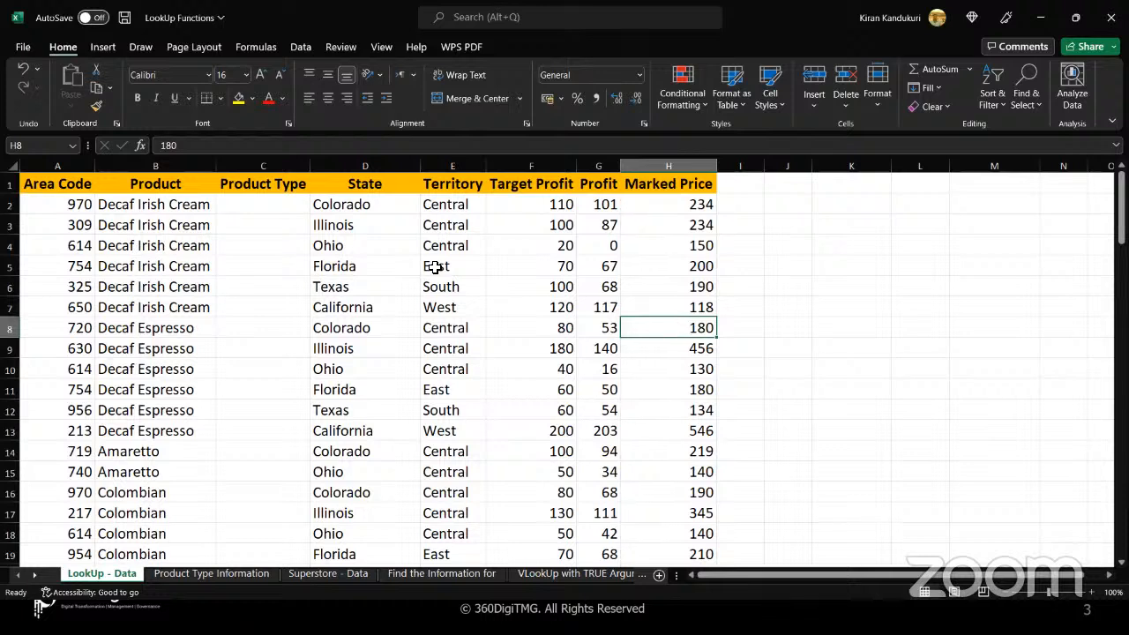
{"action": "left_click", "coordinate": [292, 211]}
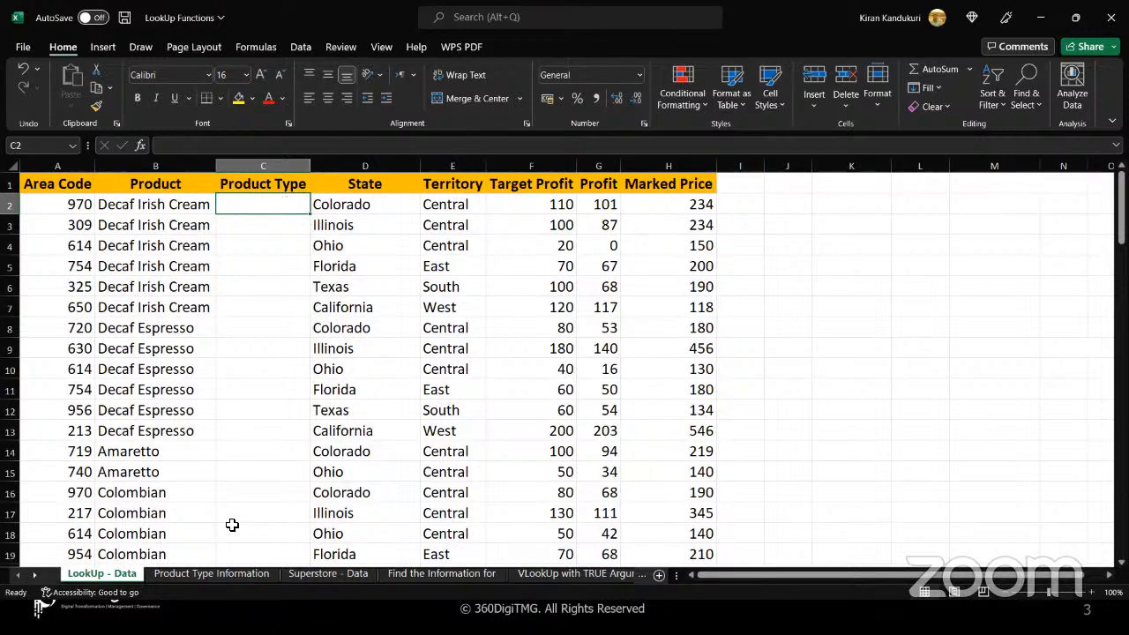
{"action": "left_click", "coordinate": [222, 573]}
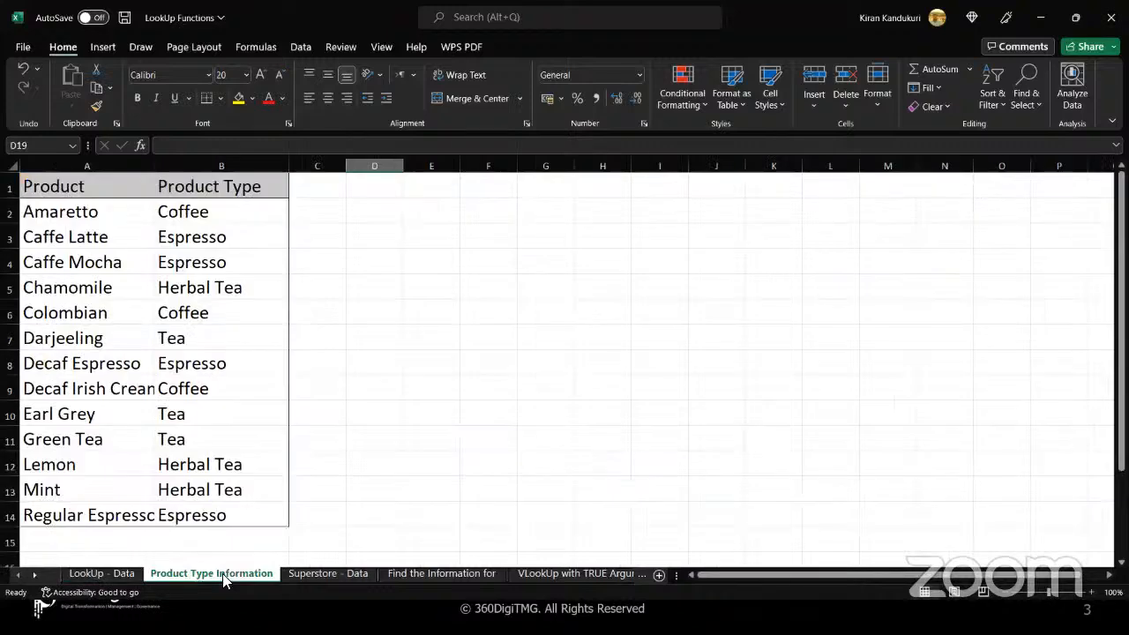
Compare the Product and Product Type entries on the Product Type Information sheet with the empty Product Type cells on LookUp - Data
{"action": "left_click_drag", "start_coordinate": [126, 213], "coordinate": [127, 304]}
{"action": "left_click_drag", "start_coordinate": [247, 217], "coordinate": [235, 512]}
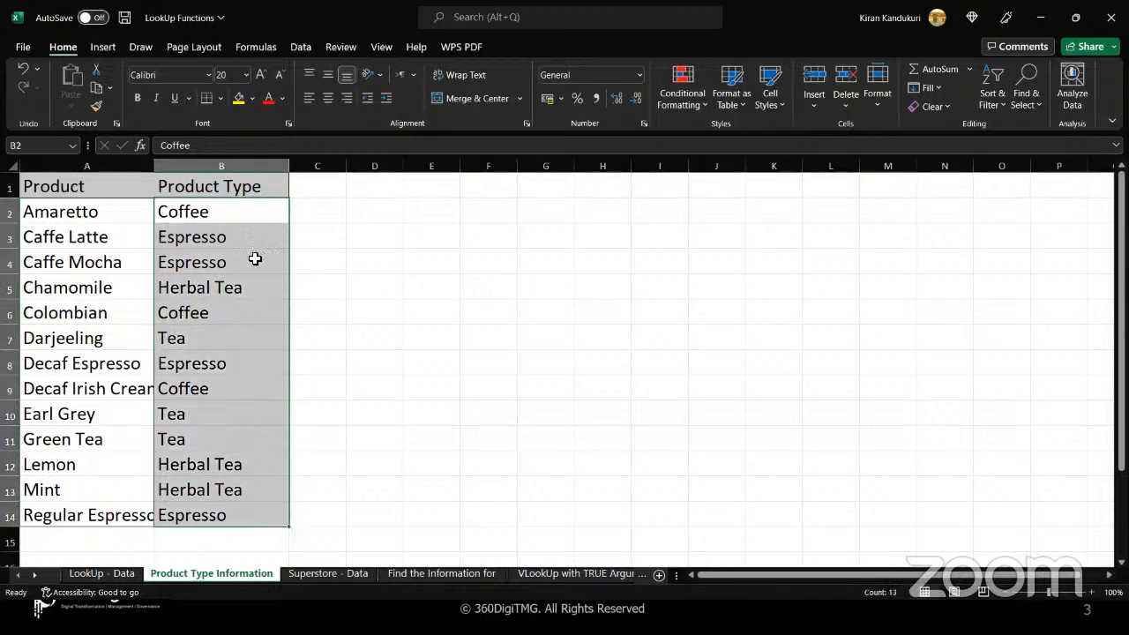
{"action": "left_click", "coordinate": [274, 216]}
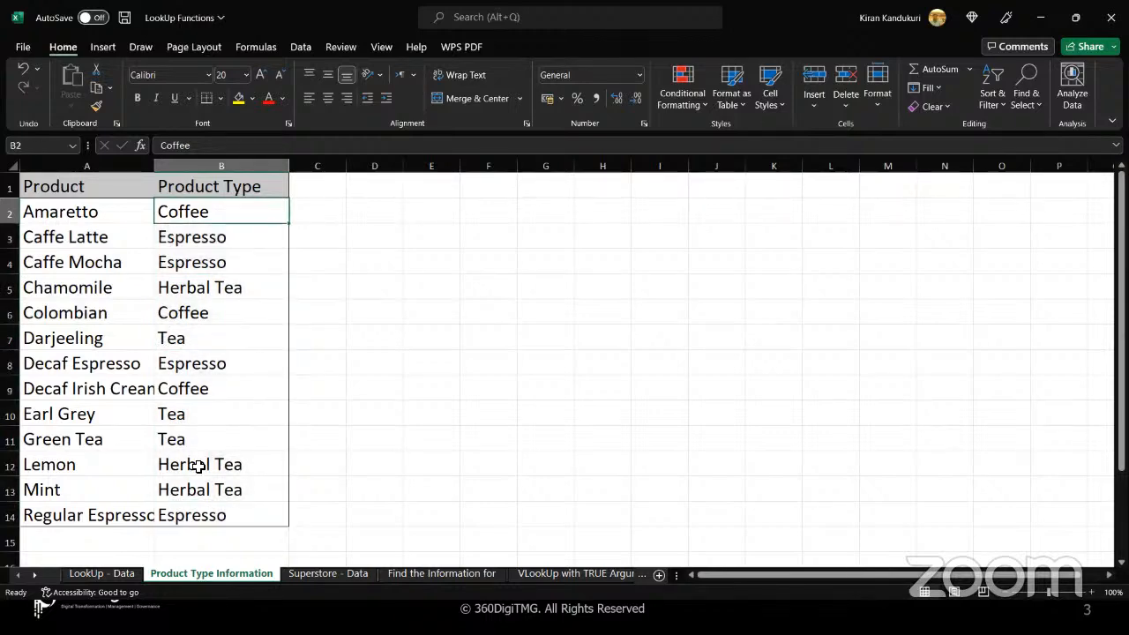
{"action": "left_click", "coordinate": [109, 574]}
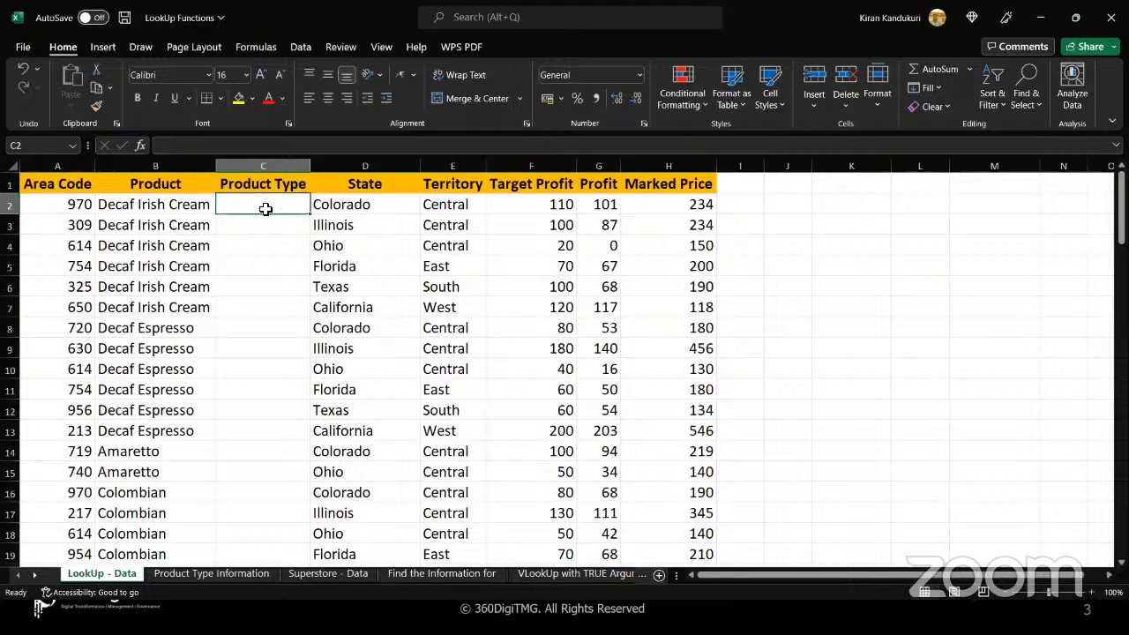
{"action": "left_click_drag", "start_coordinate": [265, 208], "coordinate": [265, 308]}
{"action": "left_click", "coordinate": [266, 308]}
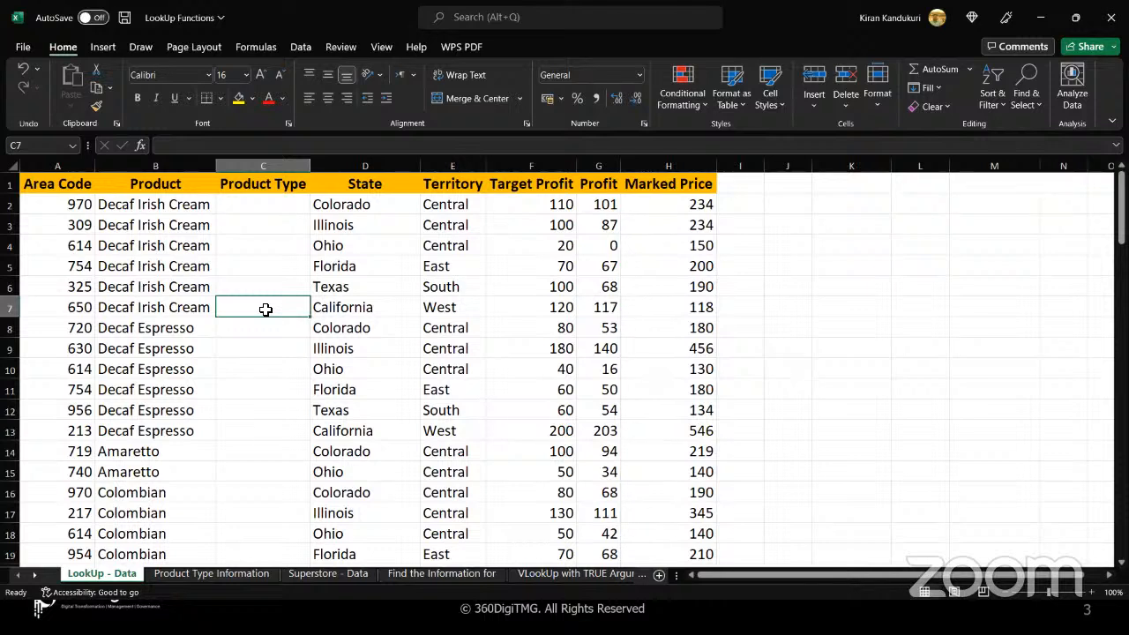
{"action": "left_click", "coordinate": [271, 207]}
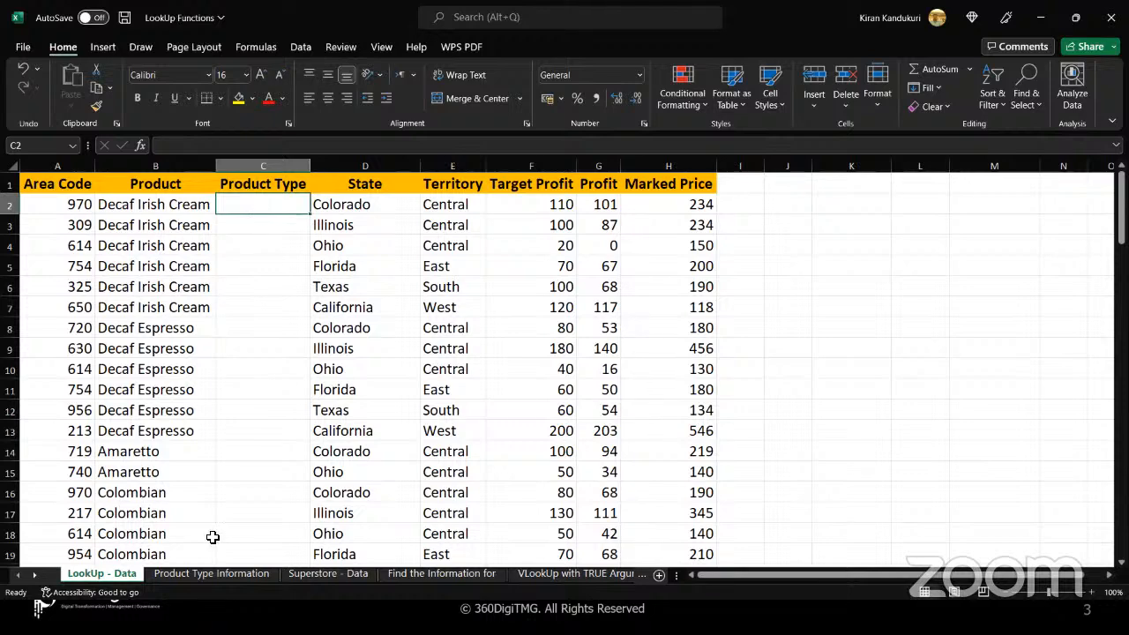
{"action": "left_click", "coordinate": [197, 572]}
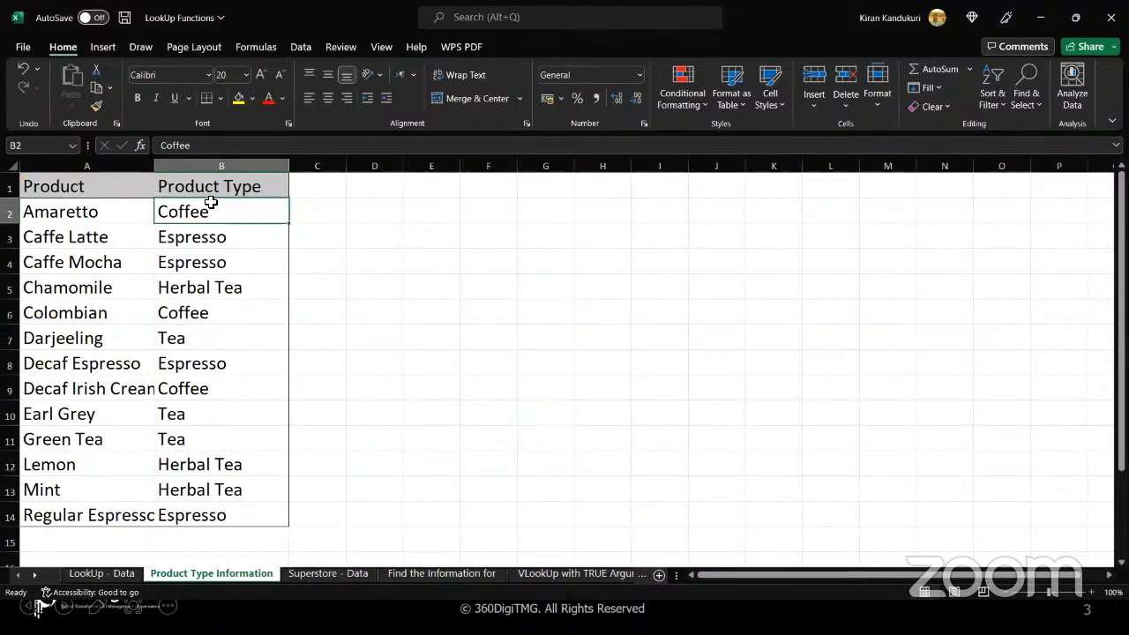
{"action": "left_click_drag", "start_coordinate": [211, 204], "coordinate": [222, 436]}
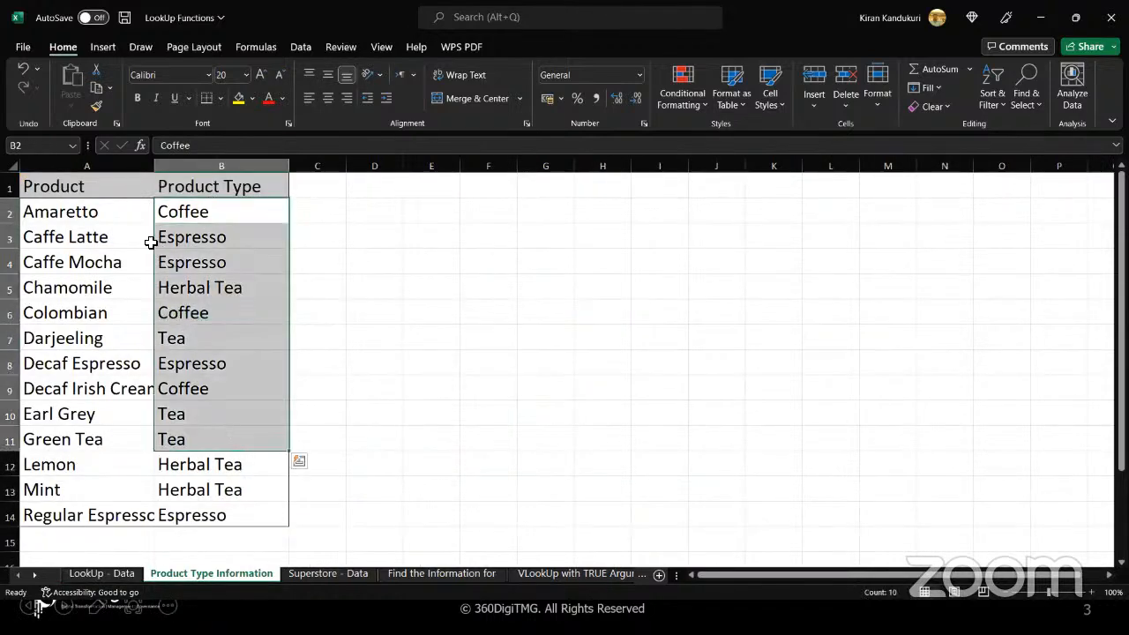
{"action": "left_click", "coordinate": [128, 213]}
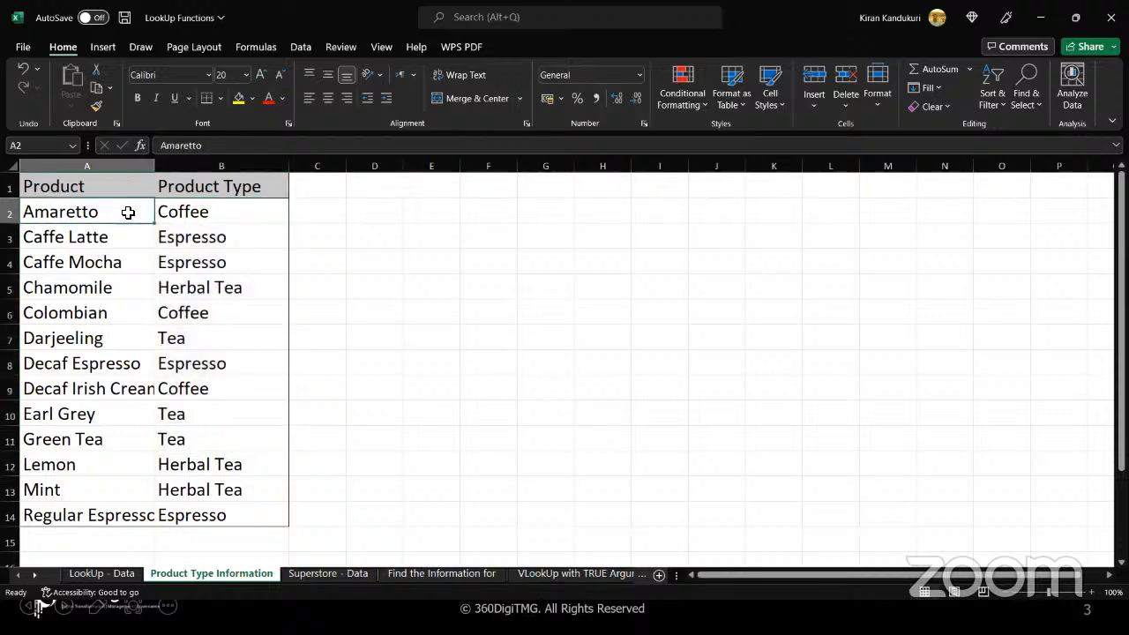
{"action": "left_click_drag", "start_coordinate": [241, 214], "coordinate": [235, 507]}
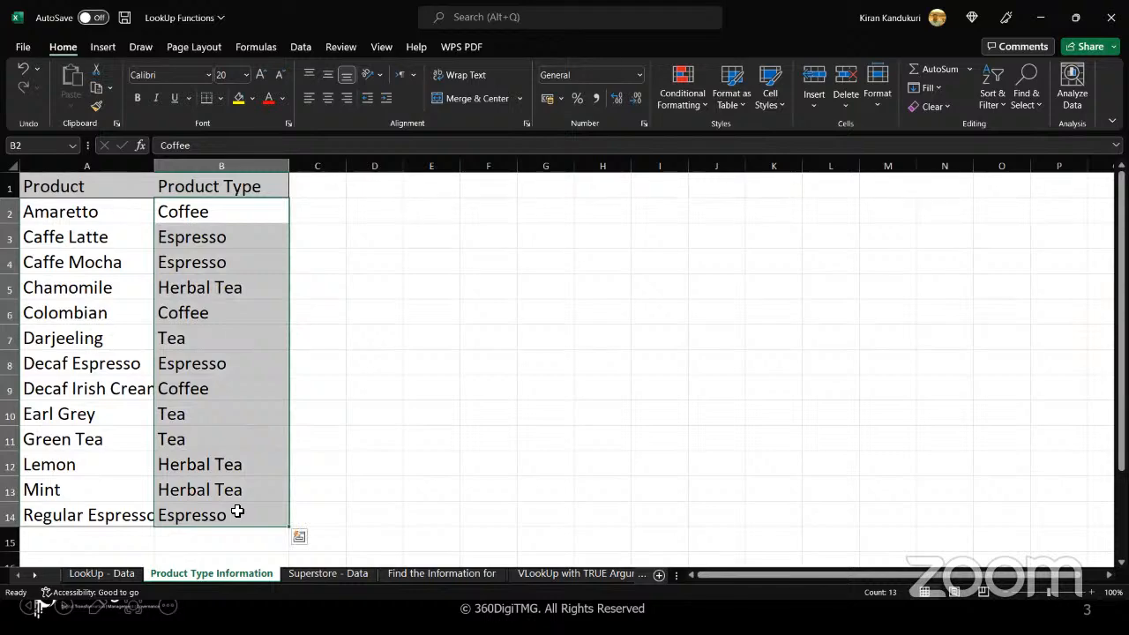
{"action": "left_click", "coordinate": [217, 270]}
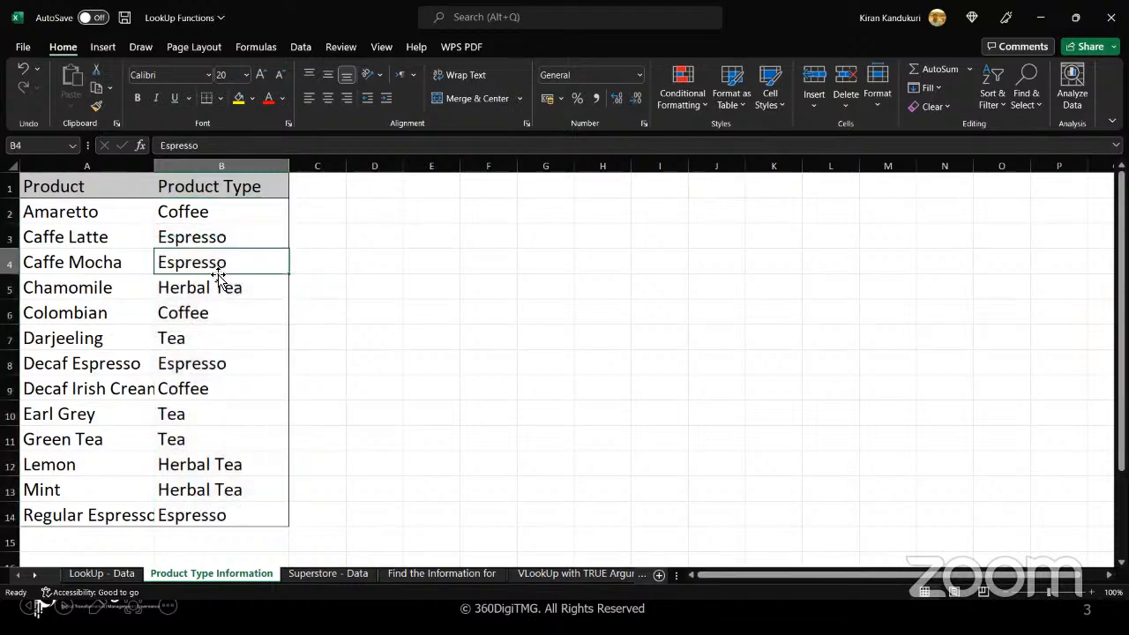
Review the blank Product Type cells and product B2 on LookUp - Data against the first product-type pair on Product Type Information
{"action": "left_click", "coordinate": [113, 576]}
{"action": "left_click_drag", "start_coordinate": [267, 209], "coordinate": [262, 451]}
{"action": "left_click", "coordinate": [262, 451]}
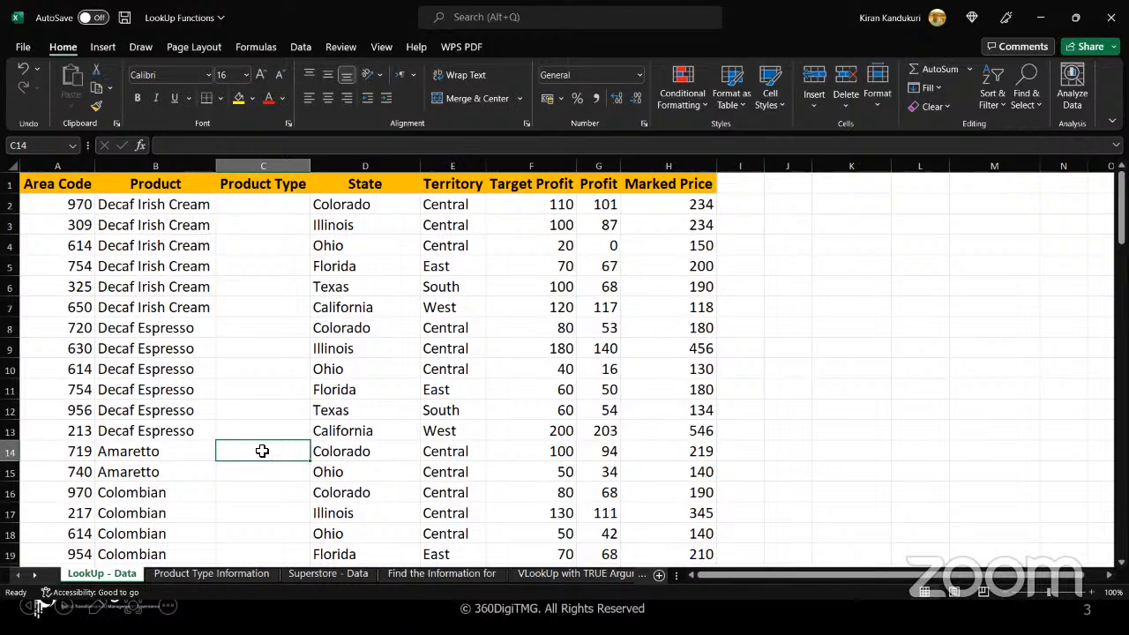
{"action": "left_click", "coordinate": [266, 205]}
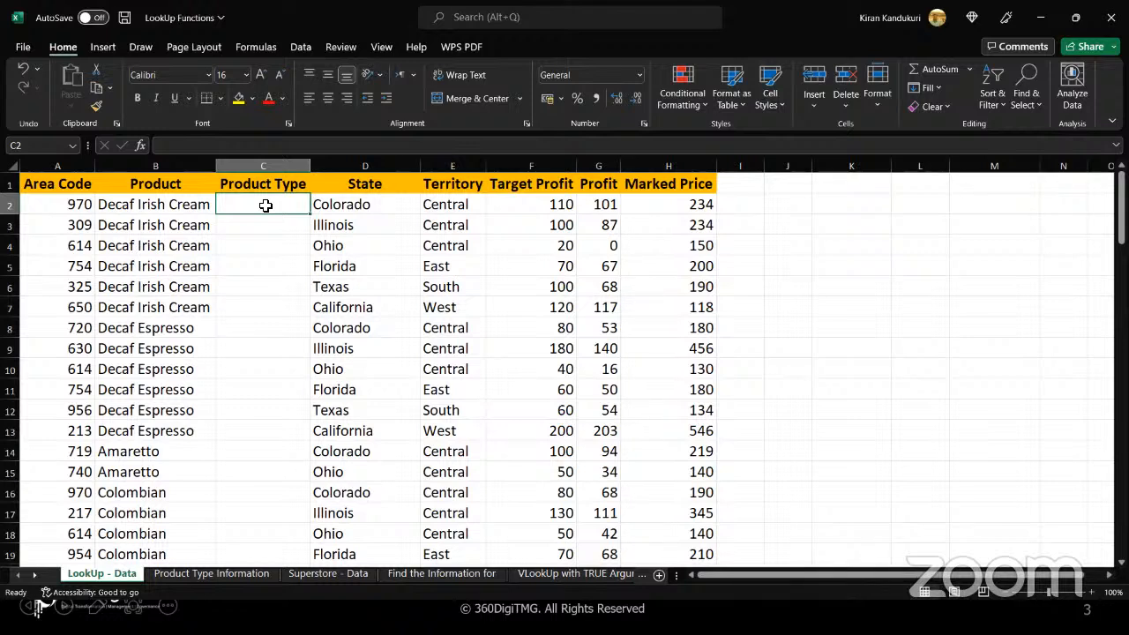
{"action": "left_click", "coordinate": [199, 206]}
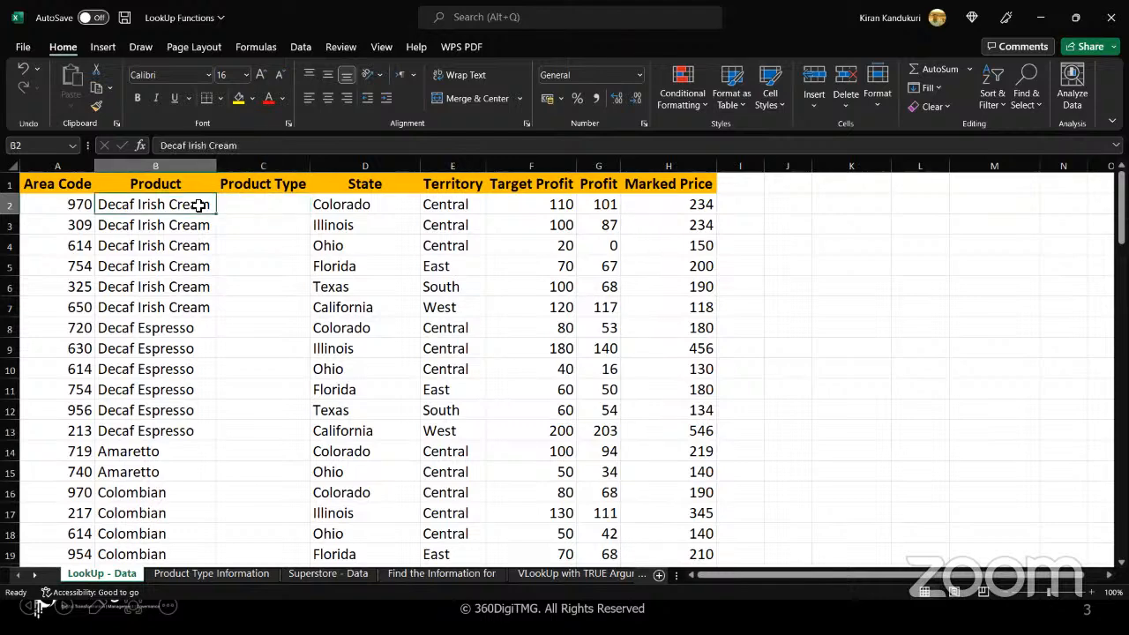
{"action": "left_click", "coordinate": [185, 578]}
{"action": "left_click", "coordinate": [121, 215]}
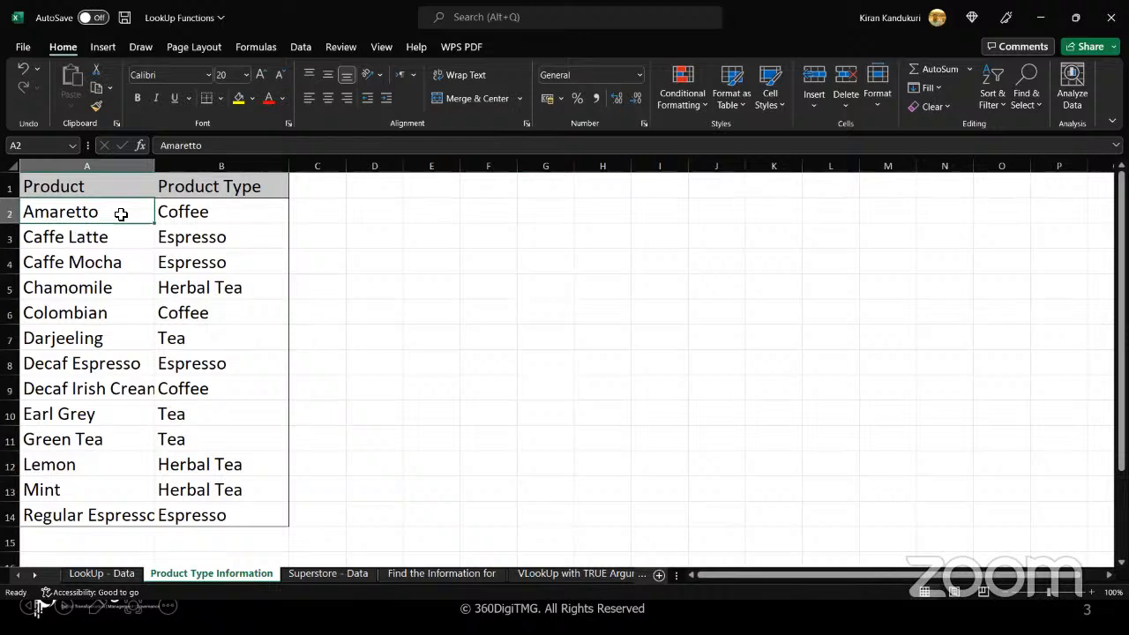
{"action": "left_click", "coordinate": [230, 214]}
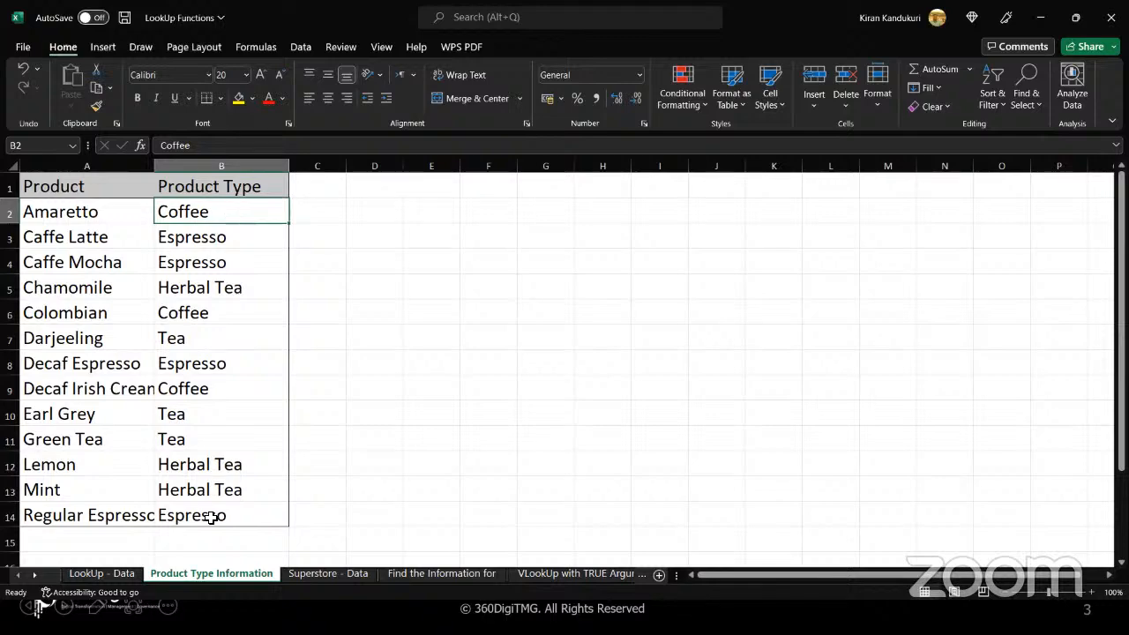
{"action": "left_click", "coordinate": [97, 577]}
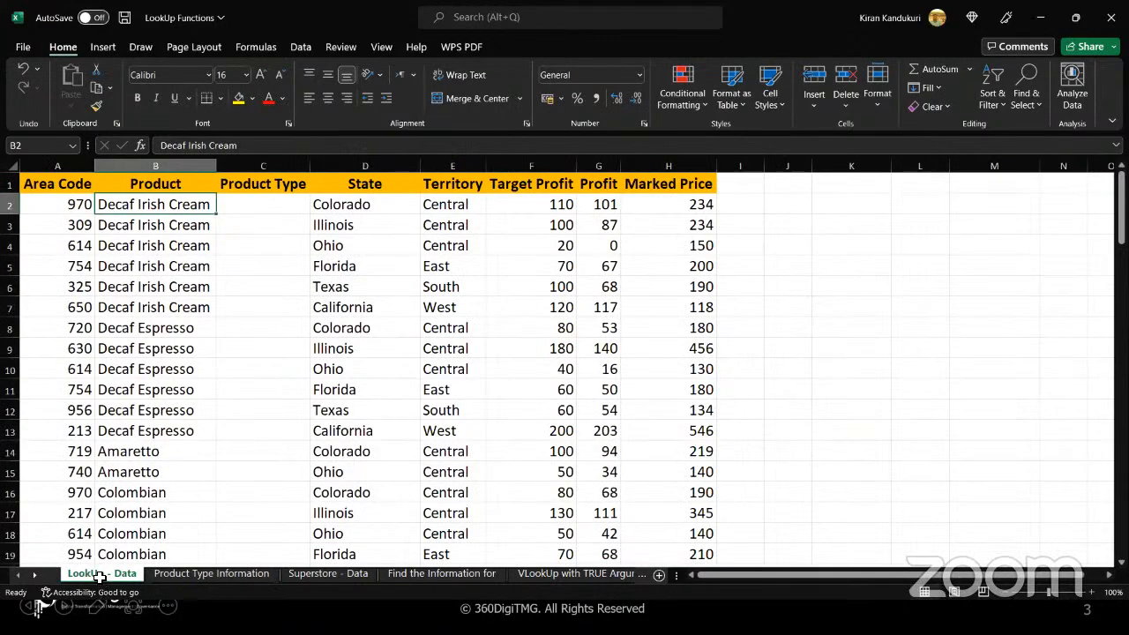
Widen the Product Type column C on the LookUp - Data sheet to roughly three times its width
{"action": "left_click", "coordinate": [276, 213]}
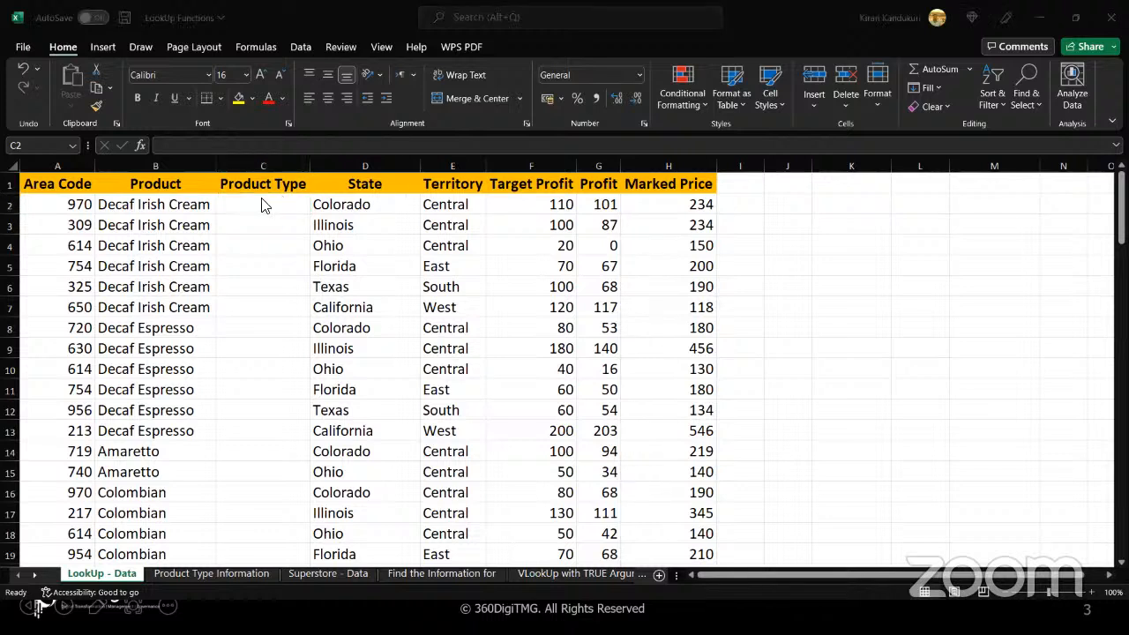
{"action": "left_click", "coordinate": [905, 243]}
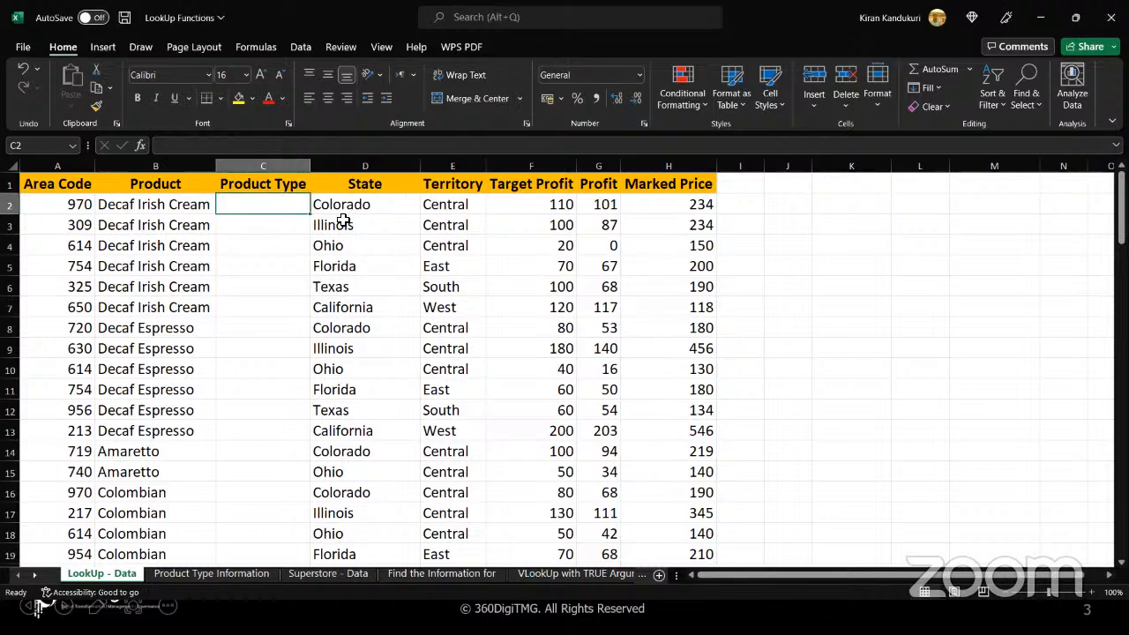
{"action": "left_click", "coordinate": [276, 216]}
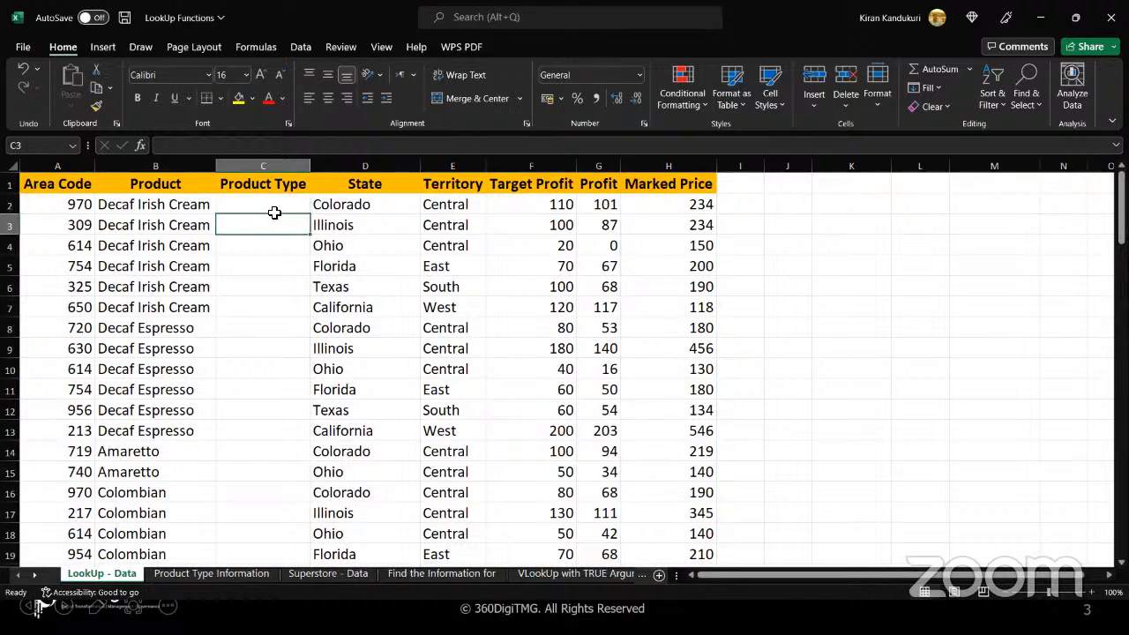
{"action": "left_click", "coordinate": [274, 201]}
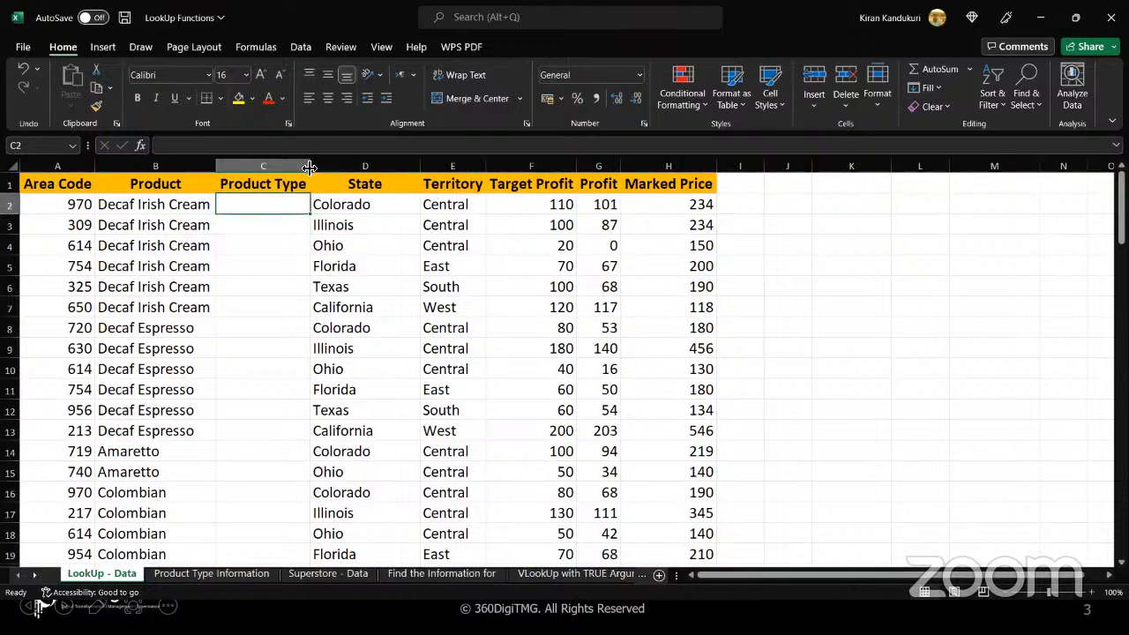
{"action": "left_click_drag", "start_coordinate": [312, 165], "coordinate": [529, 166]}
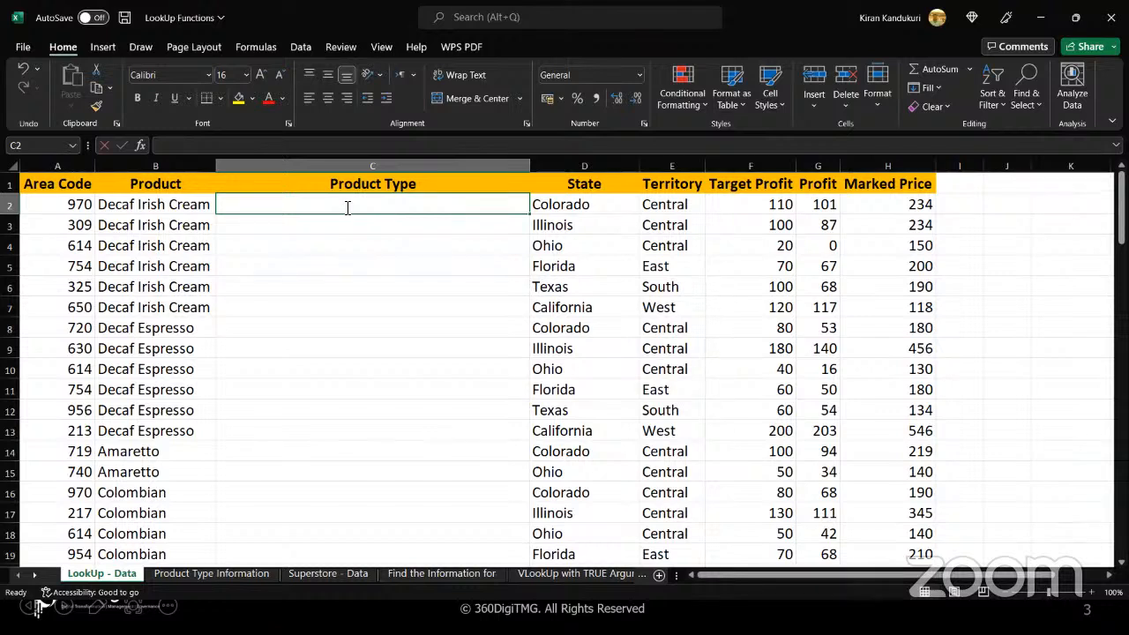
Start a VLOOKUP formula in C2 with B2 as the lookup value and Product Type Information cells A2:B14 as the table array
{"action": "double_click", "coordinate": [346, 207]}
{"action": "type", "text": "=vloo"}
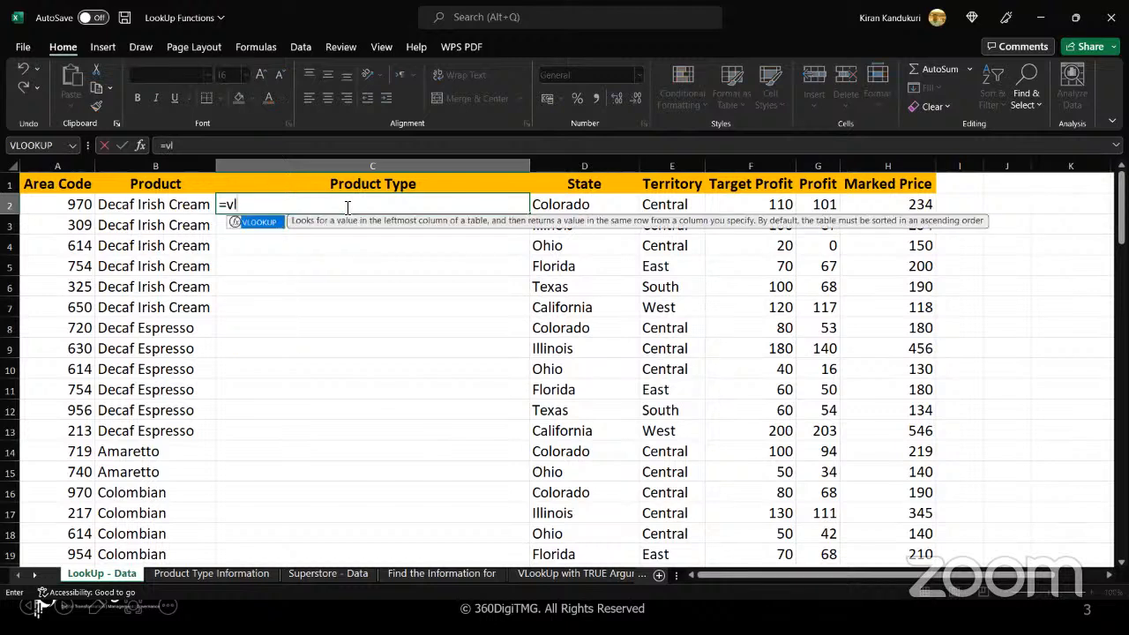
{"action": "double_click", "coordinate": [259, 222]}
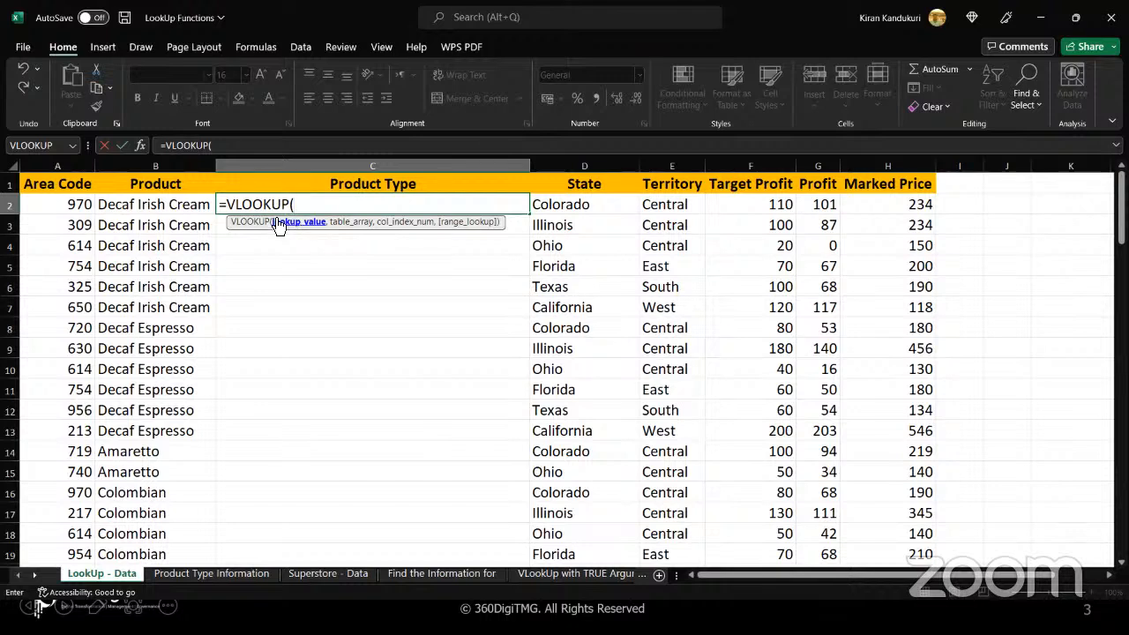
{"action": "left_click", "coordinate": [172, 204]}
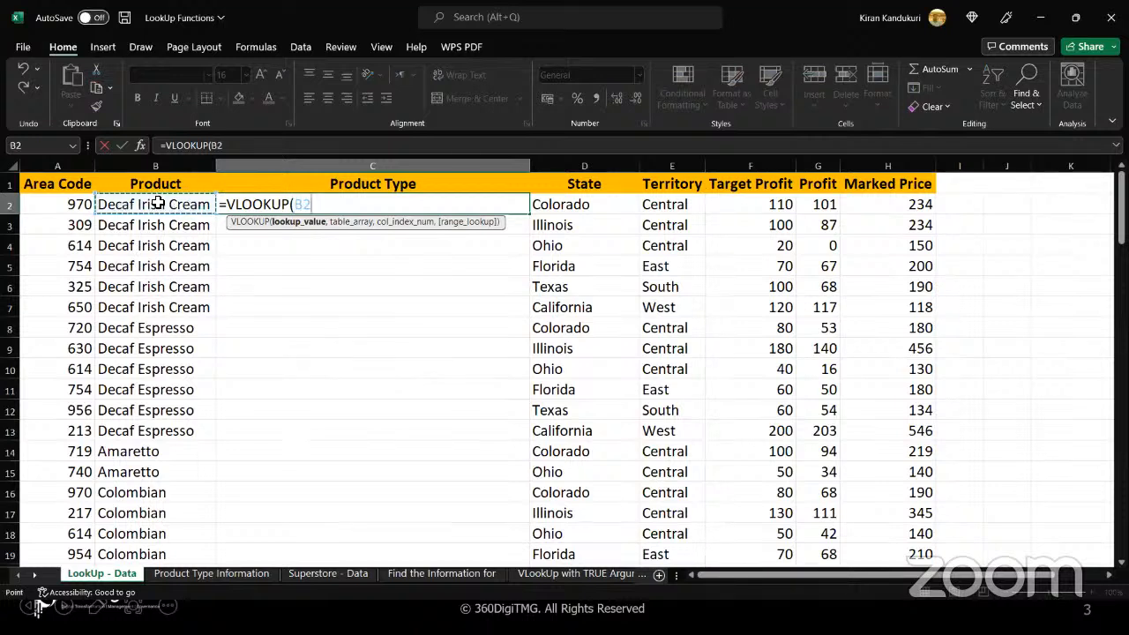
{"action": "type", "text": ","}
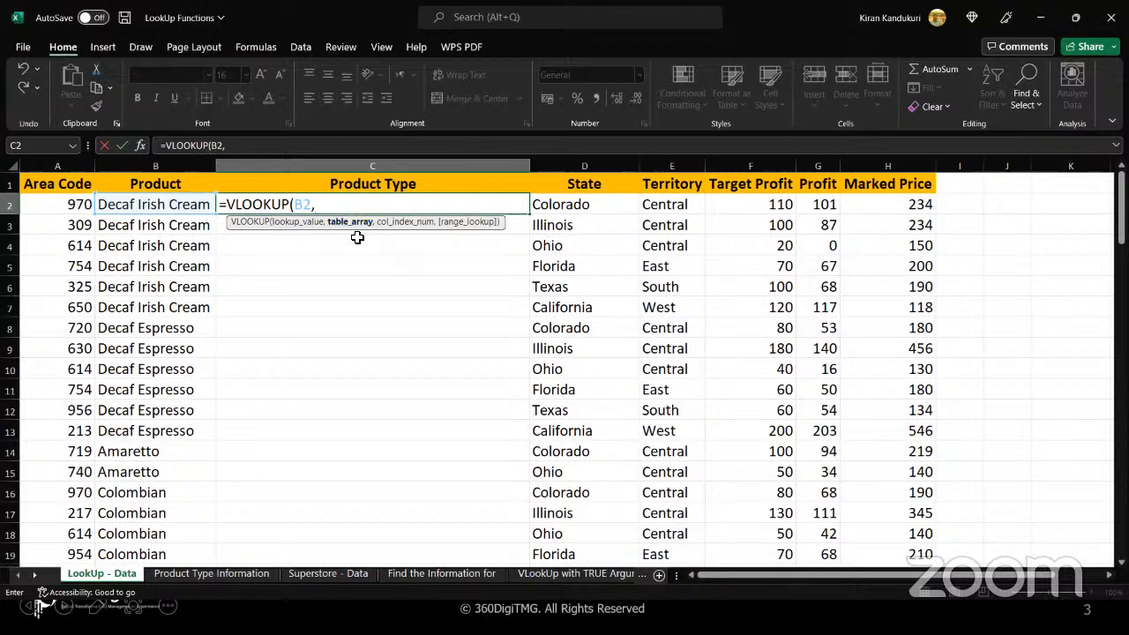
{"action": "left_click", "coordinate": [235, 573]}
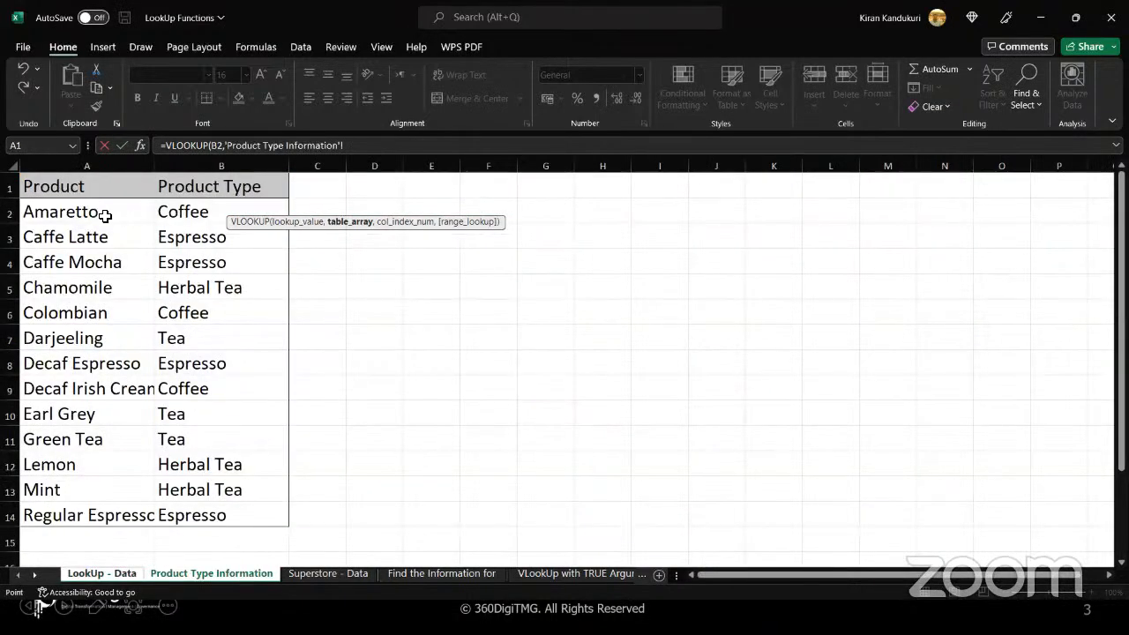
{"action": "left_click_drag", "start_coordinate": [104, 216], "coordinate": [227, 521]}
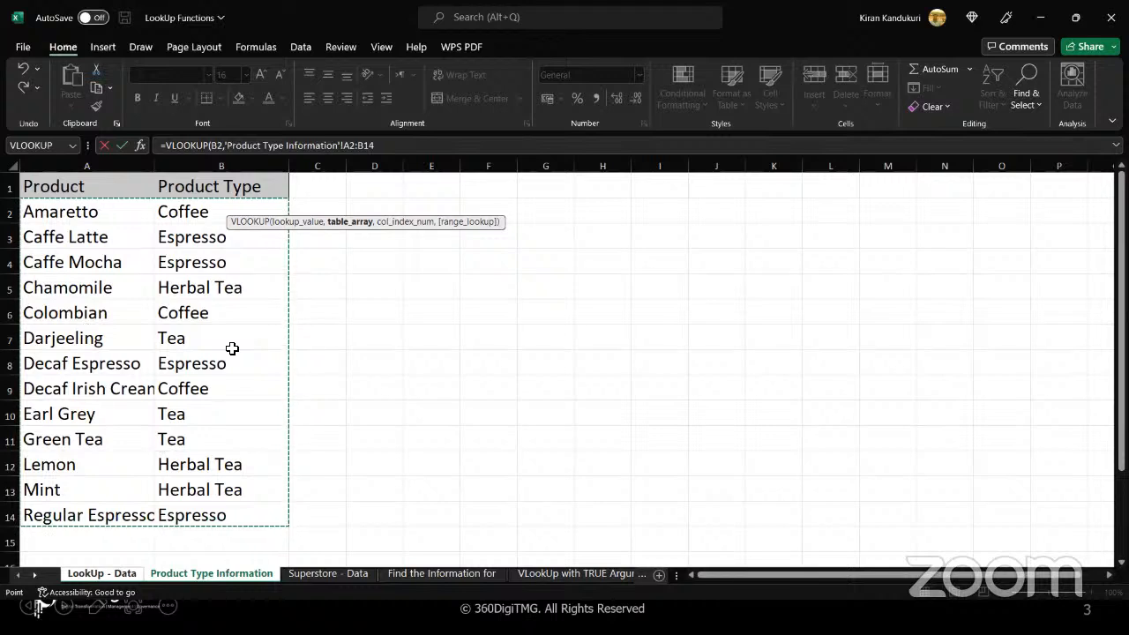
Make the VLOOKUP table array absolute as $A$2:$B$14 and add the separator for the column index argument
{"action": "left_click", "coordinate": [389, 149]}
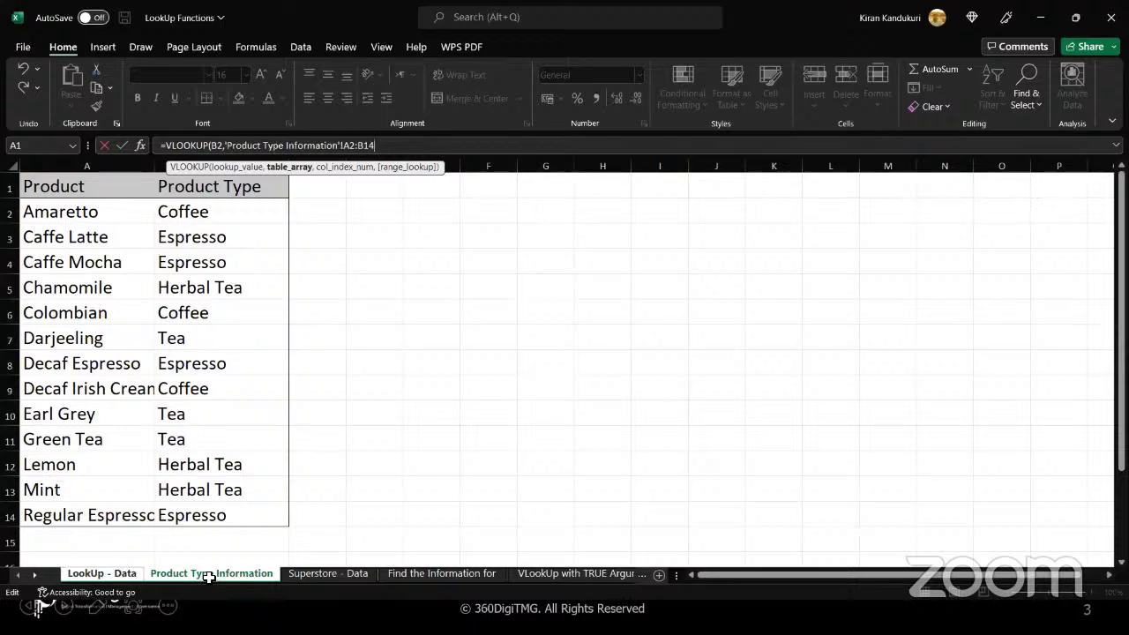
{"action": "left_click", "coordinate": [351, 146]}
{"action": "key", "text": "F4"}
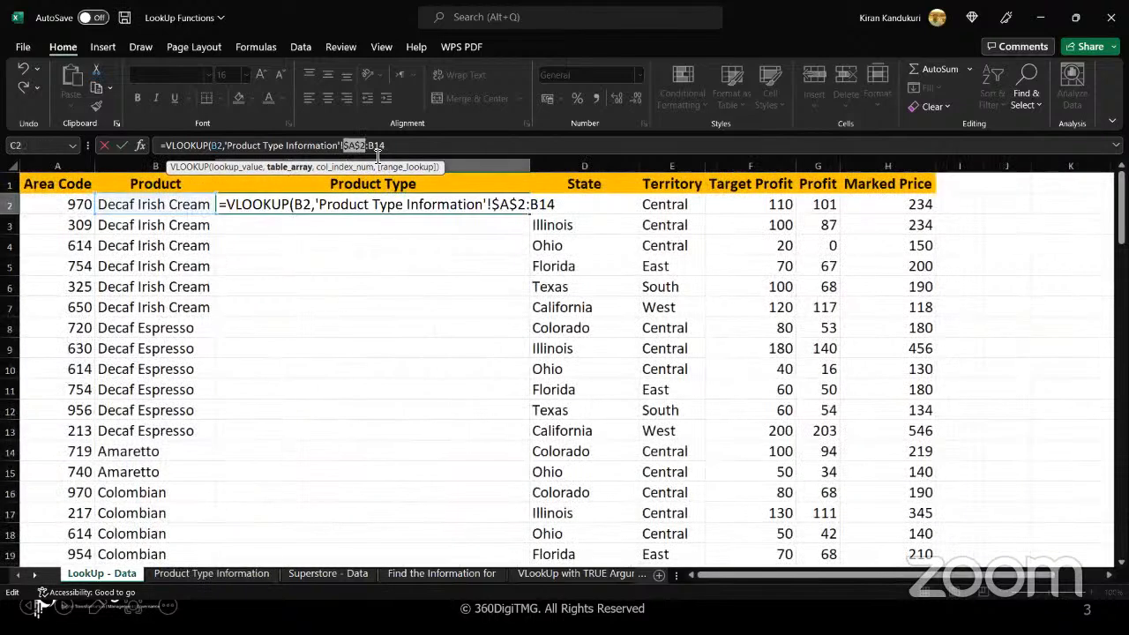
{"action": "left_click", "coordinate": [383, 148]}
{"action": "key", "text": "F4"}
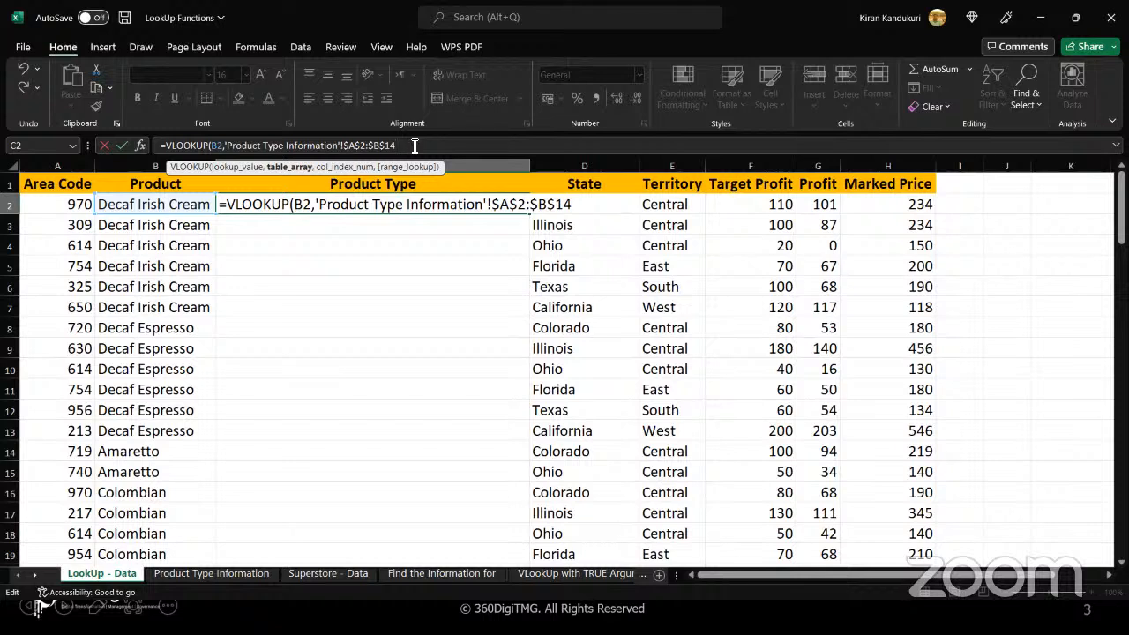
{"action": "type", "text": ","}
{"action": "left_click", "coordinate": [230, 576]}
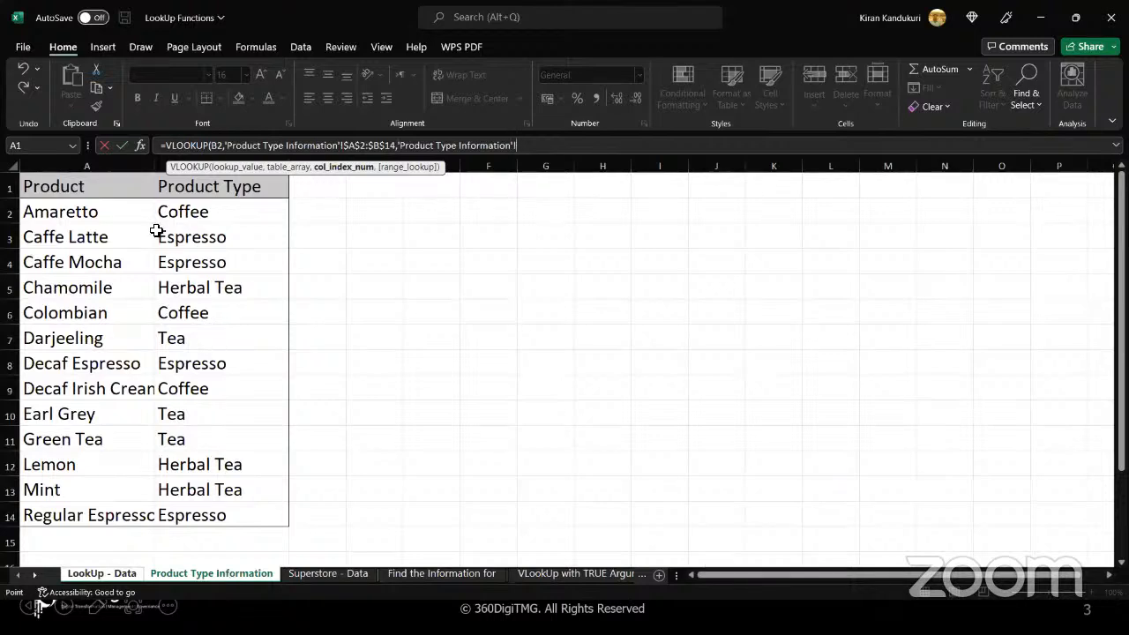
{"action": "left_click", "coordinate": [119, 579]}
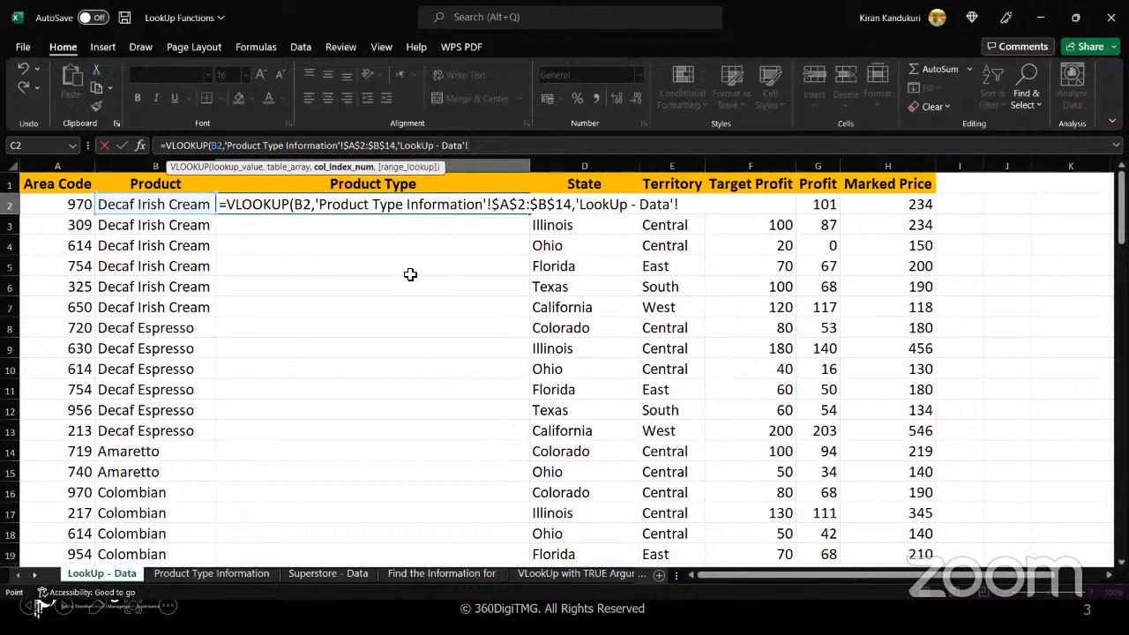
{"action": "key", "text": "BackSpace"}
{"action": "key", "text": "BackSpace"}
{"action": "key", "text": "BackSpace"}
{"action": "key", "text": "BackSpace"}
{"action": "key", "text": "BackSpace"}
{"action": "key", "text": "BackSpace"}
{"action": "key", "text": "BackSpace"}
{"action": "key", "text": "BackSpace"}
{"action": "key", "text": "BackSpace"}
{"action": "key", "text": "BackSpace"}
{"action": "key", "text": "BackSpace"}
{"action": "key", "text": "BackSpace"}
{"action": "key", "text": "BackSpace"}
{"action": "key", "text": "BackSpace"}
{"action": "key", "text": "BackSpace"}
{"action": "key", "text": "BackSpace"}
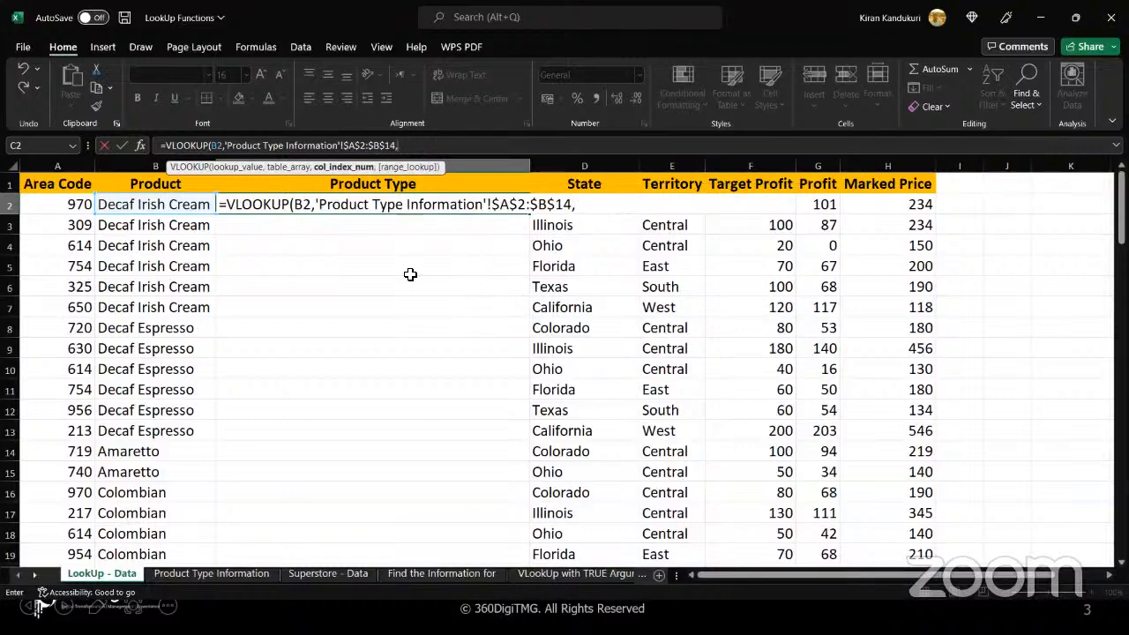
Complete the VLOOKUP arguments in C2 with column index 2 and FALSE for an exact match, closing the parenthesis
{"action": "type", "text": "2"}
{"action": "type", "text": ","}
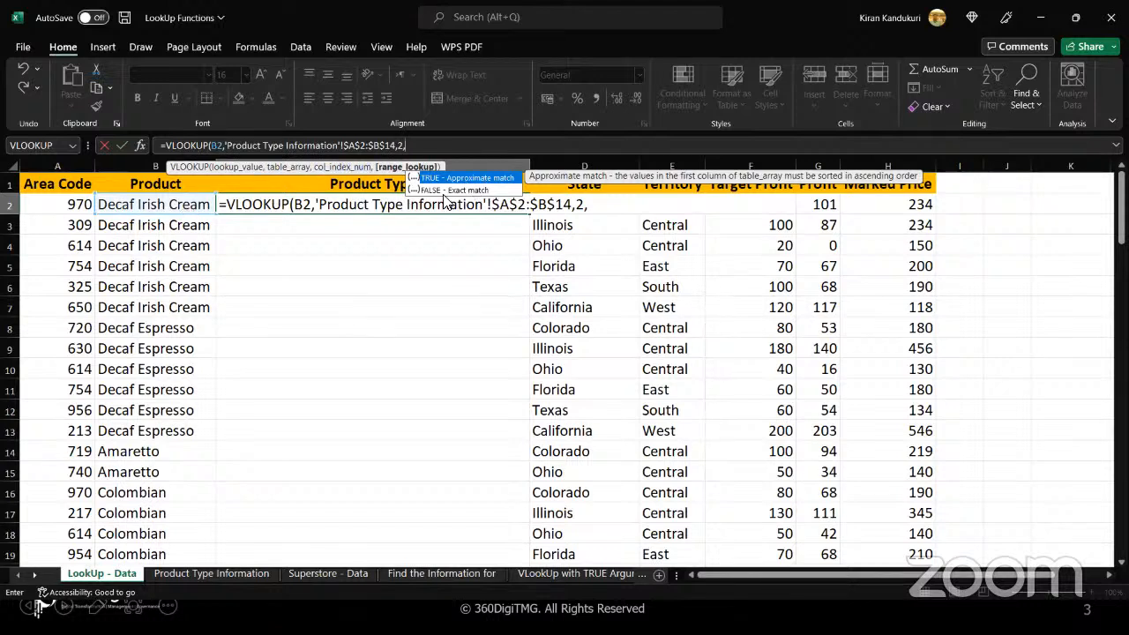
{"action": "type", "text": "false)"}
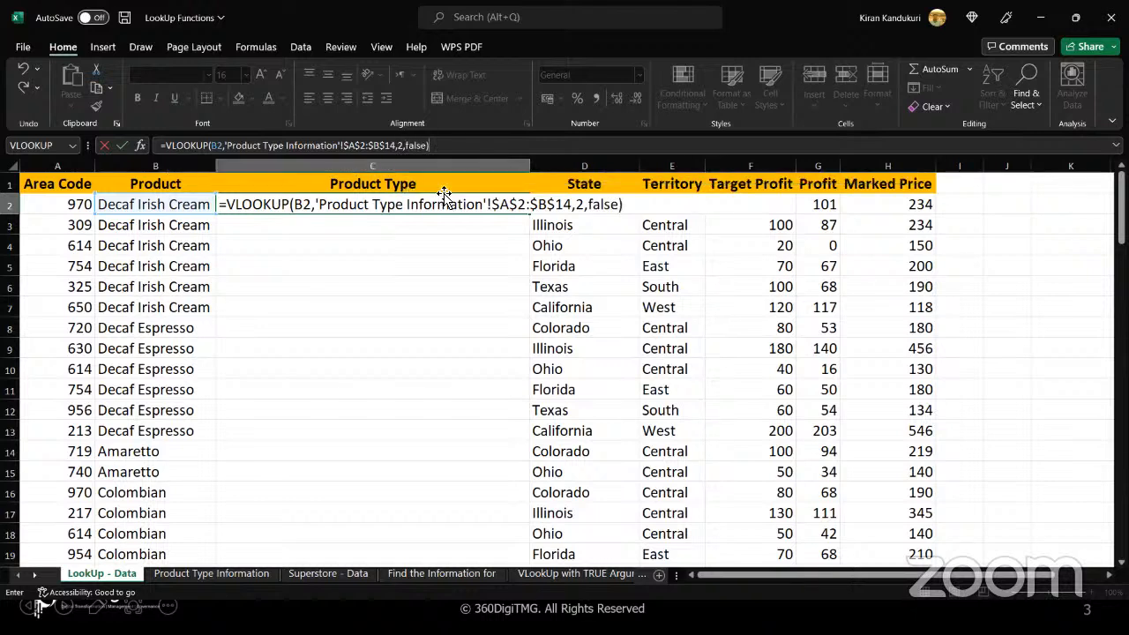
Commit the VLOOKUP formula in C2 and check its result against the Decaf Irish Cream row on the Product Type Information sheet
{"action": "key", "text": "Return"}
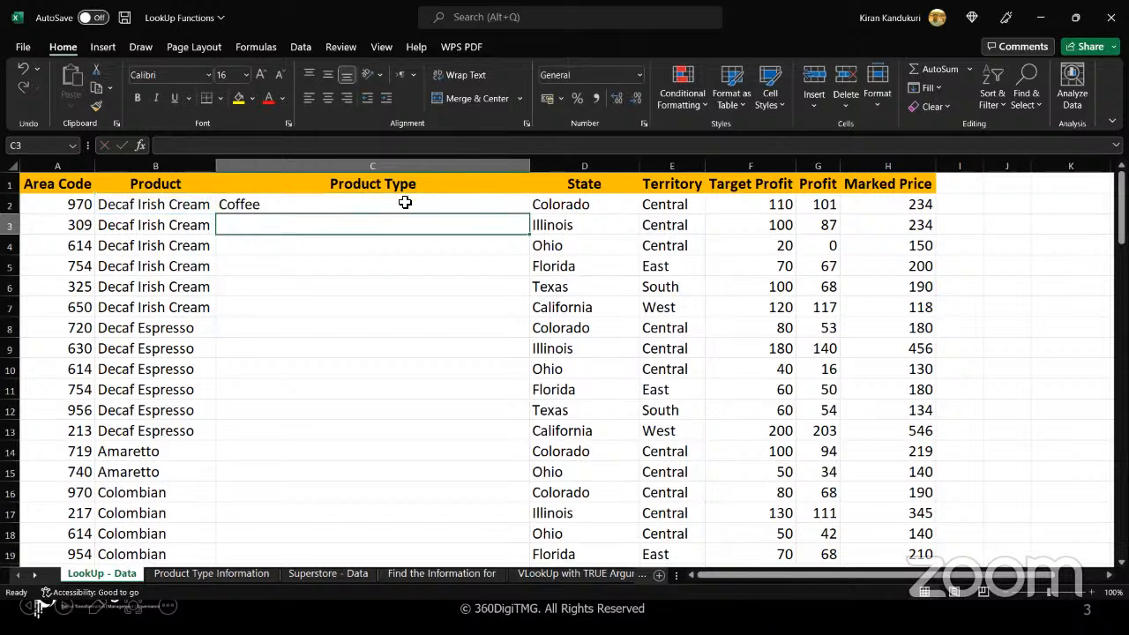
{"action": "left_click", "coordinate": [405, 203]}
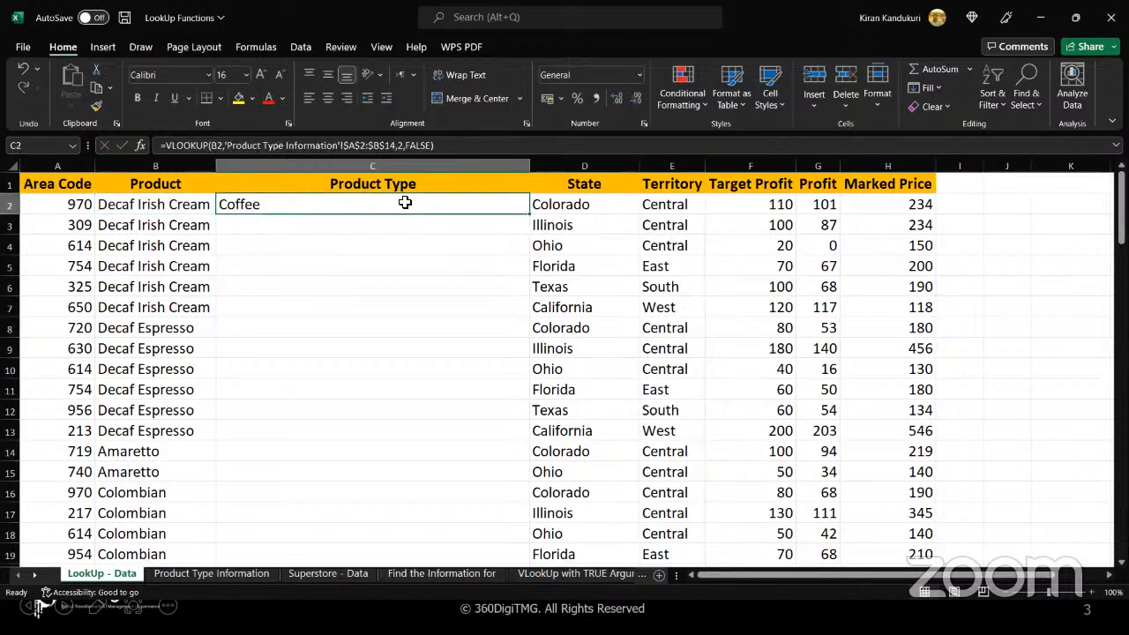
{"action": "left_click", "coordinate": [218, 569]}
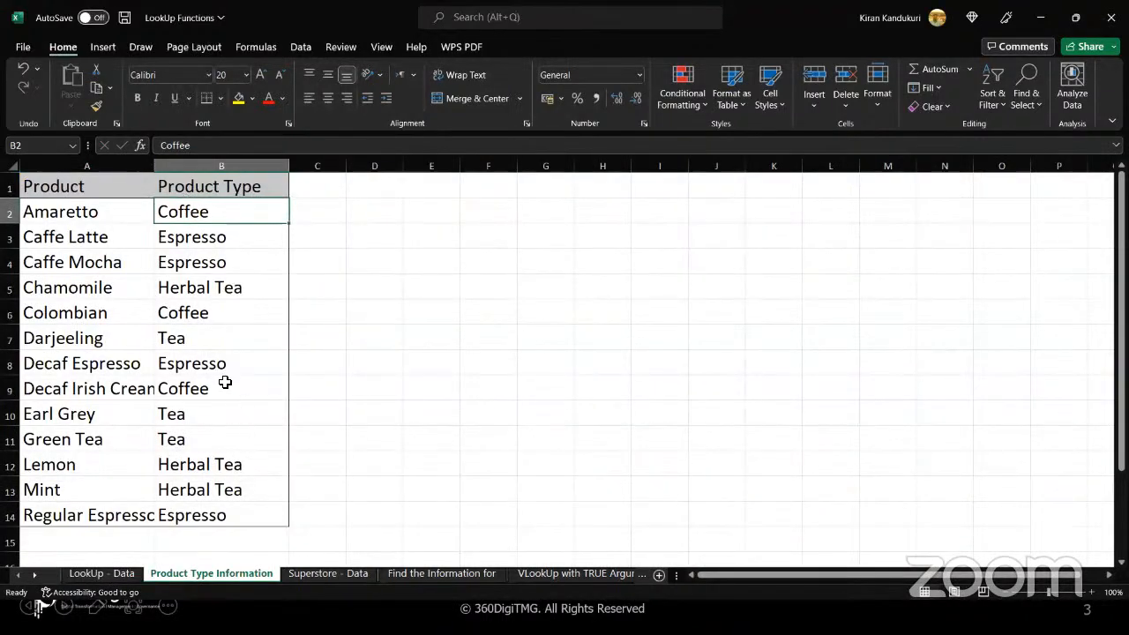
{"action": "key", "text": "Down"}
{"action": "key", "text": "Down"}
{"action": "key", "text": "Down"}
{"action": "key", "text": "Down"}
{"action": "key", "text": "Down"}
{"action": "key", "text": "Down"}
{"action": "key", "text": "Down"}
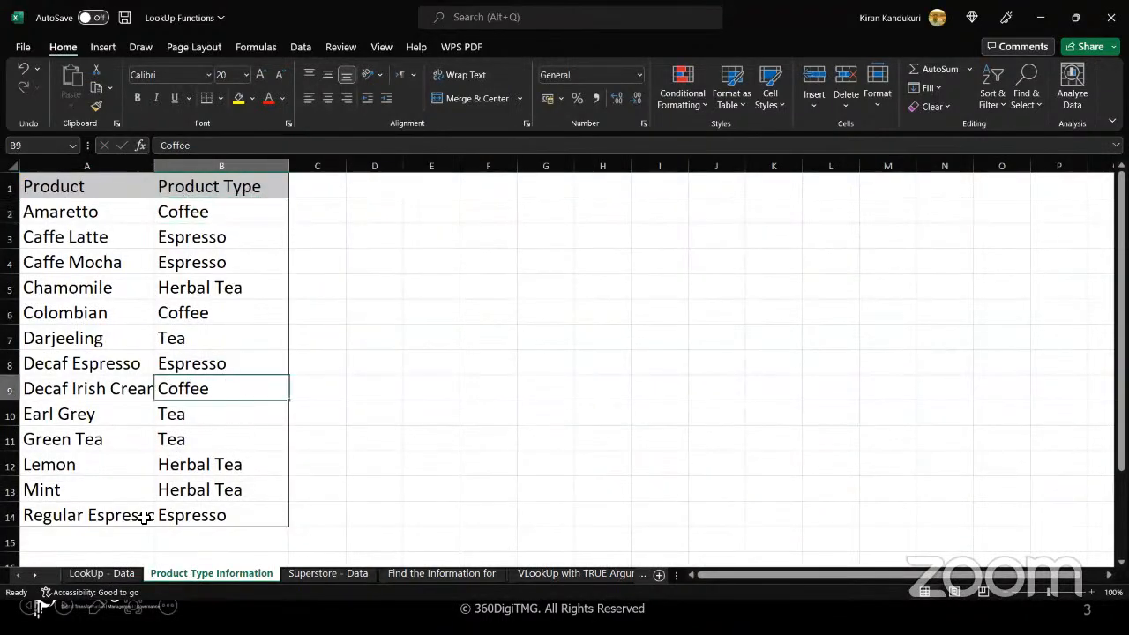
Fill the C2 VLOOKUP formula down the Product Type column of the LookUp - Data sheet through row 101
{"action": "left_click", "coordinate": [102, 573]}
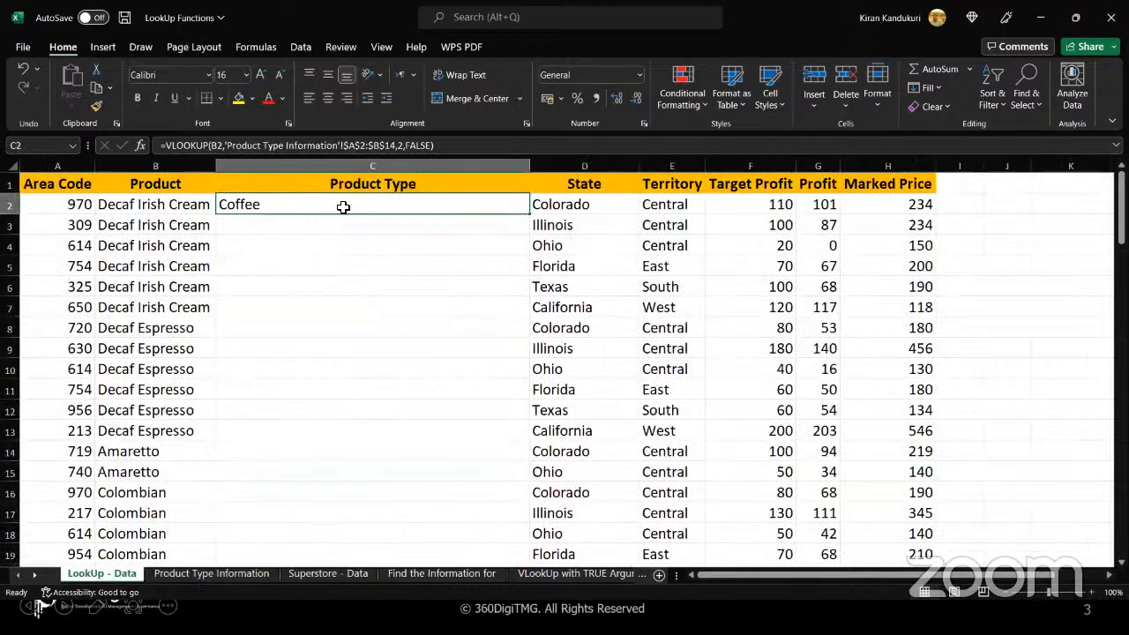
{"action": "double_click", "coordinate": [532, 216]}
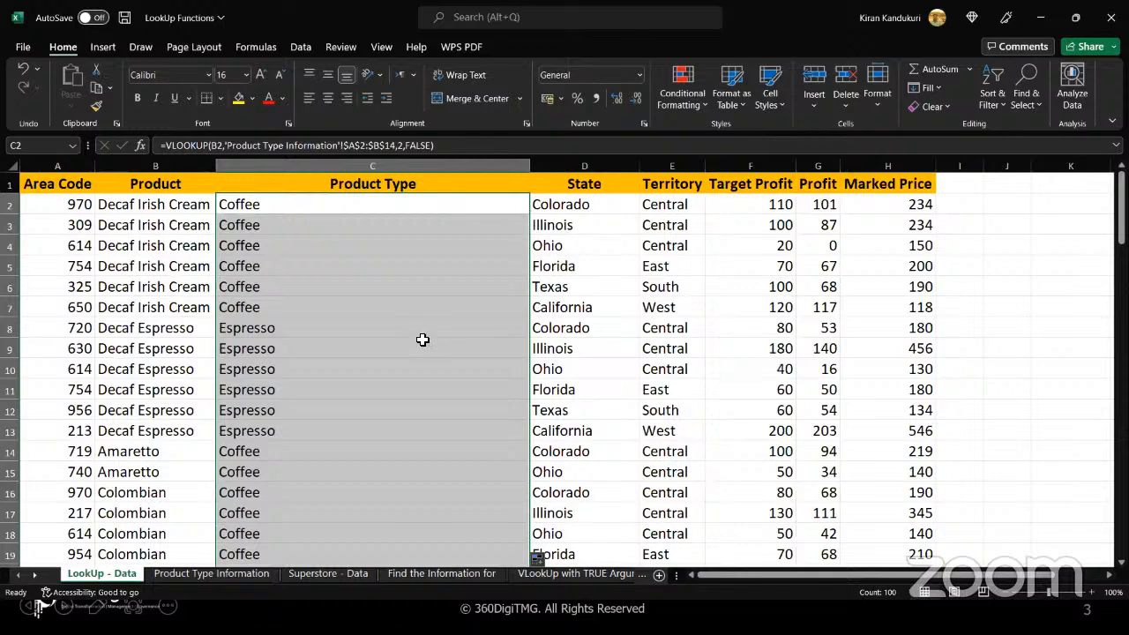
Review the filled Product Type column down to row 101, inspecting the formulas in C8, C101 and C2
{"action": "scroll", "coordinate": [423, 339], "scroll_direction": "down", "scroll_amount": 2}
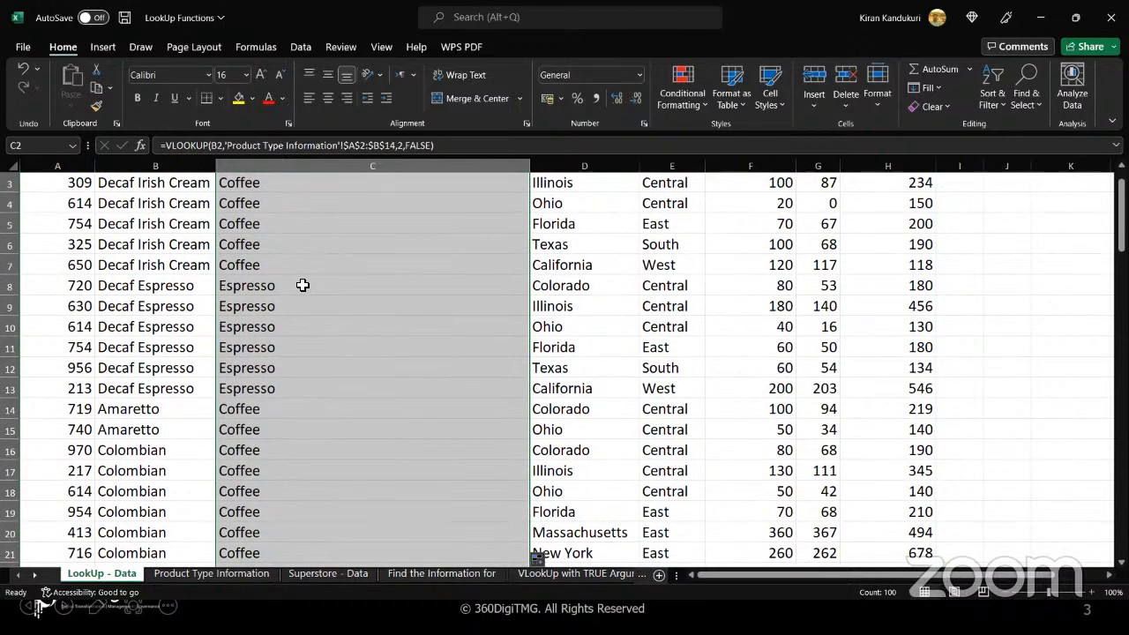
{"action": "left_click", "coordinate": [303, 285]}
{"action": "scroll", "coordinate": [303, 285], "scroll_direction": "down", "scroll_amount": 5}
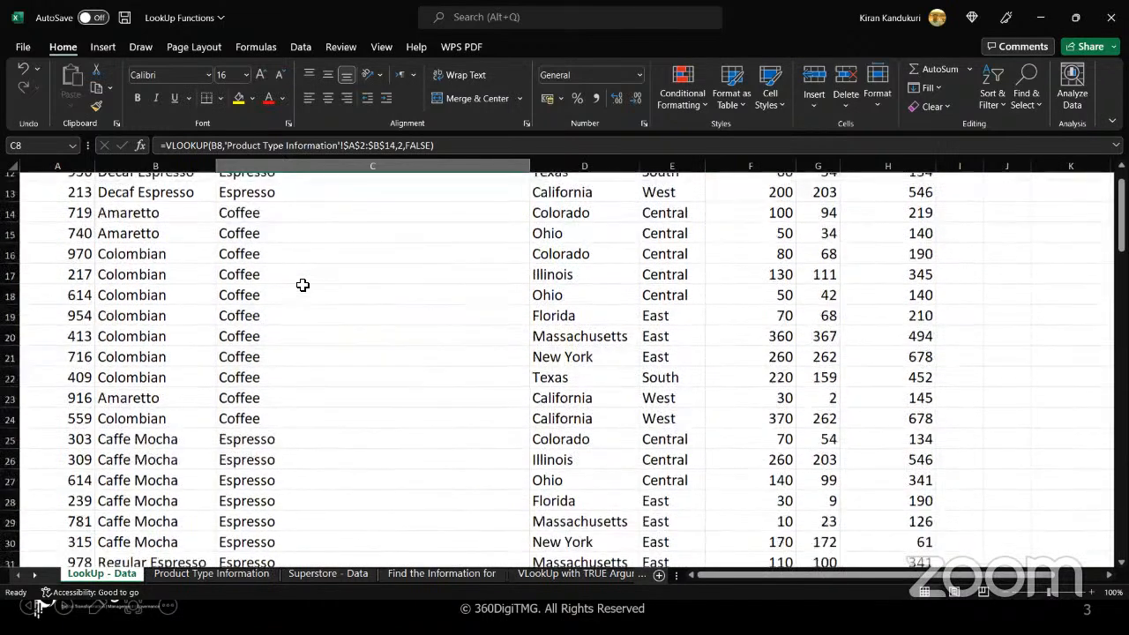
{"action": "scroll", "coordinate": [303, 284], "scroll_direction": "down", "scroll_amount": 10}
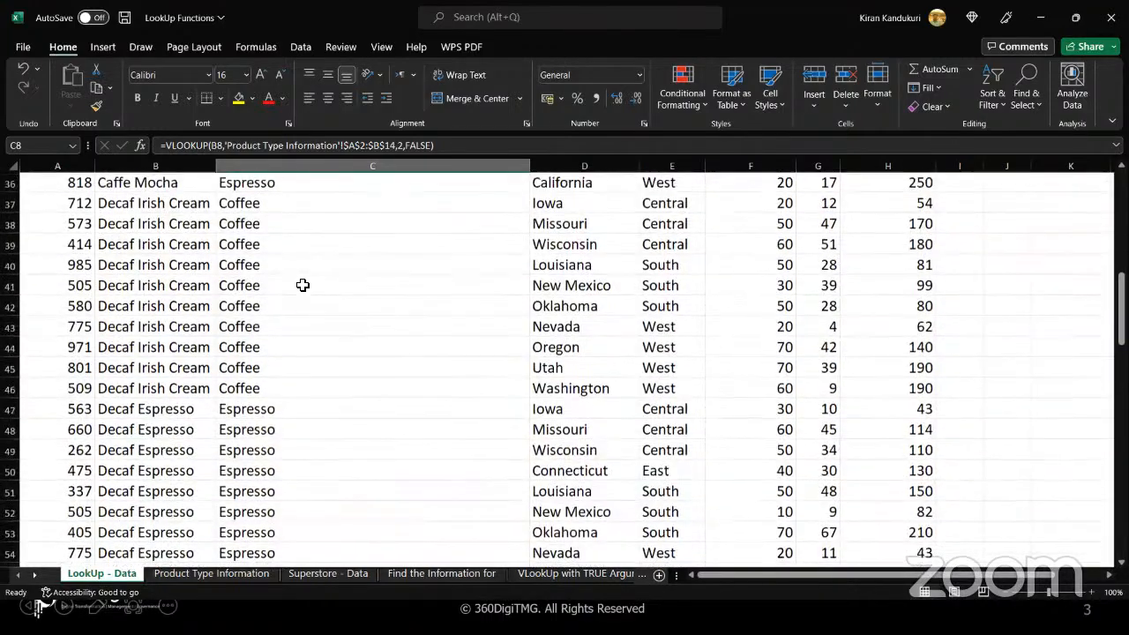
{"action": "scroll", "coordinate": [303, 285], "scroll_direction": "down", "scroll_amount": 11}
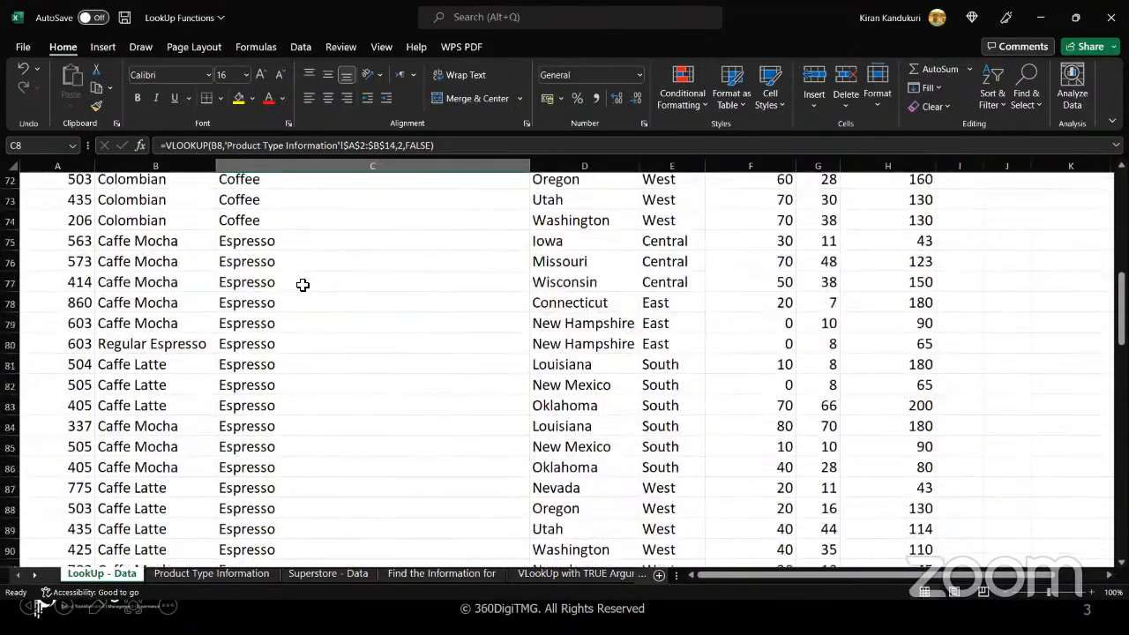
{"action": "scroll", "coordinate": [303, 285], "scroll_direction": "down", "scroll_amount": 4}
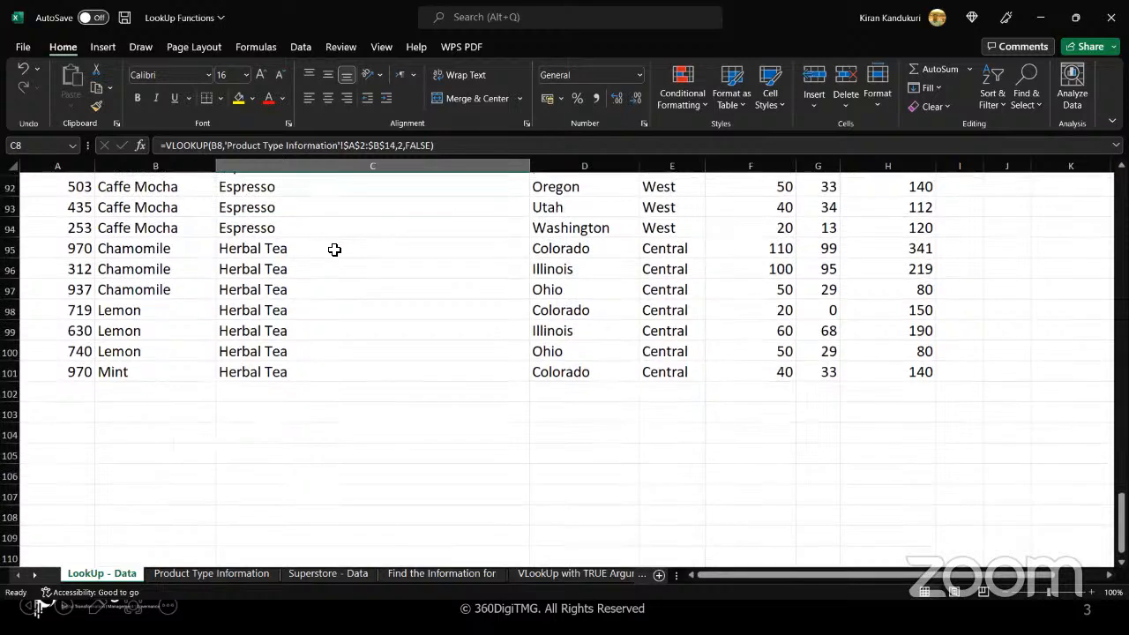
{"action": "left_click", "coordinate": [336, 374]}
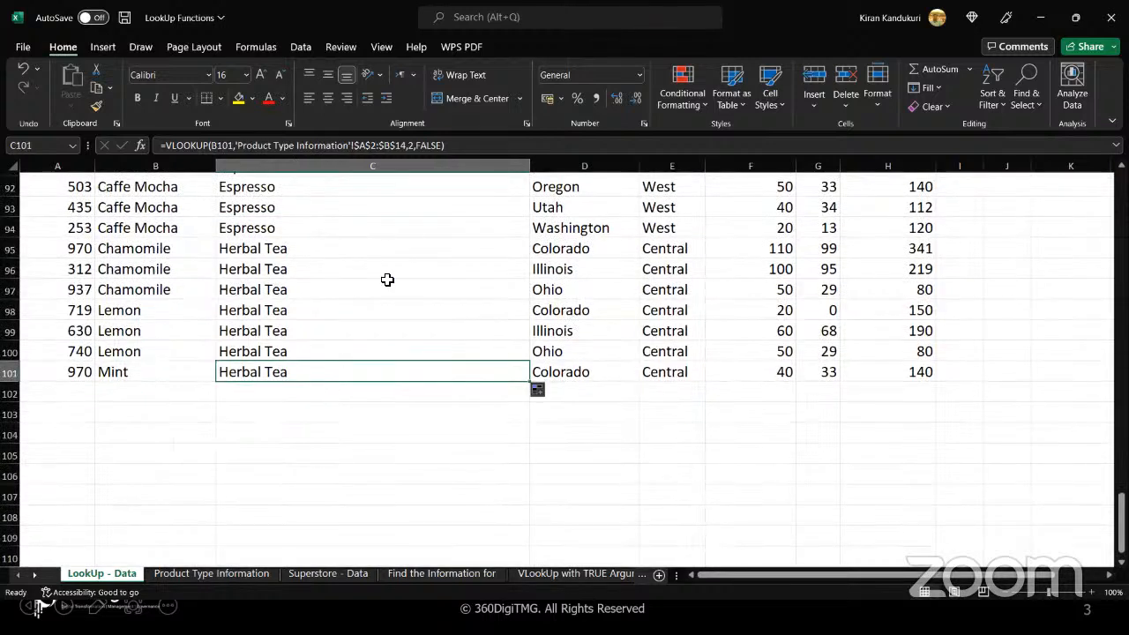
{"action": "scroll", "coordinate": [387, 279], "scroll_direction": "up", "scroll_amount": 11}
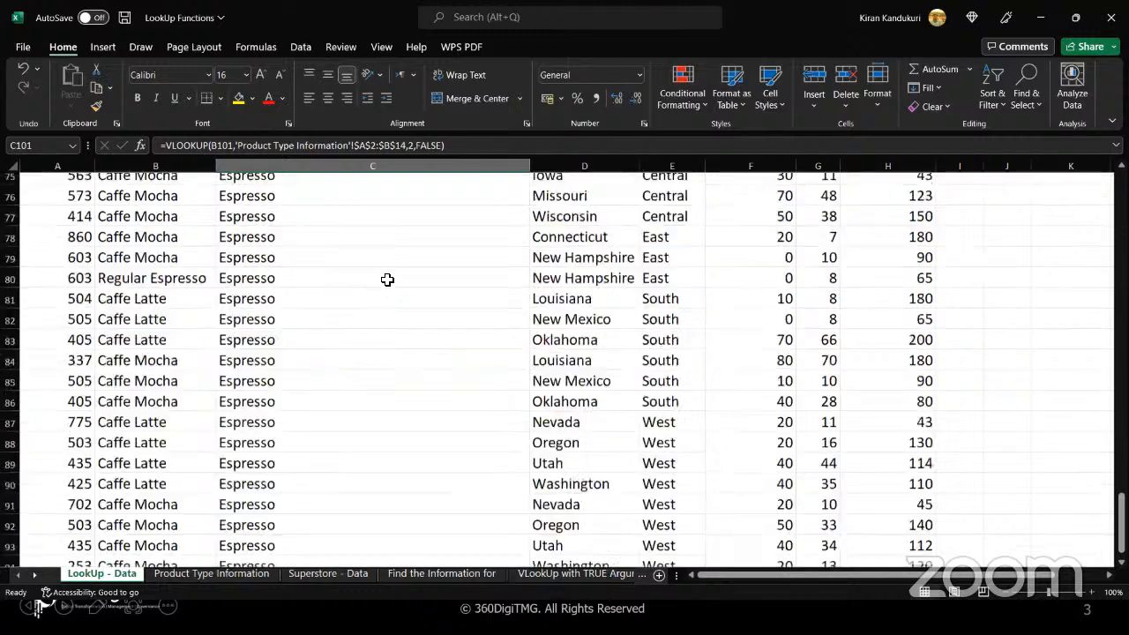
{"action": "scroll", "coordinate": [387, 279], "scroll_direction": "up", "scroll_amount": 19}
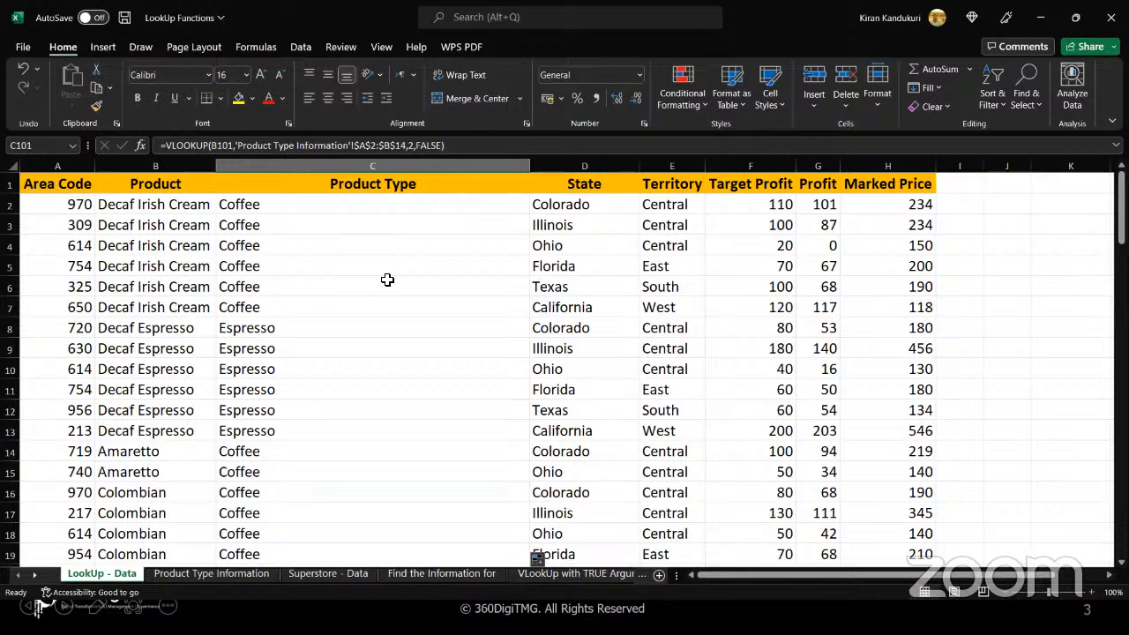
{"action": "left_click", "coordinate": [348, 208]}
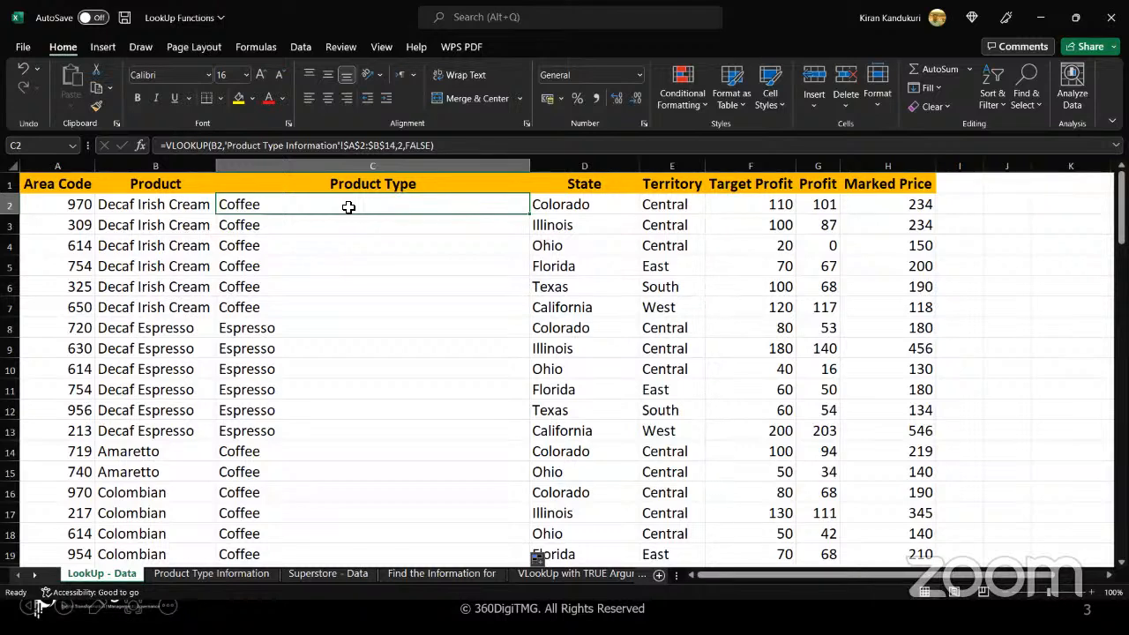
{"action": "left_click", "coordinate": [296, 70]}
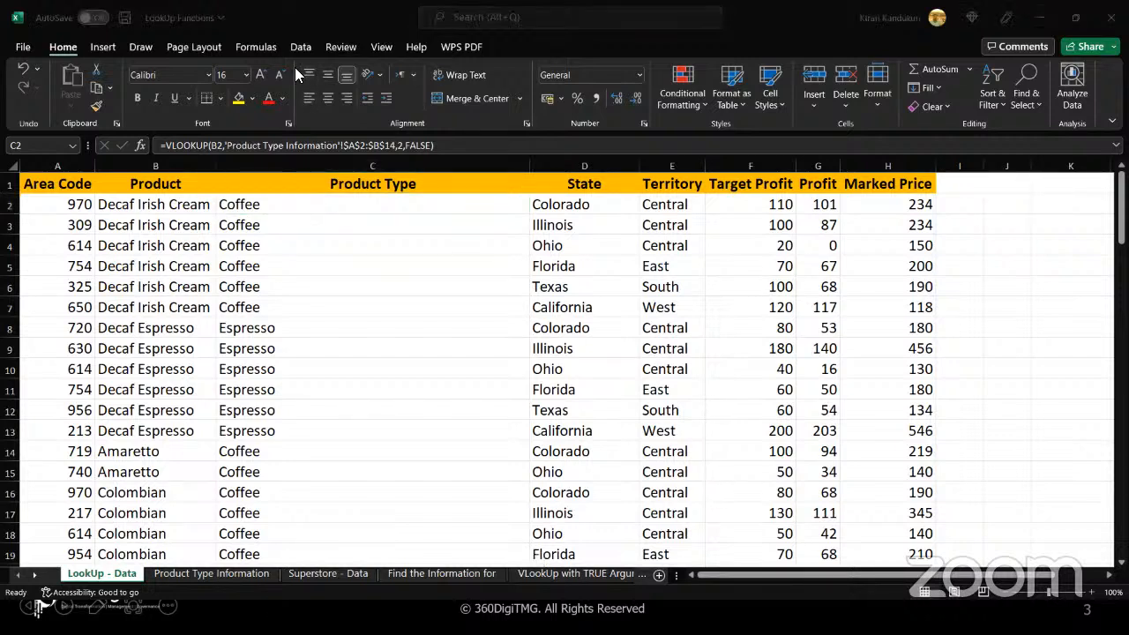